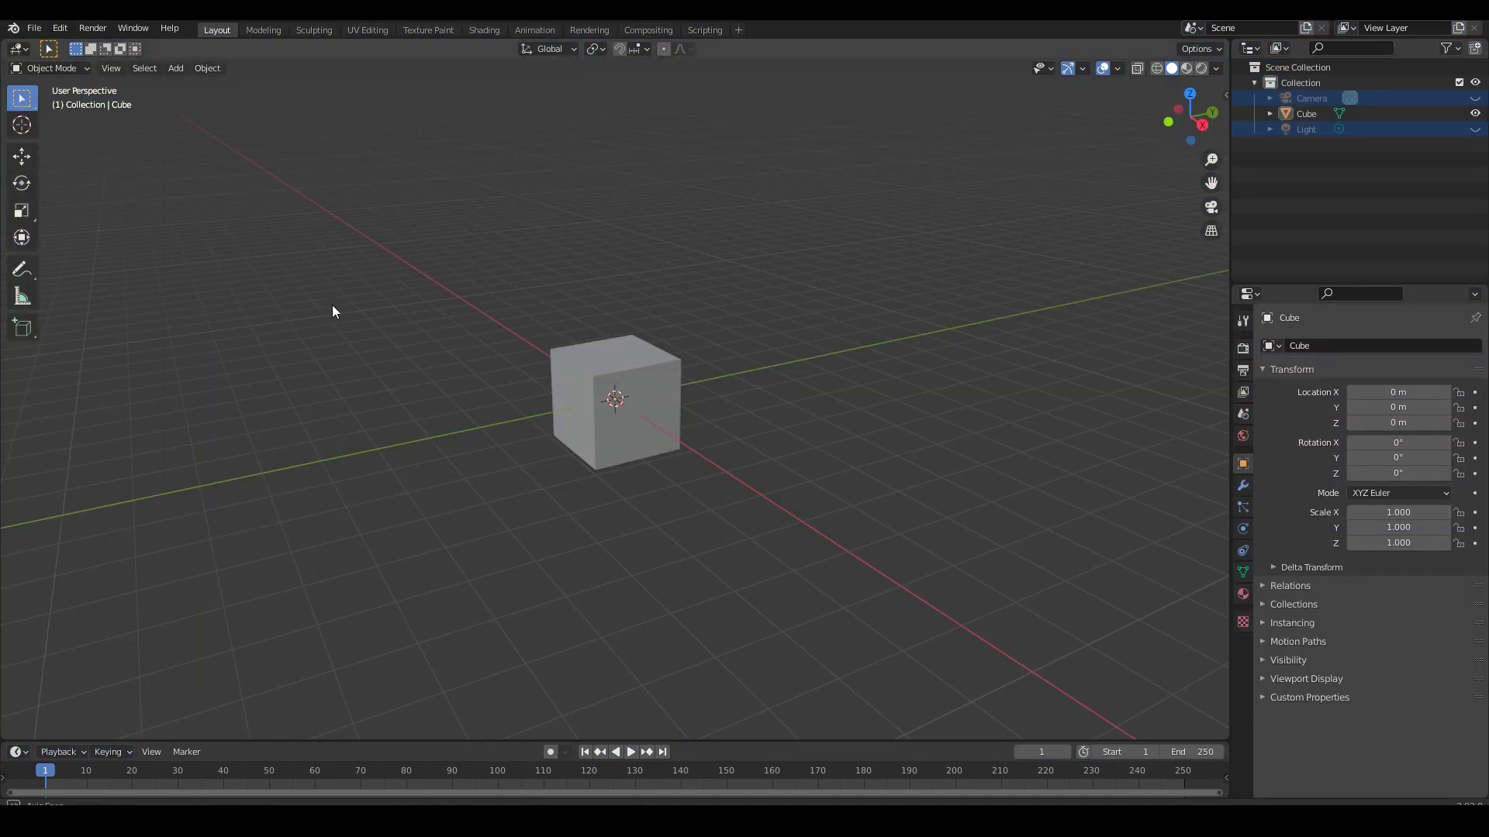
Step: Orbit slightly around the default cube and bring up the Edit menu
mouse_move(332, 306)
middle_down()
mouse_move(385, 342)
mouse_move(359, 297)
mouse_move(397, 369)
middle_up()
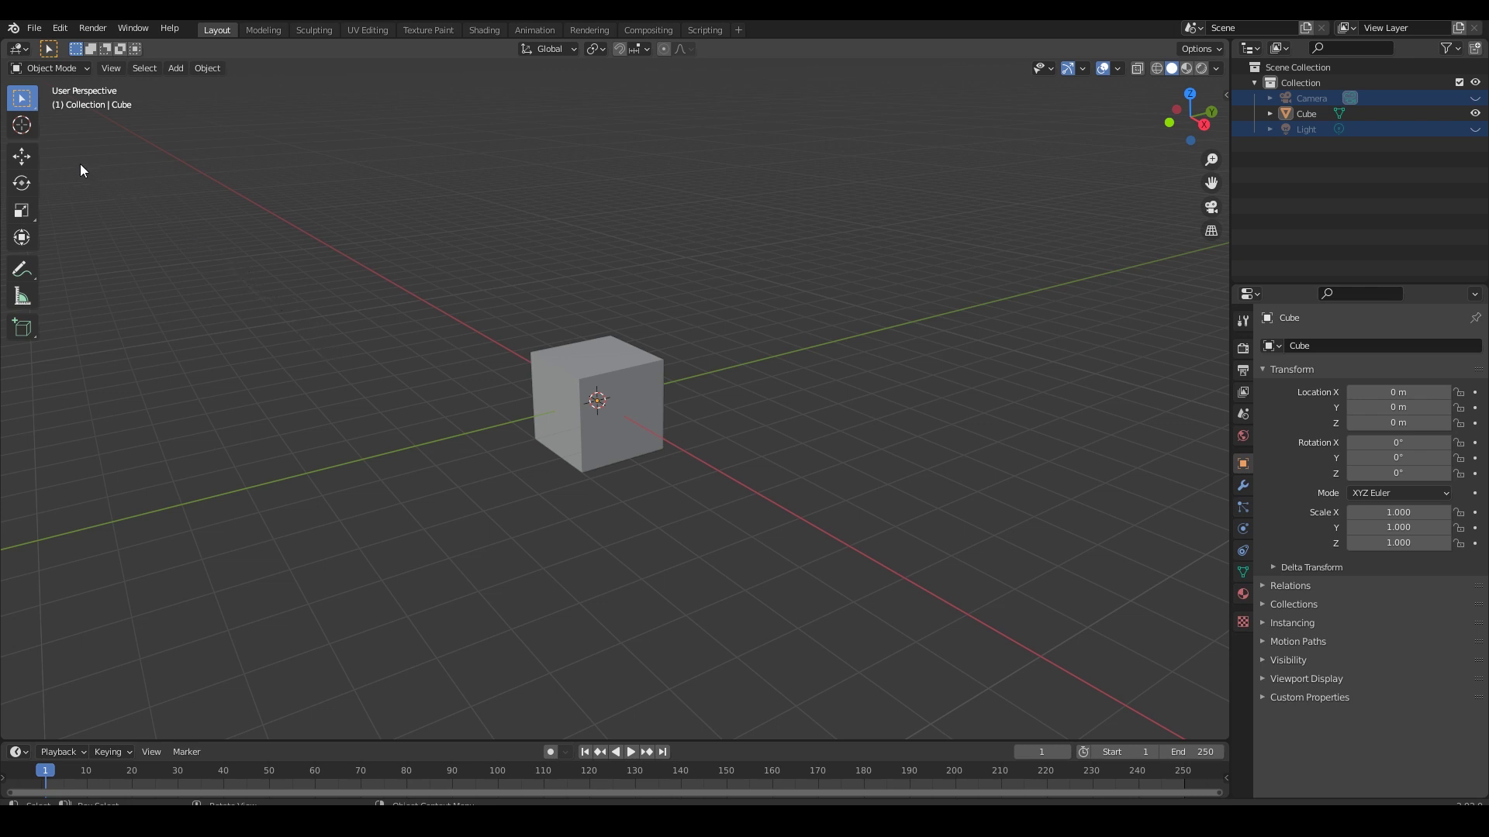
click(59, 29)
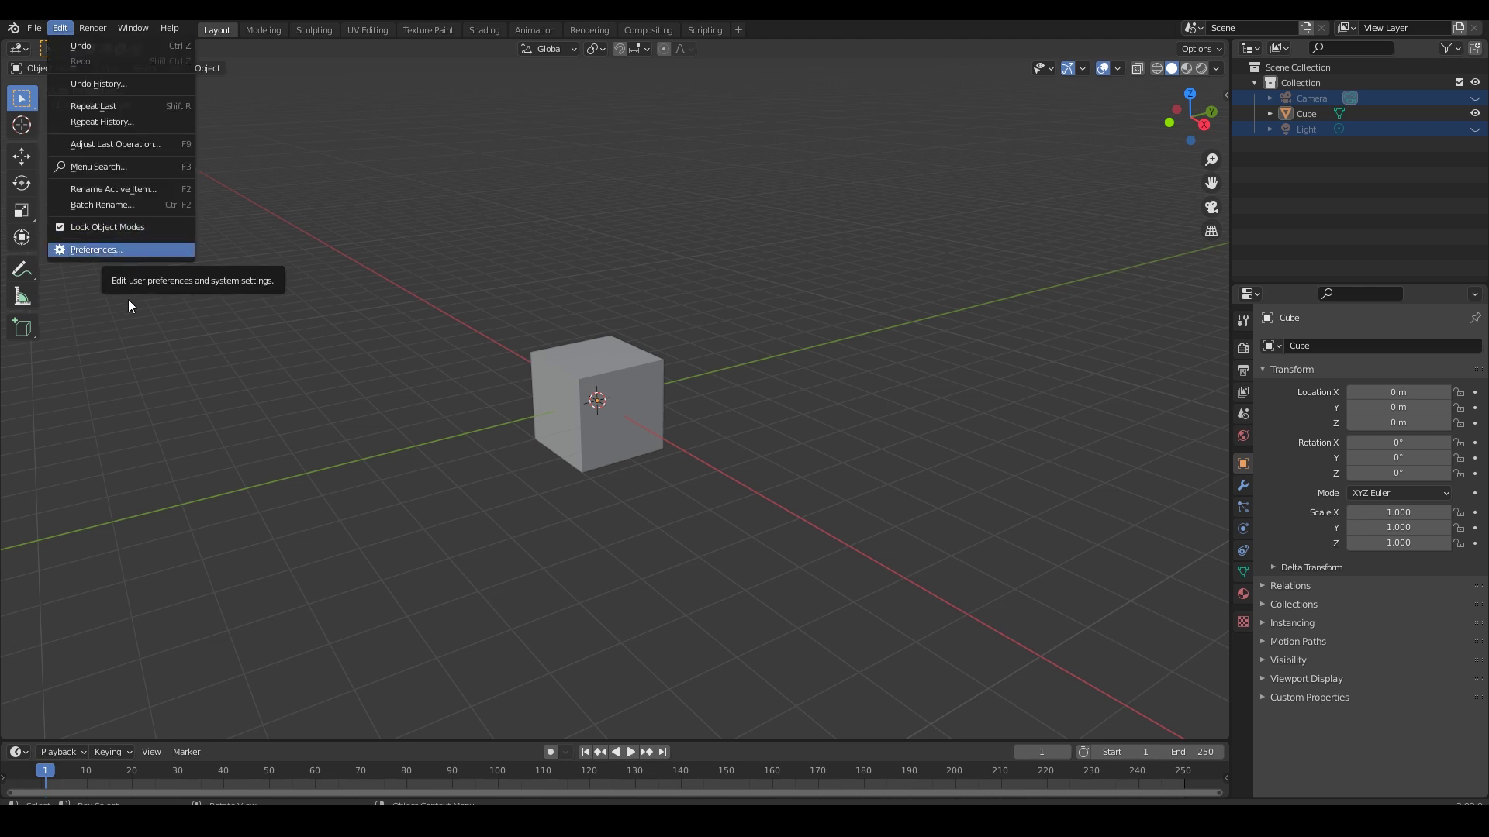
Step: Open Preferences on the Themes page and move the window to the right
click(61, 35)
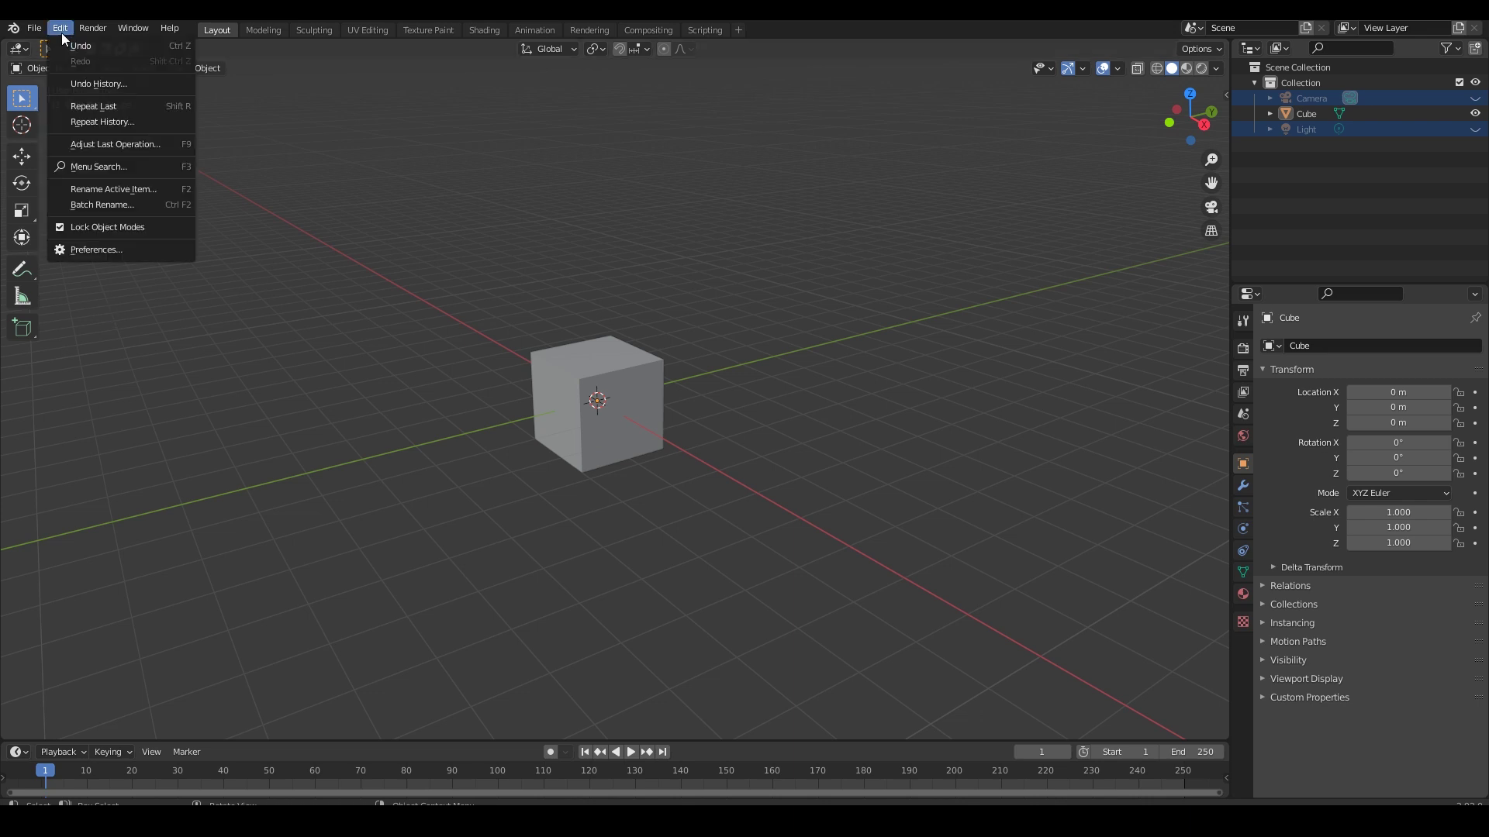
click(102, 251)
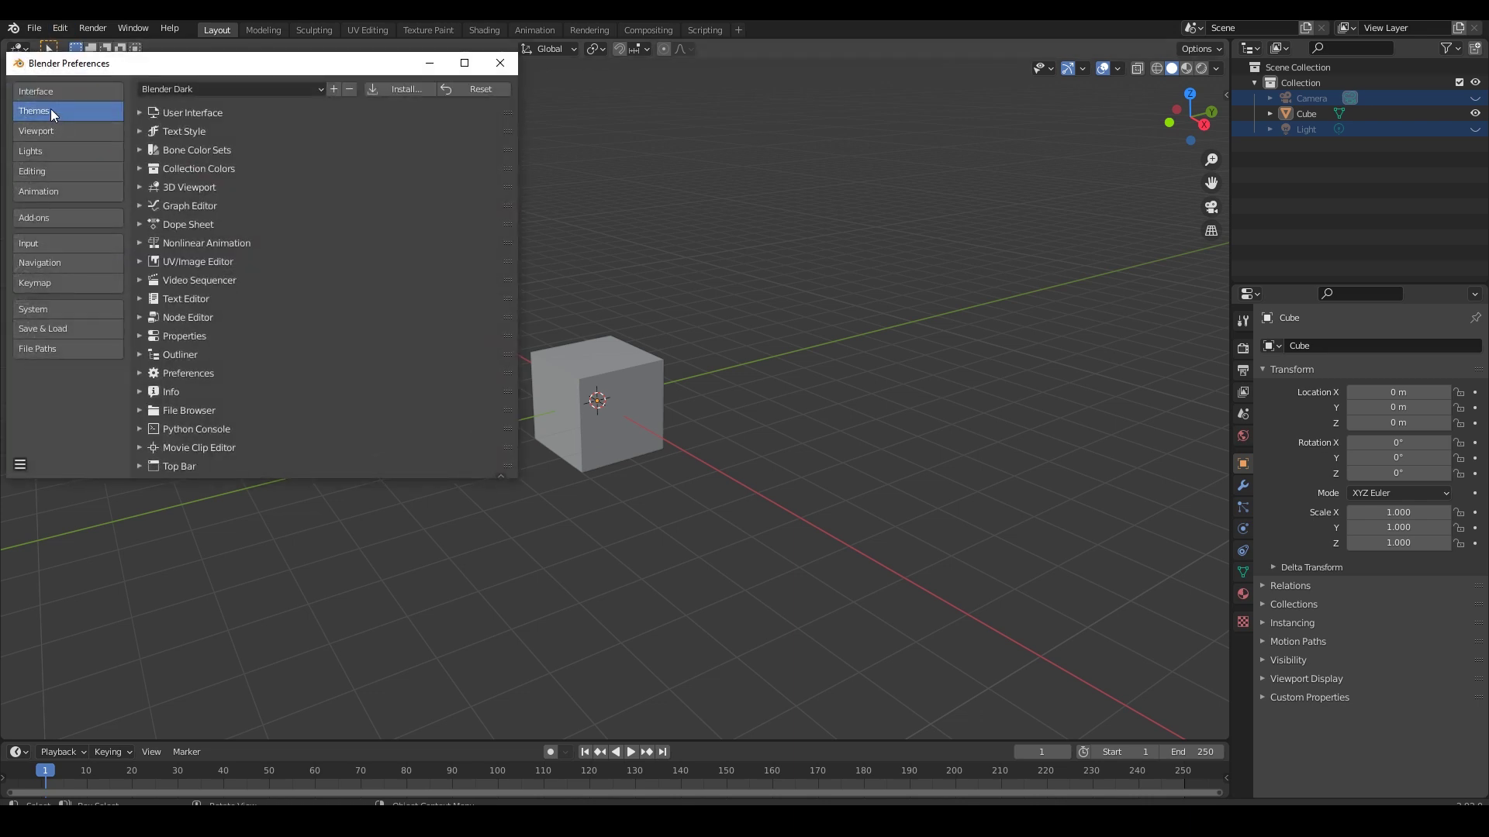
drag(188, 63, 349, 76)
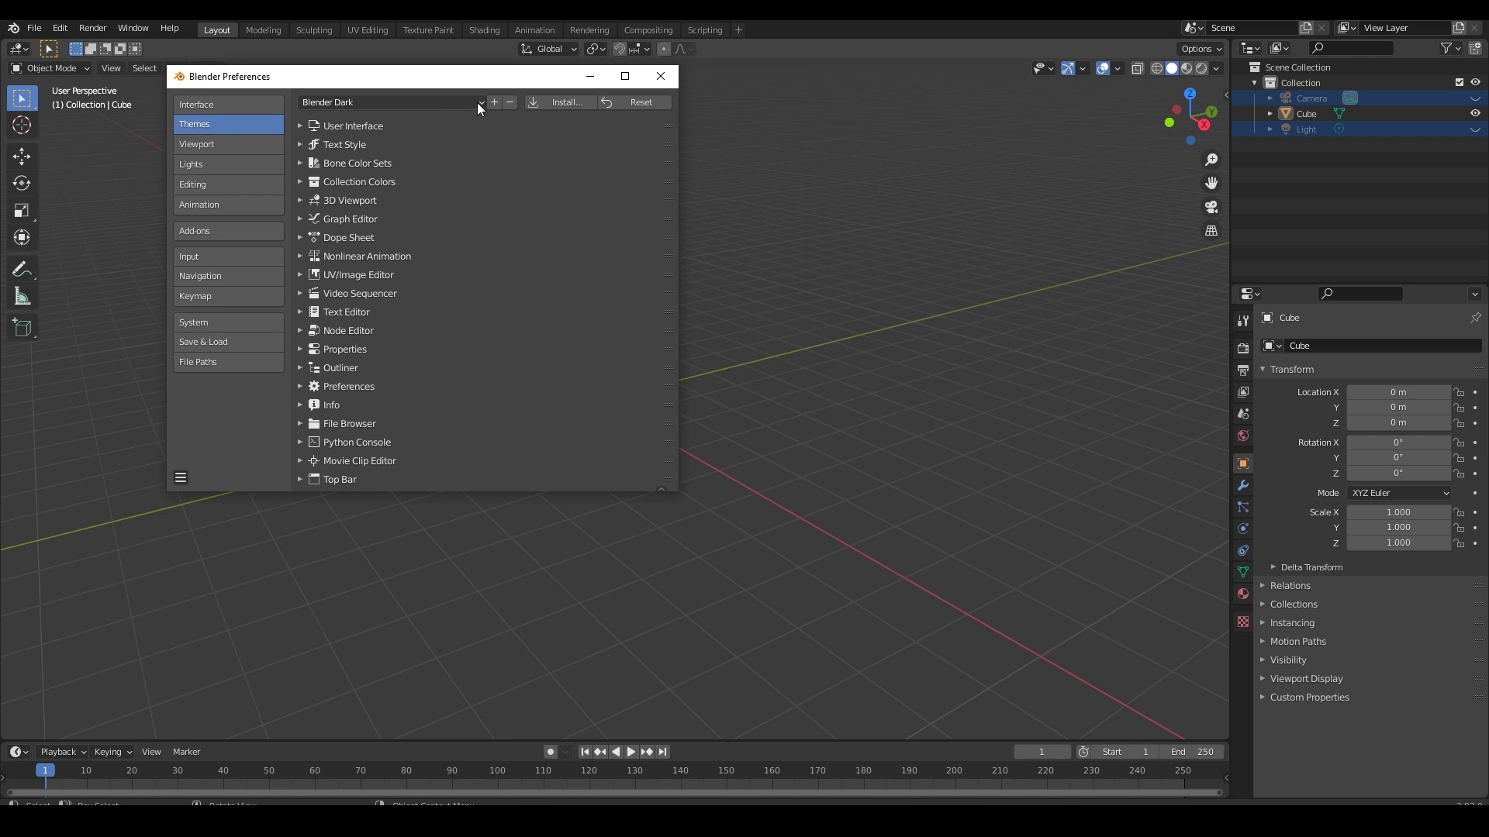
Step: Try the Blender Light theme preset, then apply Deep Grey and bring the presets list up again
click(478, 102)
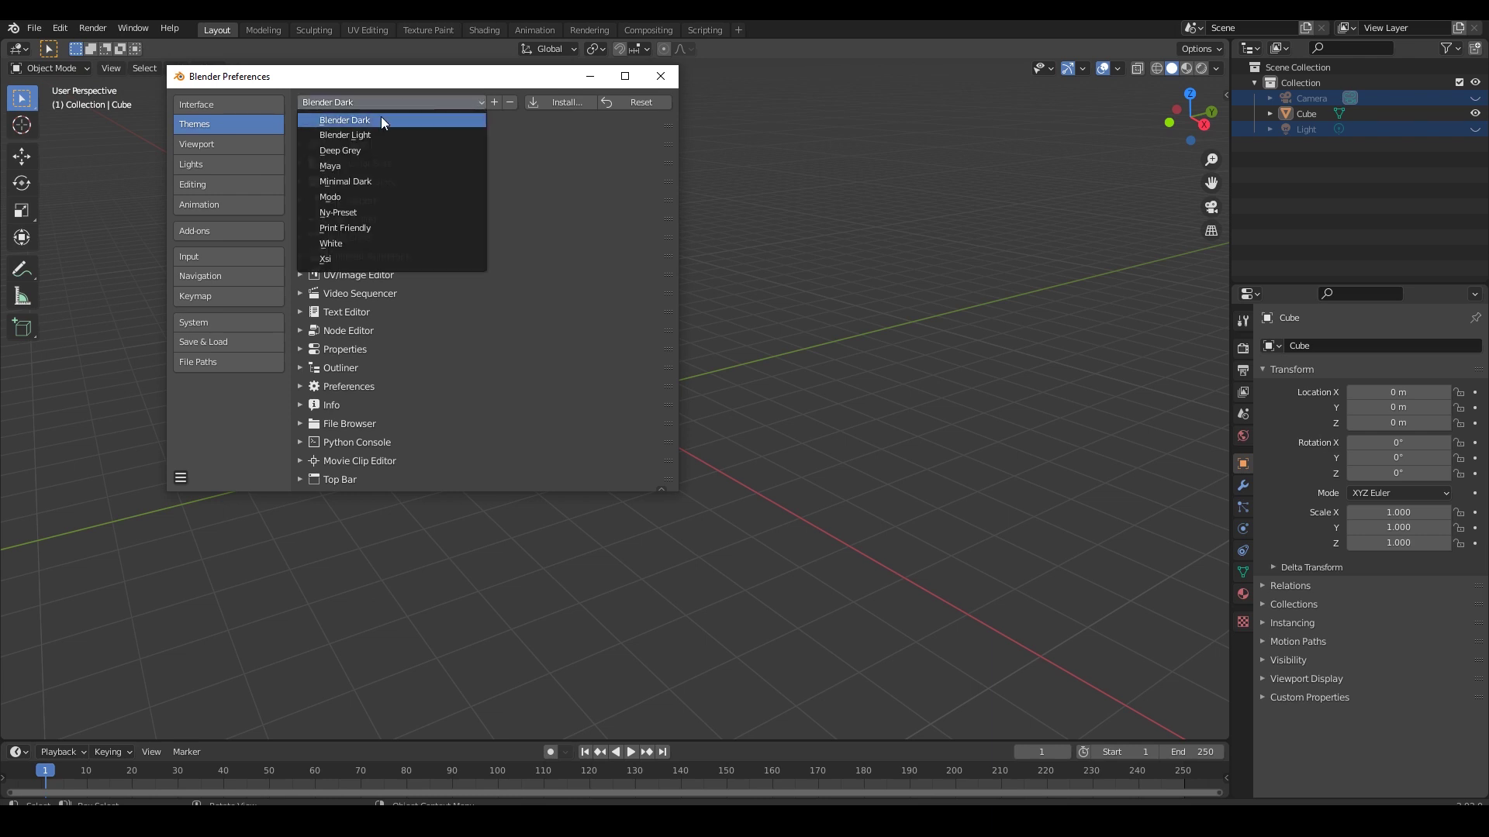
click(372, 135)
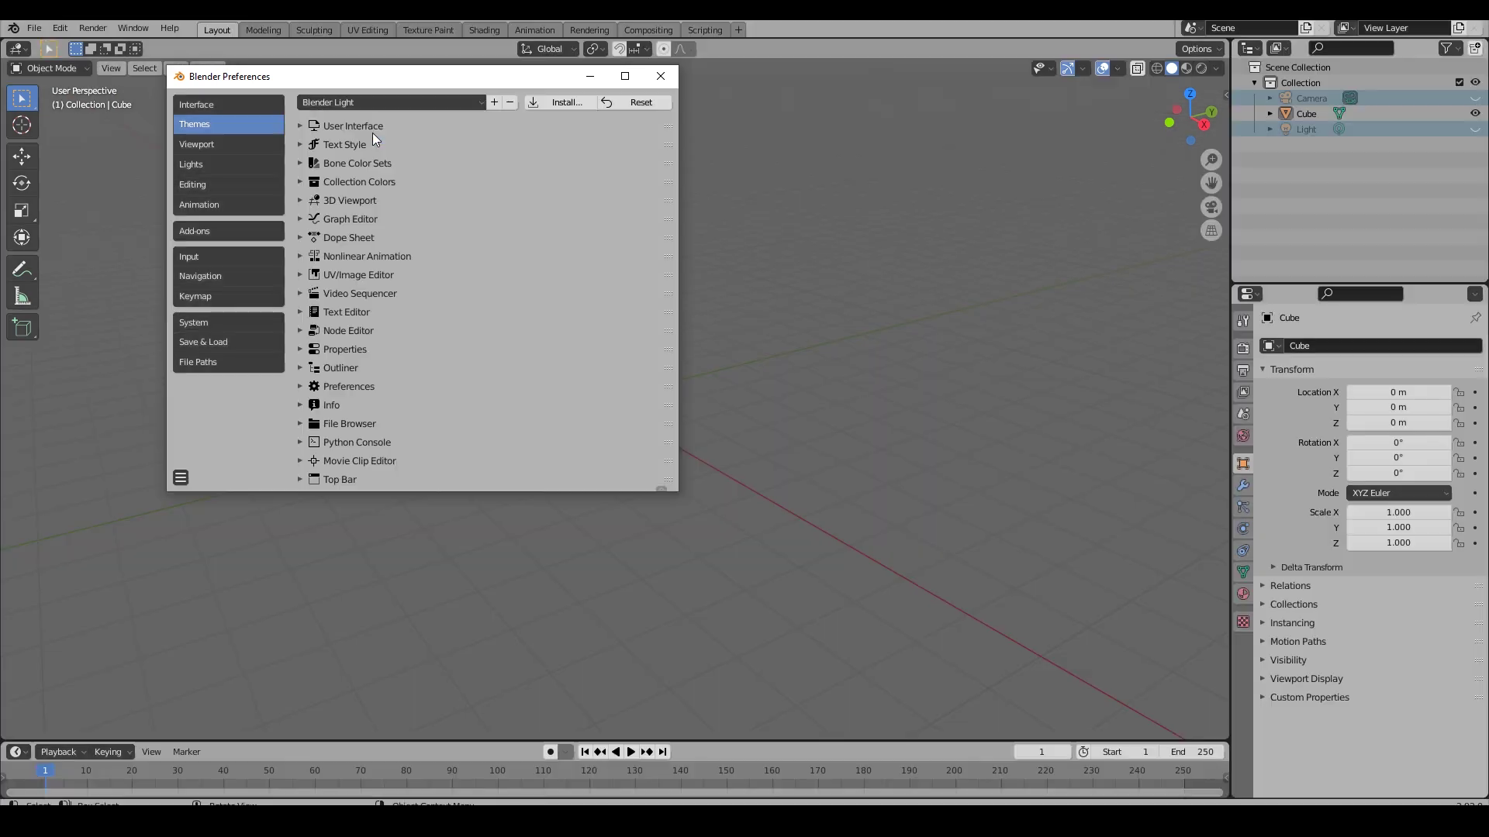
click(410, 100)
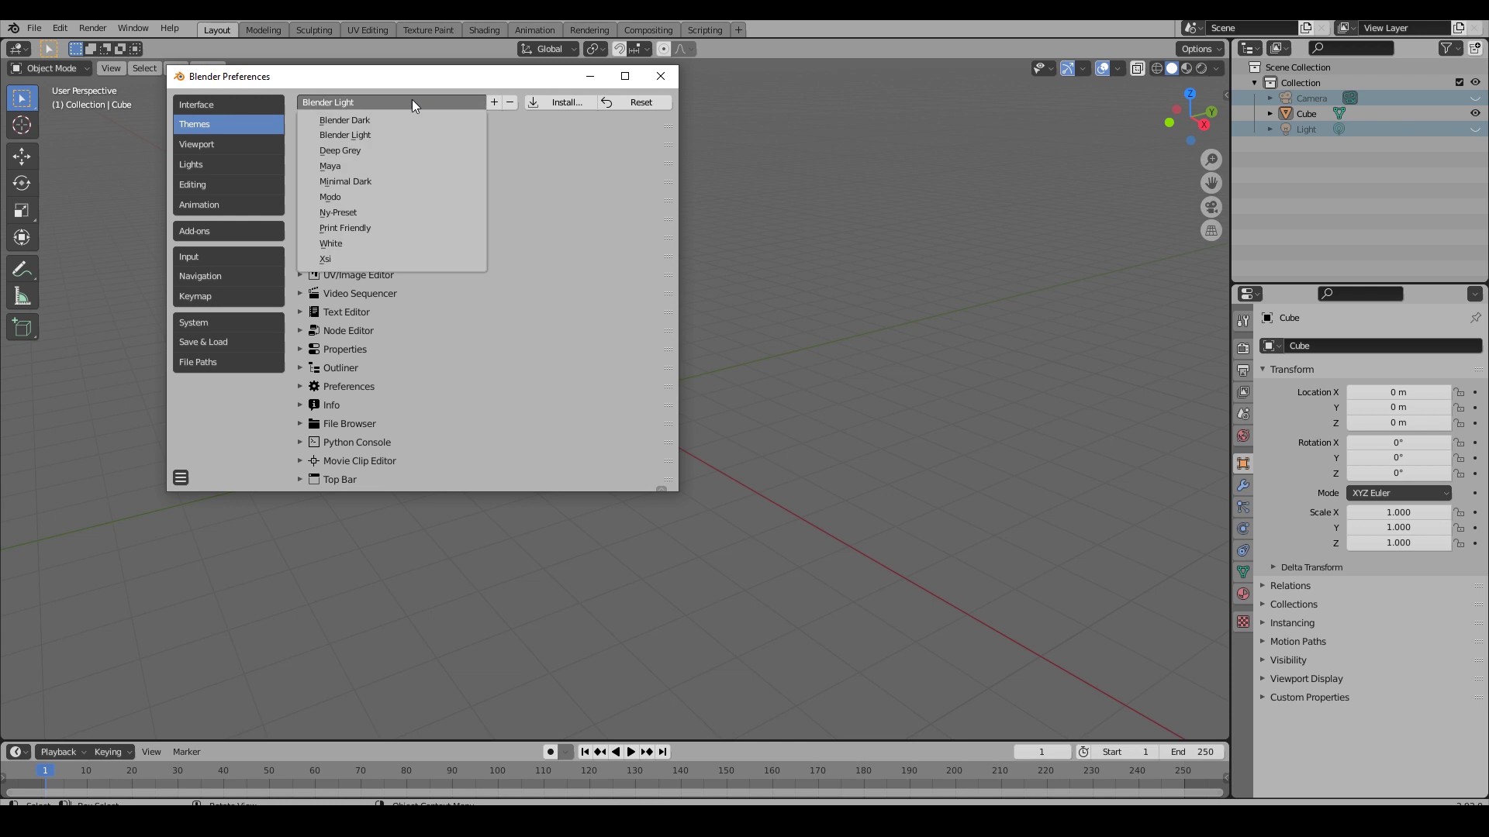
click(374, 153)
mouse_move(500, 81)
mouse_down()
mouse_move(475, 419)
mouse_move(292, 435)
mouse_move(734, 143)
mouse_move(512, 108)
mouse_up()
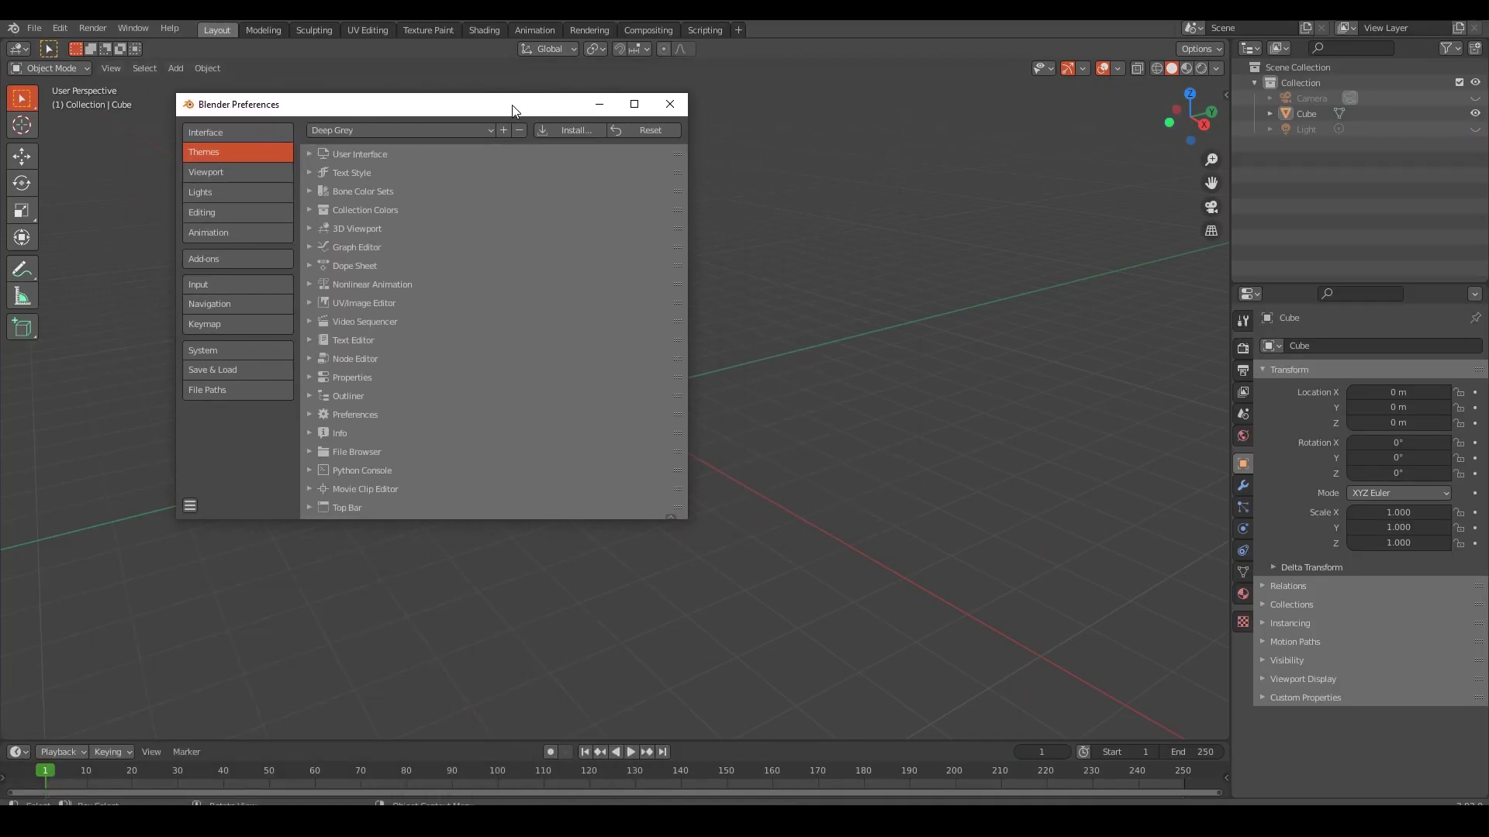
click(440, 132)
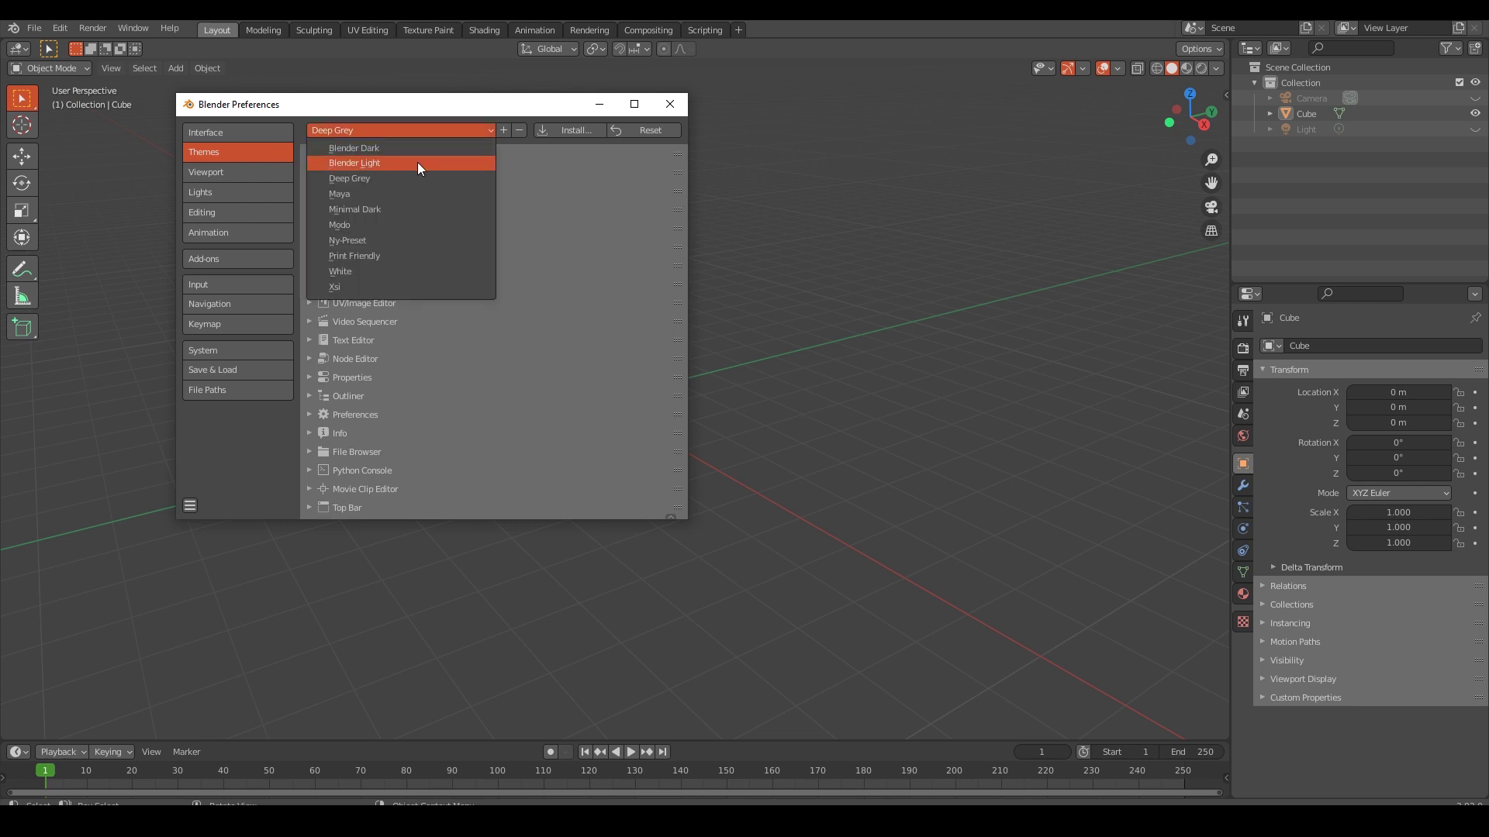
Step: Apply the Maya theme, enlarge the Preferences window, then switch to Minimal Dark
click(402, 190)
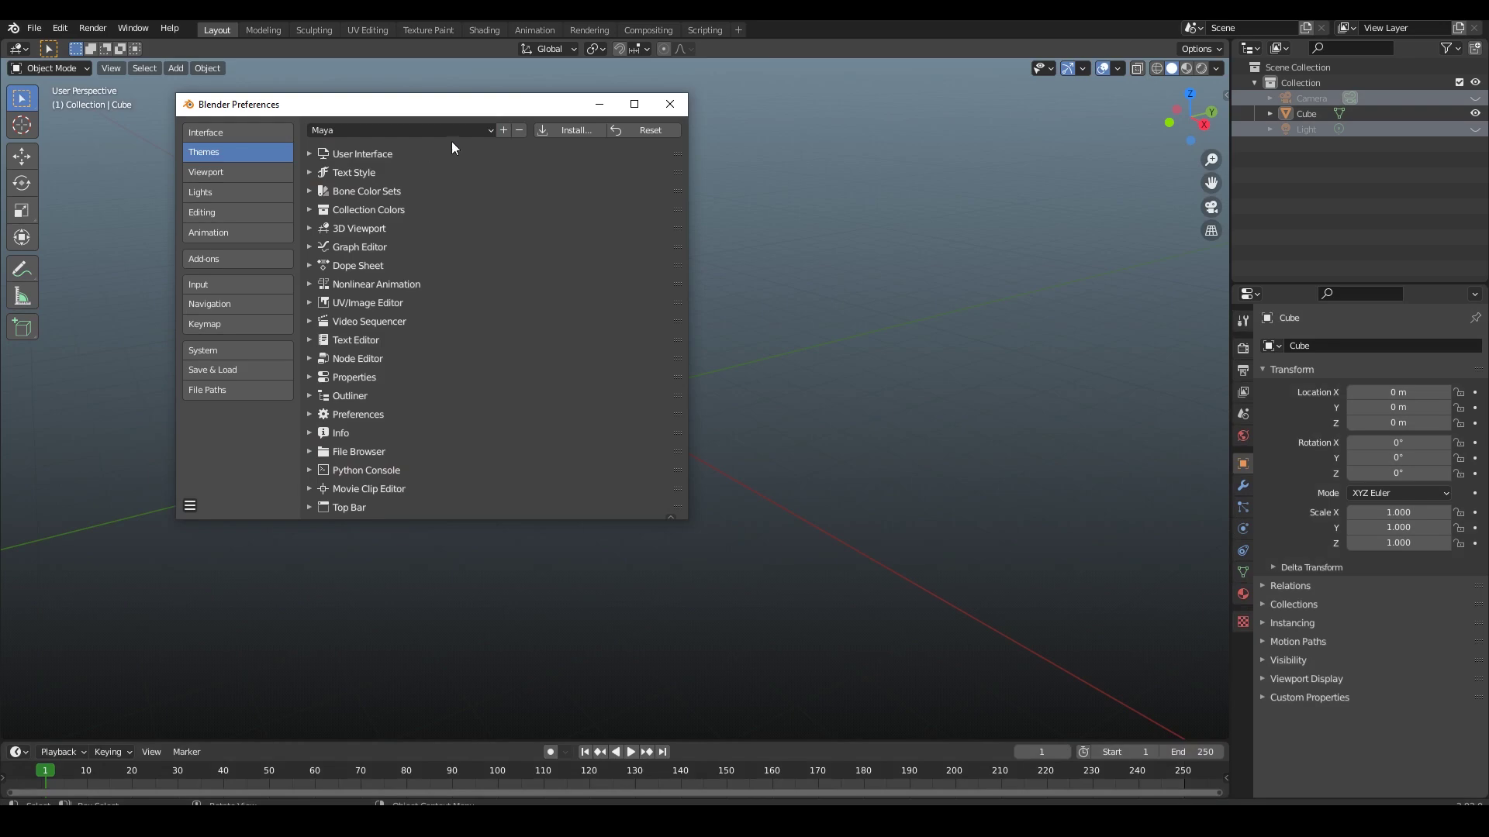
drag(516, 104, 515, 351)
mouse_move(422, 375)
mouse_down()
mouse_move(515, 106)
mouse_move(744, 561)
mouse_move(451, 282)
mouse_move(529, 145)
mouse_up()
click(439, 172)
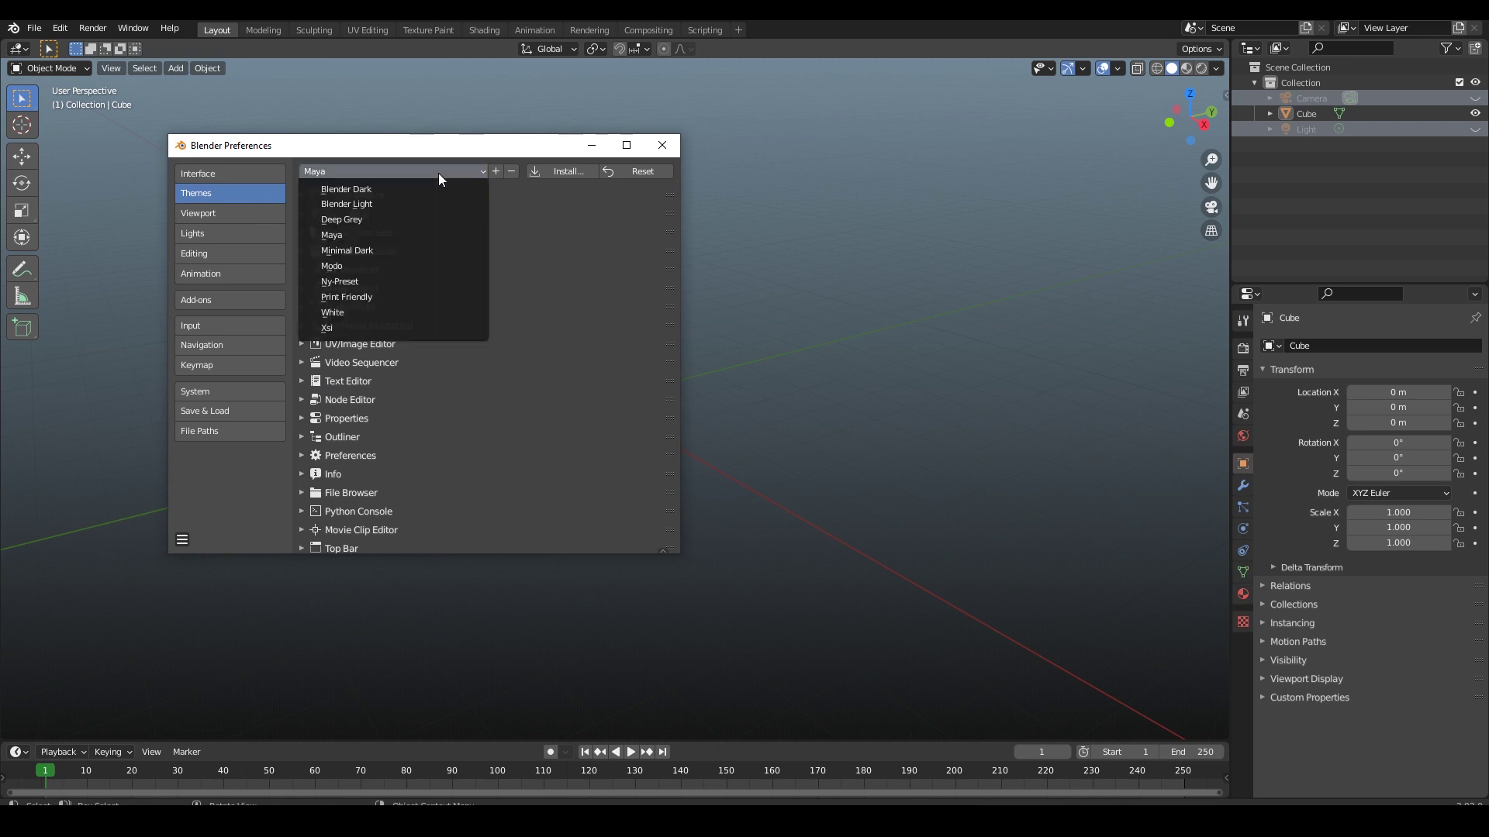
click(401, 249)
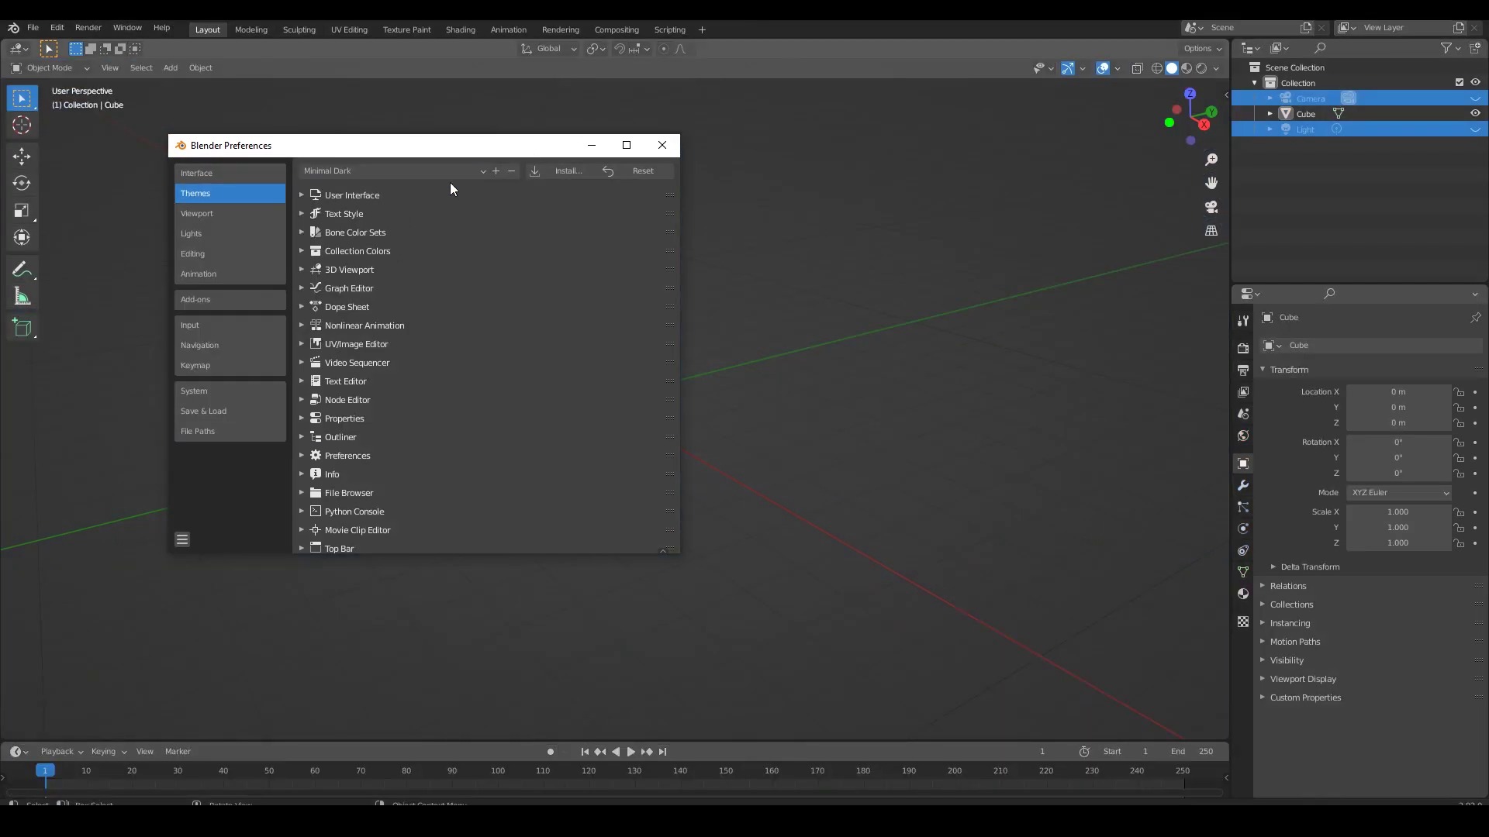
Step: Cycle through the Modo and Ny-Preset themes, ending on Print Friendly
mouse_move(523, 144)
mouse_down()
mouse_move(509, 142)
mouse_move(423, 396)
mouse_move(580, 101)
mouse_move(508, 107)
mouse_up()
click(424, 129)
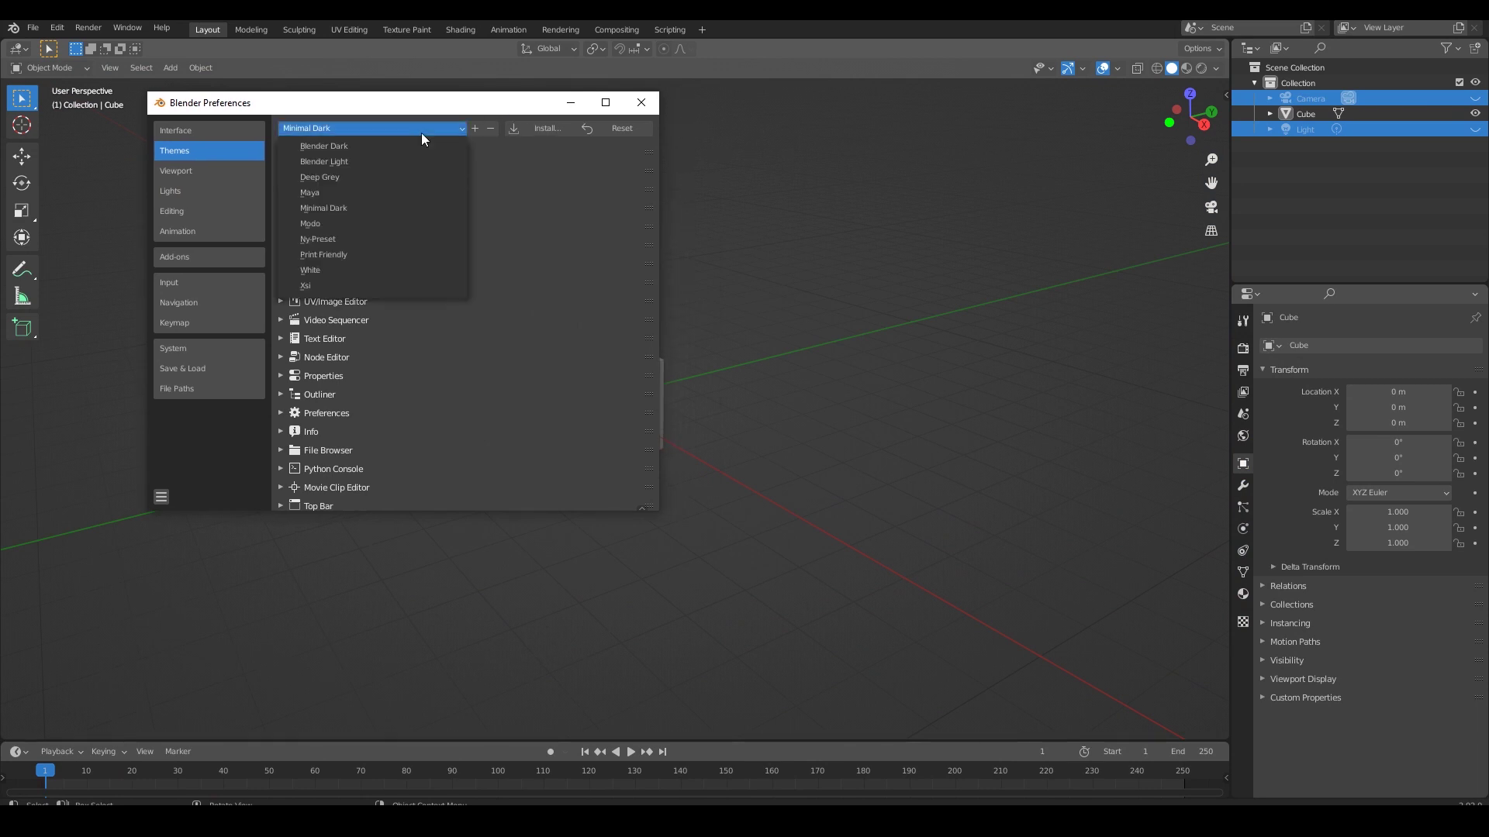
click(378, 223)
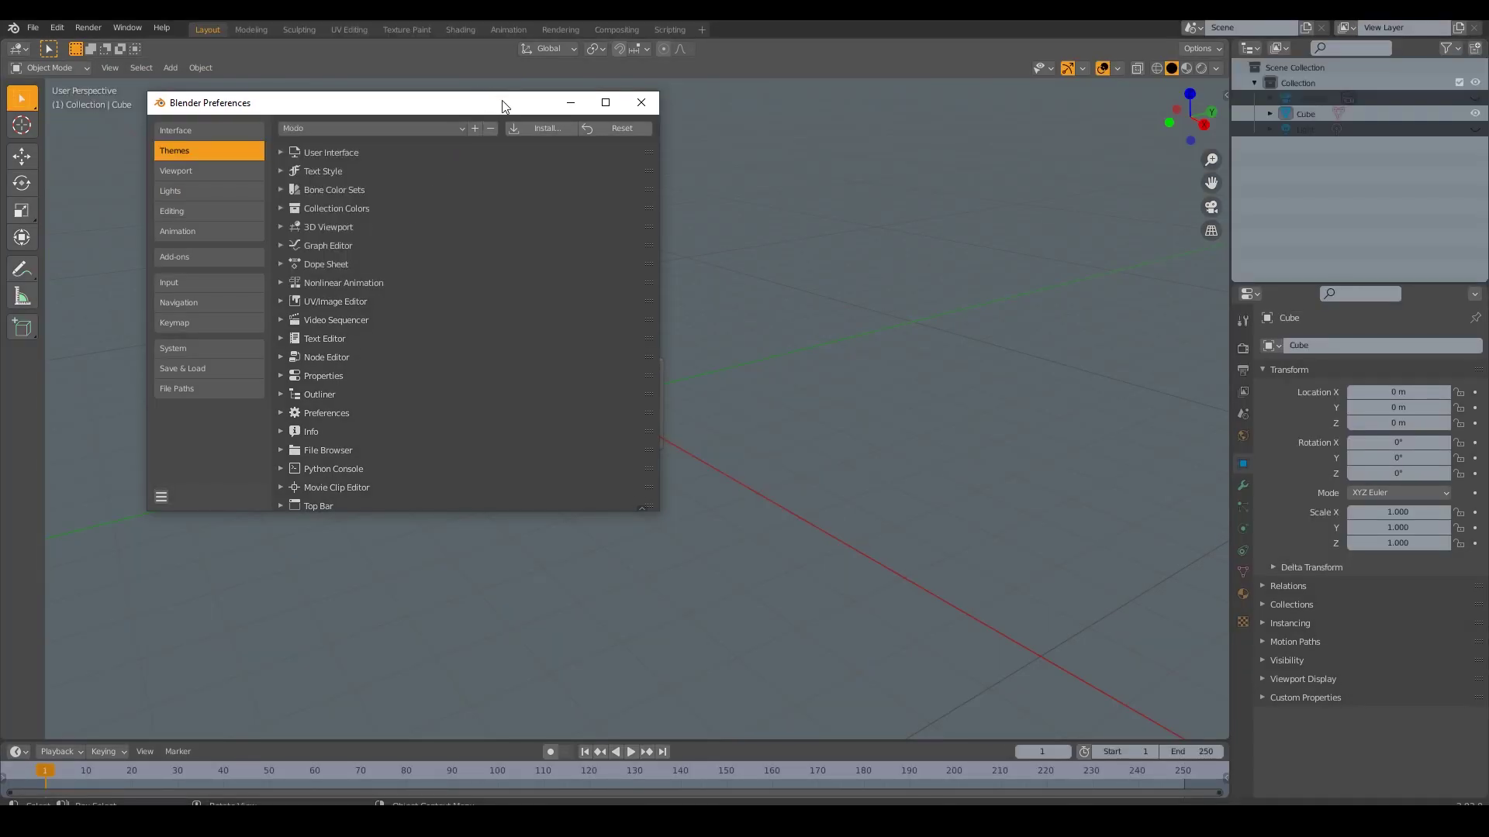
mouse_move(502, 104)
mouse_down()
mouse_move(622, 511)
mouse_move(469, 149)
mouse_move(437, 121)
mouse_move(478, 121)
mouse_up()
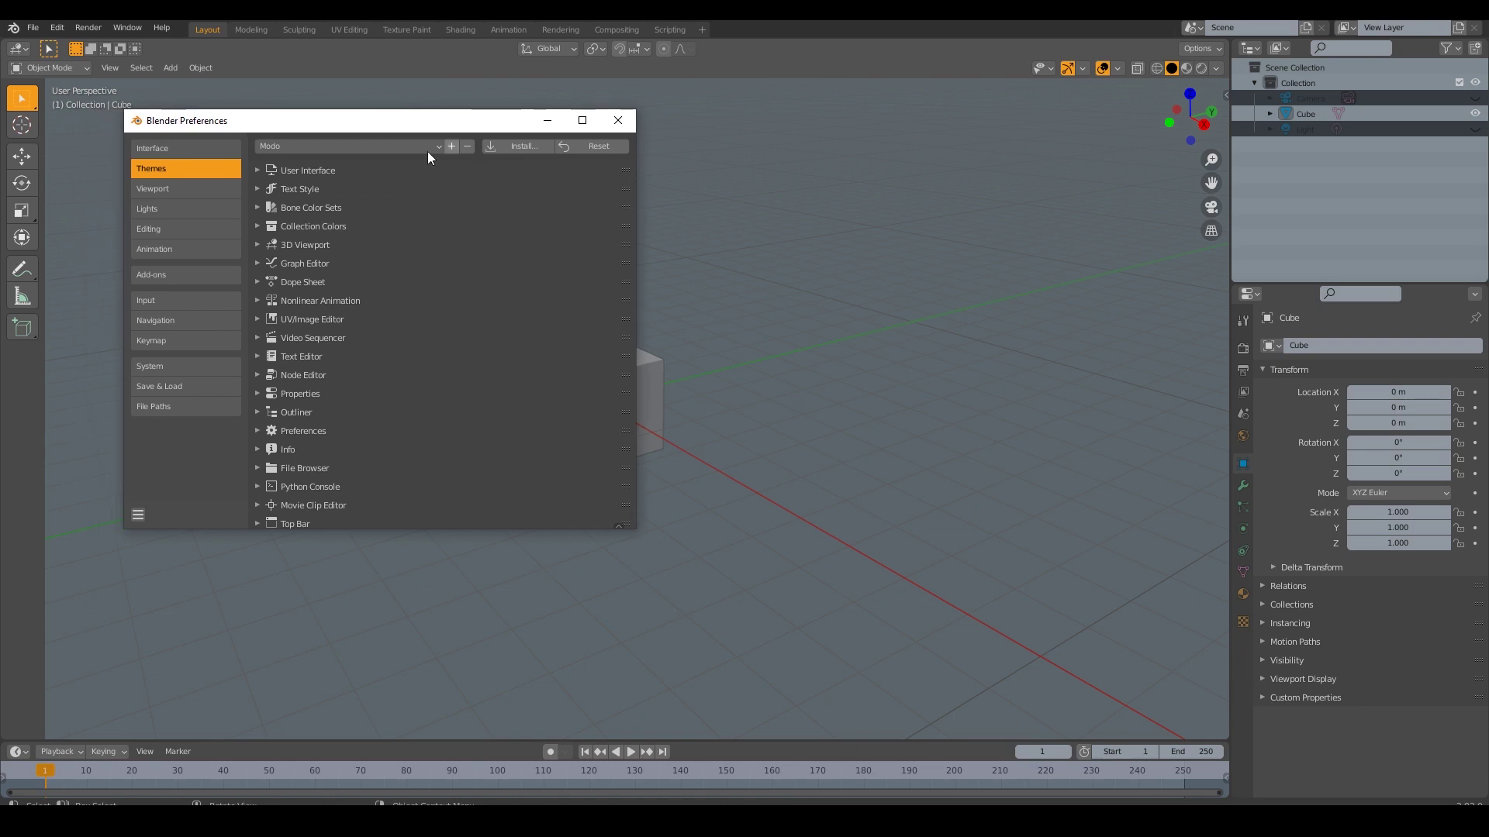
click(361, 148)
click(338, 257)
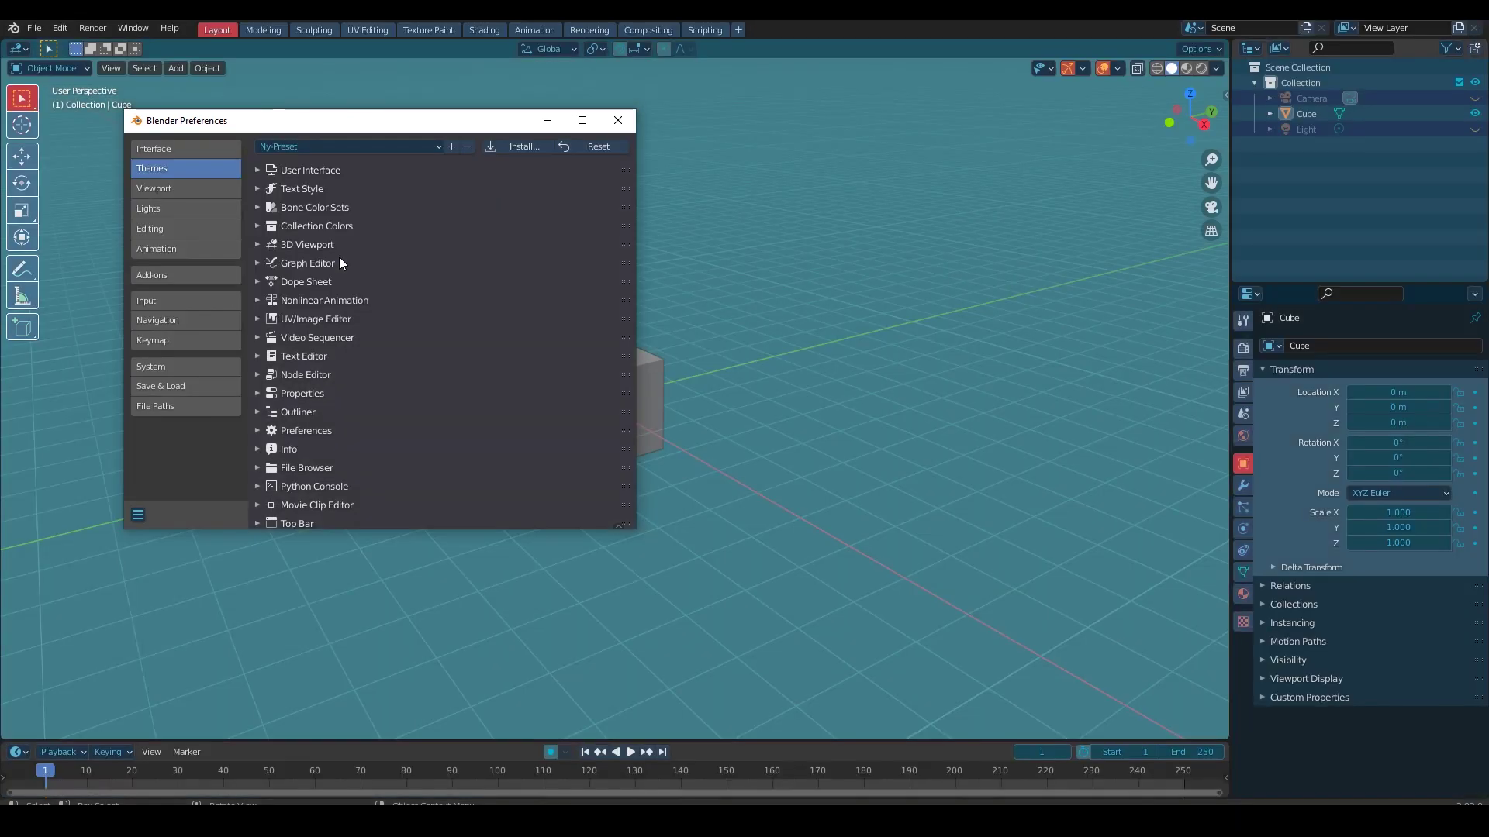
click(422, 147)
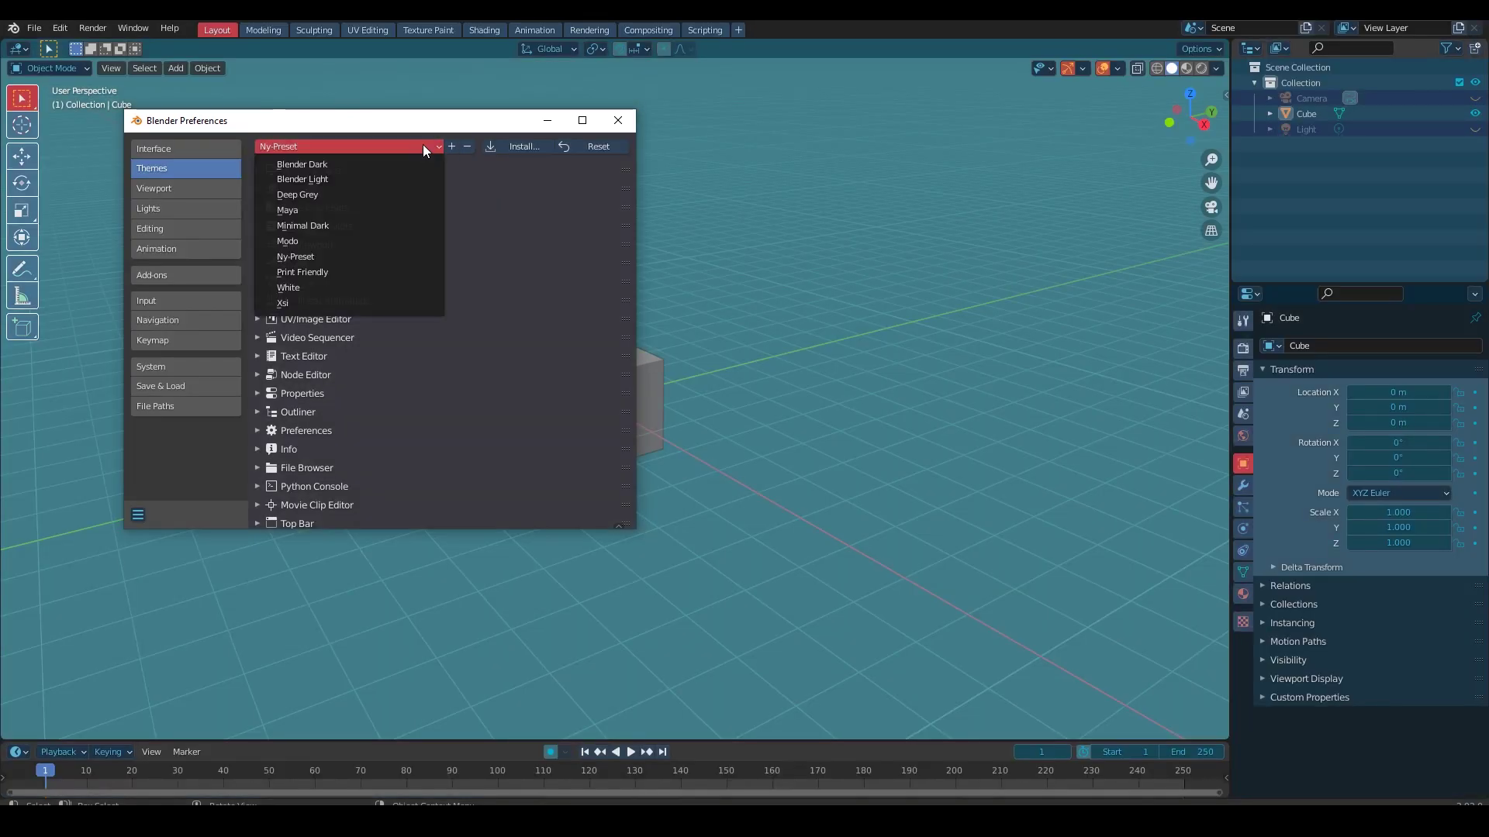
click(342, 281)
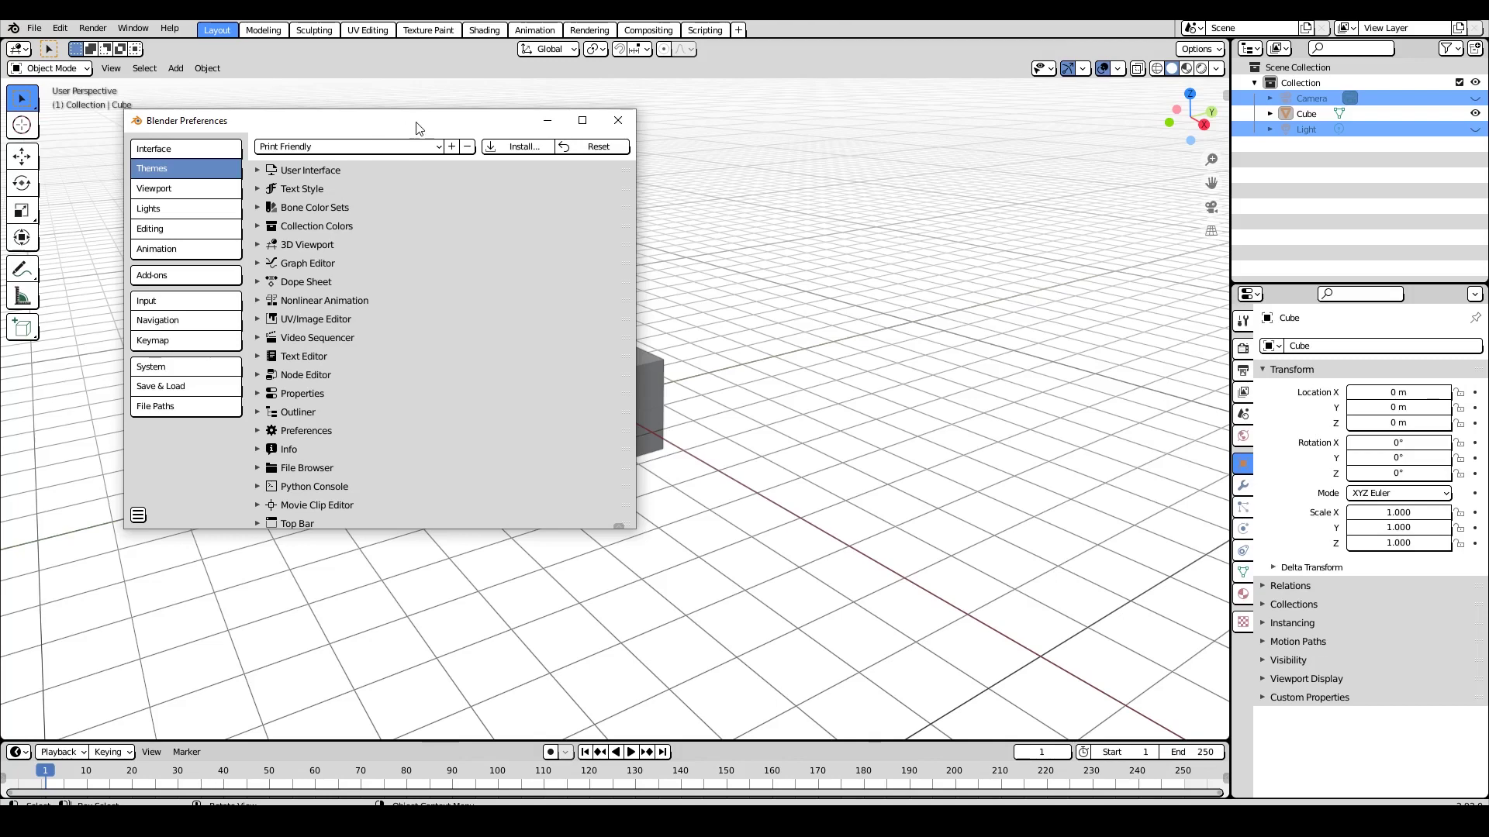
Step: Switch the interface to the White theme preset
mouse_move(428, 123)
mouse_down()
mouse_move(791, 492)
mouse_move(448, 124)
mouse_move(479, 98)
mouse_up()
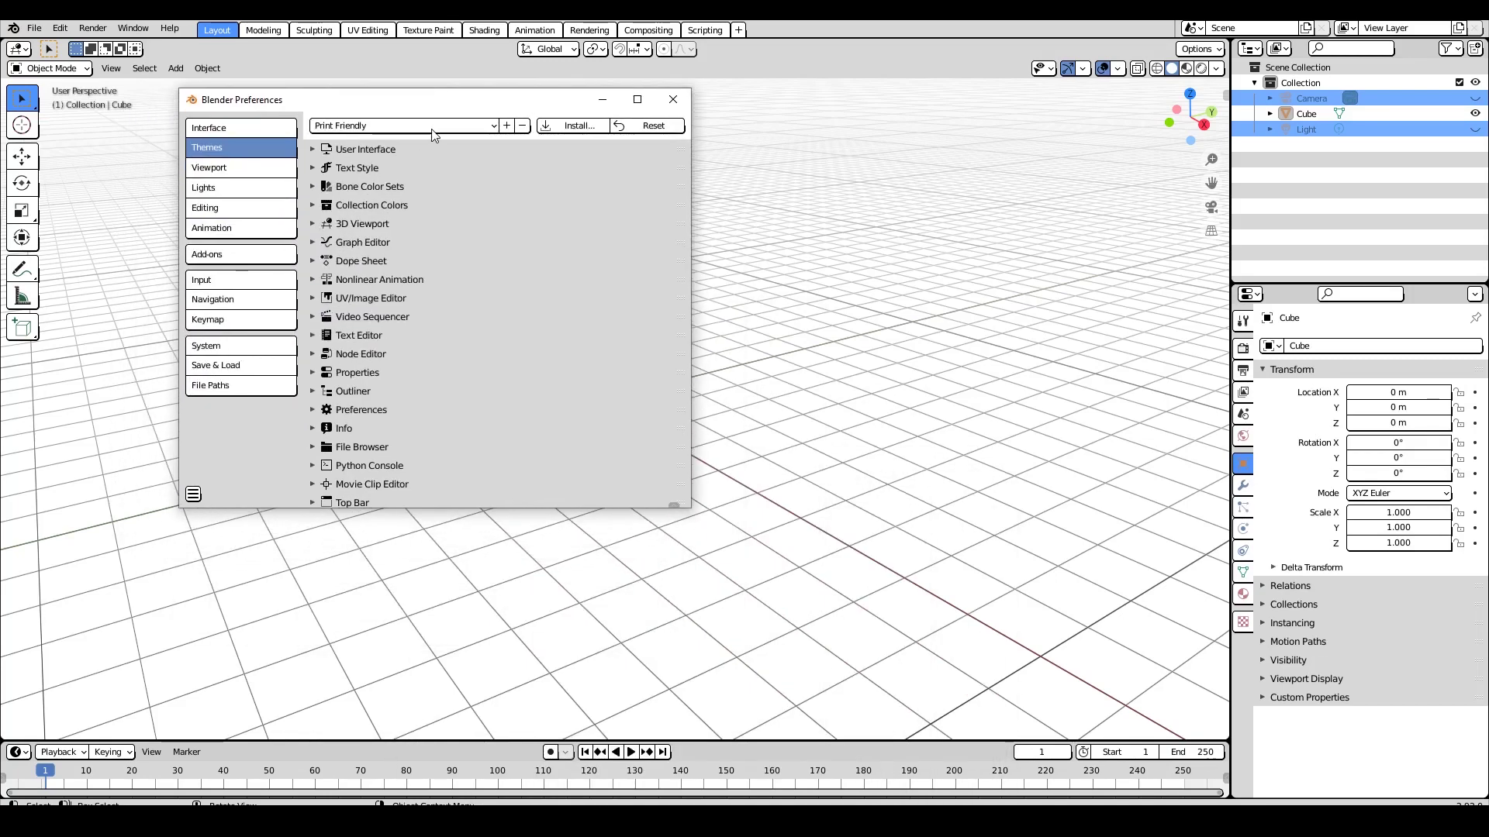
click(433, 133)
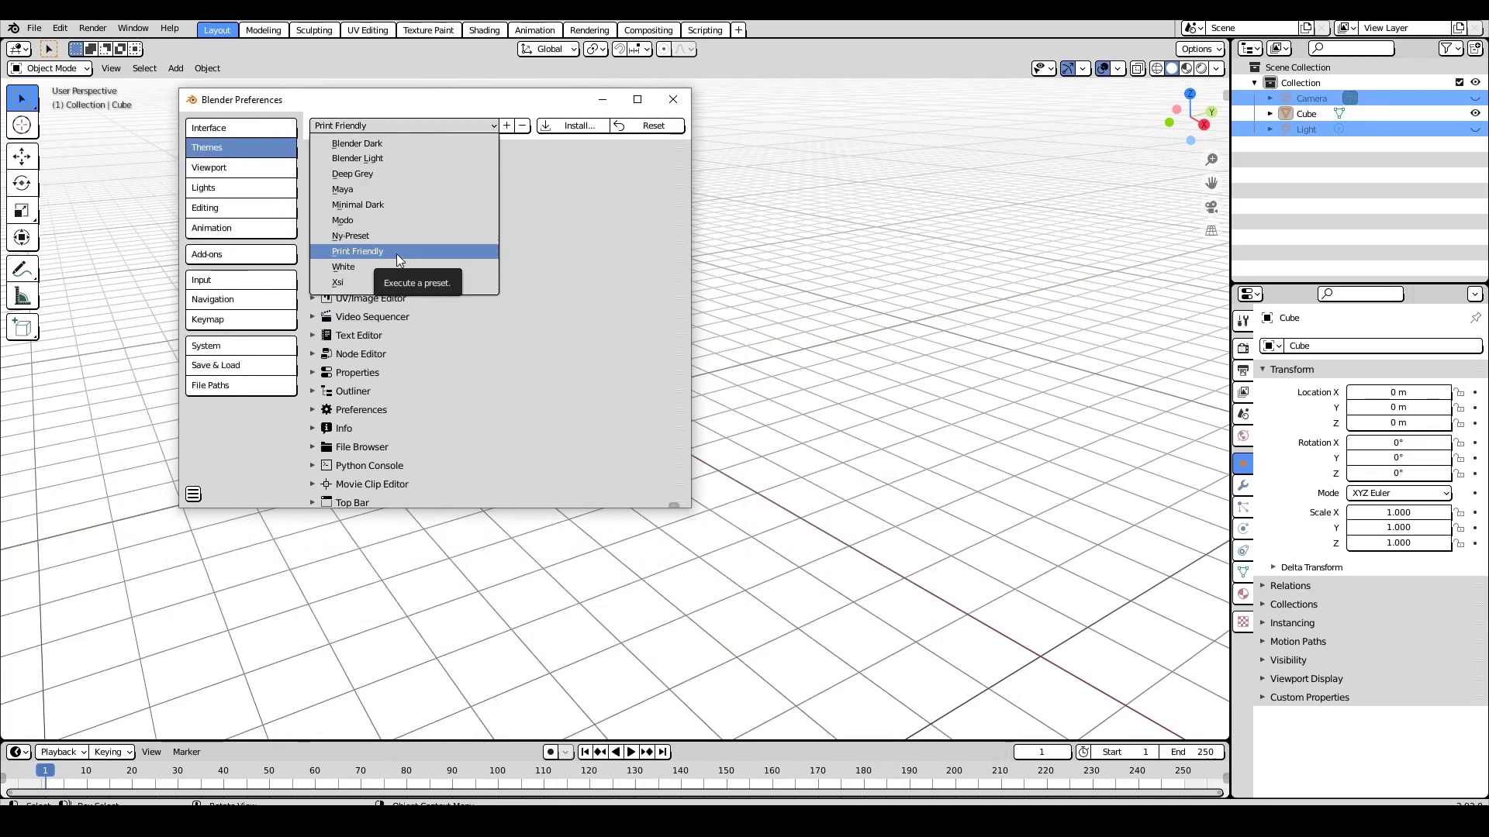
click(397, 253)
click(452, 124)
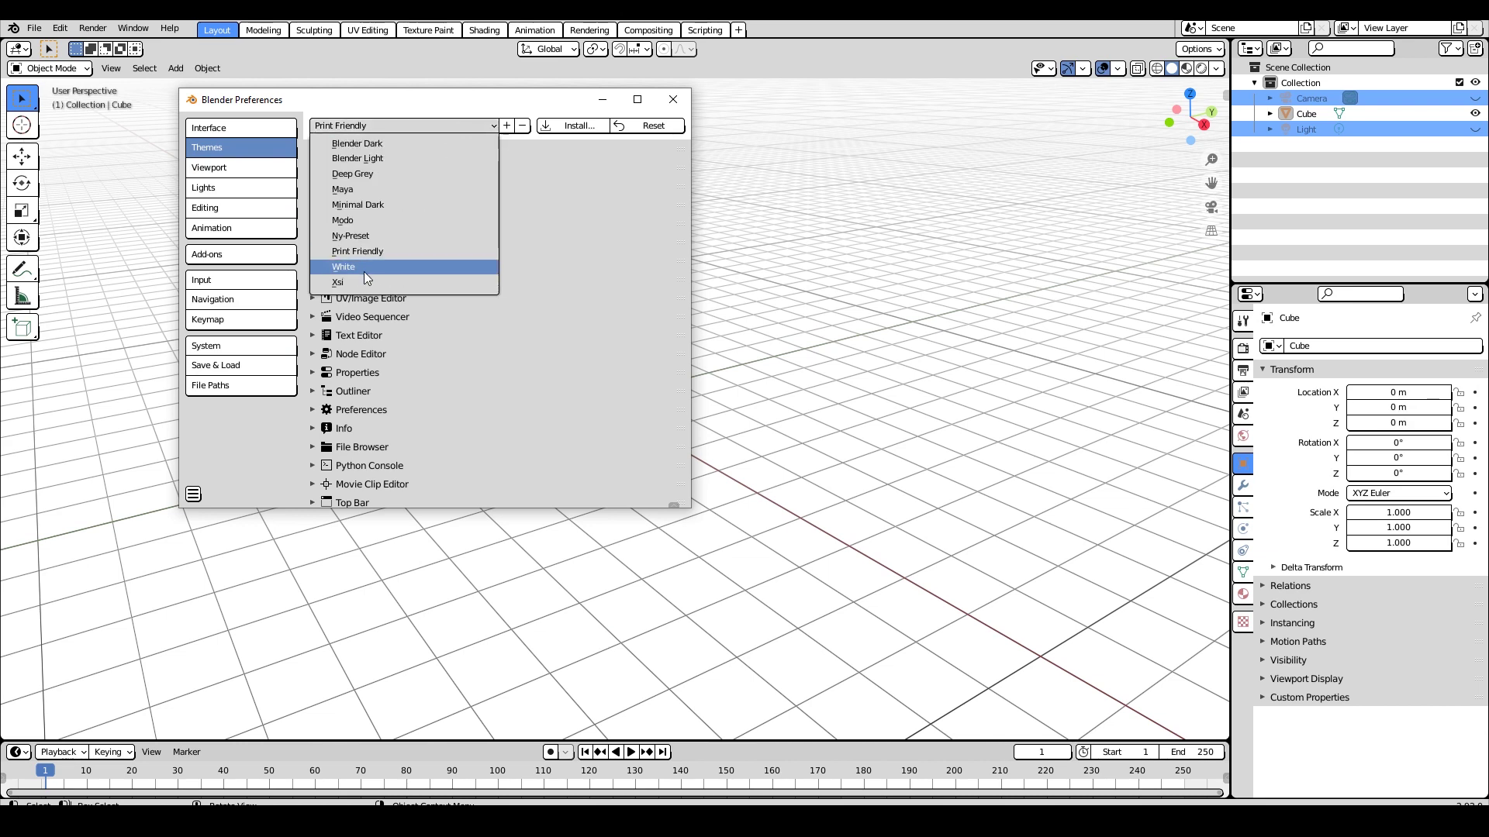
click(364, 271)
Step: Try the Xsi theme, then return to Blender Dark
click(473, 124)
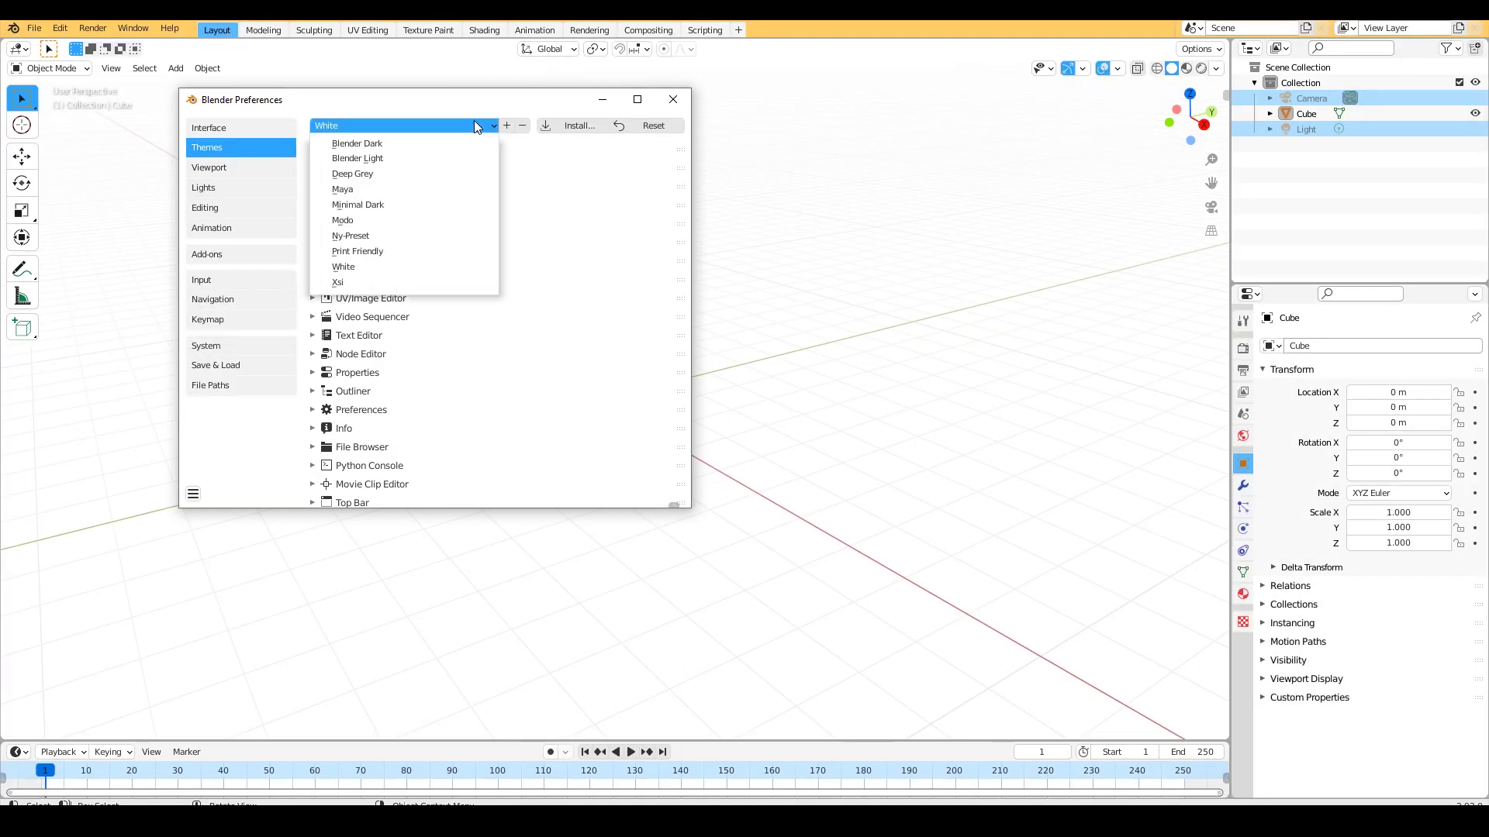
click(371, 281)
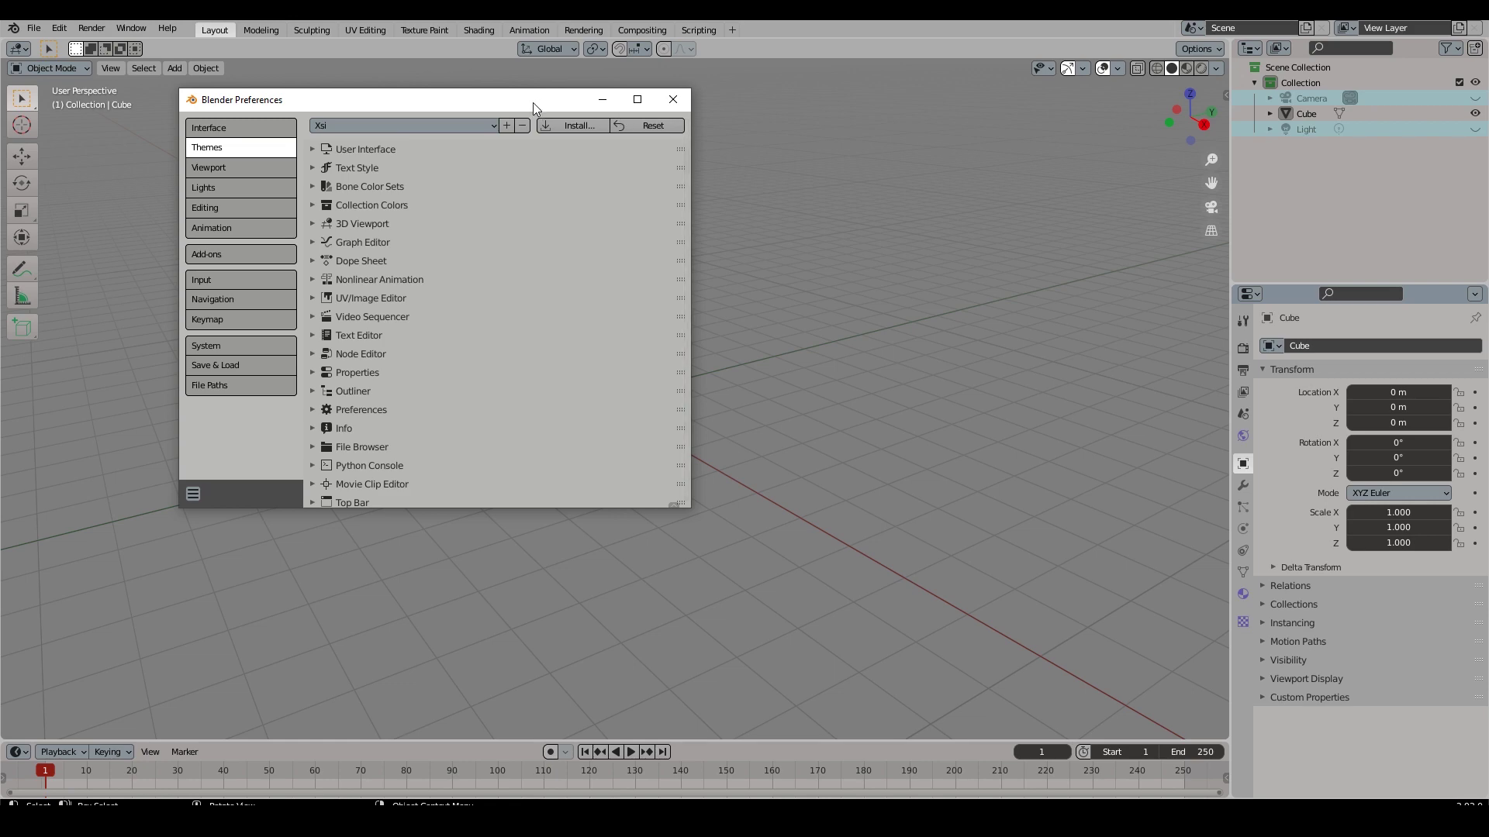
mouse_move(532, 103)
mouse_down()
mouse_move(543, 158)
mouse_move(525, 116)
mouse_up()
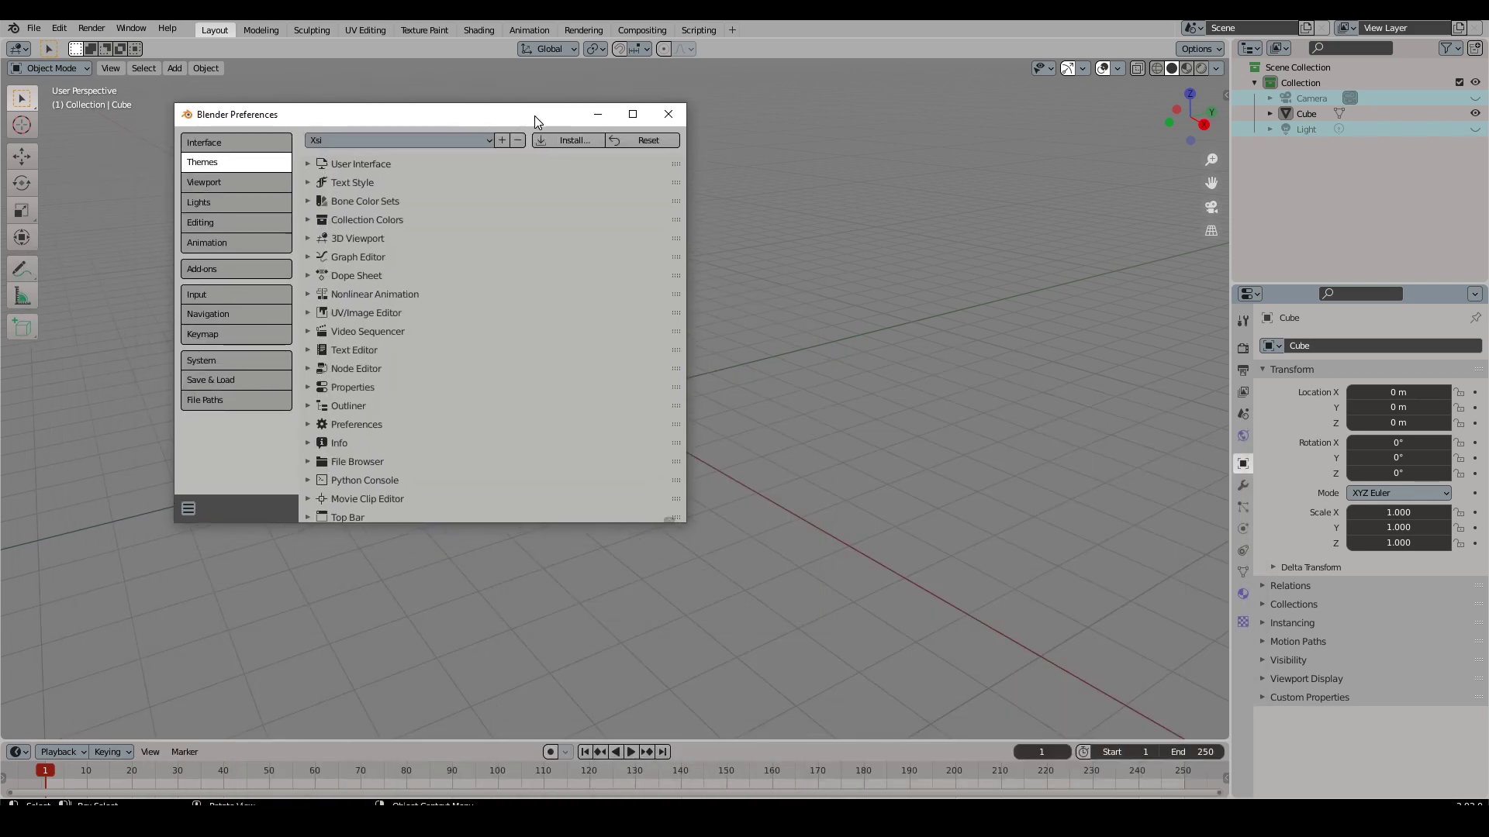
click(465, 140)
click(394, 157)
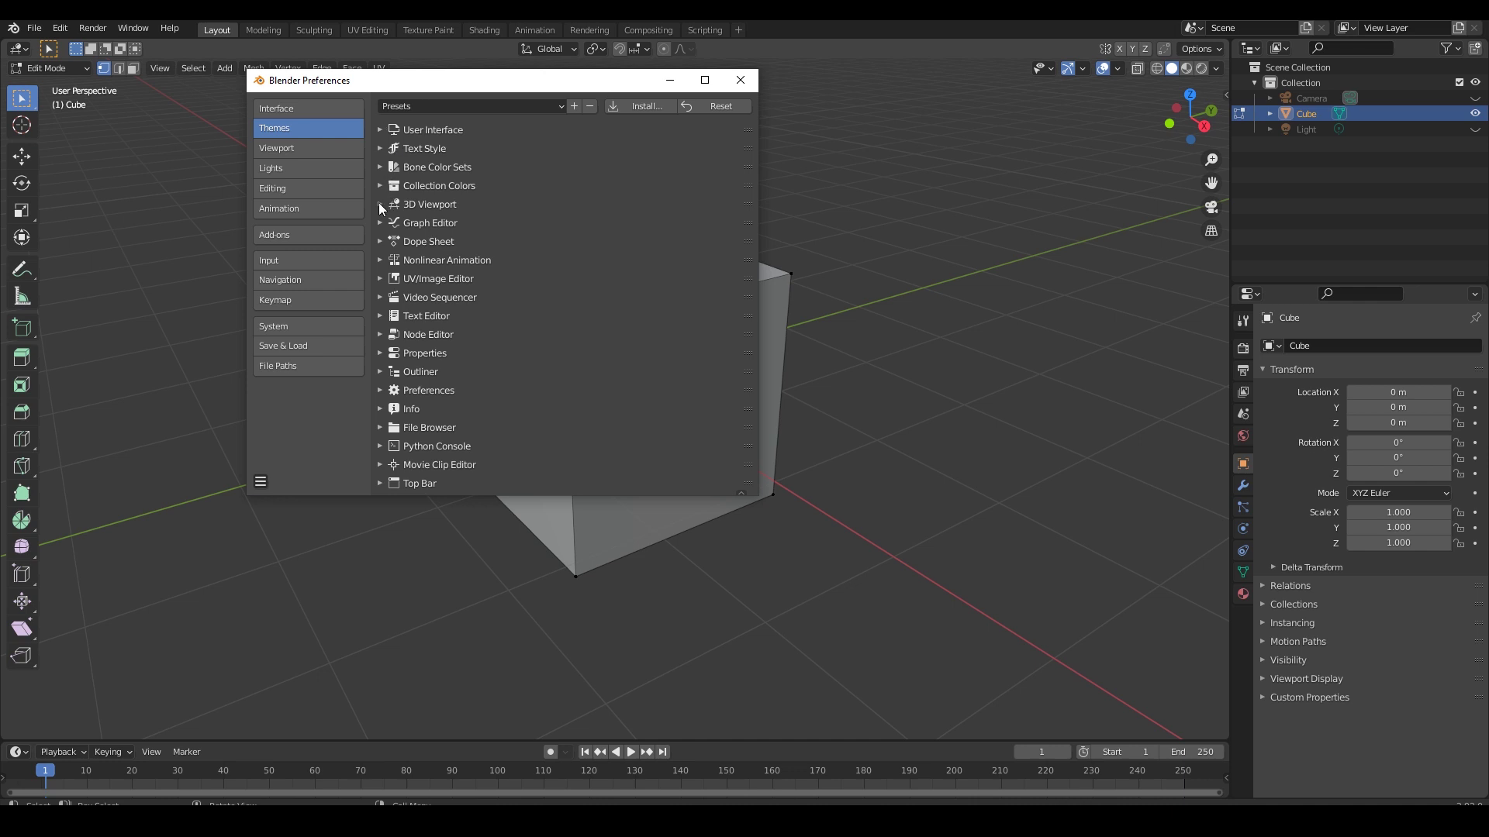
Step: Expand the 3D Viewport theme colours and enlarge the window to browse them
click(380, 205)
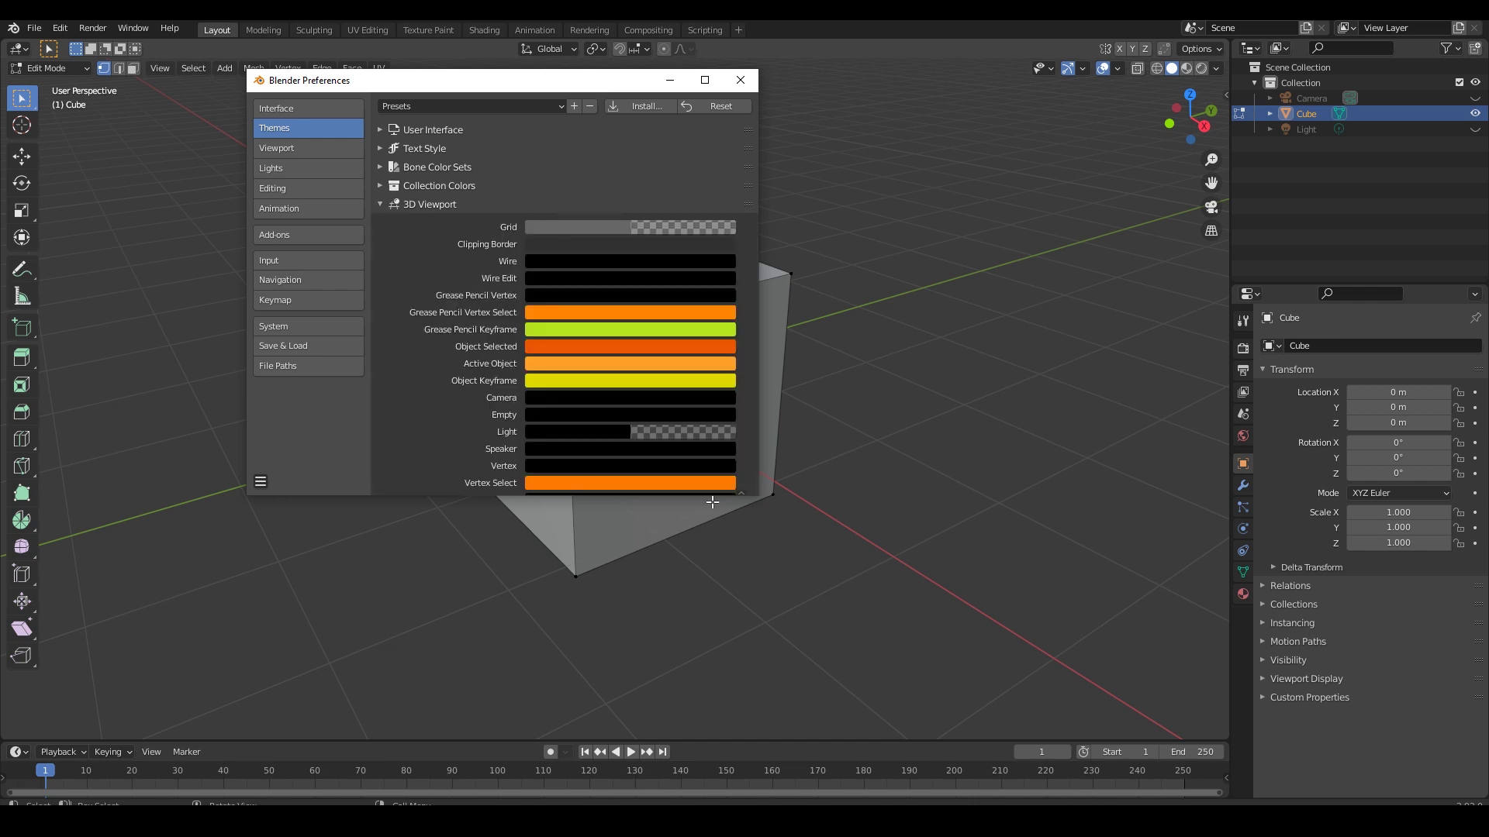
mouse_move(754, 497)
mouse_down()
mouse_move(974, 716)
mouse_move(986, 652)
mouse_up()
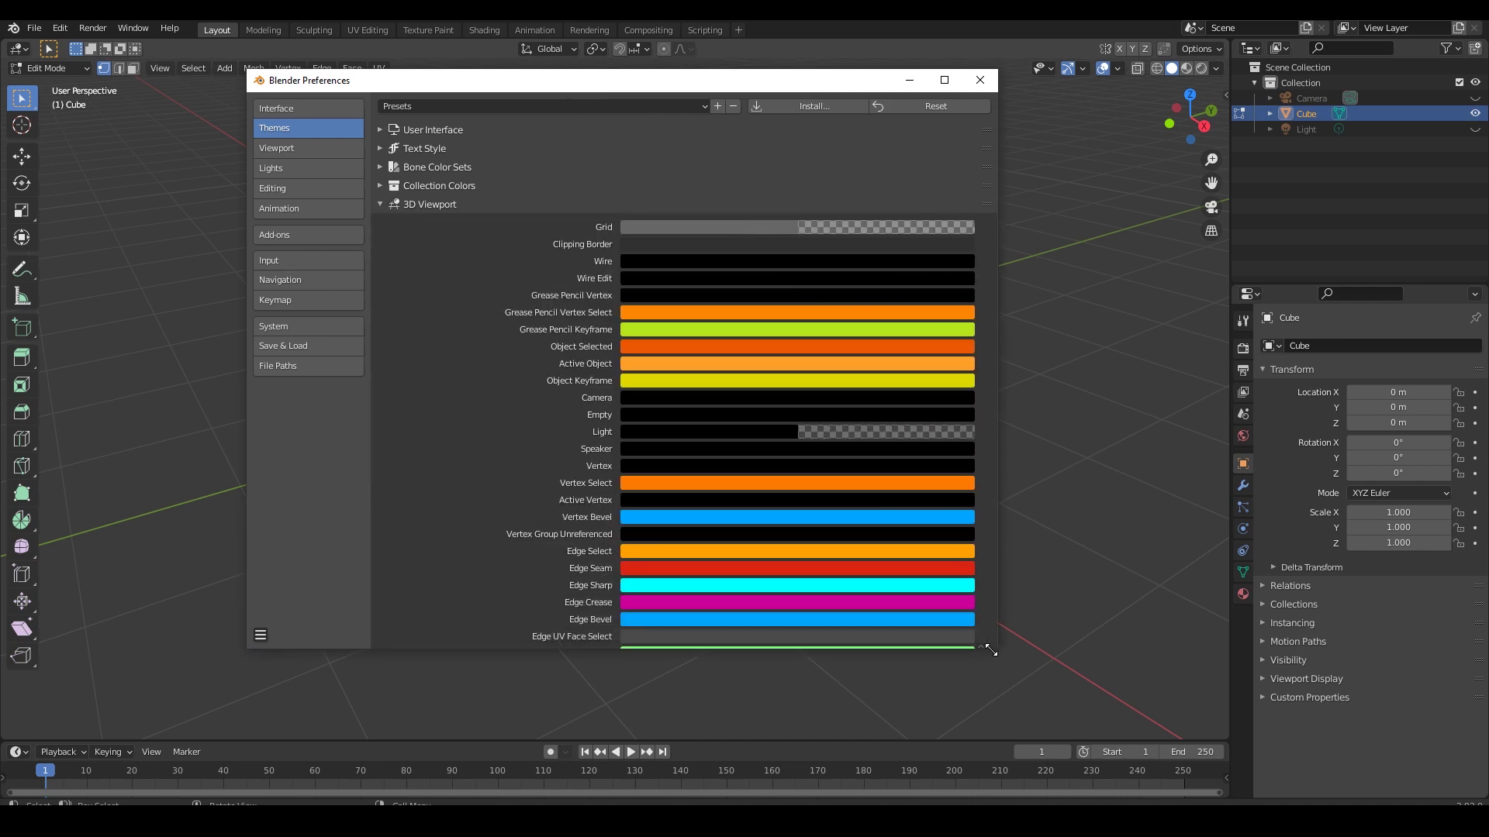
scroll(462, 341, down, 2)
scroll(462, 338, down, 4)
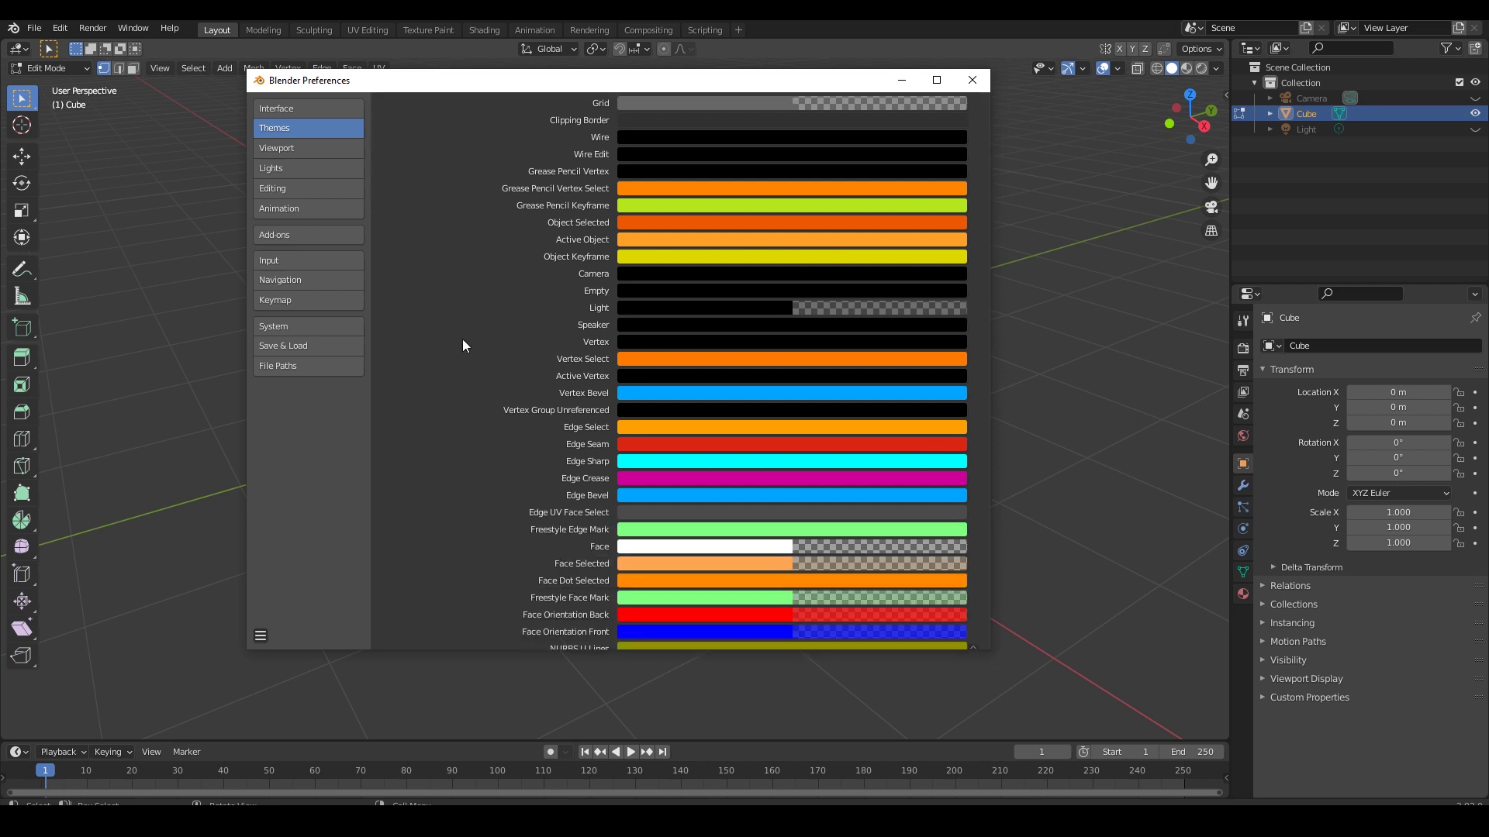
scroll(462, 338, down, 5)
scroll(462, 338, down, 5)
scroll(461, 344, down, 4)
scroll(460, 344, down, 1)
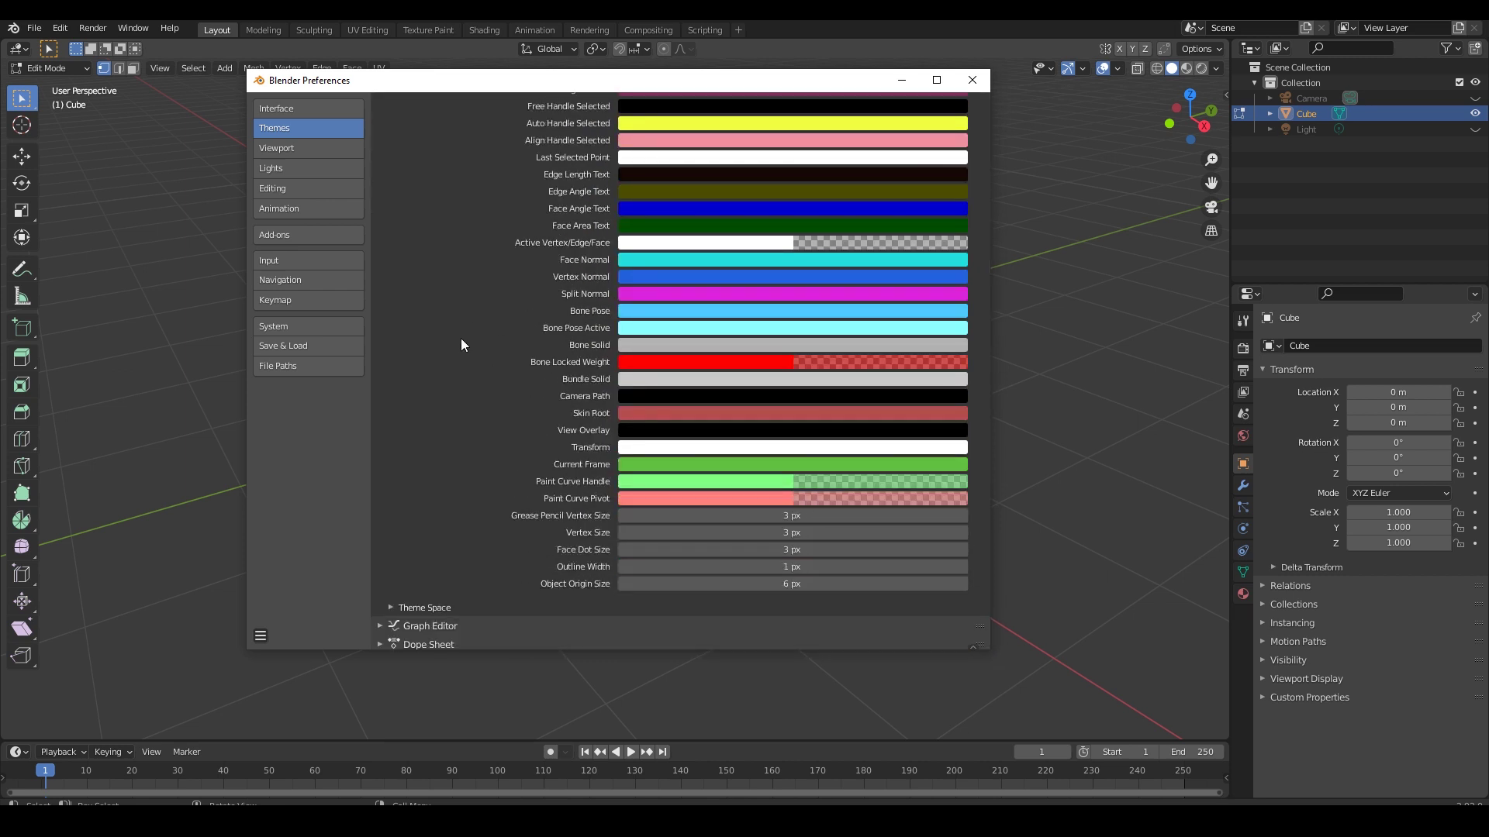
scroll(460, 345, down, 2)
scroll(460, 344, down, 1)
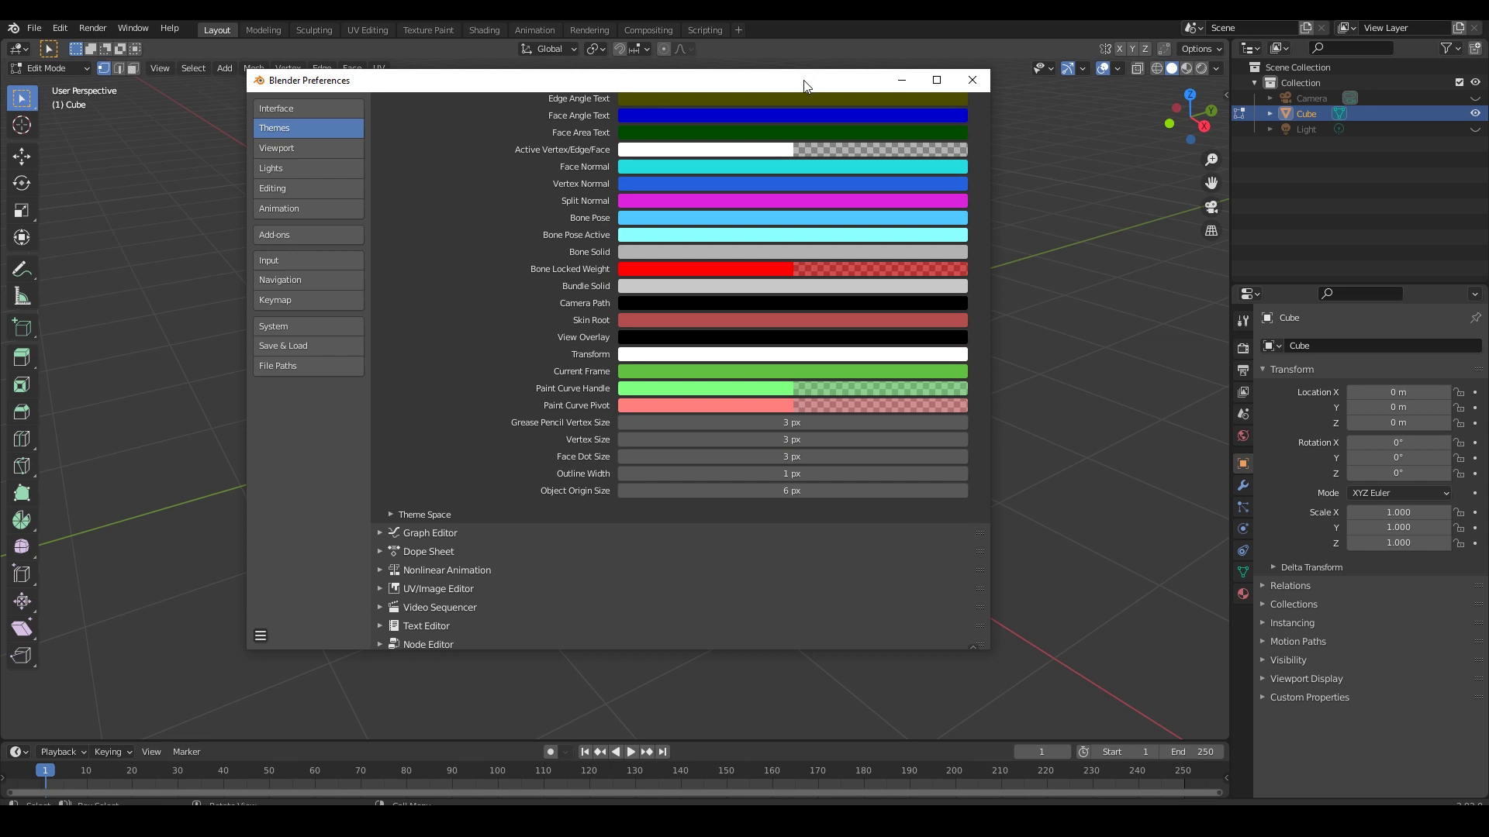
Step: Move the Preferences window off the cube and orbit in closer
drag(804, 86, 1291, 68)
scroll(623, 322, up, 1)
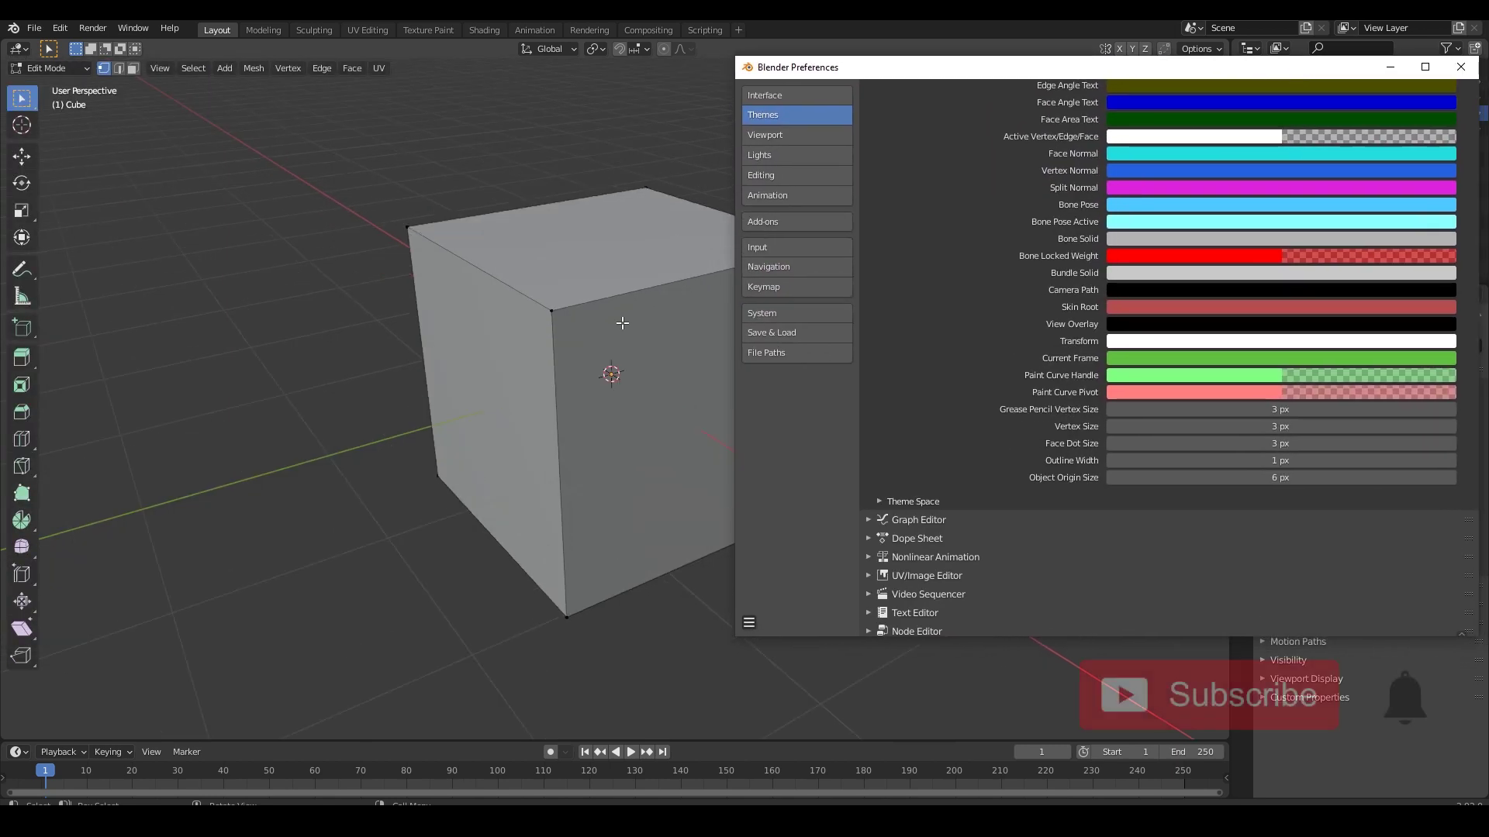
mouse_move(622, 323)
middle_down()
mouse_move(602, 335)
mouse_move(698, 309)
mouse_move(488, 335)
middle_up()
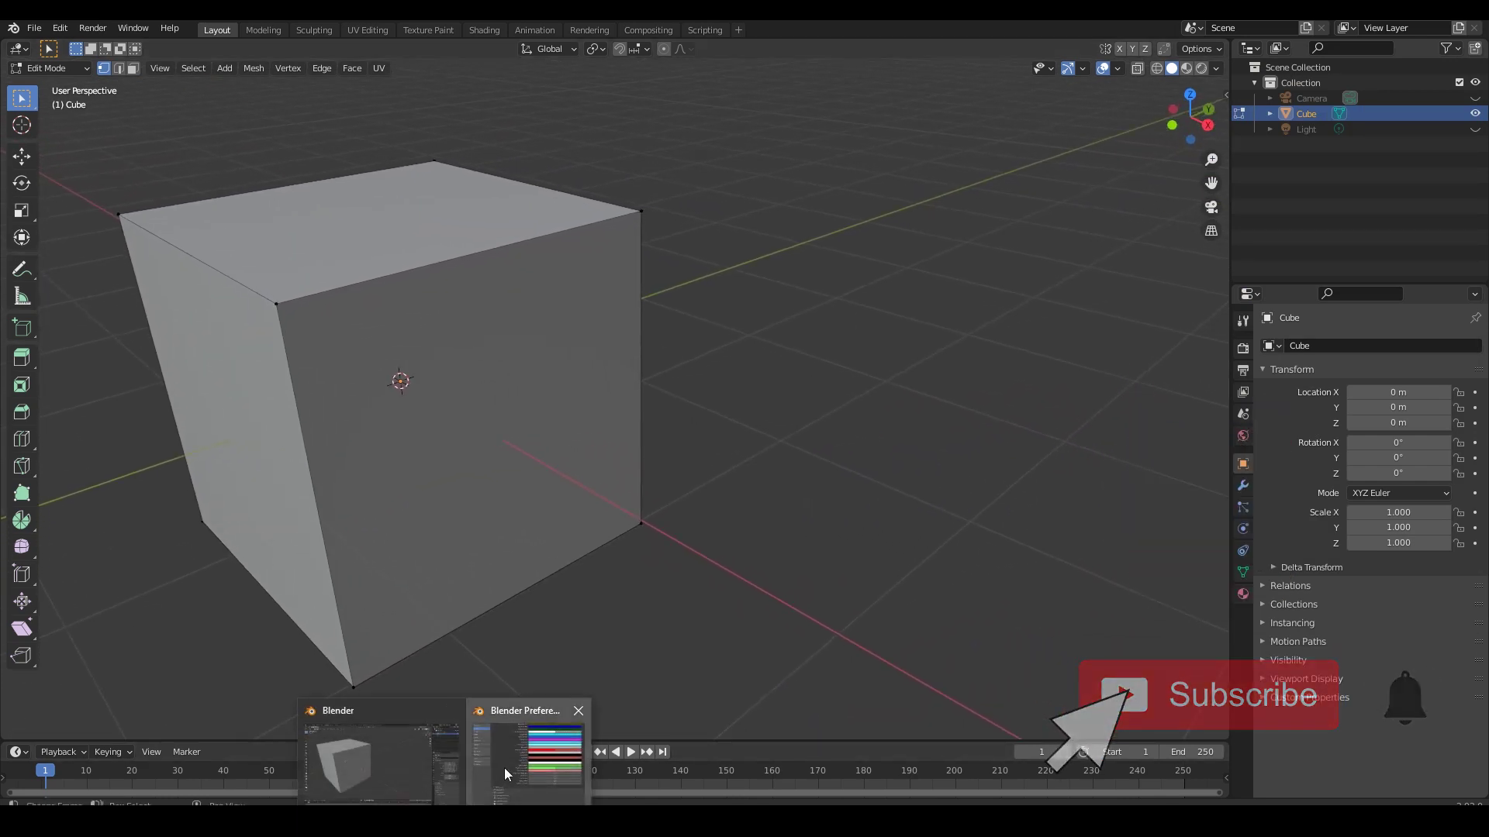
Step: Raise the 3D Viewport theme Vertex Size from 3 px to 4 px
click(506, 773)
drag(1176, 75, 1113, 75)
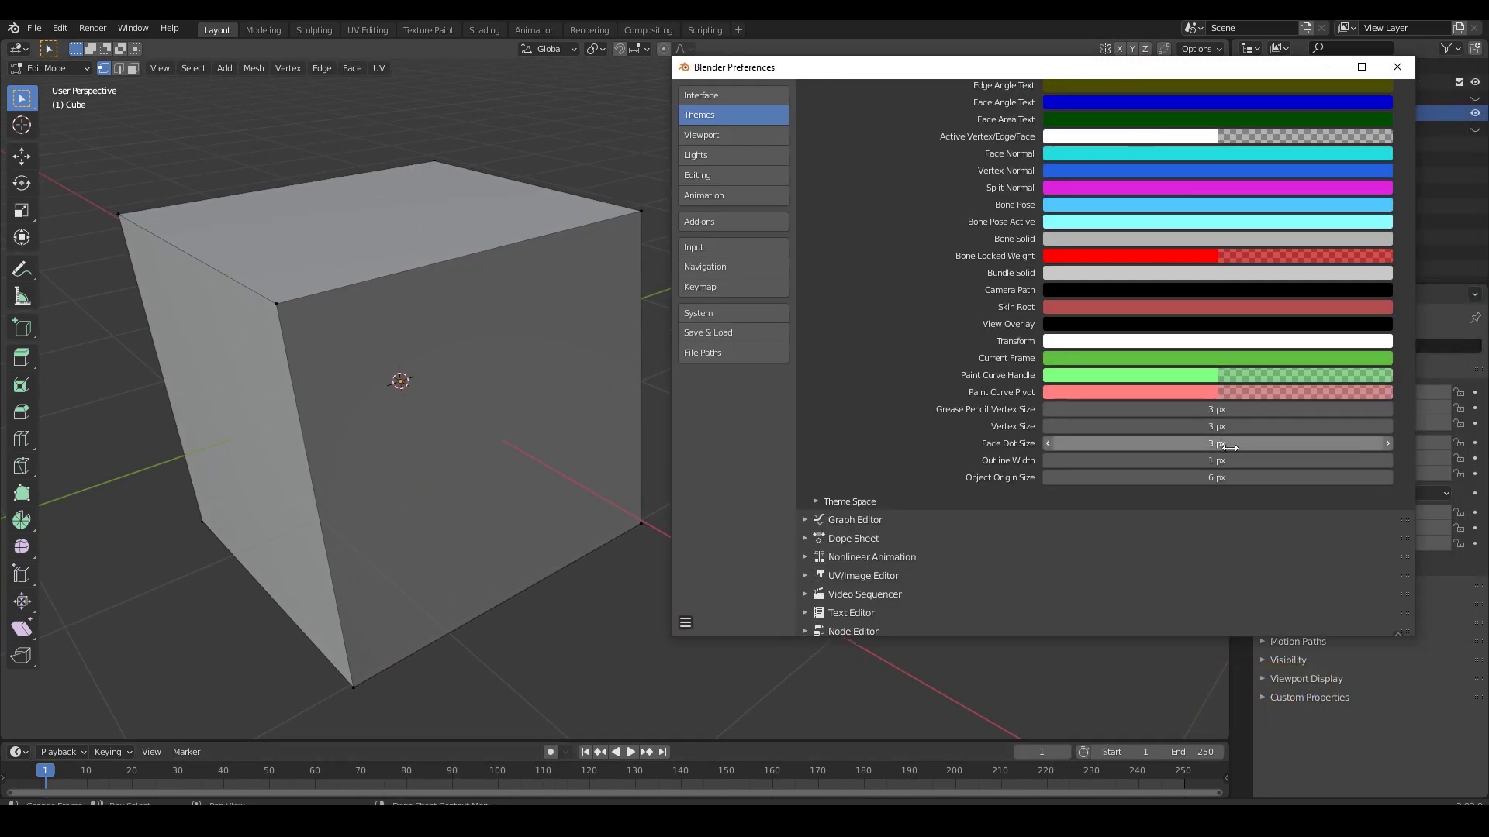
mouse_move(1390, 425)
mouse_down()
mouse_move(1426, 425)
mouse_move(1411, 425)
mouse_up()
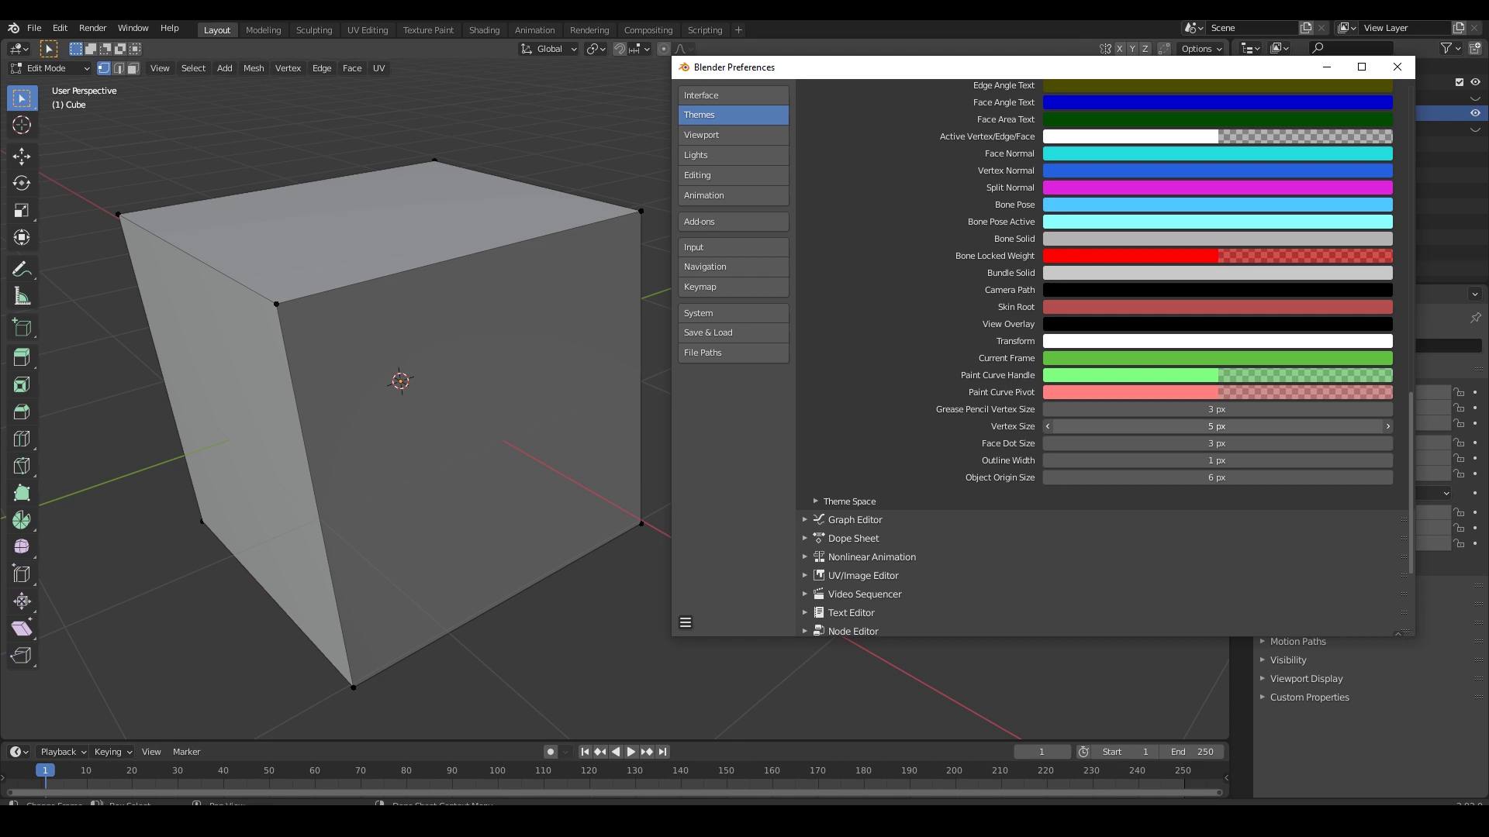
scroll(364, 398, down, 6)
scroll(355, 398, down, 2)
Step: Orbit around the Edit Mode cube to check the larger vertex dots
click(442, 419)
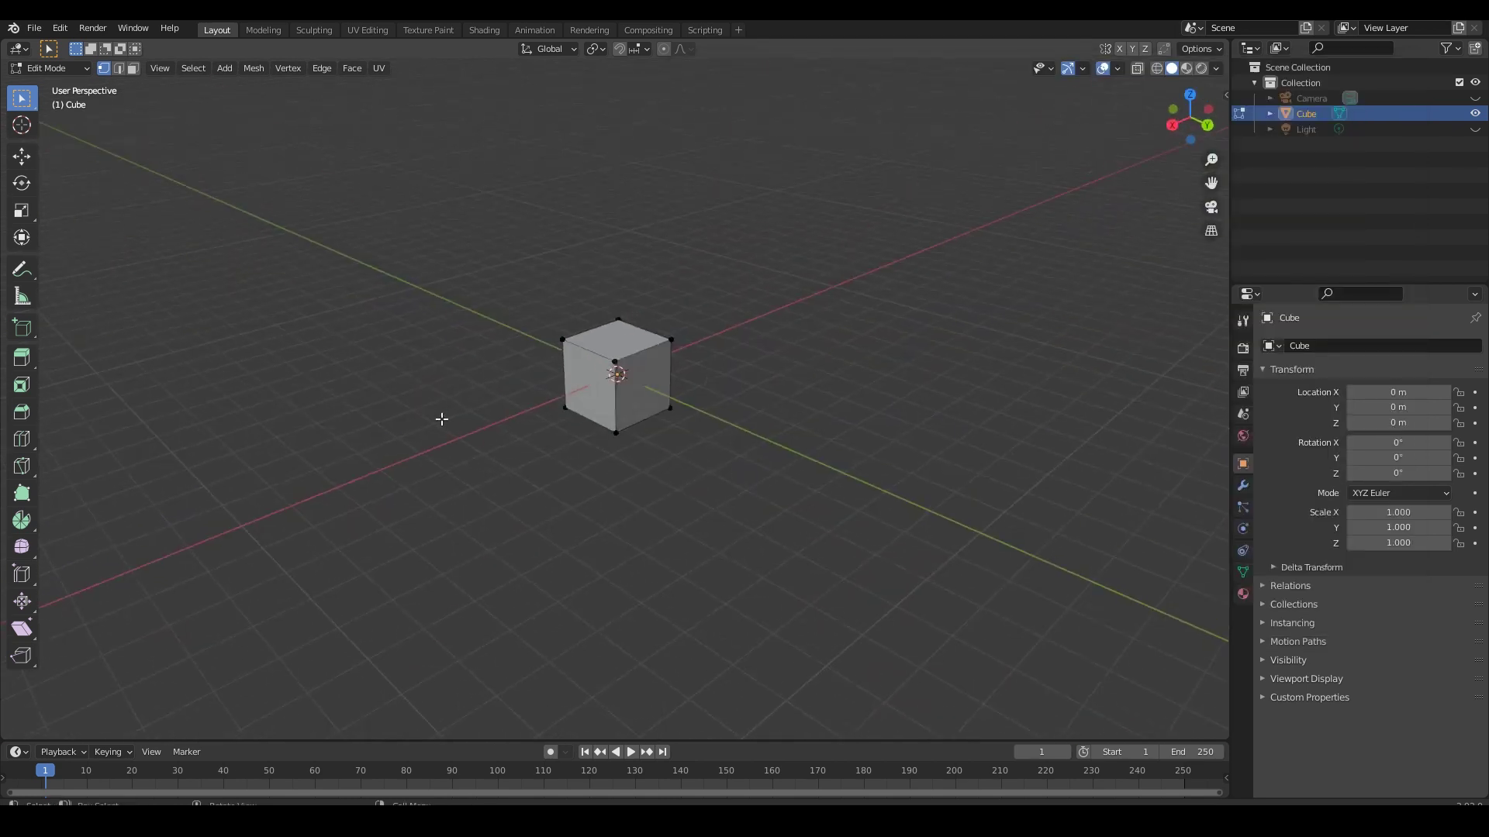
middle_drag(442, 419, 698, 416)
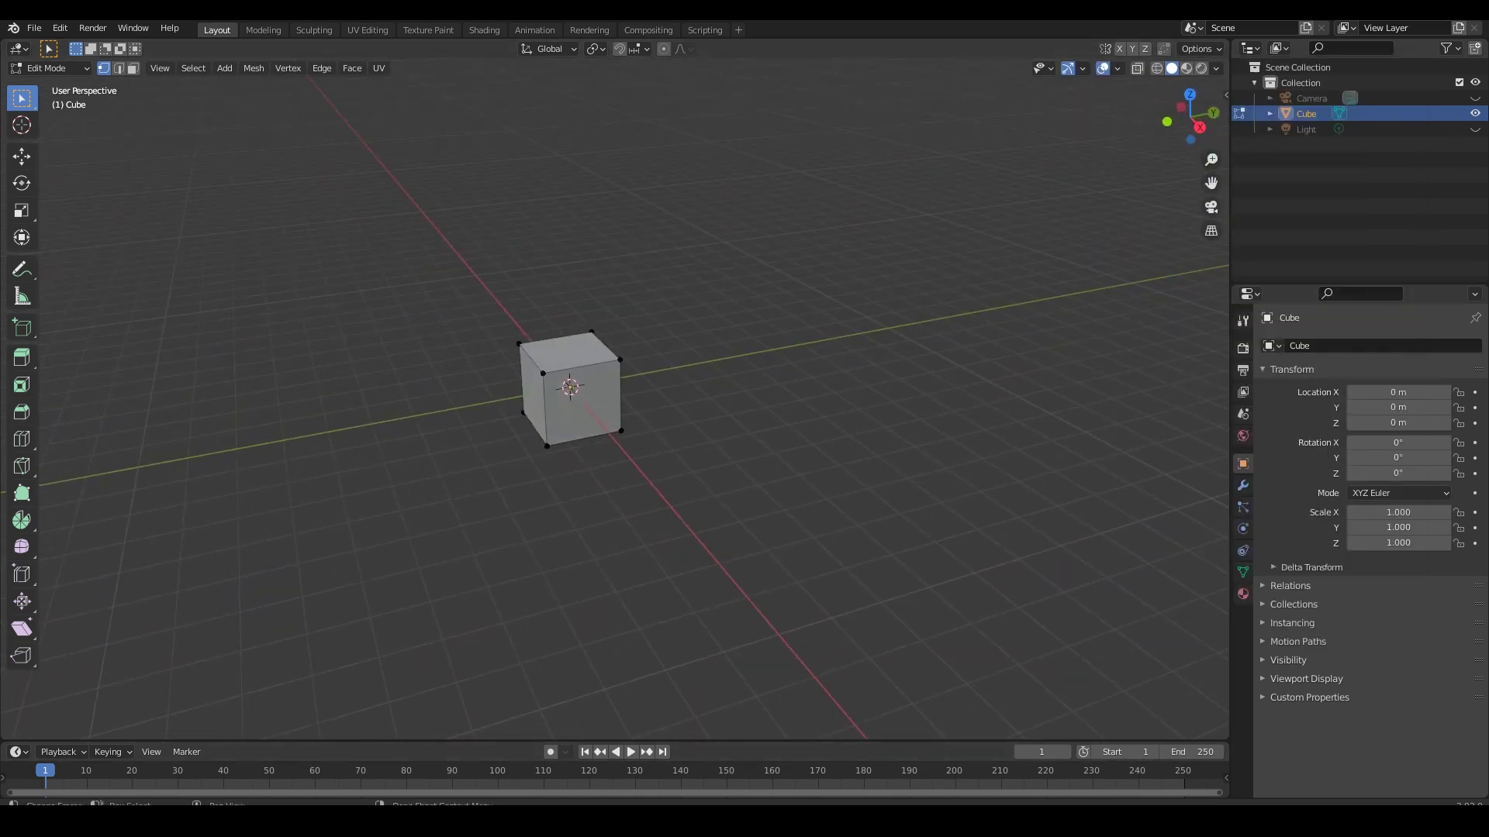
click(535, 756)
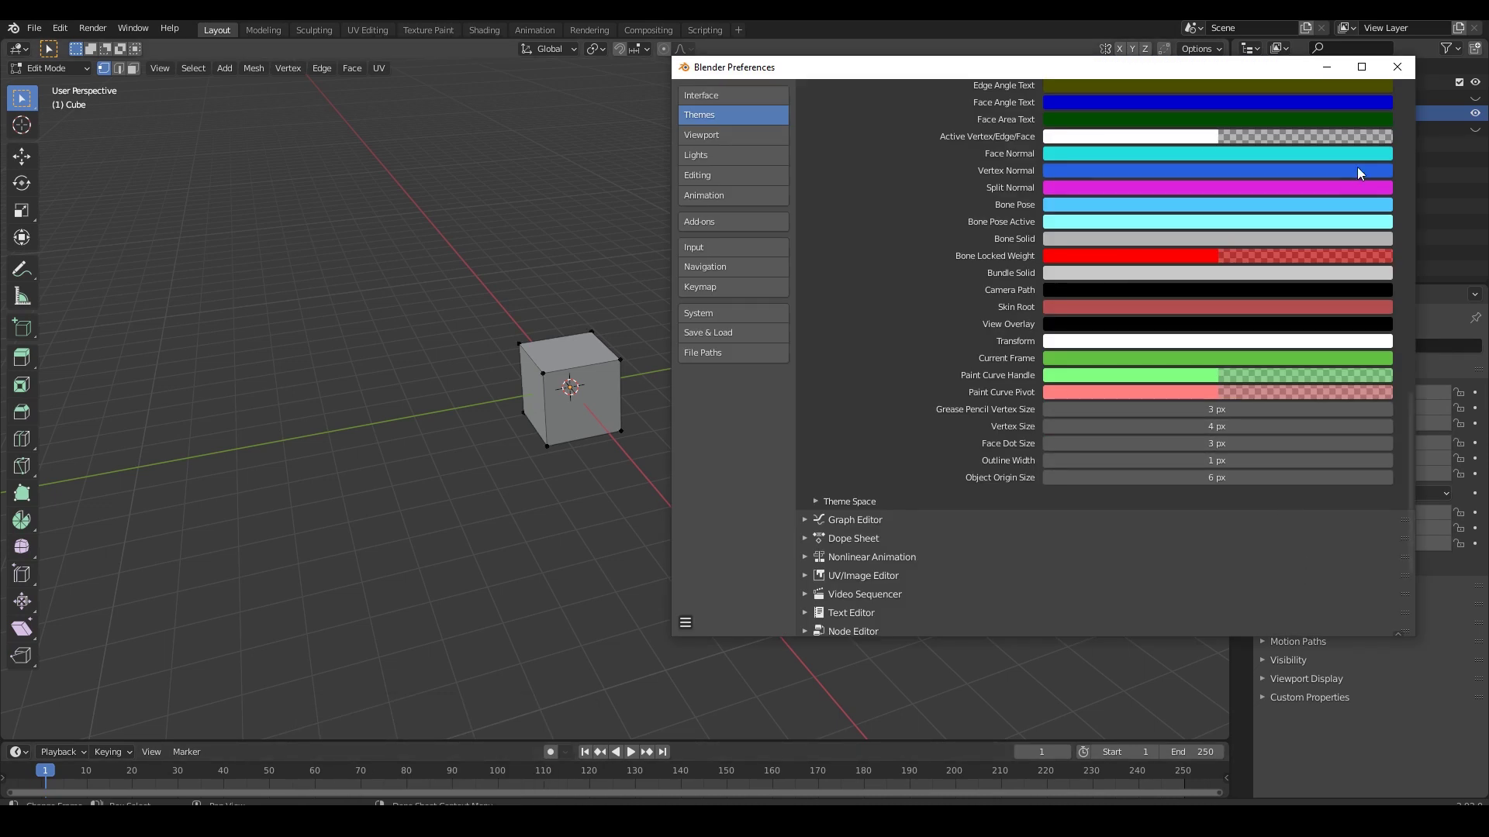
click(547, 383)
mouse_move(547, 384)
middle_down()
mouse_move(684, 366)
mouse_move(605, 353)
mouse_move(721, 429)
mouse_move(658, 426)
middle_up()
scroll(604, 353, up, 3)
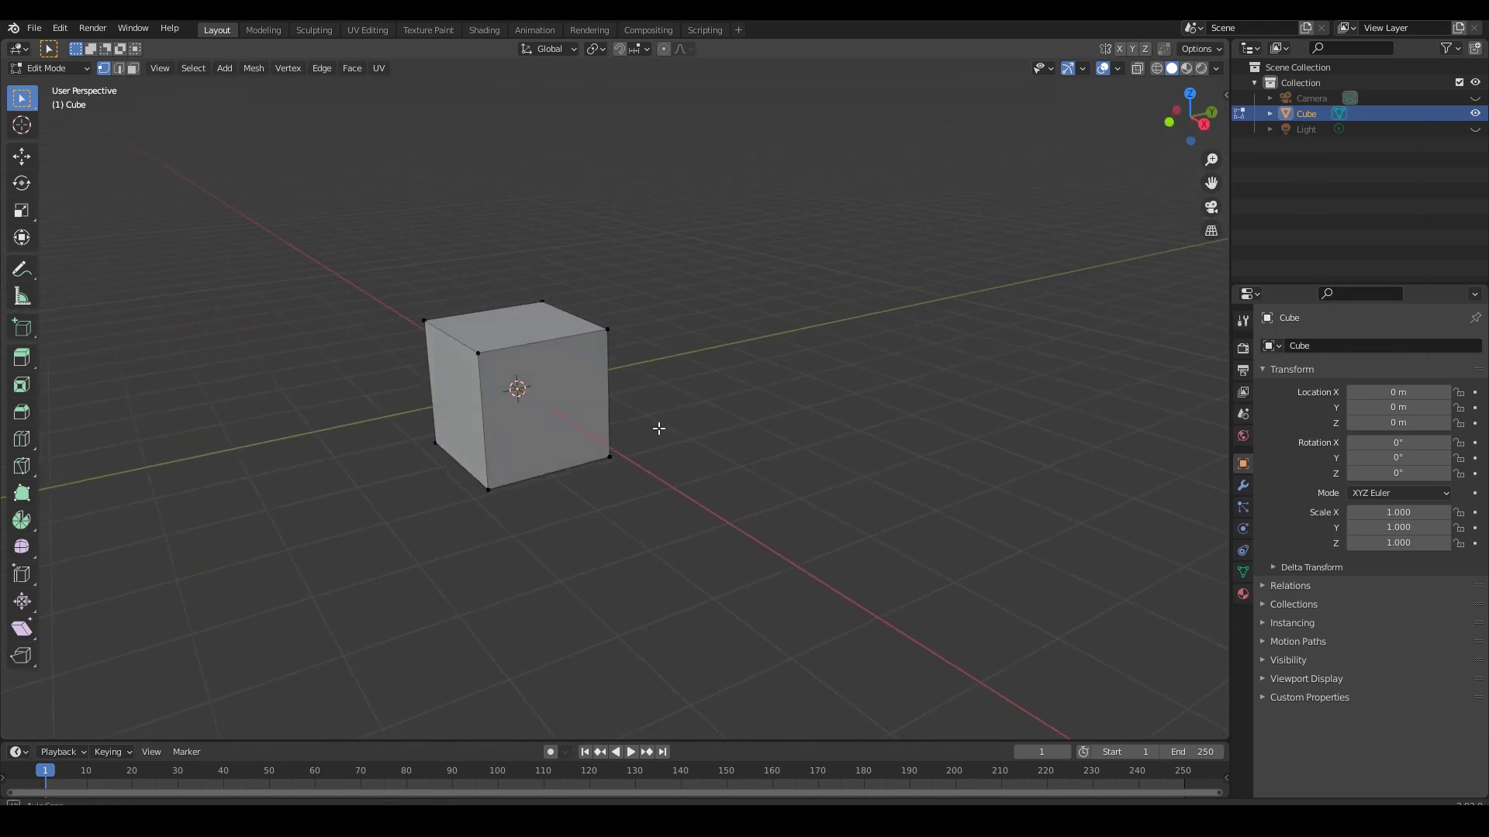
Step: Reopen Preferences on the Themes page and scroll down to Theme Space
click(59, 28)
click(111, 250)
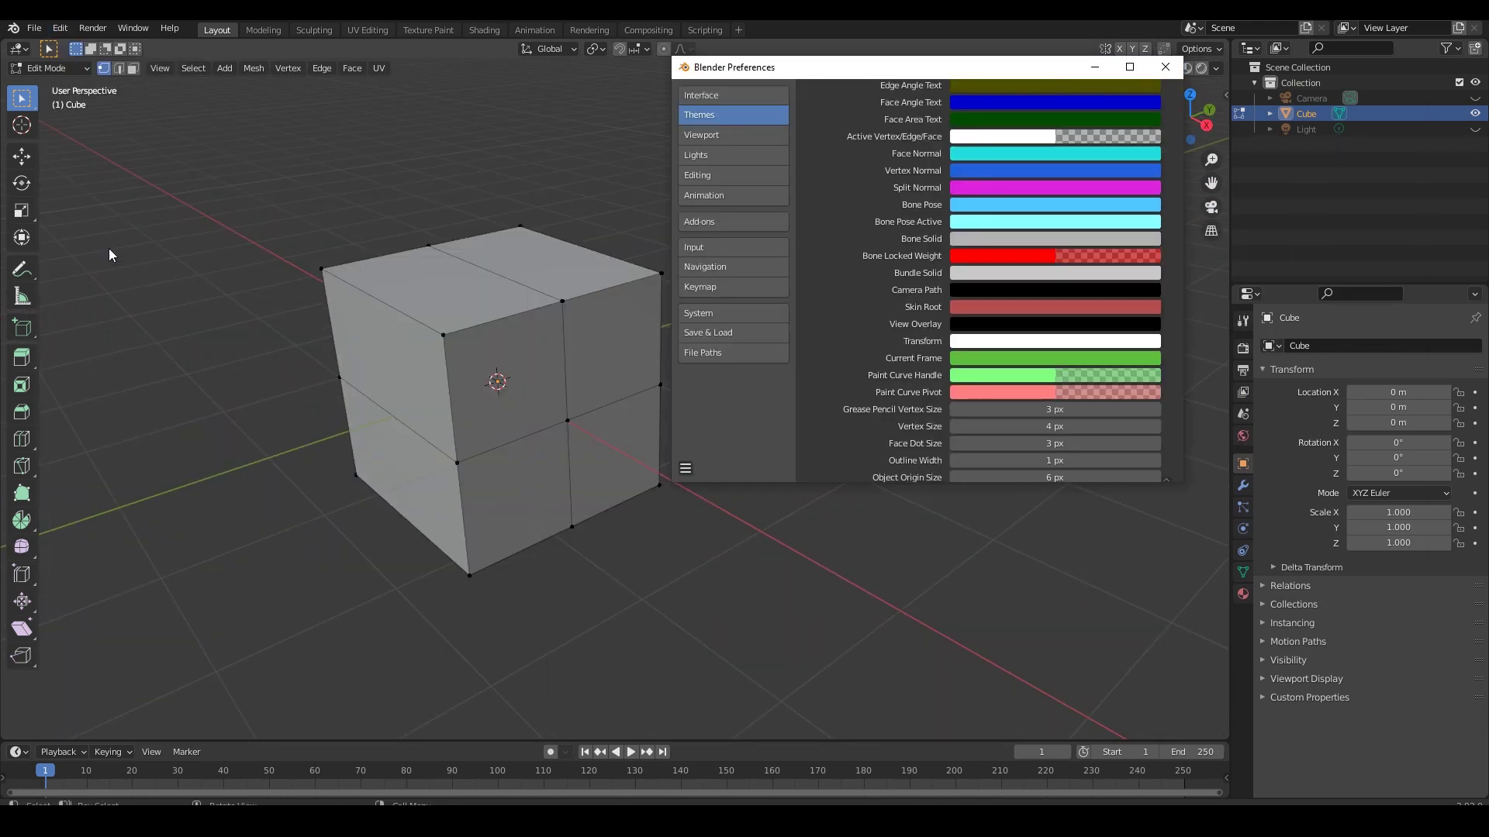
scroll(867, 300, down, 4)
scroll(866, 303, down, 4)
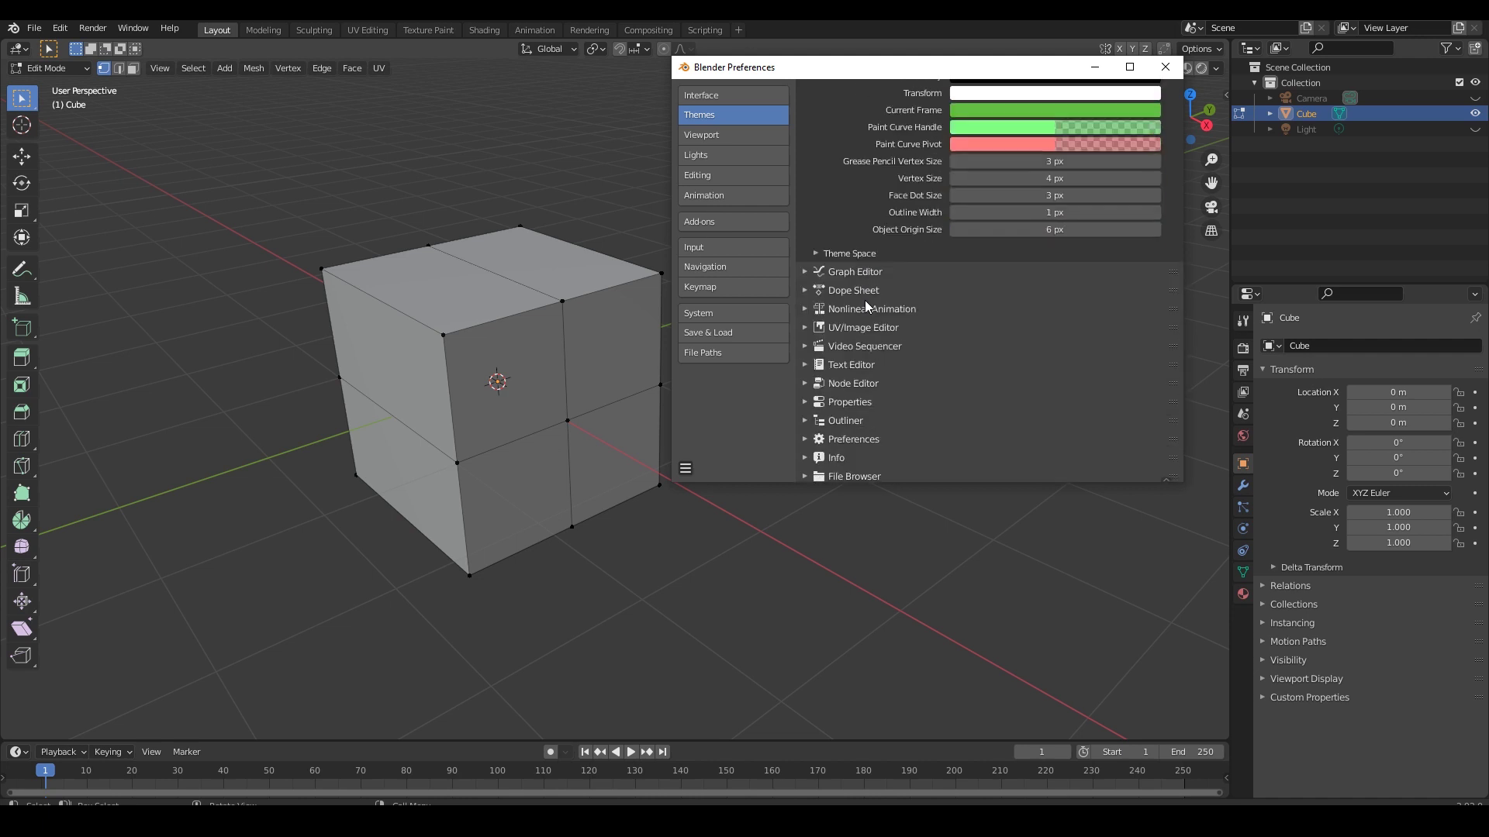
Step: Under Theme Space Gradient Colors, brighten Gradient High/Off to value 0.627
click(814, 253)
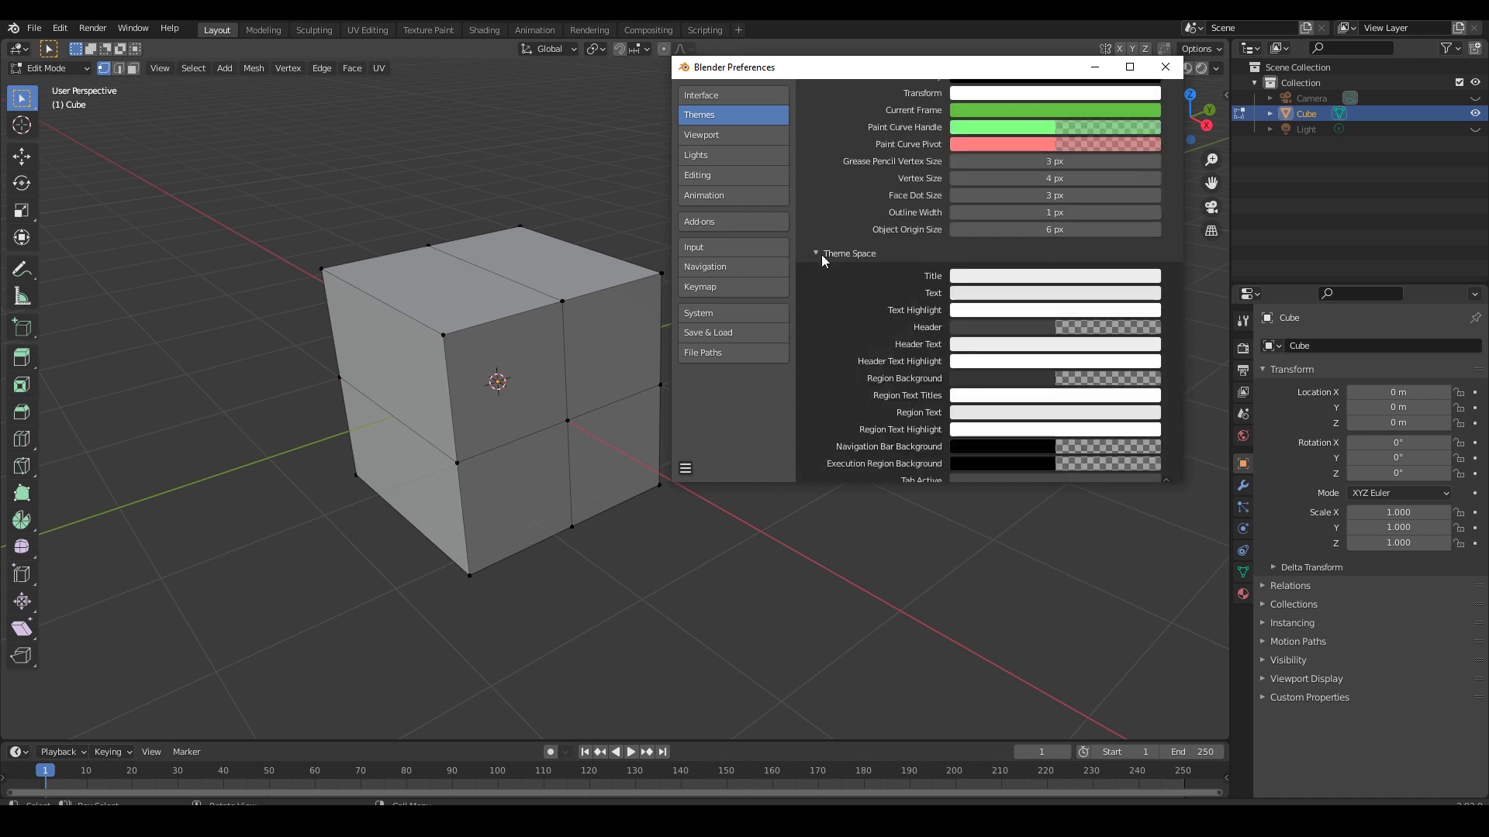
scroll(836, 319, down, 3)
scroll(835, 318, down, 2)
scroll(834, 318, down, 2)
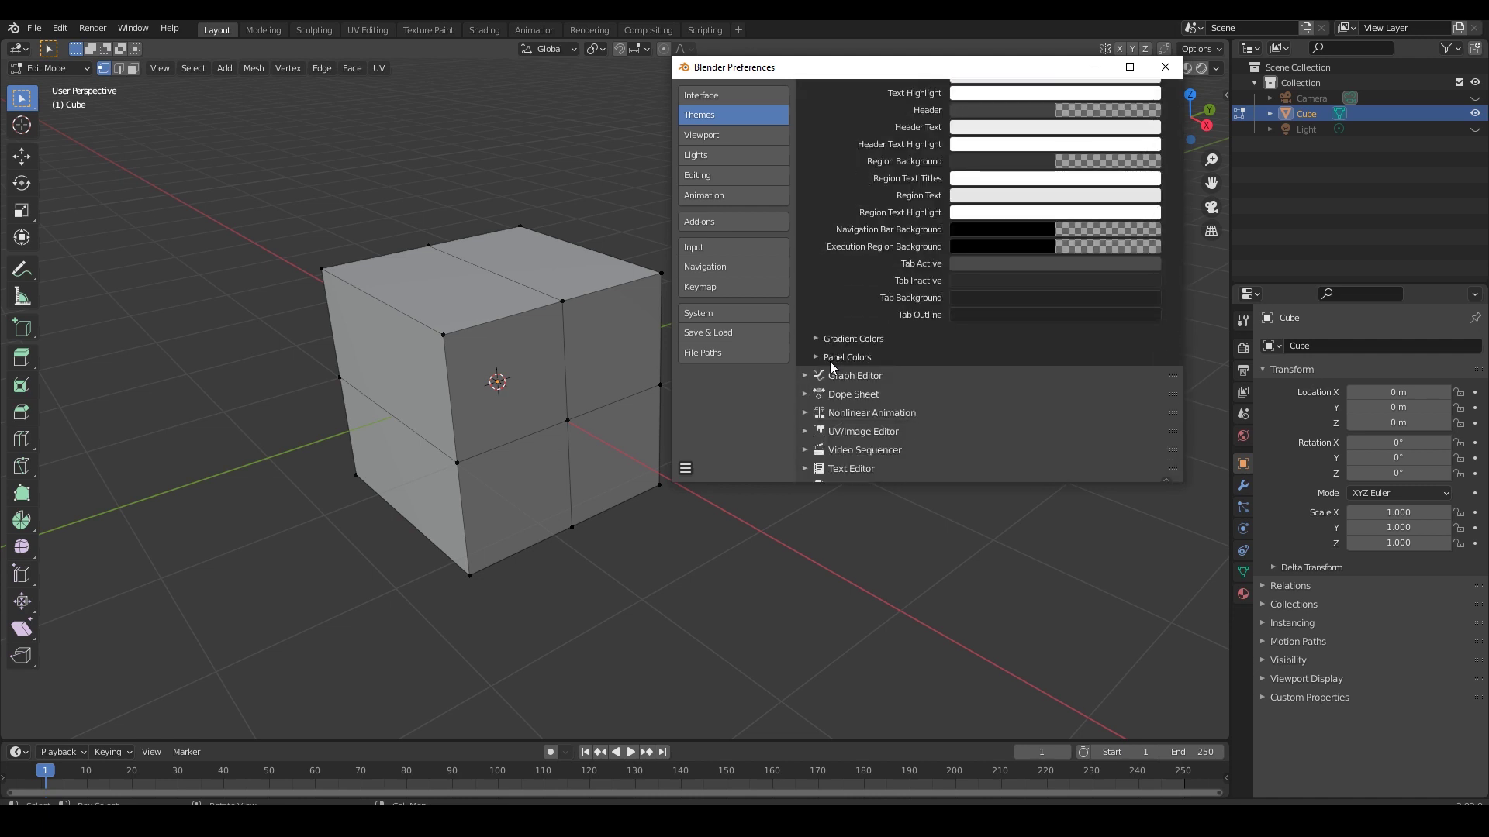
click(817, 342)
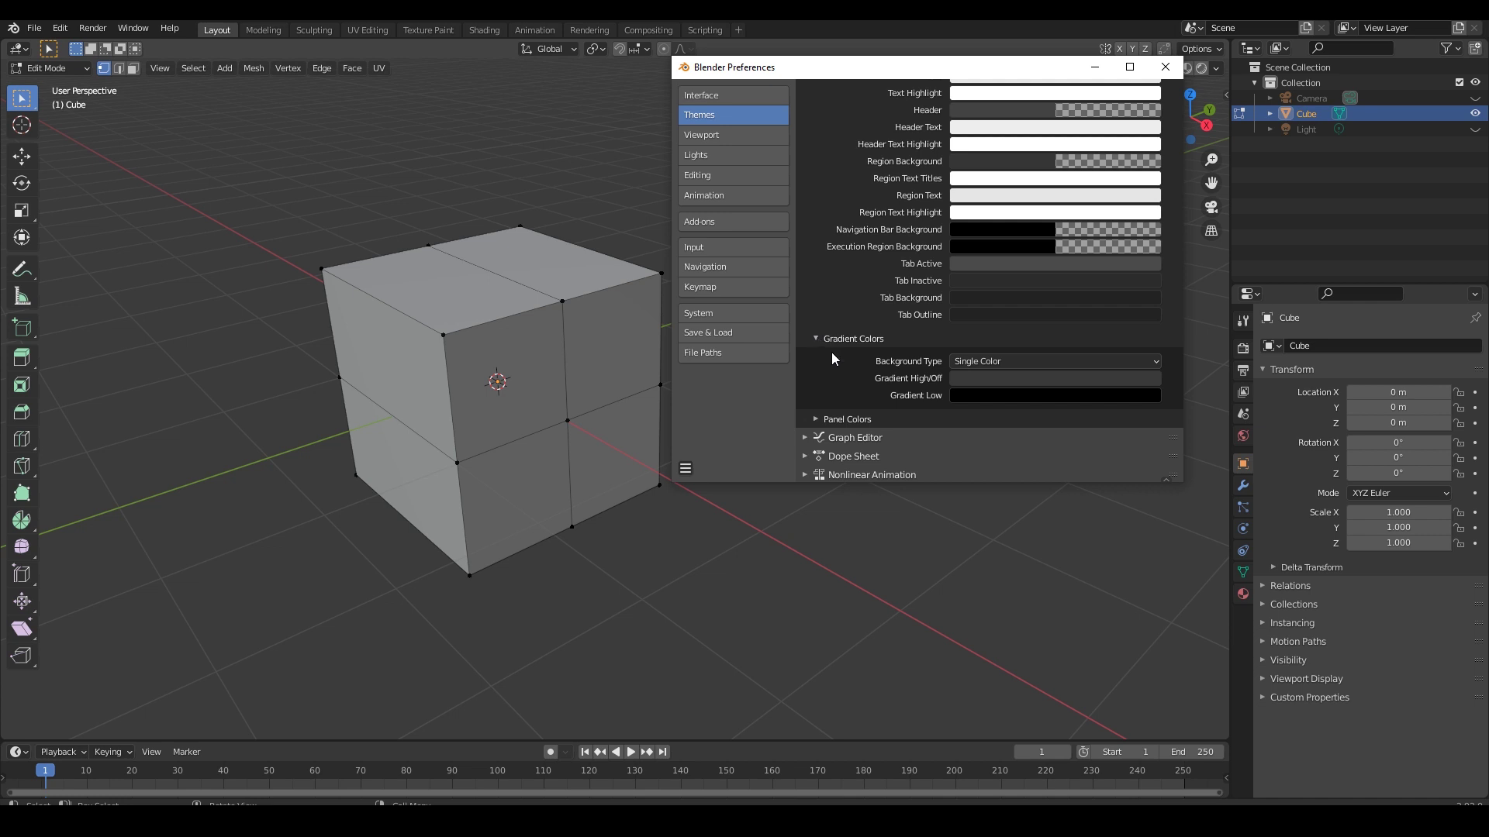
click(1026, 379)
click(1146, 216)
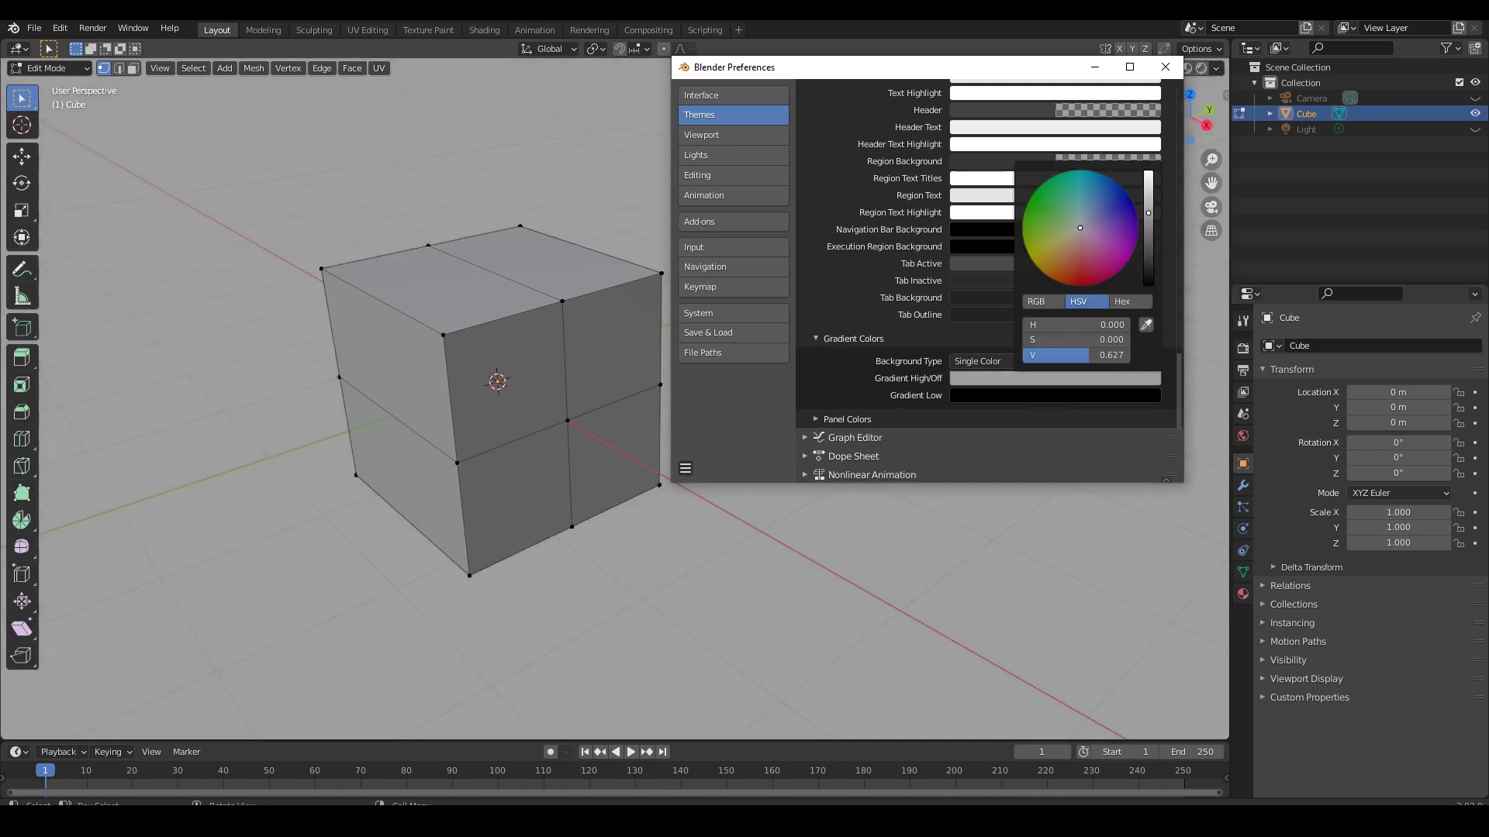
Step: Orbit the view, then return to the Gradient High/Off colour picker
middle_drag(628, 291, 542, 310)
scroll(561, 306, down, 3)
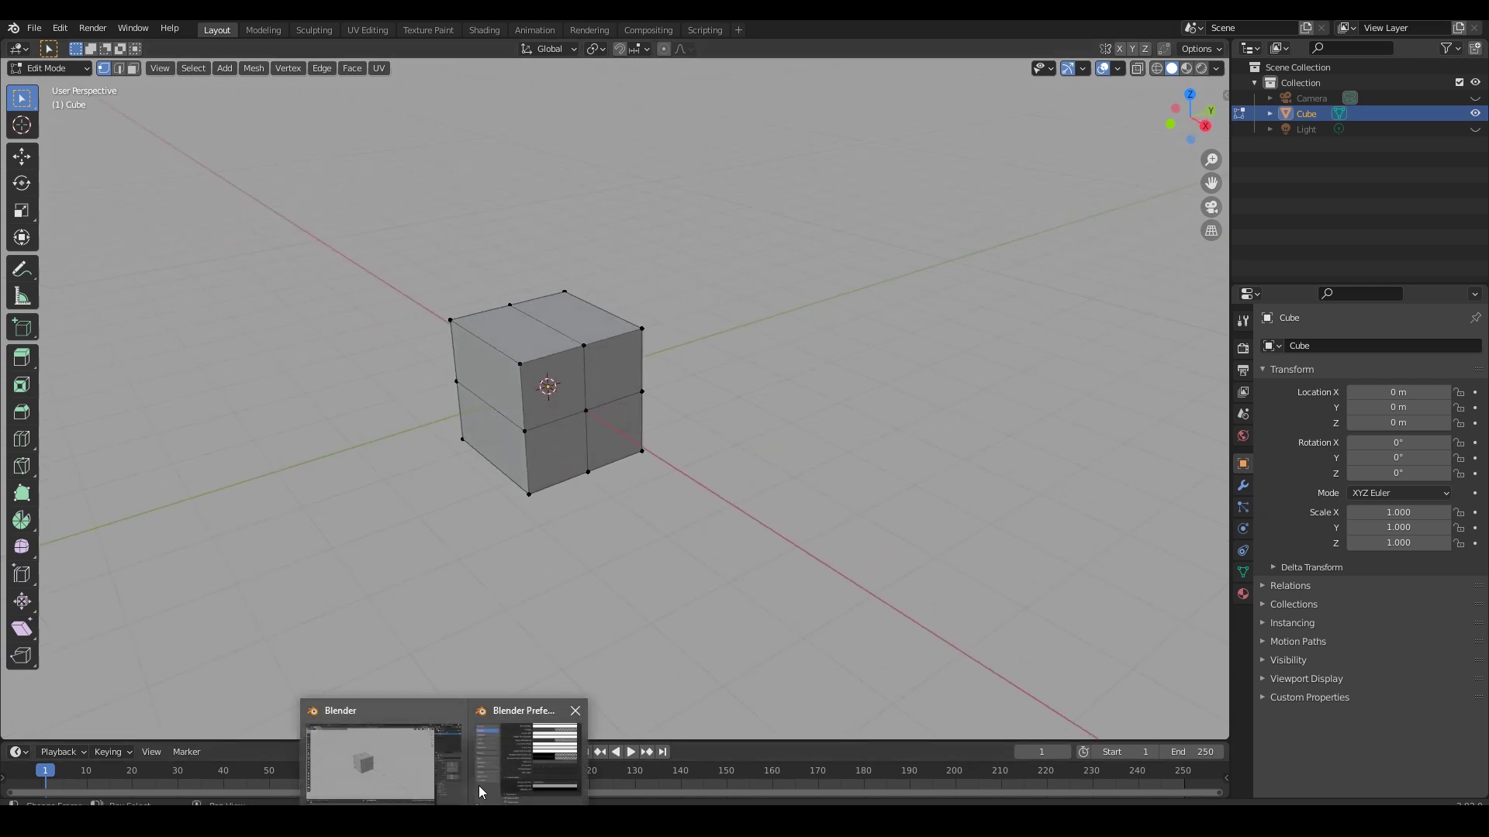
click(531, 756)
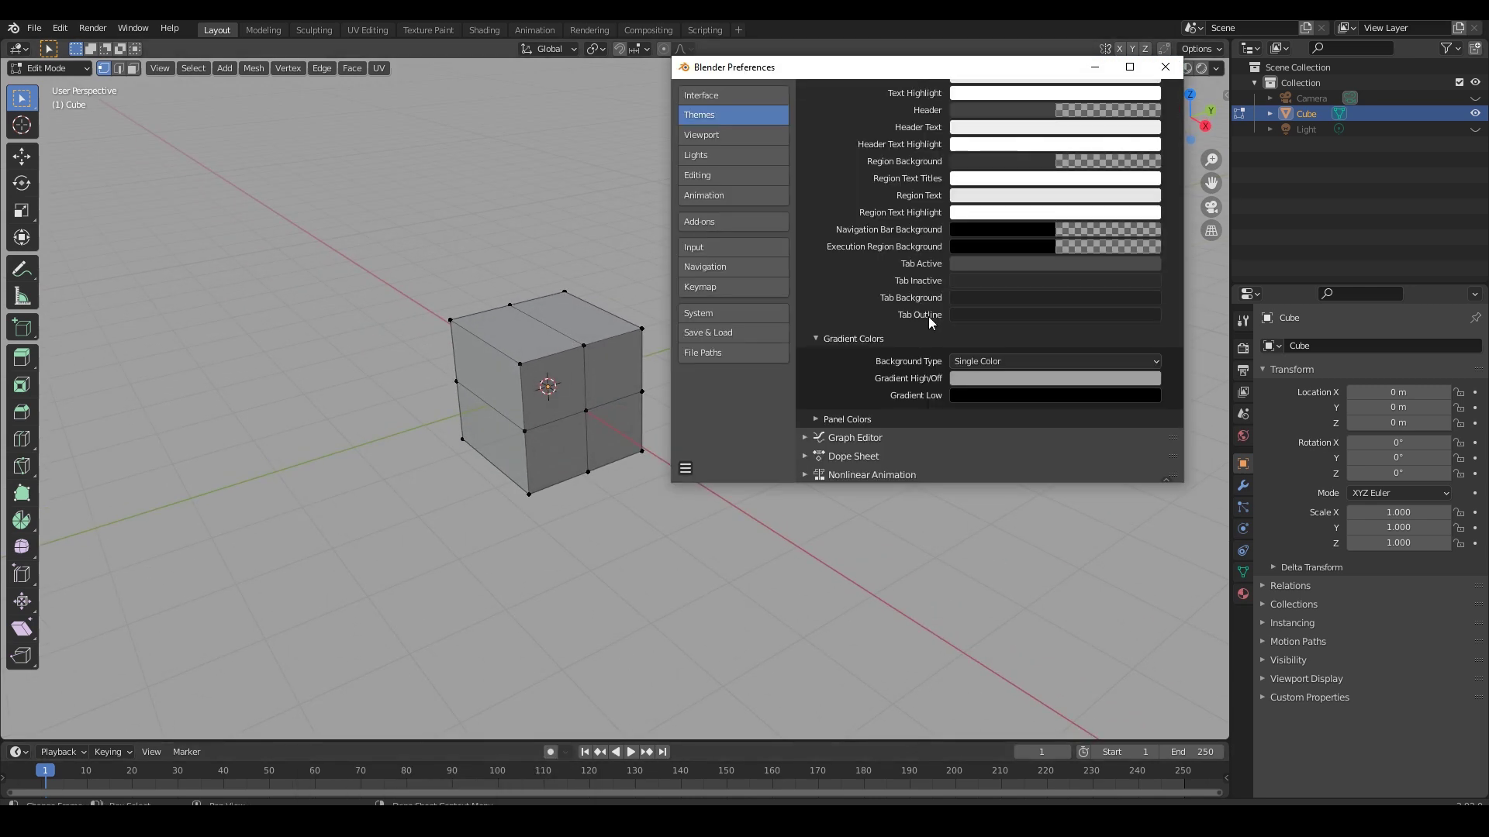
click(999, 379)
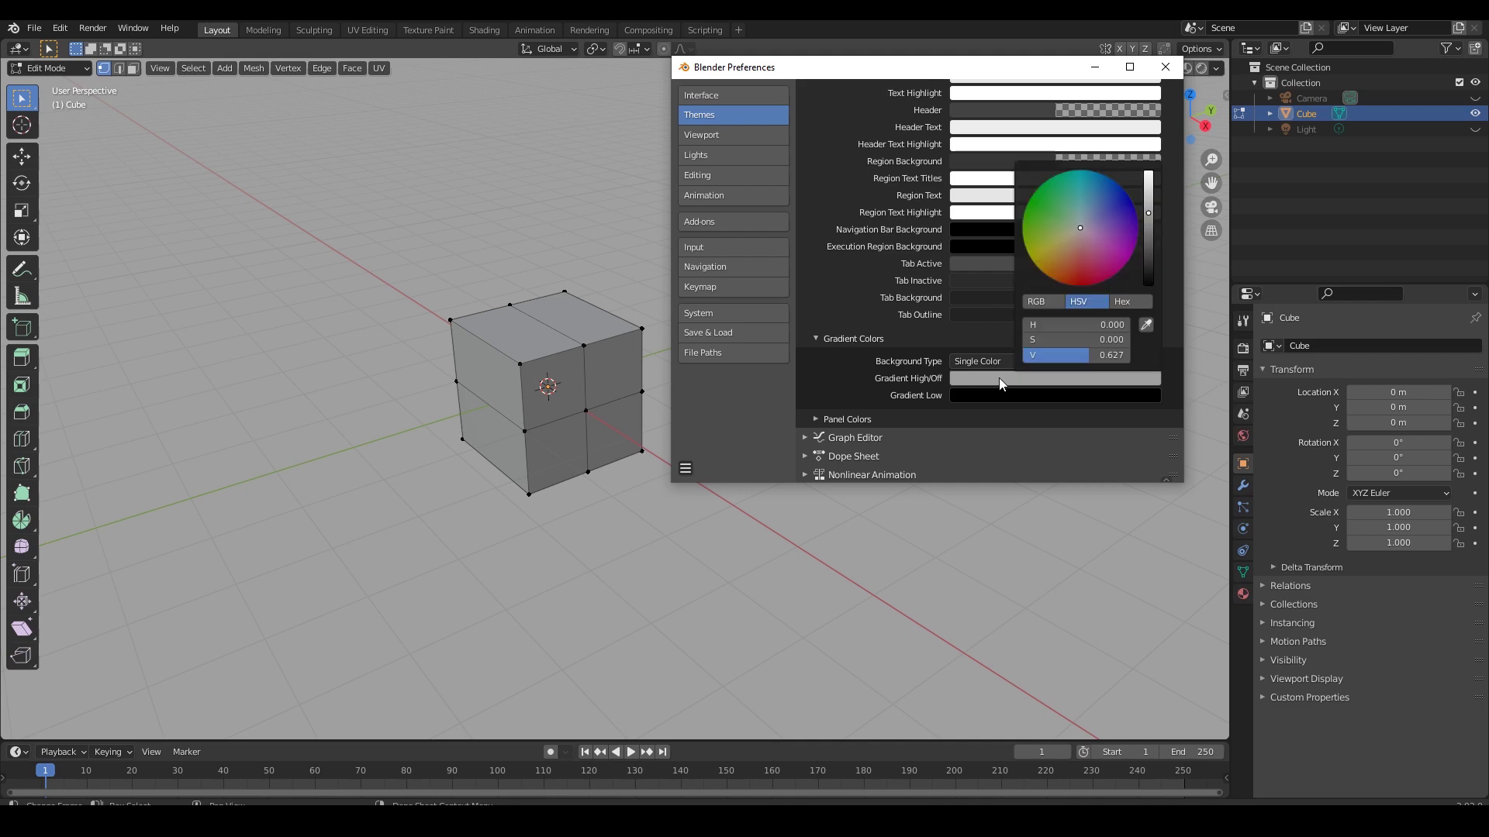
Step: Set Gradient High/Off to teal: hue 0.527, saturation 0.543, value 0.541
mouse_move(1072, 232)
mouse_down()
mouse_move(1080, 196)
mouse_move(1148, 223)
mouse_move(1090, 203)
mouse_up()
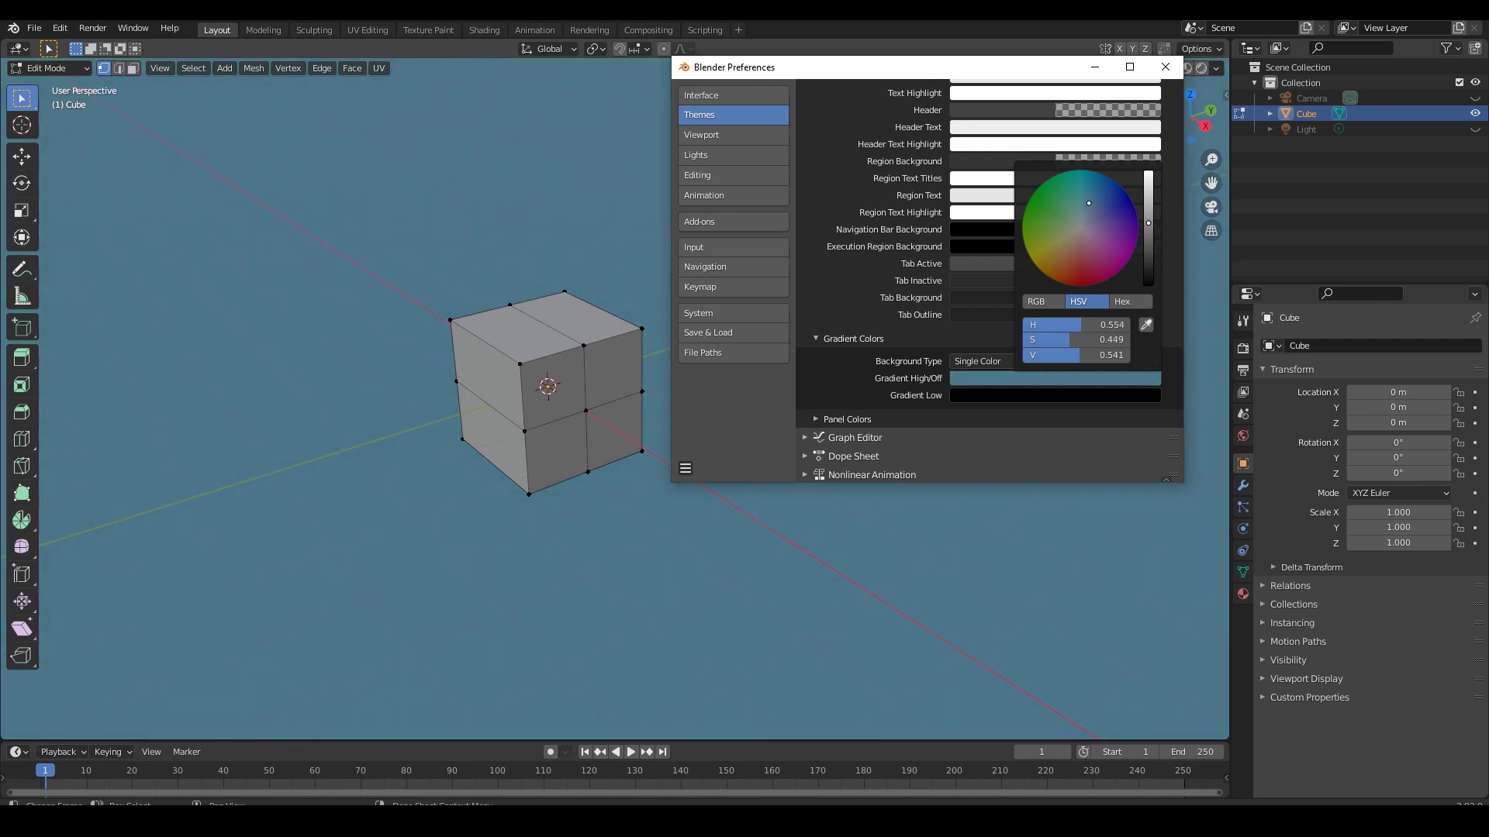
drag(1085, 200, 1086, 197)
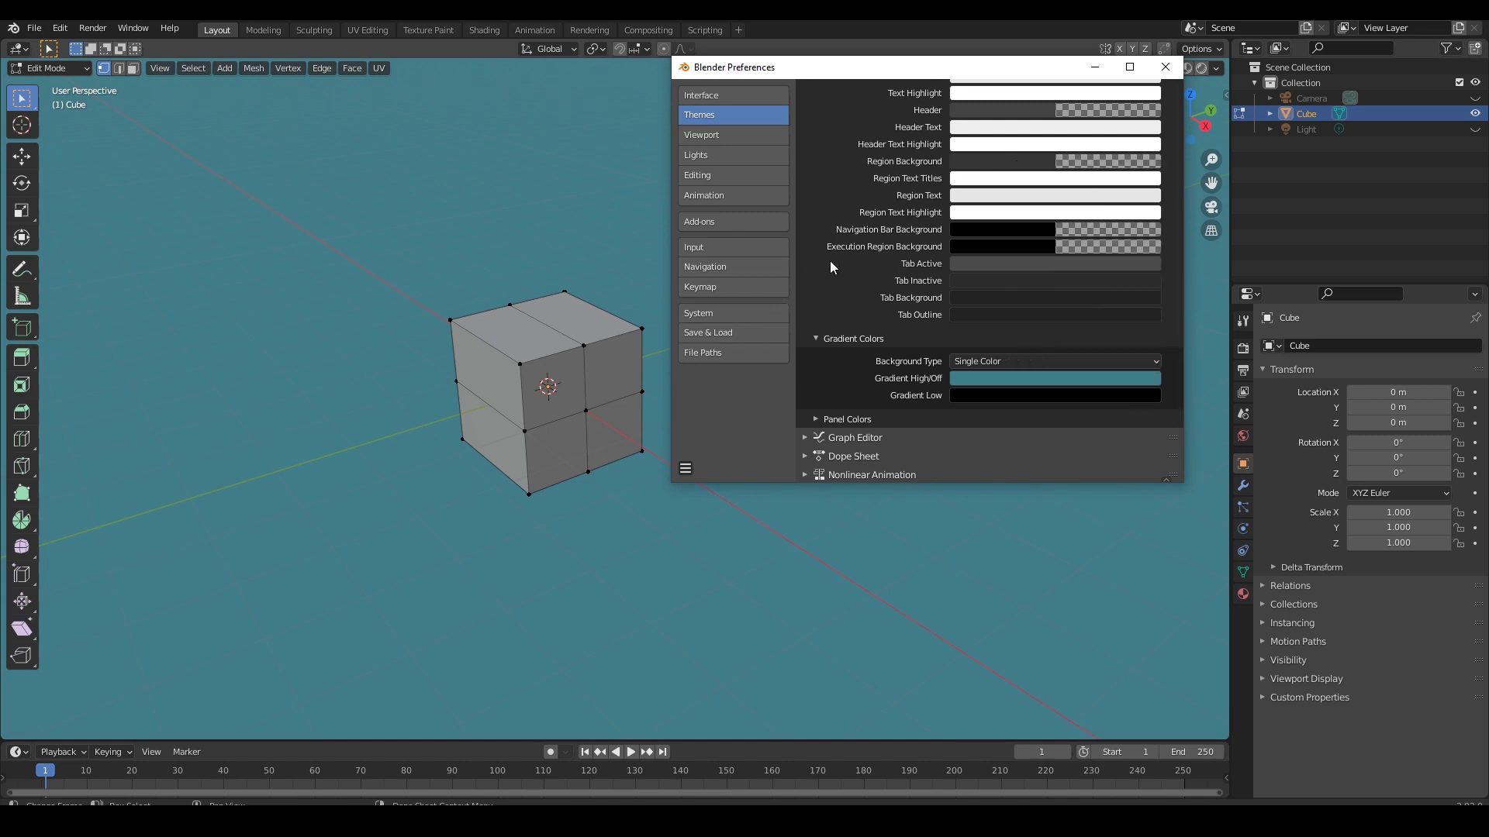
Step: Scroll to the top of Themes and briefly inspect the User Interface Regular widget colours
scroll(830, 268, up, 5)
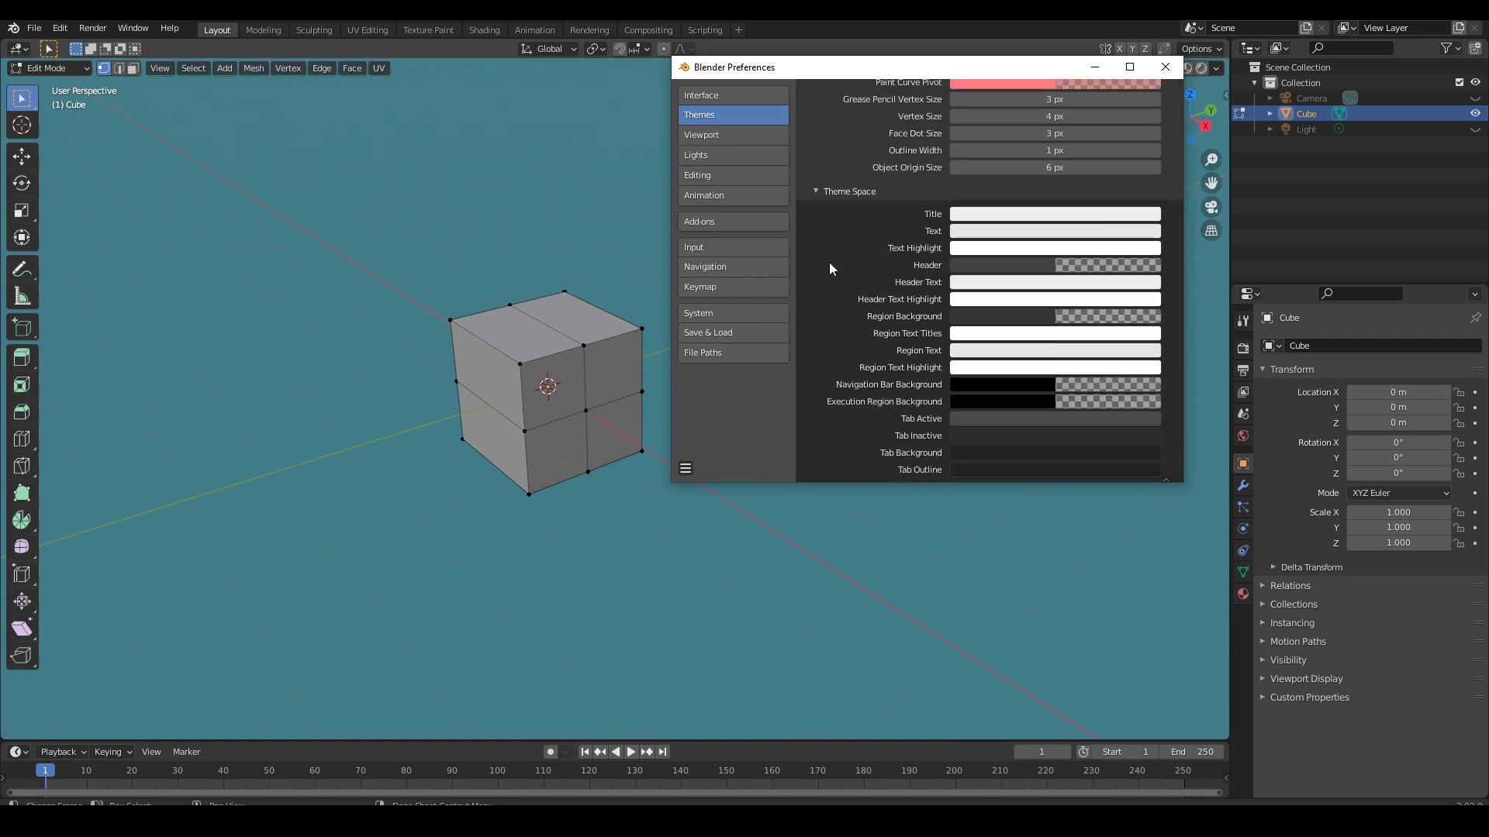
scroll(830, 268, up, 5)
scroll(830, 269, up, 5)
scroll(822, 248, up, 5)
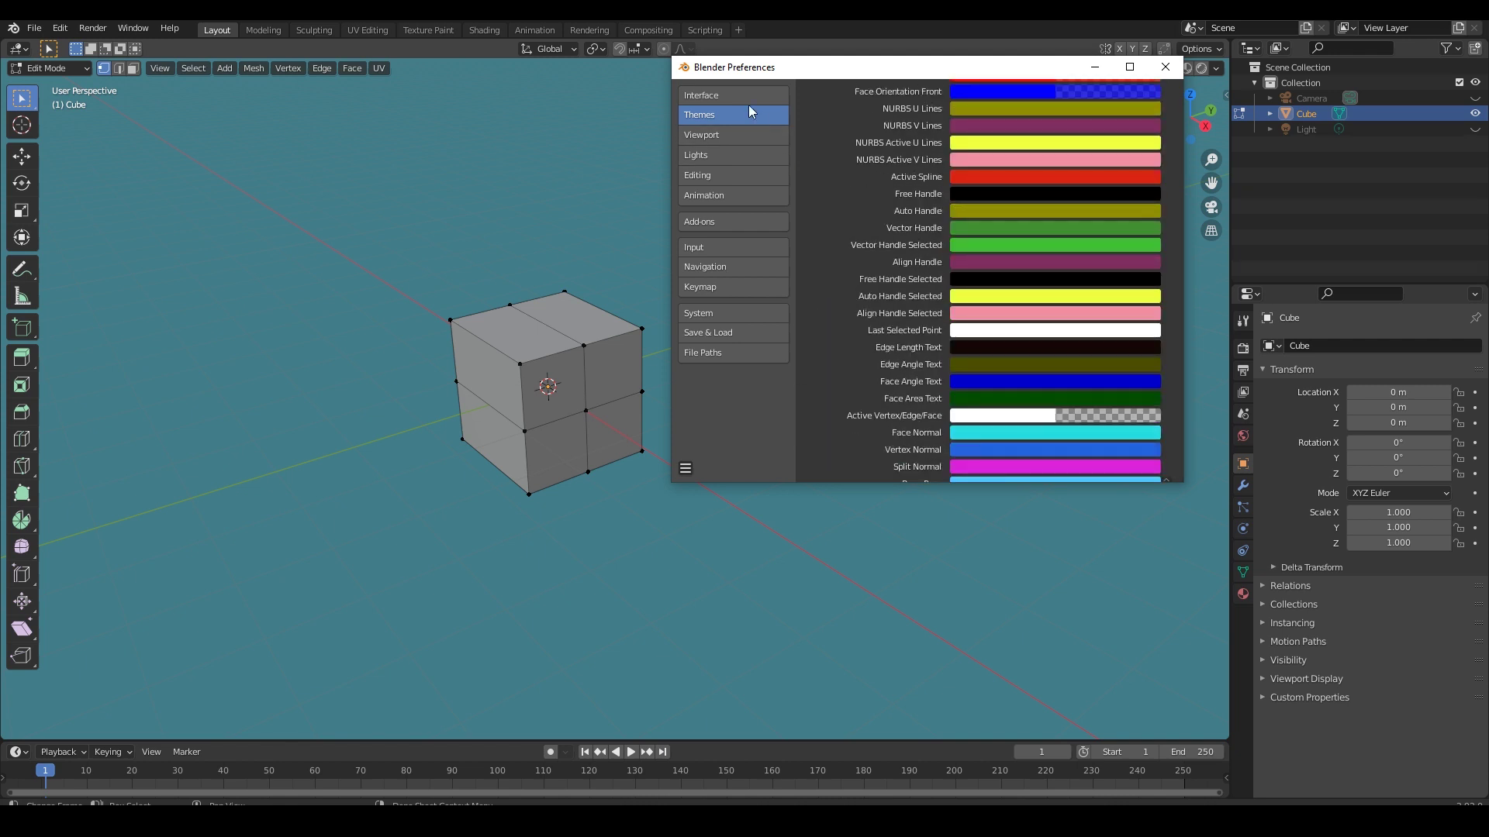
scroll(849, 170, up, 3)
scroll(845, 194, up, 5)
scroll(847, 209, up, 5)
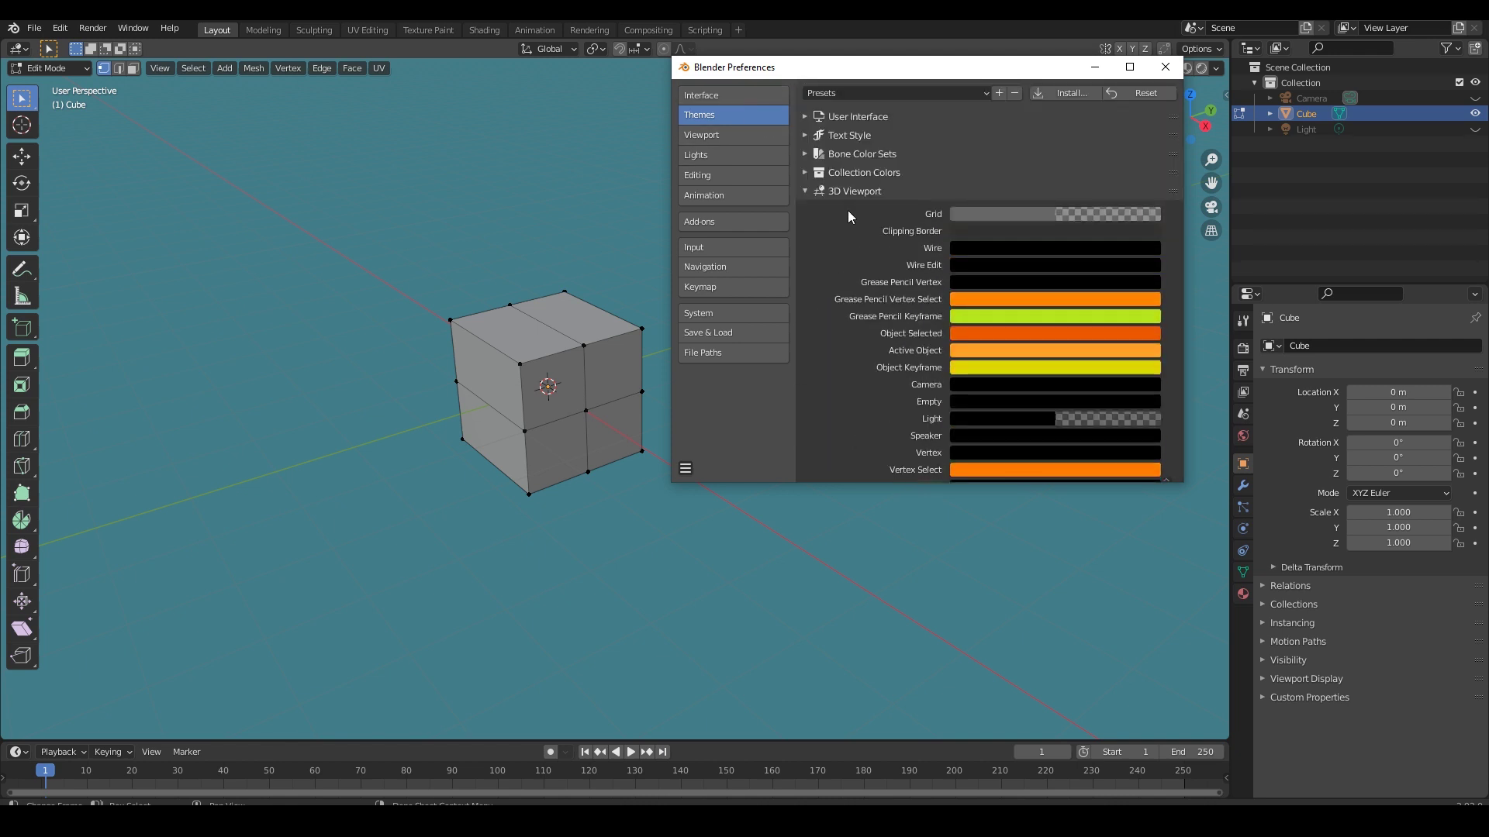
click(806, 116)
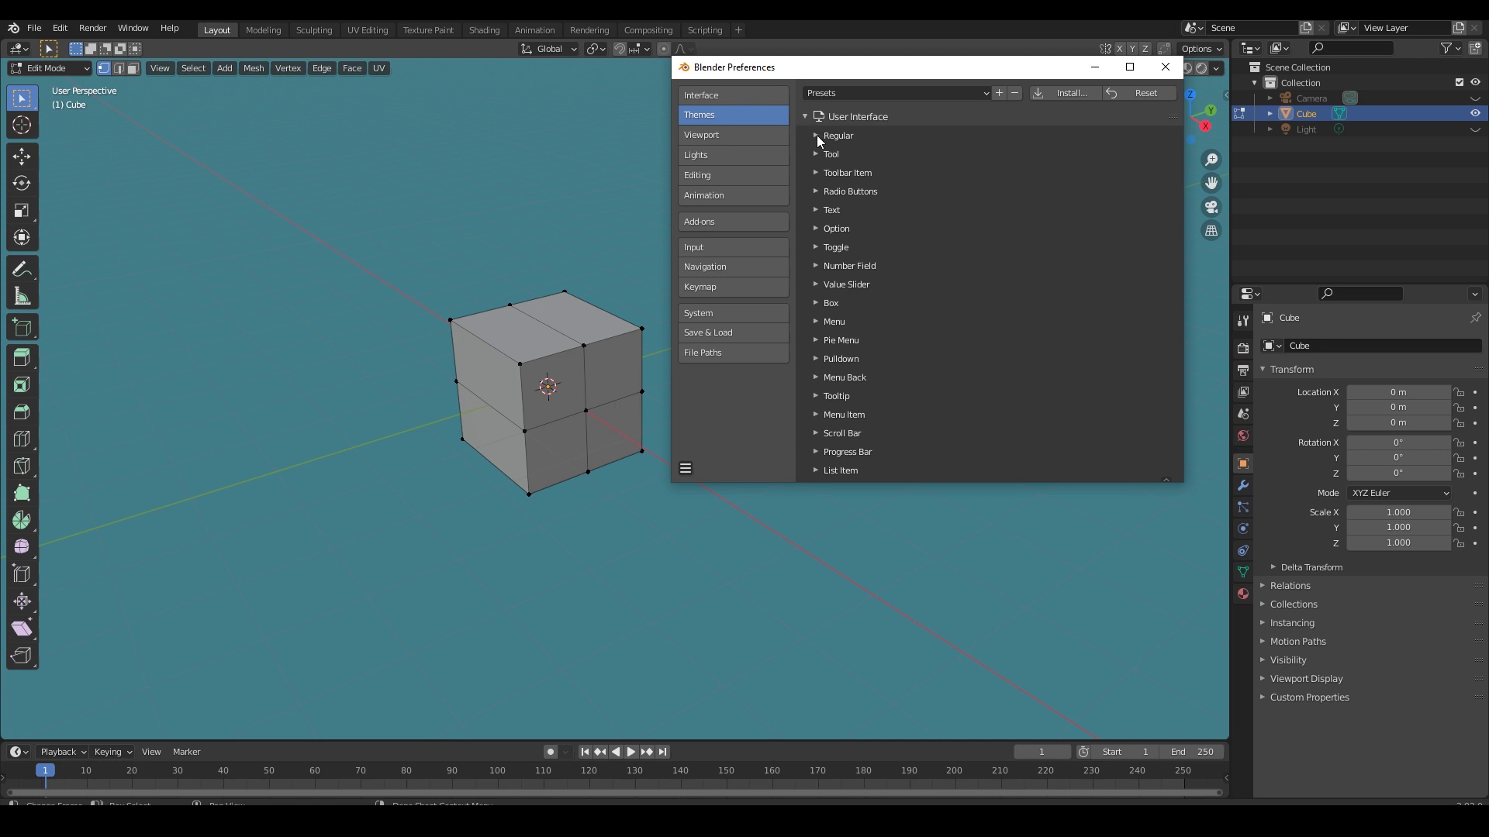
click(816, 135)
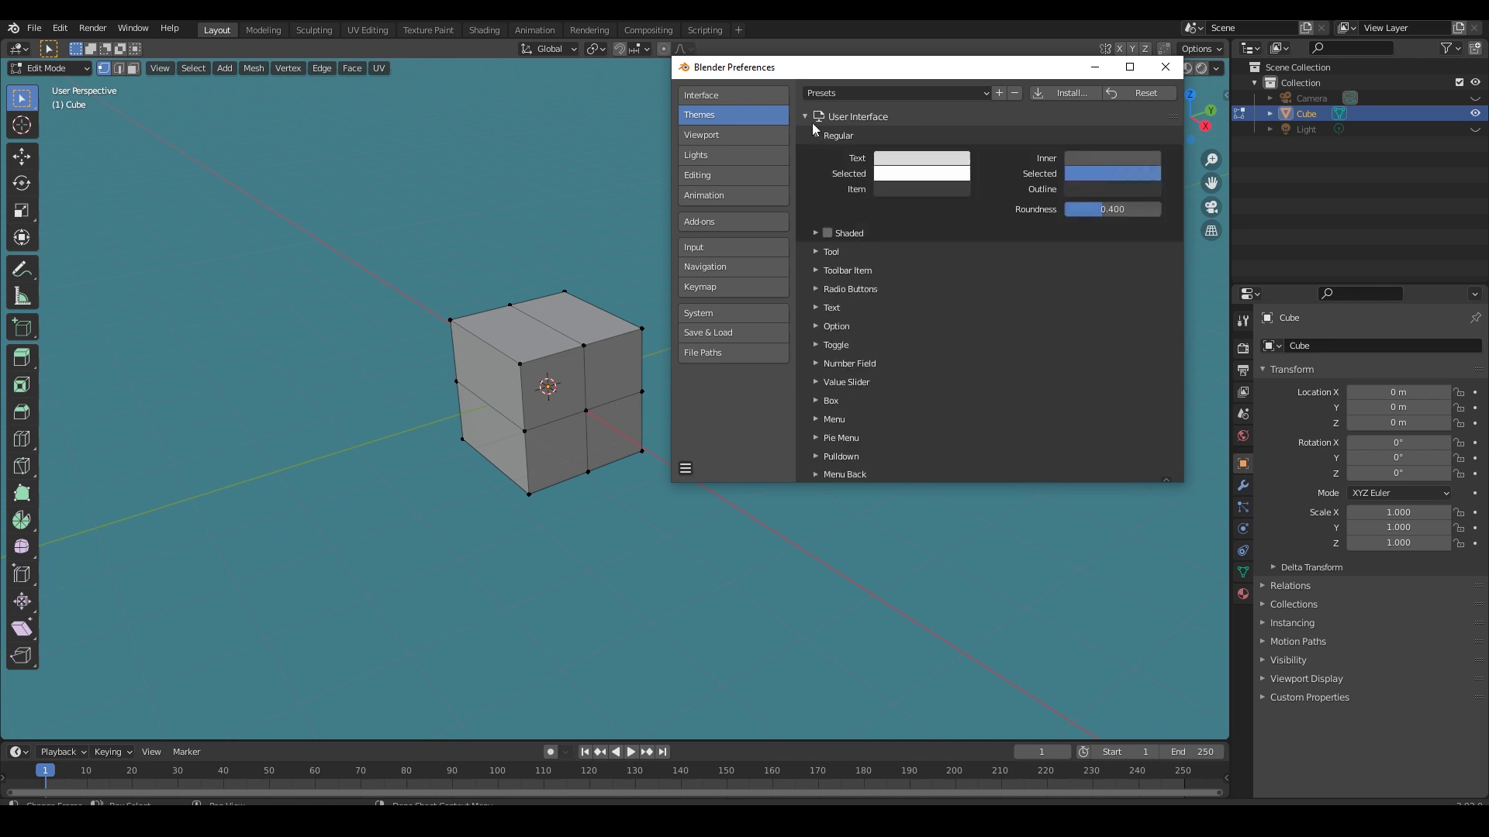
click(807, 116)
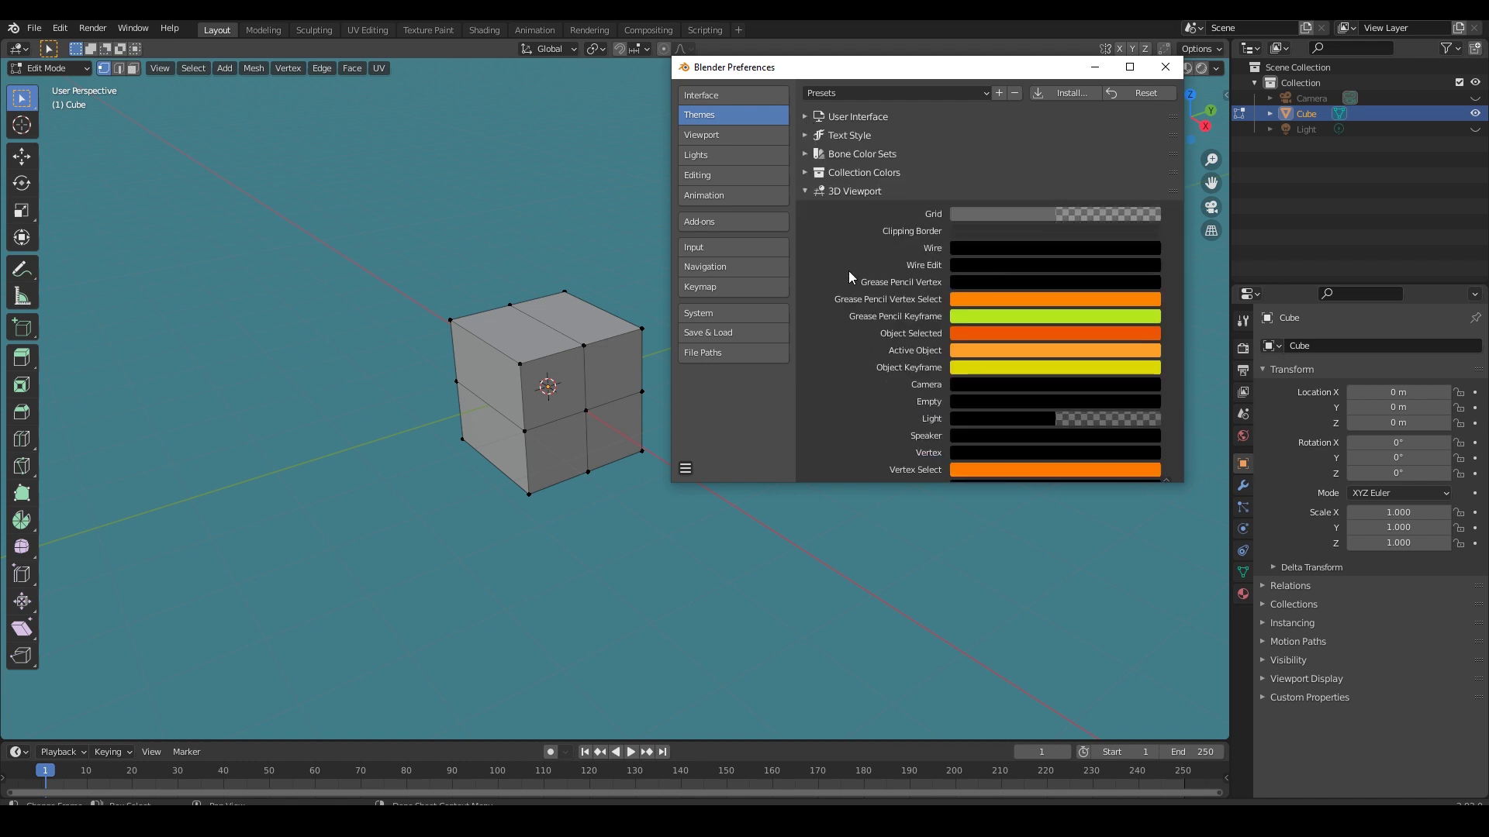
Step: Set the Grid colour to light teal: hue 0.494, saturation 0.515, value 0.792
scroll(849, 276, down, 1)
click(989, 182)
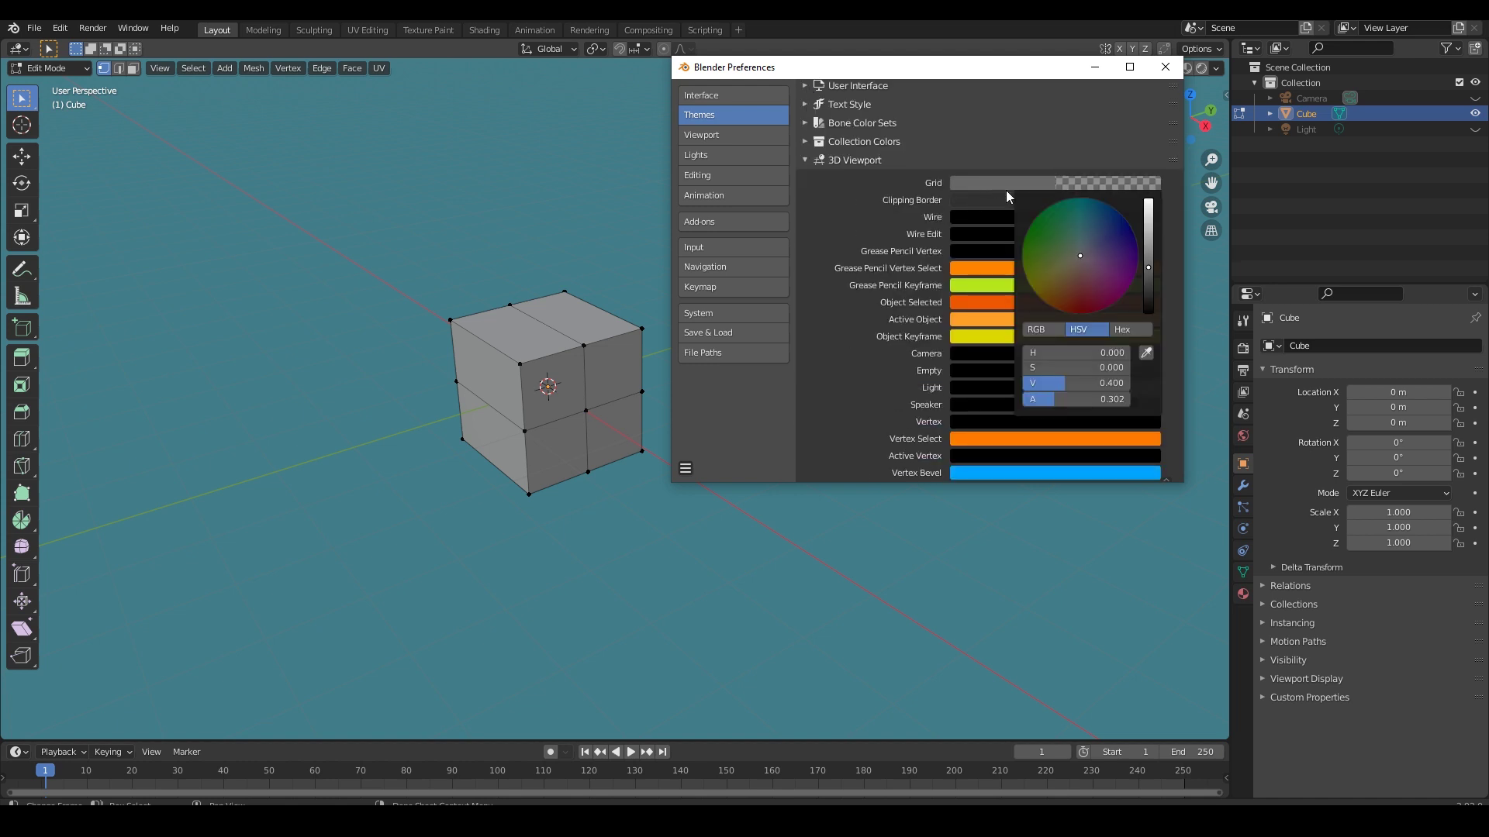
drag(1086, 239, 1077, 225)
drag(1148, 268, 1148, 223)
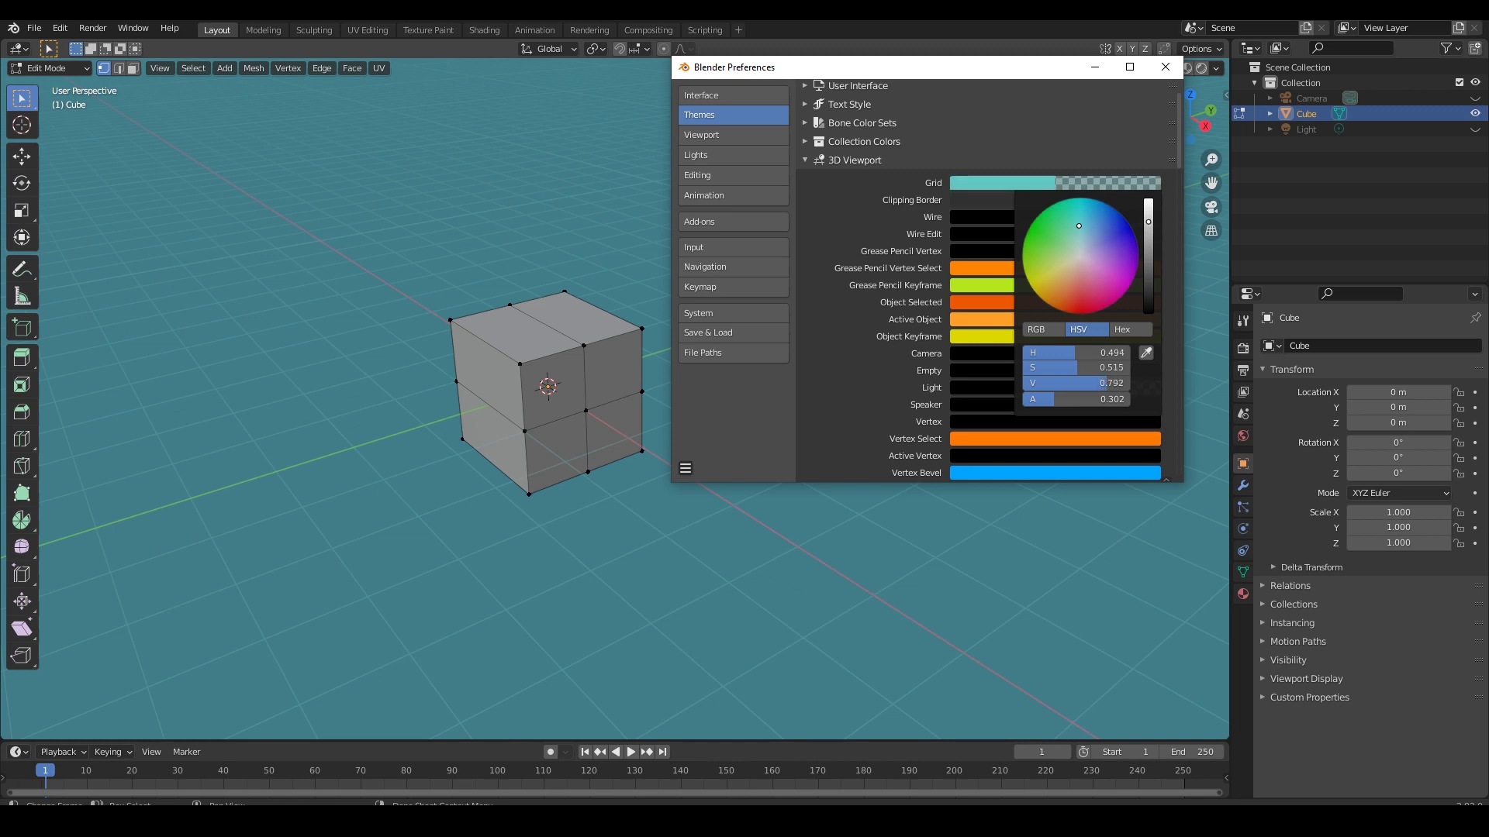
click(477, 483)
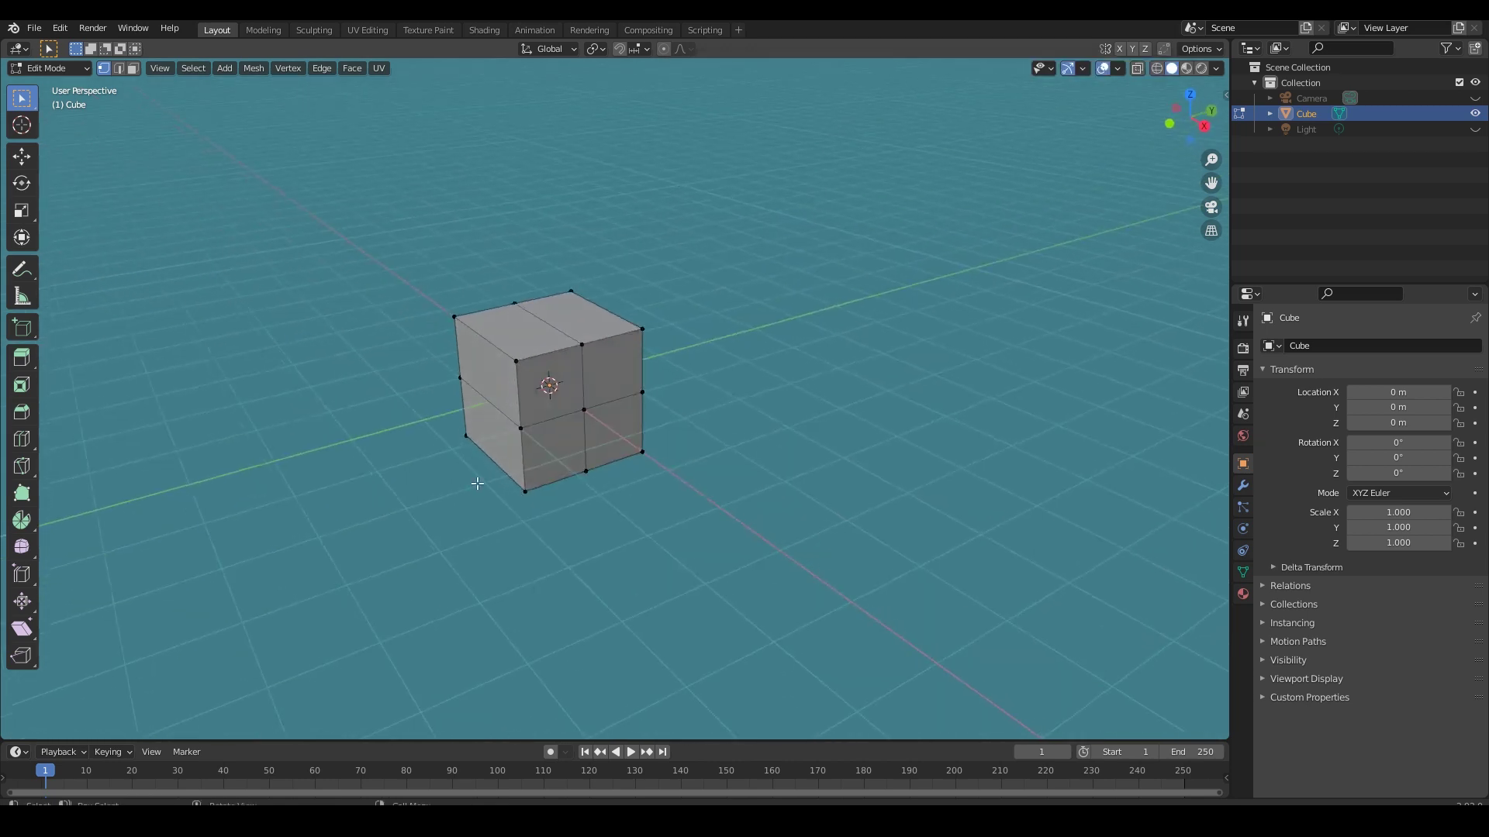
Step: Zoom in on the cube and reopen Preferences, scrolling down to the Theme Space colours
scroll(477, 483, up, 3)
middle_drag(602, 415, 652, 419)
click(62, 29)
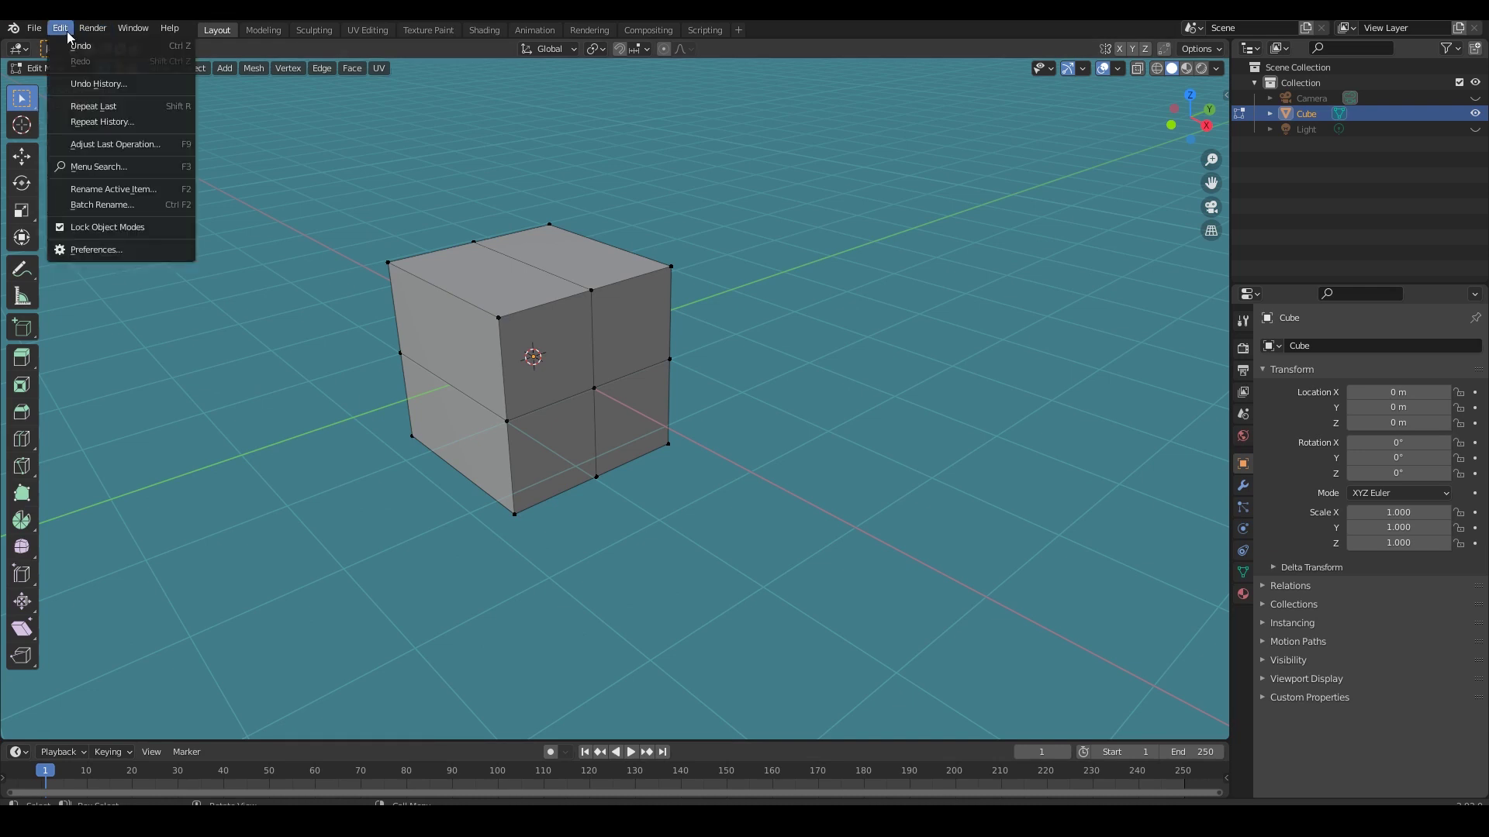
click(96, 250)
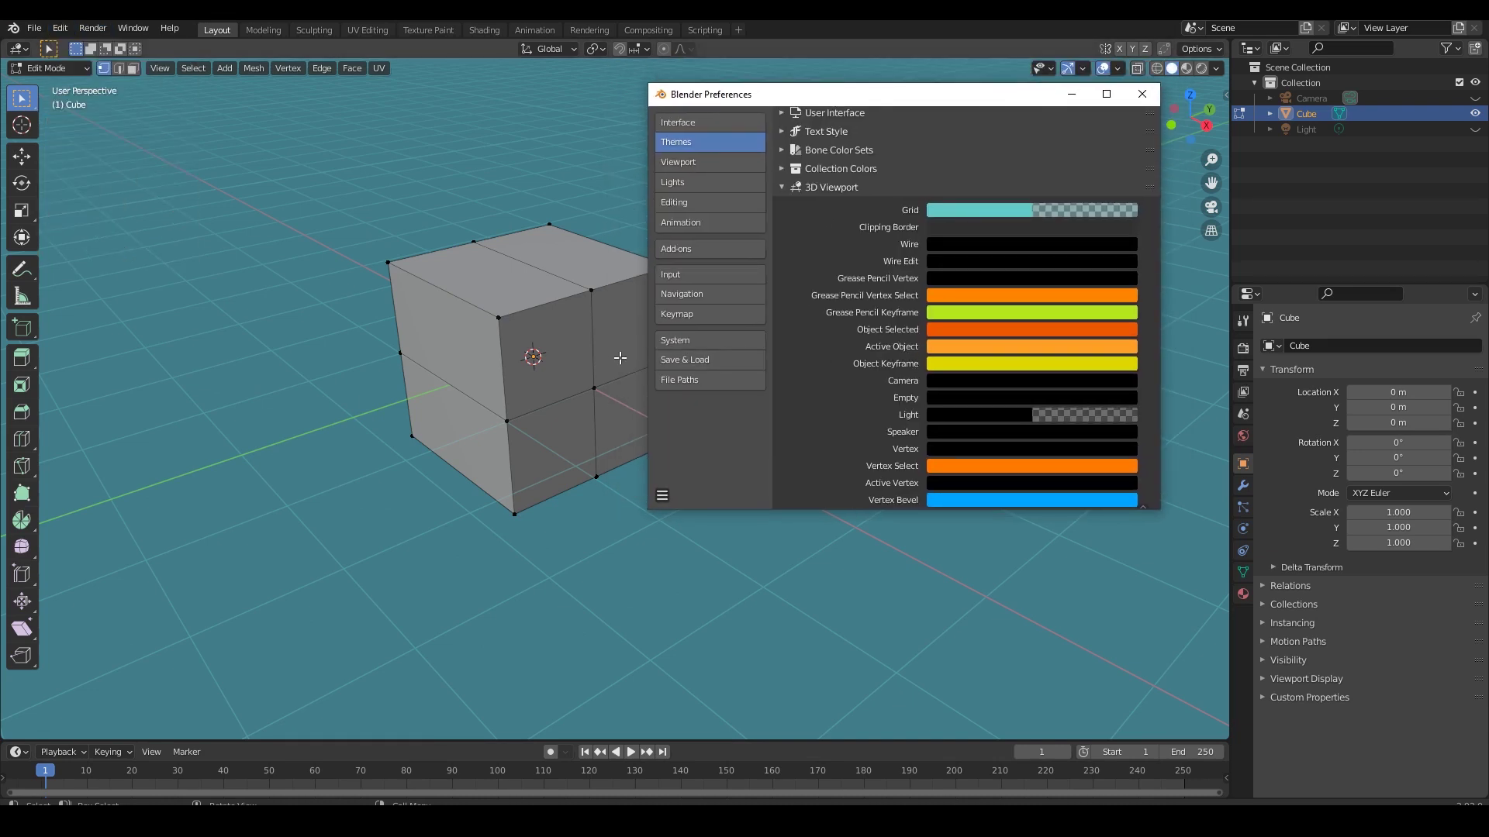
scroll(814, 366, down, 5)
scroll(817, 379, down, 5)
scroll(817, 379, down, 5)
scroll(805, 382, down, 4)
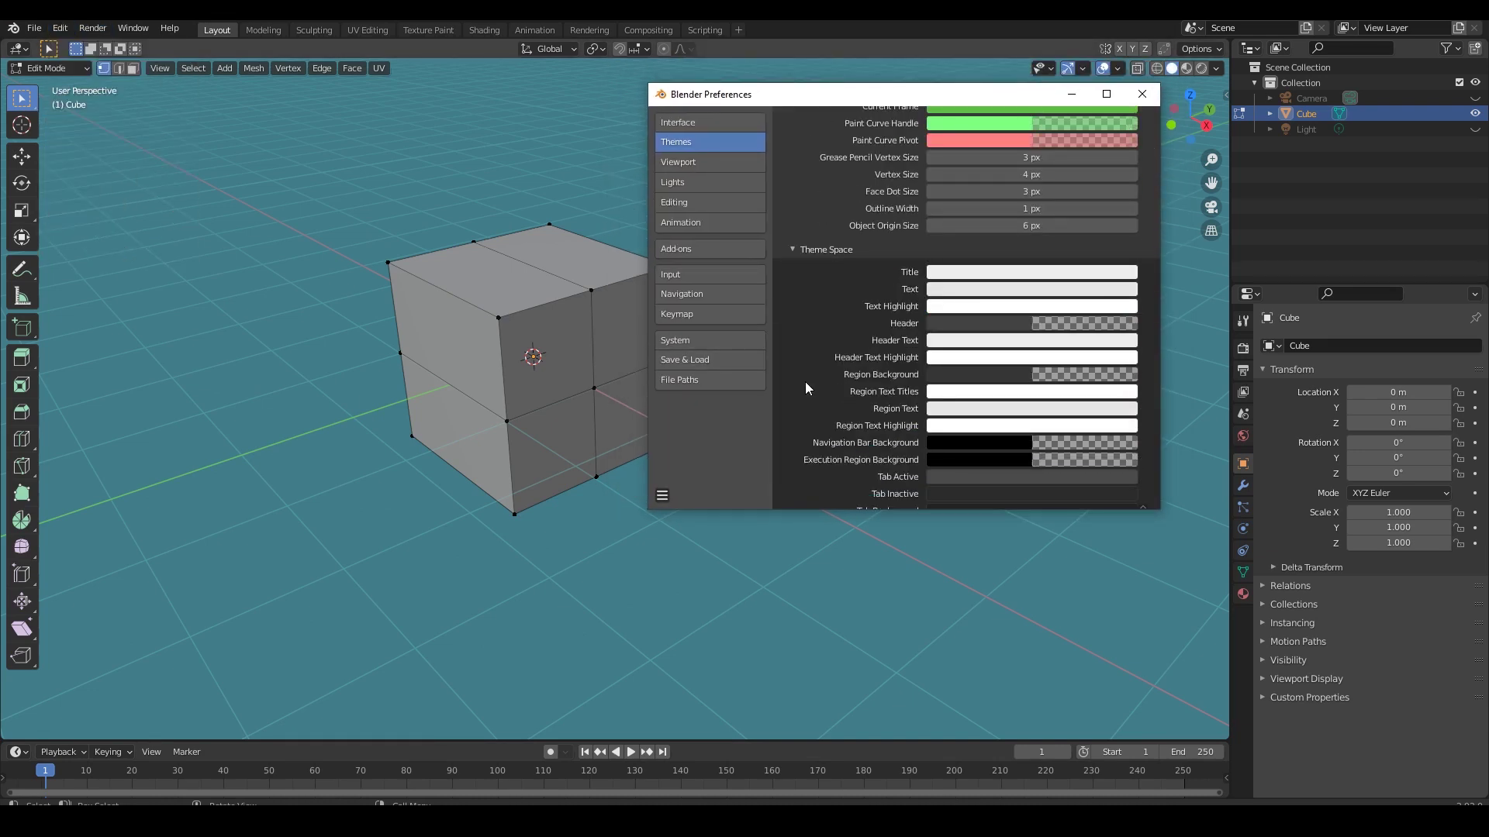
scroll(805, 381, down, 1)
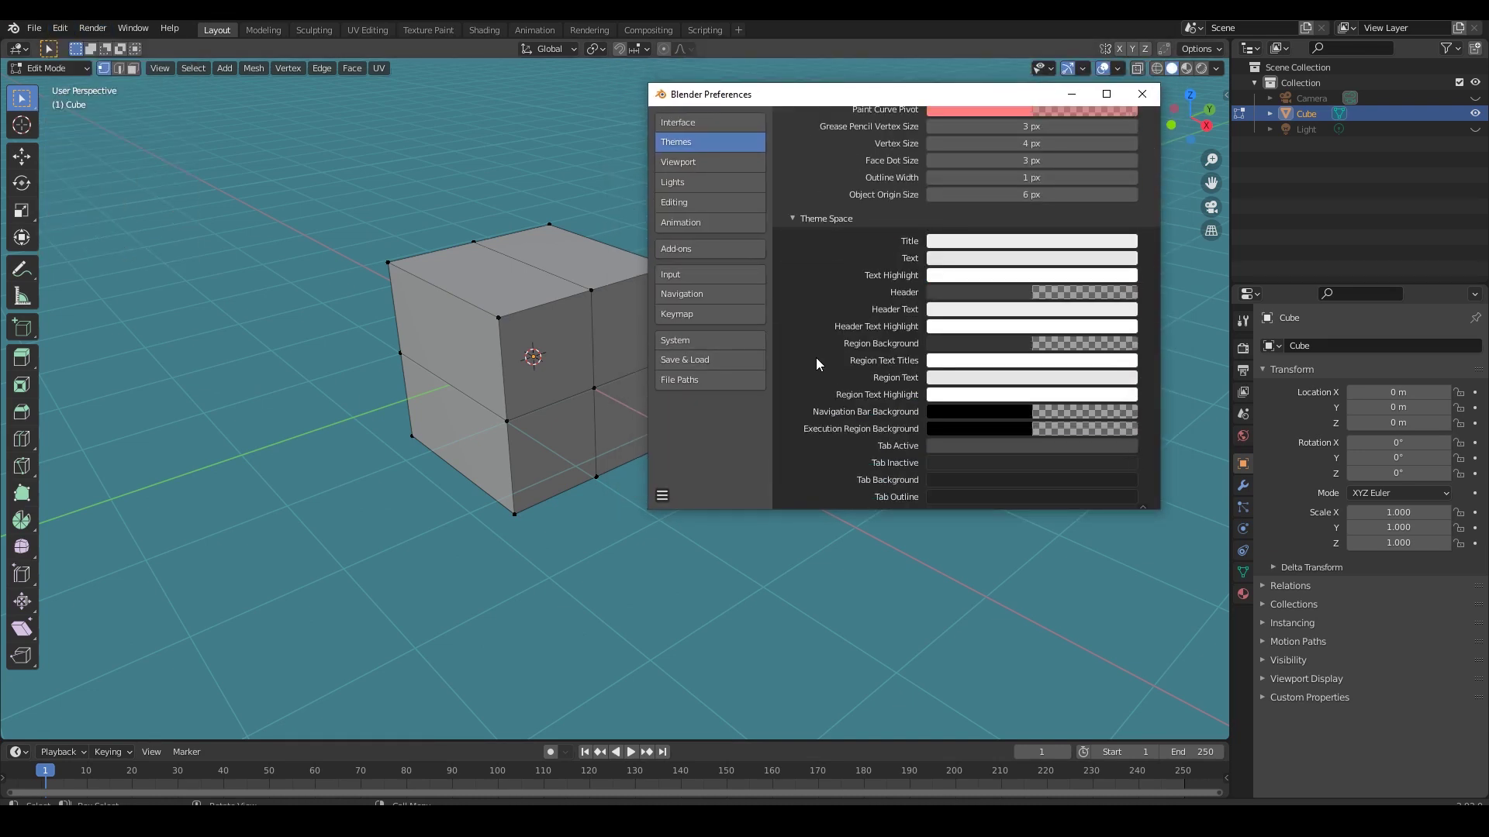
Step: Show the viewport sidebar with N and move the Preferences window to the left
click(1027, 79)
key(n)
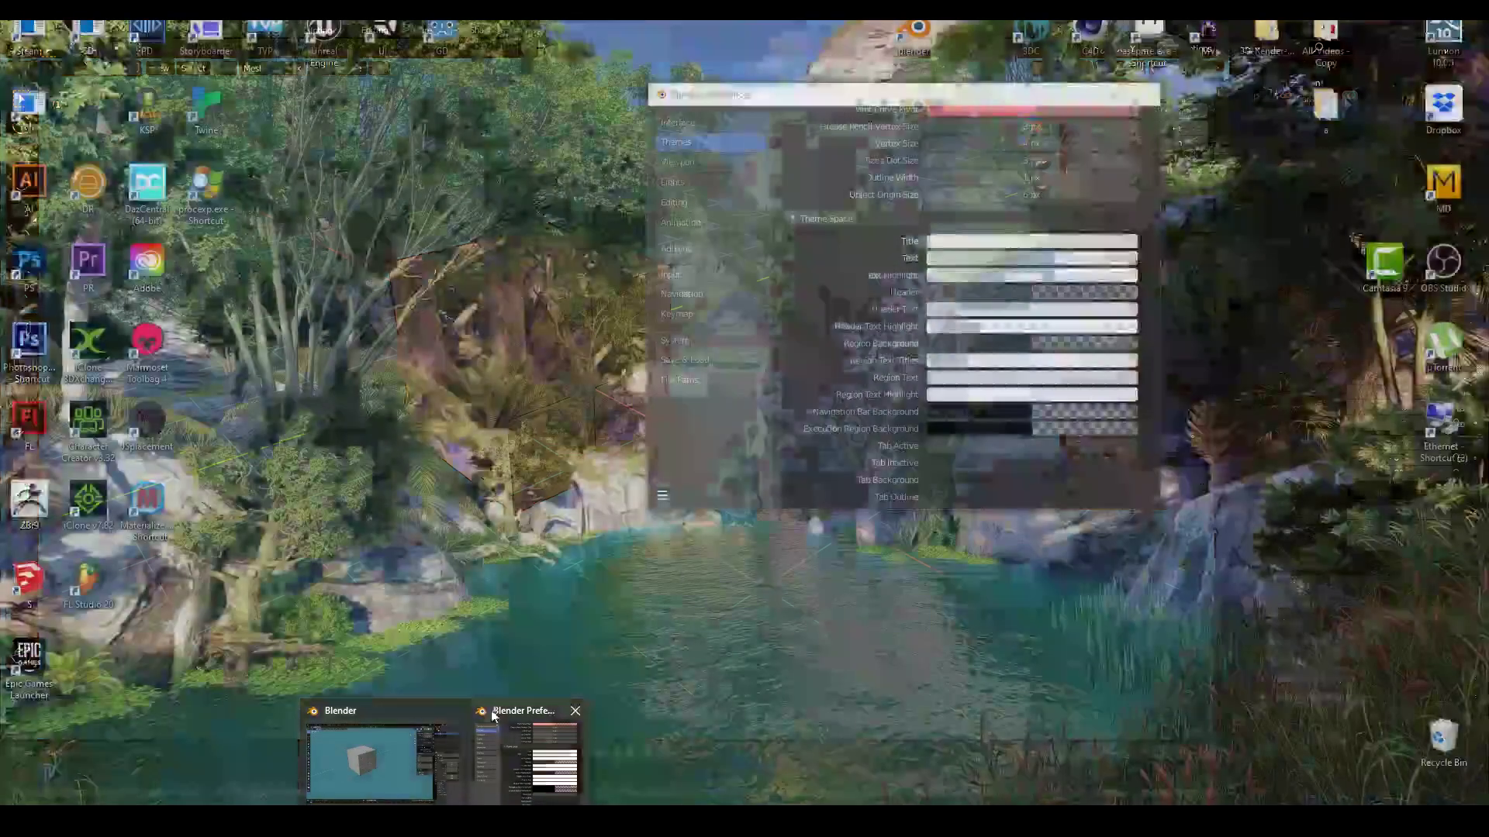
click(535, 745)
drag(987, 95, 483, 186)
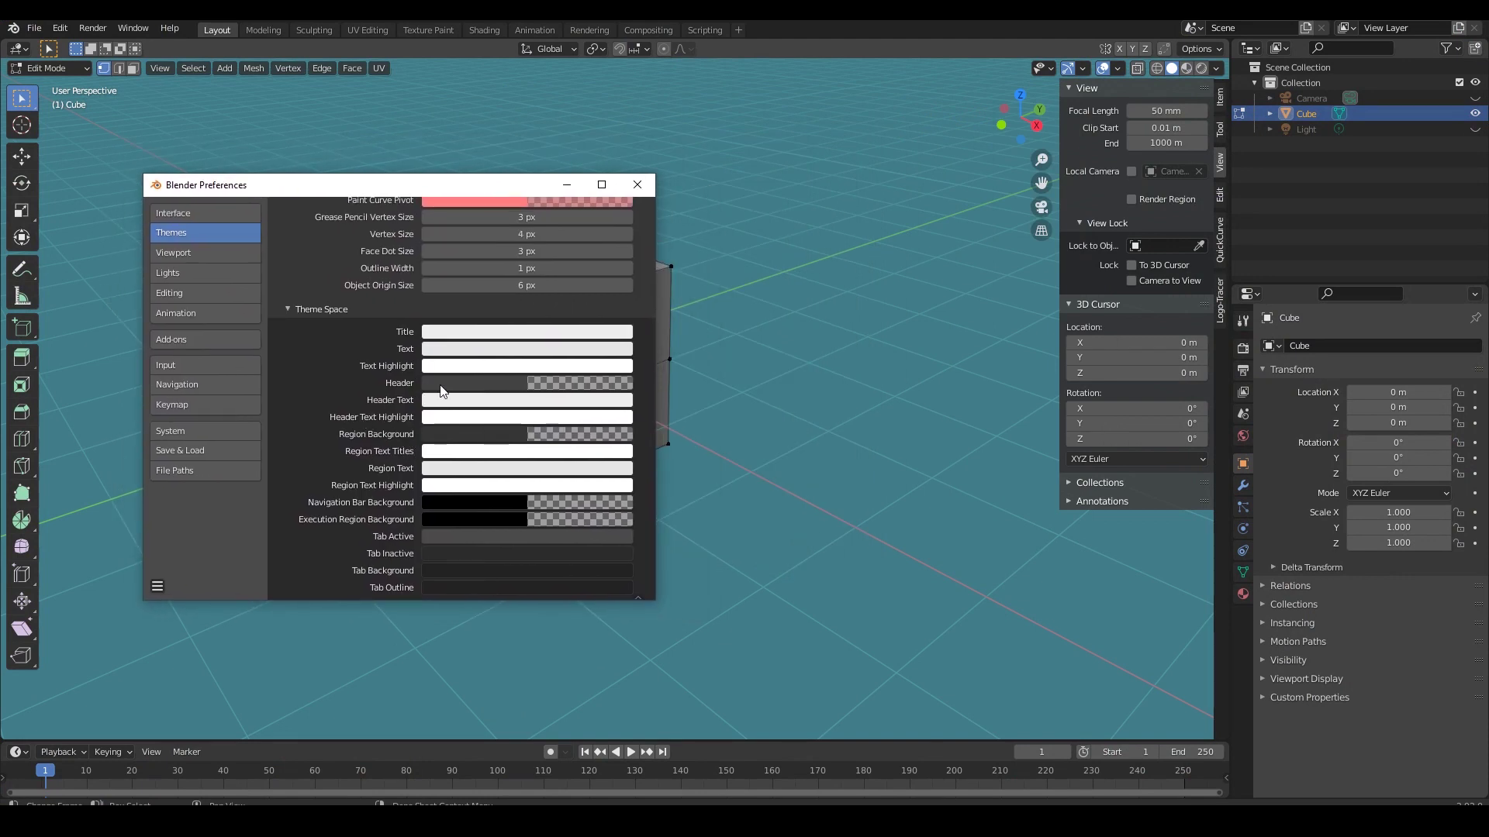
Step: Set the 3D Viewport theme Header colour to a dark blue-teal
click(439, 390)
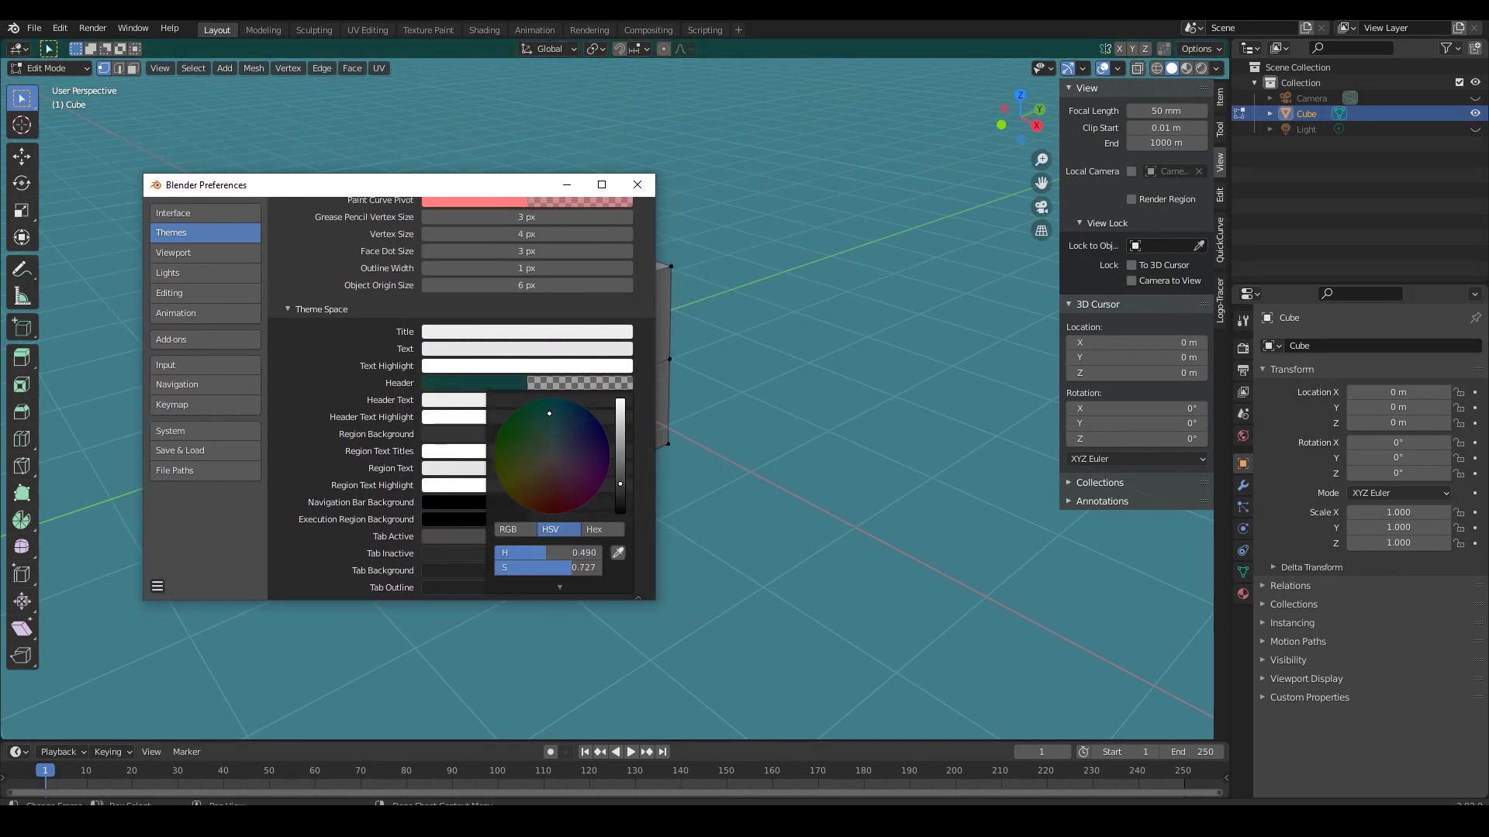
drag(620, 483, 620, 425)
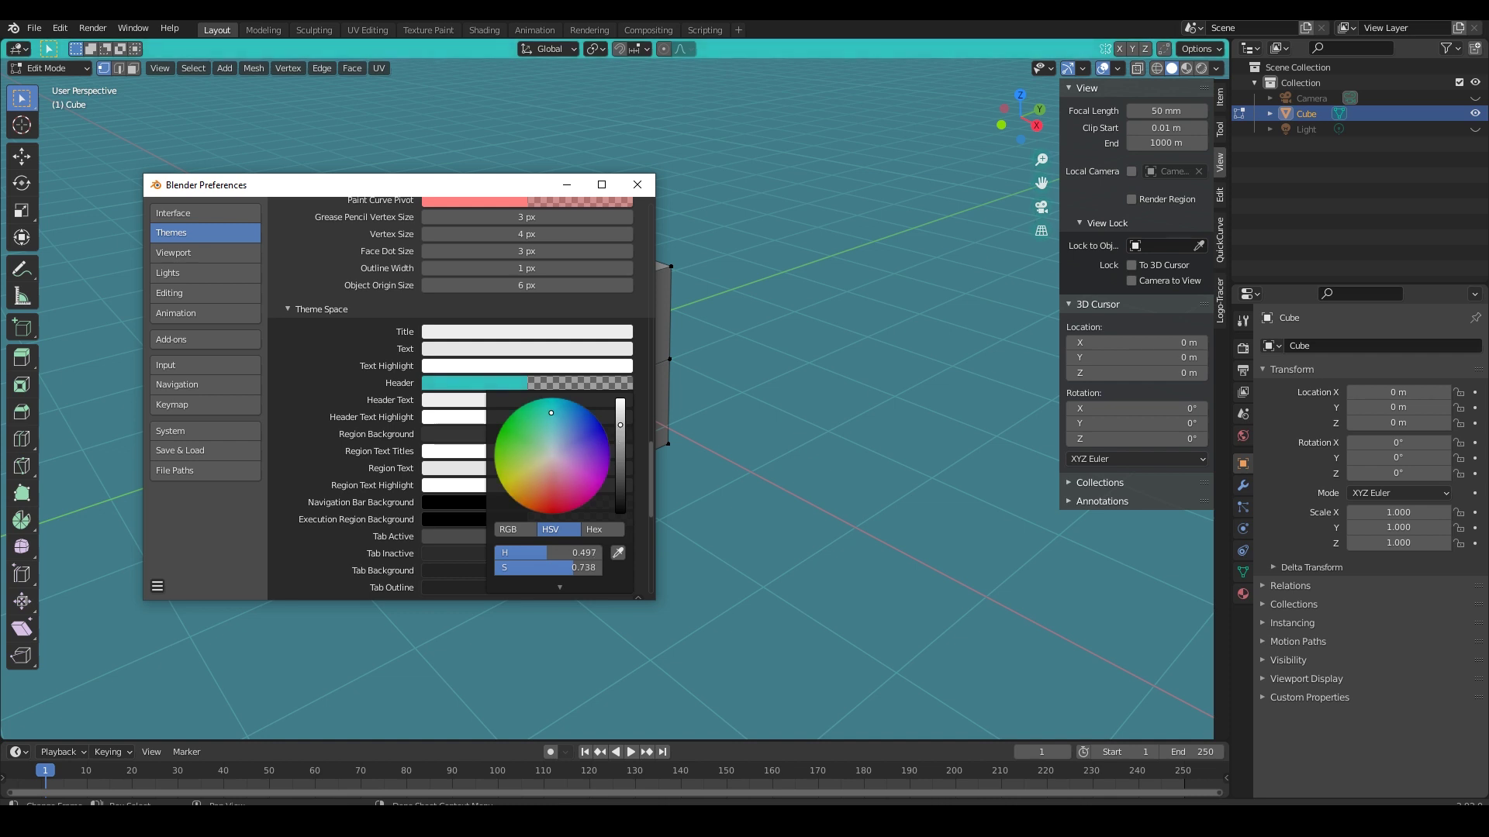
click(484, 390)
drag(630, 408, 621, 468)
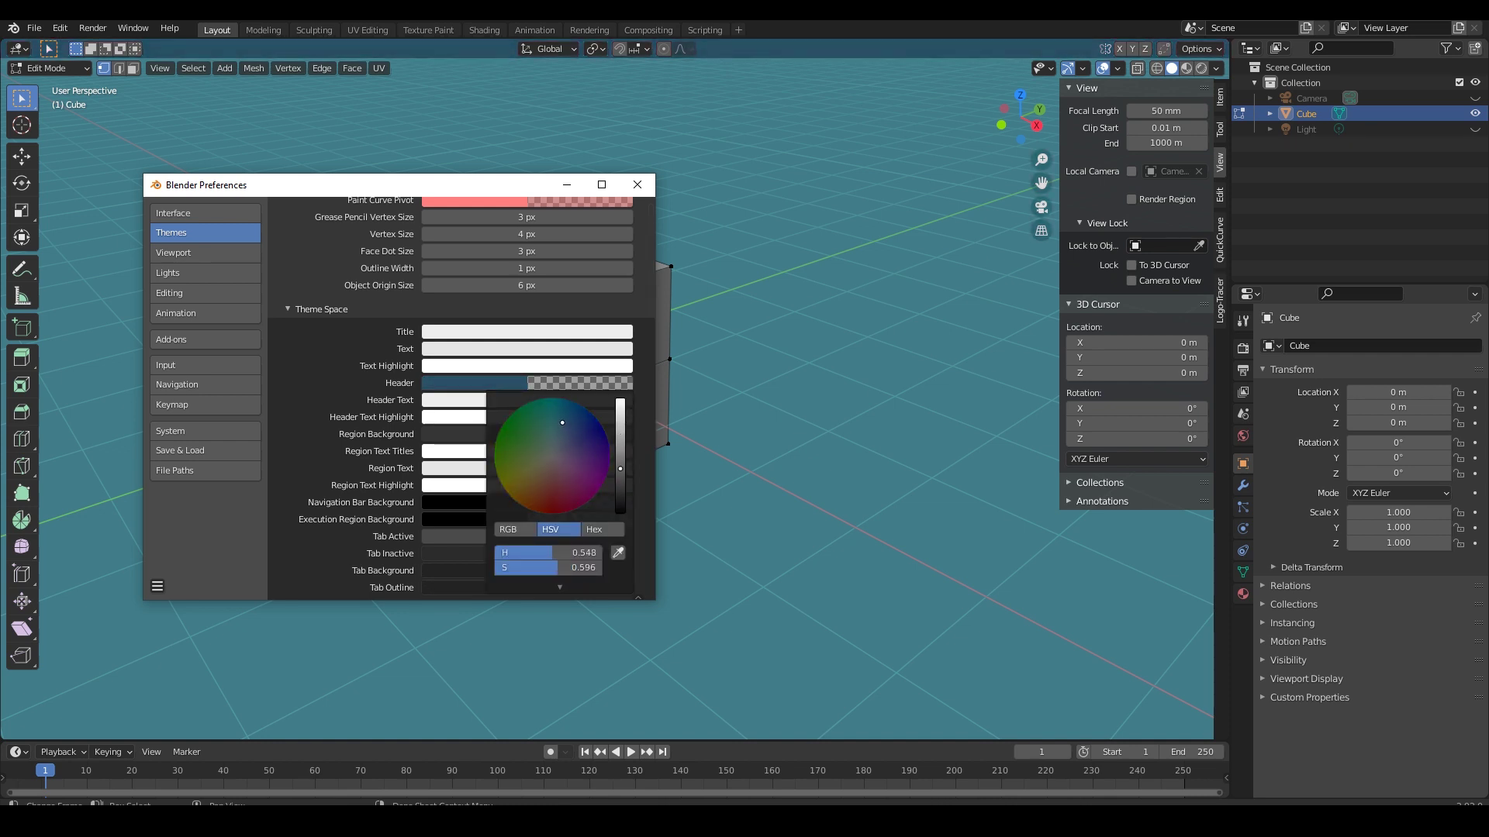
Step: Set Region Background to a mid grey (V 0.361) and start tinting Tab Active teal
click(454, 435)
scroll(543, 333, up, 3)
scroll(543, 333, down, 3)
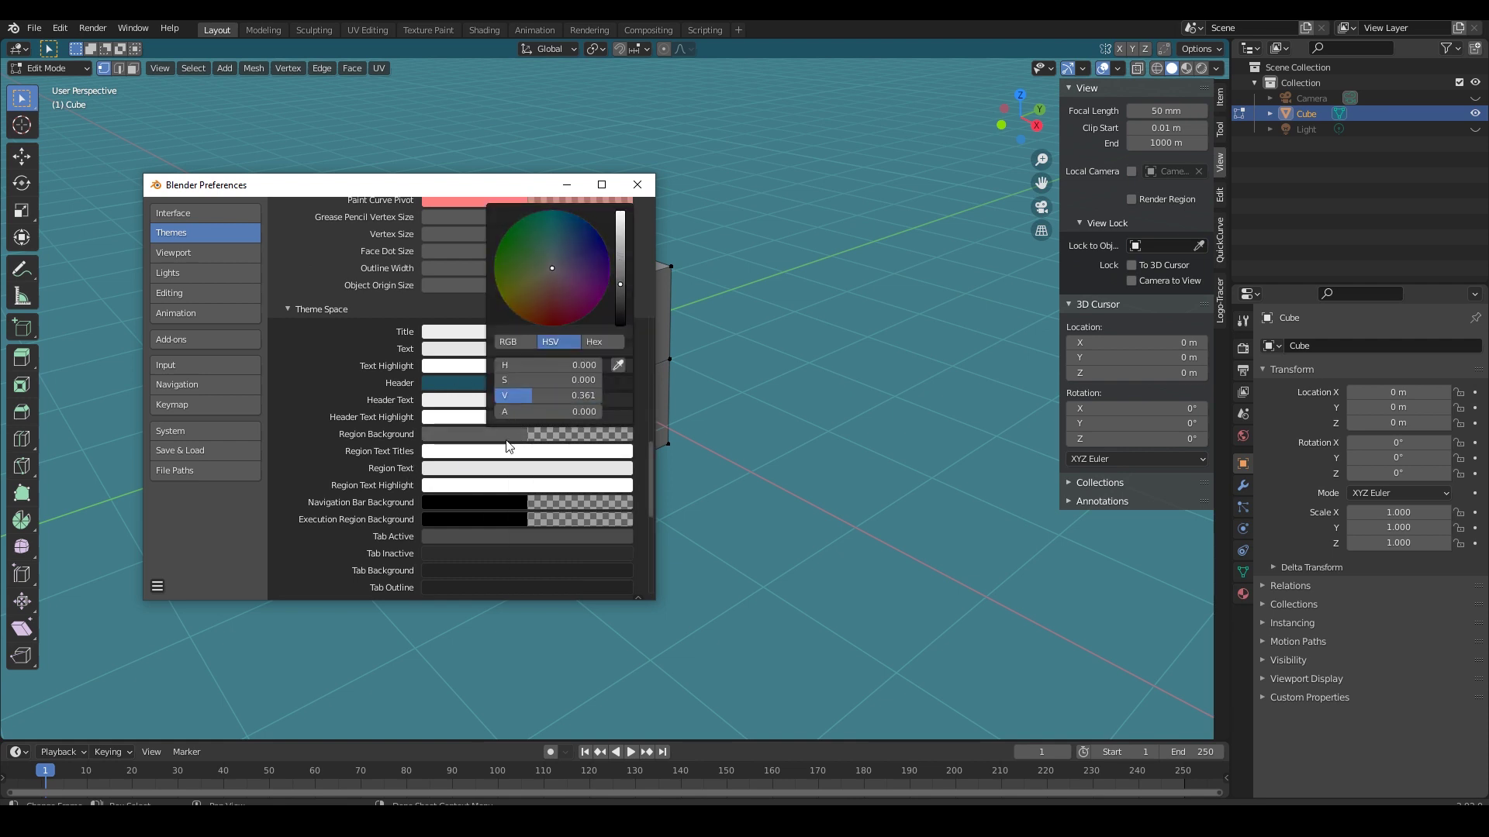
scroll(360, 525, down, 2)
click(453, 474)
Step: Turn Tab Active a dark rust orange and fine-tune its saturation
drag(551, 321, 559, 275)
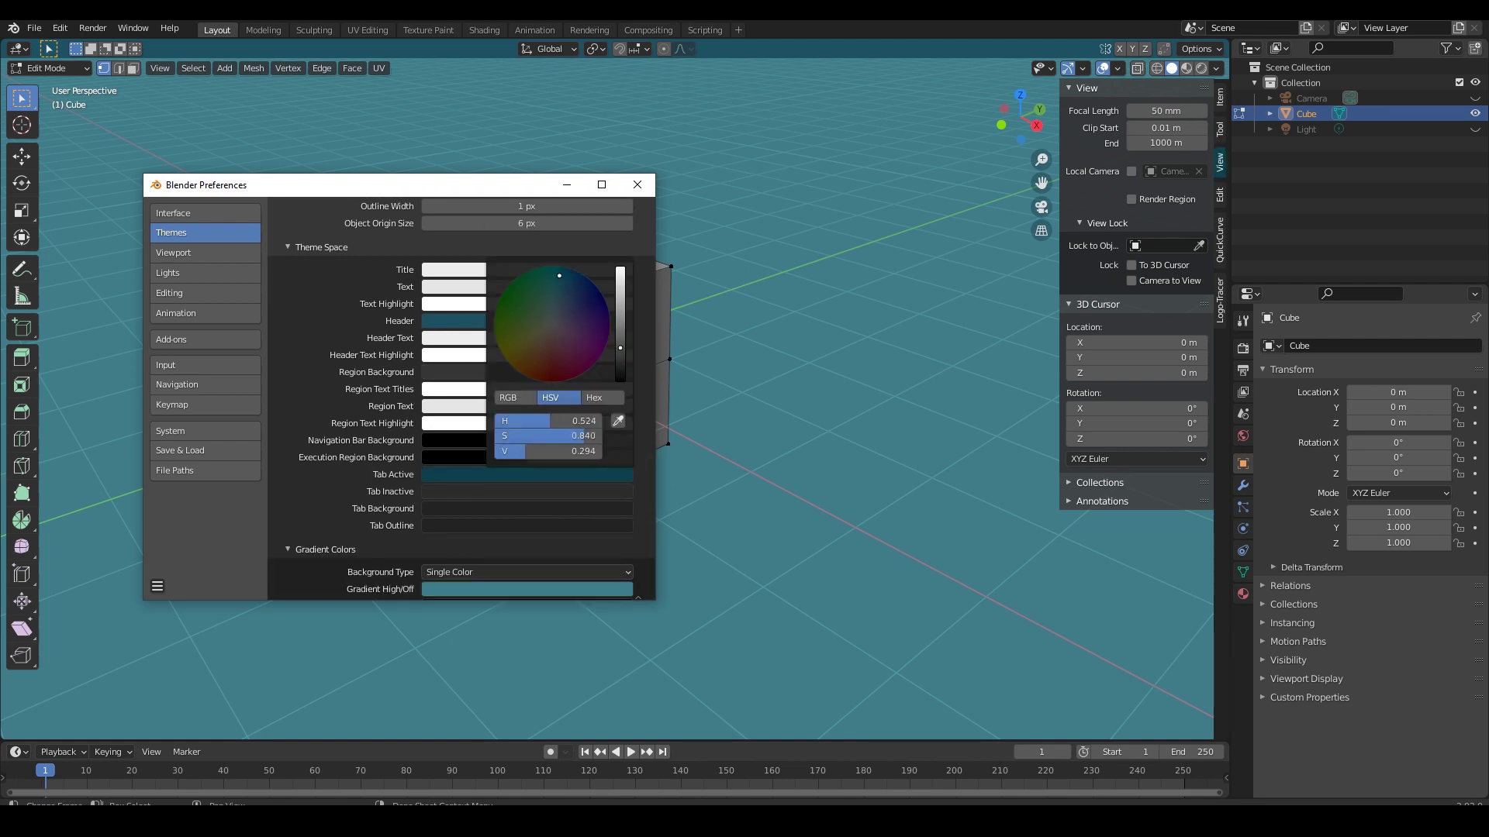
drag(621, 315, 532, 373)
drag(582, 435, 563, 436)
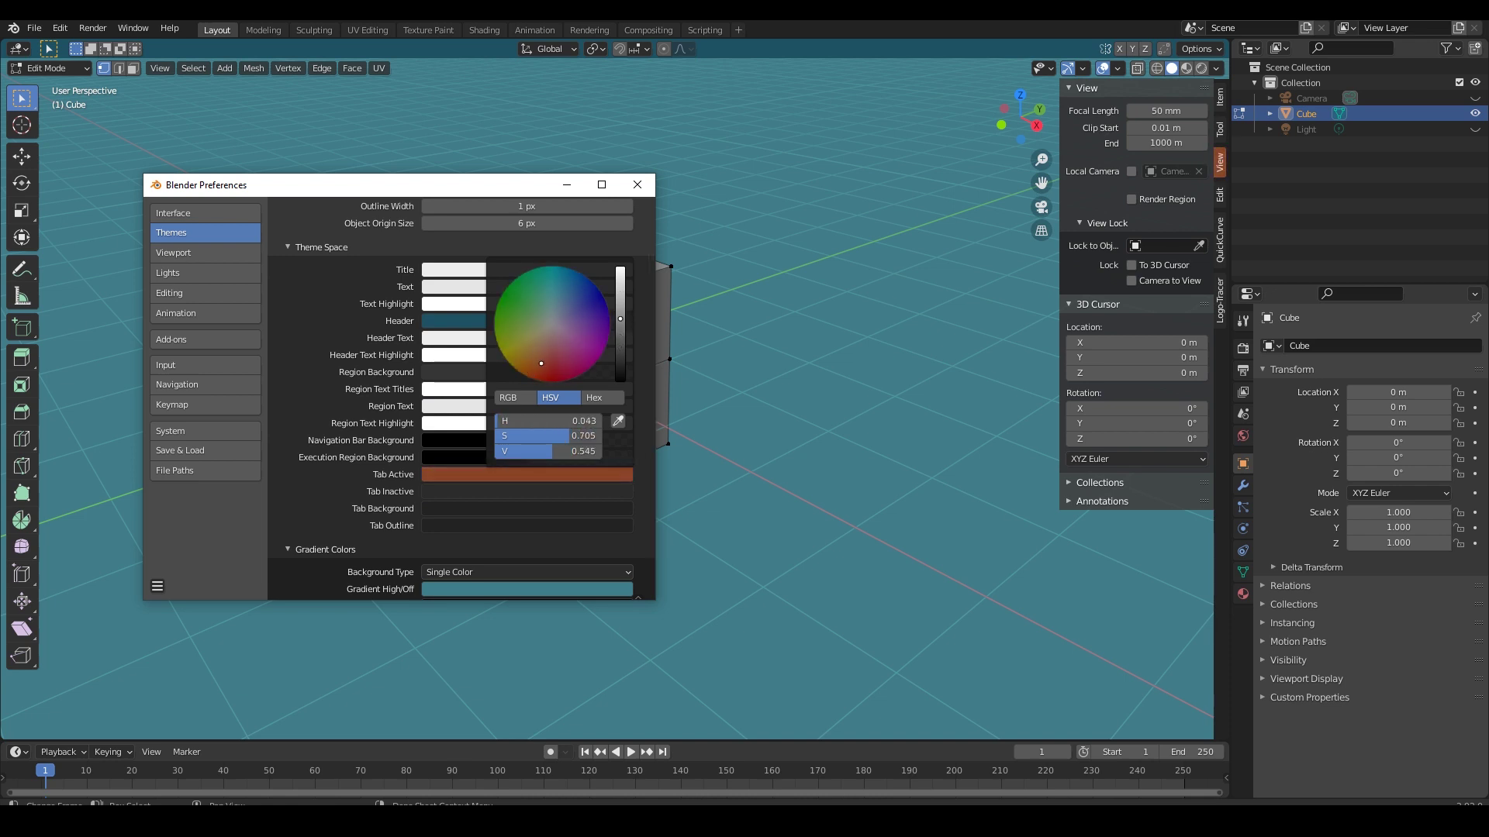
Step: Set Tab Inactive to a lighter teal and Tab Background to dark navy blue
click(447, 494)
drag(543, 363, 557, 293)
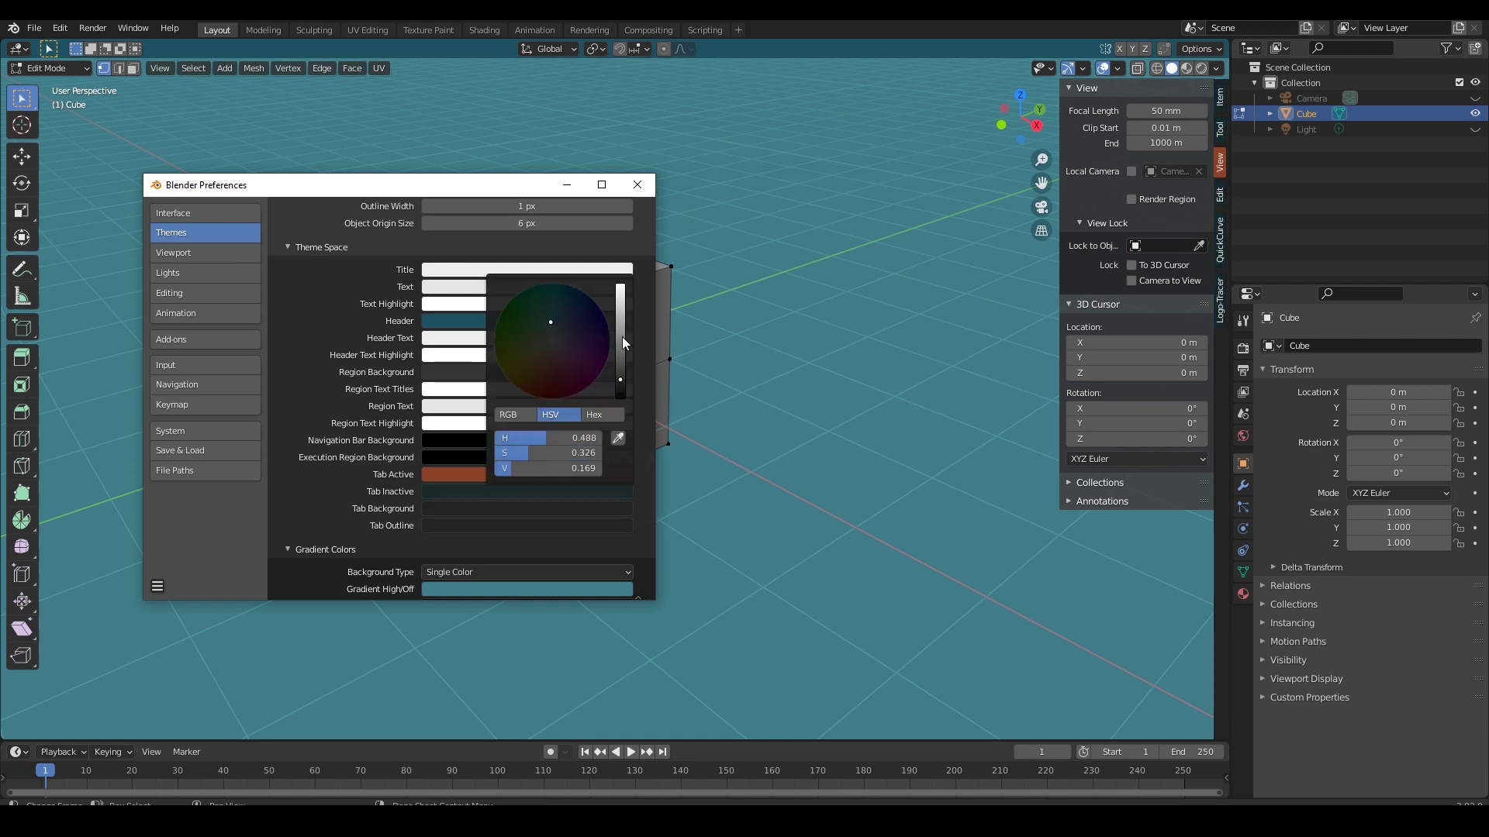
mouse_move(621, 342)
mouse_down()
mouse_move(620, 354)
mouse_move(568, 310)
mouse_up()
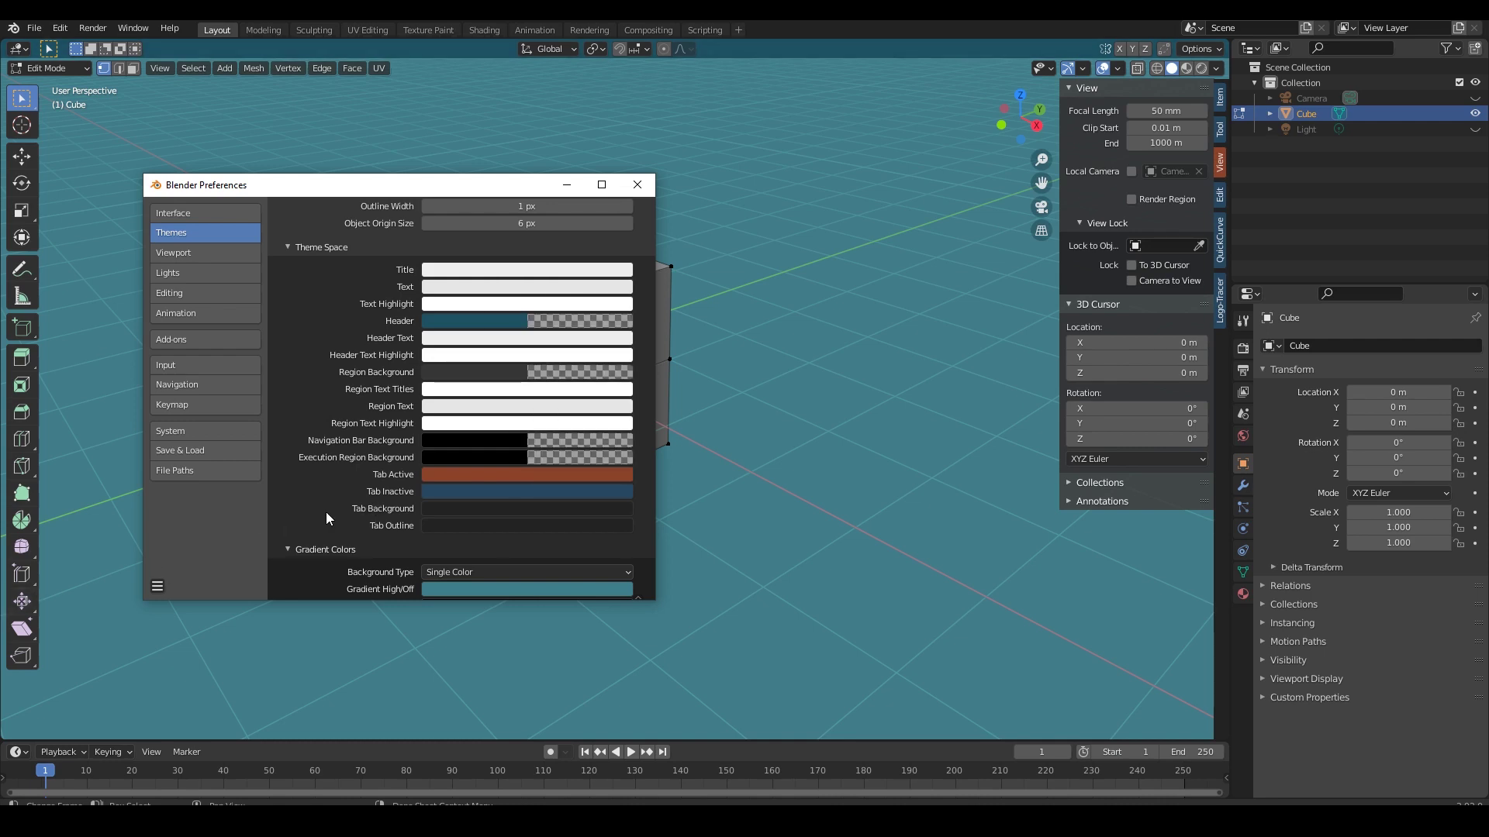
click(449, 508)
mouse_move(562, 455)
mouse_down()
mouse_move(583, 455)
mouse_move(574, 439)
mouse_up()
mouse_move(621, 385)
mouse_down()
mouse_move(621, 340)
mouse_move(620, 365)
mouse_move(564, 321)
mouse_up()
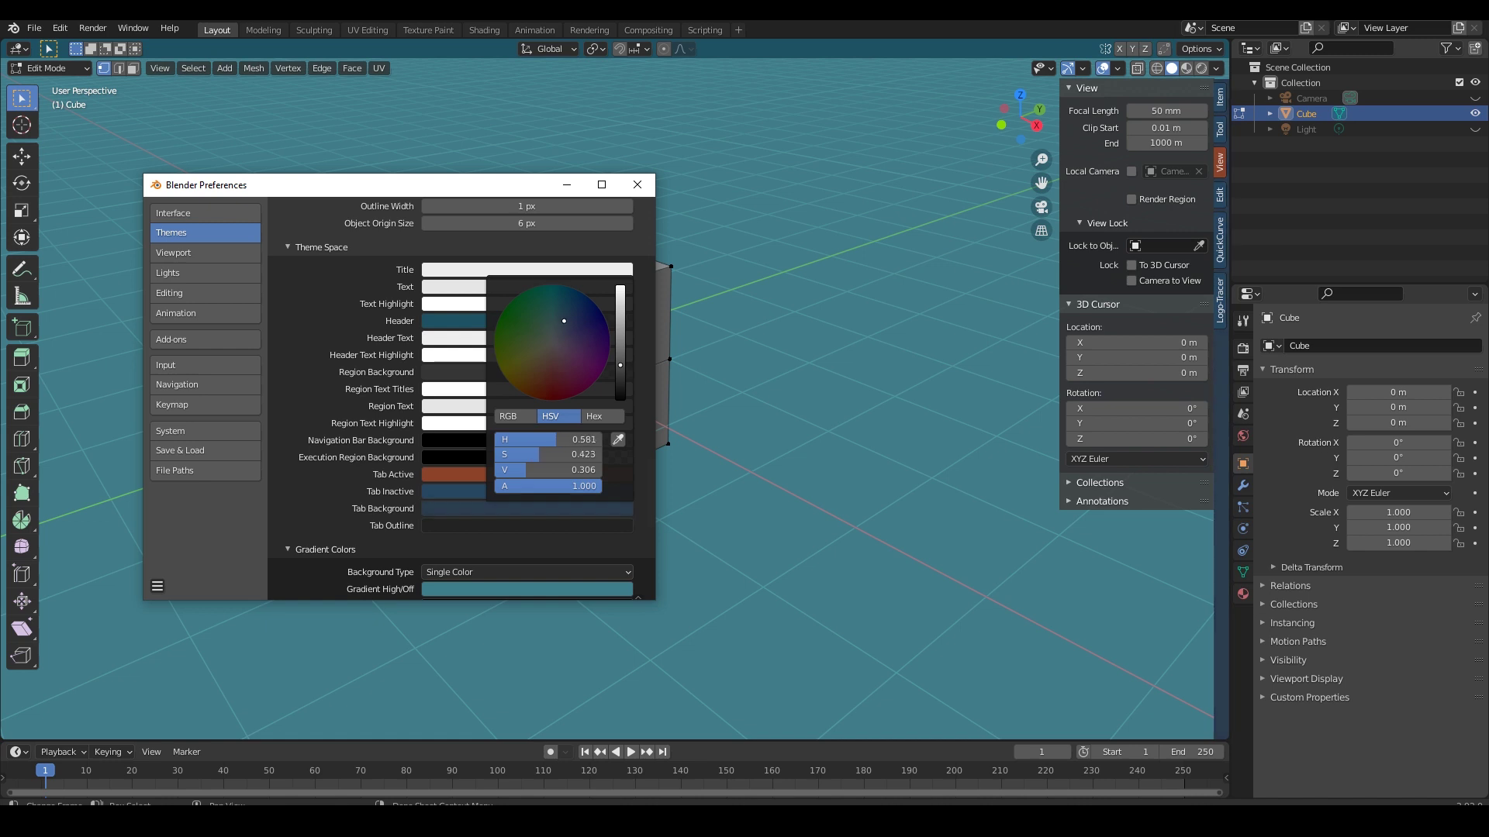
Step: Brighten Tab Outline to light teal and start making the Theme Space Text blue
click(452, 524)
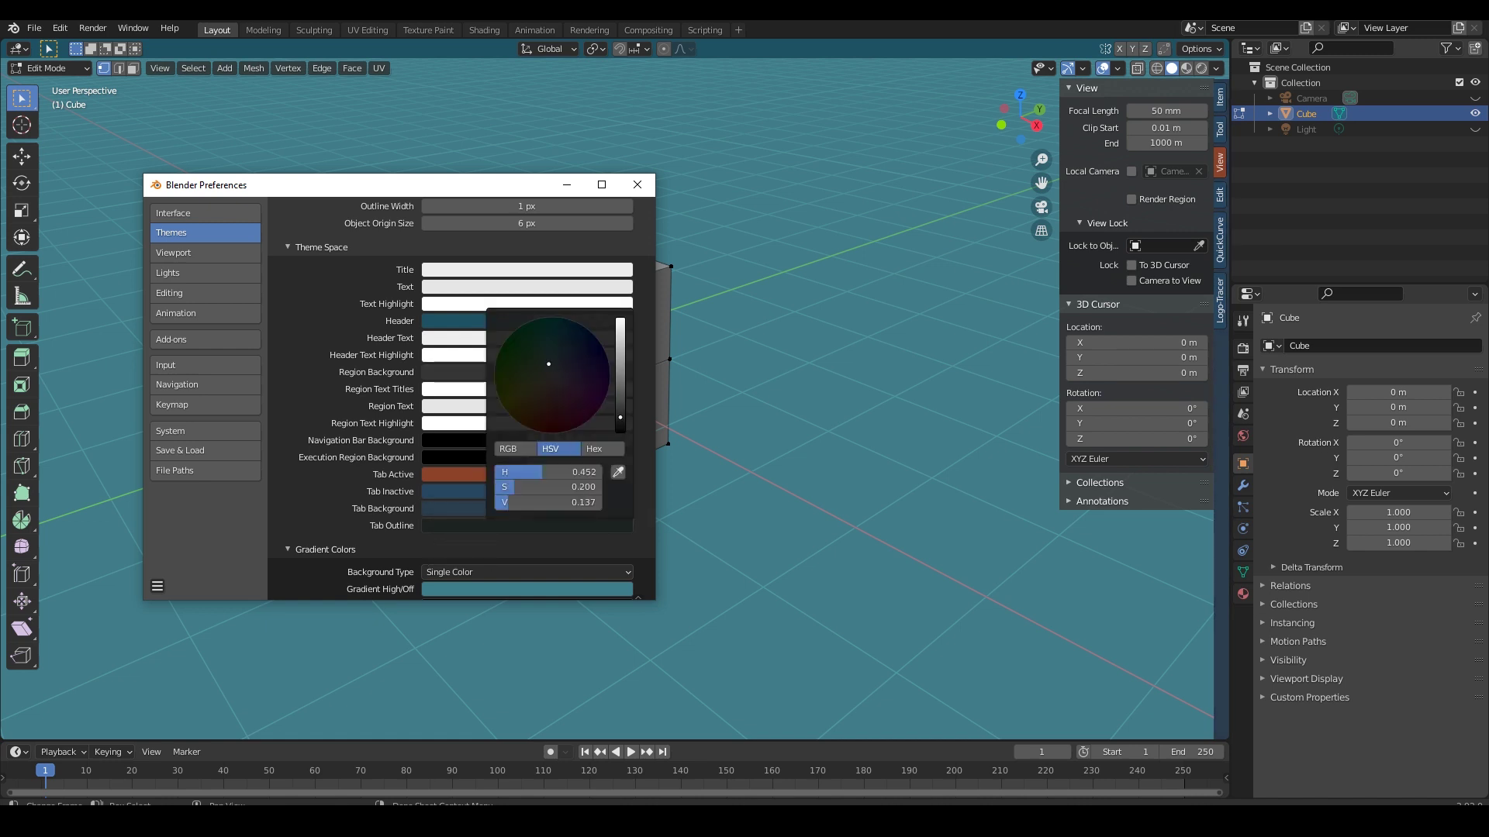
drag(543, 503, 558, 502)
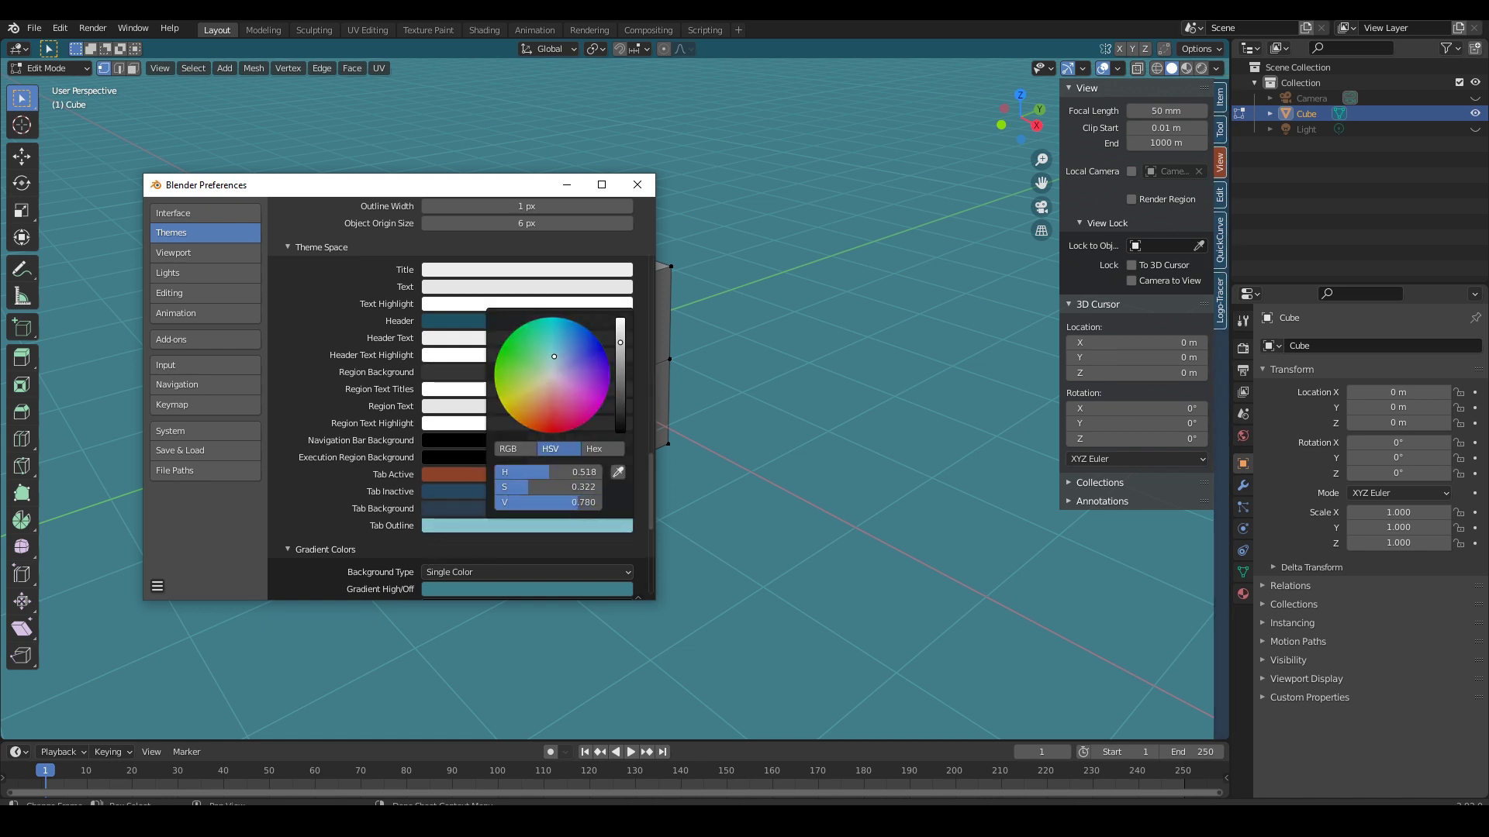
scroll(417, 491, up, 2)
click(465, 349)
Step: Finish the blue Text colour and make the 3D Viewport Clipping Border bright blue
drag(547, 533, 574, 534)
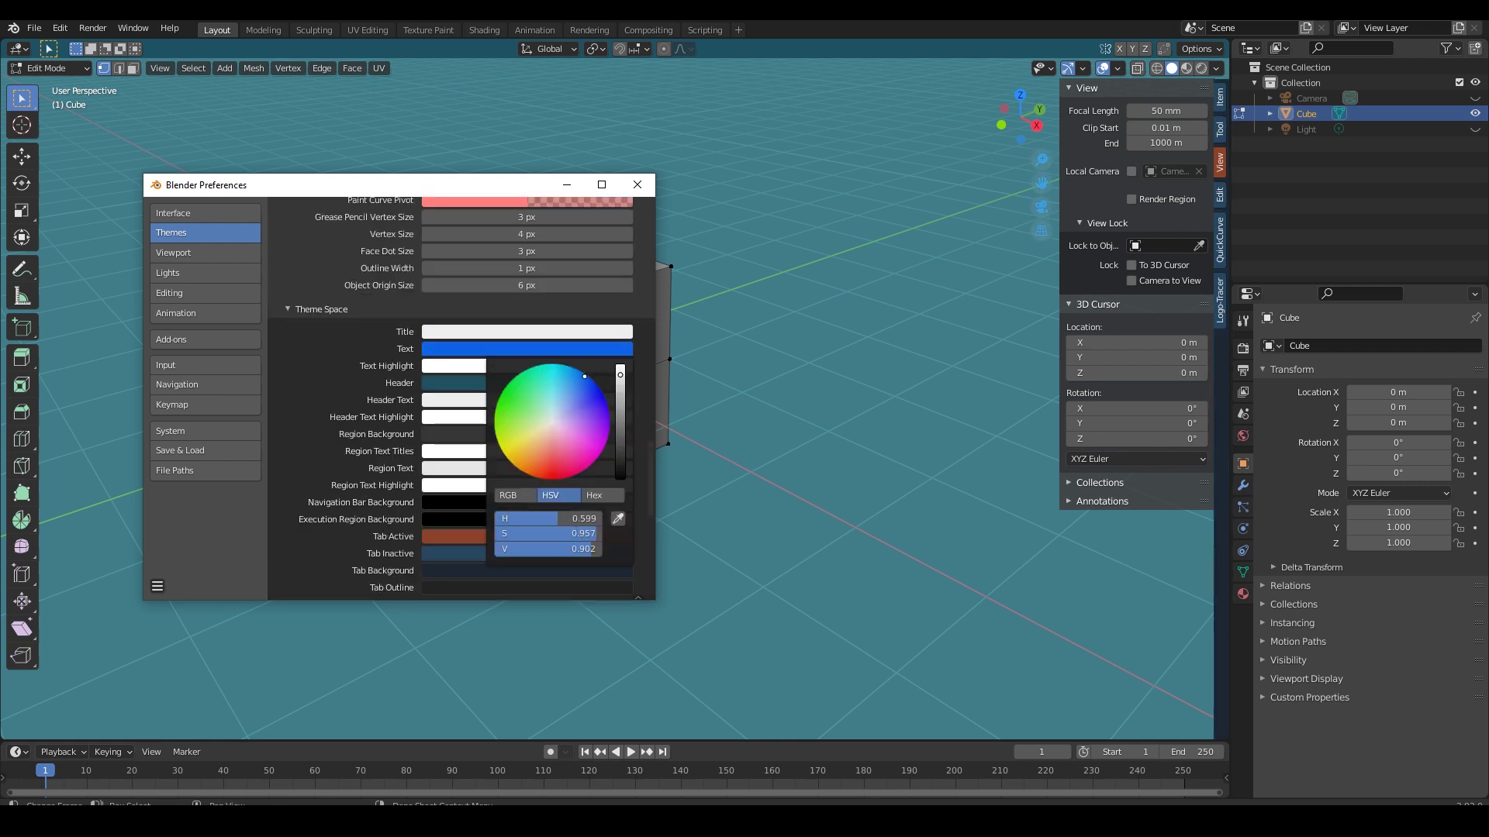
scroll(313, 445, up, 3)
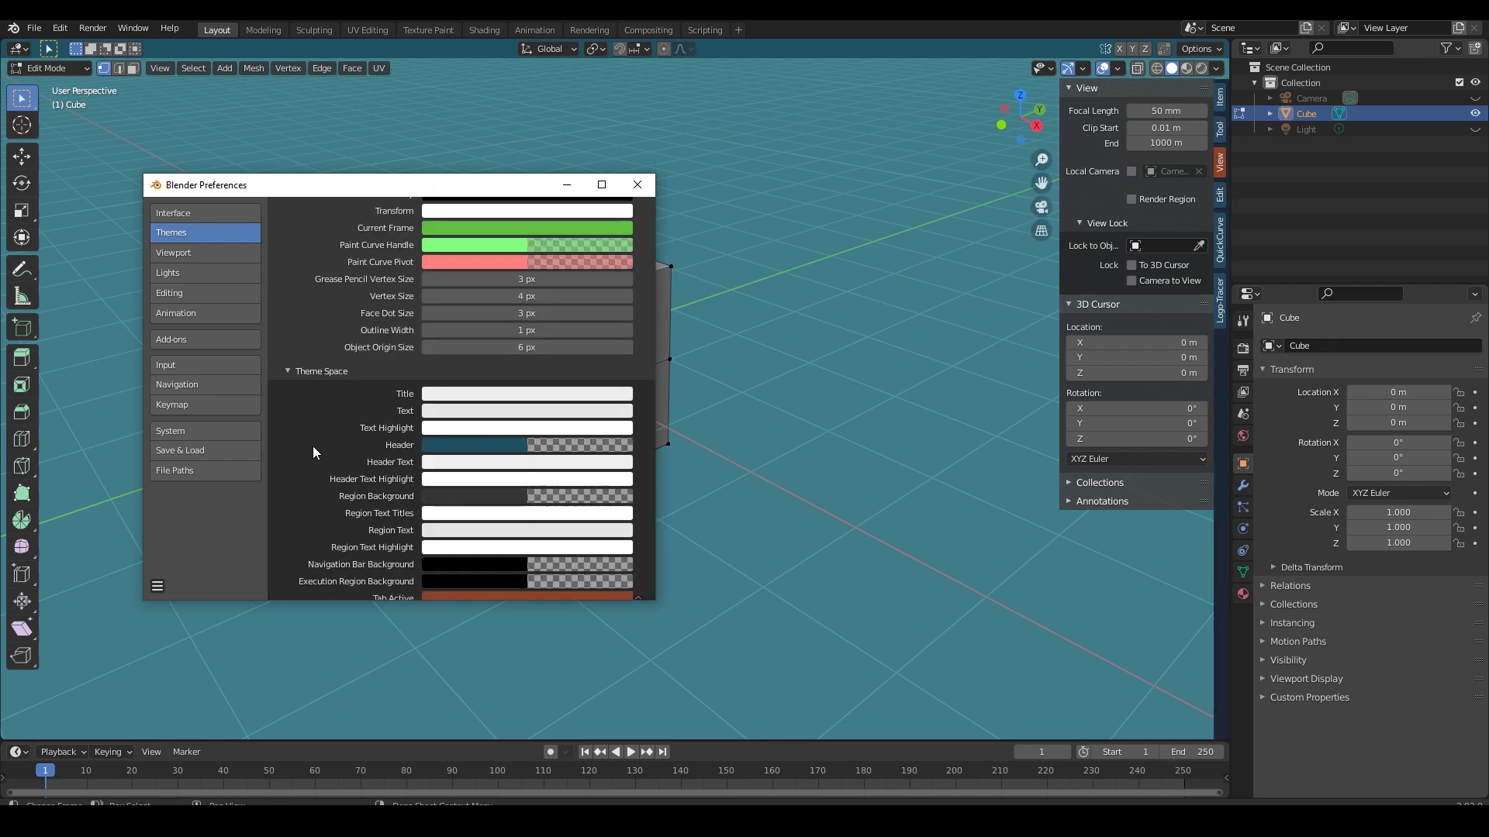
scroll(296, 415, up, 6)
scroll(305, 405, up, 2)
scroll(305, 404, up, 10)
scroll(306, 405, up, 10)
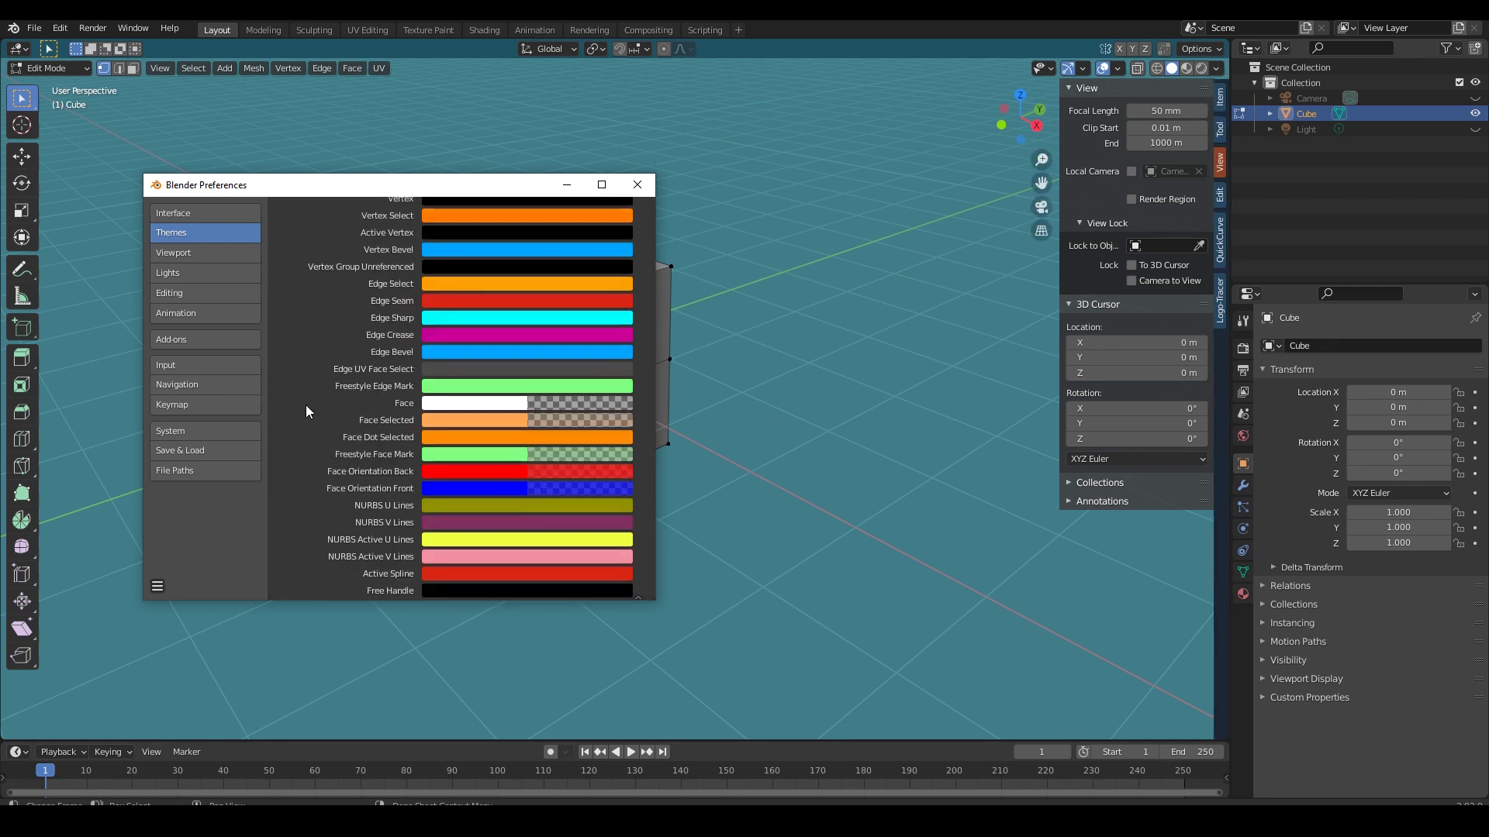
scroll(305, 404, up, 10)
scroll(305, 404, up, 8)
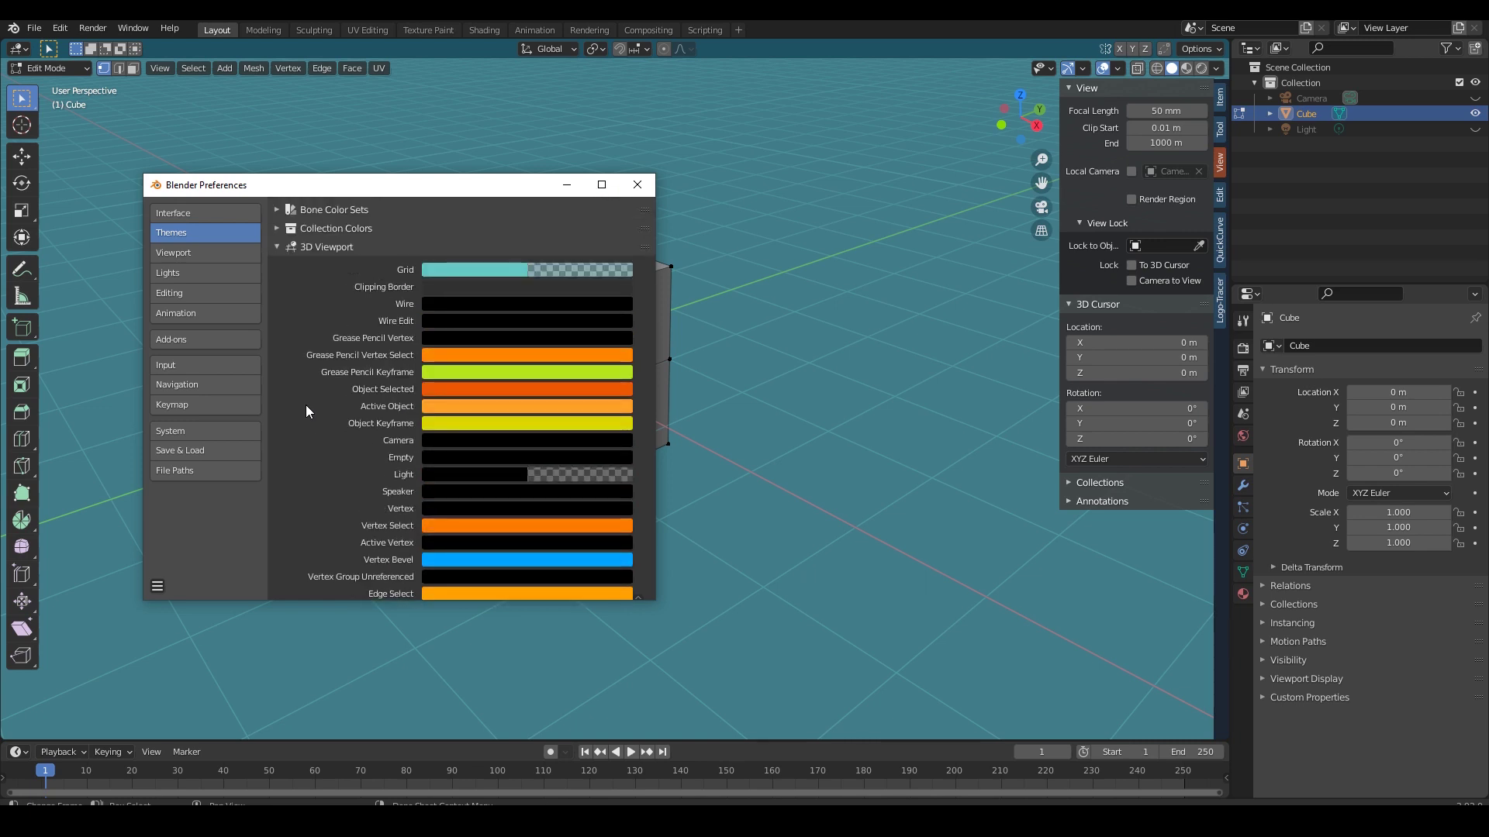
click(444, 287)
drag(620, 411, 620, 312)
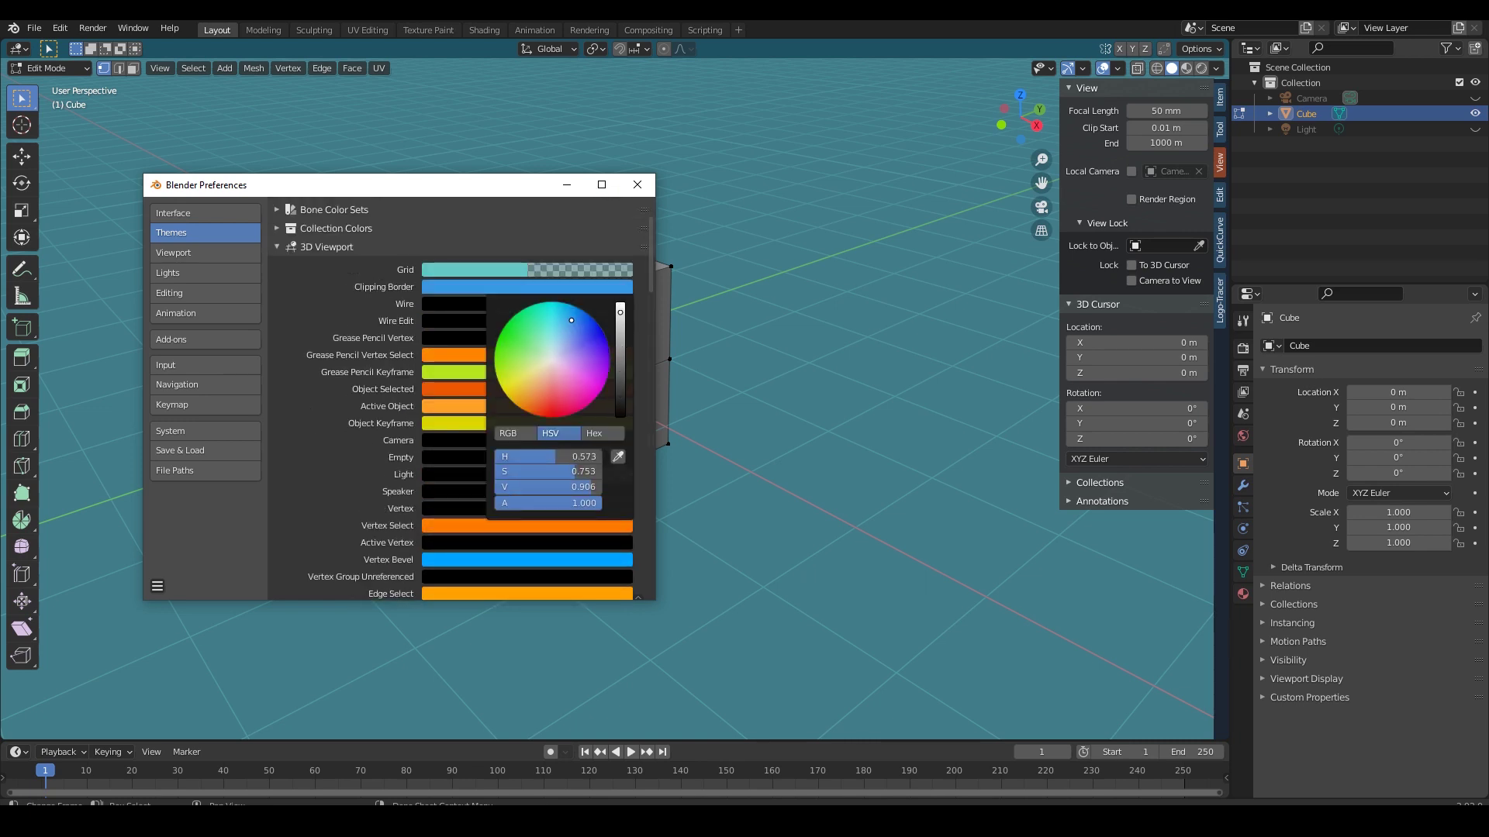
scroll(323, 392, up, 2)
Step: In User Interface > Regular, set Text to cyan and selected text to salmon red
click(291, 314)
click(295, 234)
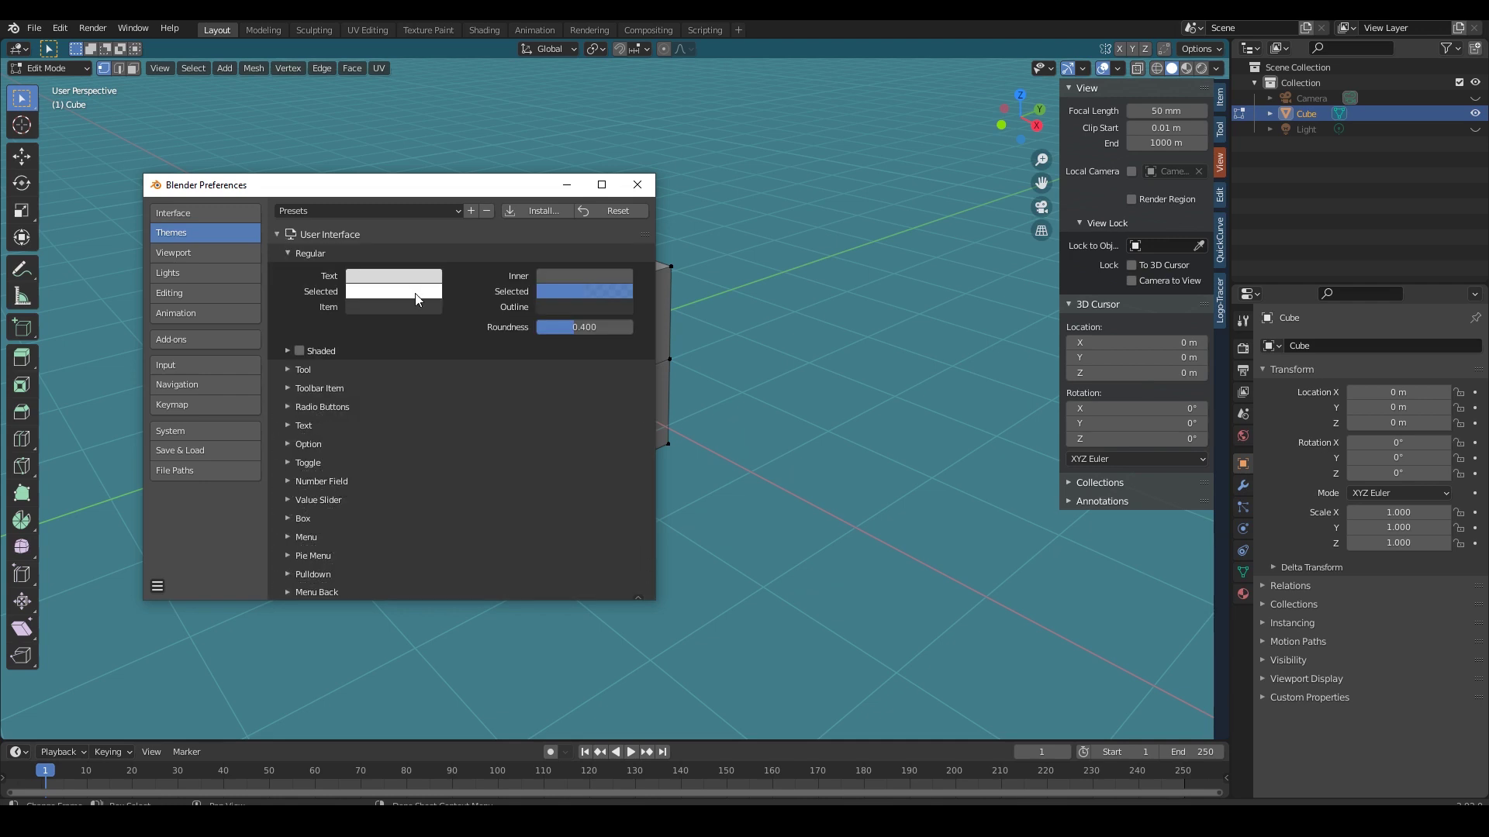
click(392, 277)
drag(411, 310, 419, 293)
click(397, 299)
drag(403, 364, 405, 404)
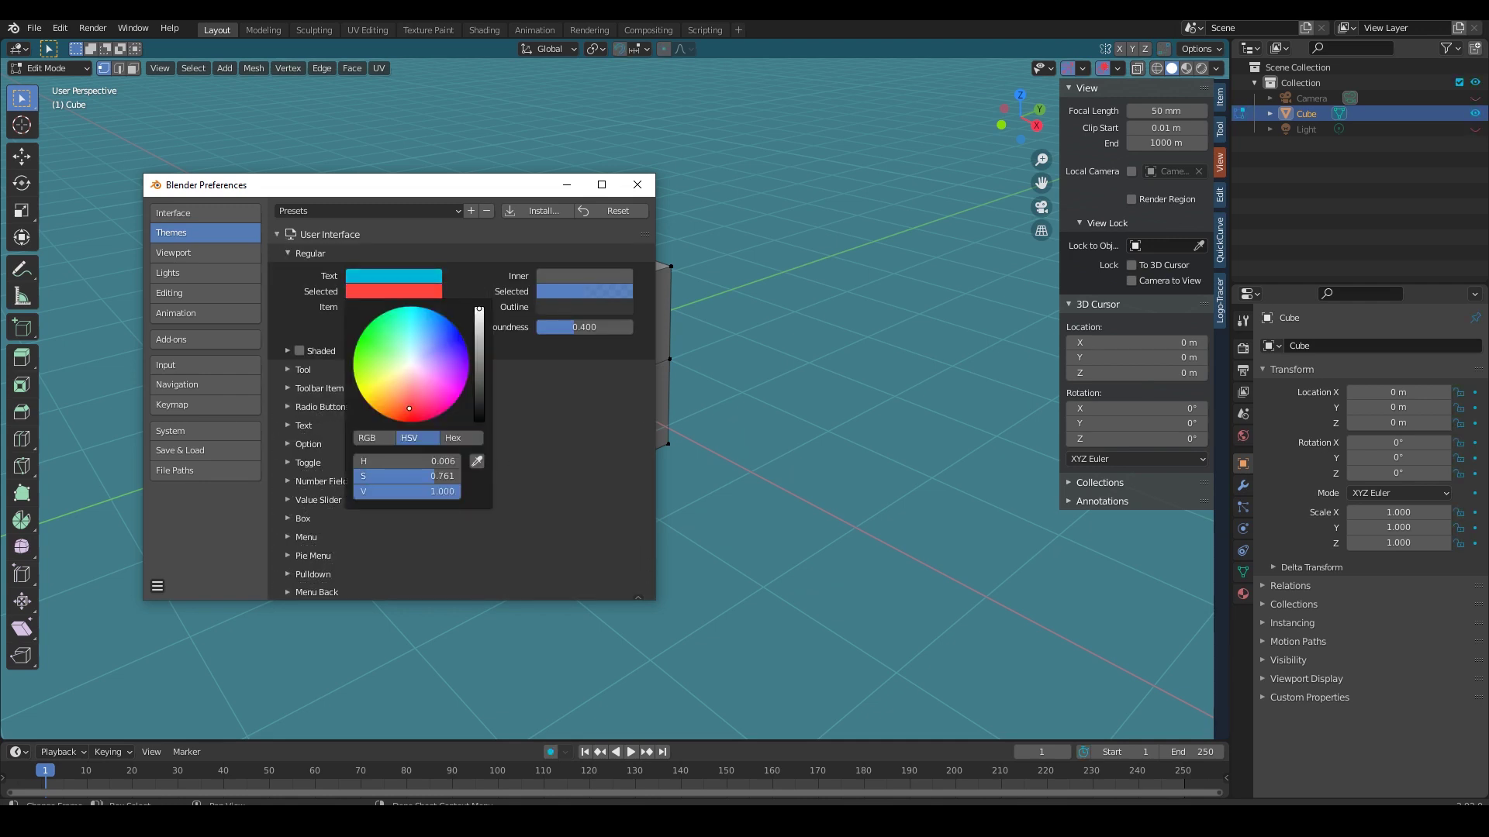
Step: Give the Regular Inner fill a bright teal and pick red for the selected fill
click(569, 277)
drag(552, 348, 564, 309)
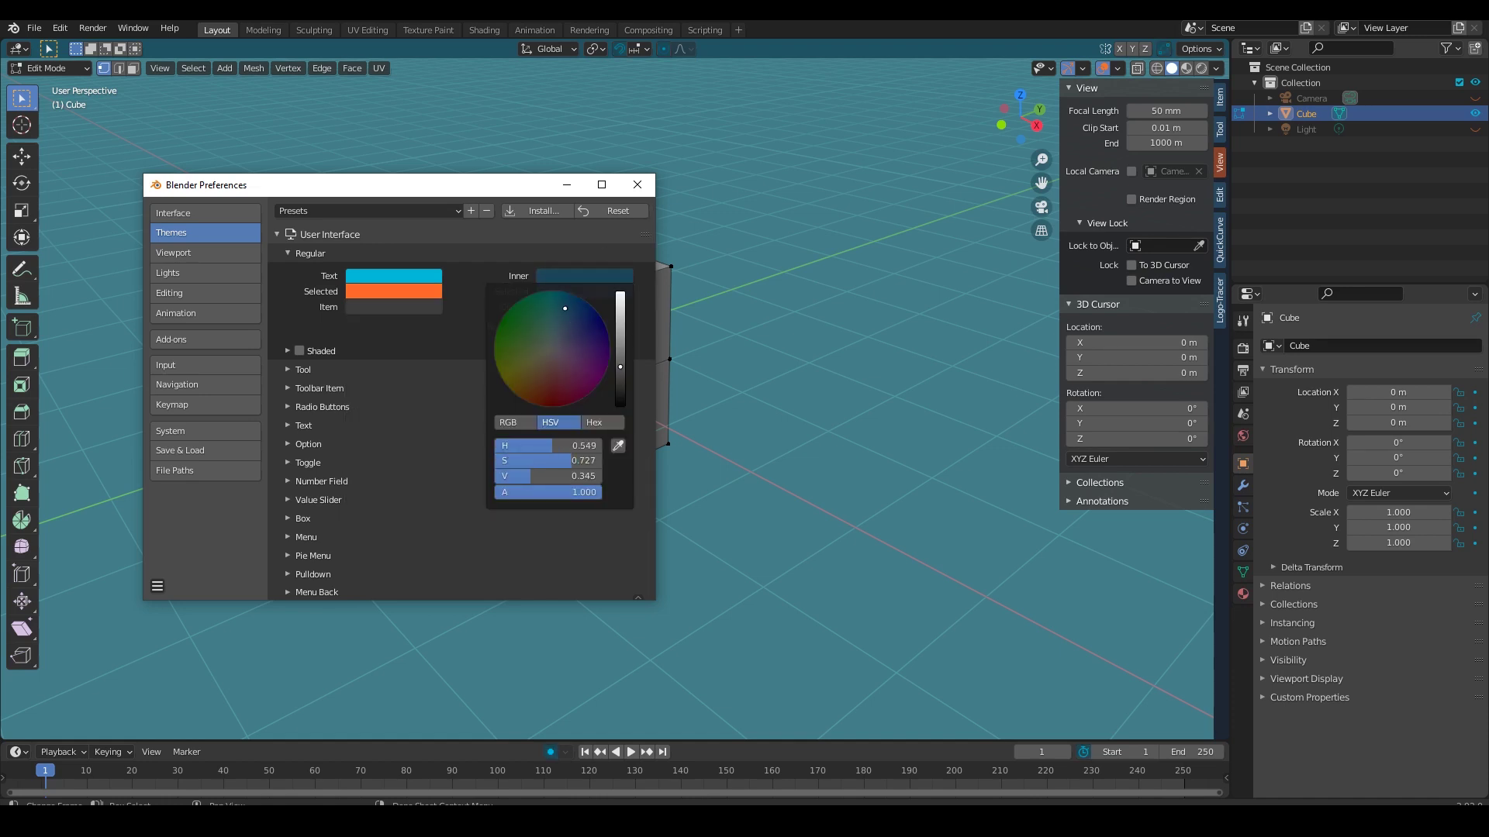
drag(620, 367, 620, 351)
mouse_move(556, 310)
mouse_down()
mouse_move(537, 314)
mouse_move(554, 399)
mouse_up()
click(584, 291)
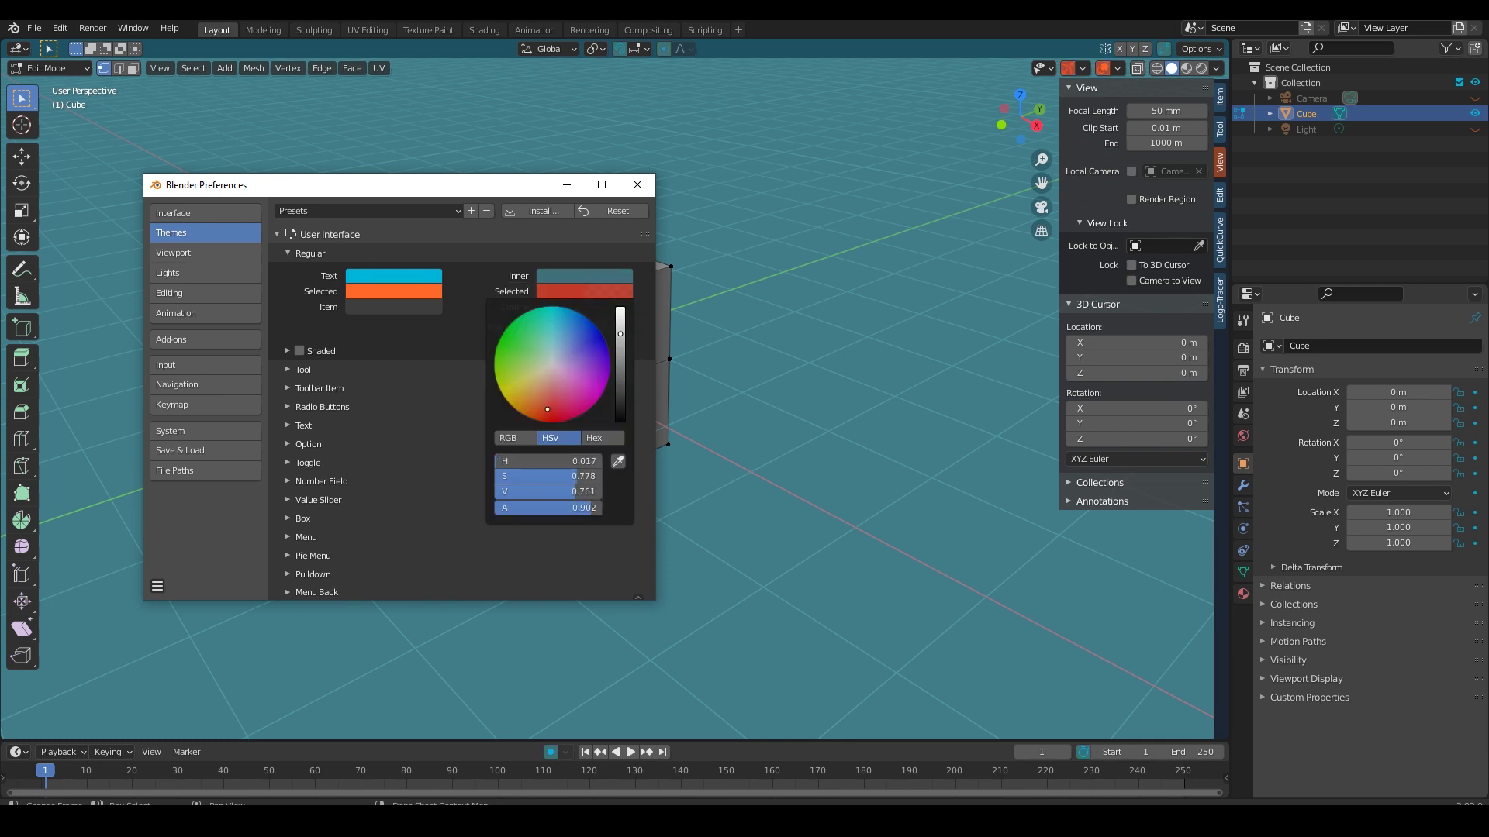
Step: Reopen Preferences, retry Regular selected text as pinkish red and selected fill as orange
click(619, 50)
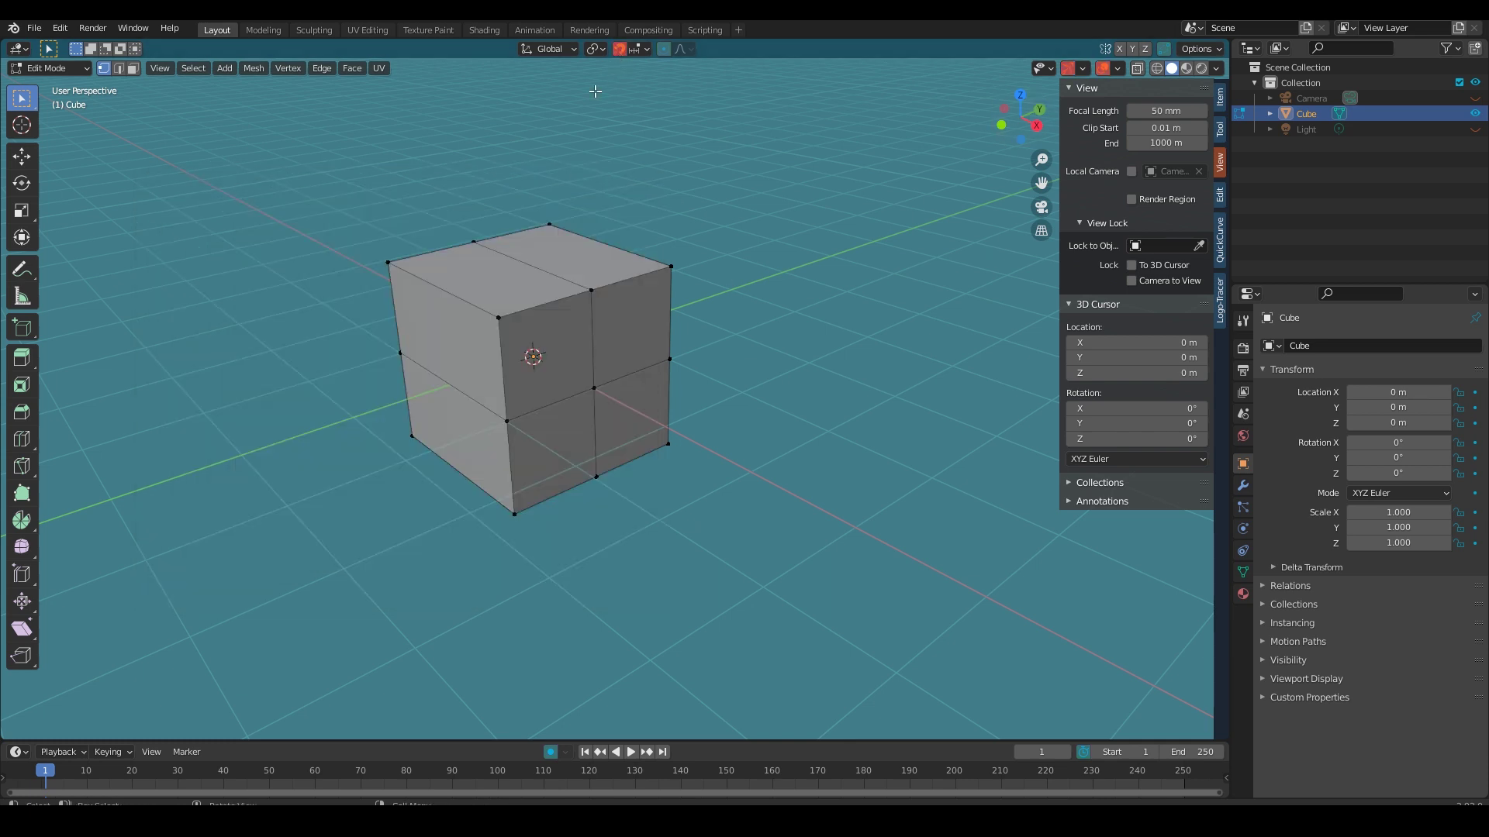
click(59, 28)
click(101, 256)
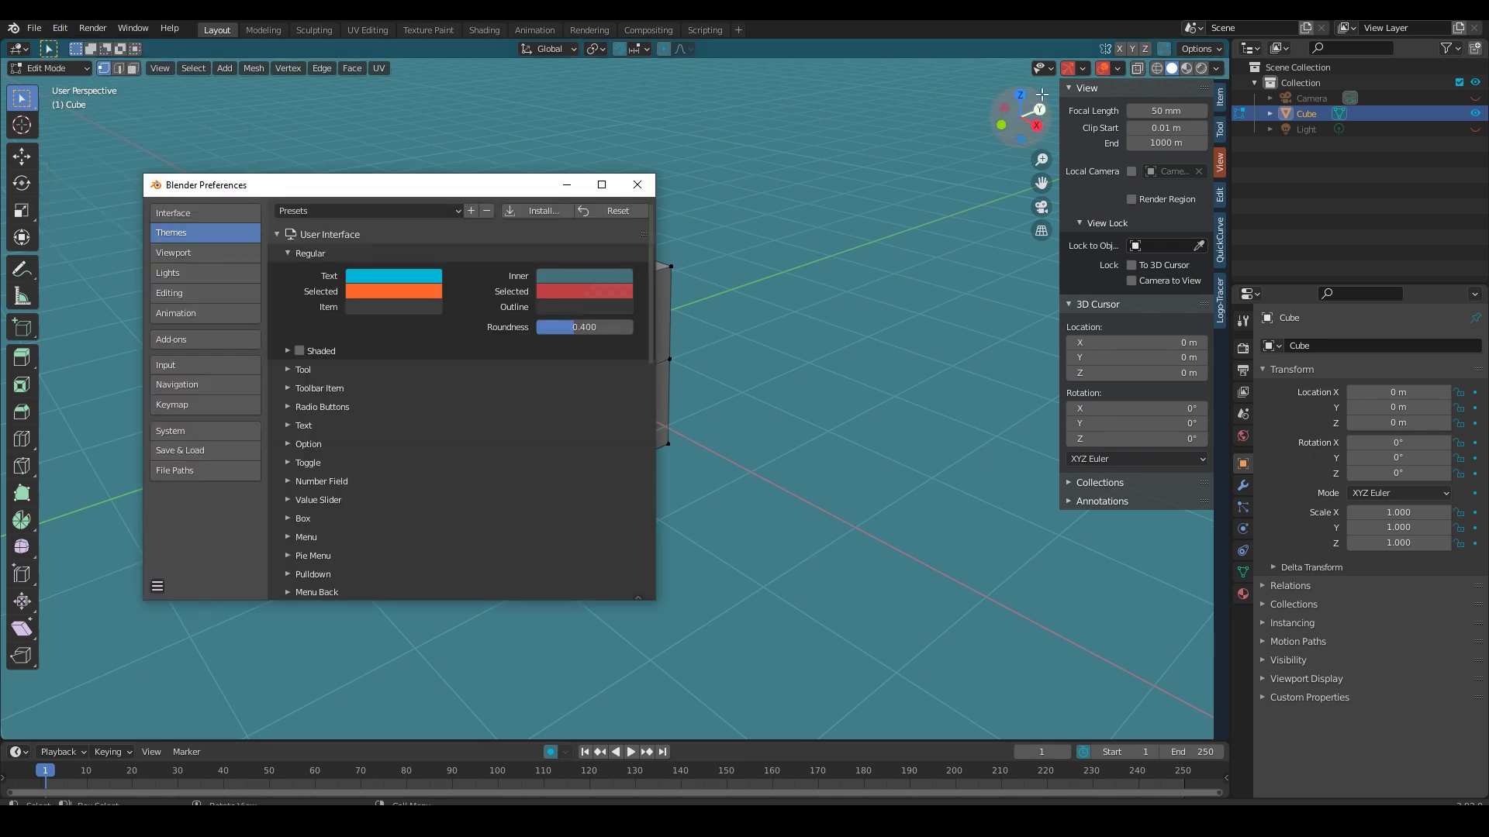
click(396, 291)
drag(416, 359, 406, 411)
click(569, 290)
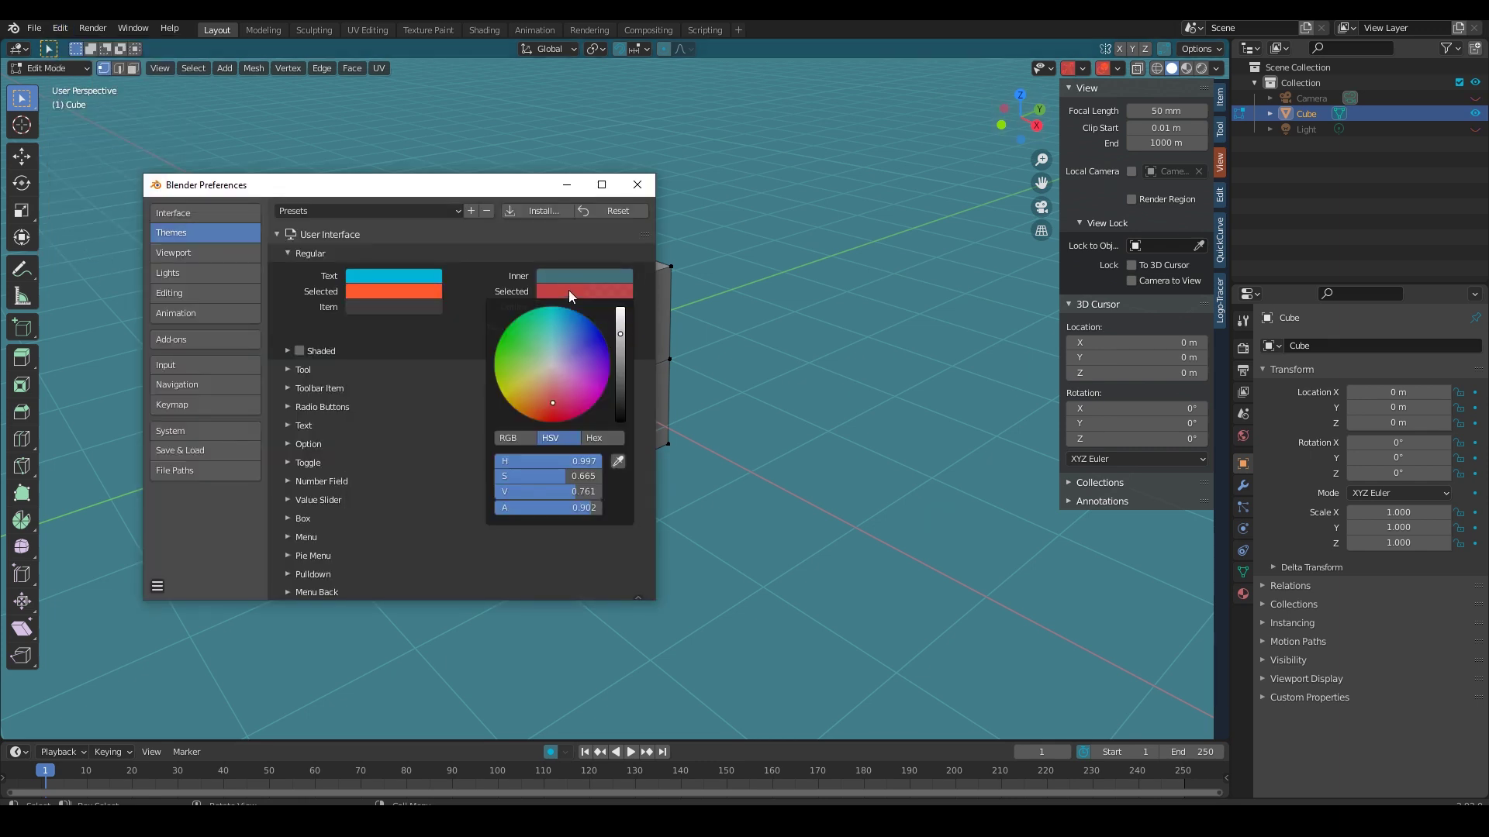
mouse_move(542, 387)
mouse_down()
mouse_move(522, 410)
mouse_move(549, 404)
mouse_up()
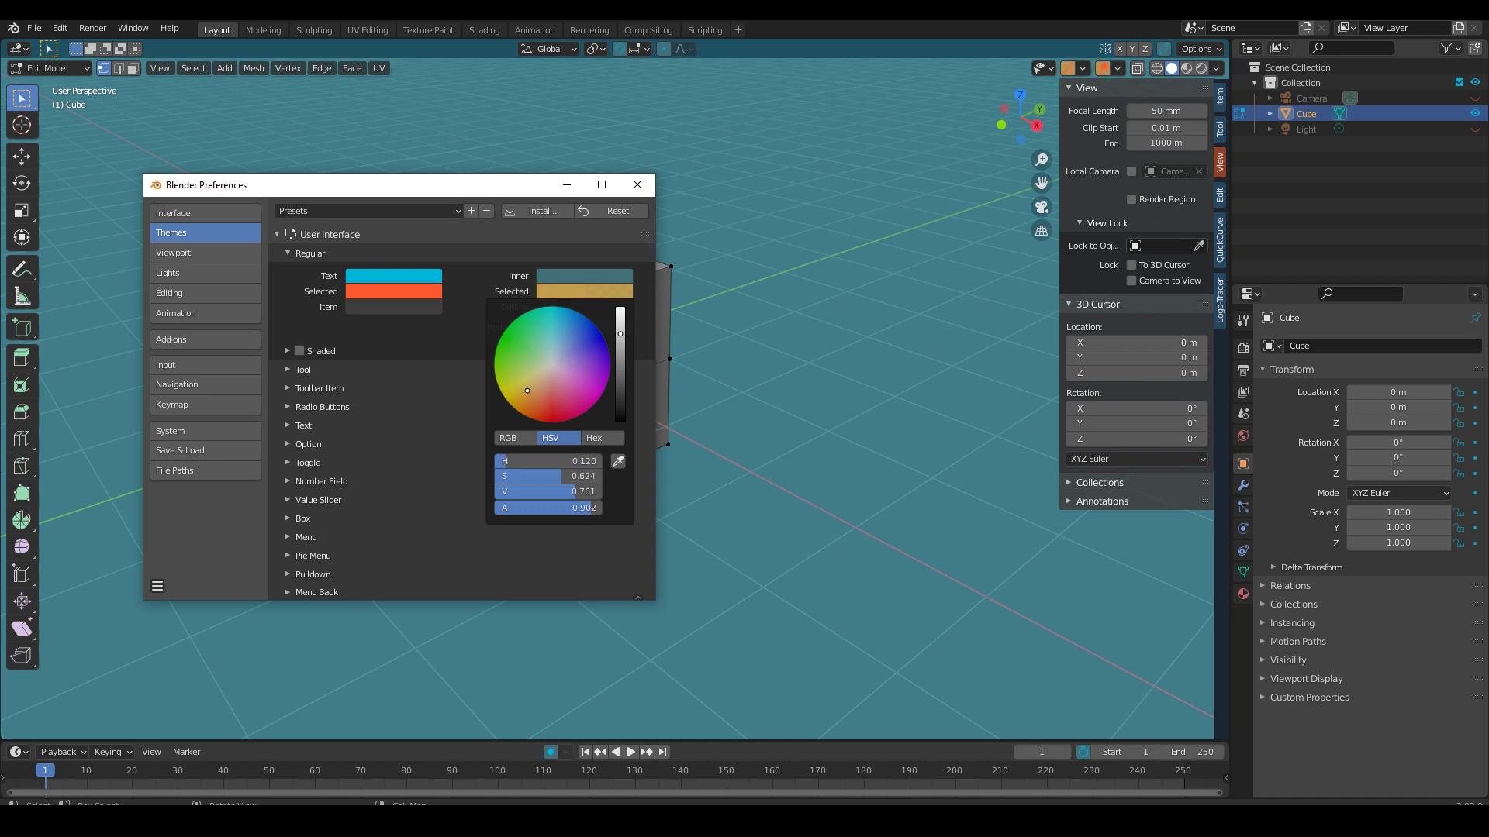
Step: Change the Regular selected text to yellow-orange, then reopen the theme preferences
click(405, 293)
drag(405, 403, 394, 408)
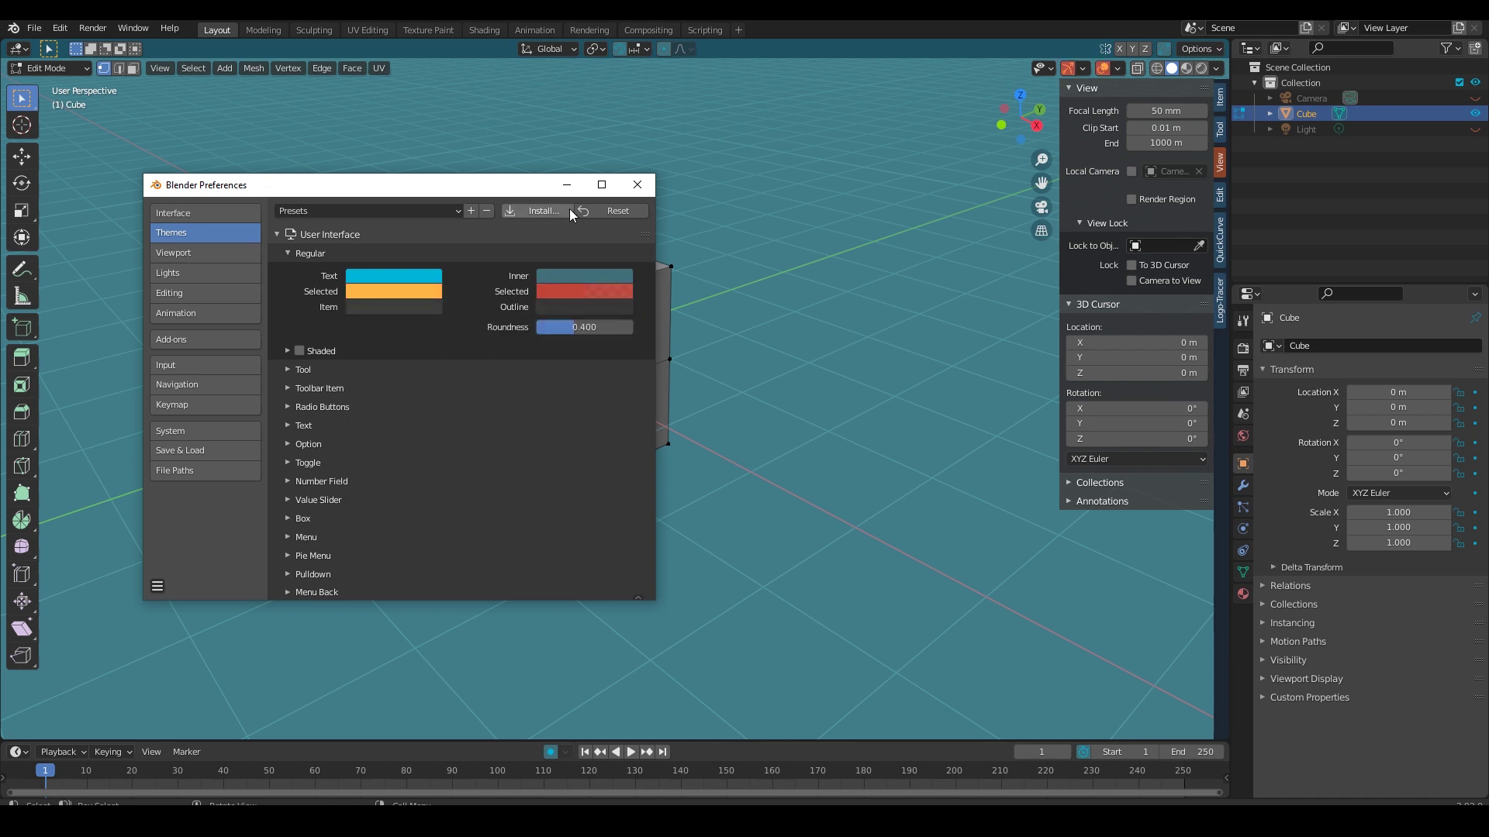
click(619, 59)
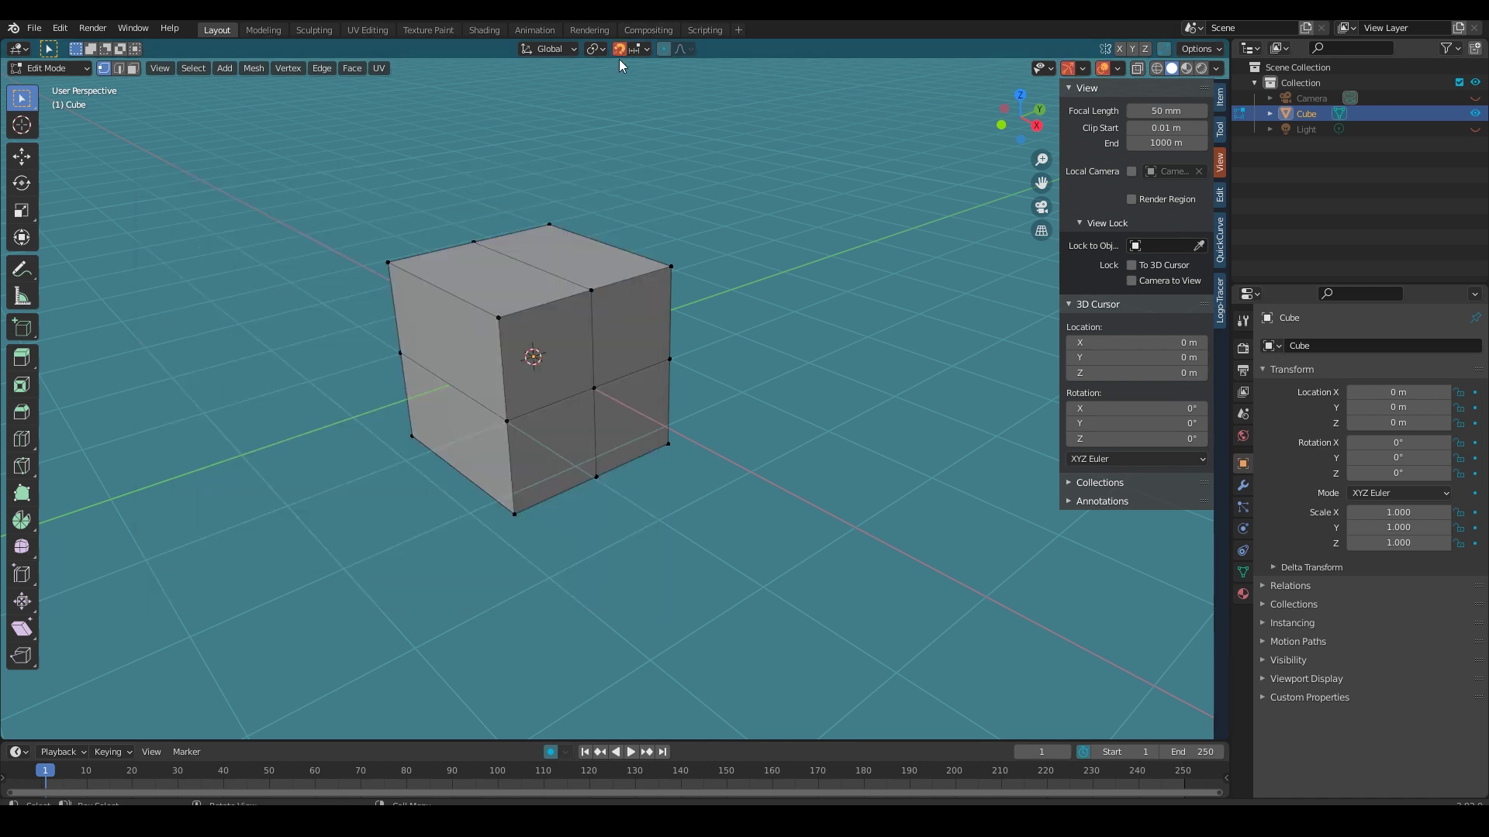
click(59, 28)
click(93, 251)
Step: Move the Preferences window and inspect the Tool widget colours, cancelling a pink trial
drag(506, 187, 579, 131)
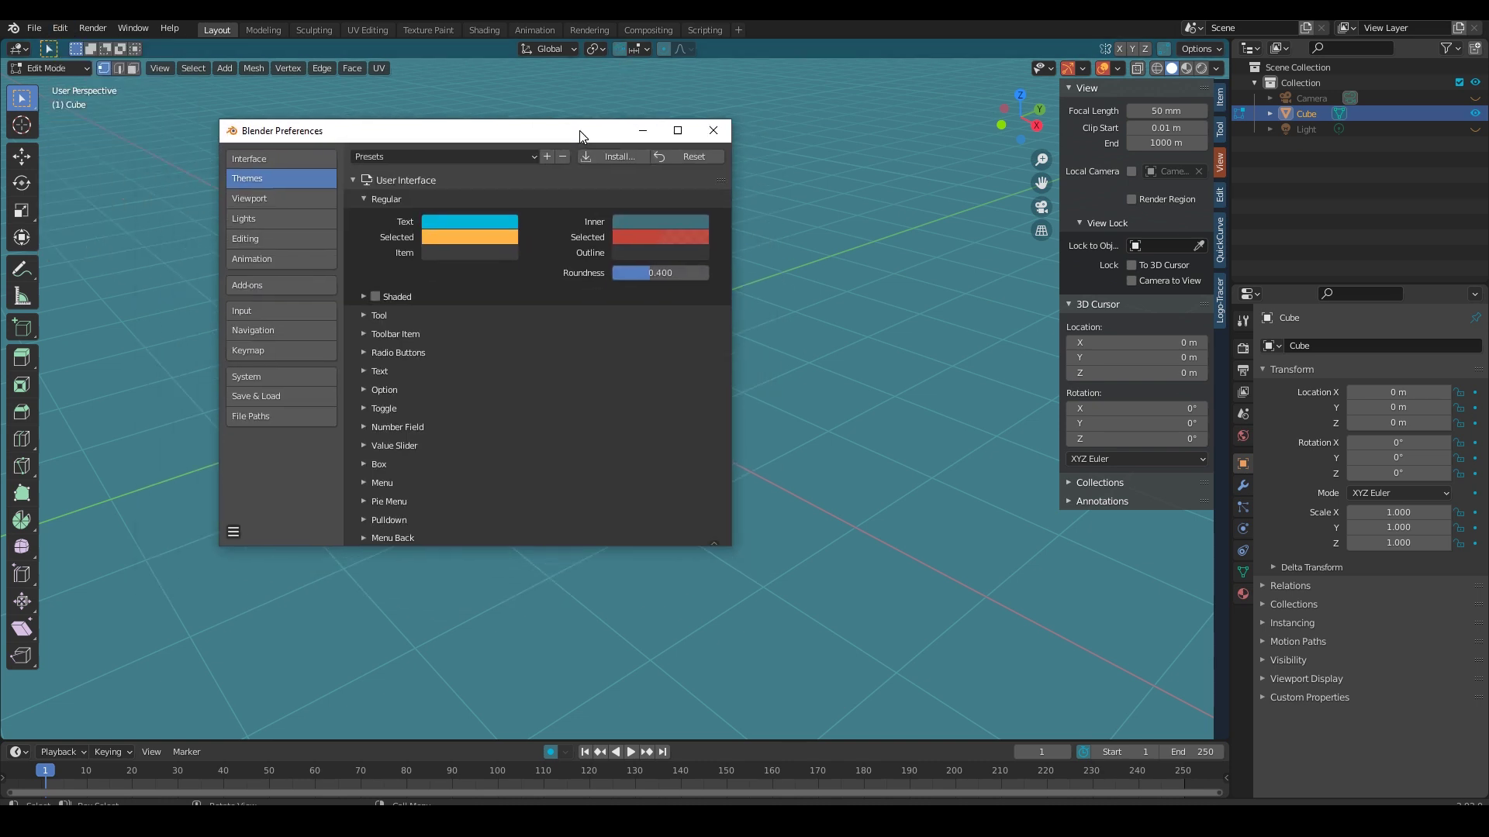
click(360, 313)
click(654, 336)
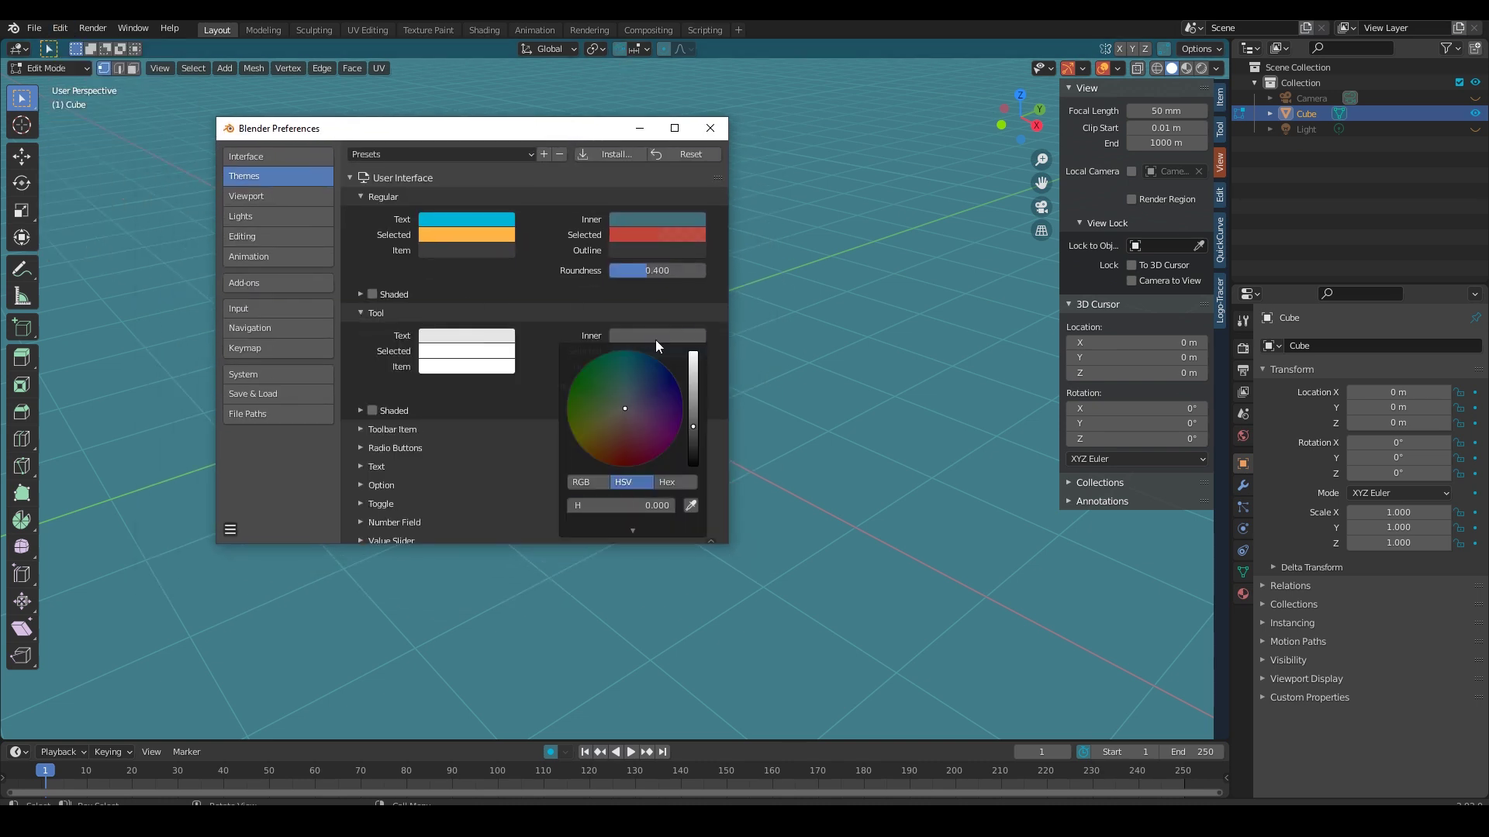
click(452, 353)
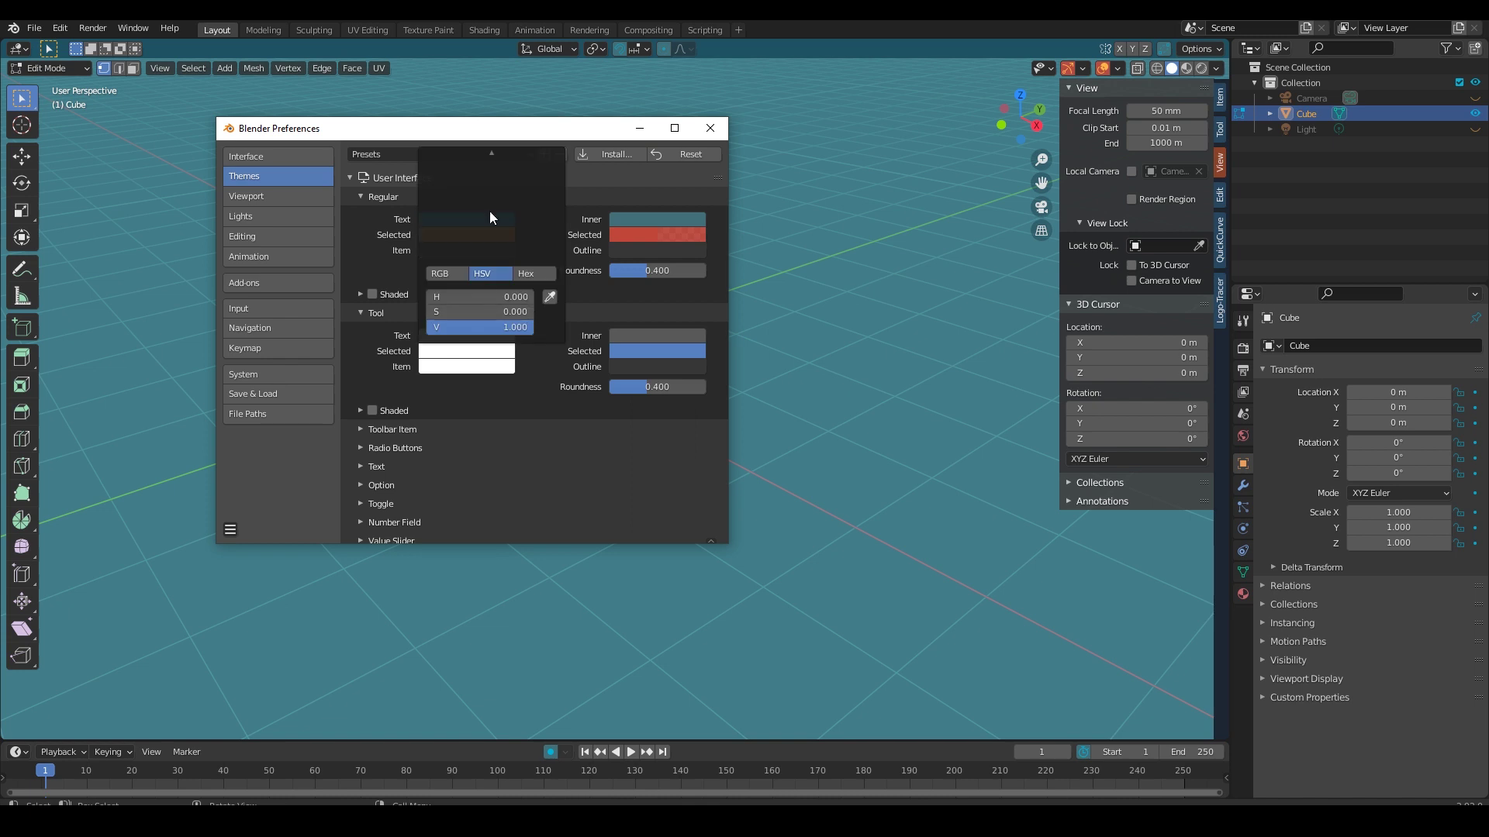
drag(490, 211, 490, 243)
key(Escape)
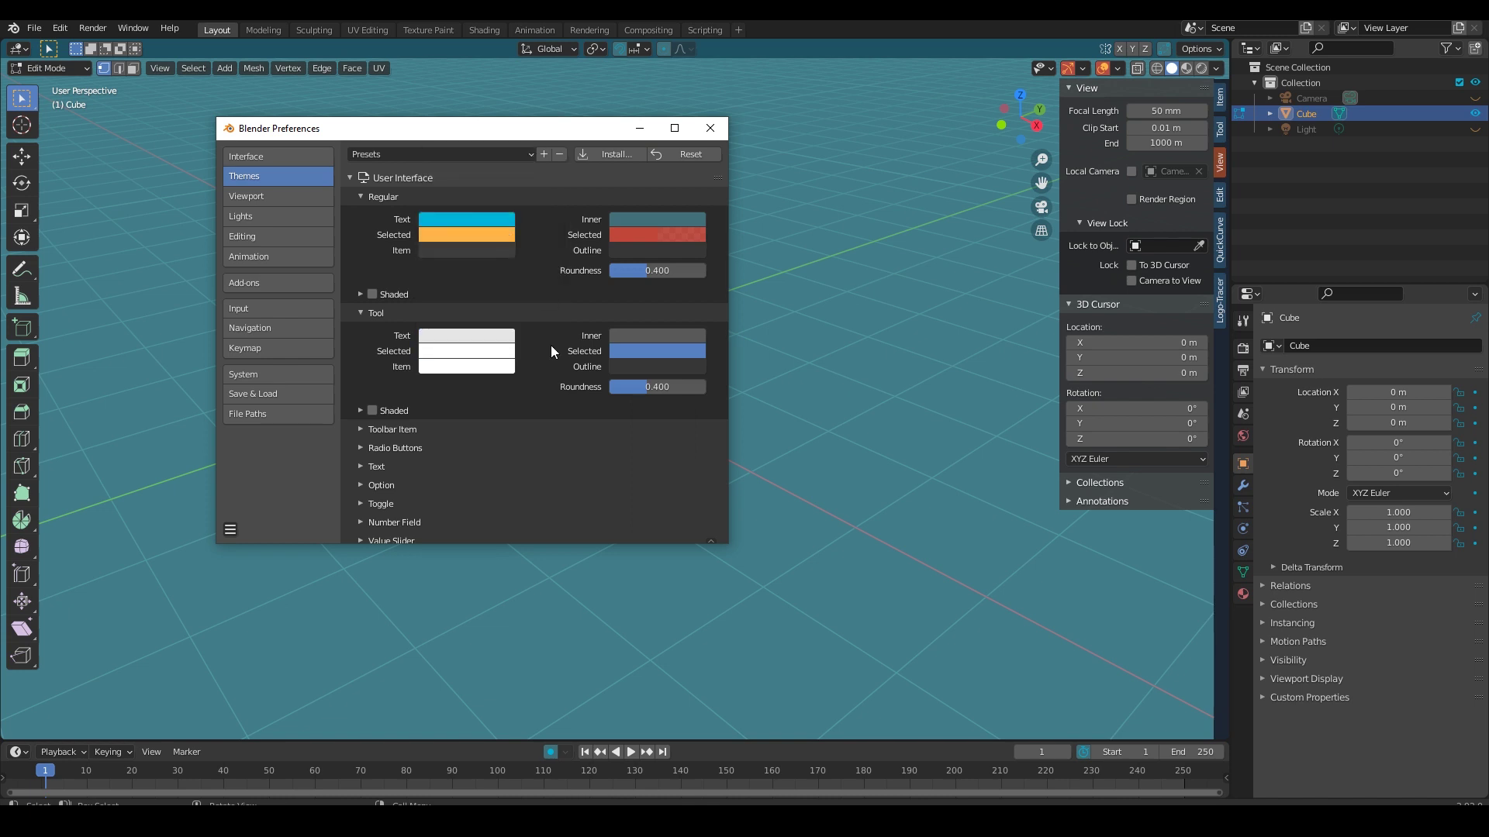
click(640, 351)
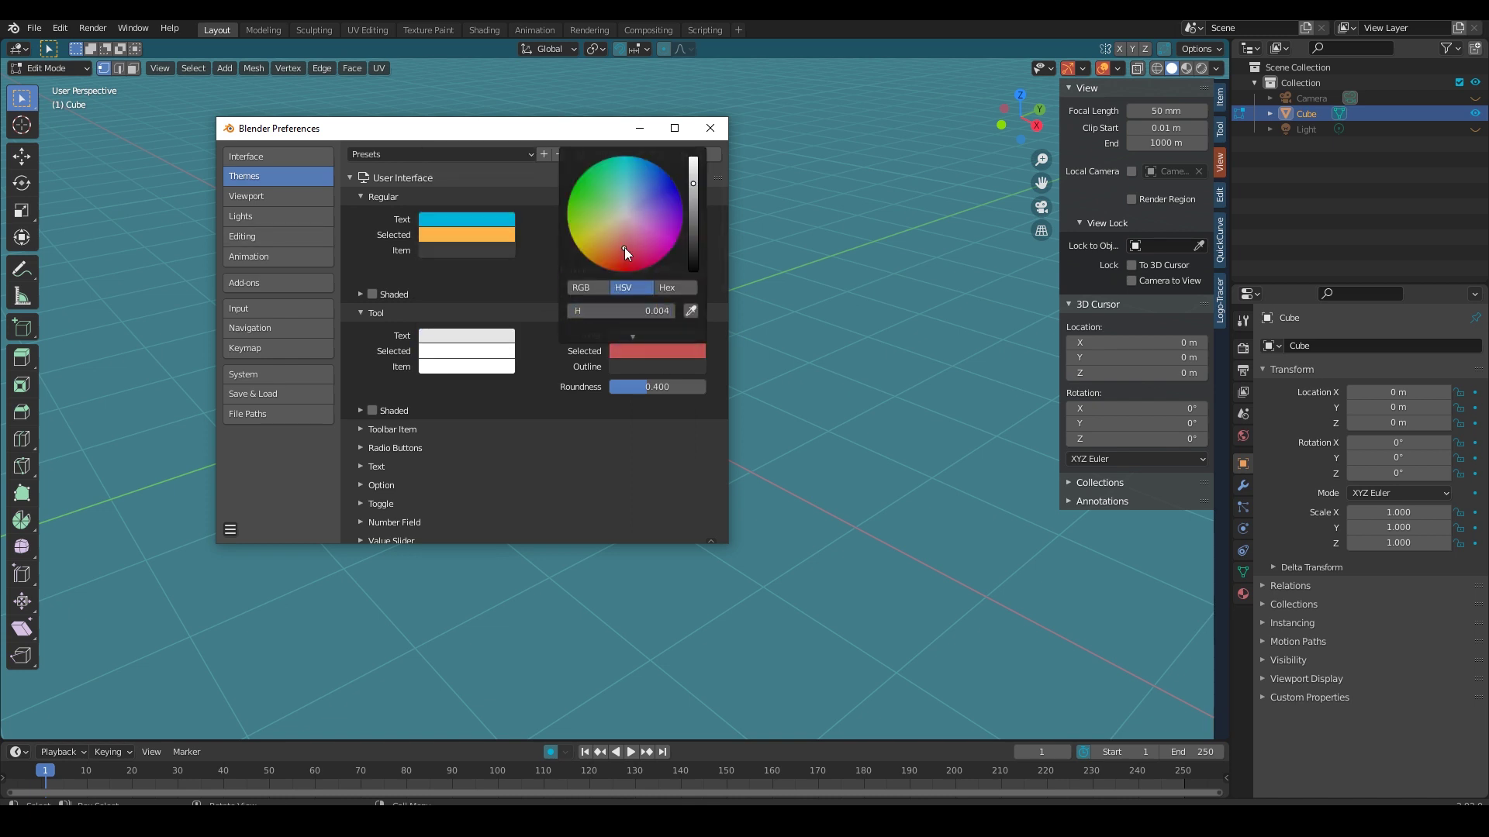
Step: Set the Toolbar Item Inner colour to teal with Alpha 0
click(362, 436)
scroll(373, 357, down, 4)
click(640, 329)
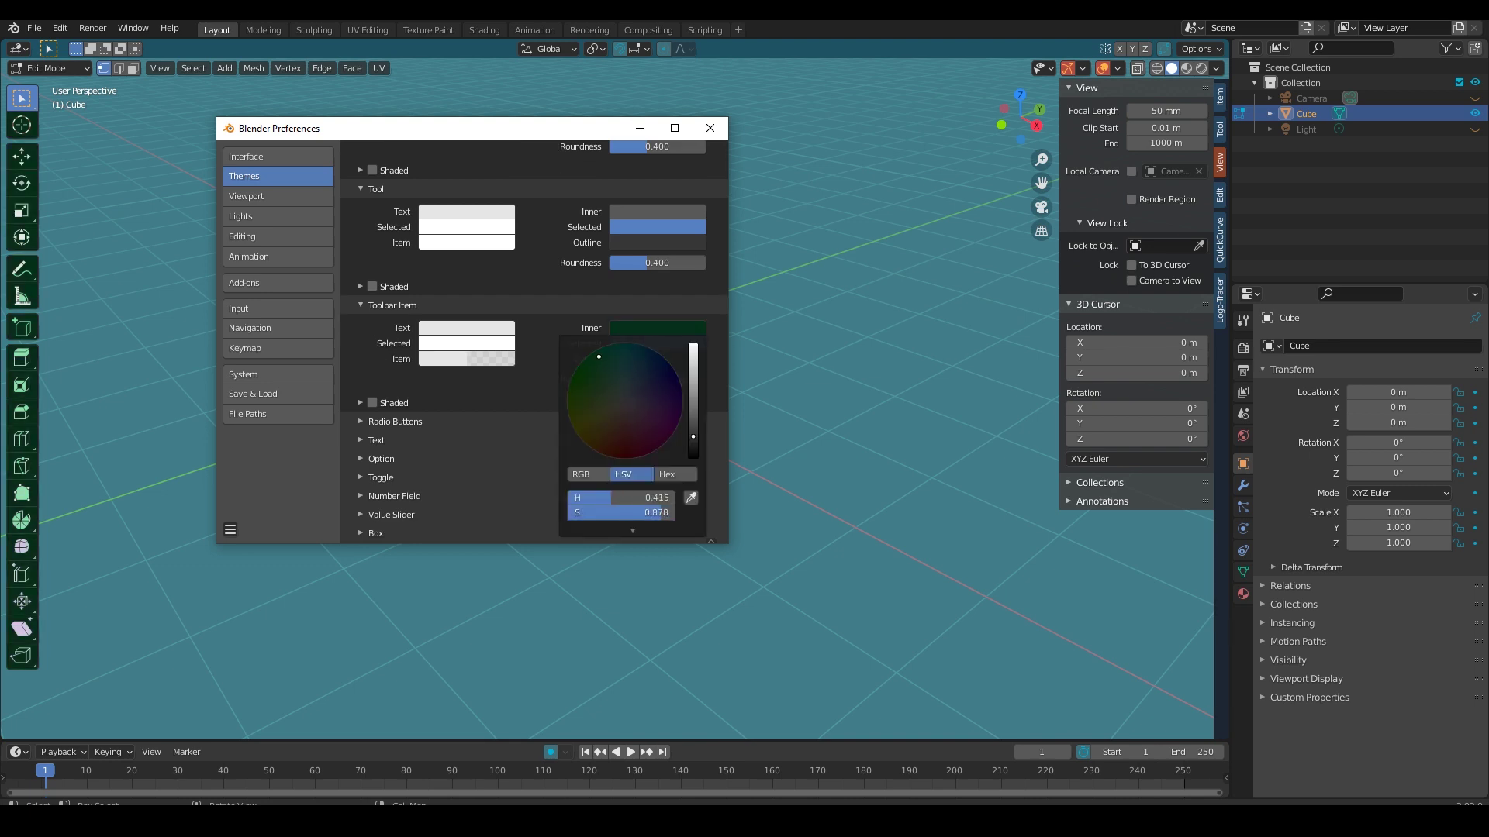
drag(693, 437, 693, 380)
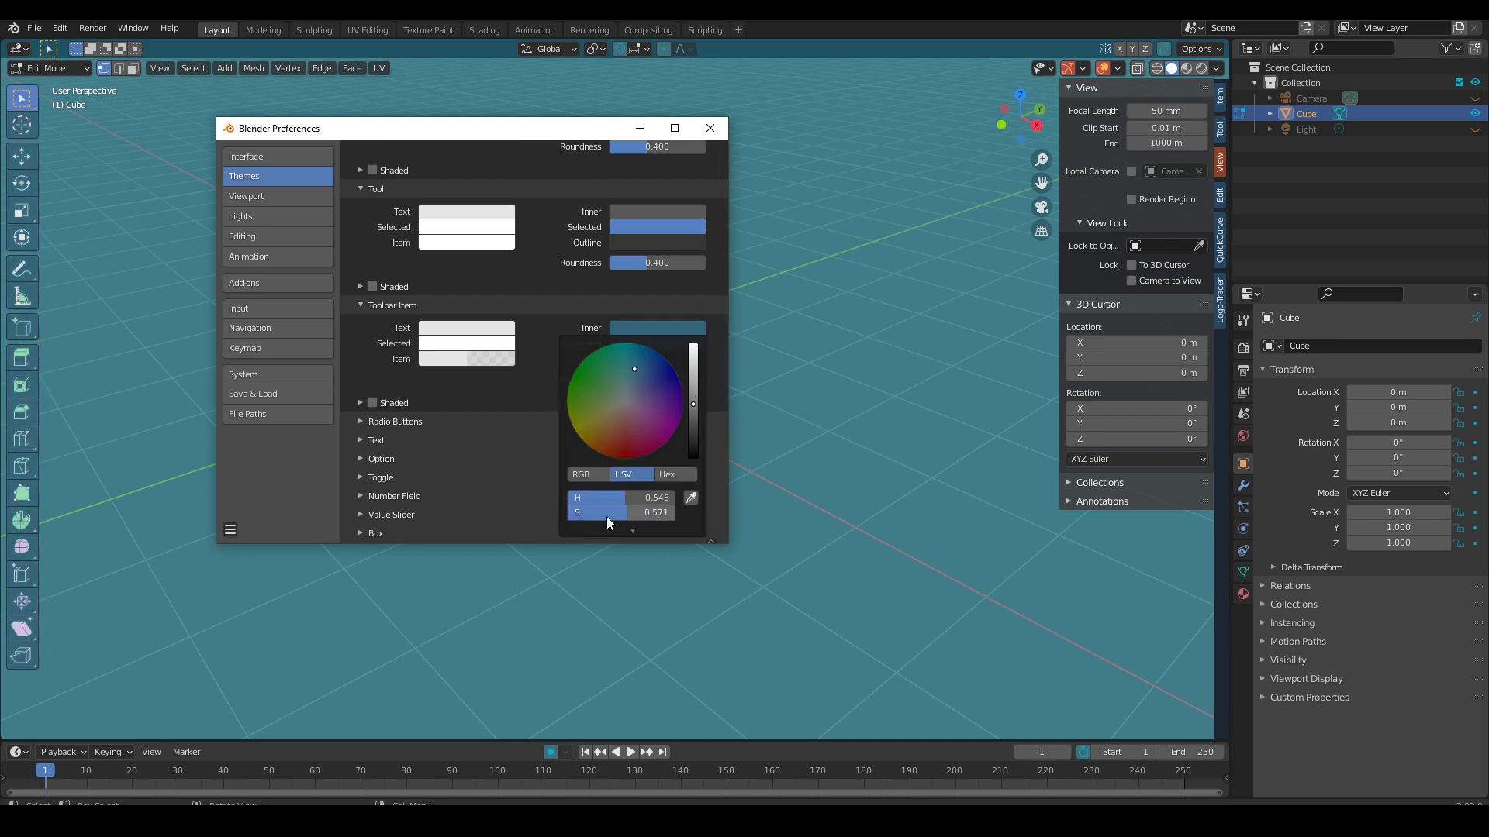
scroll(606, 516, down, 2)
drag(620, 520, 573, 521)
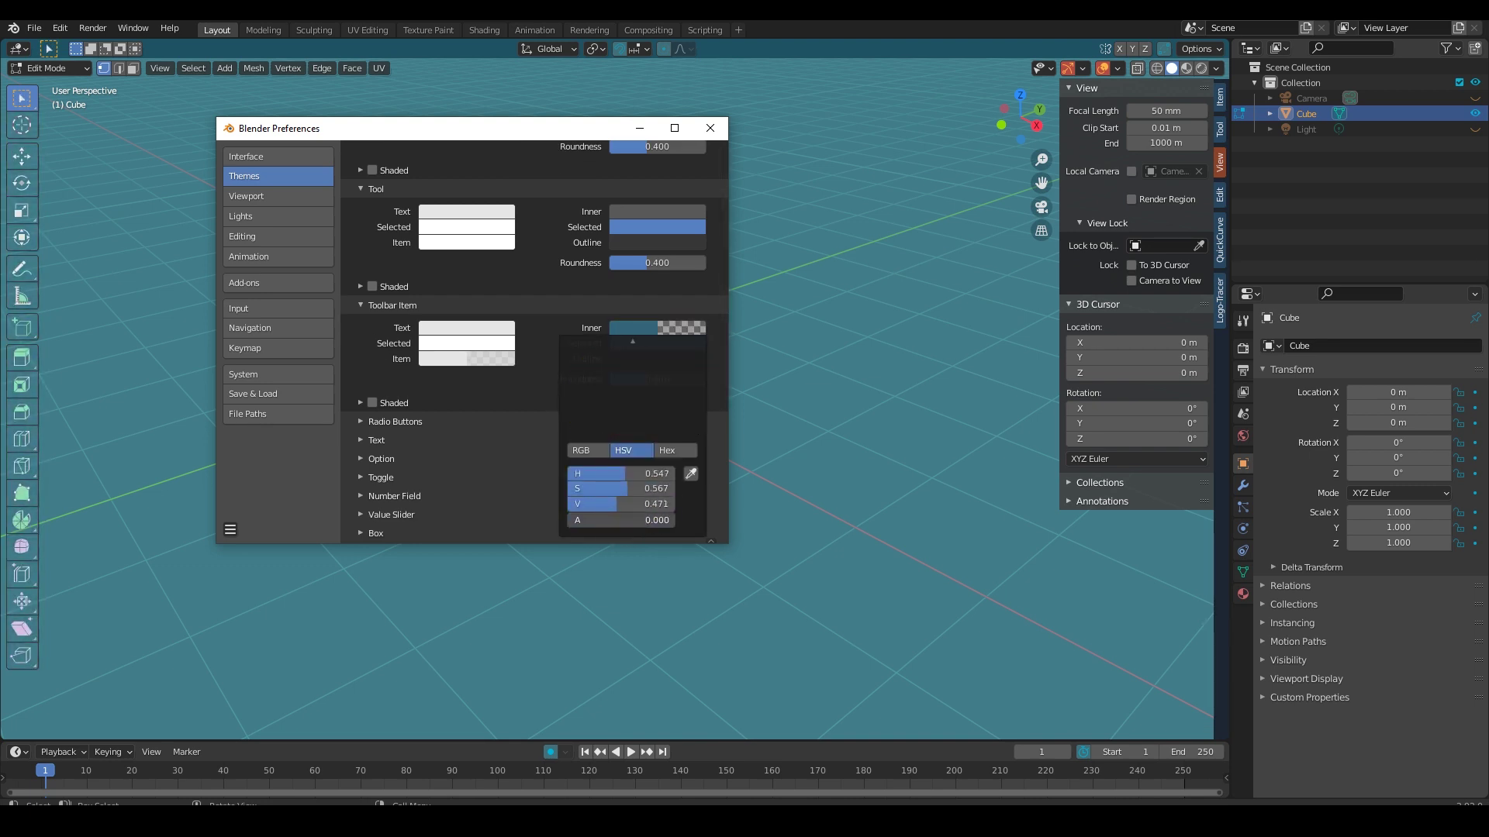
Step: Adjust the brightness of the Toolbar Item selected colour, checking its RGB values
click(661, 344)
drag(661, 335, 666, 335)
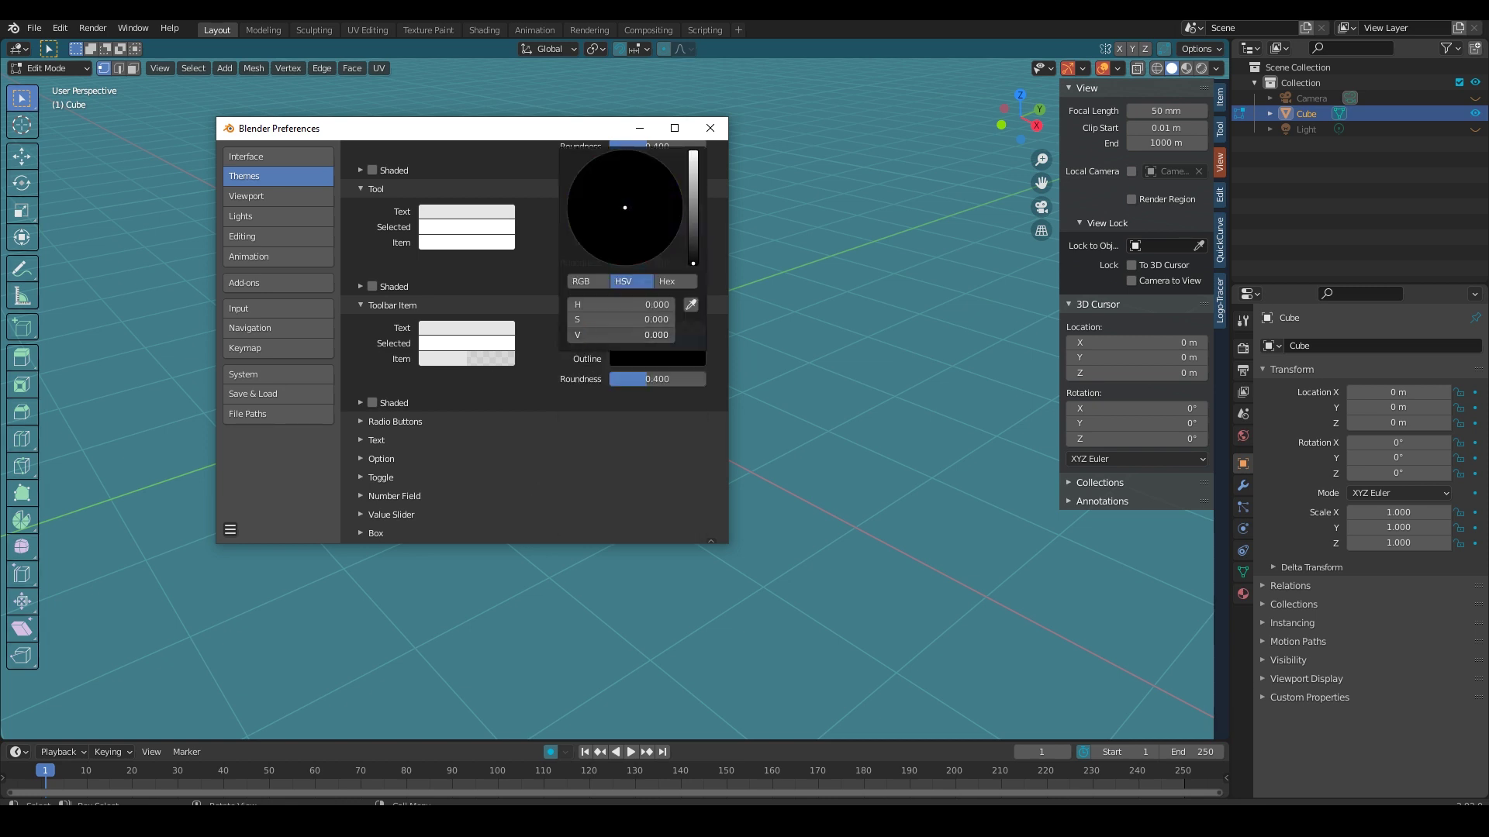
click(581, 283)
mouse_move(620, 335)
mouse_down()
mouse_move(578, 335)
mouse_move(667, 335)
mouse_up()
Step: Preview the theme, then reopen Preferences and darken the Toolbar Item outline to black
click(710, 127)
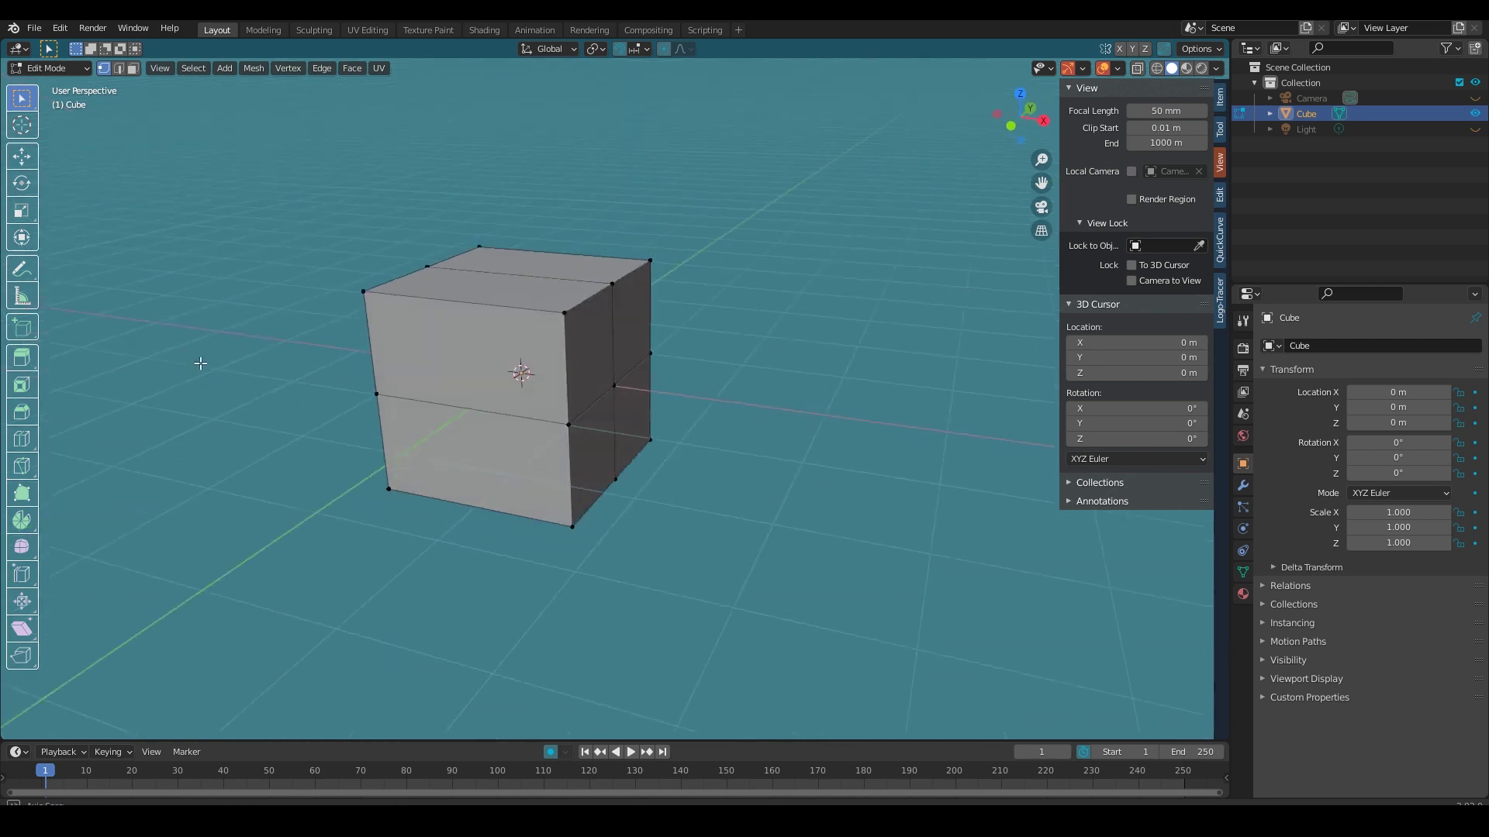
click(59, 28)
click(78, 249)
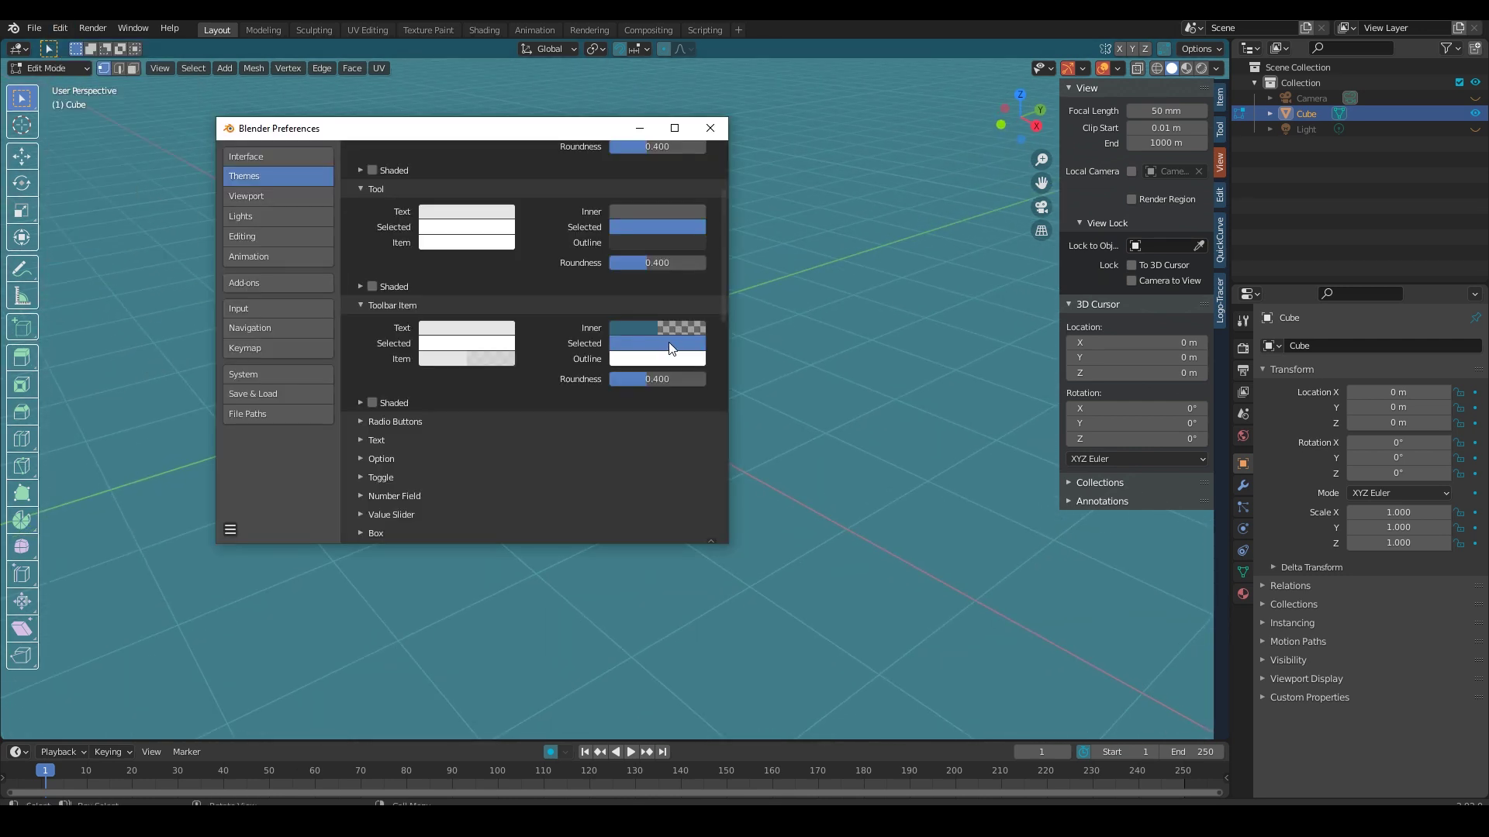
click(655, 365)
drag(633, 335, 582, 335)
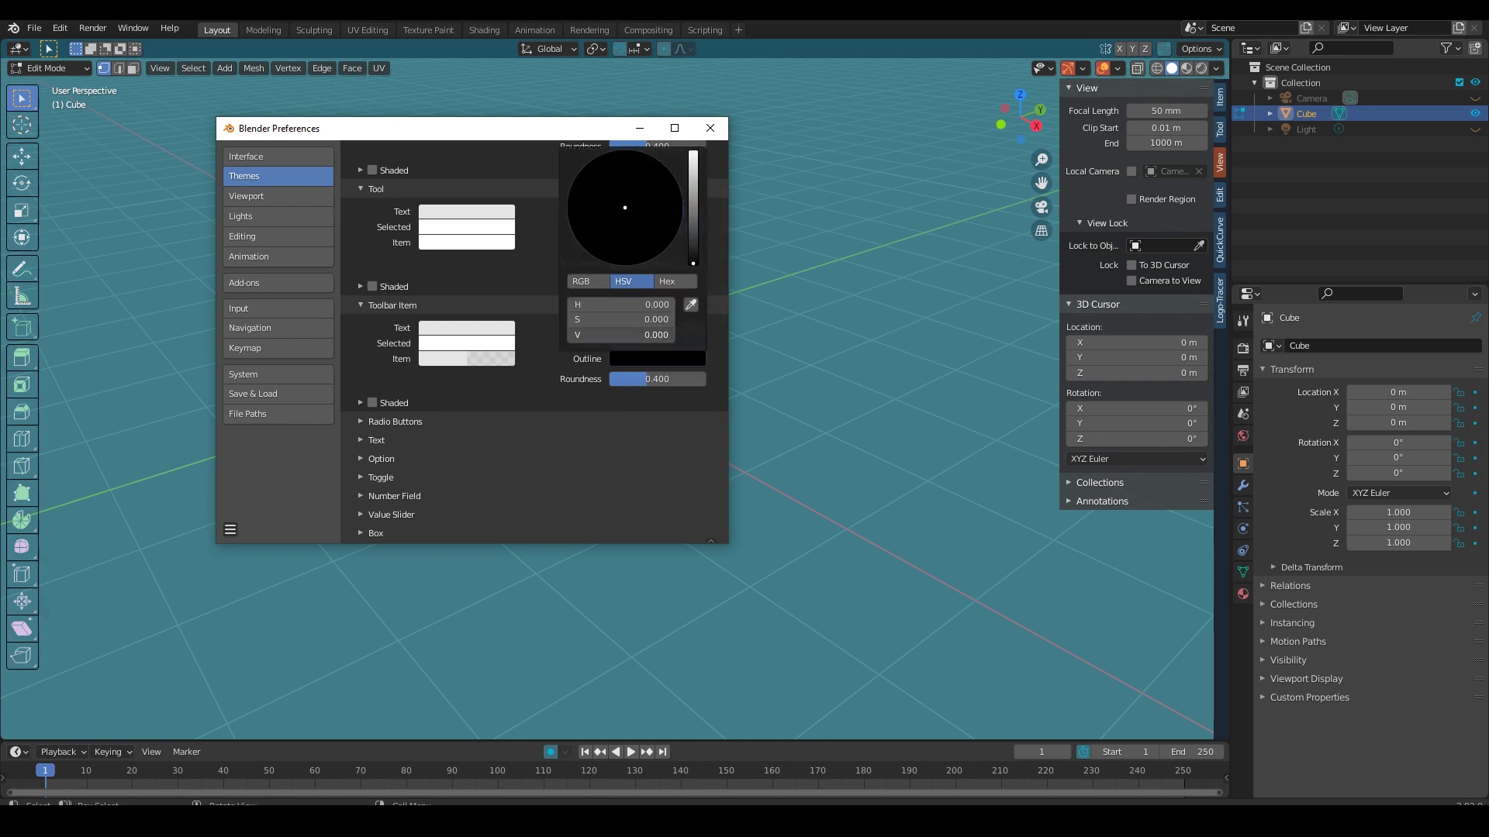
Step: Make the Toolbar Item item and inner colours opaque and brighten the inner colour
click(473, 358)
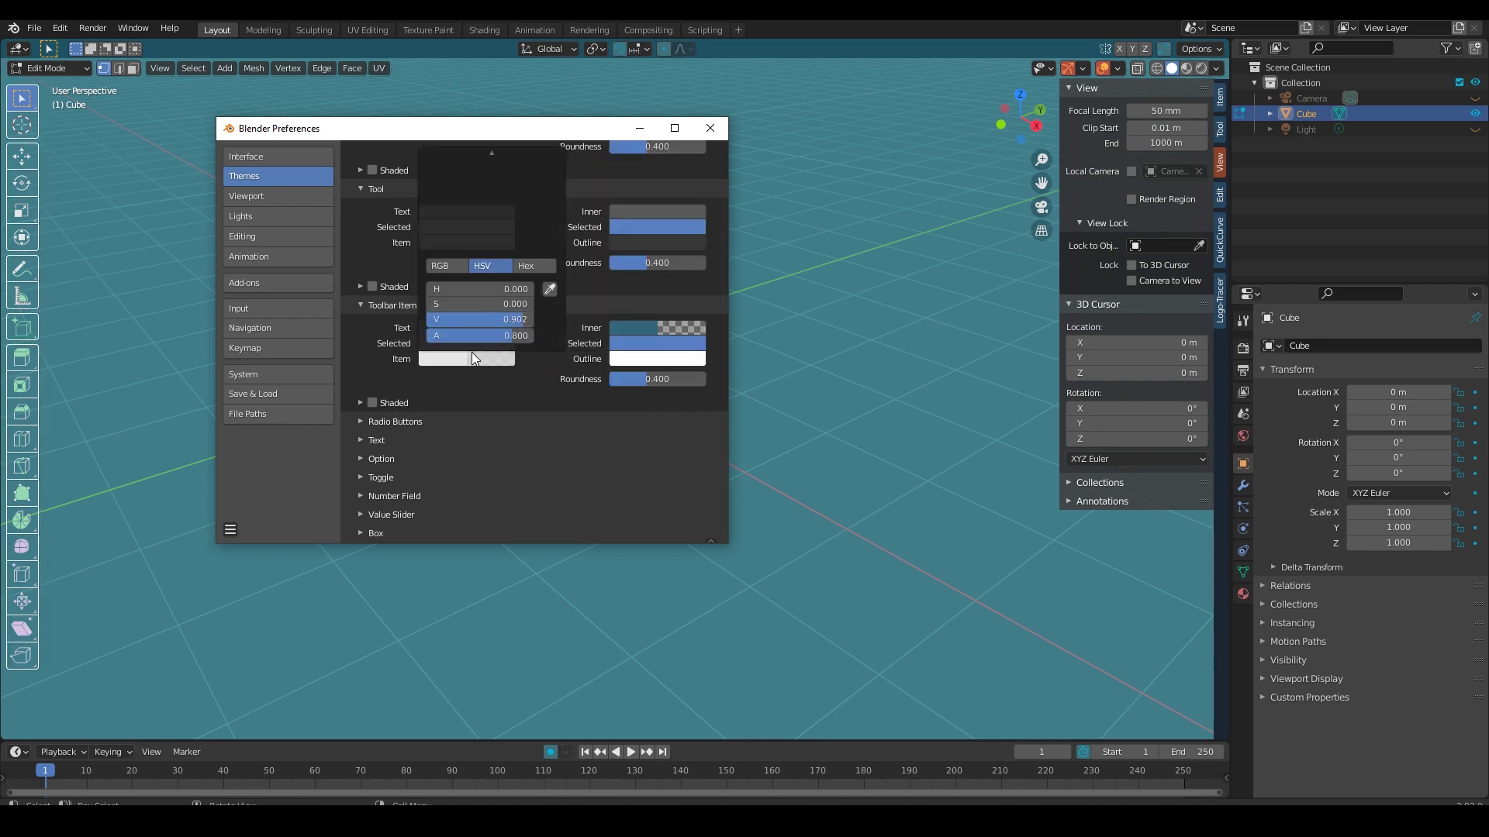
drag(480, 334, 535, 335)
click(627, 327)
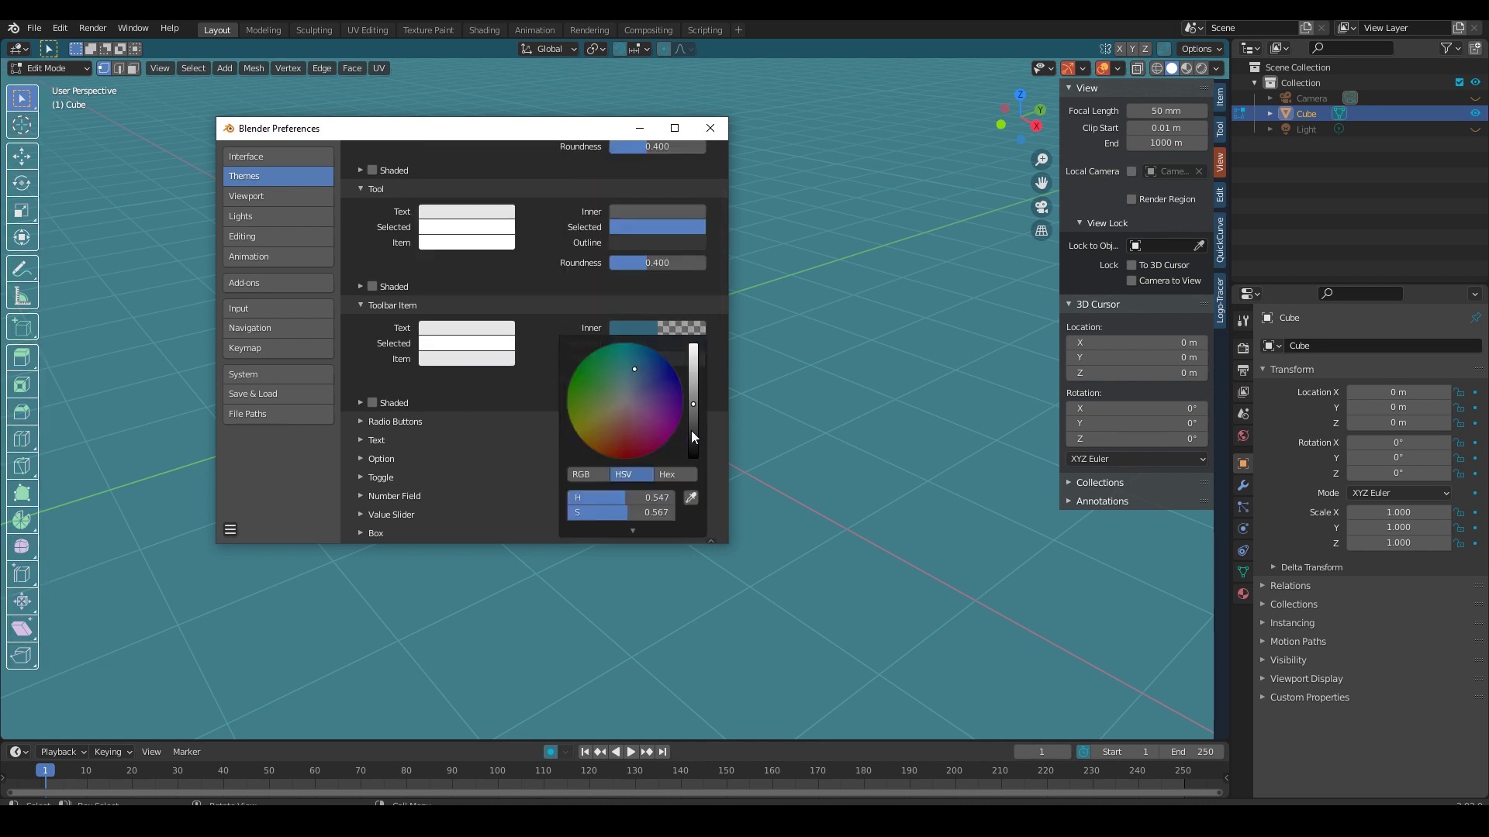
drag(631, 532, 698, 531)
click(653, 326)
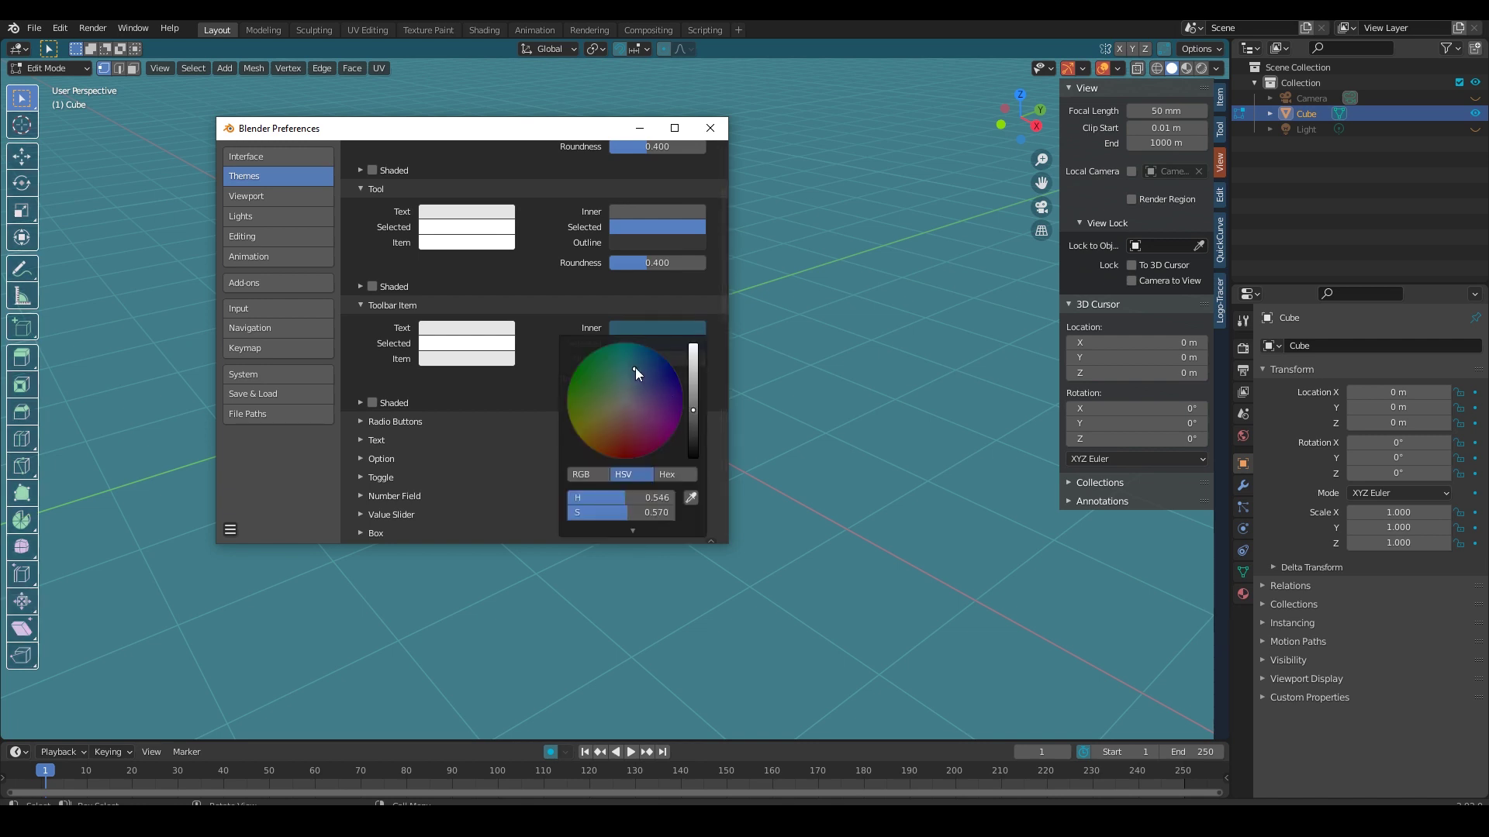
mouse_move(699, 370)
mouse_down()
mouse_move(647, 422)
mouse_move(637, 380)
mouse_up()
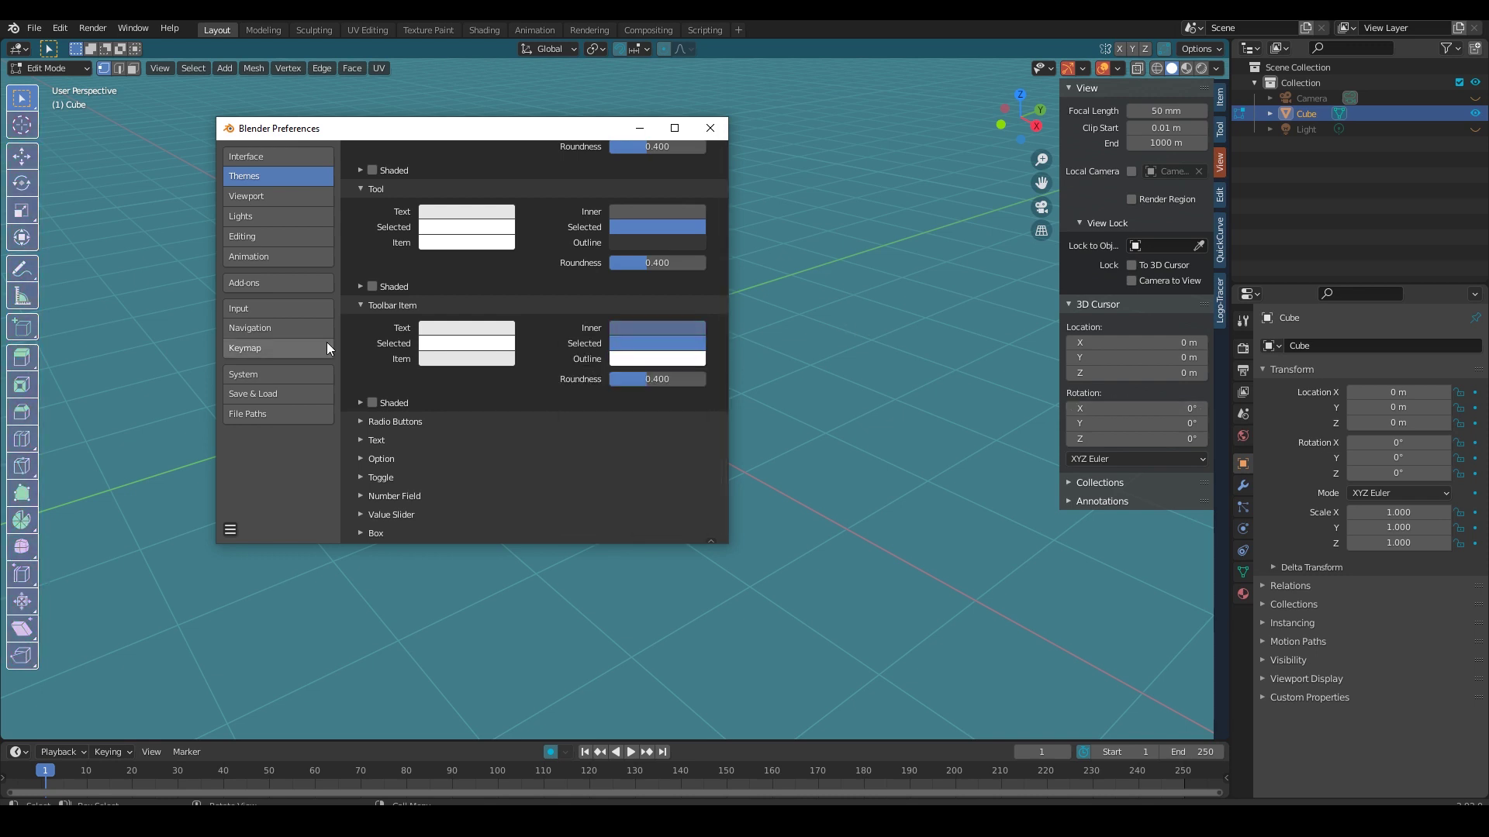
Step: Set the Toolbar Item Inner colour to an opaque teal-blue
click(453, 340)
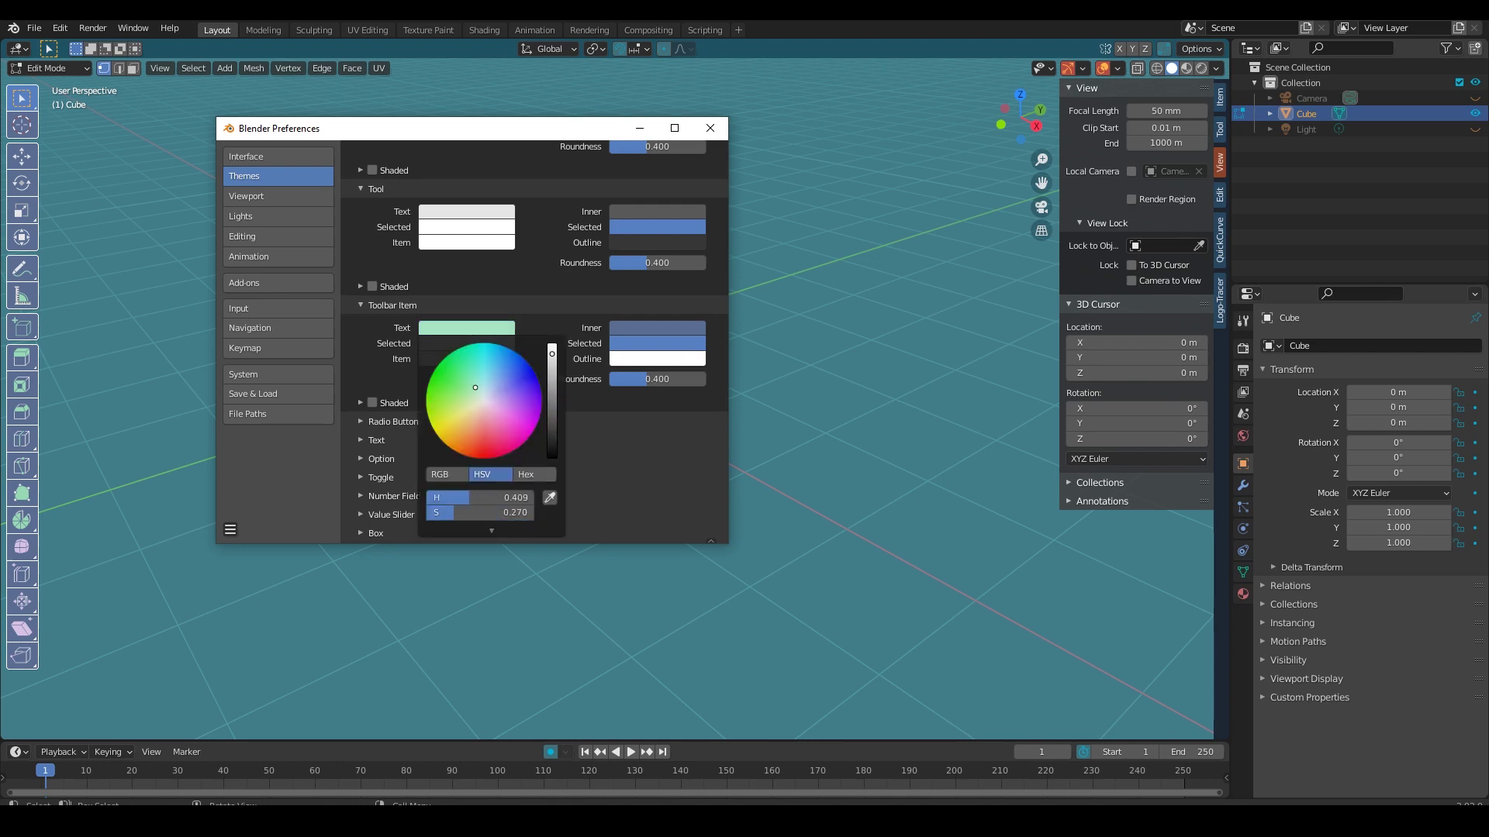
click(479, 342)
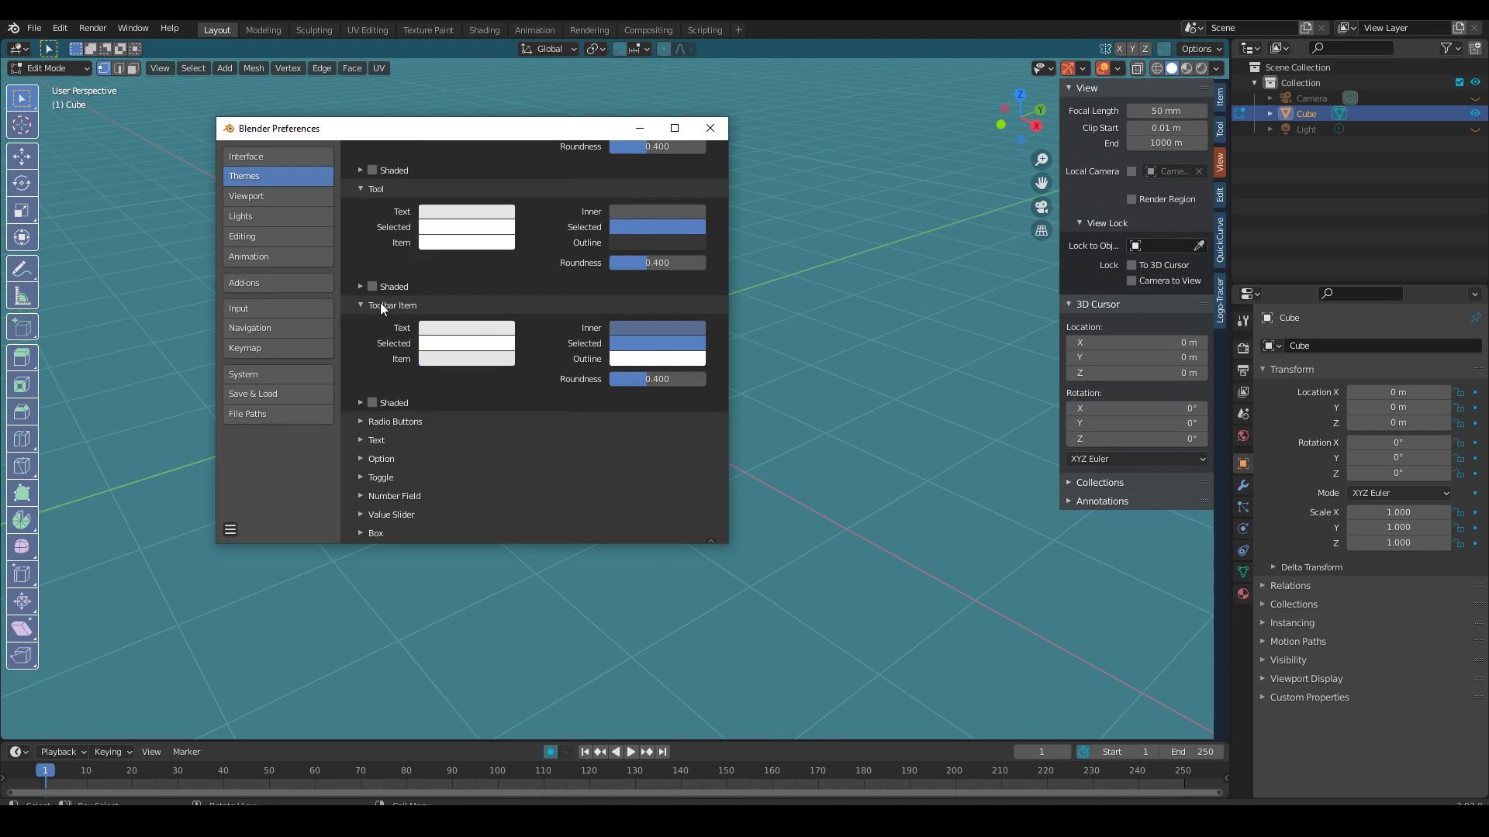
scroll(376, 304, up, 1)
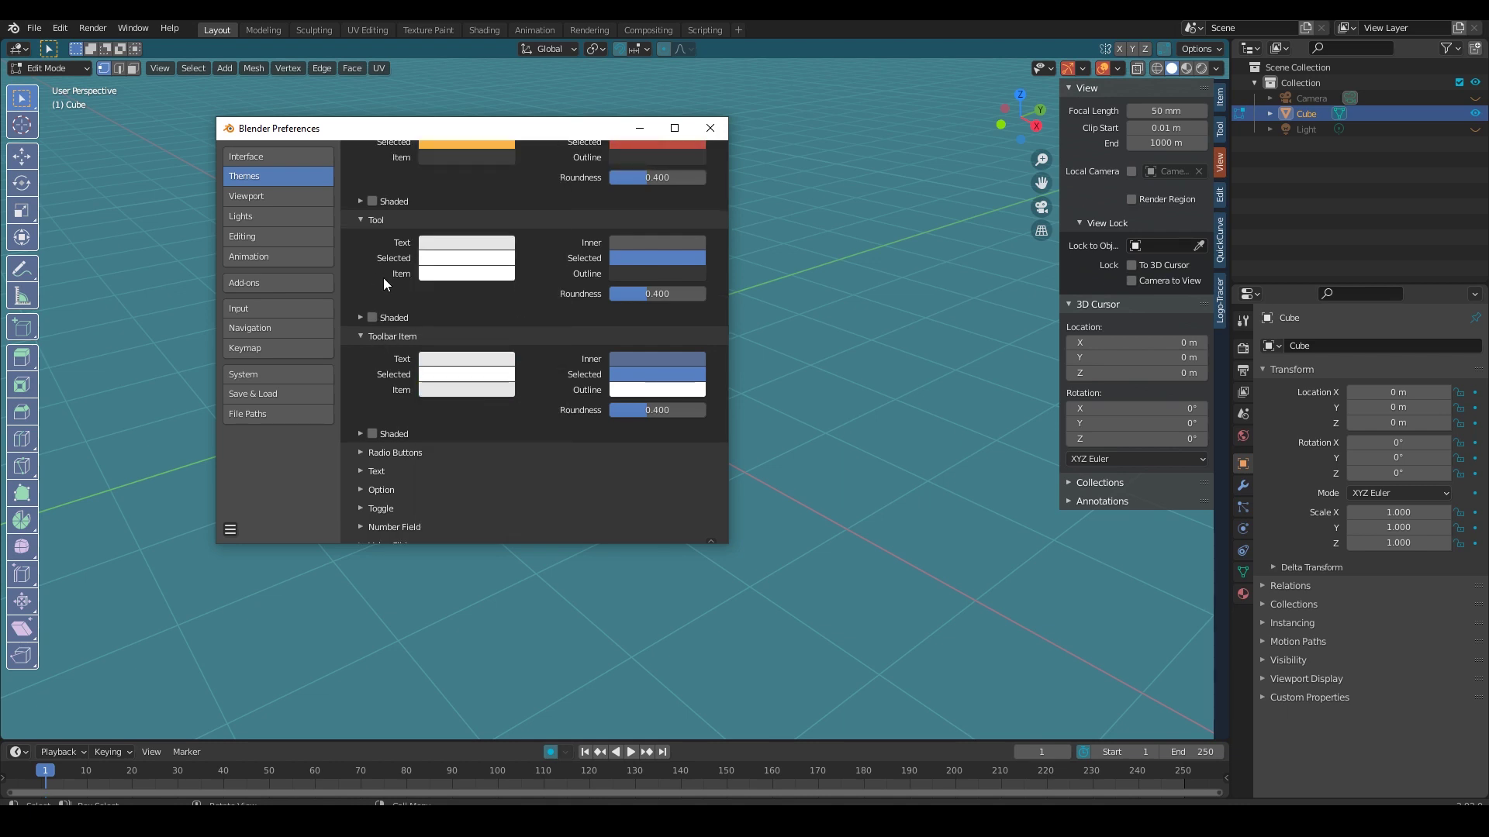
click(649, 361)
click(639, 223)
Step: Tint the Toolbar Item selected text pink, preview with the Move tool, then lighten it to near-white
click(458, 380)
drag(469, 346, 496, 346)
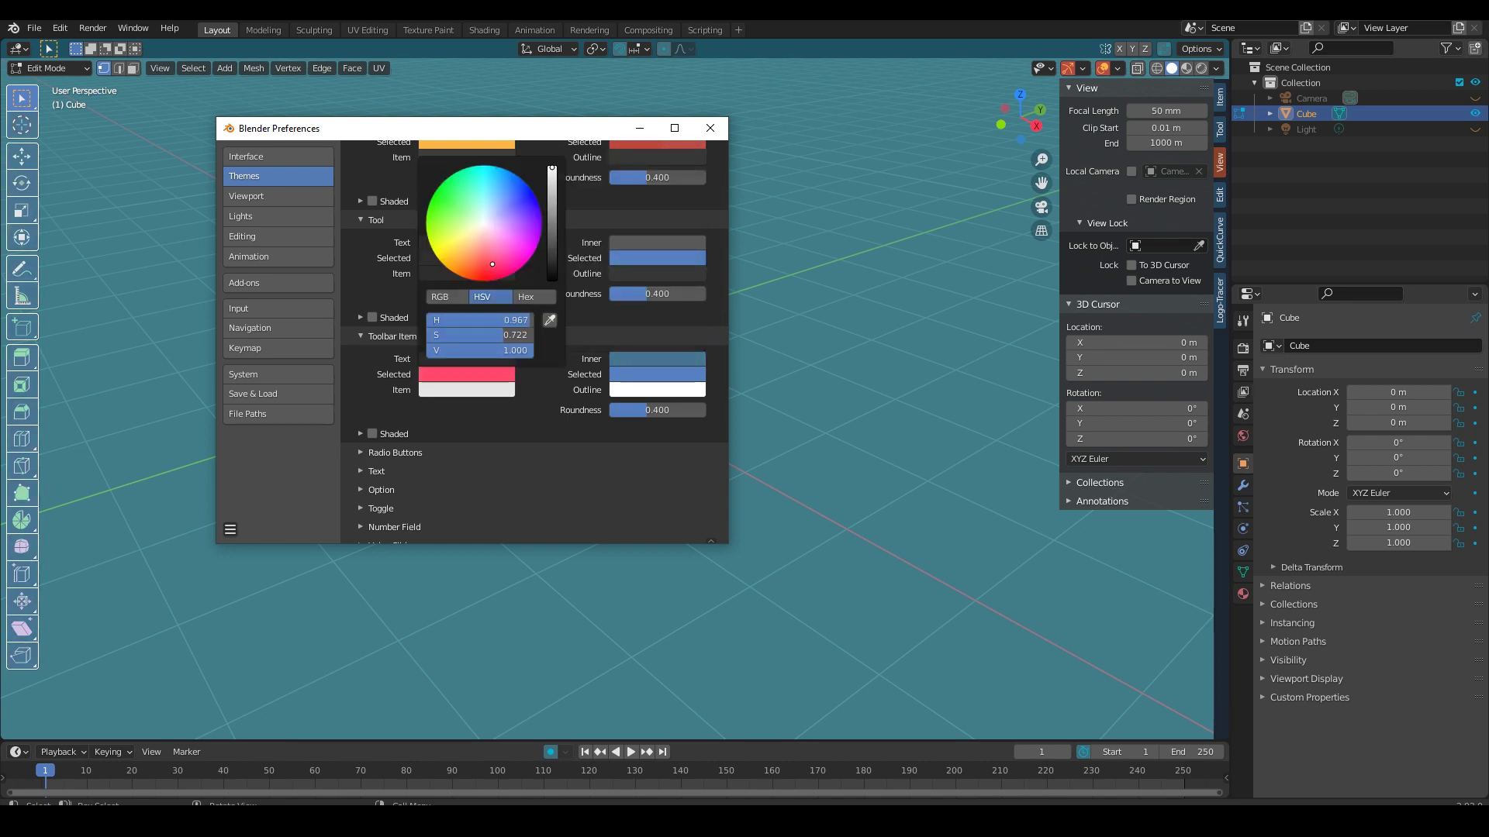
click(22, 155)
click(60, 28)
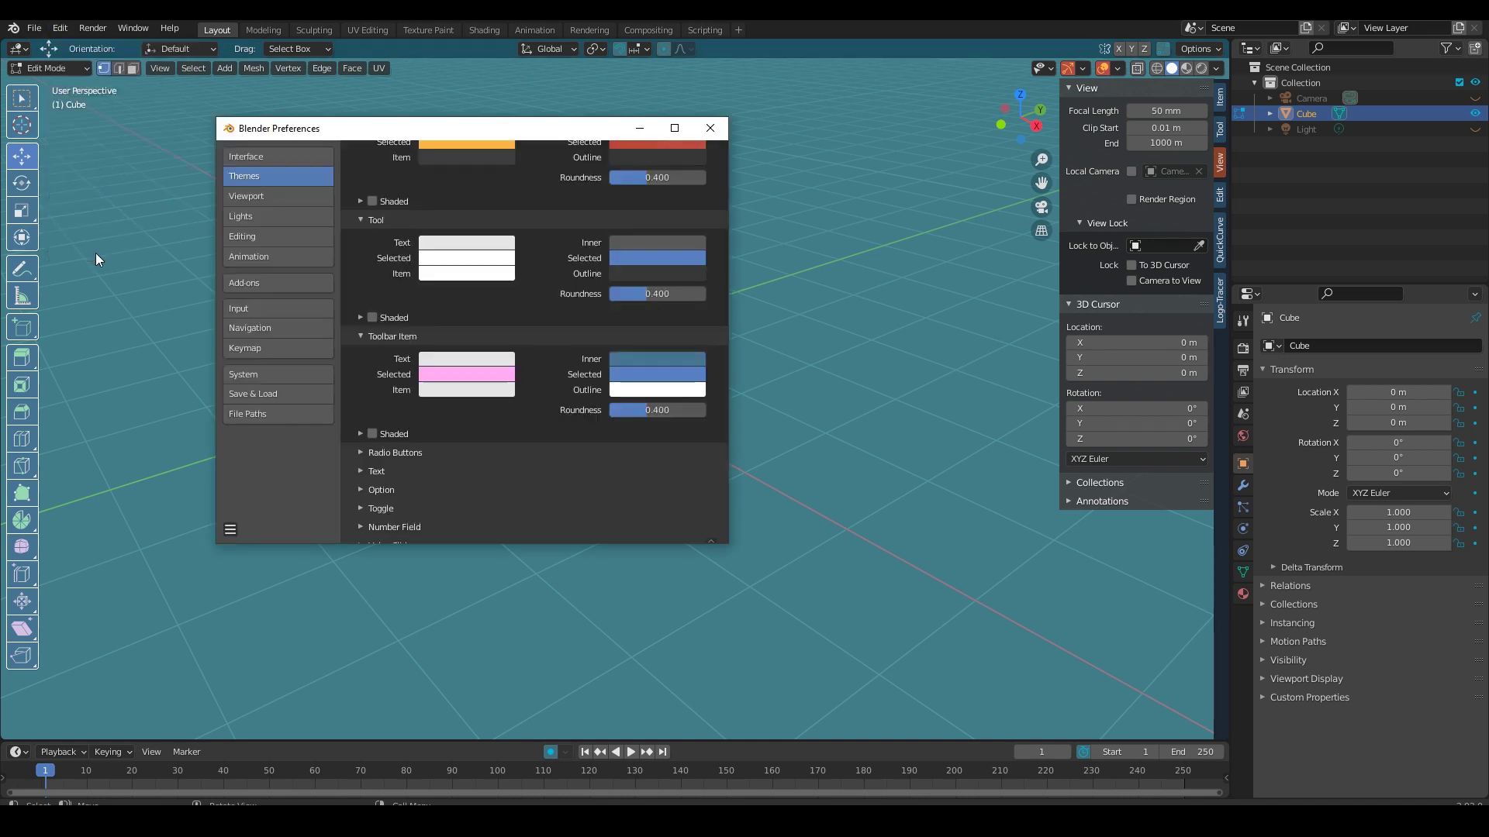
click(99, 258)
click(463, 374)
drag(466, 335, 434, 335)
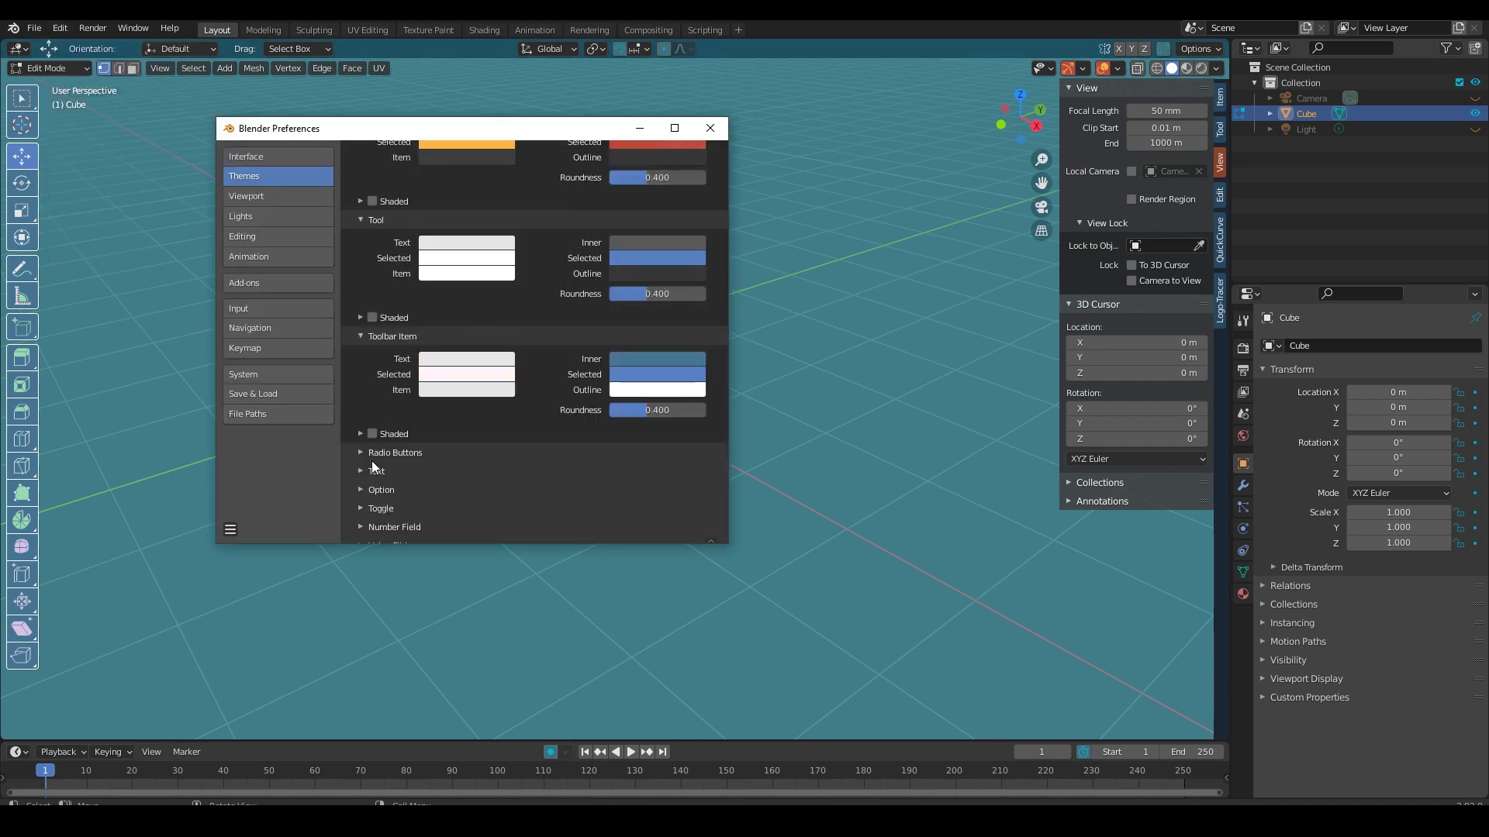
Step: Paste red into the Toolbar Item selected colour and close Preferences to preview
click(642, 378)
key(ctrl+v)
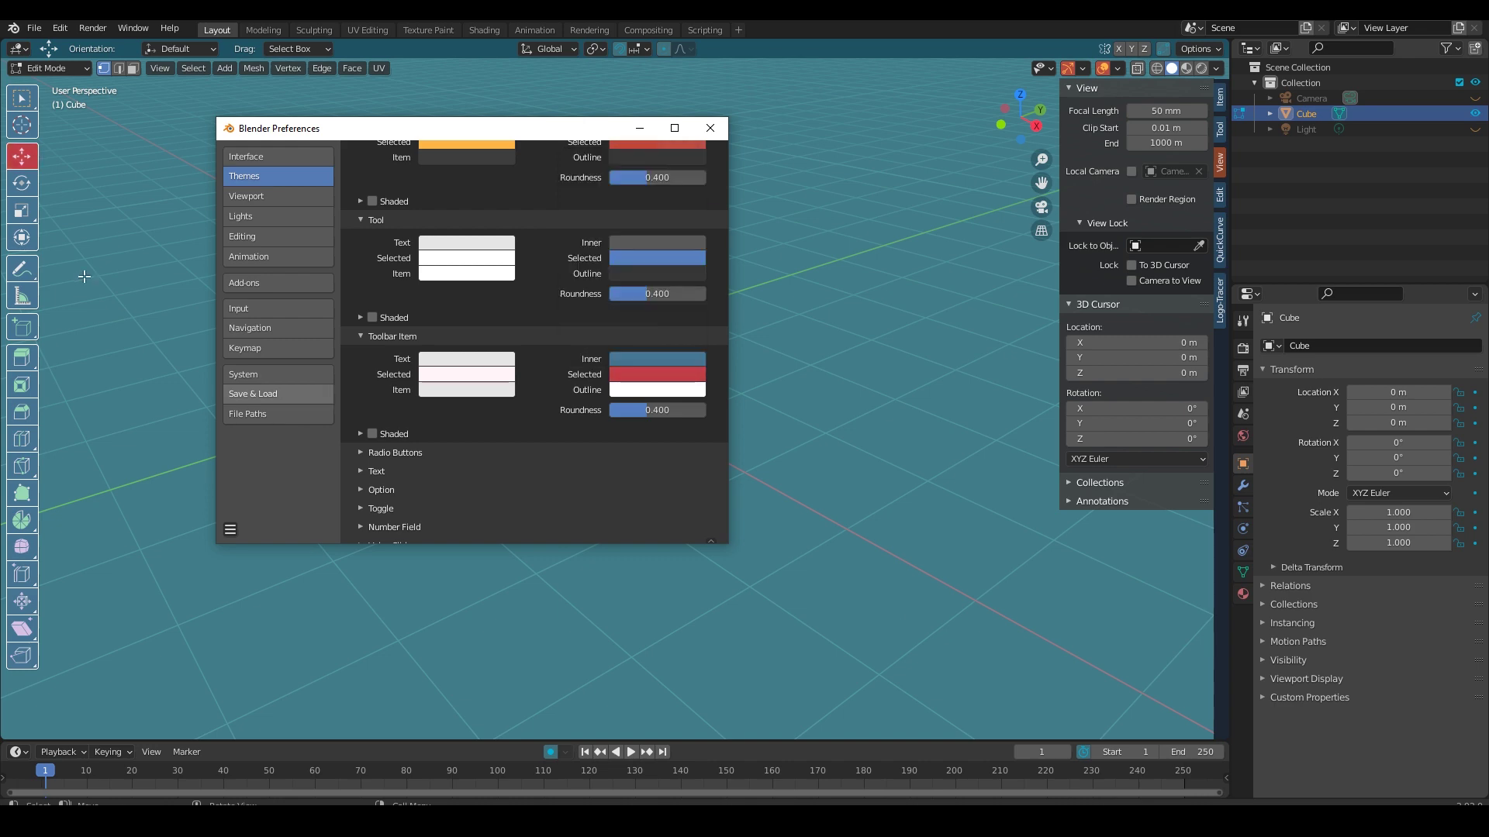
click(22, 98)
Step: Select the cube's right face and orbit the view around it
click(624, 345)
scroll(585, 396, down, 3)
scroll(585, 397, up, 1)
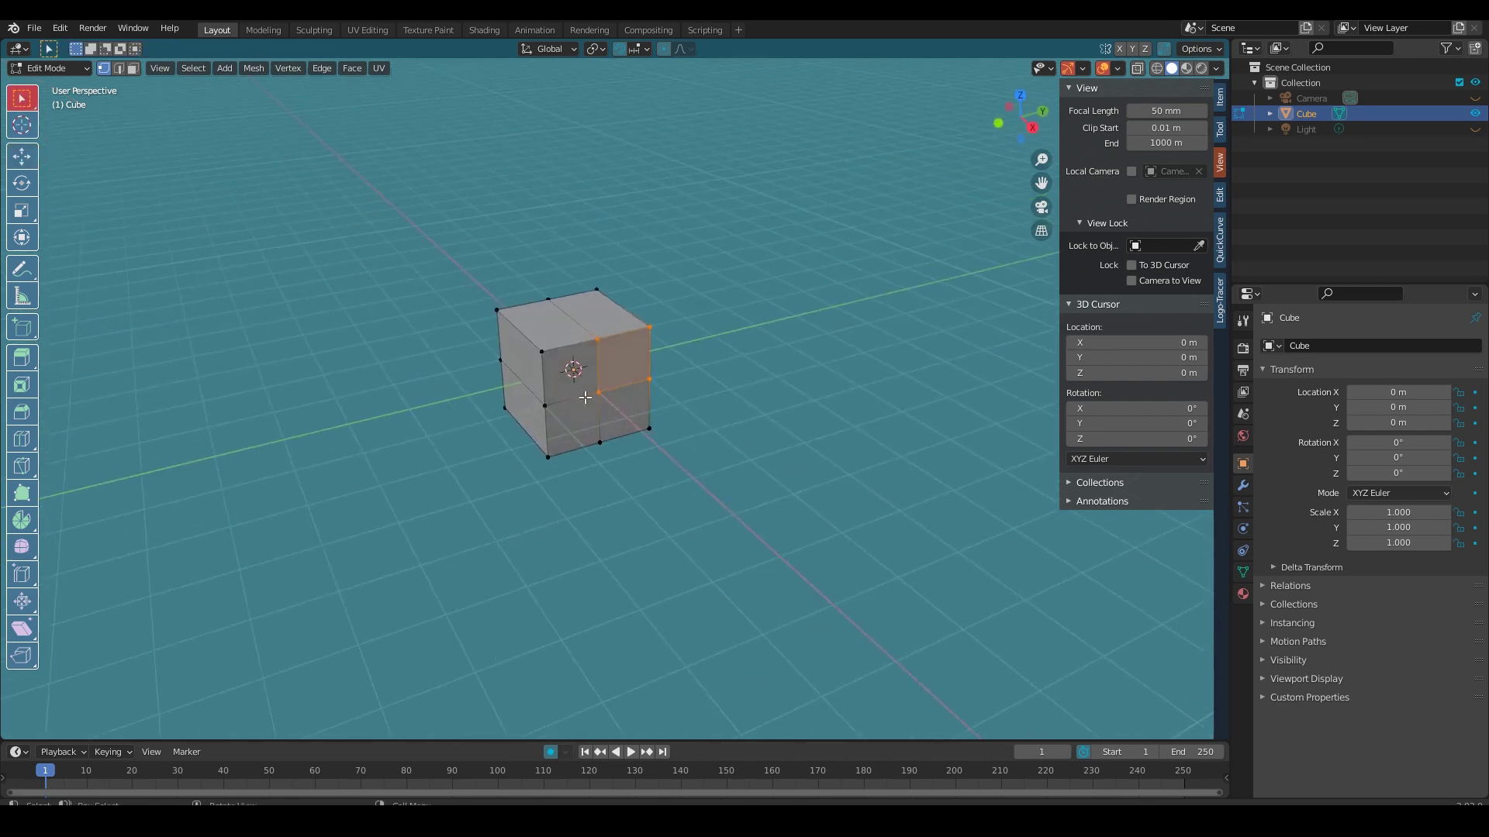
scroll(584, 397, up, 2)
middle_drag(584, 397, 574, 364)
Step: Reopen the theme Preferences and brighten the 3D Viewport Region Background colour
click(60, 28)
click(116, 252)
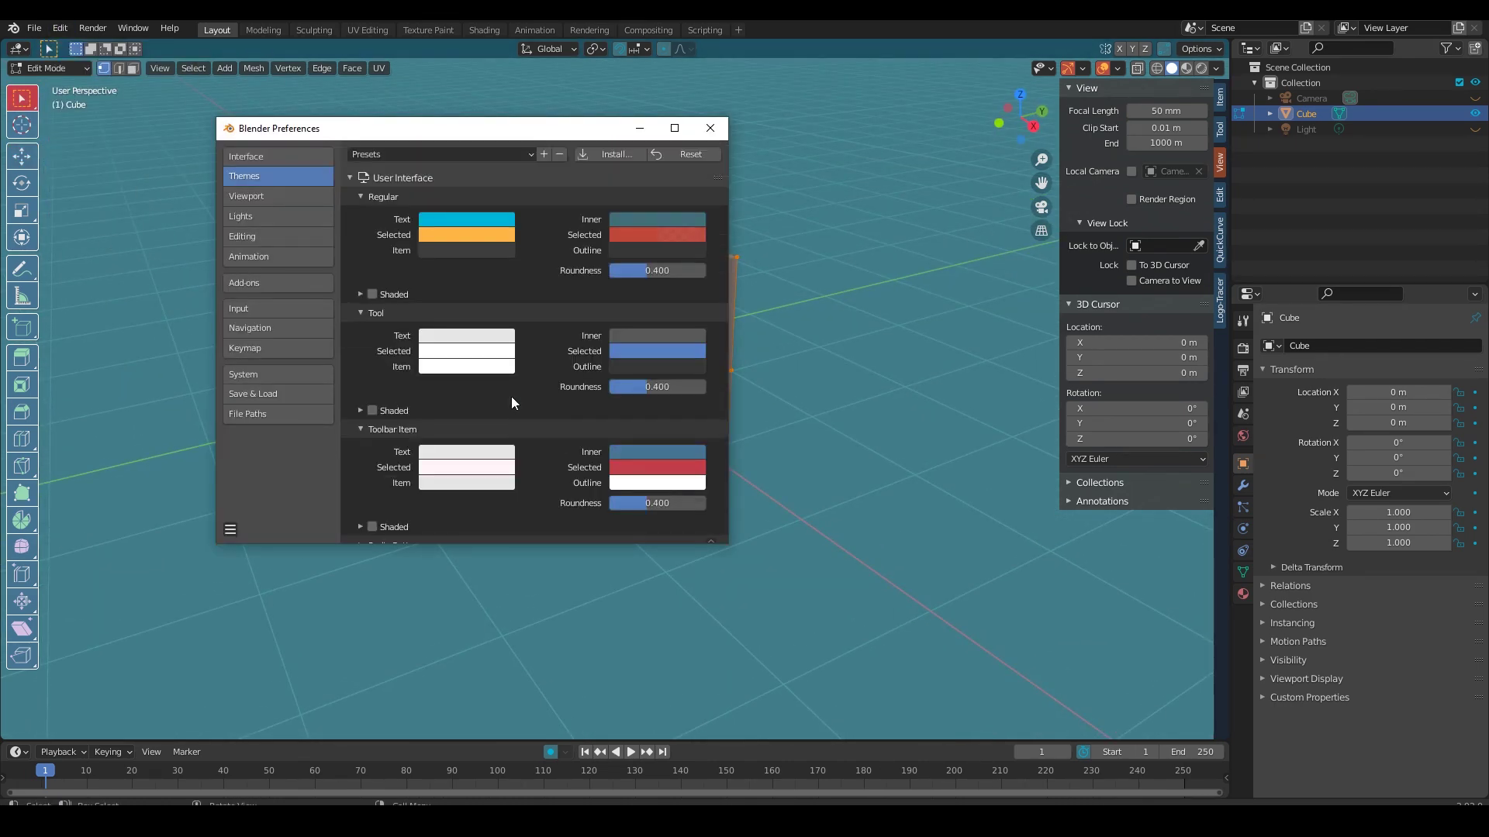
scroll(496, 380, down, 6)
scroll(477, 355, up, 6)
click(351, 178)
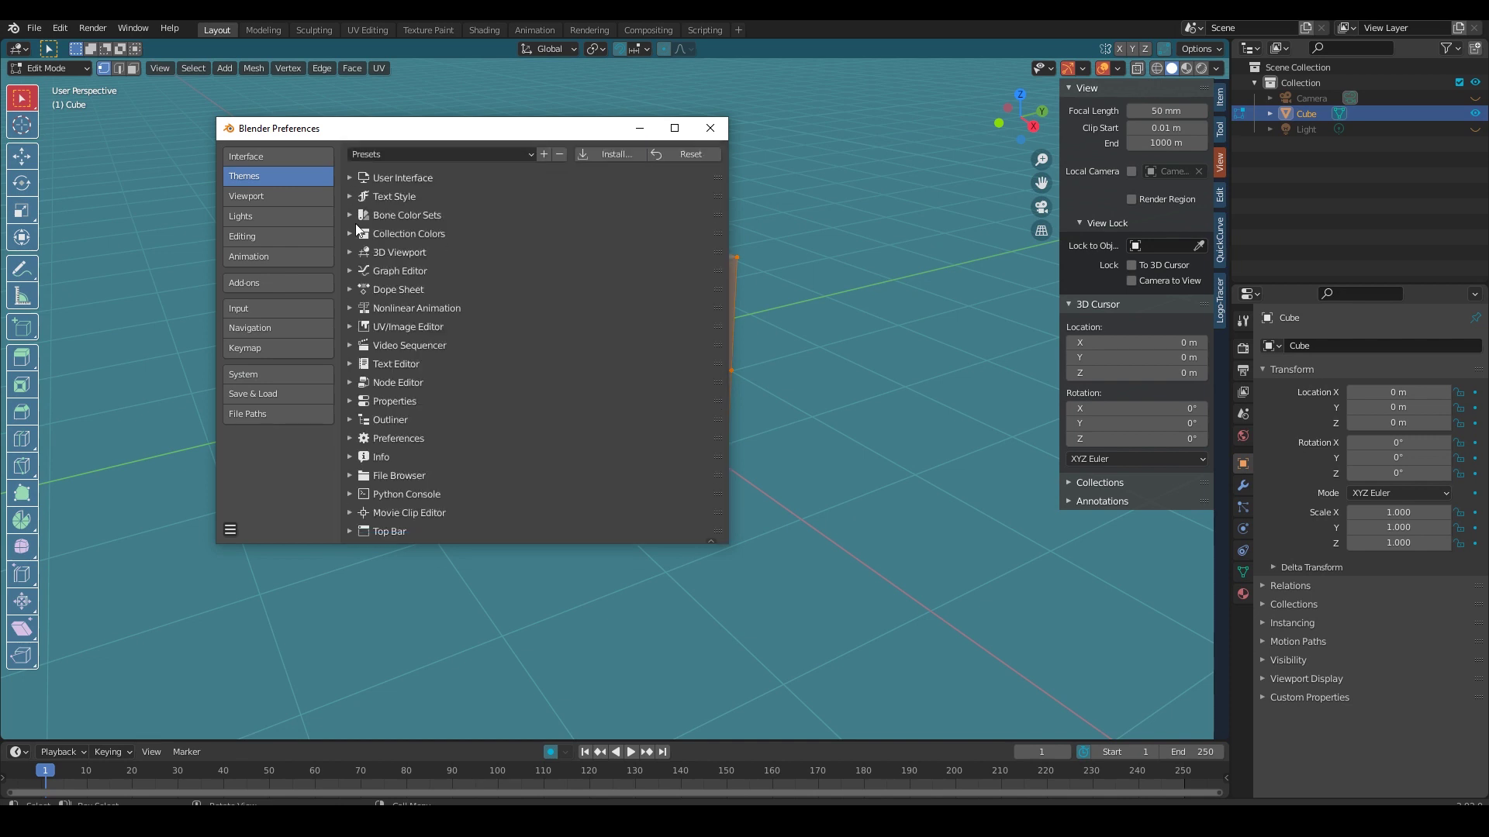
click(358, 252)
scroll(414, 378, down, 5)
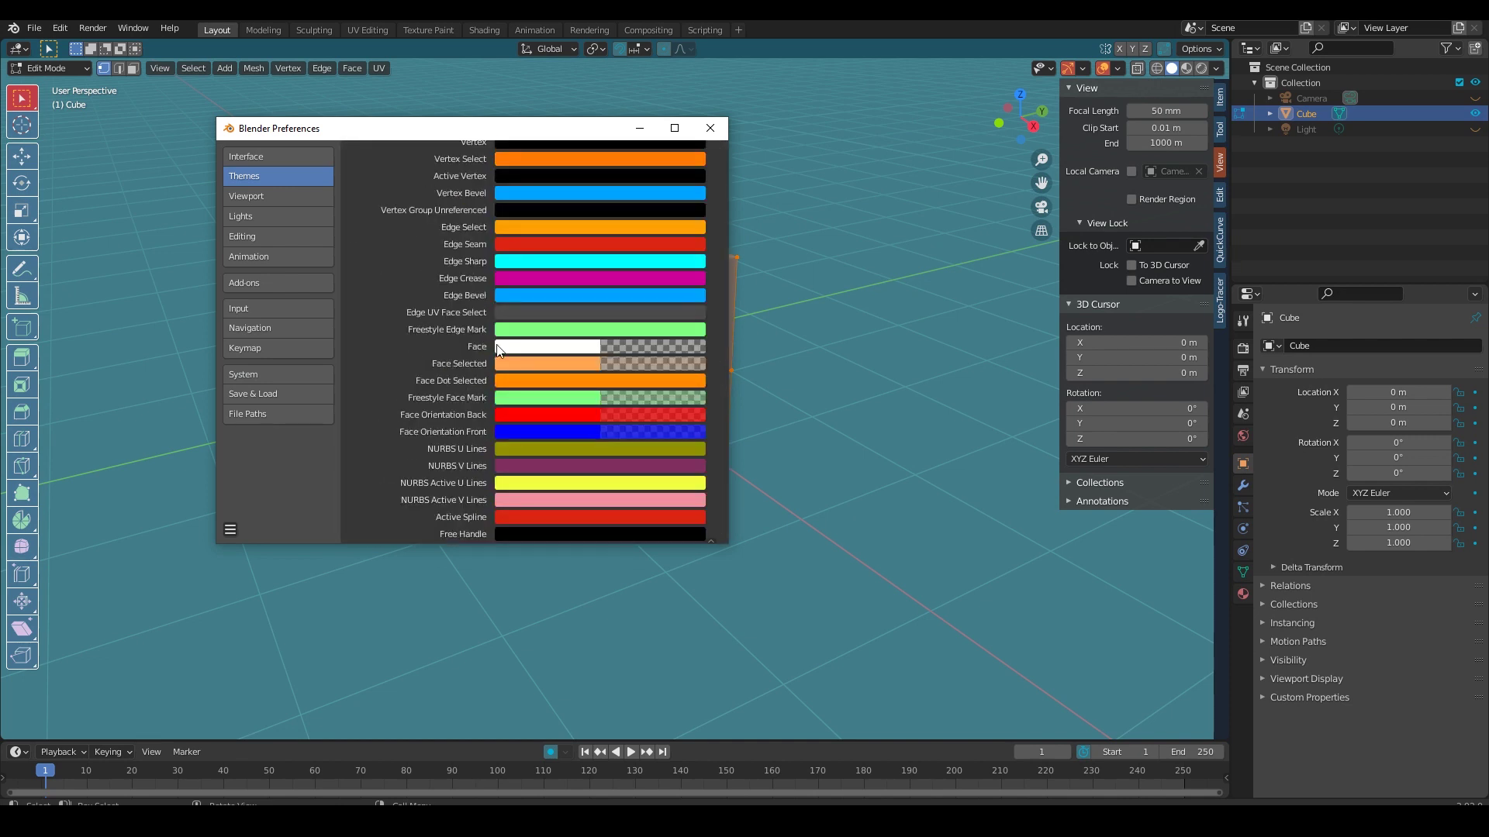
scroll(403, 355, down, 5)
scroll(426, 380, down, 5)
scroll(426, 380, down, 5)
click(543, 346)
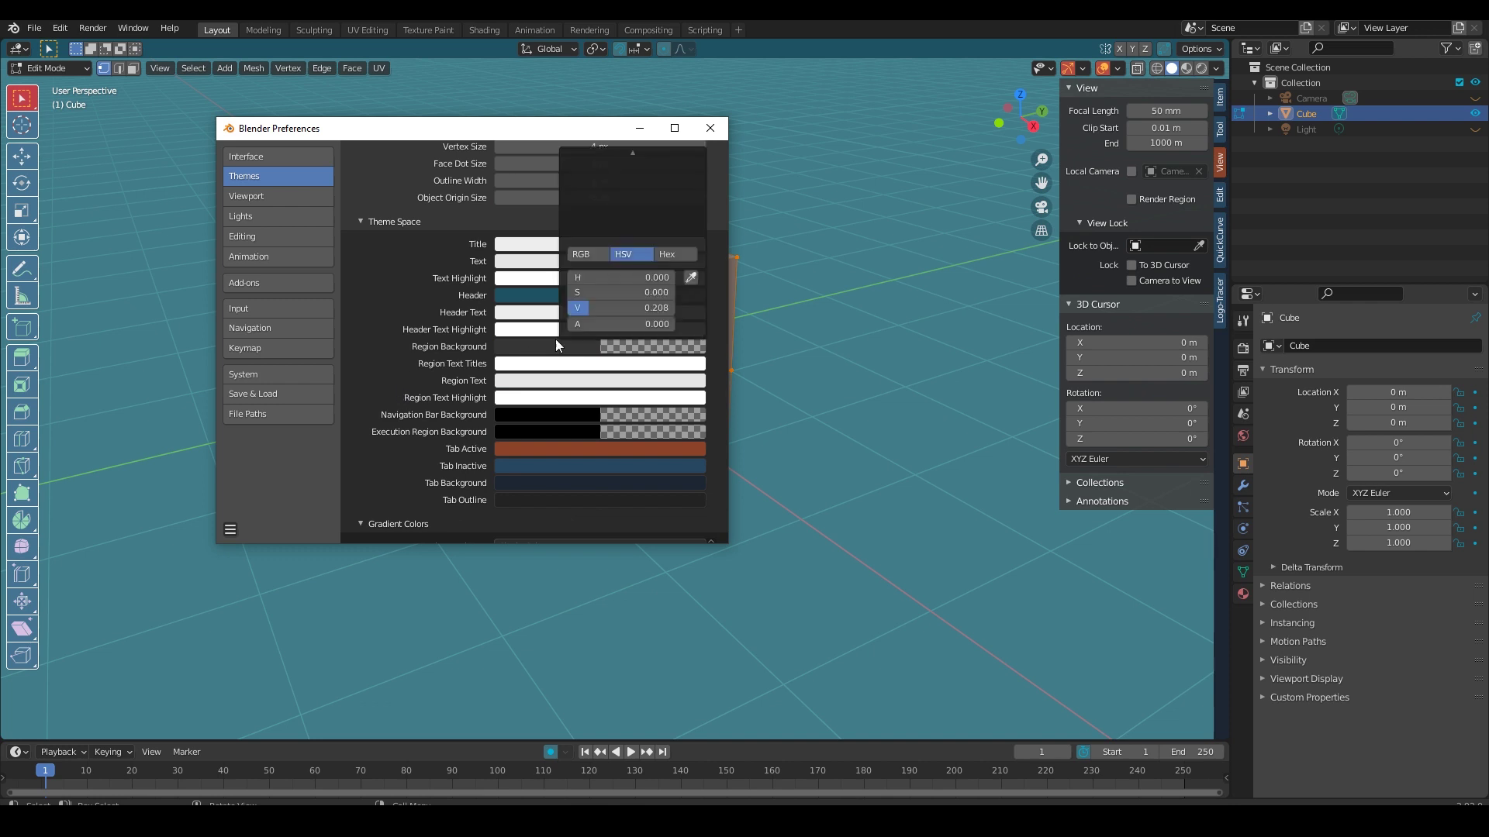
drag(693, 166, 693, 247)
click(695, 184)
Step: Scroll down to the User Interface Tab widget colours and expand them
scroll(475, 434, down, 3)
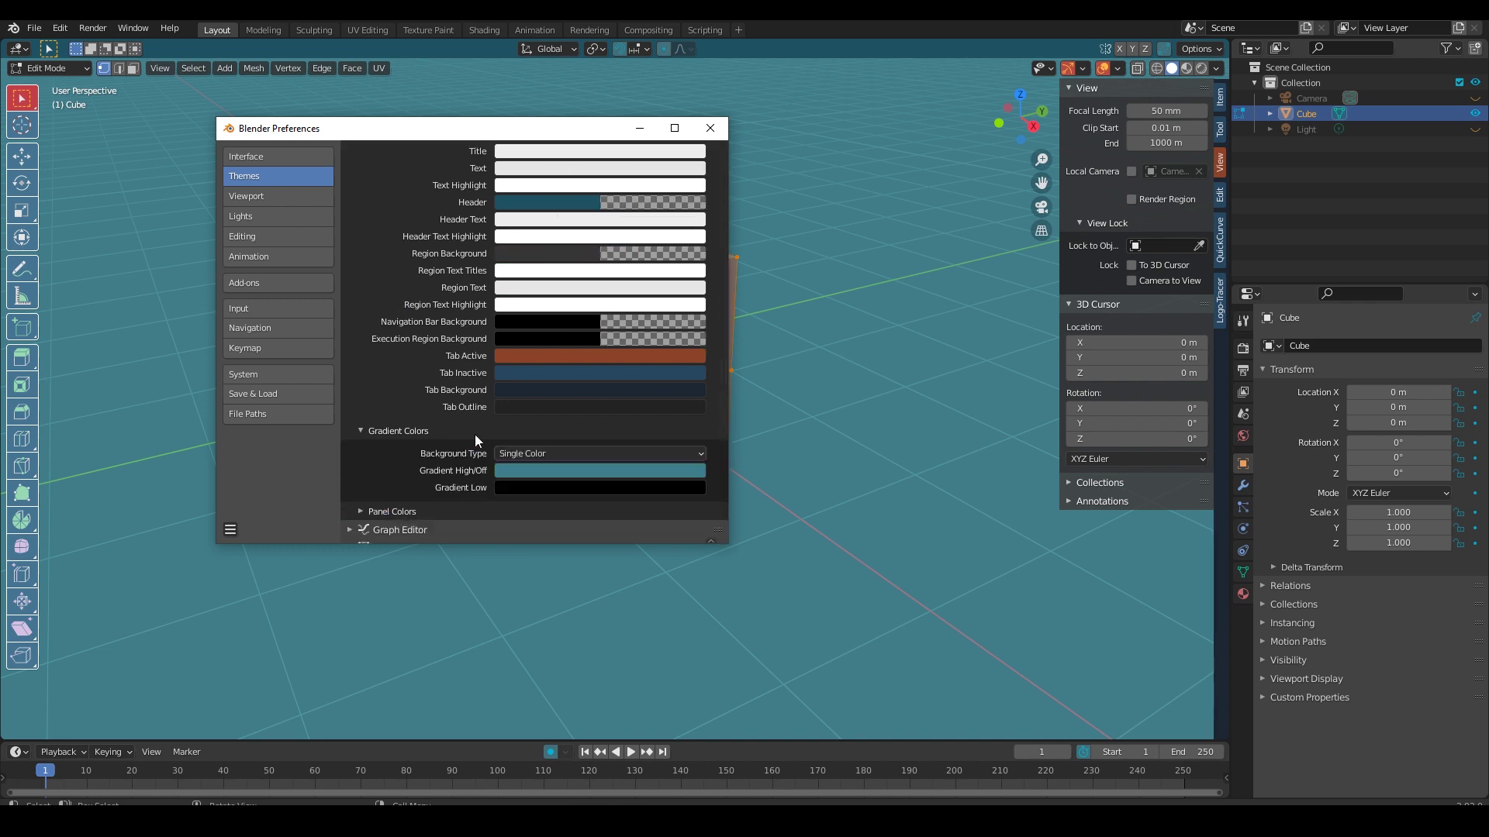
scroll(488, 420, down, 2)
scroll(593, 342, down, 3)
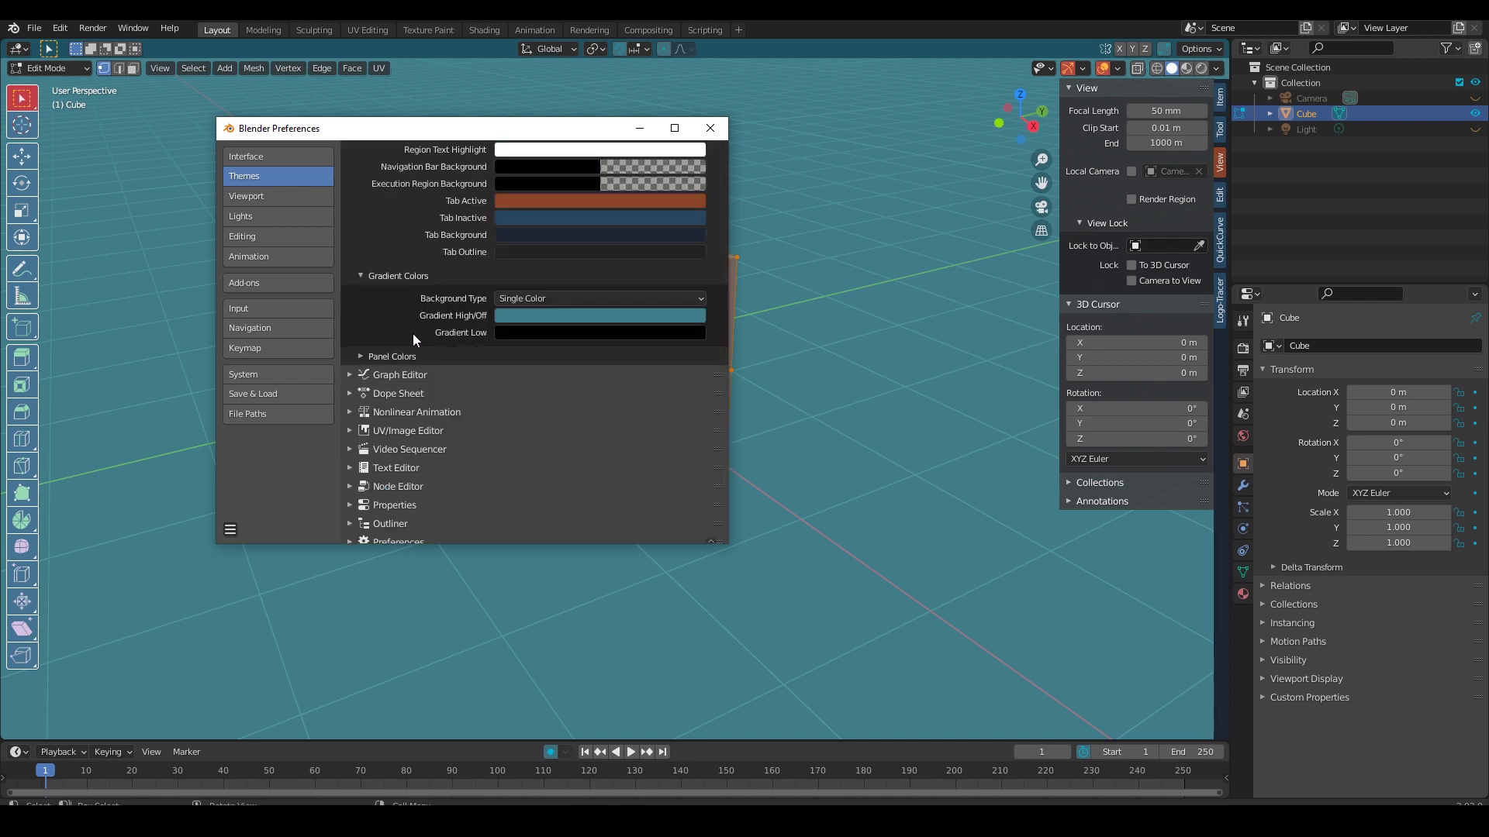
scroll(411, 339, up, 3)
scroll(411, 332, up, 10)
scroll(389, 335, up, 10)
scroll(364, 296, up, 10)
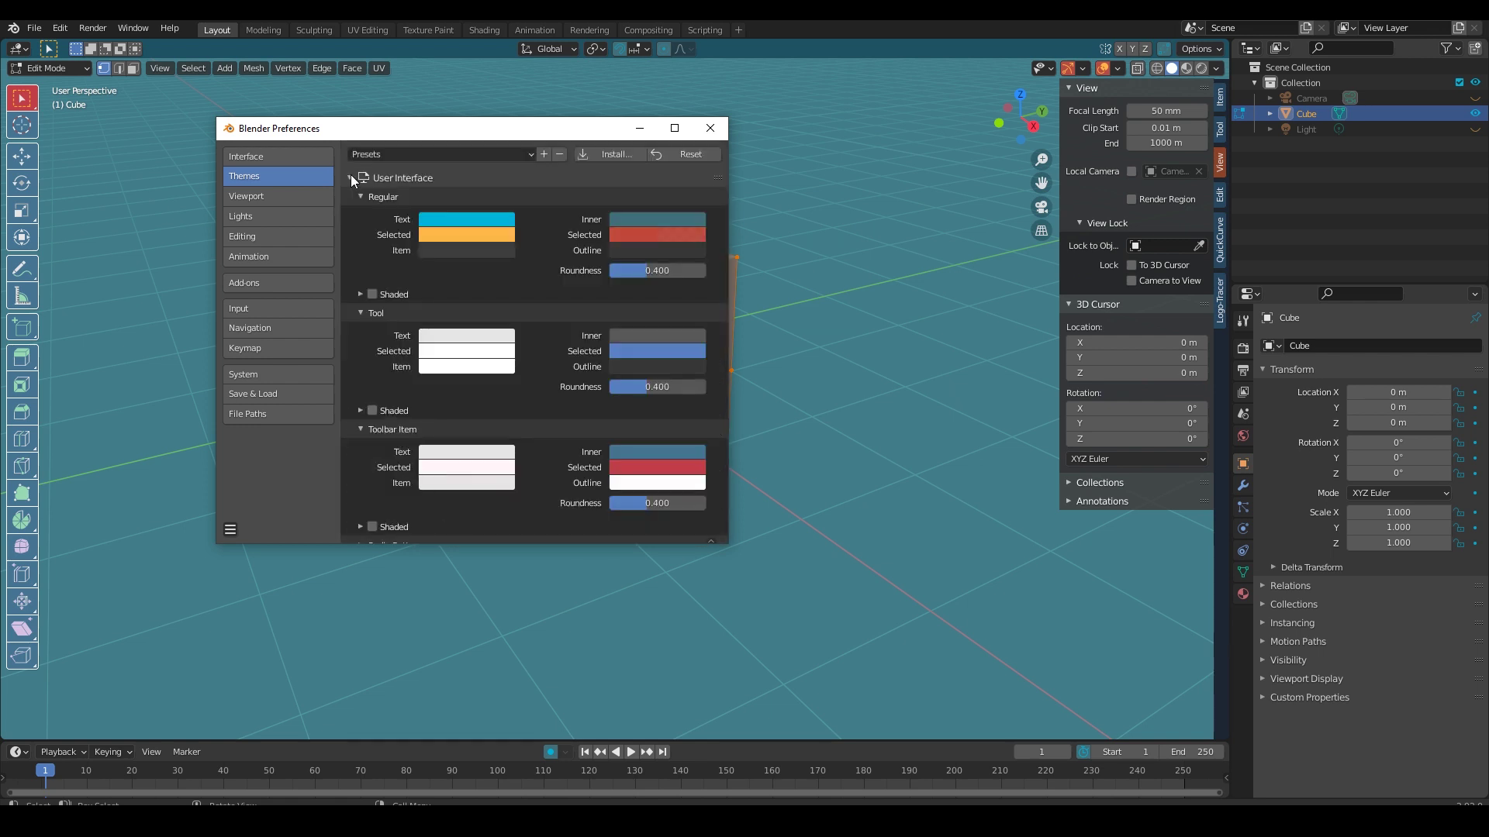
scroll(351, 233, up, 5)
scroll(346, 331, down, 1)
scroll(347, 333, down, 1)
scroll(423, 375, down, 2)
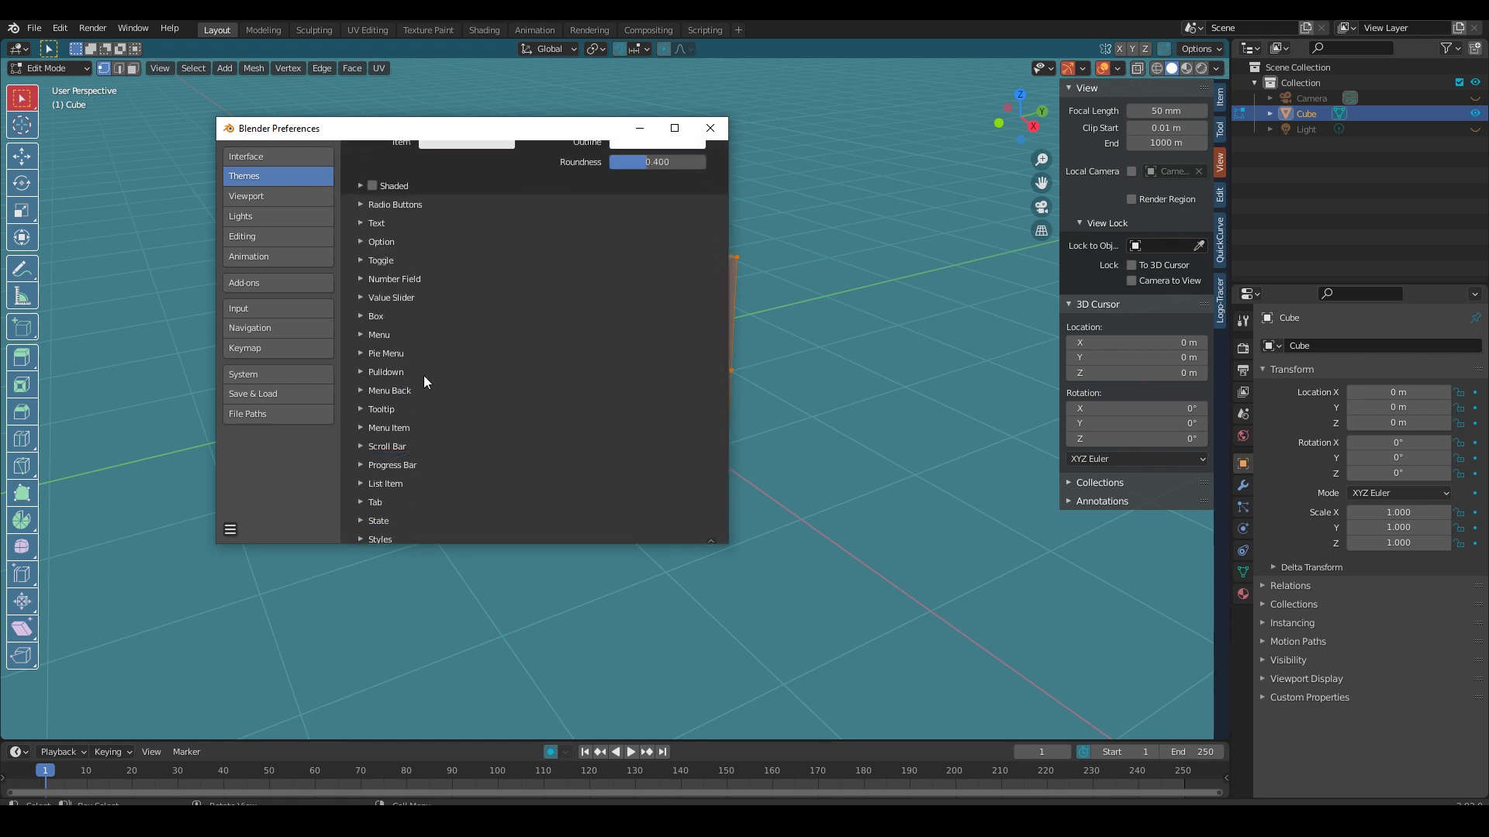
click(361, 501)
scroll(361, 501, down, 5)
Step: Tint the Tab text and try blue shades for the Tab Inner background
click(465, 370)
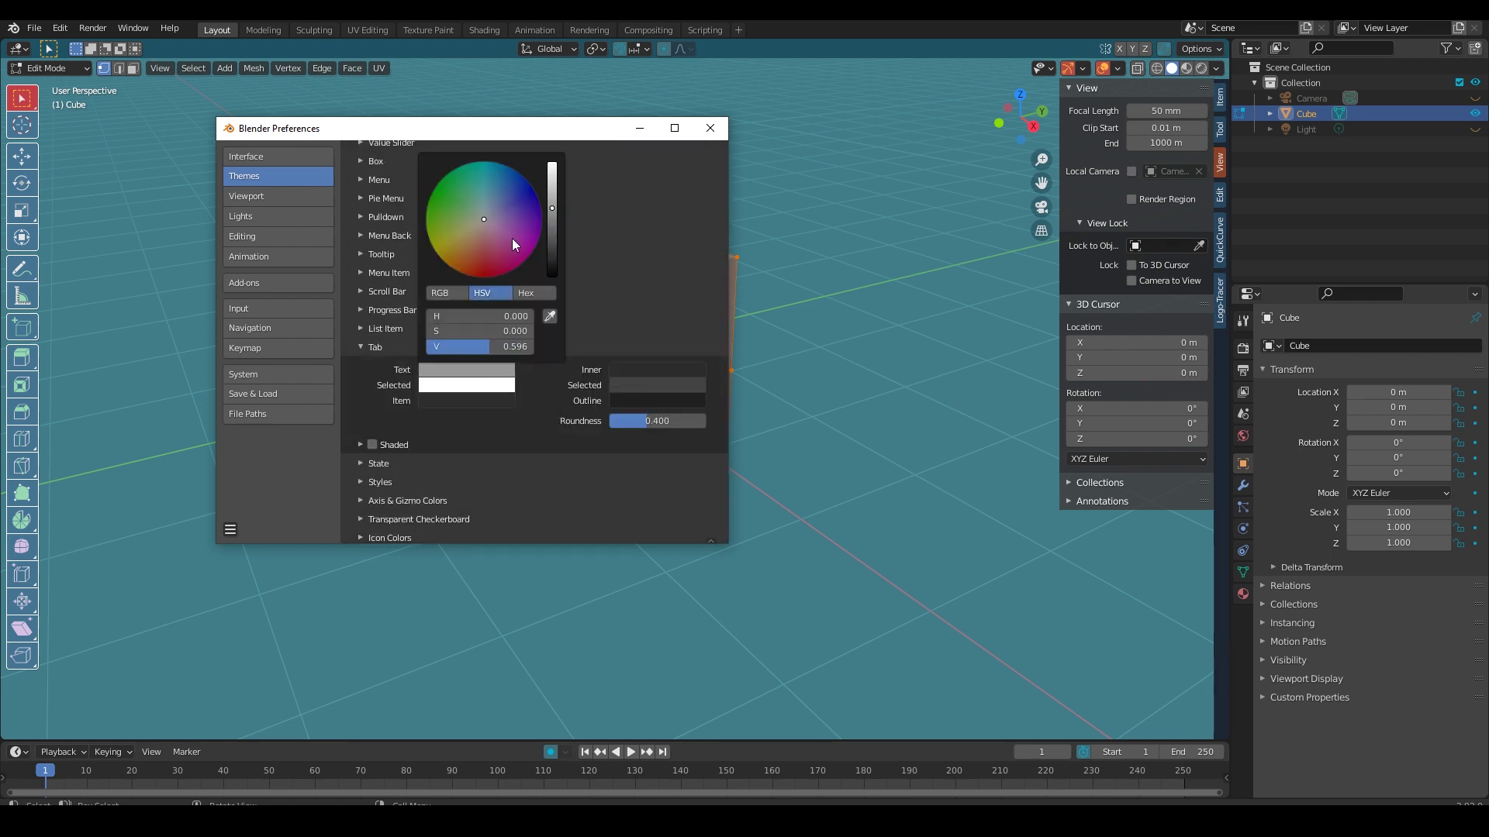
drag(511, 239, 488, 221)
click(644, 370)
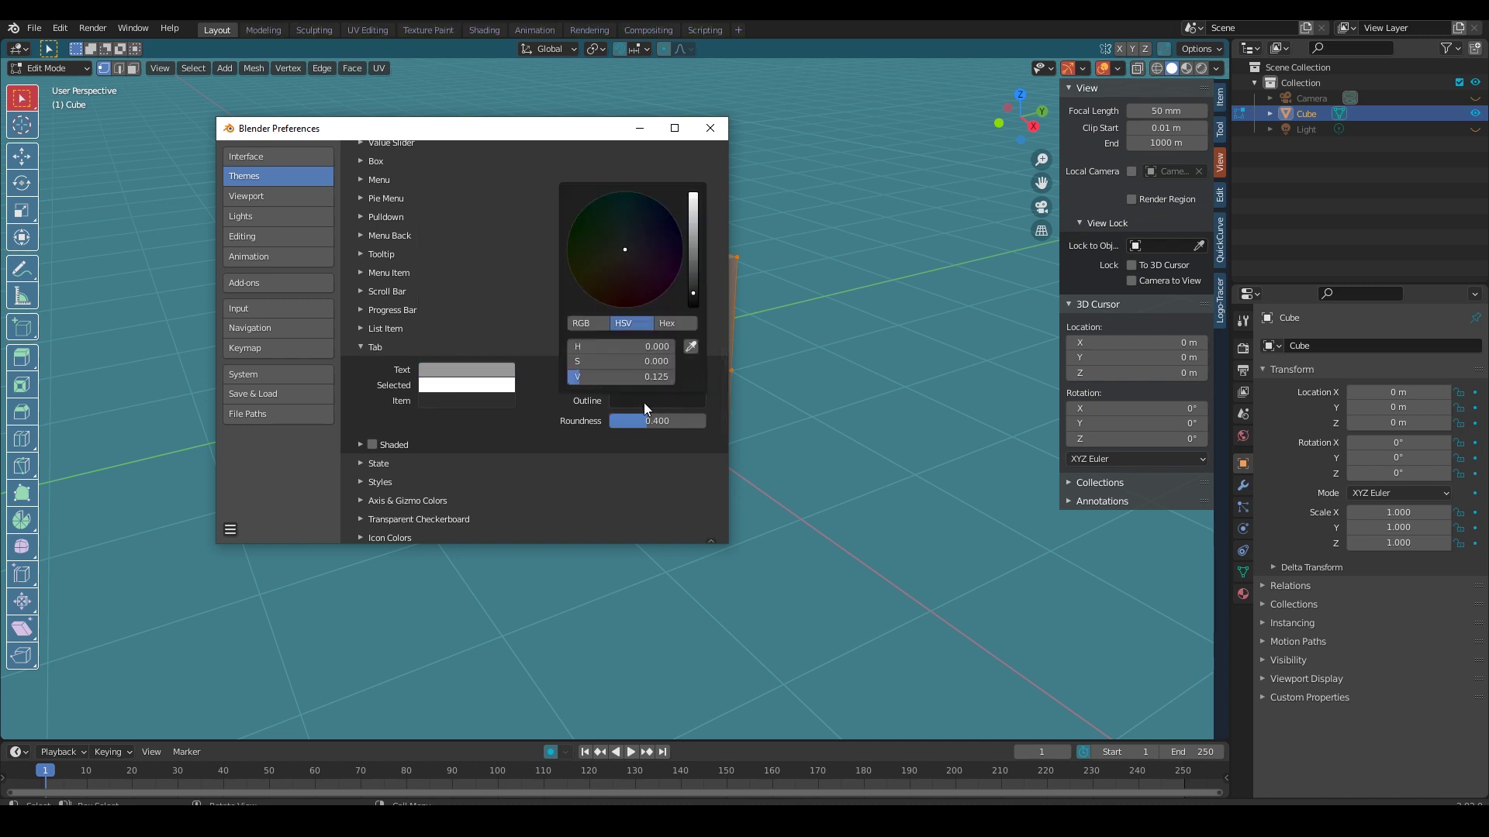
drag(640, 341, 667, 341)
mouse_move(693, 163)
mouse_down()
mouse_move(684, 196)
mouse_move(648, 173)
mouse_move(589, 205)
mouse_move(651, 179)
mouse_move(628, 214)
mouse_up()
key(Escape)
click(648, 370)
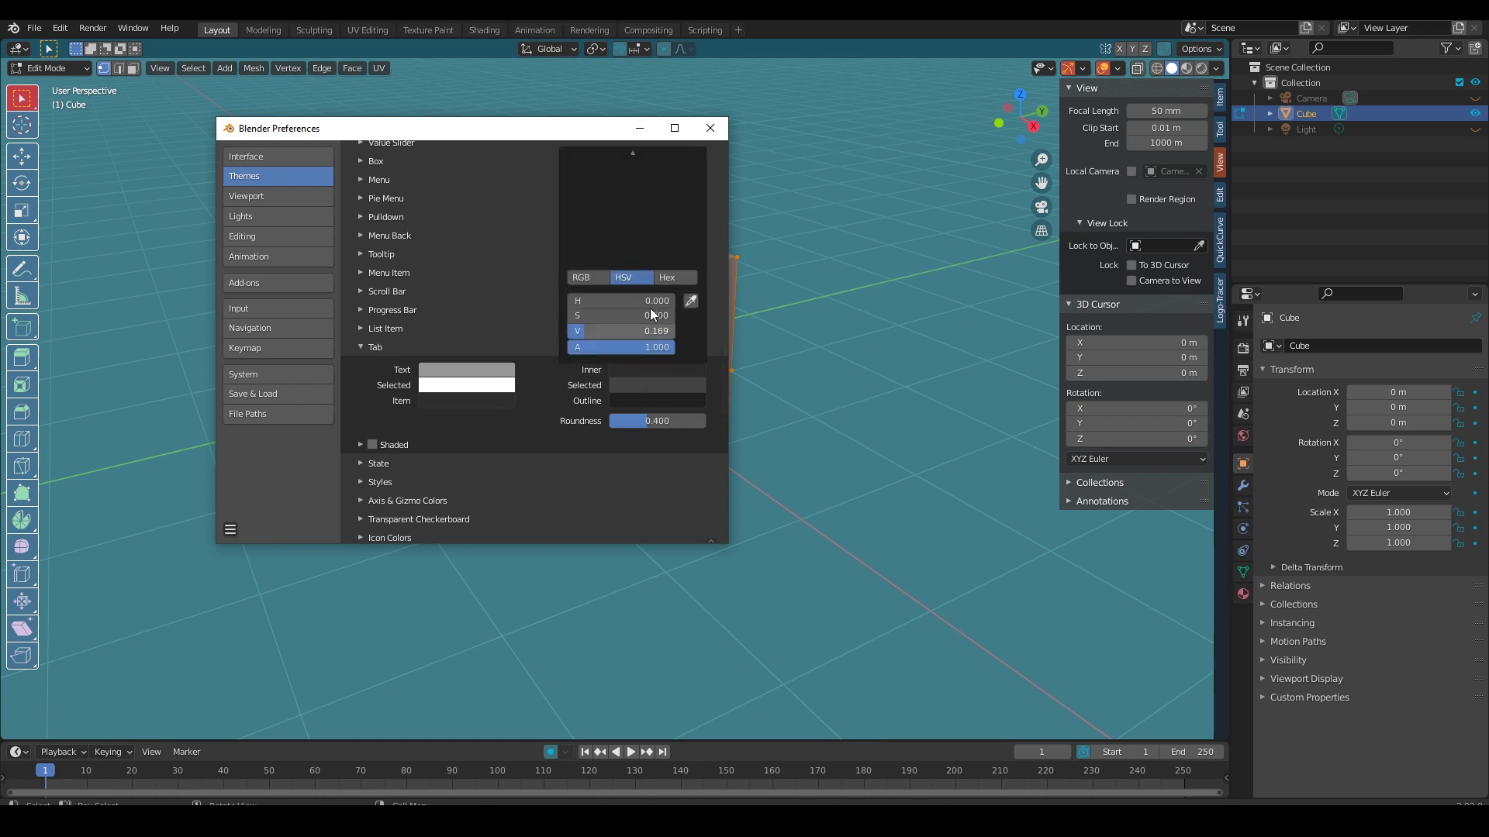
mouse_move(693, 264)
mouse_down()
mouse_move(692, 221)
mouse_move(651, 196)
mouse_move(692, 197)
mouse_move(634, 245)
mouse_move(647, 190)
mouse_move(692, 219)
mouse_up()
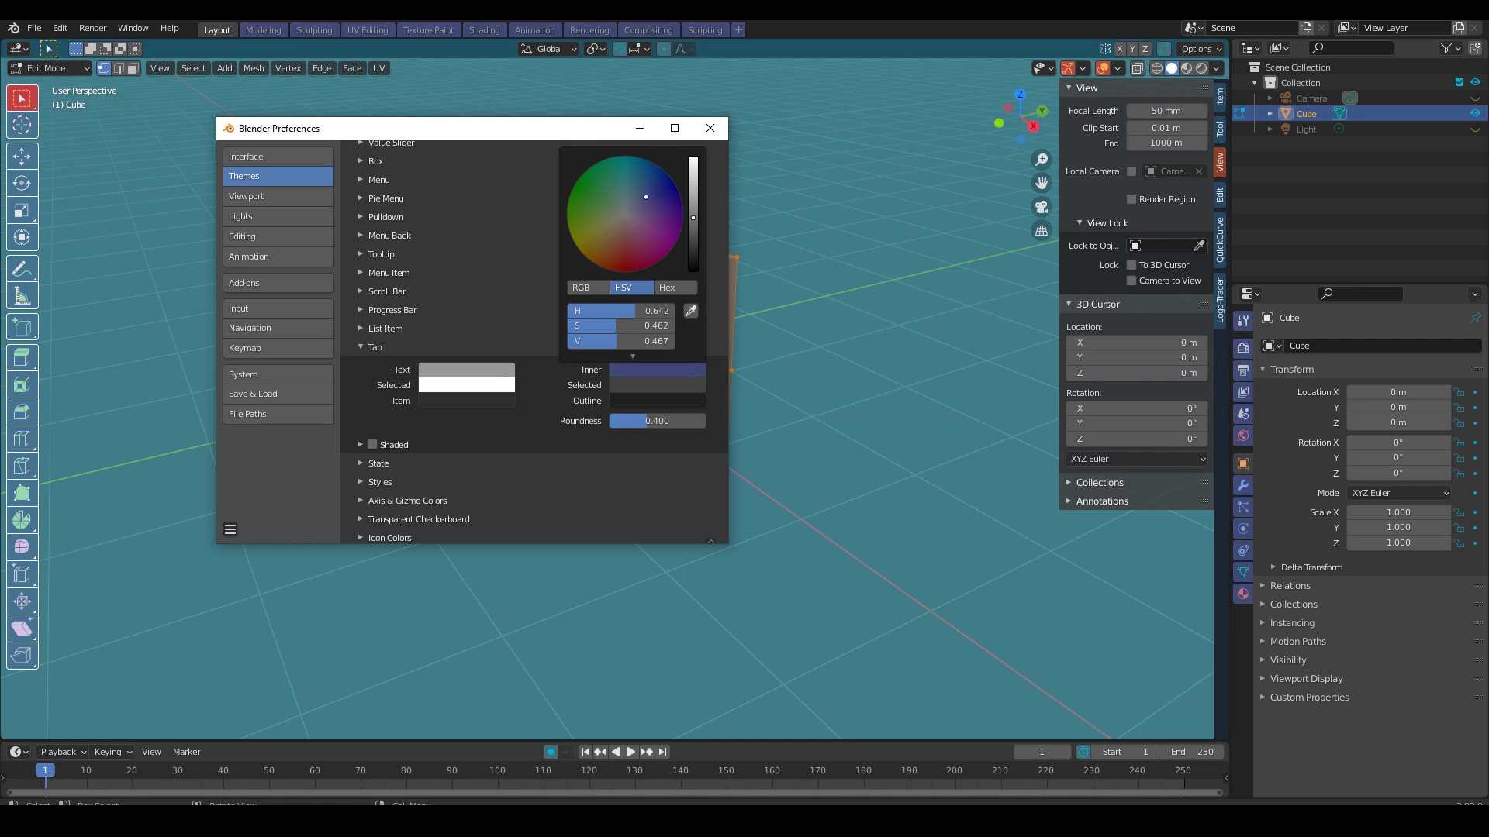
Step: Set Tab text to pale blue and Tab Inner to dark blue (H 0.588, S 0.510, V 0.392)
click(476, 373)
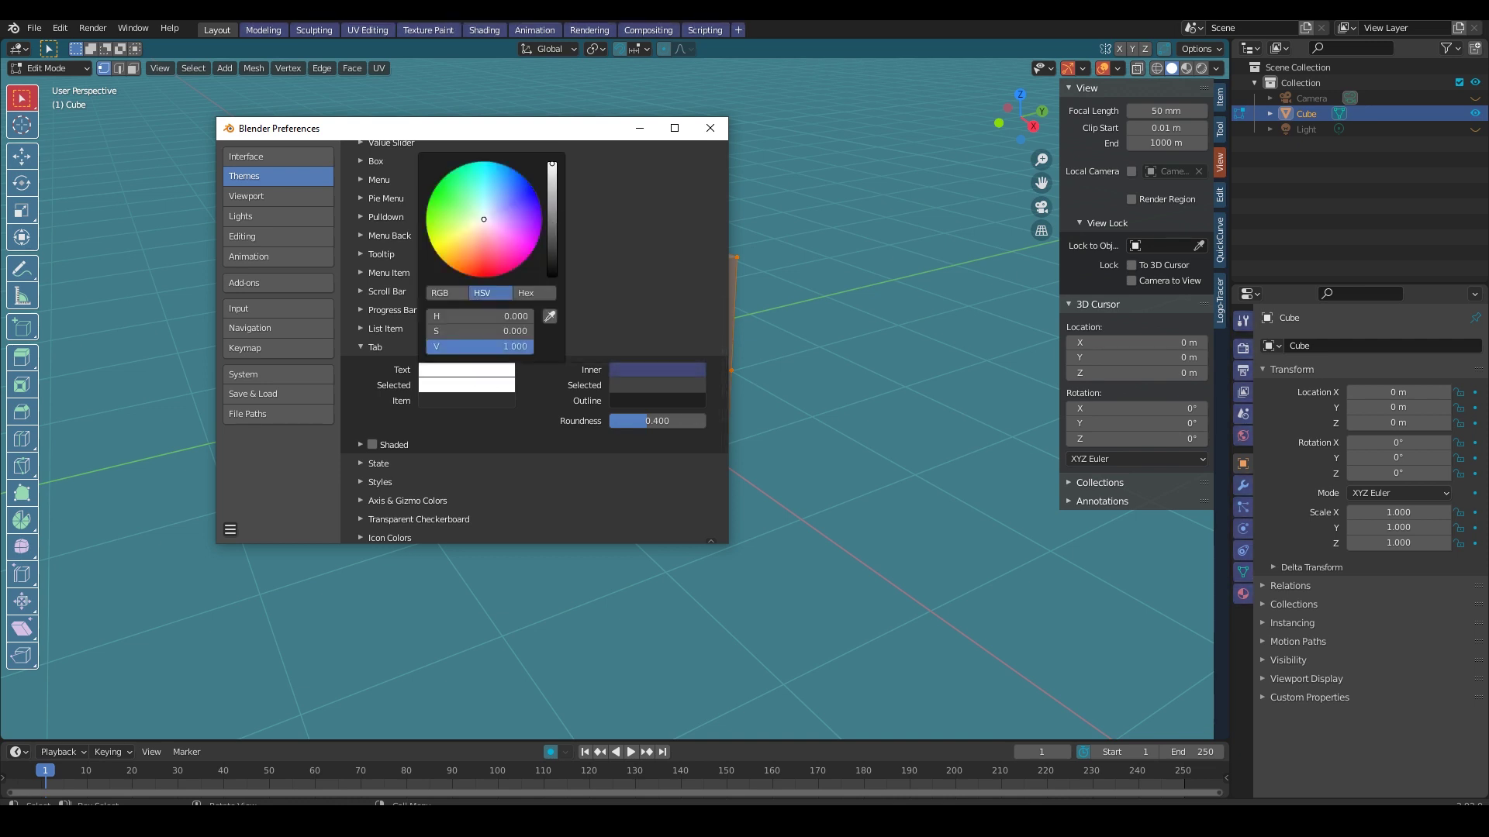
mouse_move(483, 220)
mouse_down()
mouse_move(487, 238)
mouse_move(484, 210)
mouse_up()
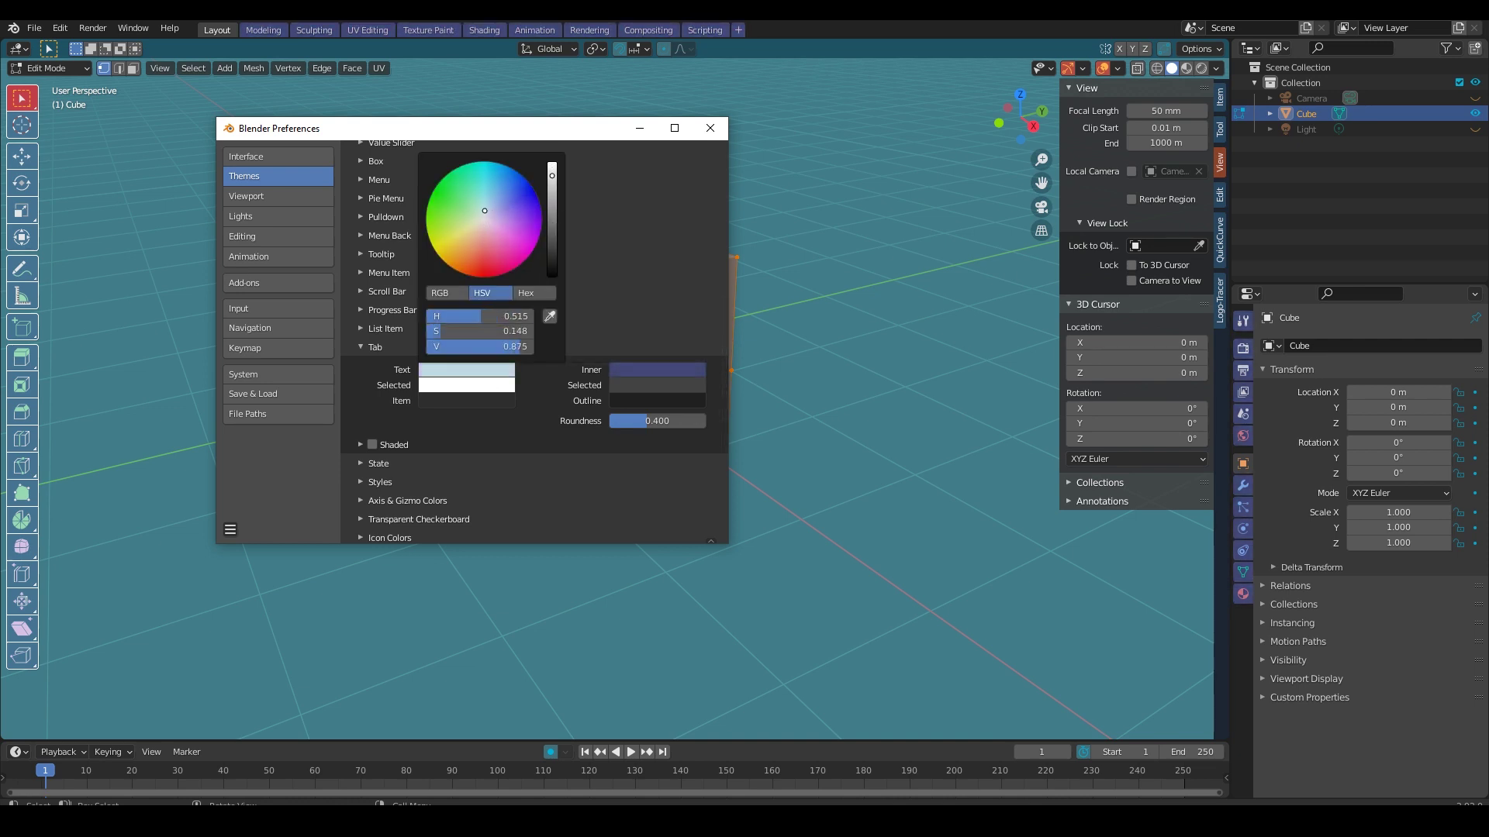
click(649, 367)
mouse_move(649, 189)
mouse_down()
mouse_move(625, 194)
mouse_move(692, 231)
mouse_move(640, 189)
mouse_up()
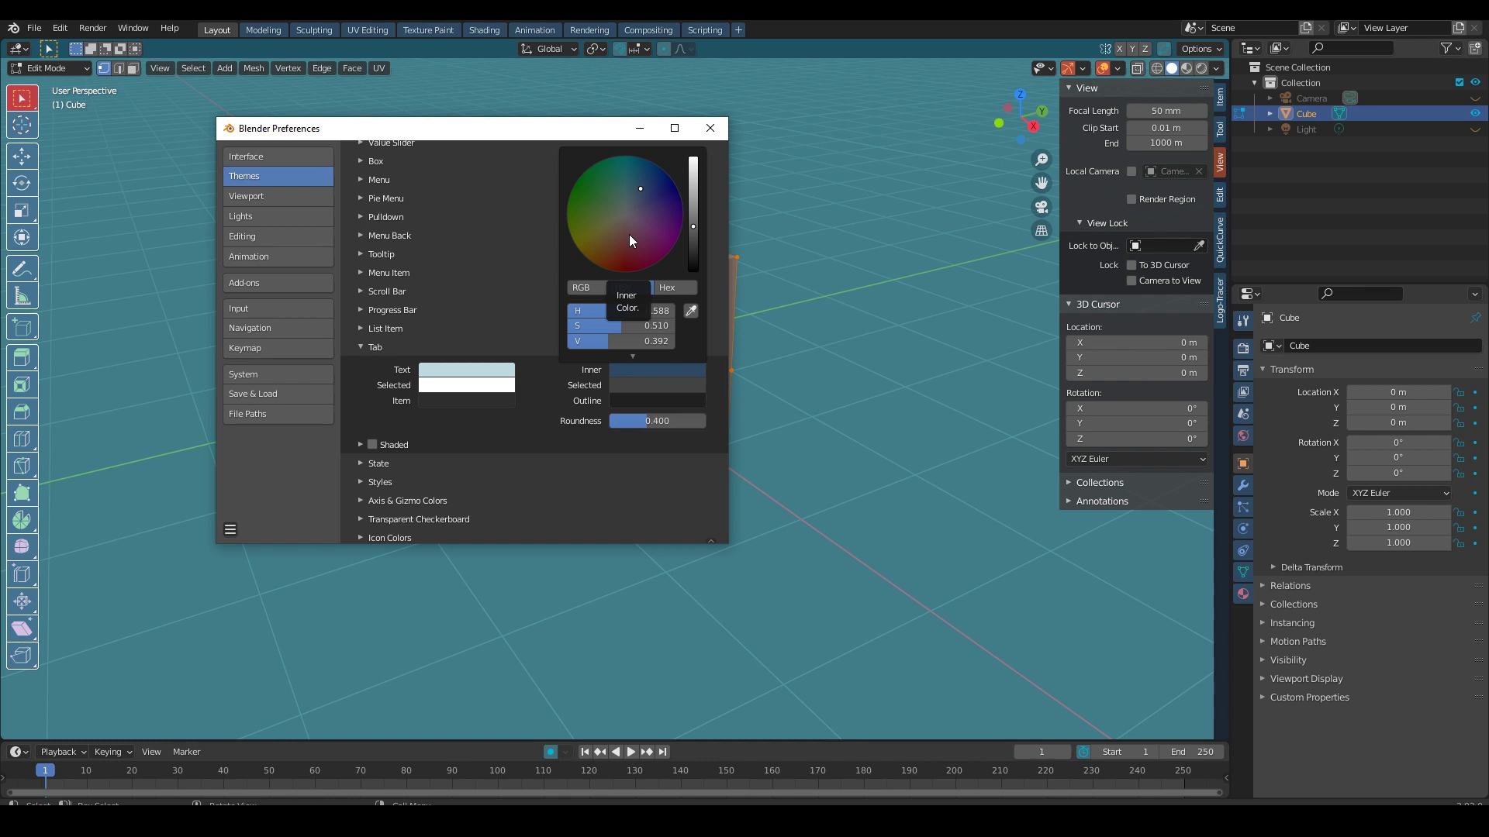
scroll(353, 357, down, 3)
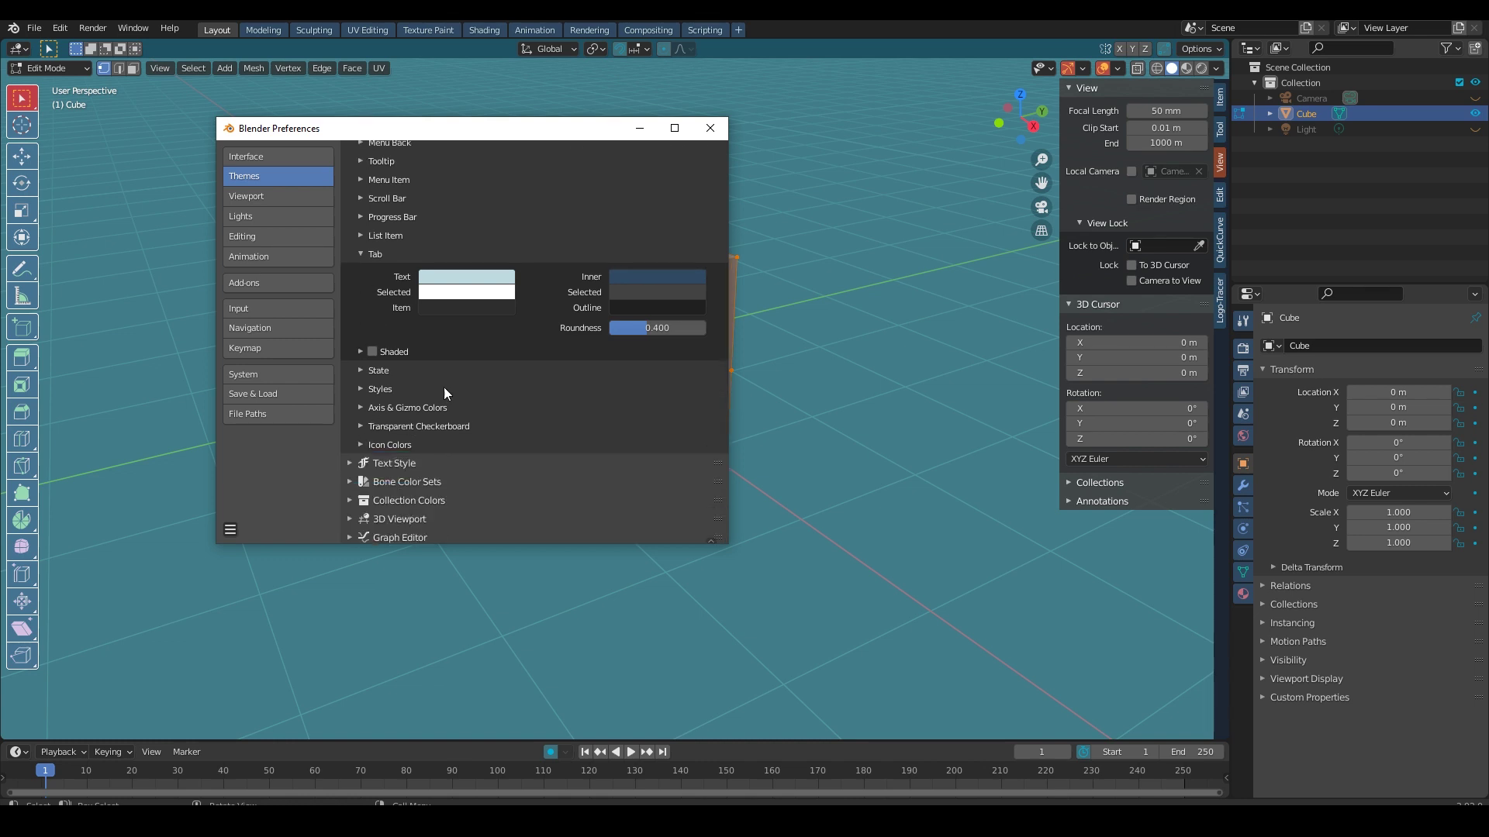
Step: Switch to the Modeling workspace and bring the theme Preferences back
click(438, 29)
click(284, 30)
scroll(621, 434, up, 5)
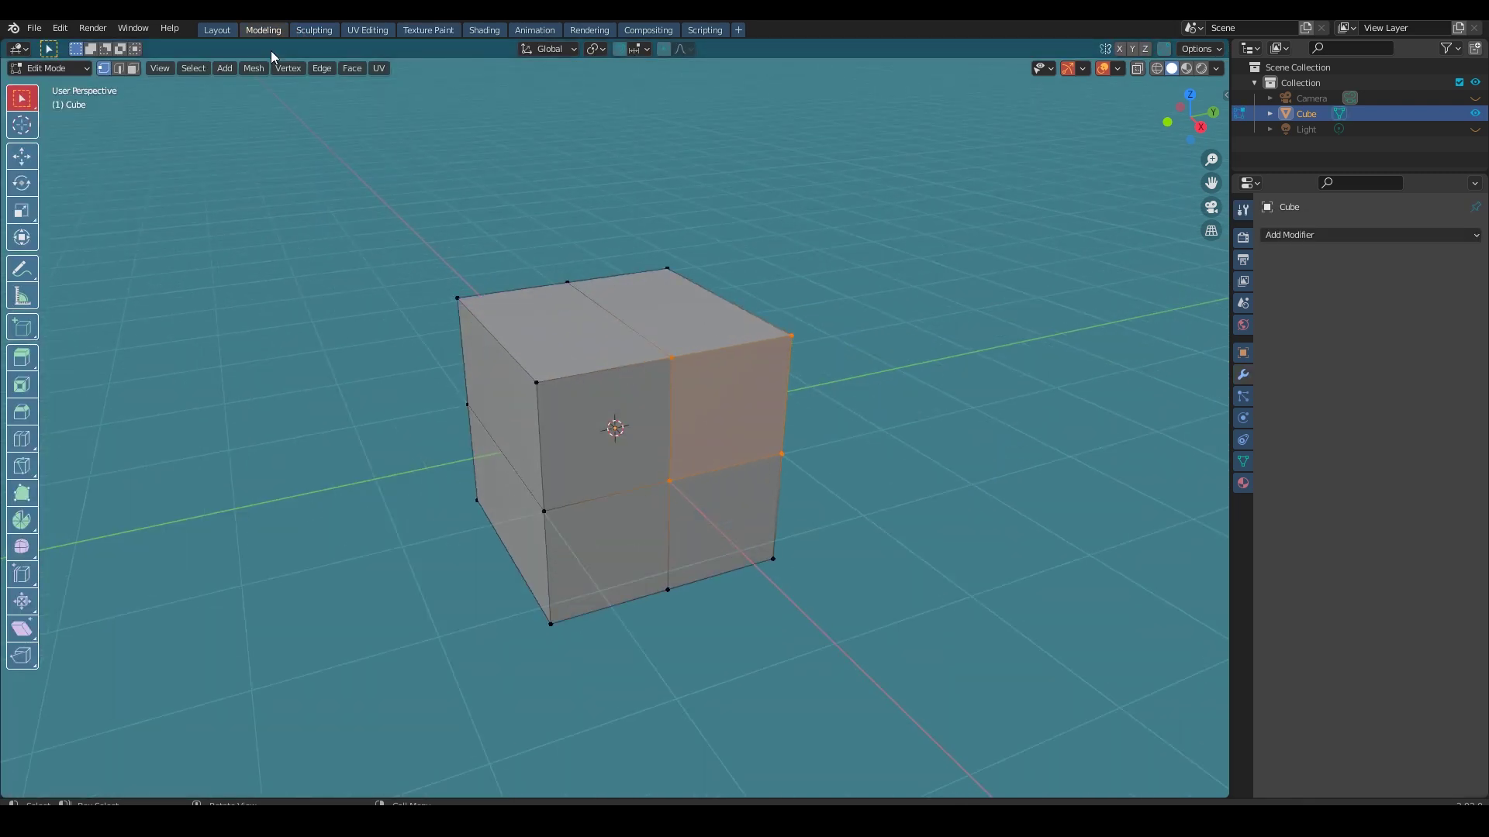
click(60, 28)
click(100, 245)
Step: Try orange and cyan for the selected Tab text, settling on pale blue
click(468, 293)
drag(492, 381, 474, 403)
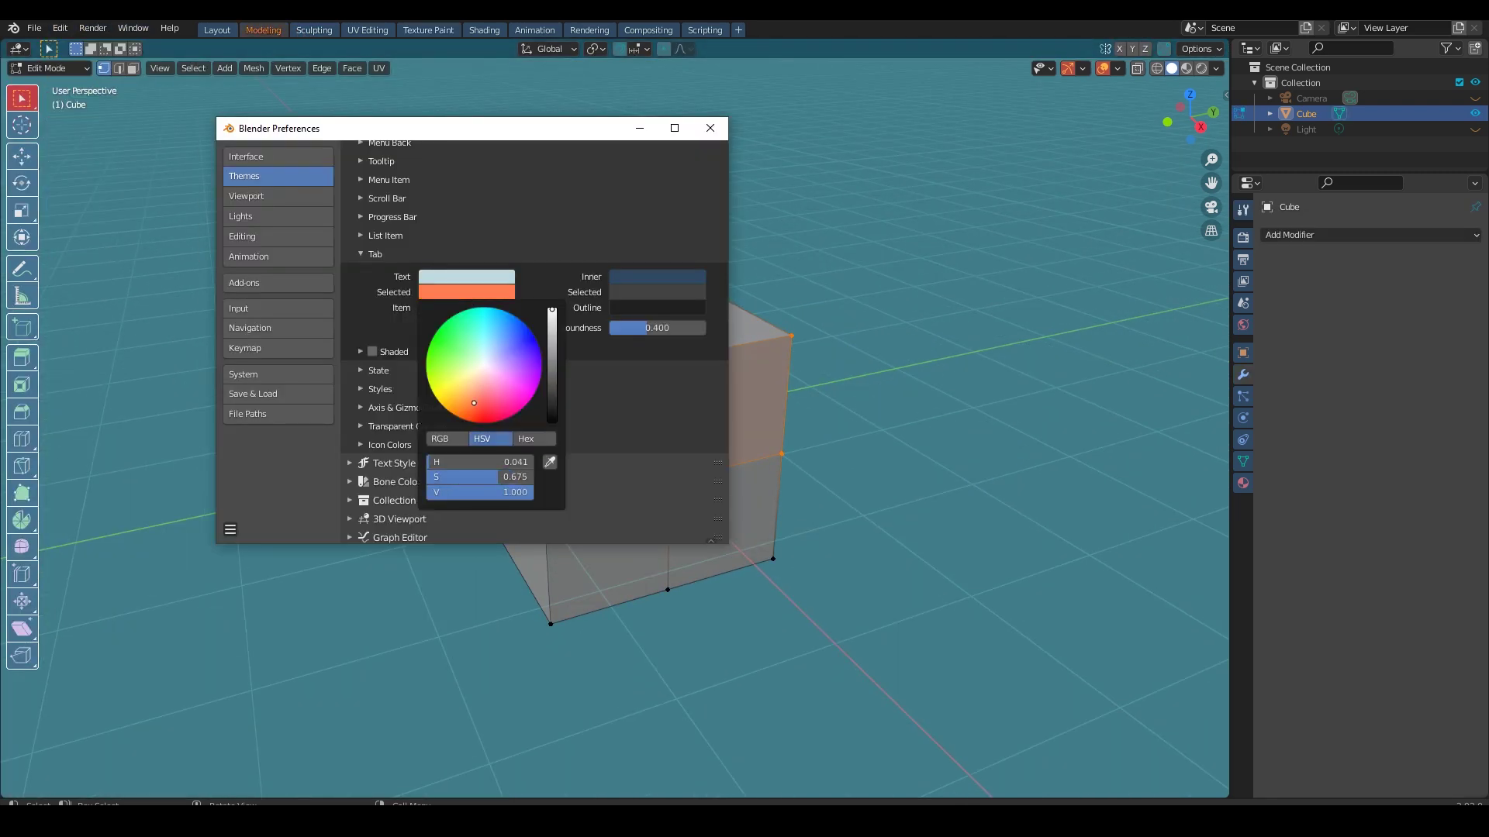
click(658, 292)
drag(612, 387, 620, 403)
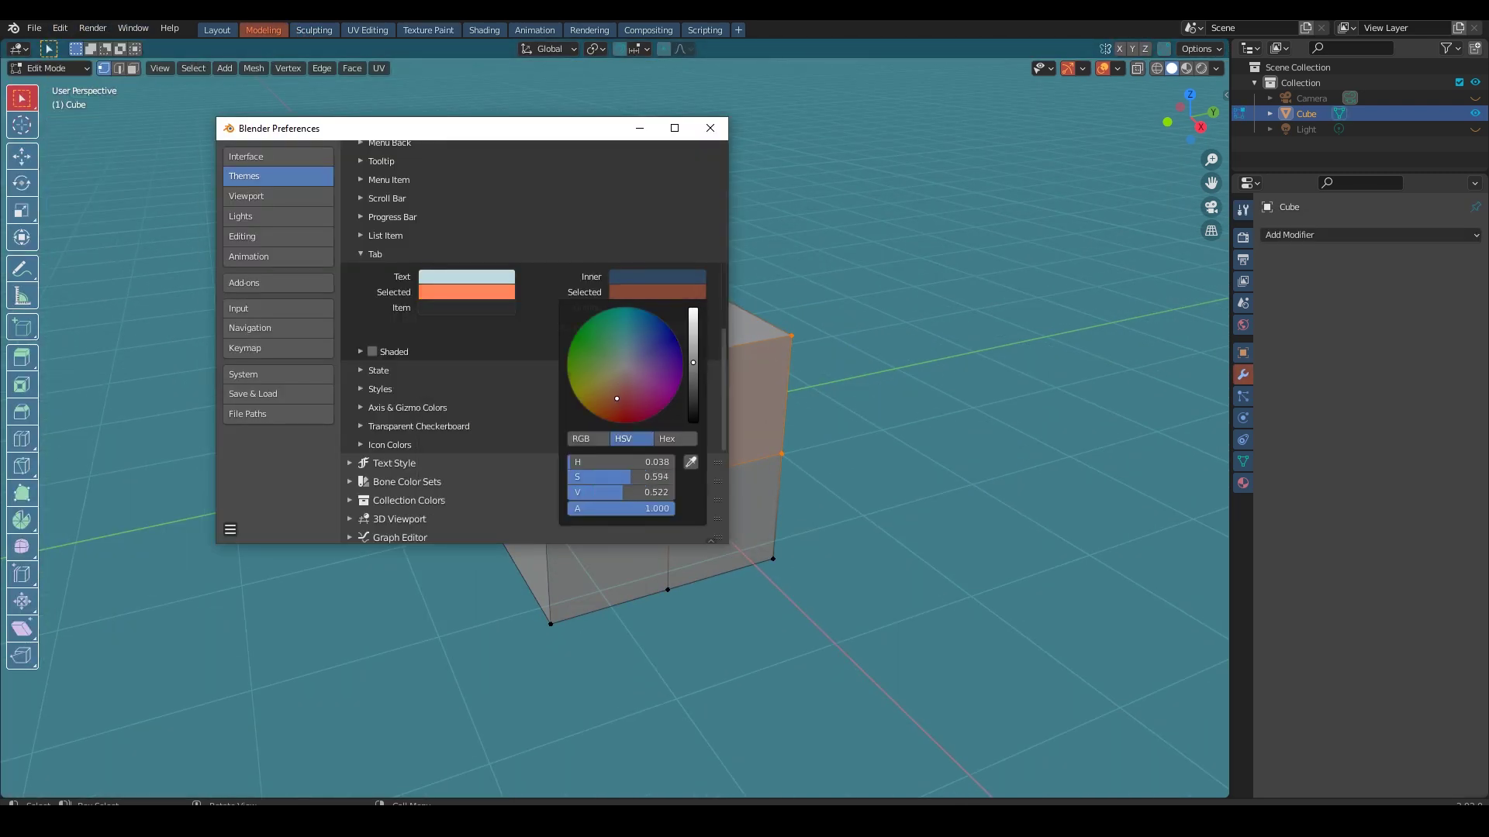
scroll(619, 403, up, 3)
click(467, 292)
mouse_move(484, 365)
mouse_down()
mouse_move(490, 320)
mouse_move(484, 354)
mouse_up()
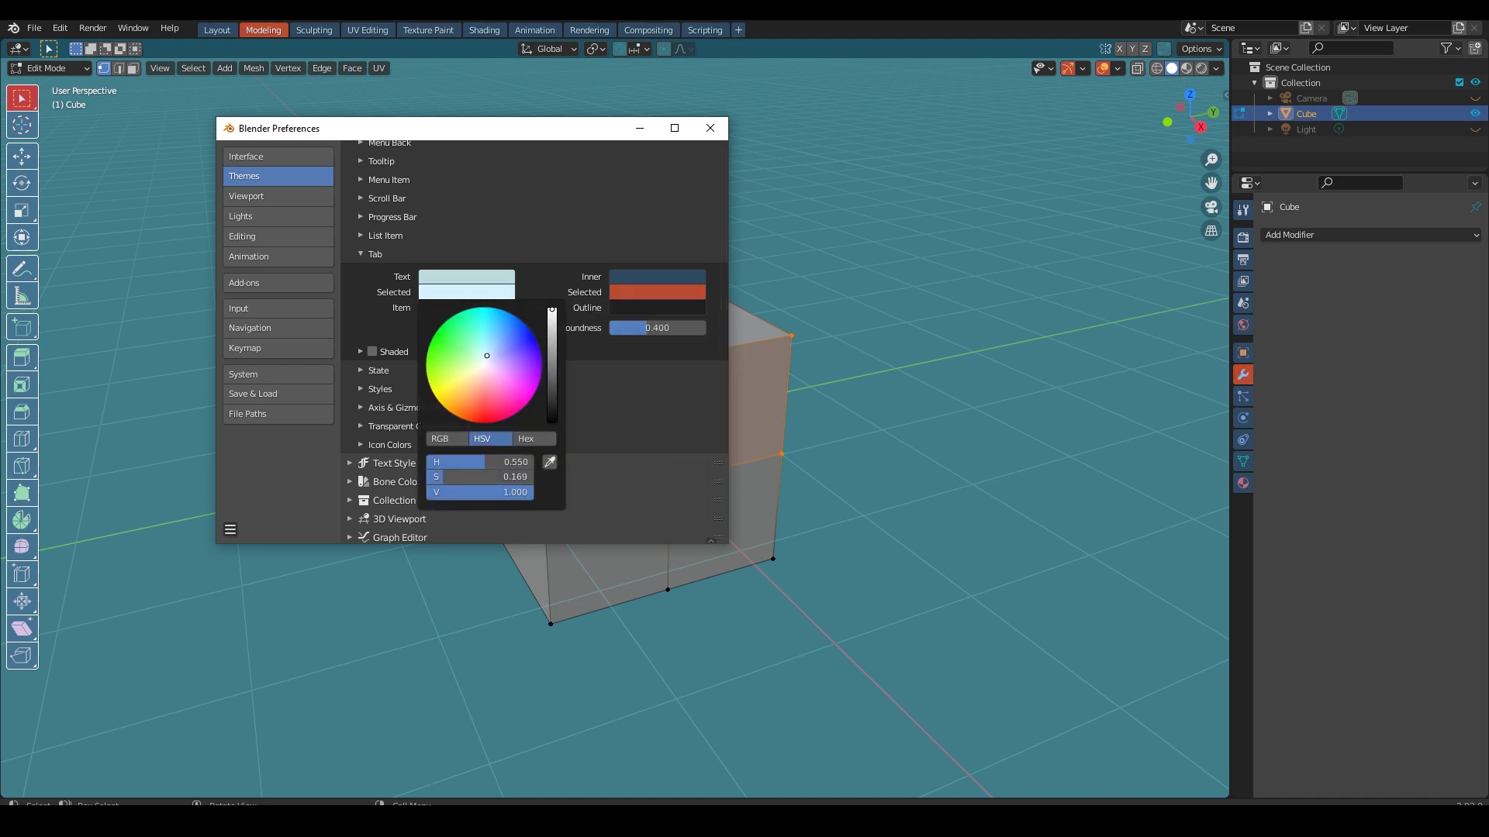
click(658, 292)
Step: Keep the selected Tab Inner red (H 0.987, S 0.680, V 0.761), then zoom out from the cube
drag(617, 406, 600, 405)
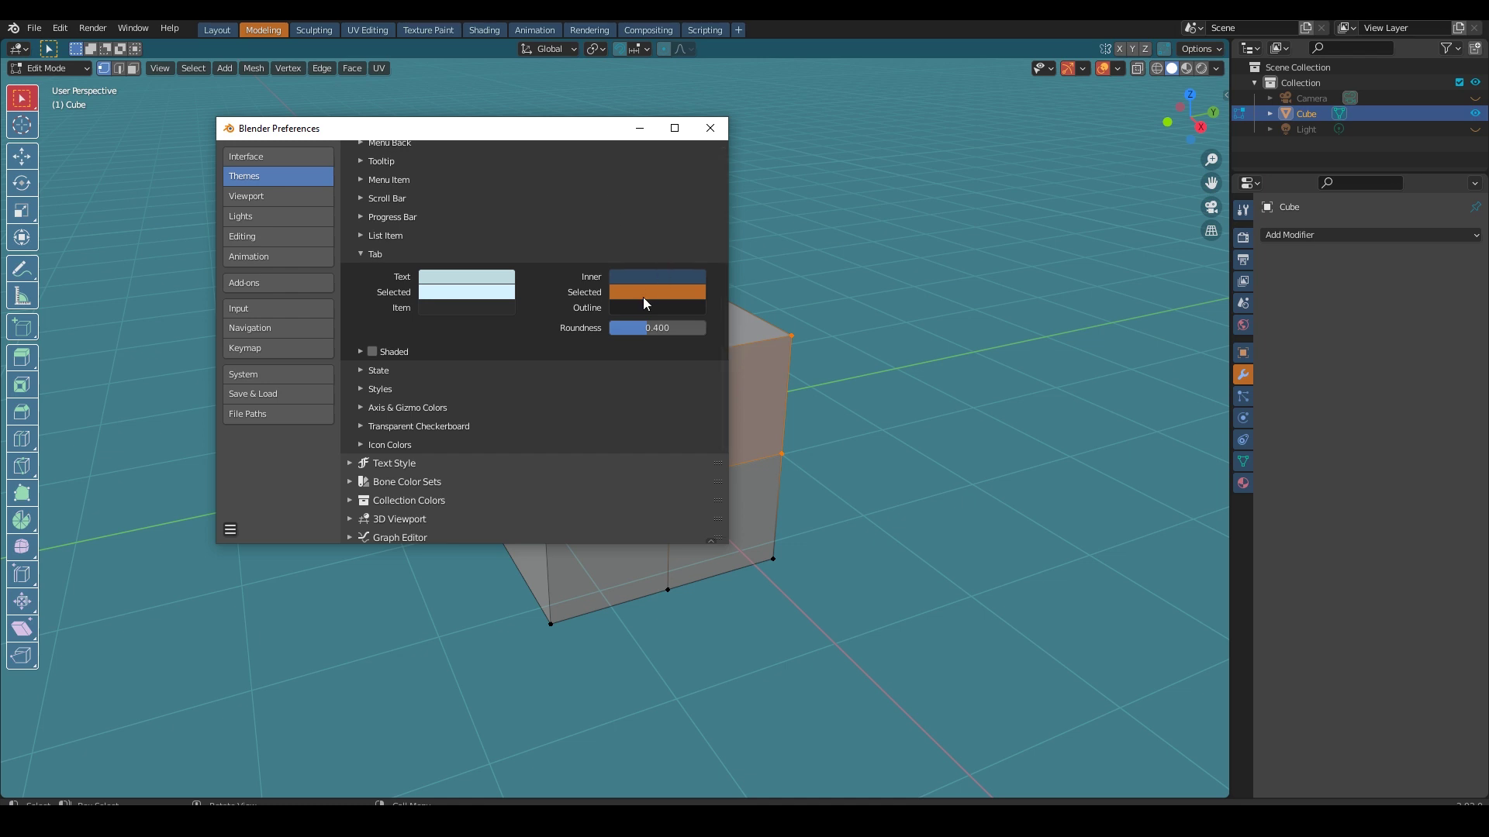
click(650, 298)
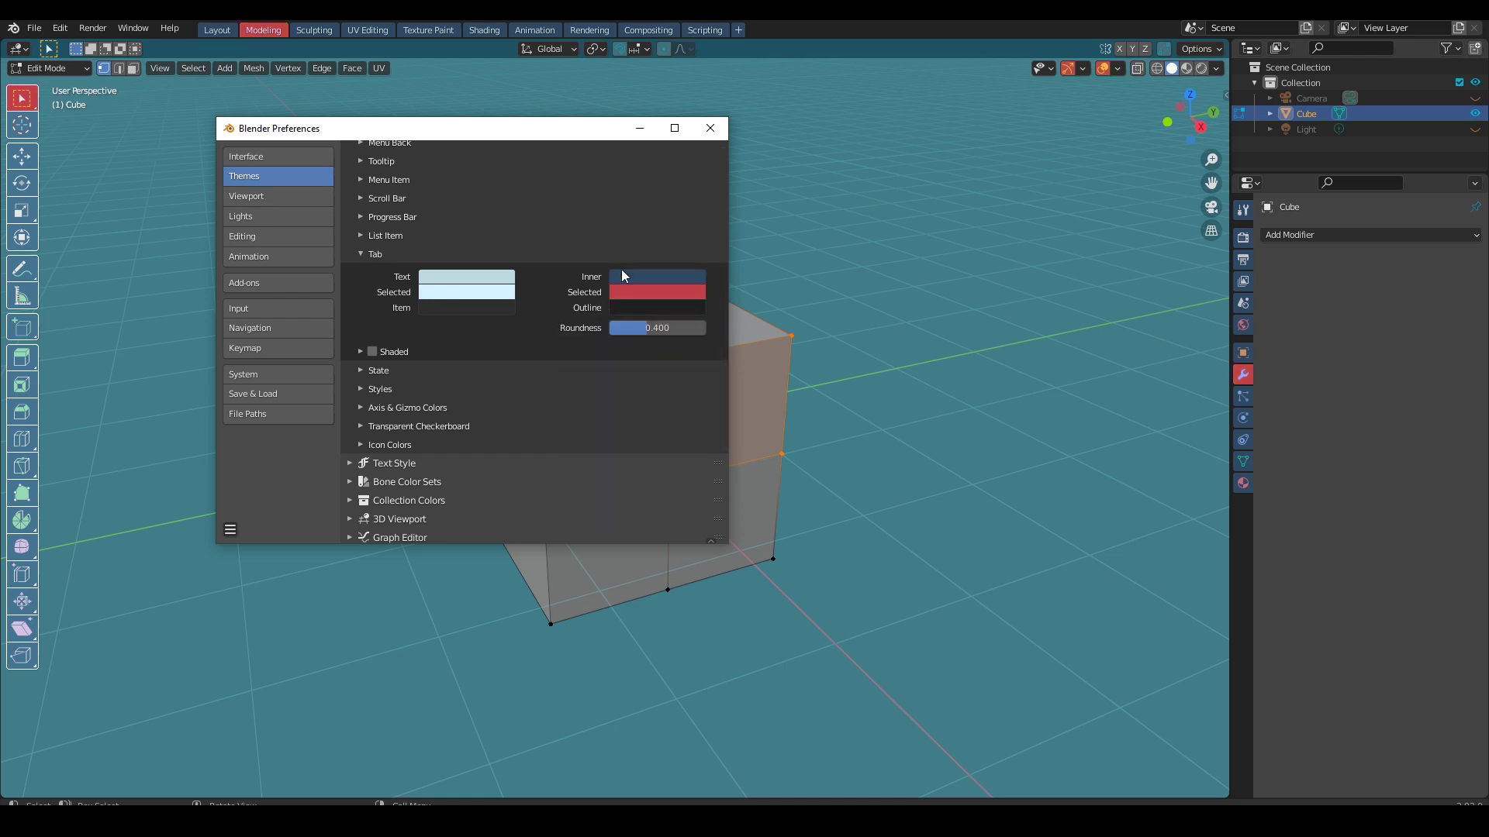
click(657, 292)
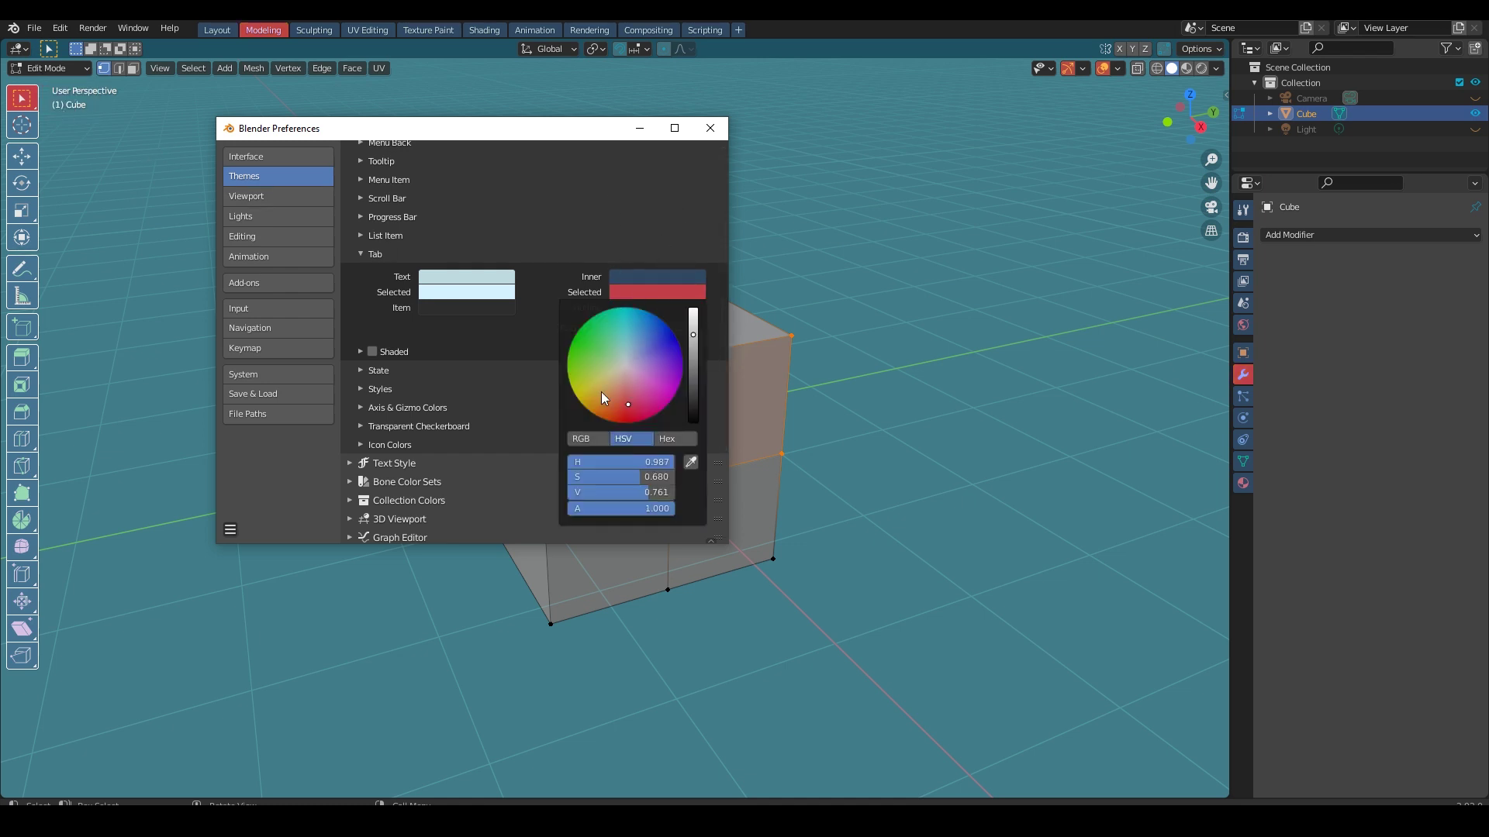
drag(602, 393, 608, 403)
key(Escape)
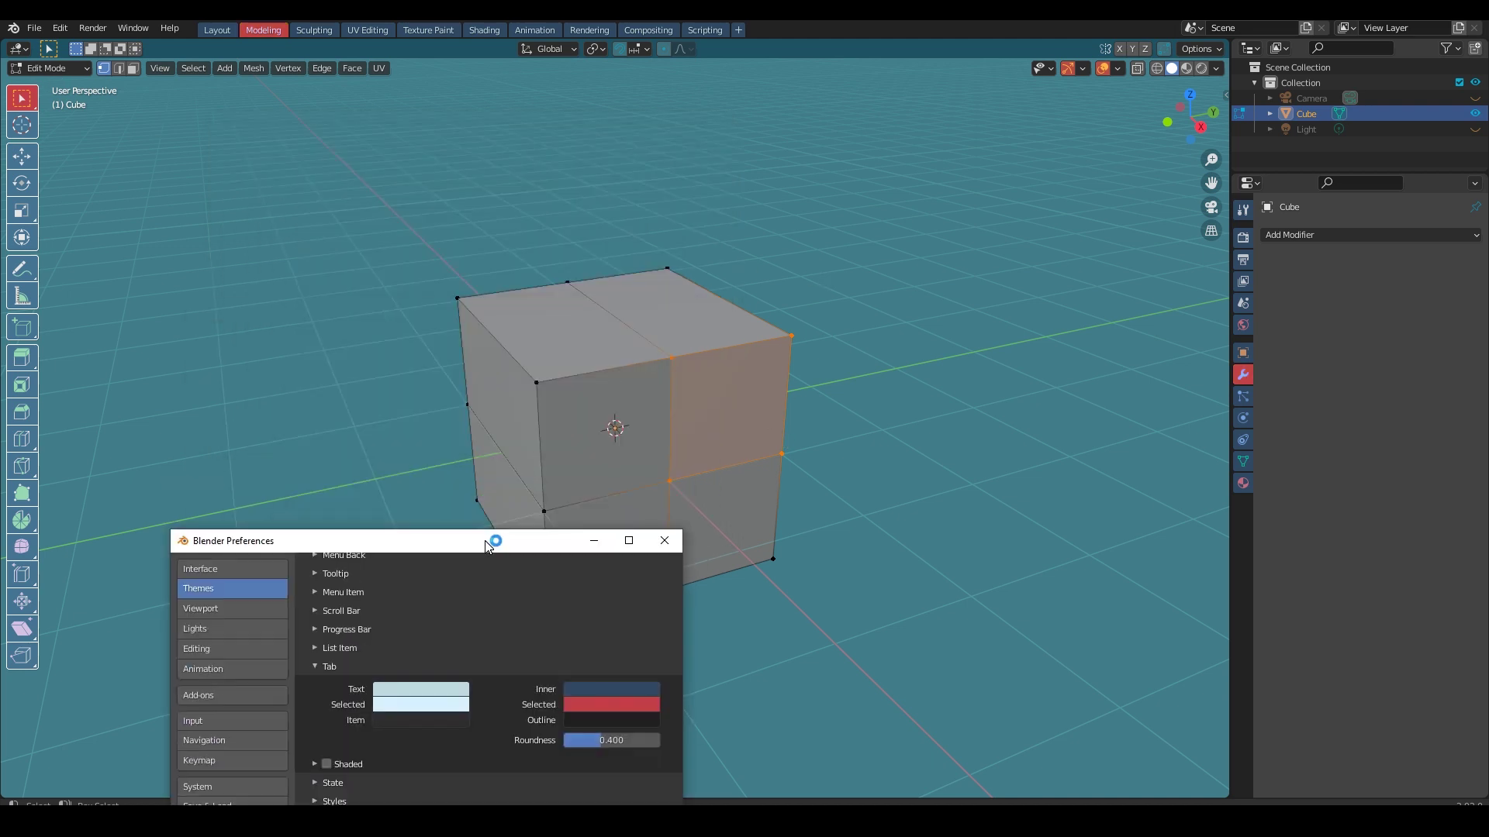
middle_drag(1035, 459, 704, 415)
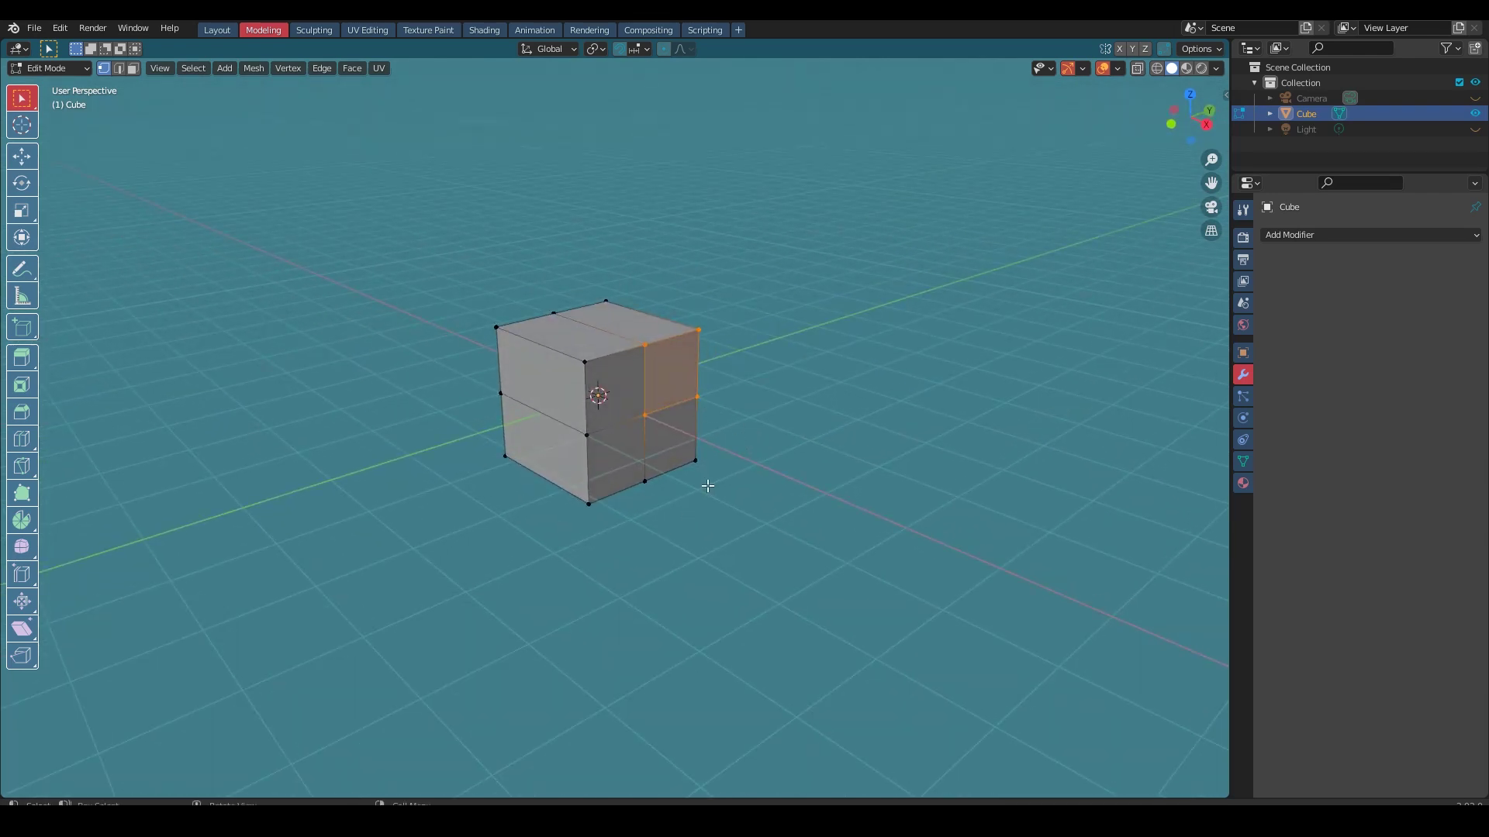
Step: Reopen Preferences, move the window toward the centre and expand the Menu widget colours
click(60, 29)
click(150, 251)
mouse_move(572, 172)
mouse_down()
mouse_move(1092, 163)
mouse_move(657, 138)
mouse_move(675, 137)
mouse_up()
scroll(627, 380, down, 1)
scroll(627, 380, down, 1)
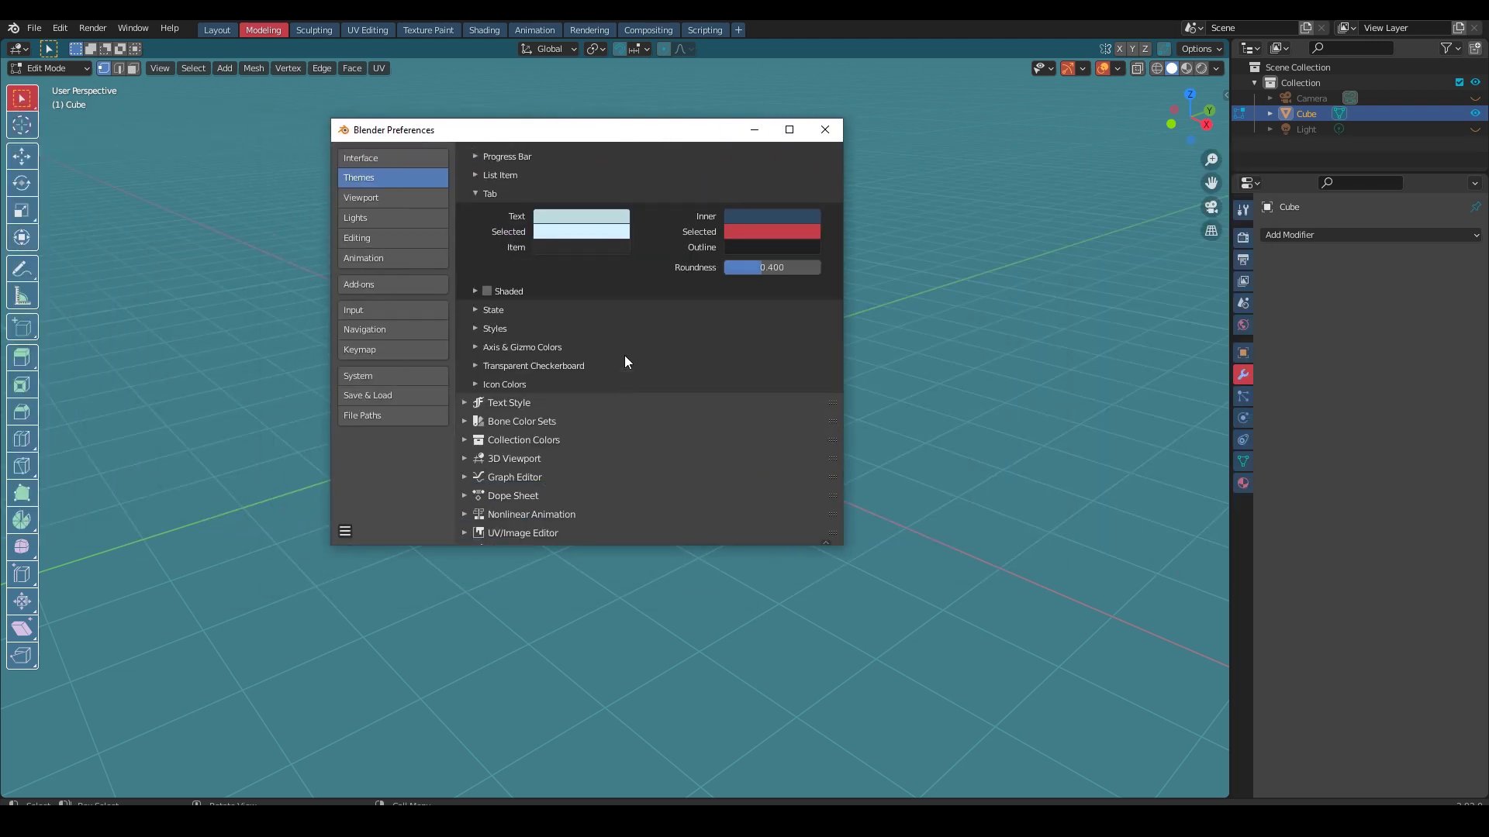
scroll(625, 355, down, 2)
scroll(625, 355, up, 8)
scroll(543, 357, up, 4)
click(482, 338)
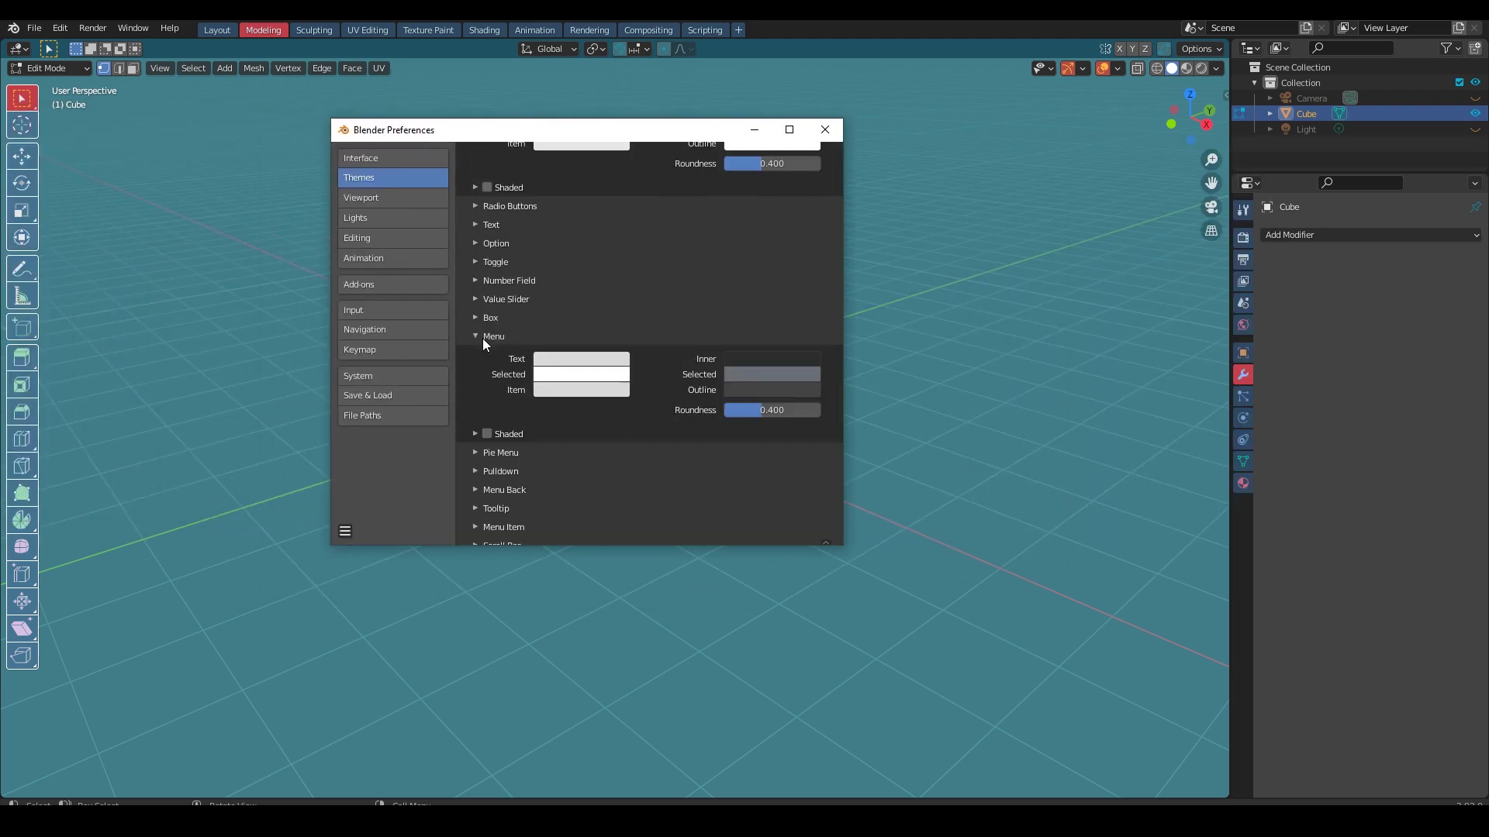
Step: Make the Menu text light blue and highlighted text orange, previewing on a dropdown
click(588, 360)
click(612, 186)
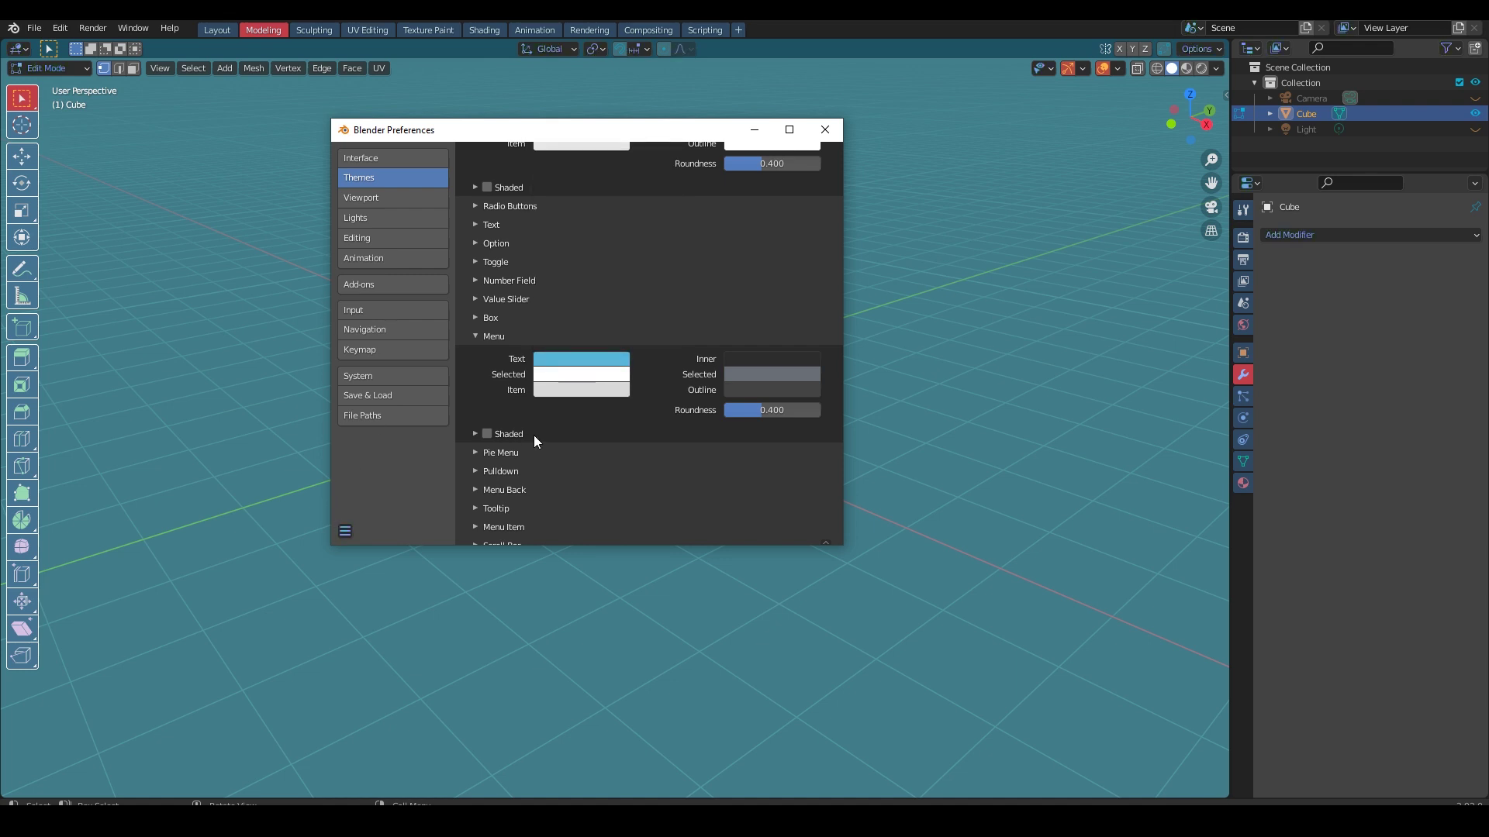
click(576, 378)
drag(581, 277, 593, 279)
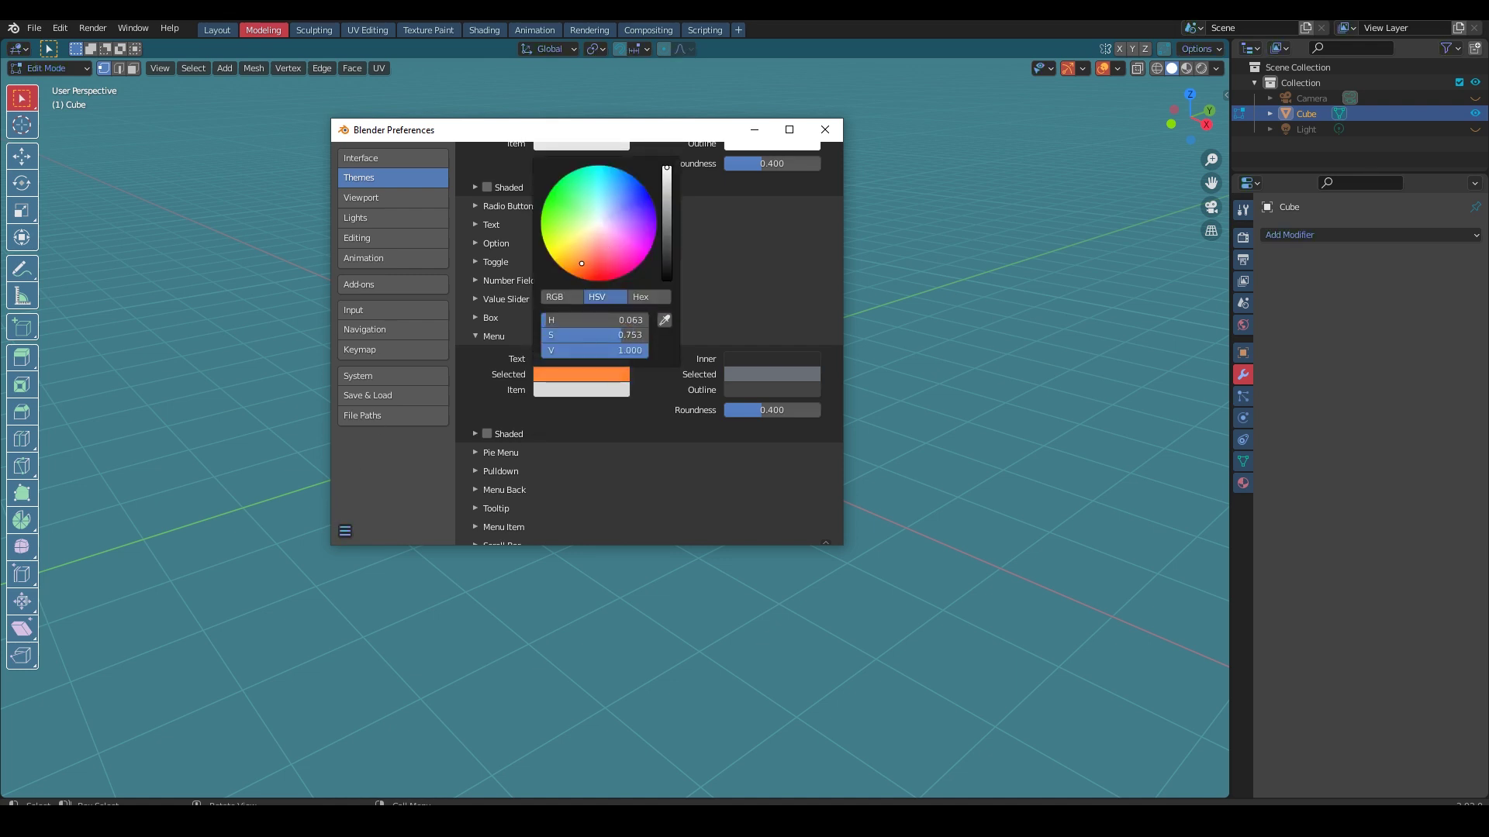
click(1190, 52)
click(60, 28)
click(116, 255)
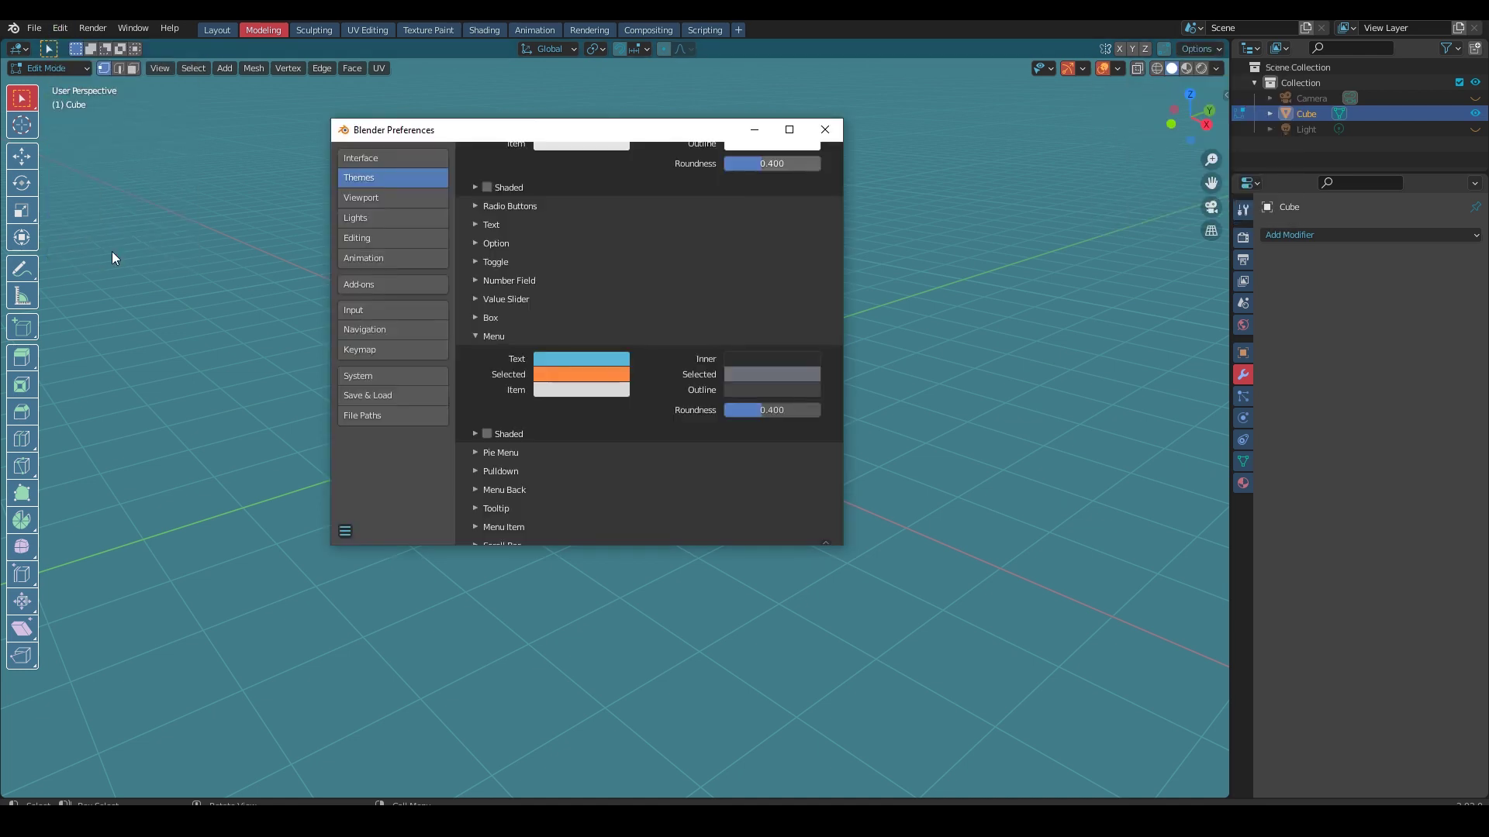
click(590, 374)
click(1198, 48)
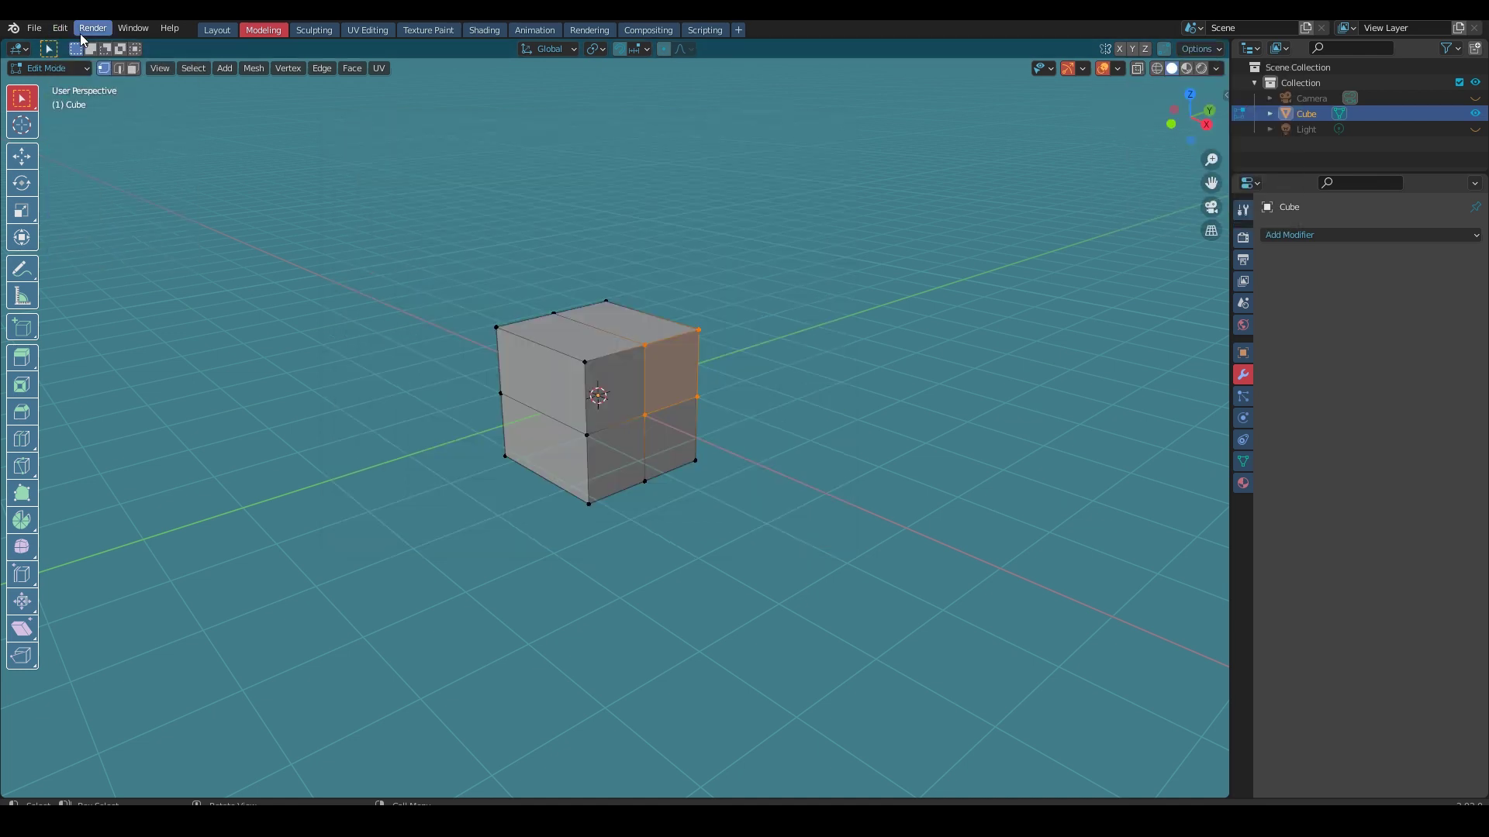
Step: Set the Menu Inner background to a deep dark blue after trying teal and red
click(60, 28)
click(113, 252)
click(750, 362)
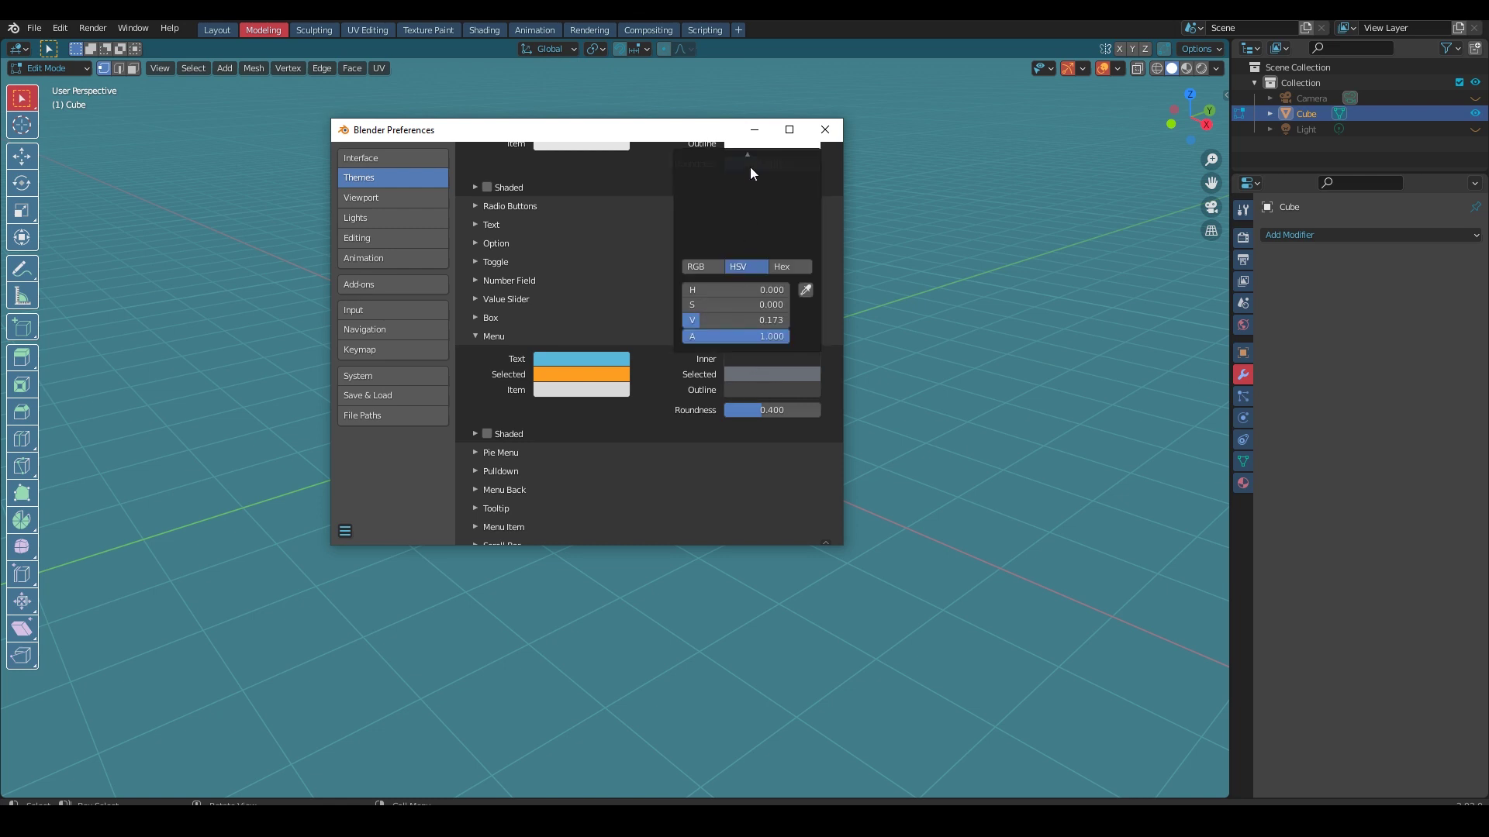
click(750, 181)
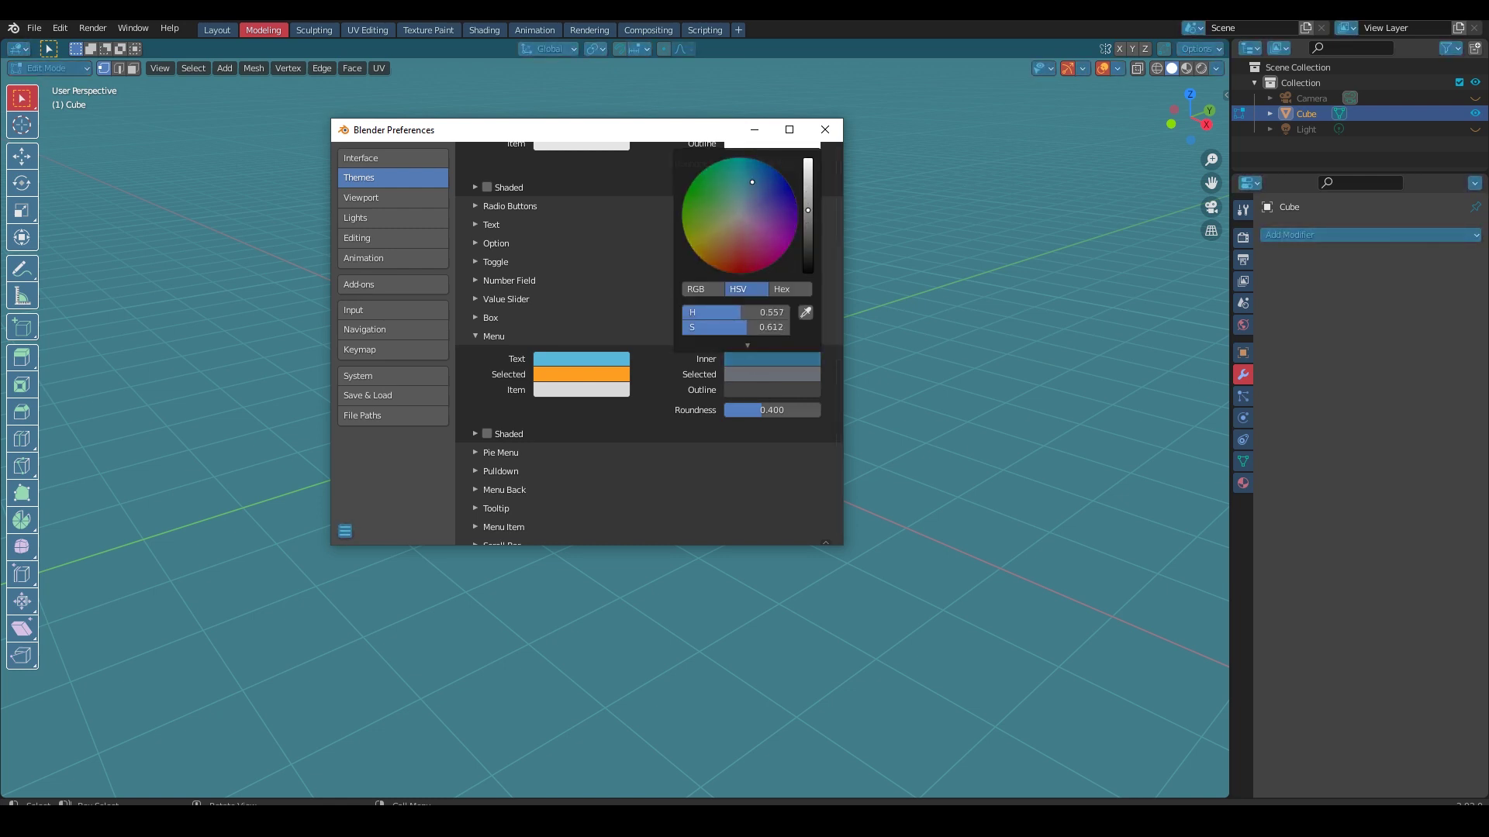
click(735, 257)
drag(720, 265, 759, 185)
scroll(756, 219, down, 6)
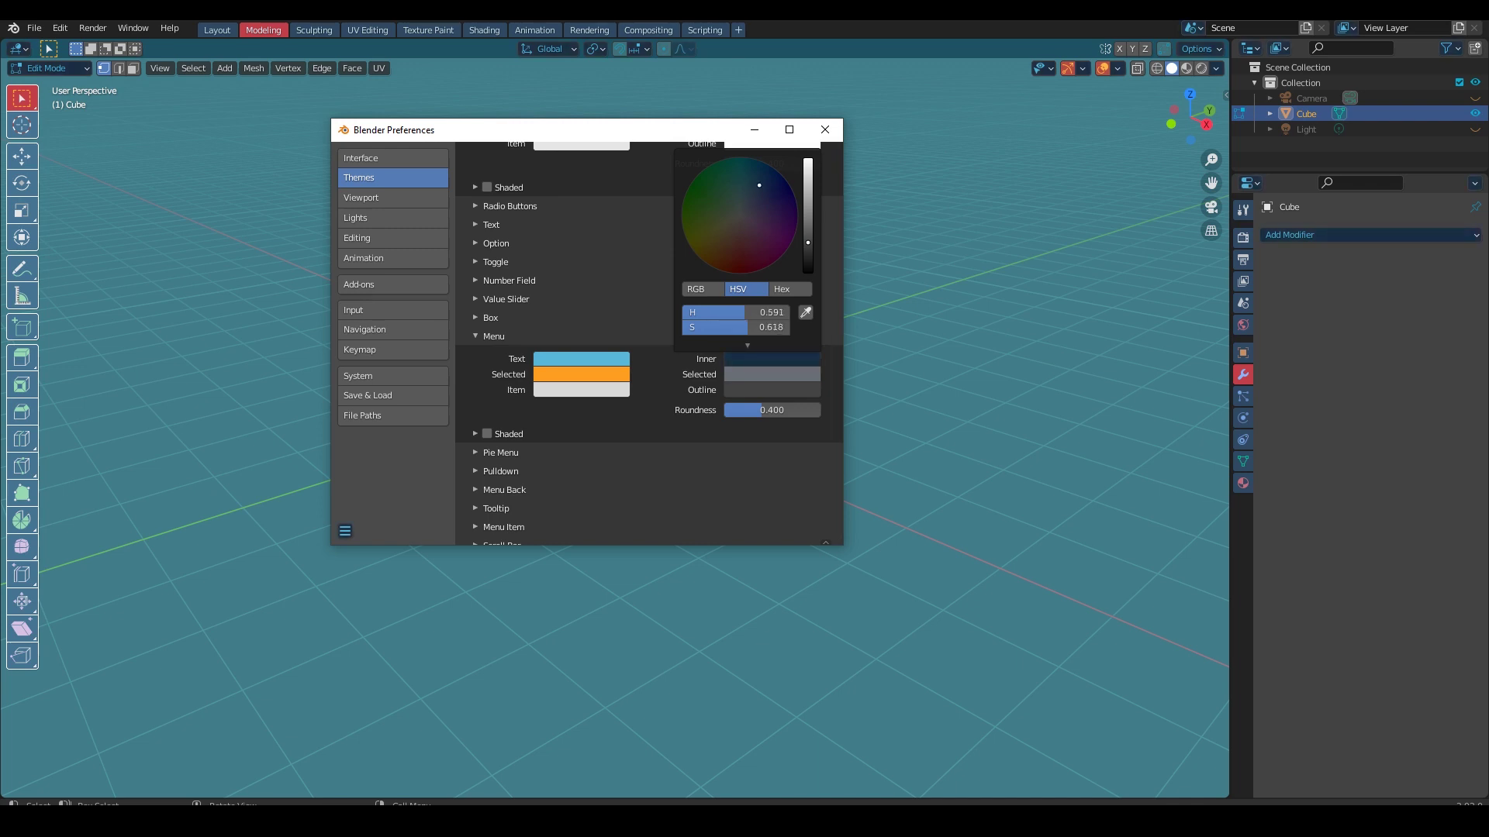
click(757, 178)
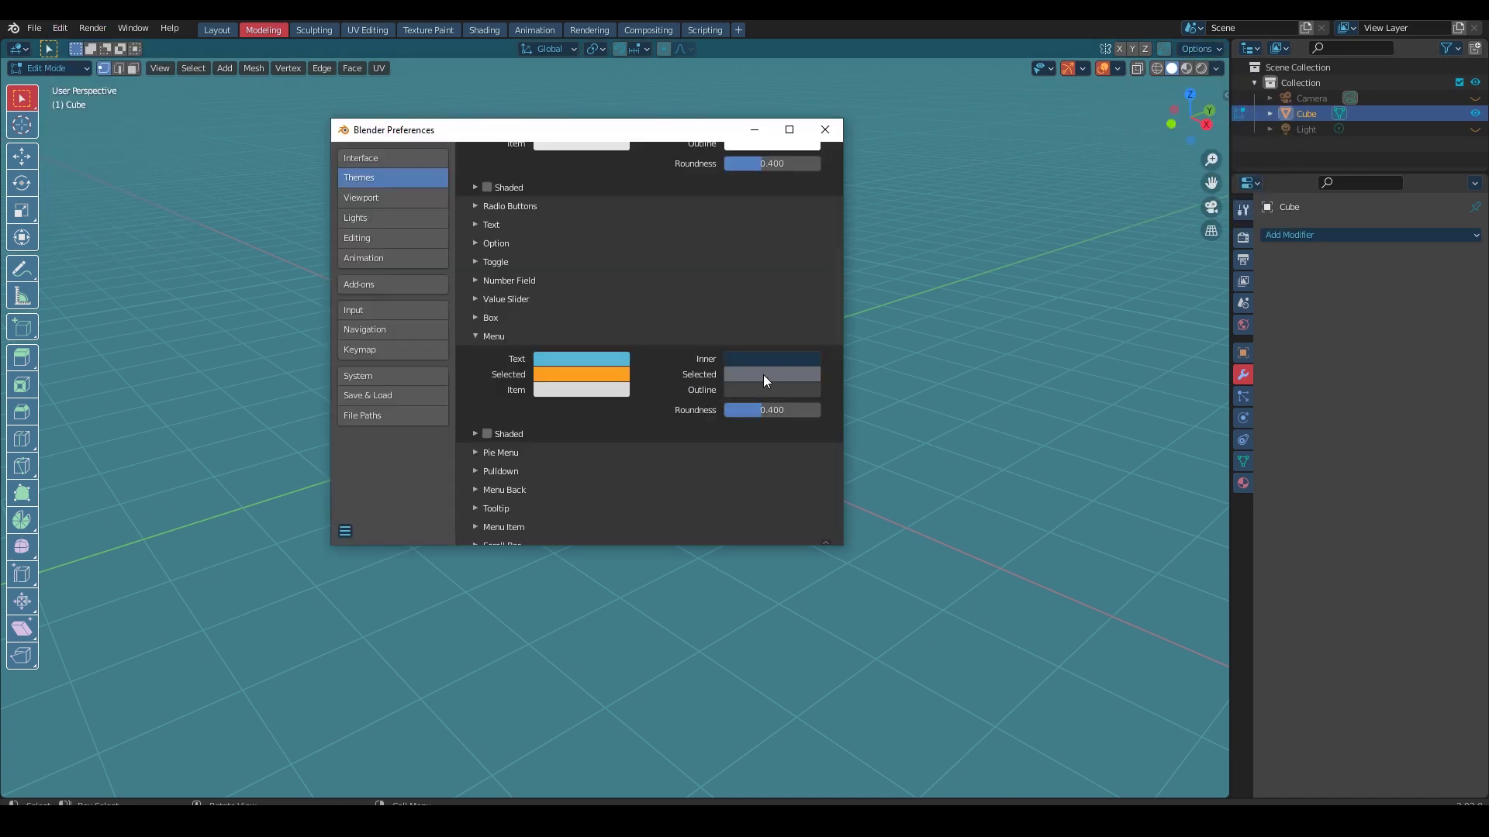
Step: Make the Menu Inner Selected fill red and preview it on the Options dropdown
click(763, 380)
drag(747, 202, 734, 262)
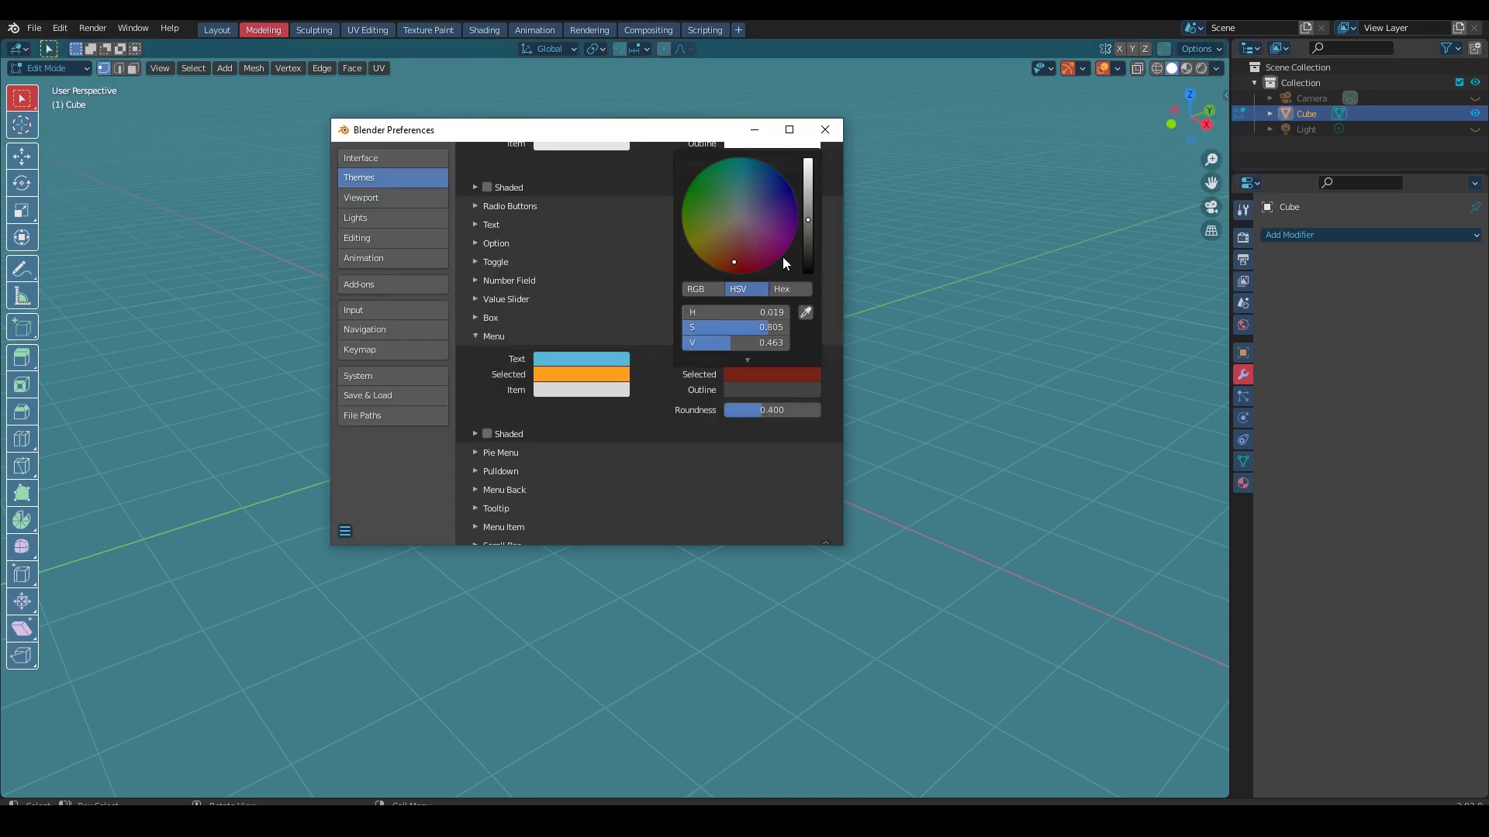
click(1206, 50)
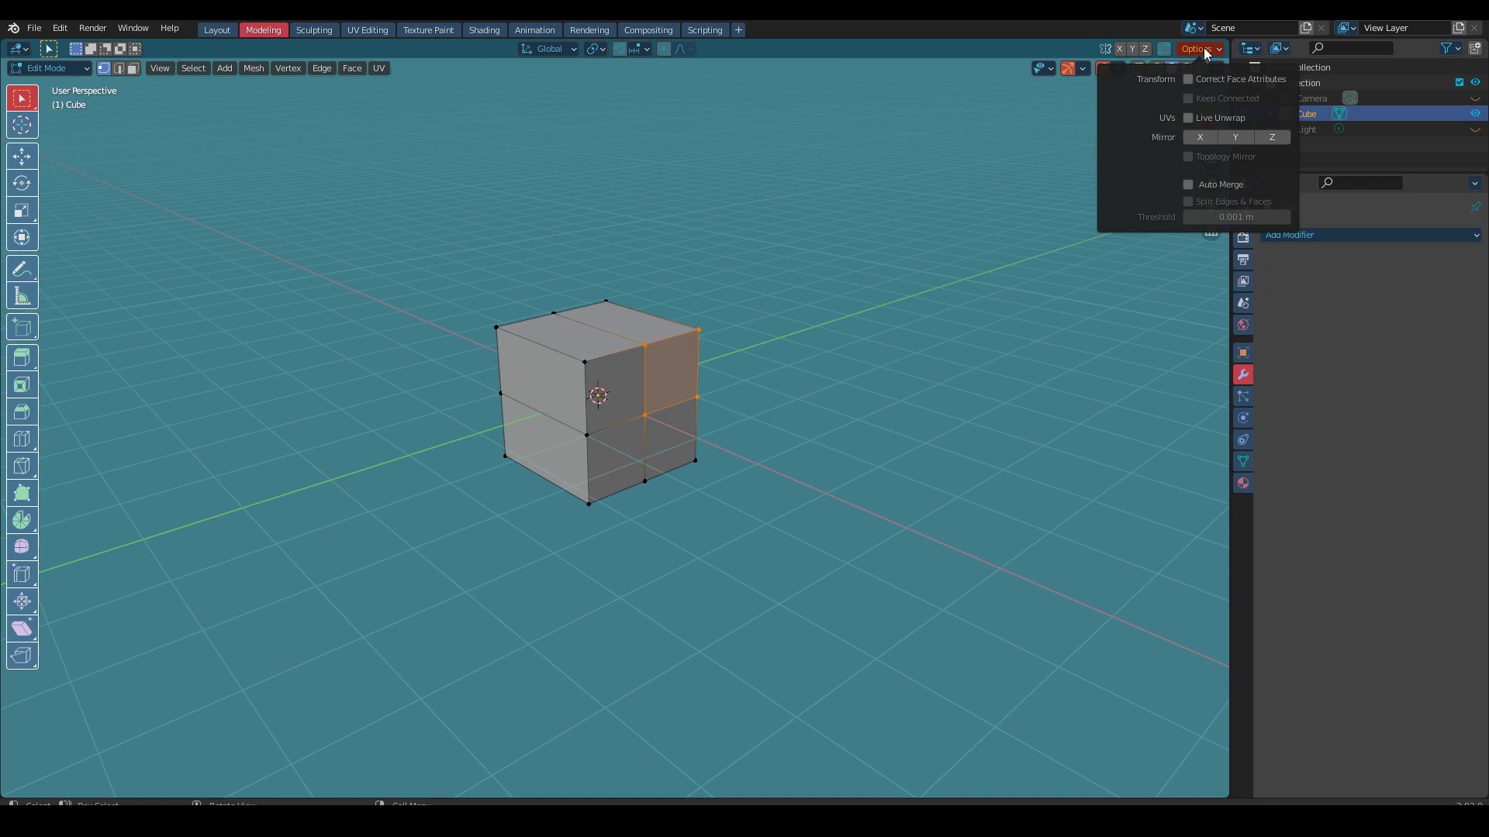
click(59, 28)
click(101, 250)
click(776, 380)
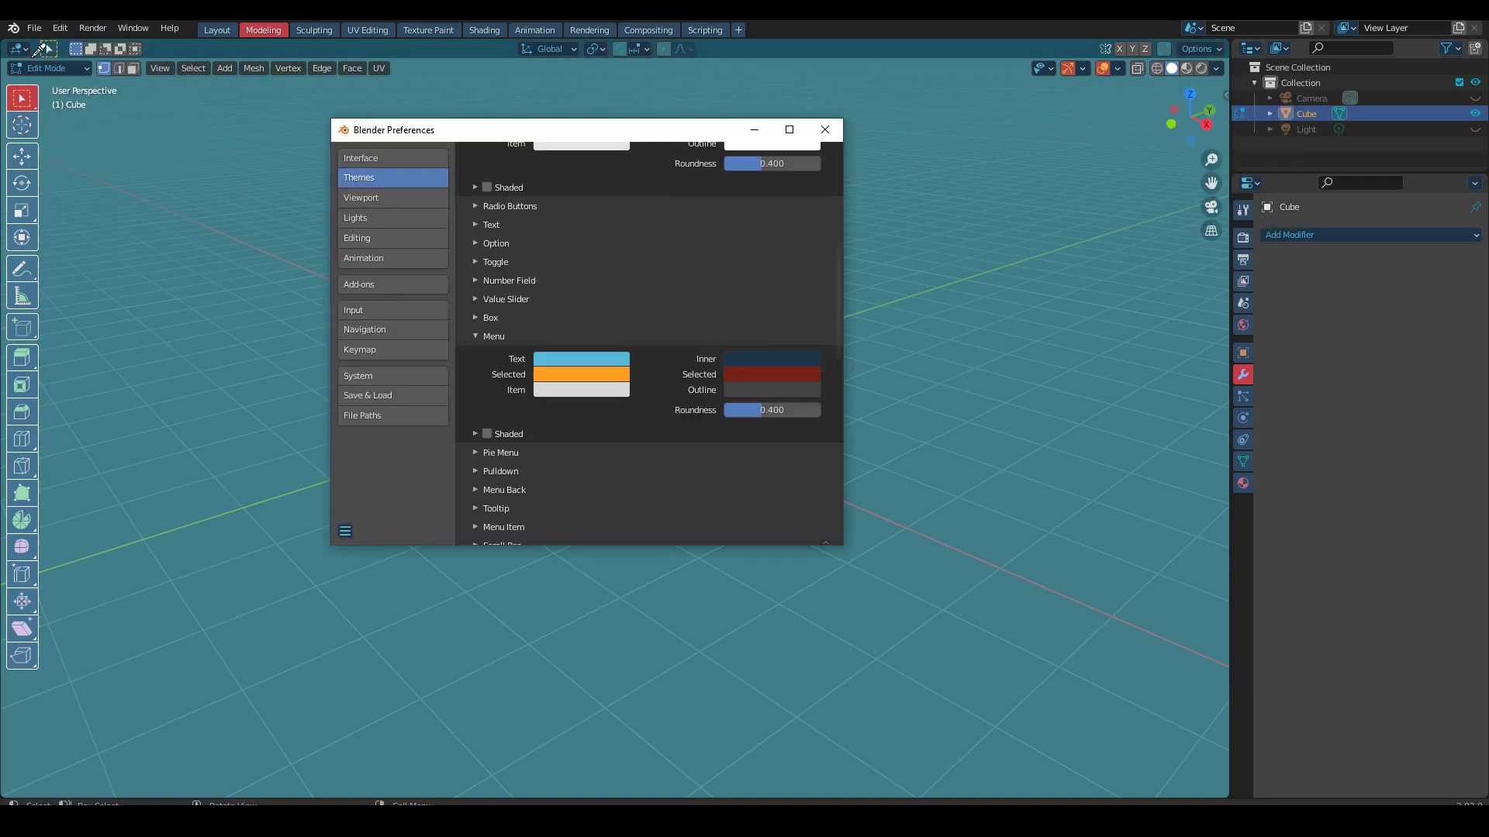
click(1194, 49)
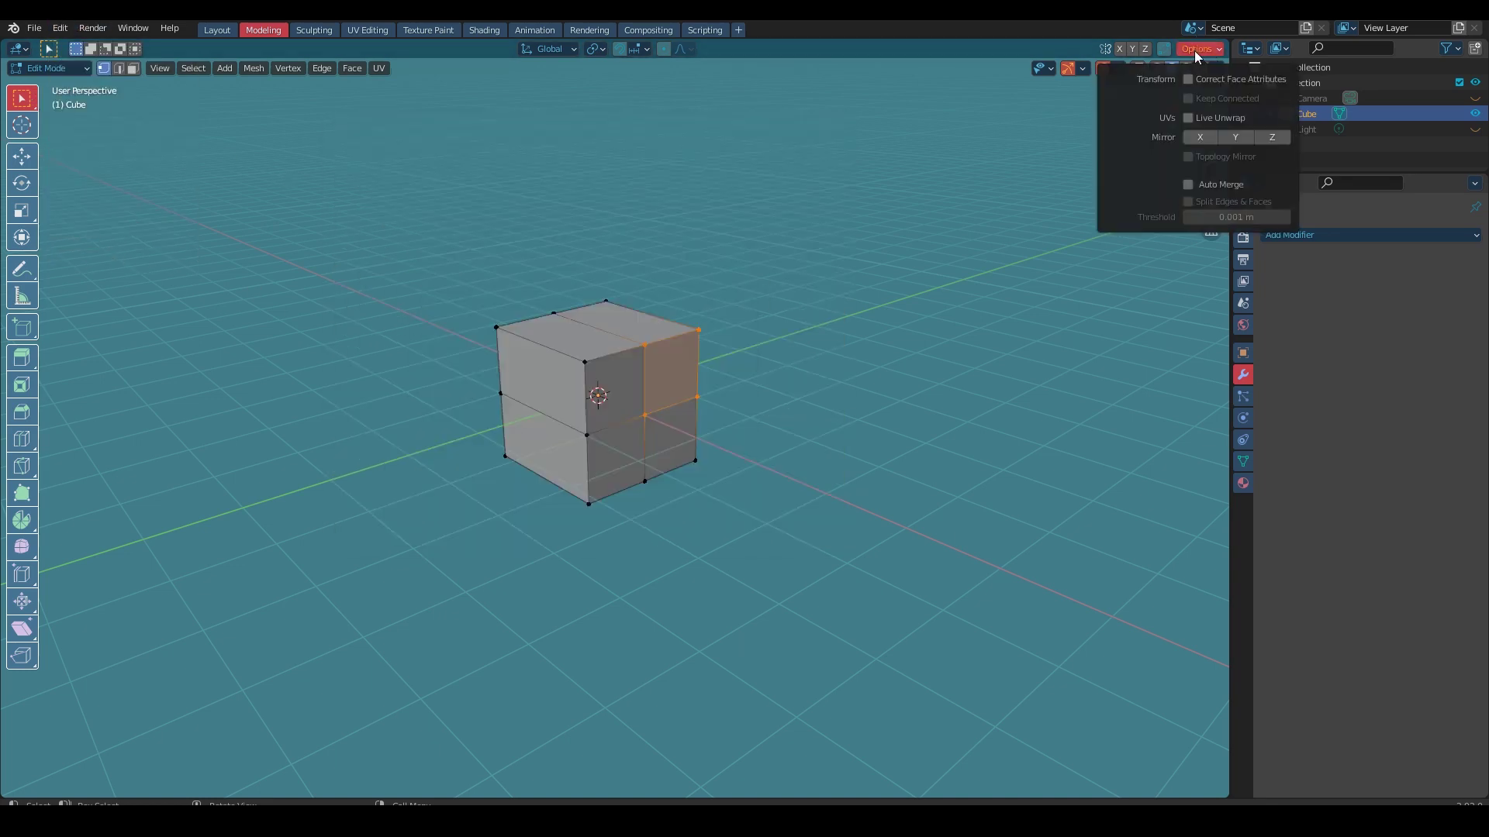
Step: Pick a new Selected colour for menu items and preview it on the dropdown
click(60, 28)
click(100, 249)
click(581, 375)
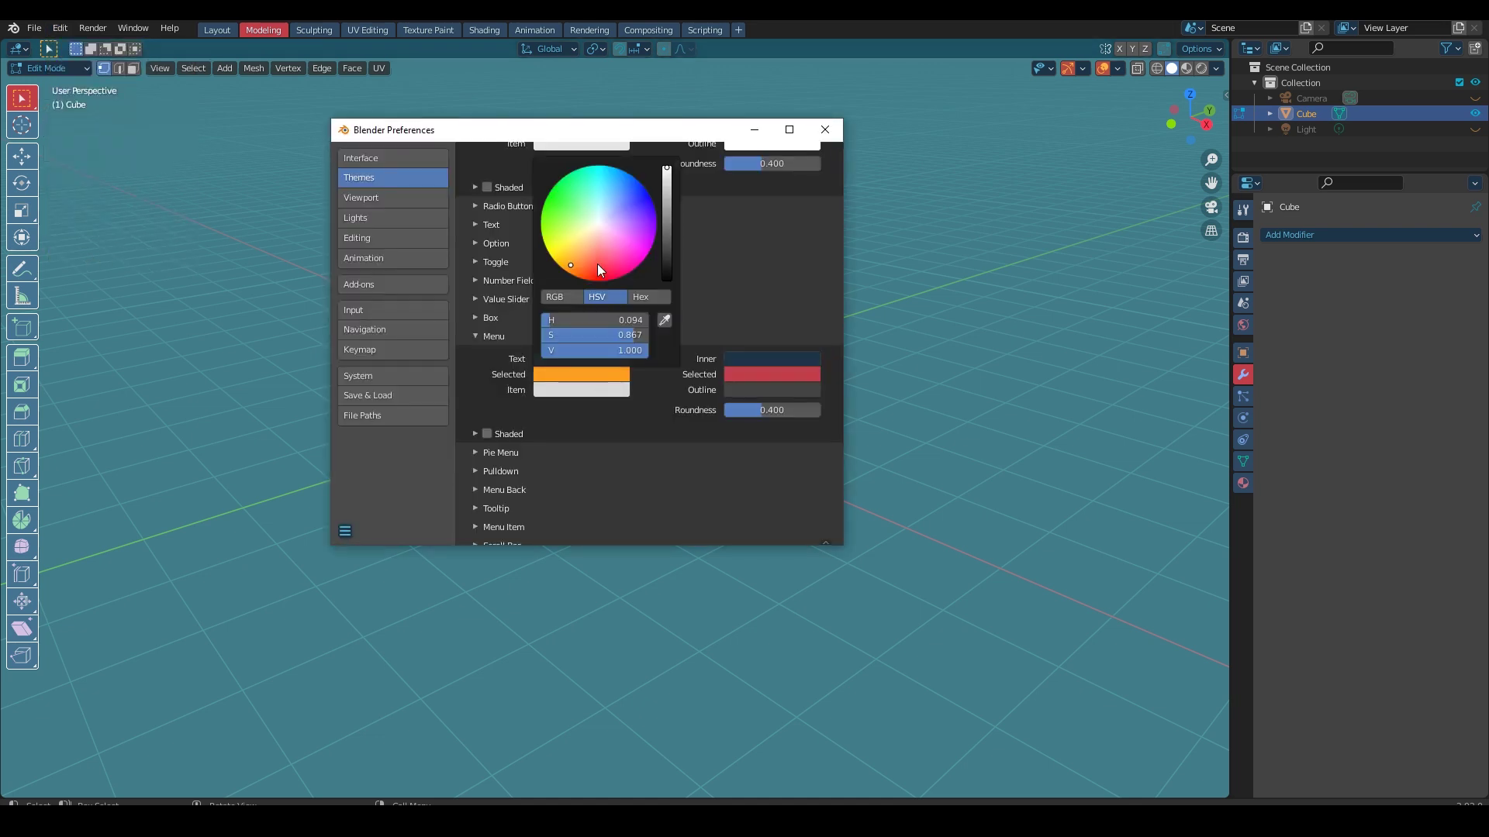
click(600, 270)
click(540, 241)
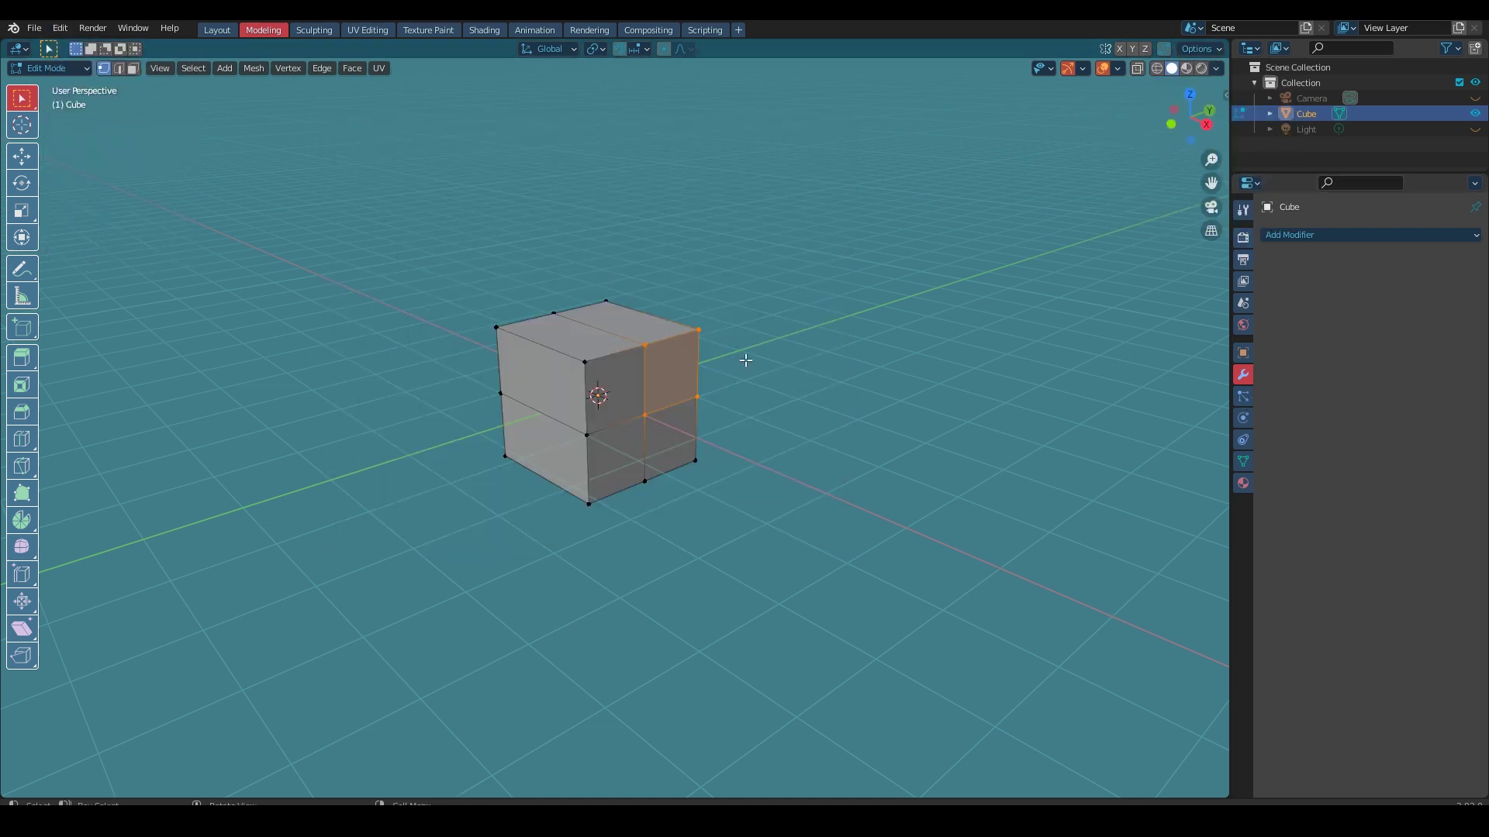
Step: Orbit the cube slightly and reopen the theme Preferences
scroll(746, 361, down, 2)
scroll(761, 392, up, 4)
scroll(857, 449, up, 1)
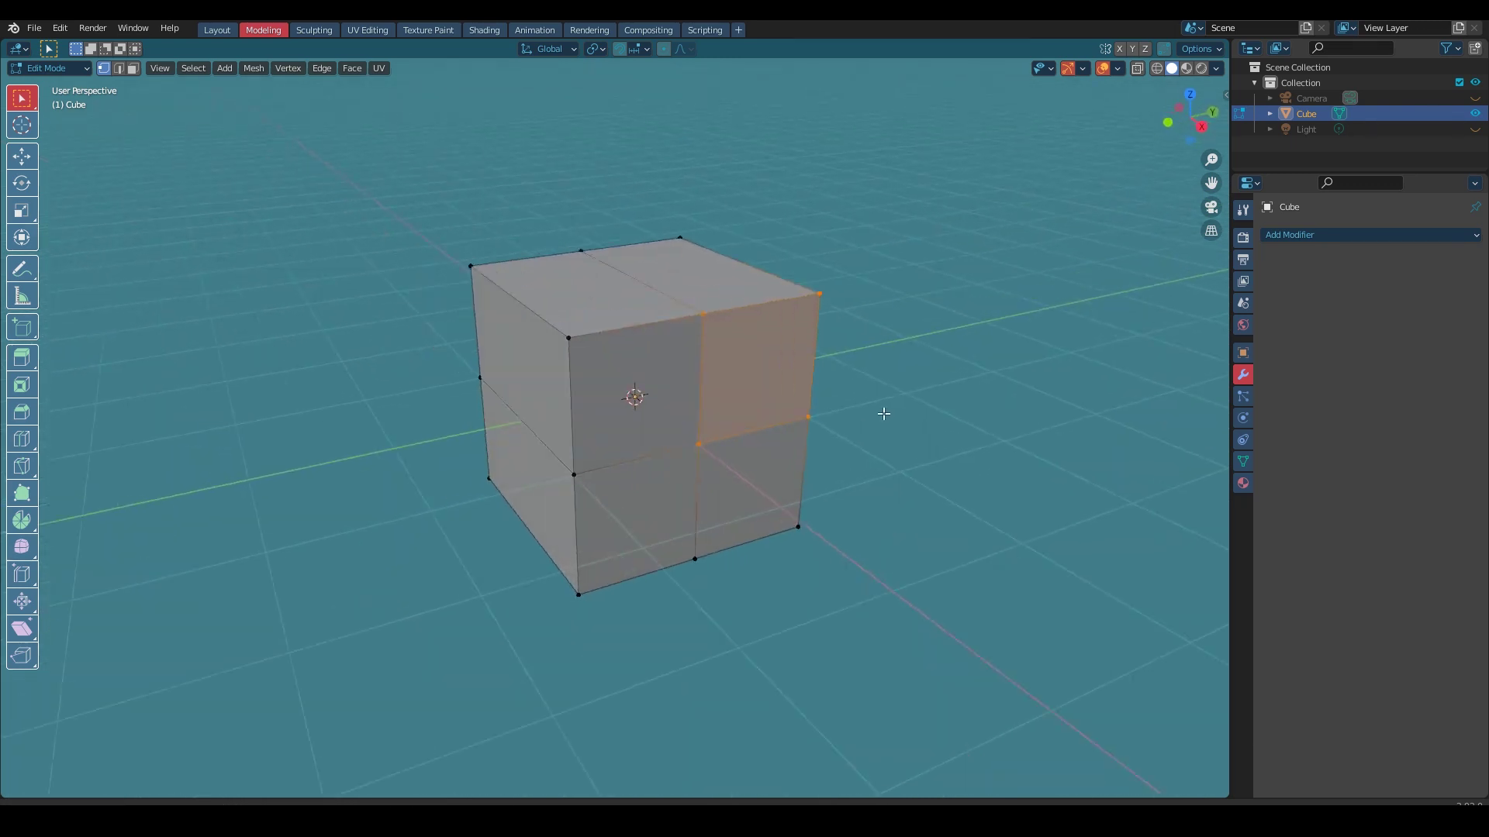
scroll(883, 414, down, 2)
scroll(870, 398, up, 2)
middle_drag(934, 426, 904, 419)
click(60, 28)
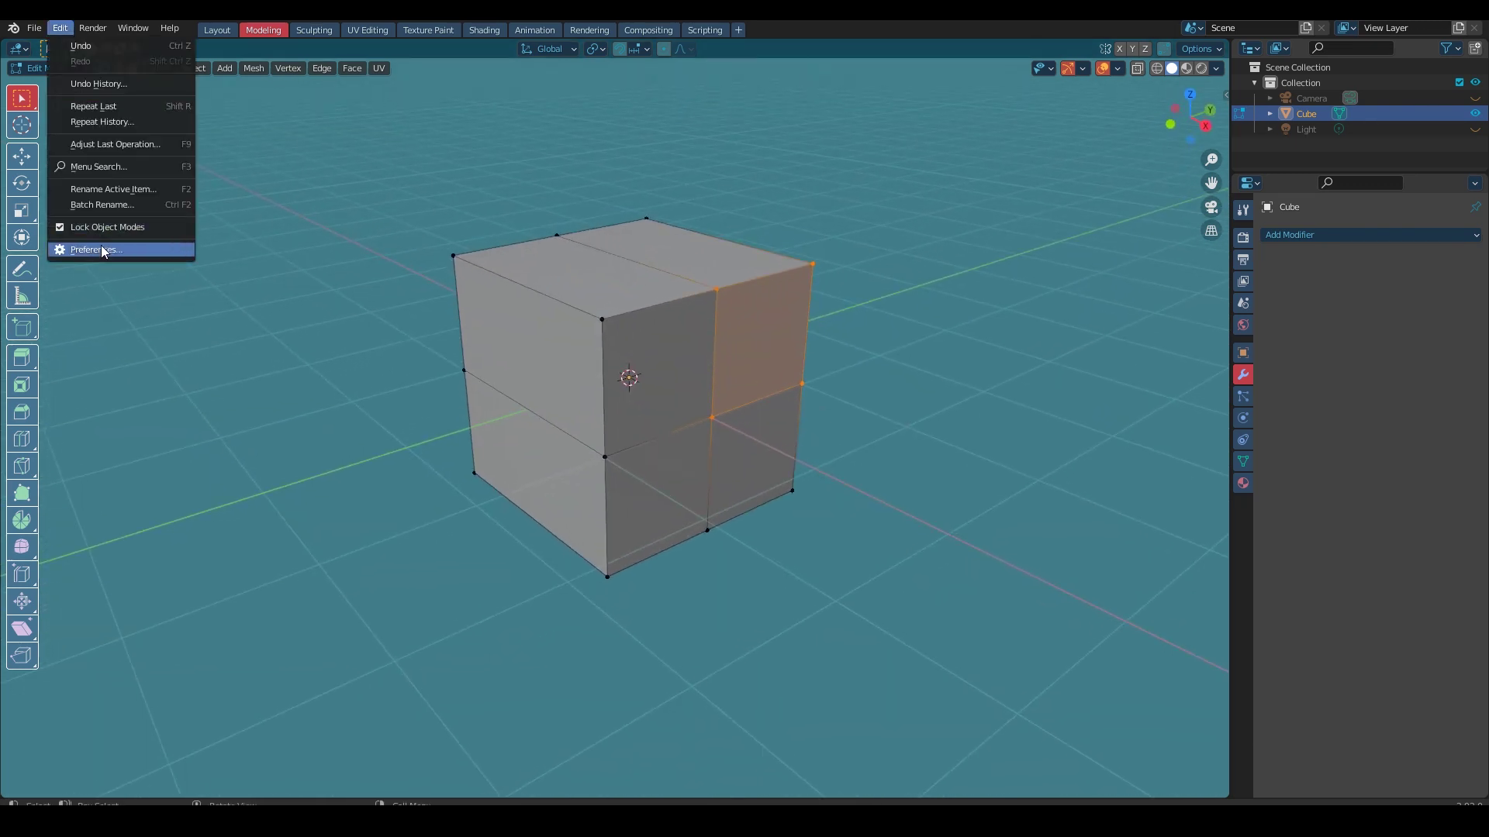
click(102, 251)
Step: Expand the Option widget colours, switch the cube into edit mode, and bring Preferences back
scroll(612, 388, up, 2)
scroll(635, 342, up, 1)
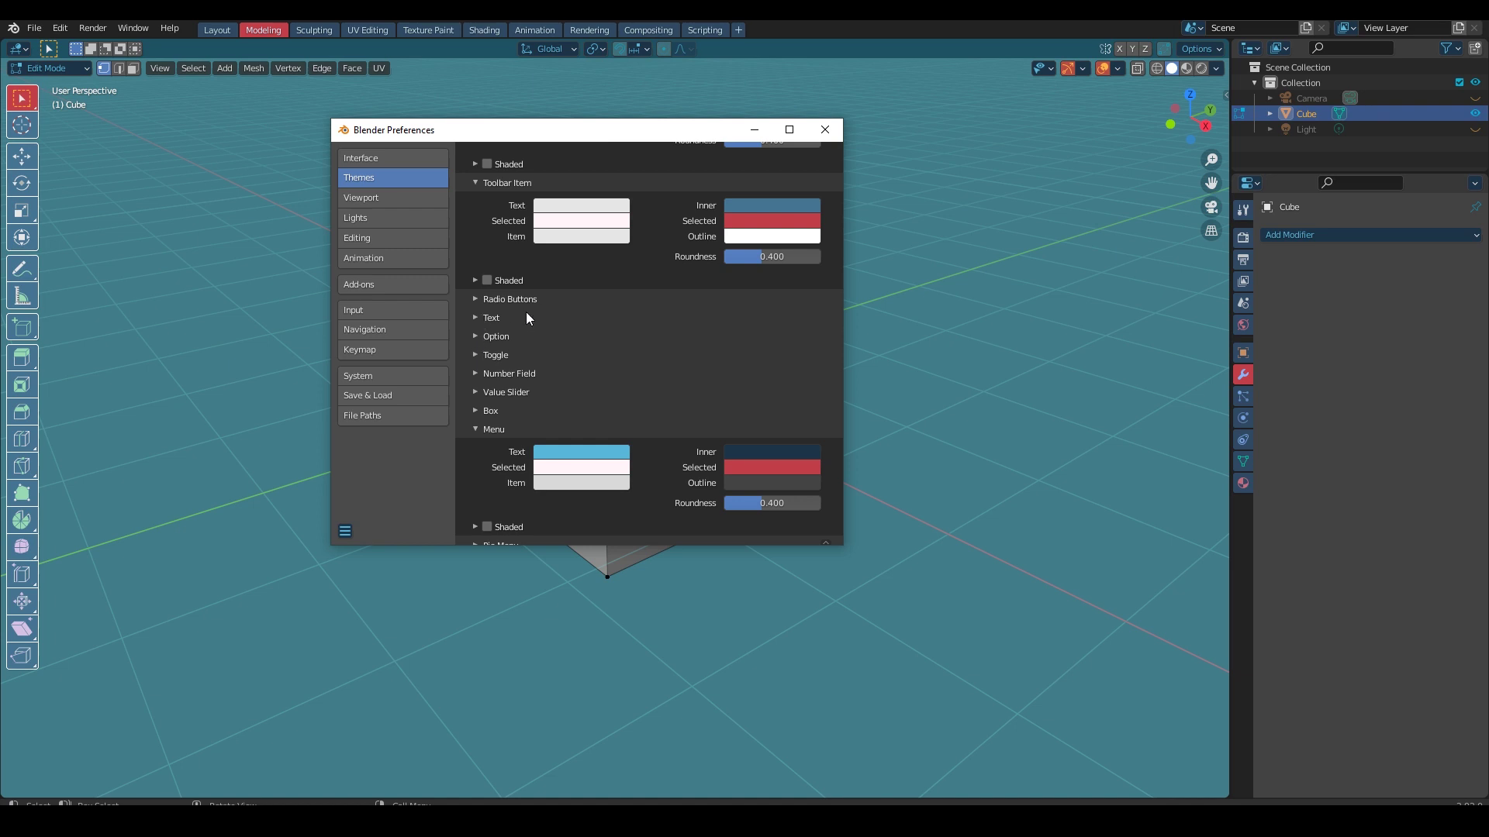
scroll(635, 424, up, 5)
scroll(651, 430, down, 2)
scroll(580, 371, down, 3)
click(484, 338)
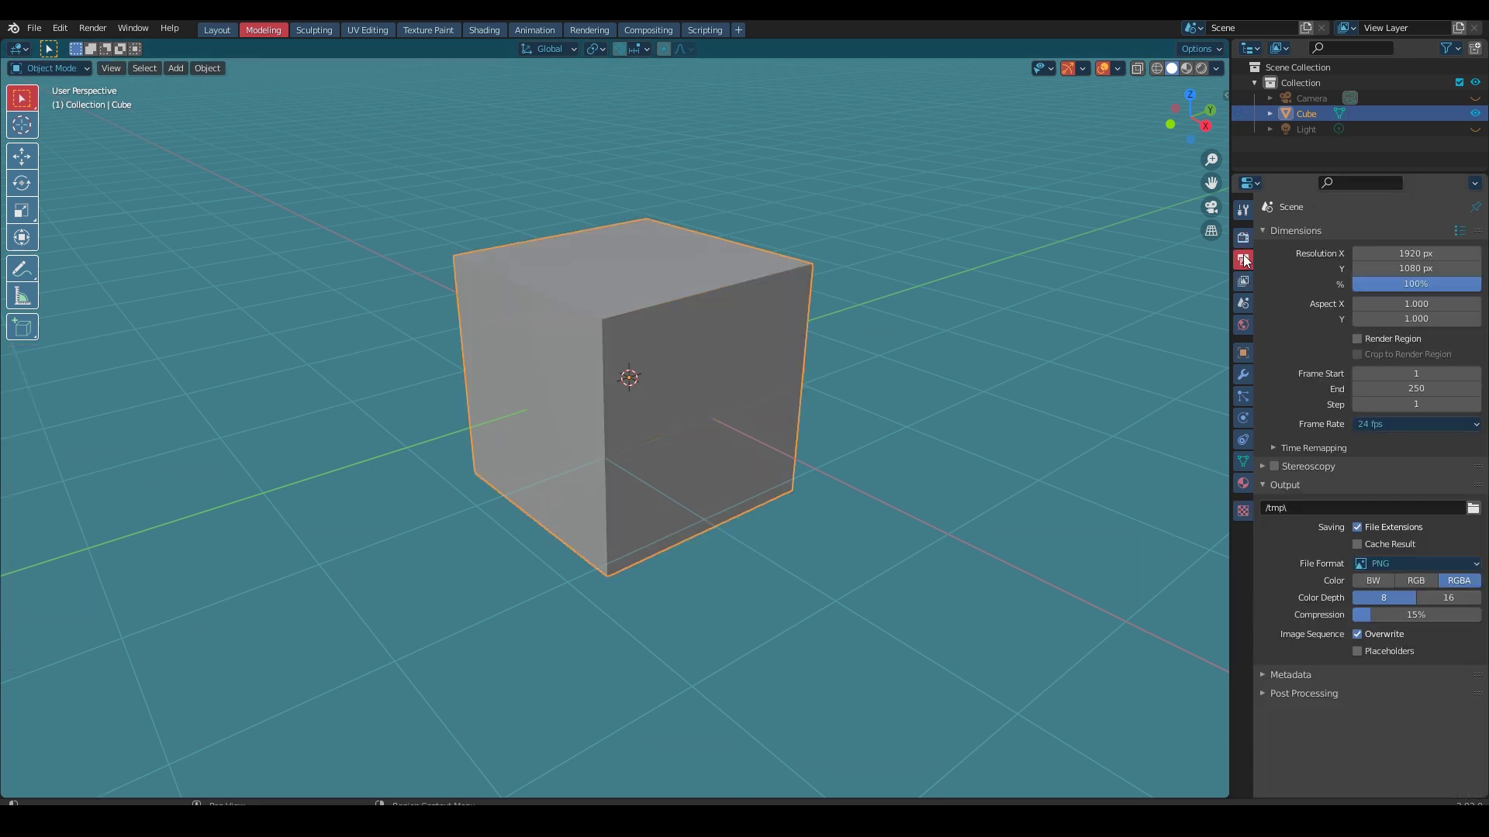
key(Tab)
click(60, 28)
click(66, 250)
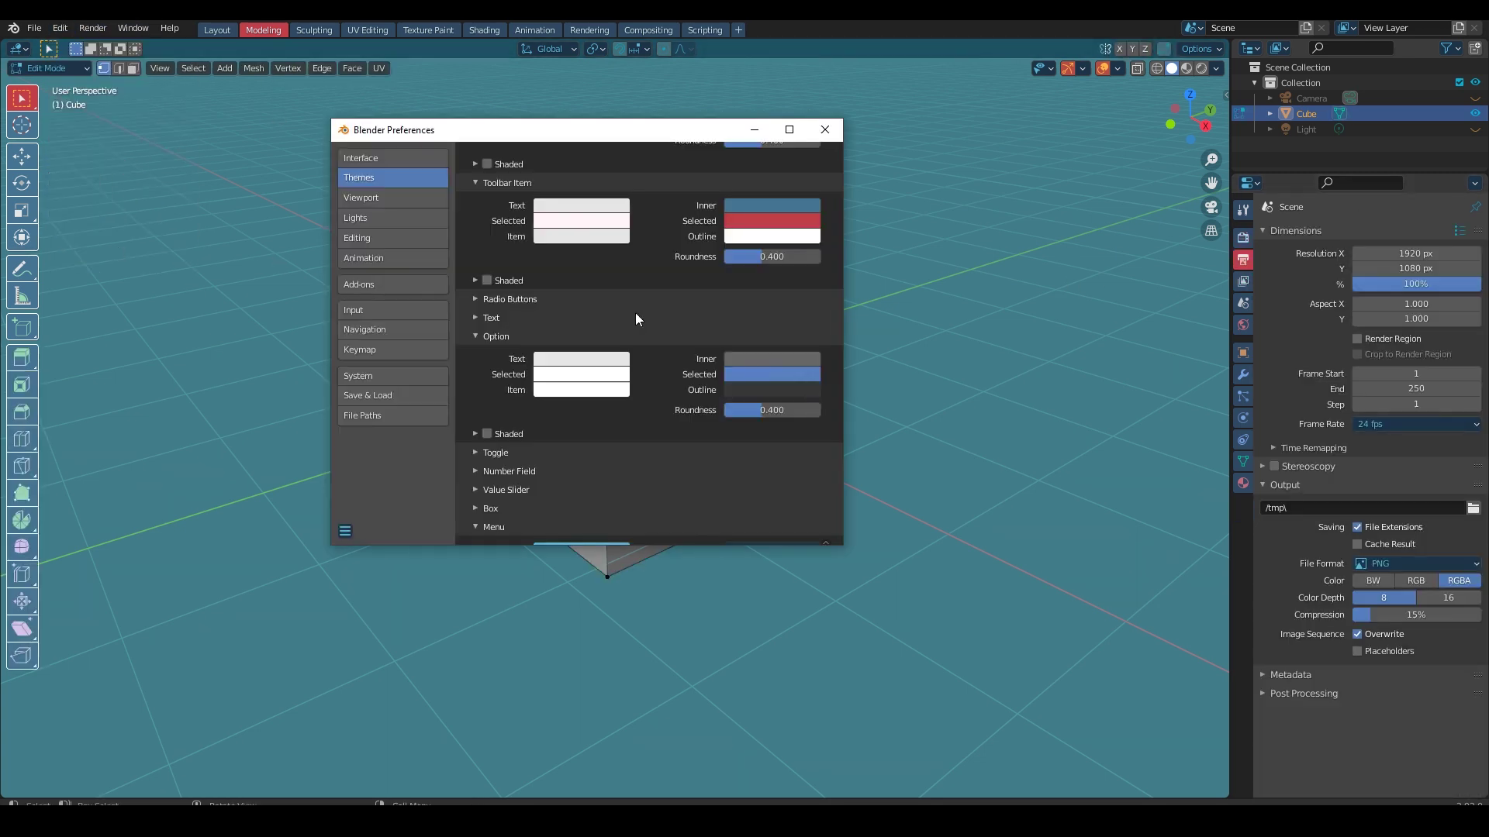
Step: Give Option widgets cyan text, orange selected text and an orange selected fill
click(542, 359)
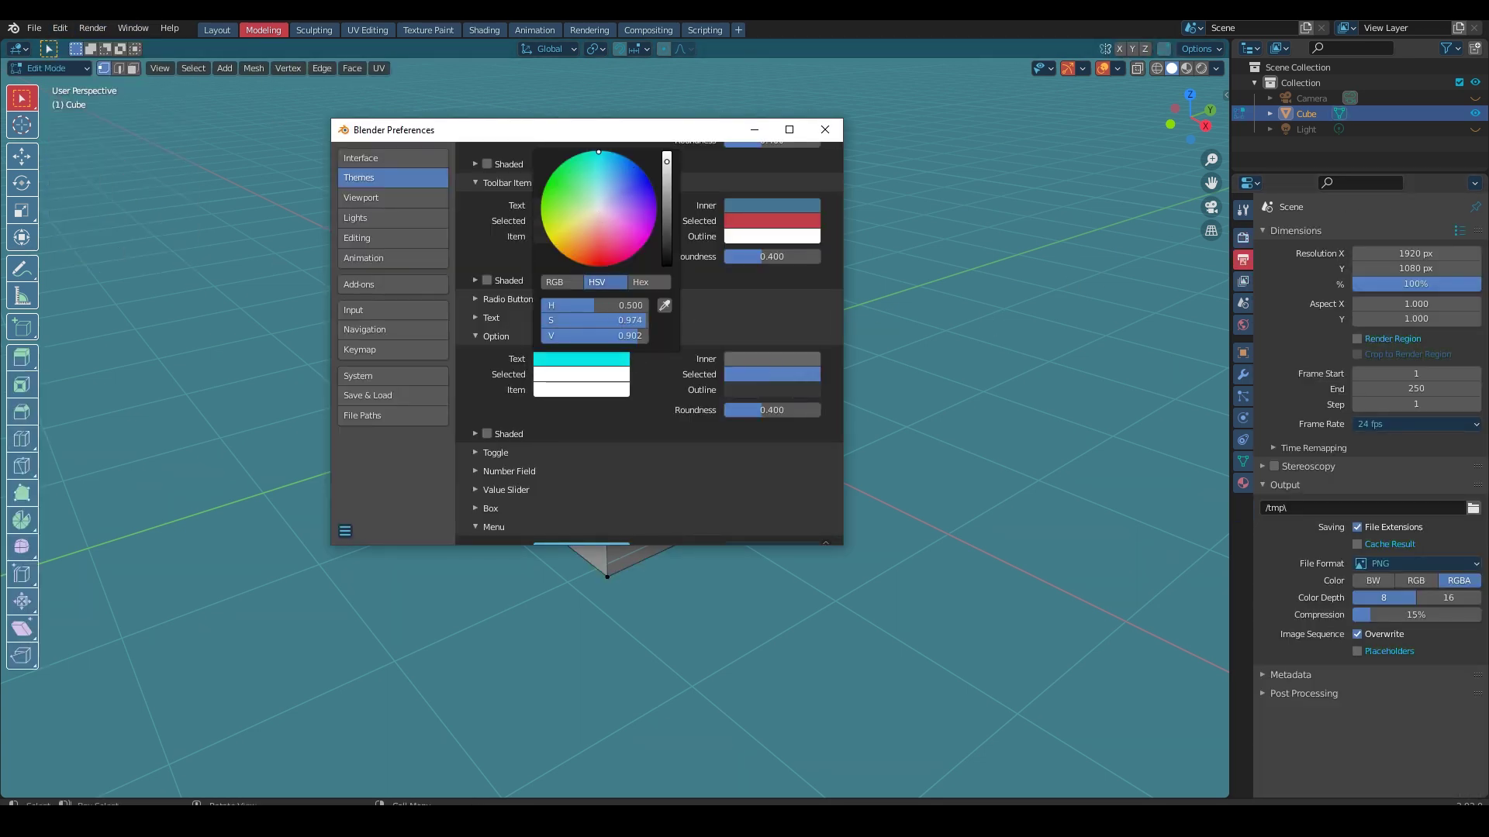
click(584, 375)
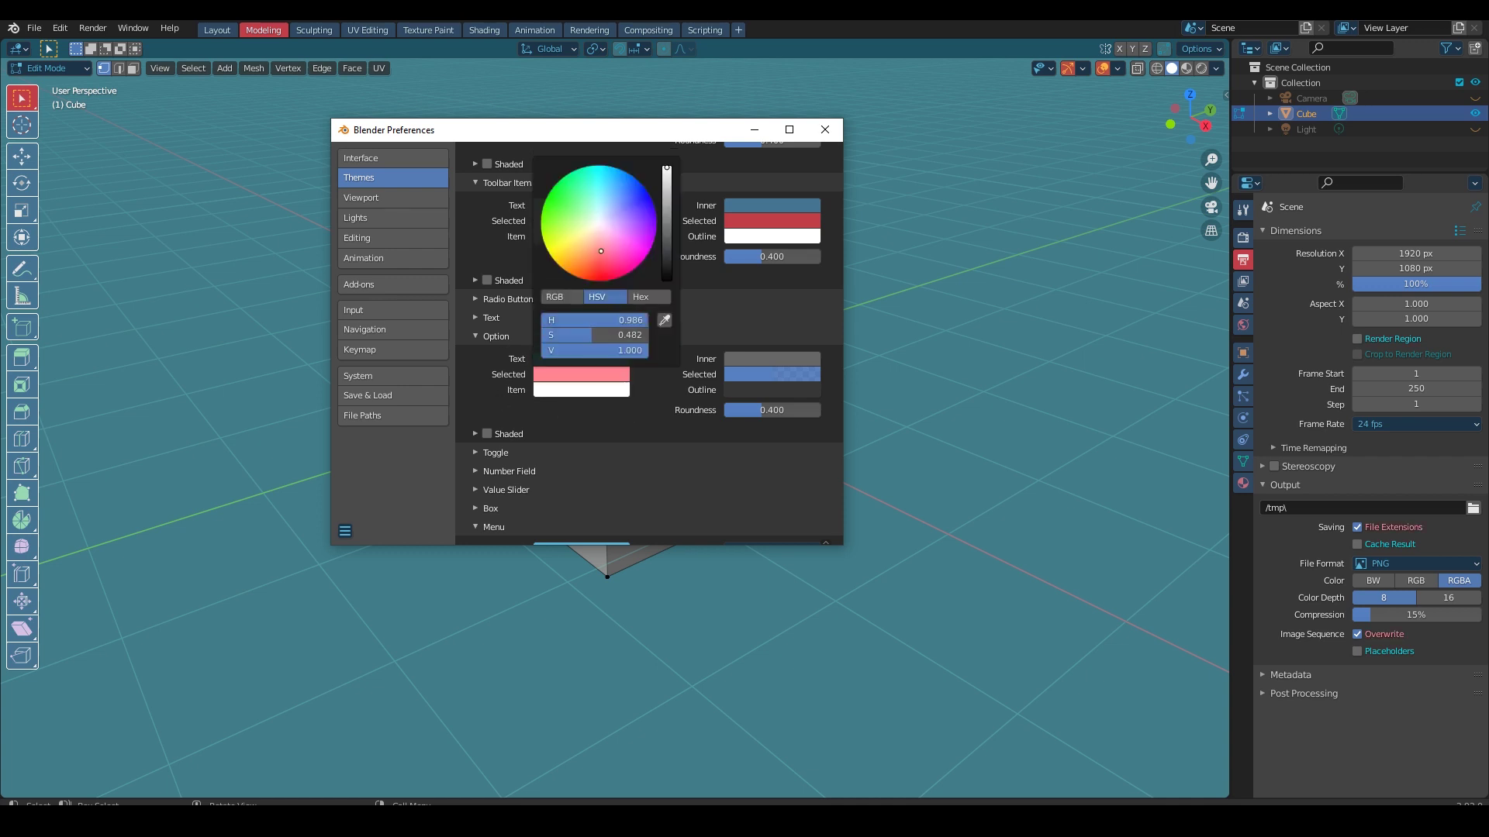
drag(612, 260, 584, 264)
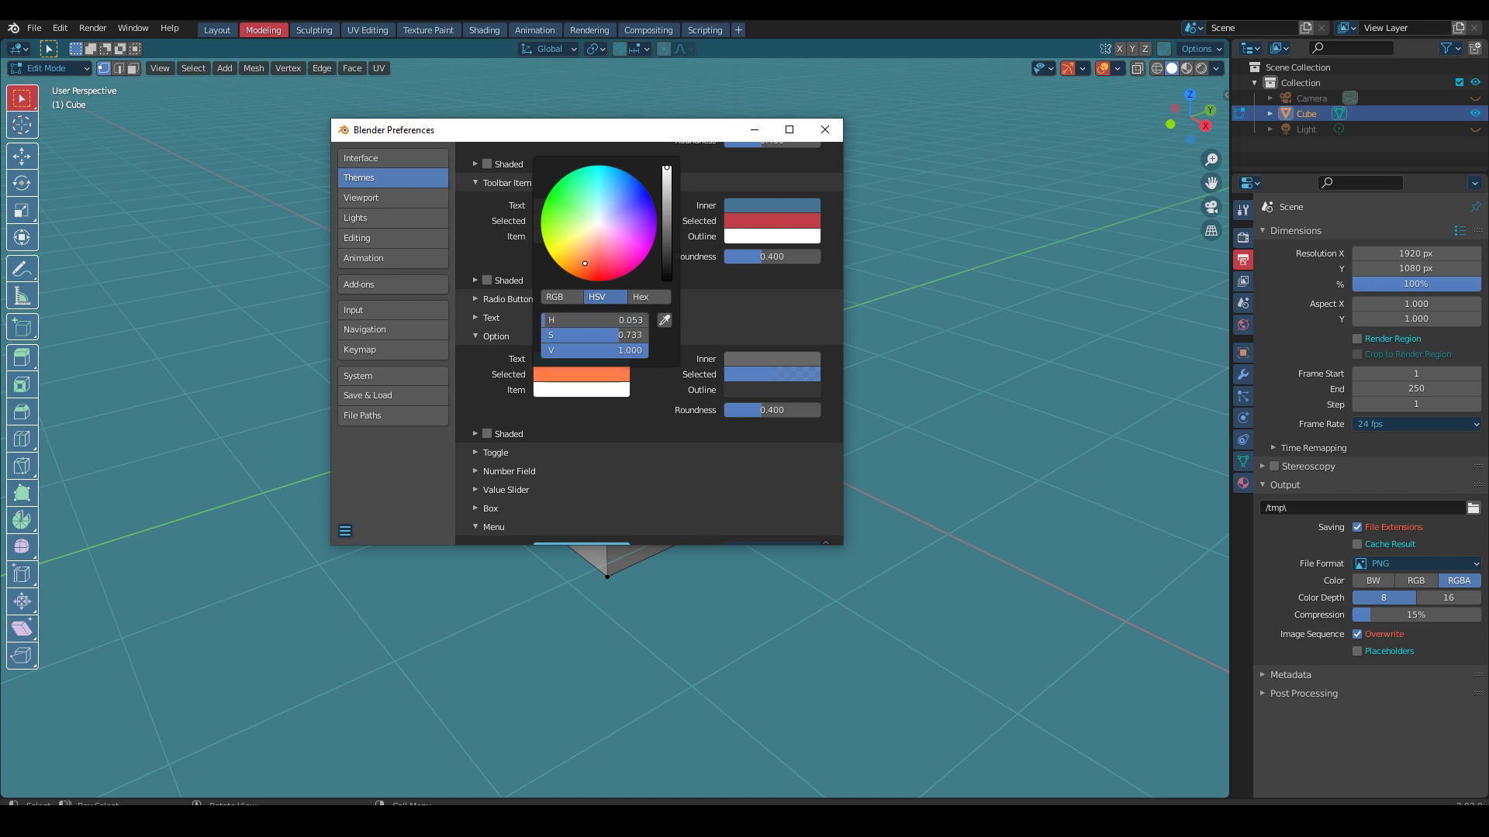
click(733, 375)
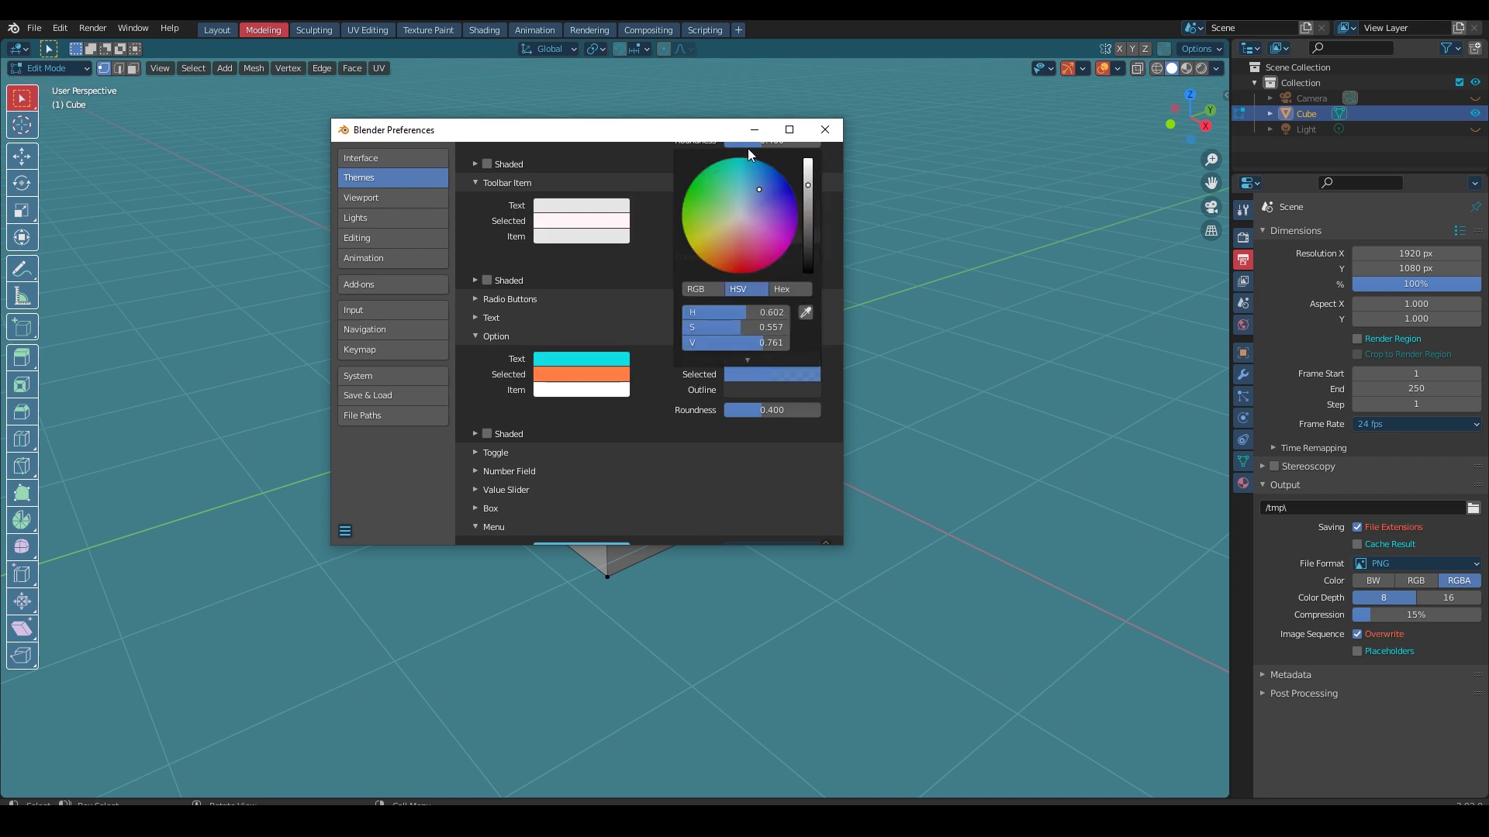
click(735, 257)
drag(727, 257, 721, 249)
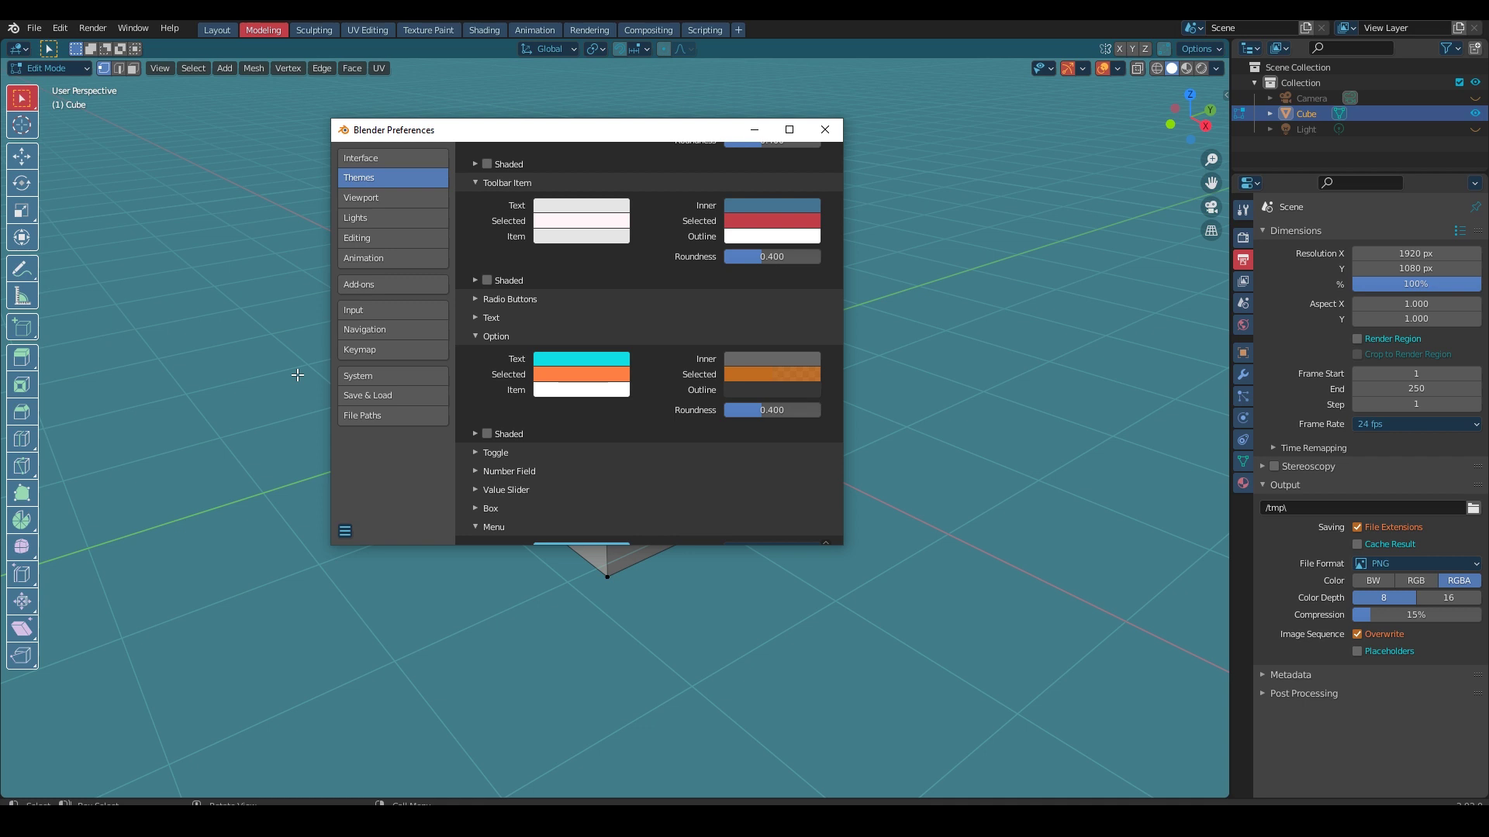
Step: Tint the Option Inner colour dark teal and expand the Toggle colours
click(755, 358)
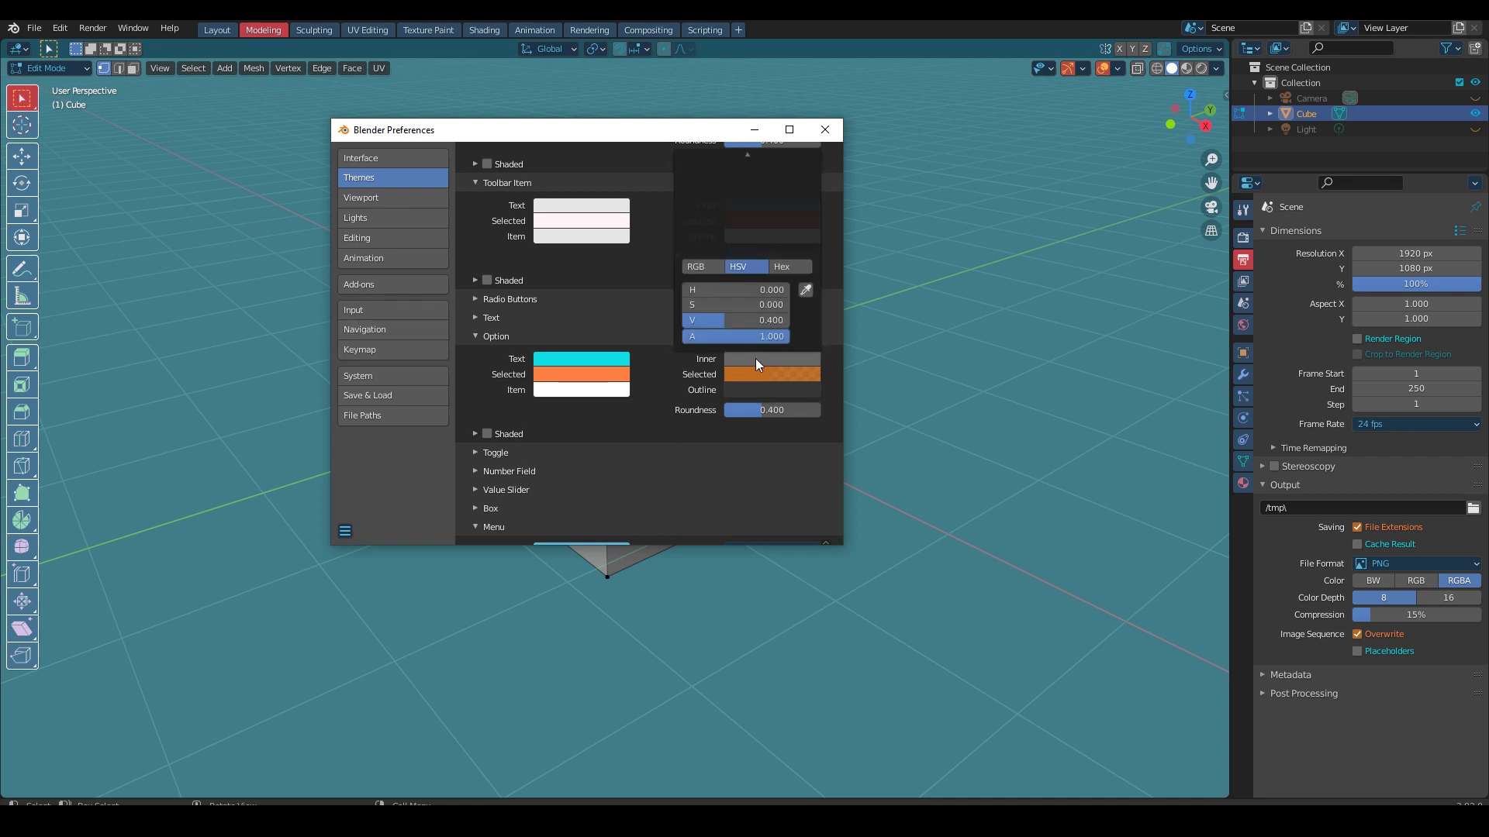
mouse_move(748, 209)
mouse_down()
mouse_move(746, 169)
mouse_move(752, 190)
mouse_up()
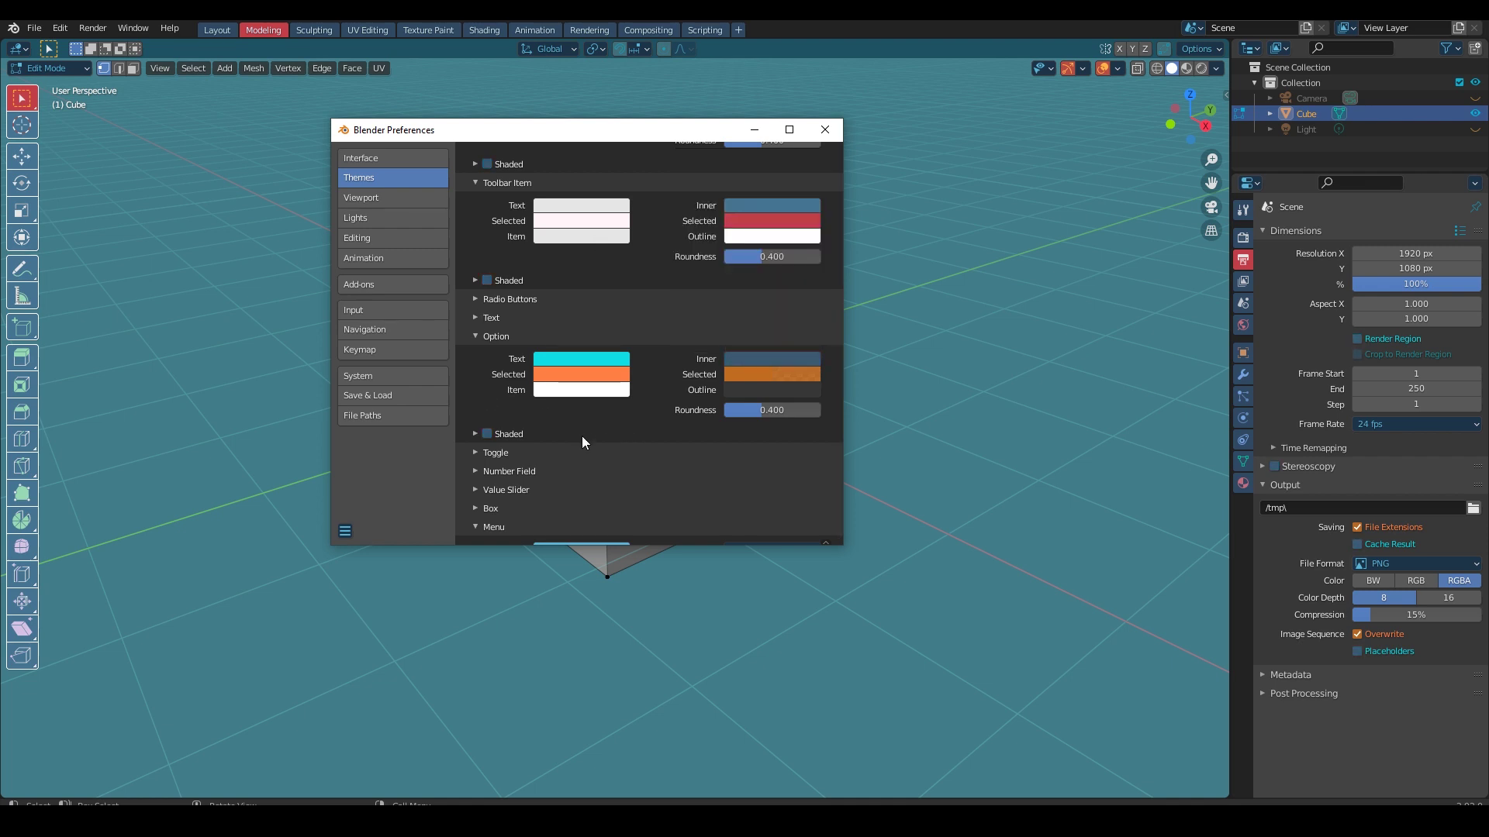
click(476, 453)
scroll(473, 418, down, 4)
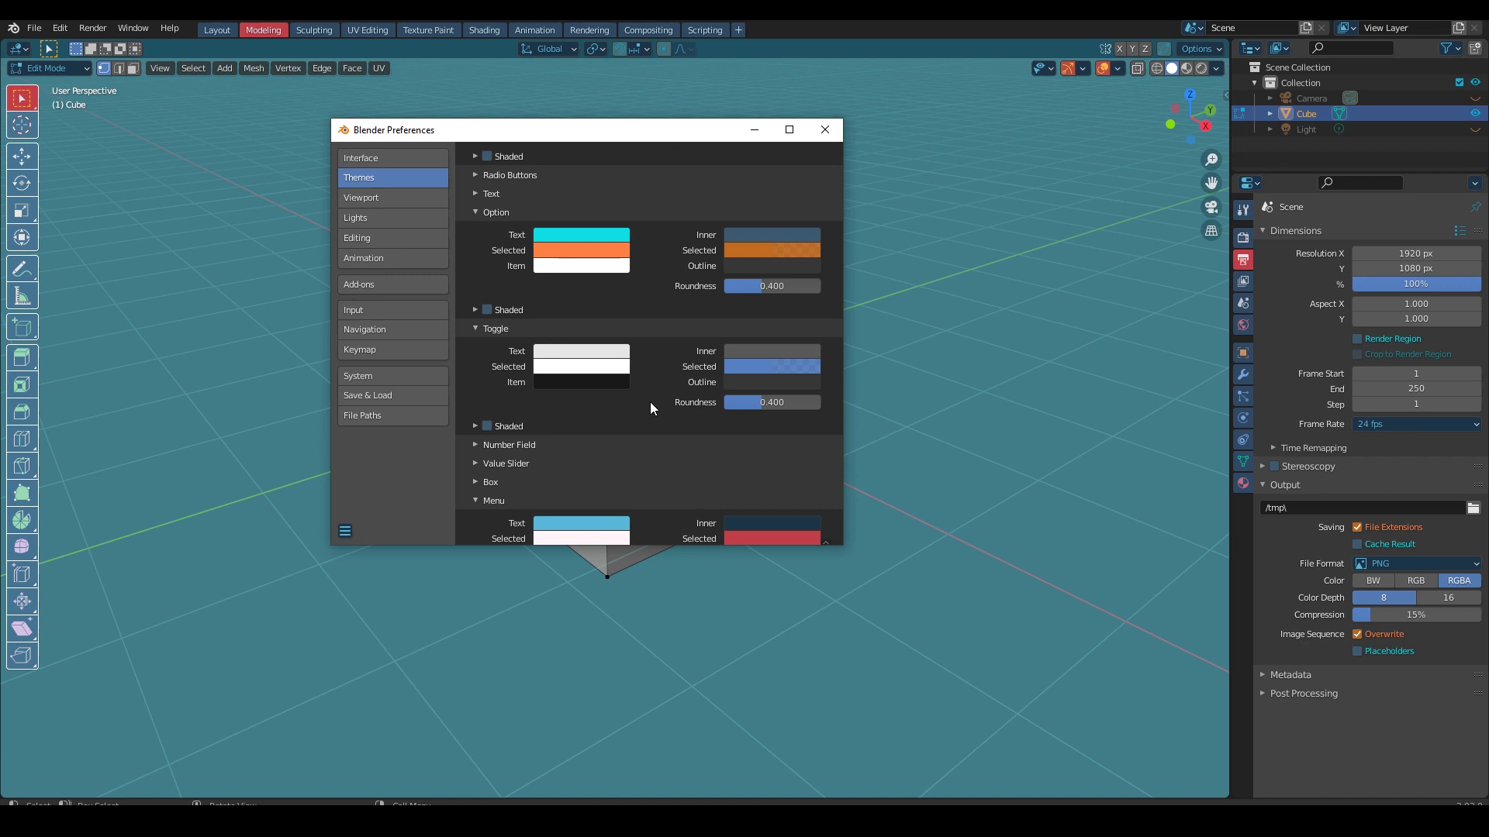
scroll(650, 402, down, 1)
Step: Expand the Number Field theme settings and set its Selected fill to dark red
scroll(645, 403, down, 1)
click(473, 382)
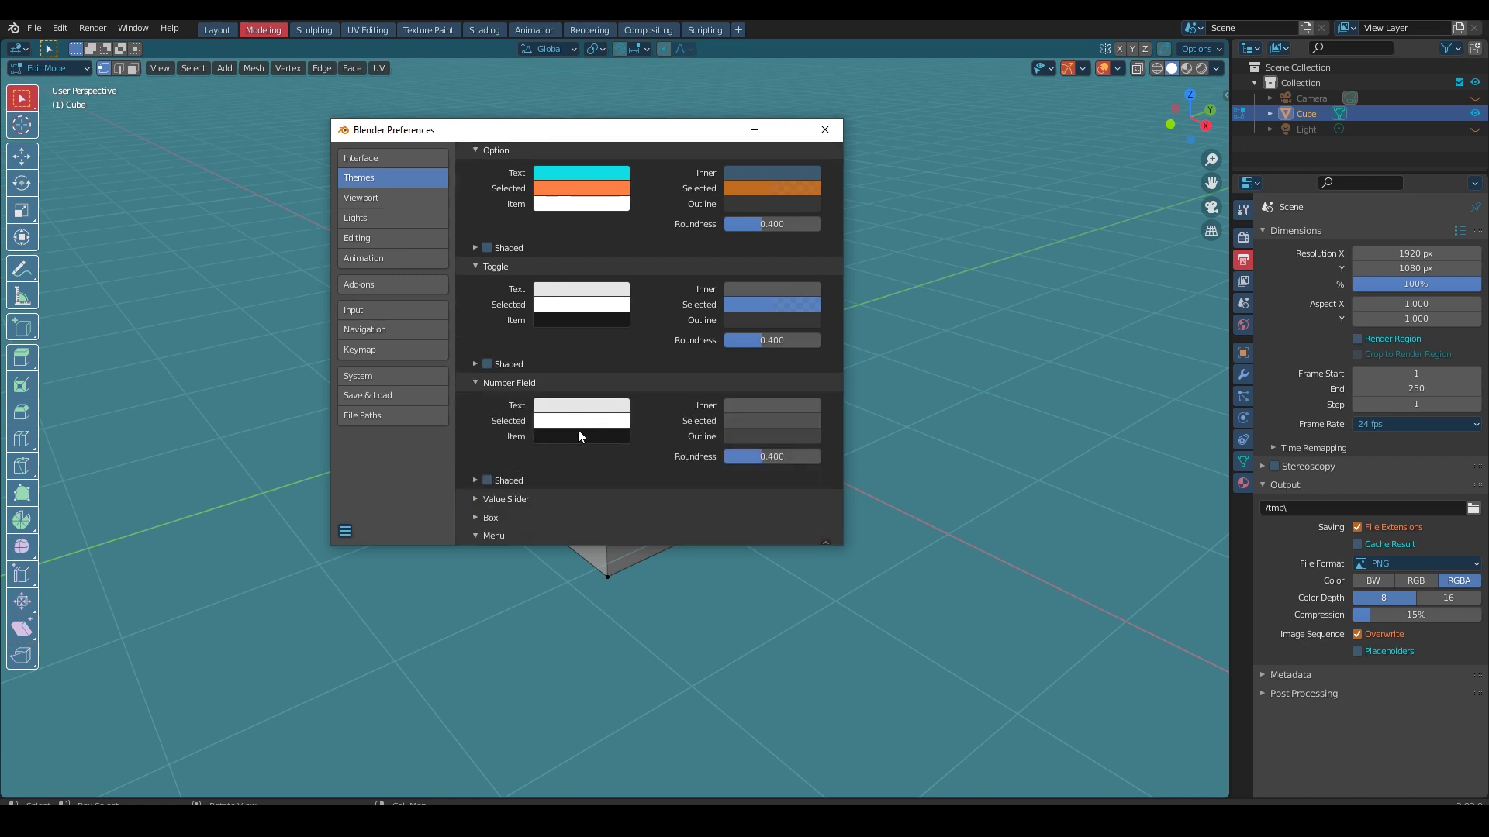
click(578, 425)
drag(597, 278, 589, 256)
click(771, 421)
click(766, 277)
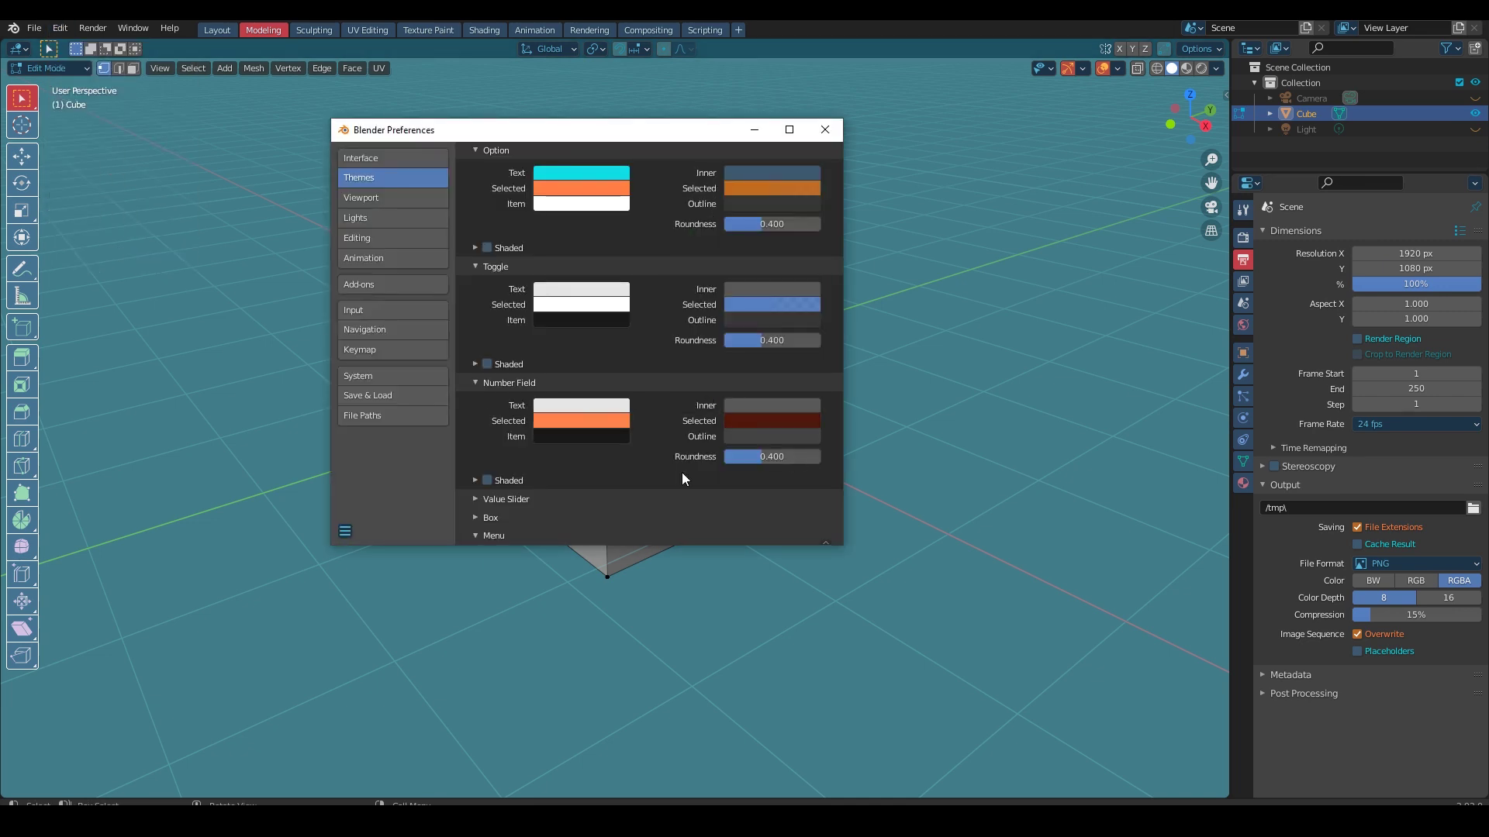
Step: Return the Number Field selected text to white and cancel a trial green inner colour
click(581, 421)
drag(613, 382, 556, 382)
click(771, 406)
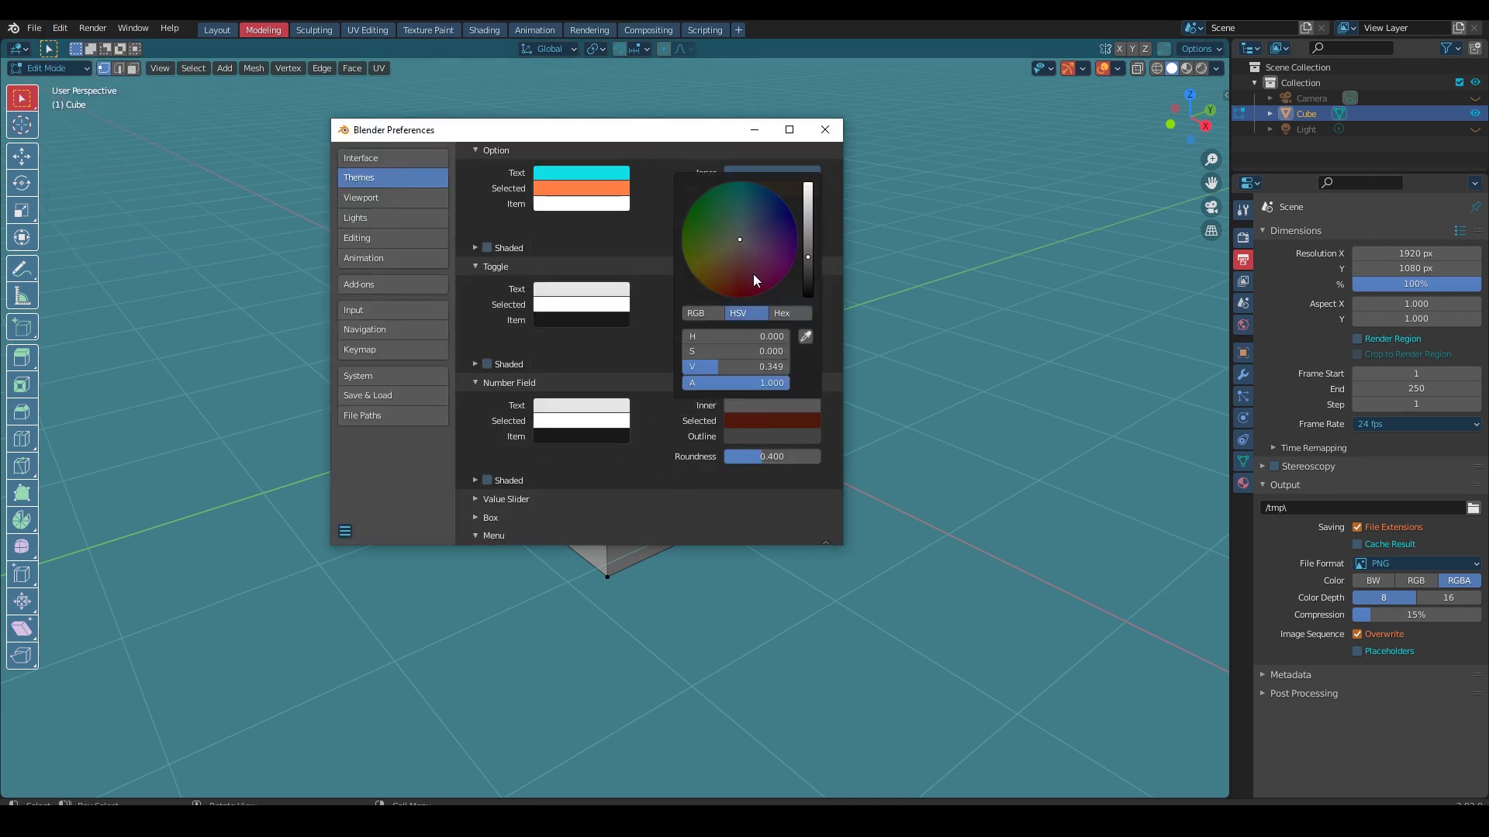
drag(752, 273, 704, 212)
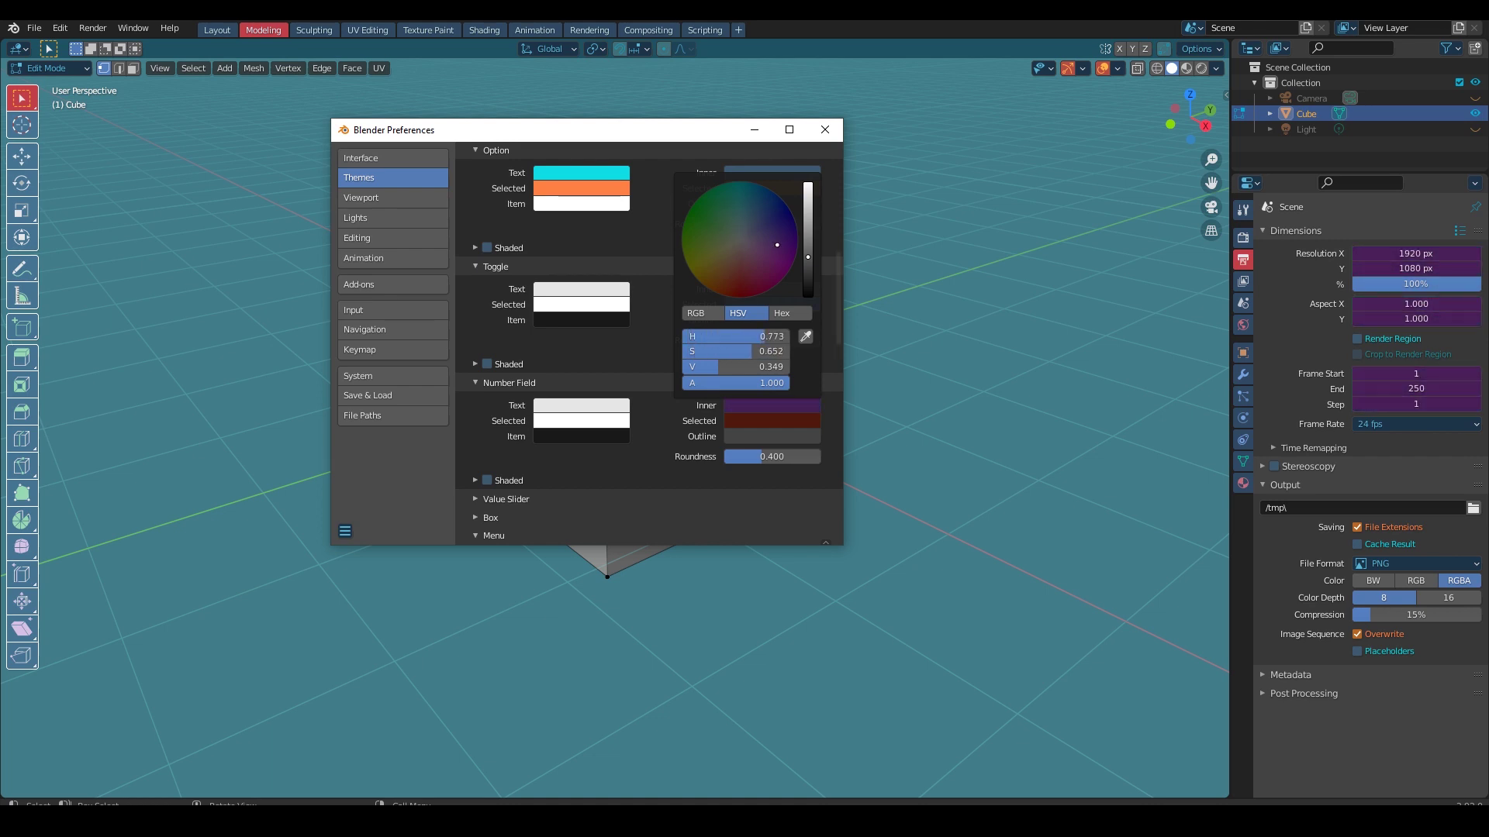
key(Escape)
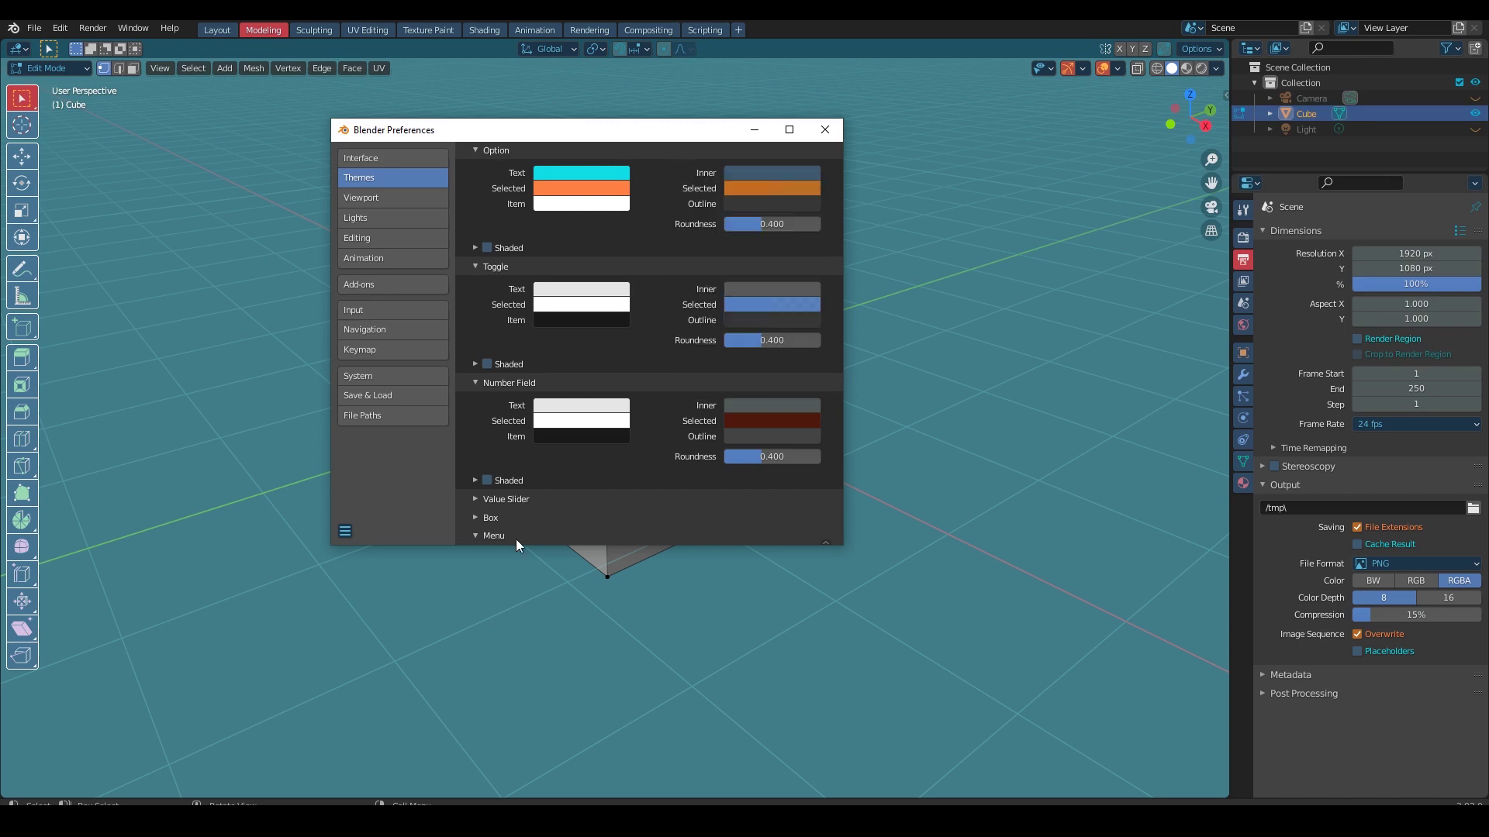
Step: Preview the dark-red number field colours on the Resolution Y (1080) field
click(1409, 255)
click(768, 421)
click(1396, 267)
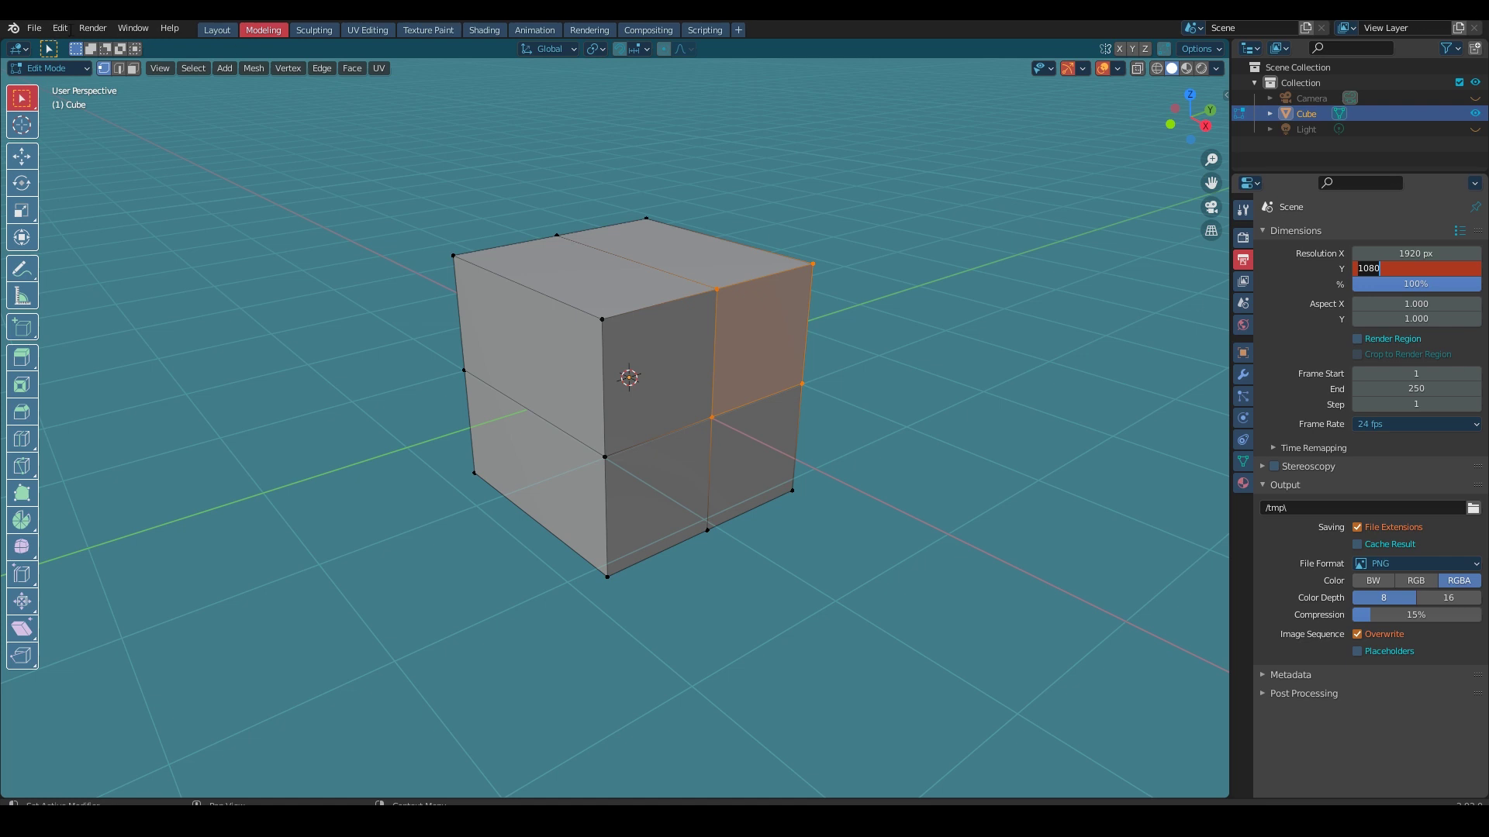
Step: Reopen the theme preferences and preview the Number Field selected fill on Resolution Y
click(60, 28)
click(77, 254)
click(775, 421)
click(807, 354)
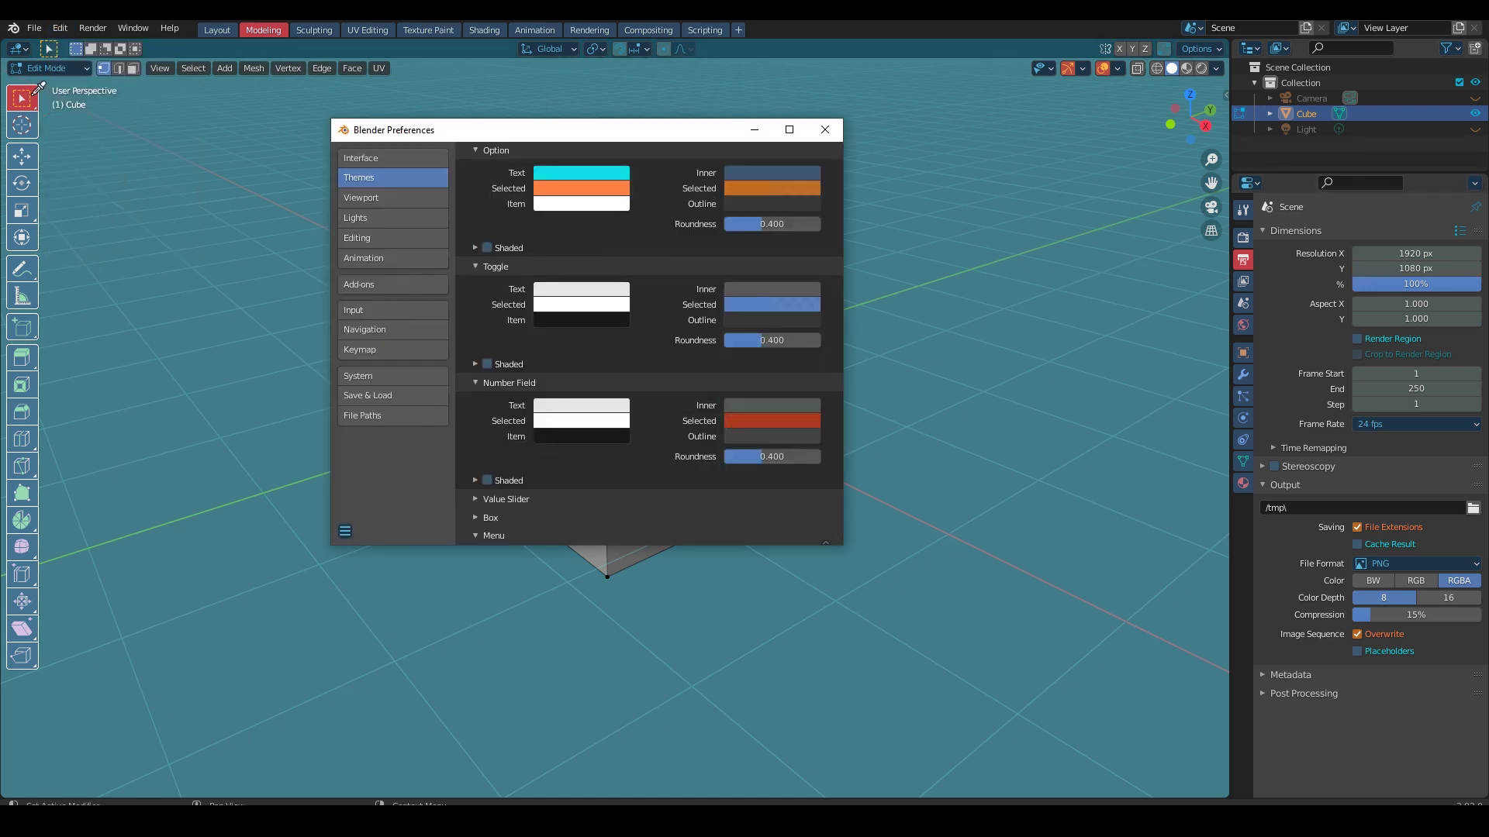
click(1385, 269)
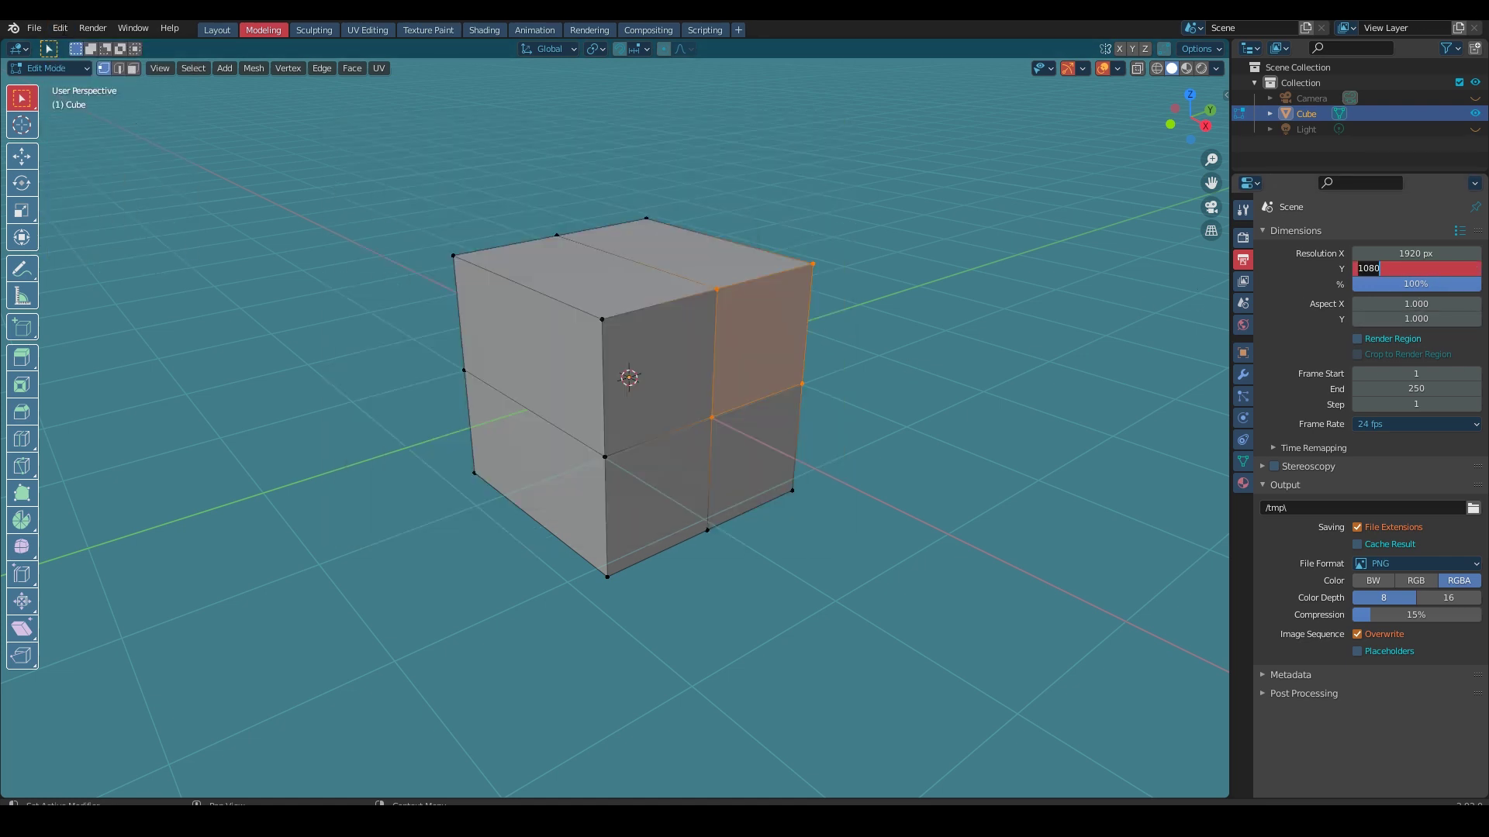
Step: Back in the theme preferences, try a brighter Number Field item colour
click(59, 28)
click(77, 253)
scroll(698, 448, down, 1)
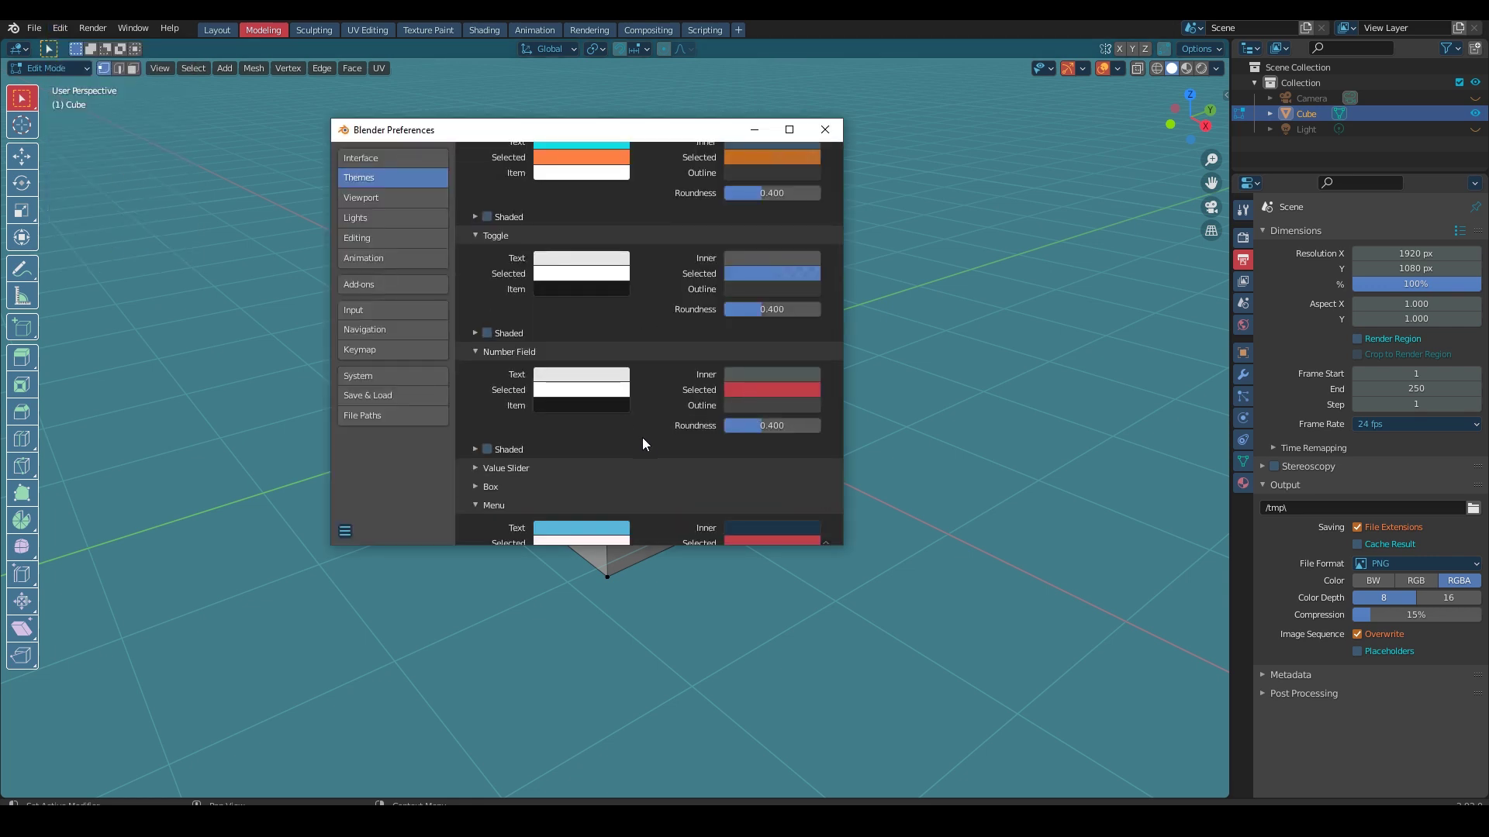
scroll(628, 419, down, 4)
click(581, 281)
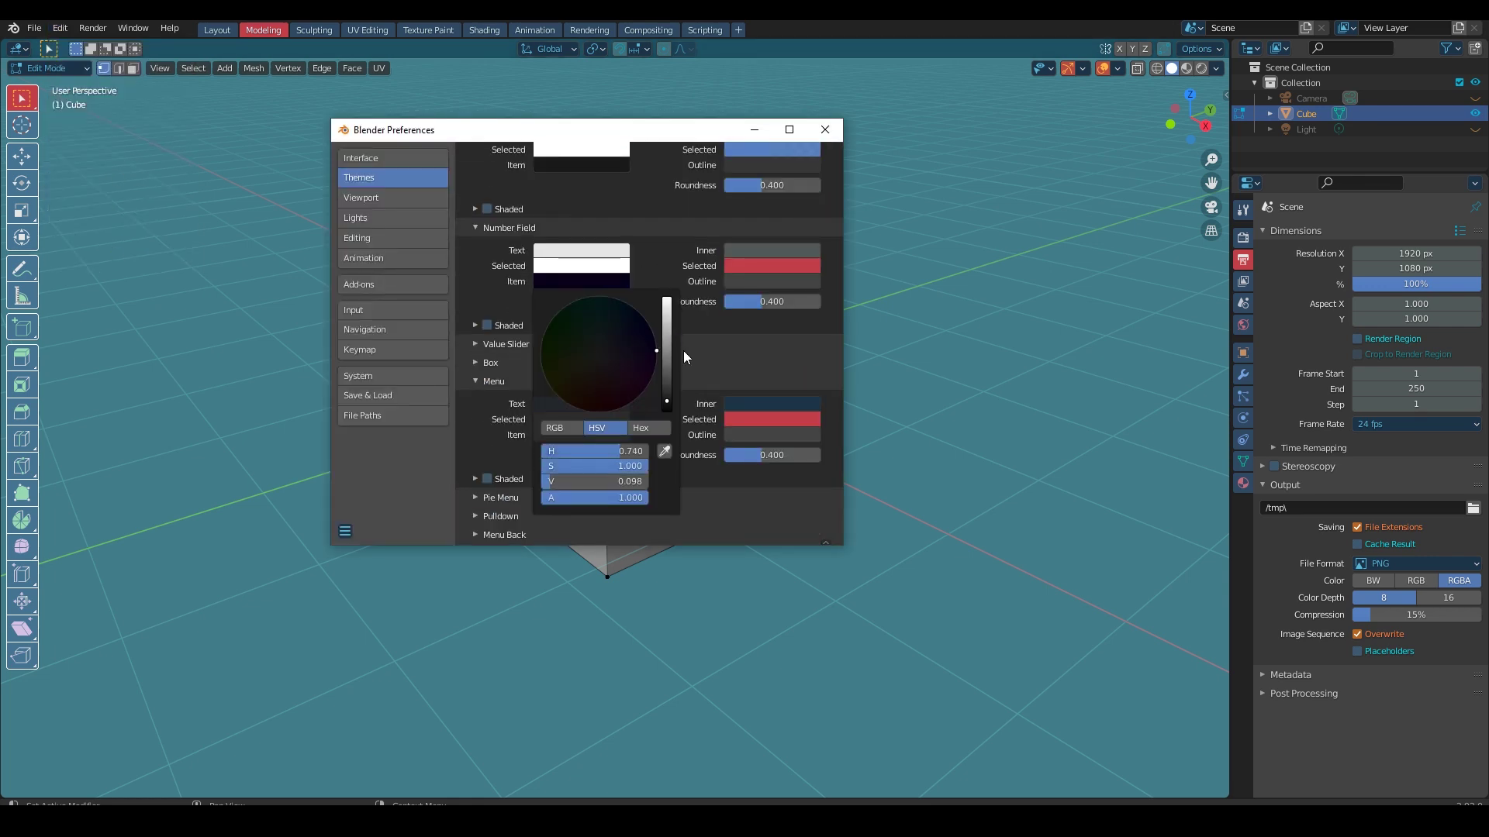
drag(683, 364, 682, 318)
Step: Expand the Value Slider settings and give its inner colour a darker blue
click(469, 346)
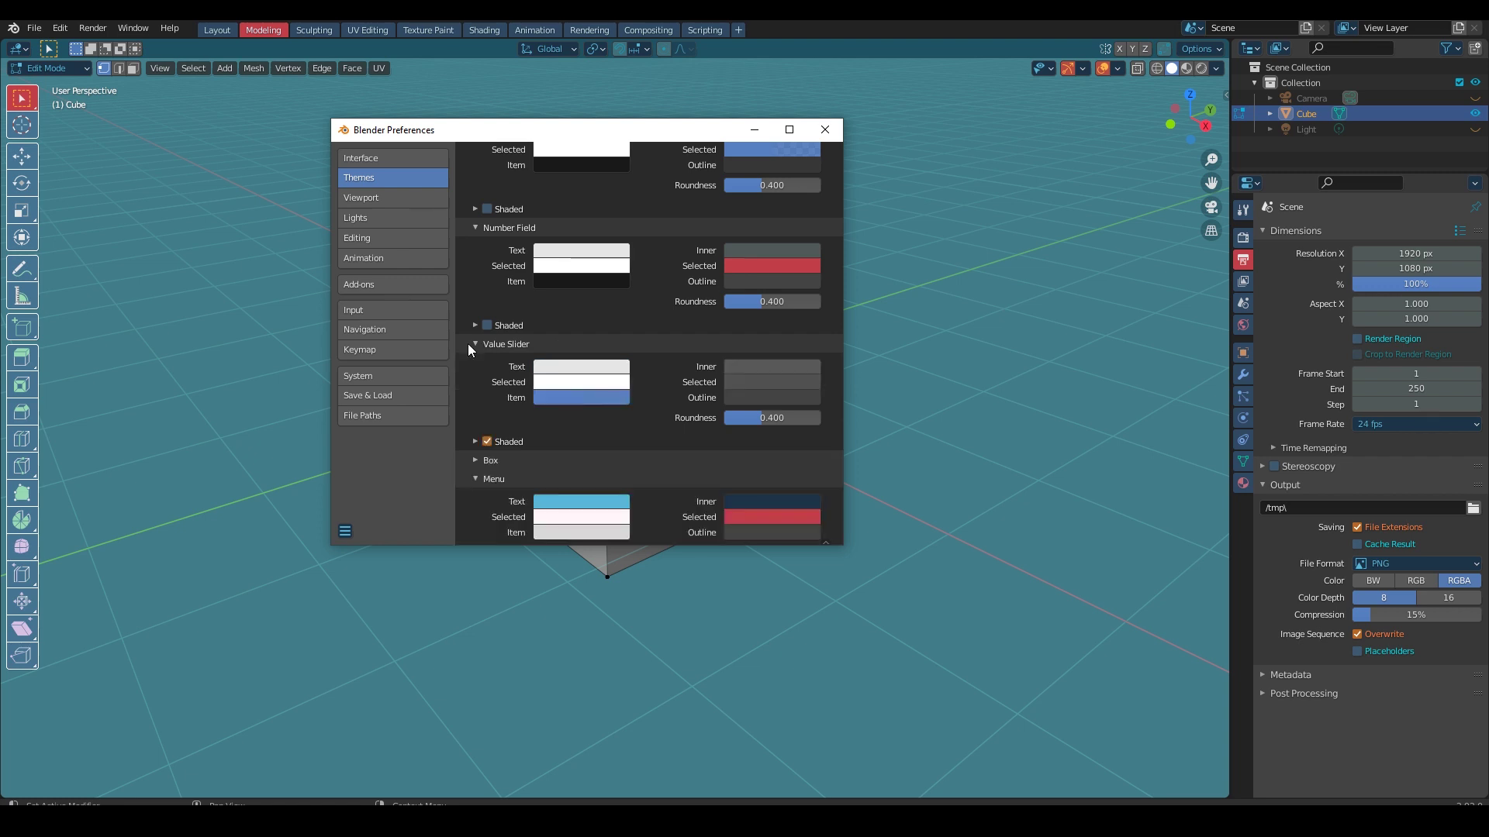
click(747, 379)
click(761, 371)
click(752, 193)
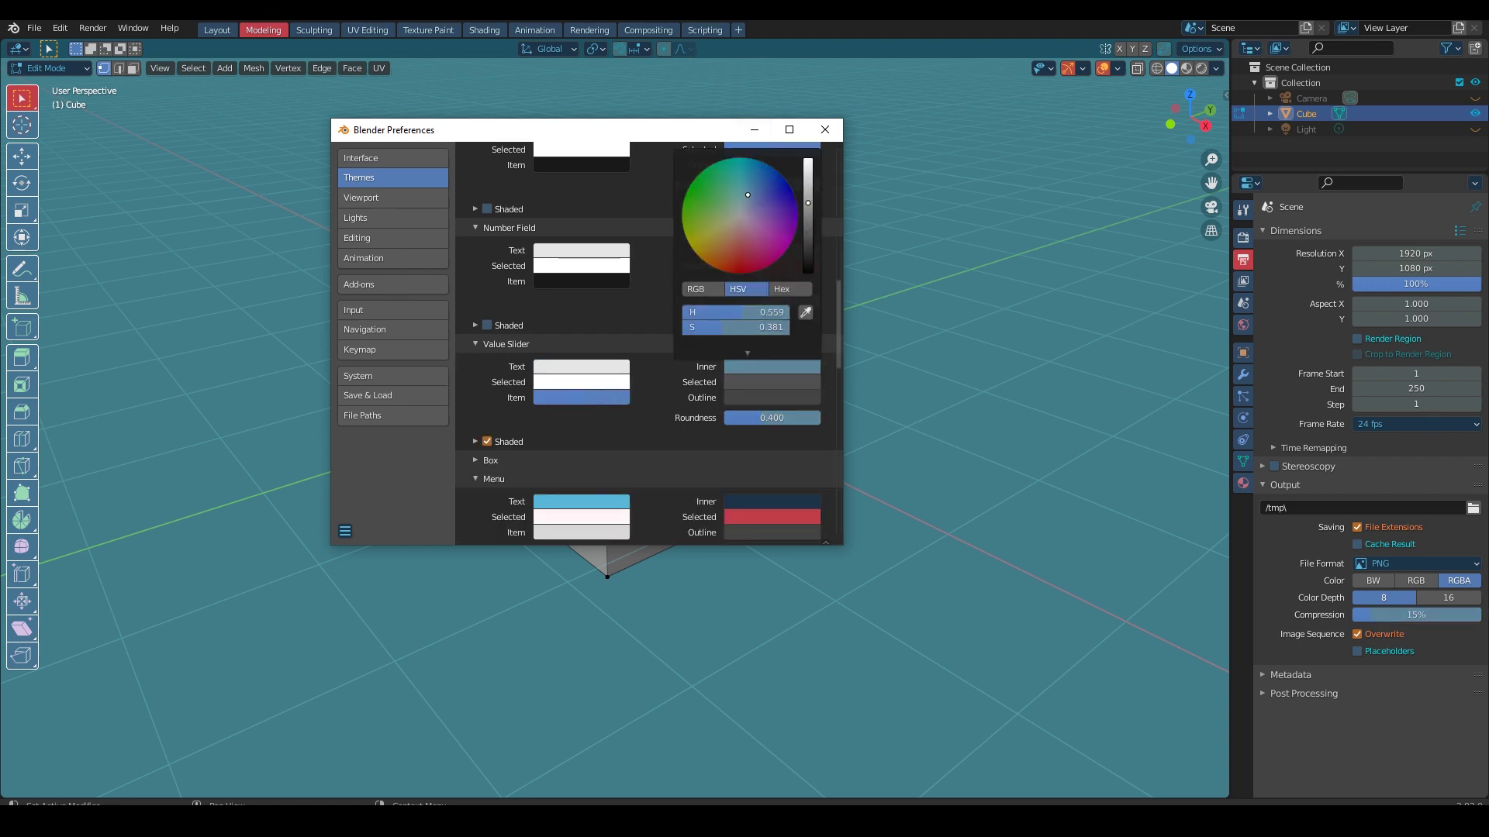
drag(751, 193, 807, 226)
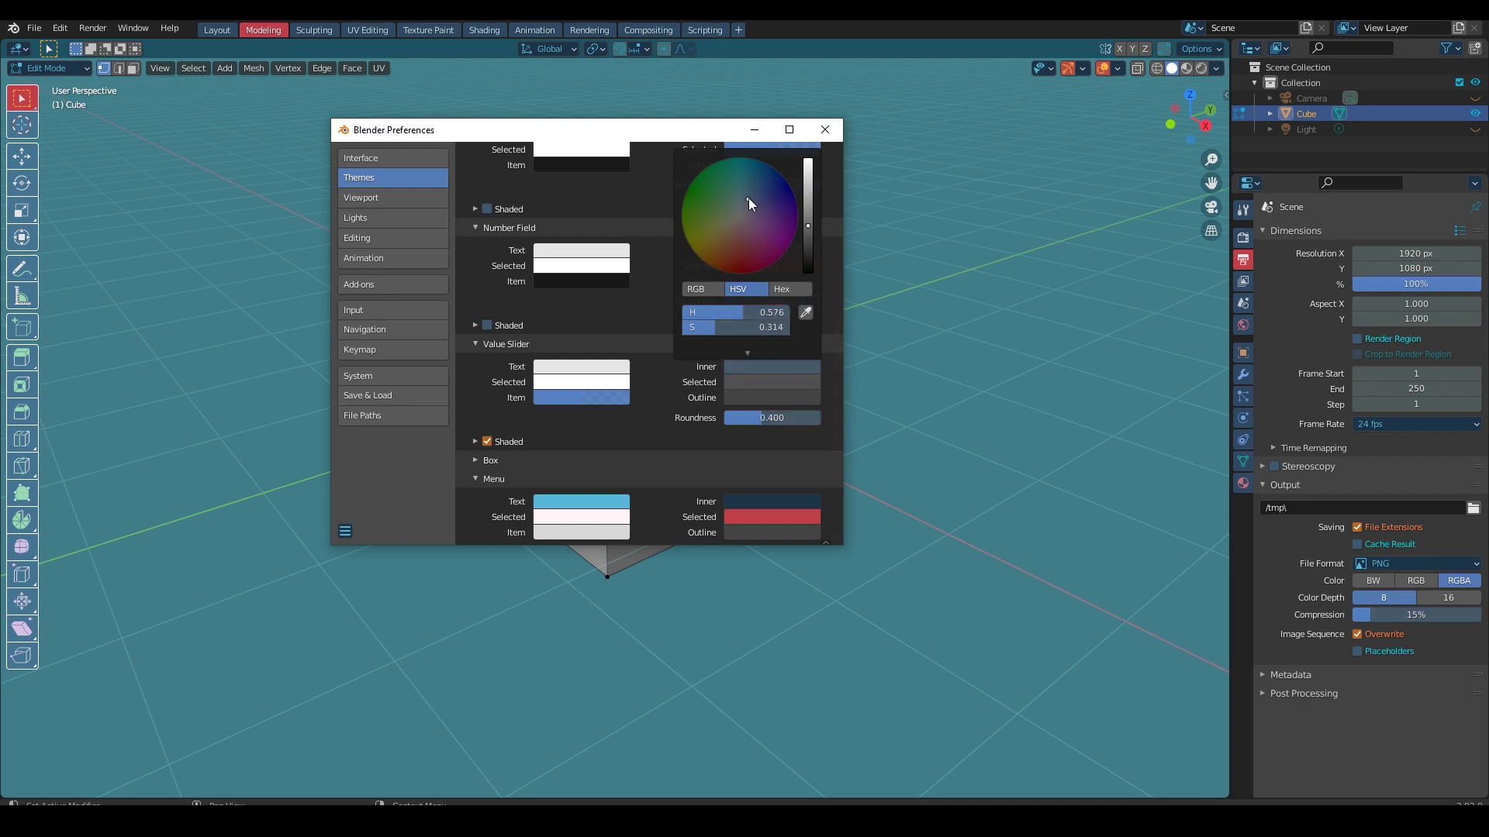
drag(737, 312, 736, 311)
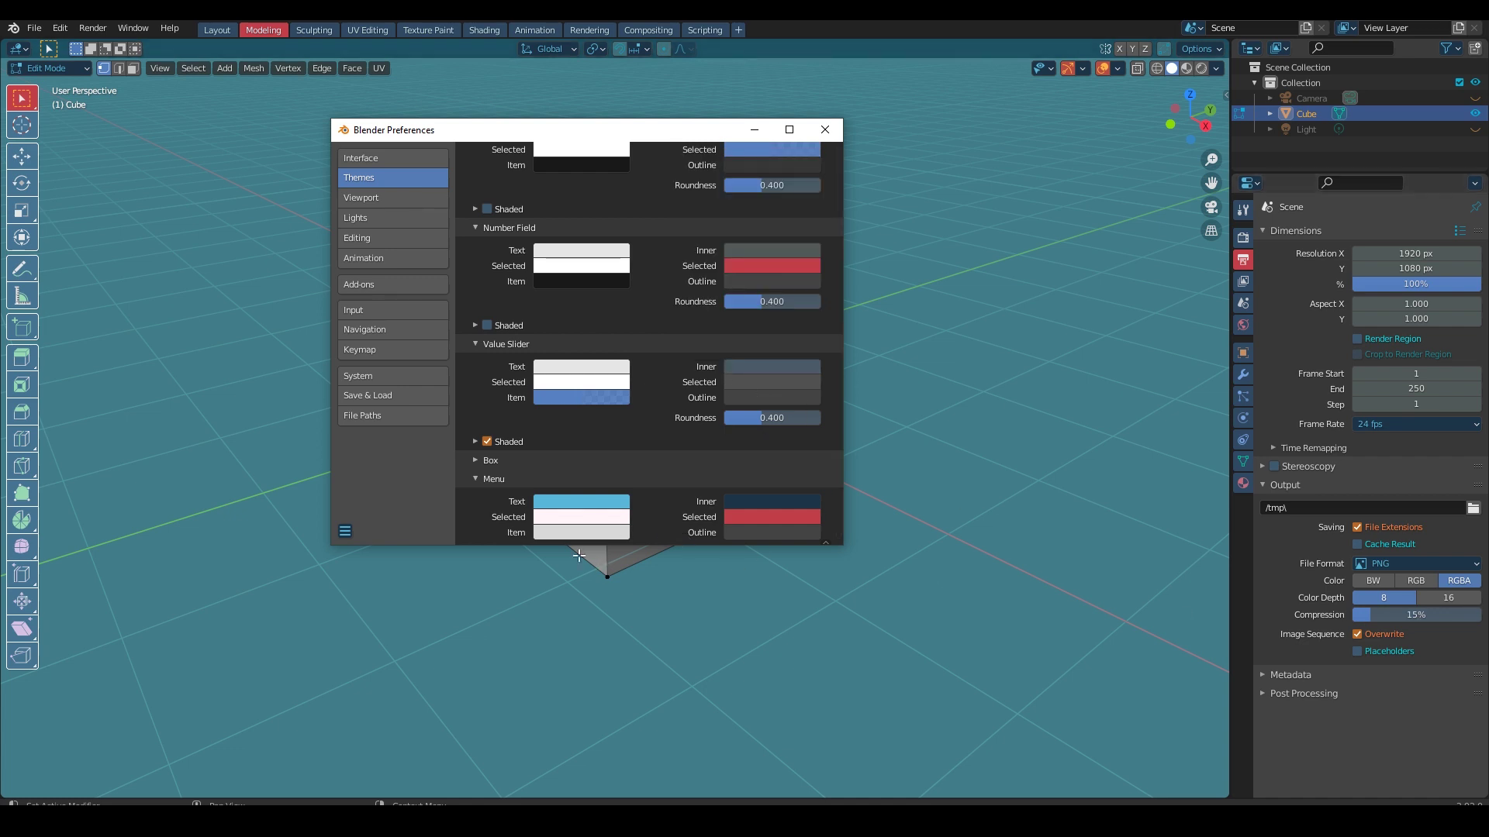
Step: Set the Value Slider item colour to orange
click(547, 397)
drag(593, 327, 620, 327)
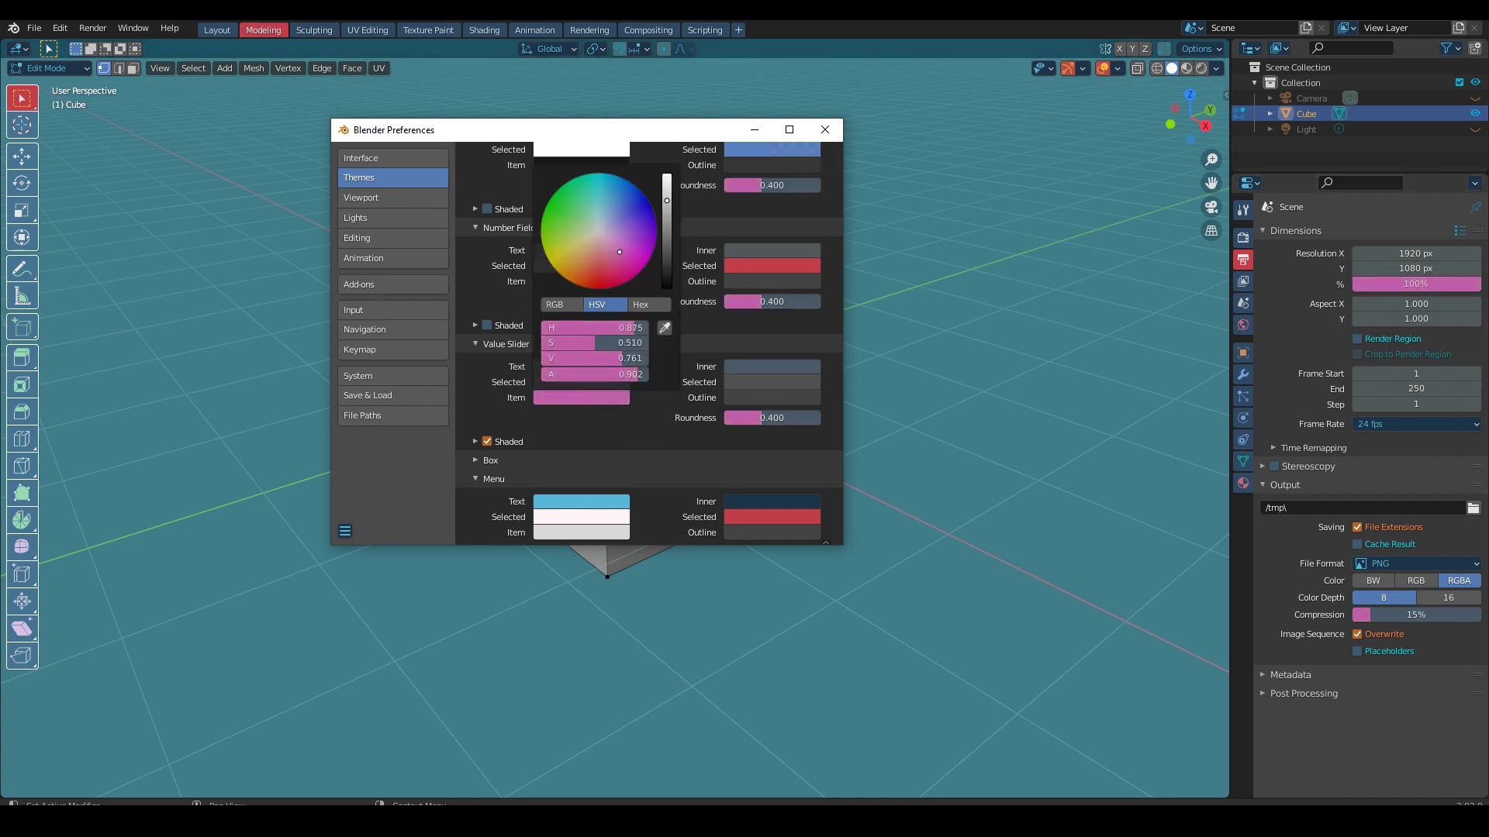
drag(608, 246, 582, 271)
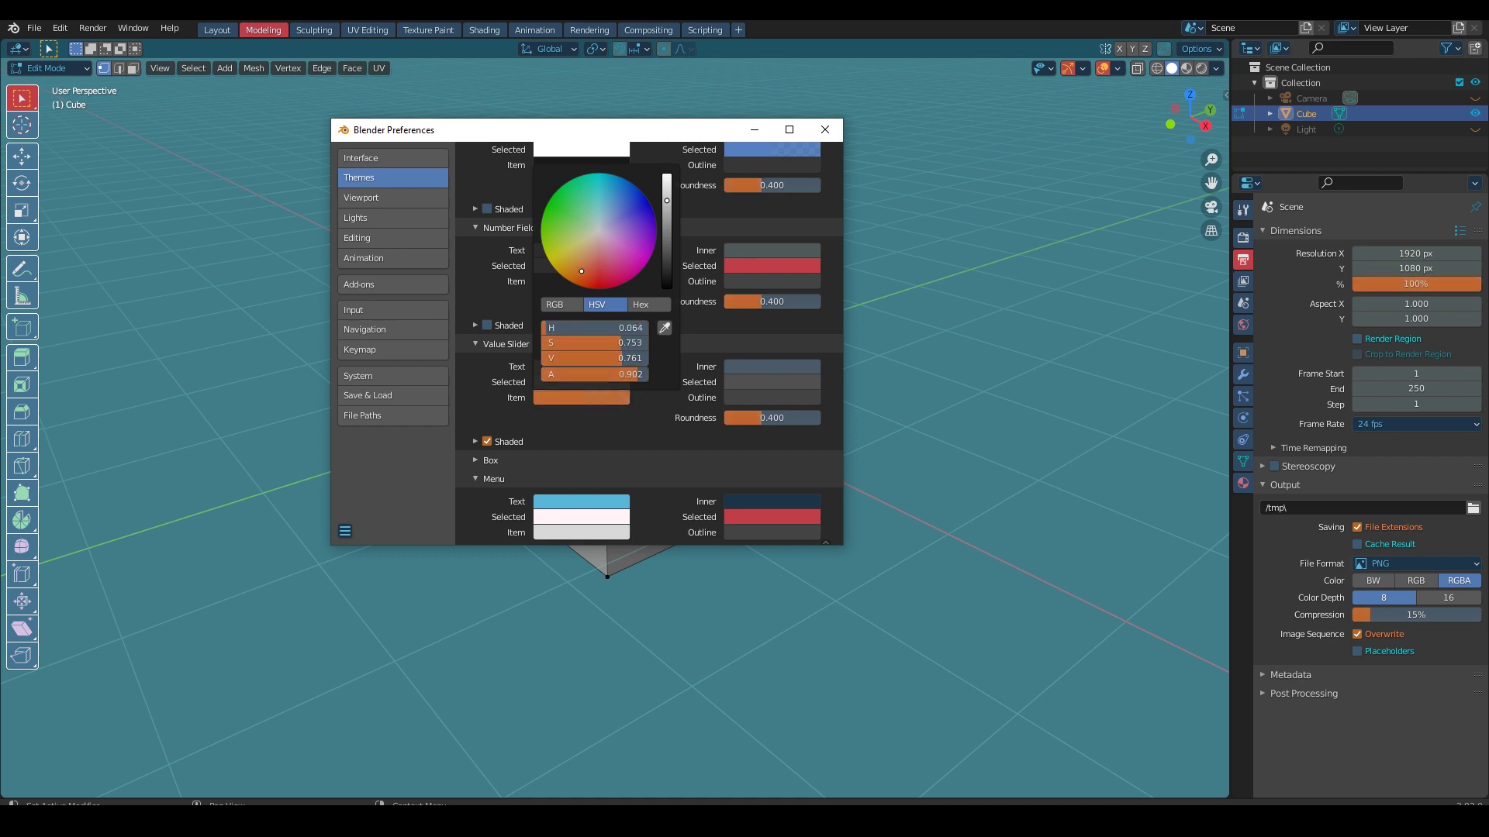
scroll(473, 310, down, 5)
Step: Expand the Box widget settings and set its Selected colour to olive green
click(473, 273)
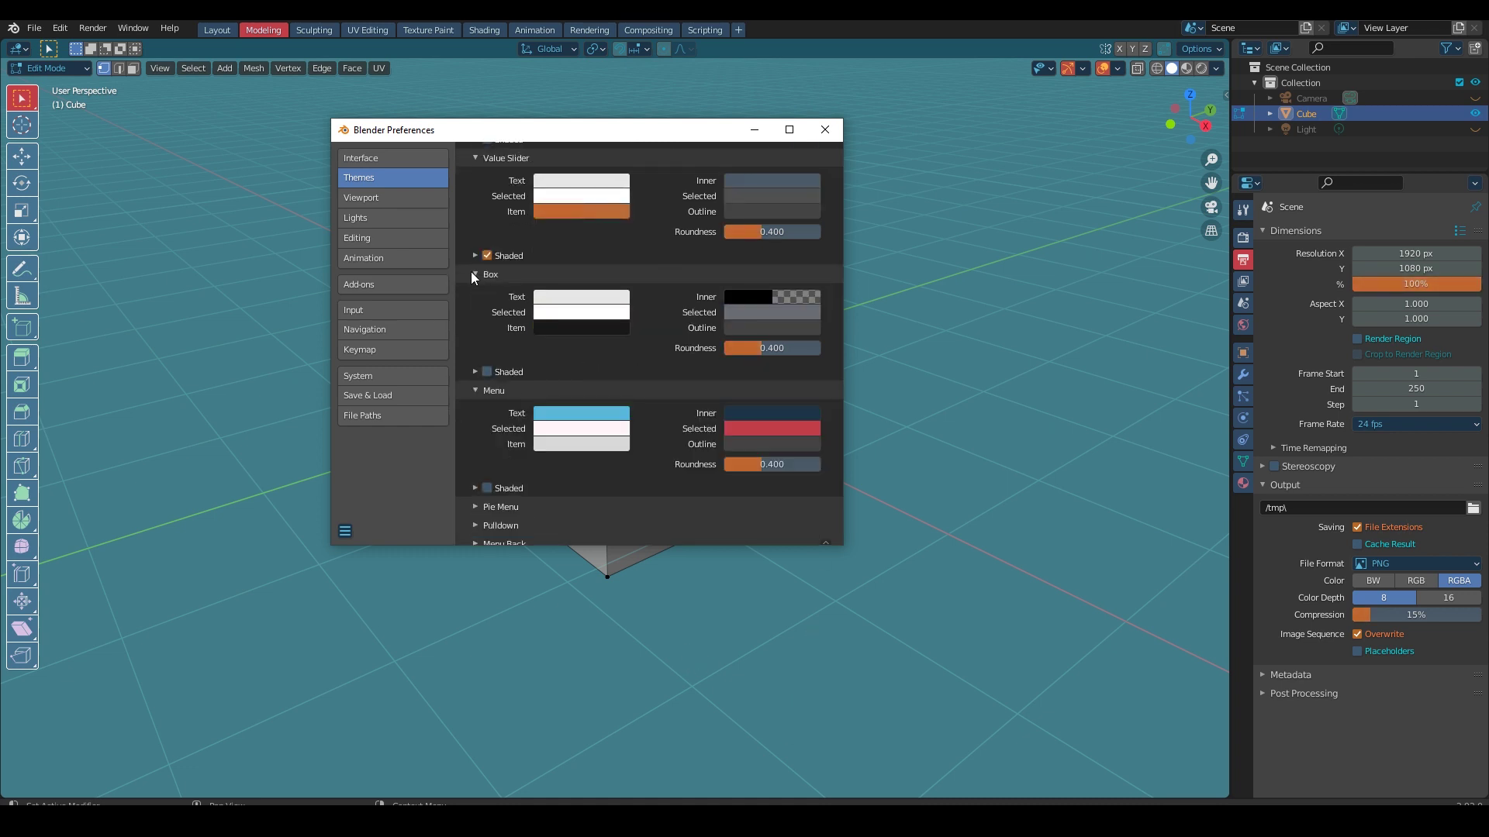
click(746, 313)
drag(744, 364, 814, 364)
click(759, 312)
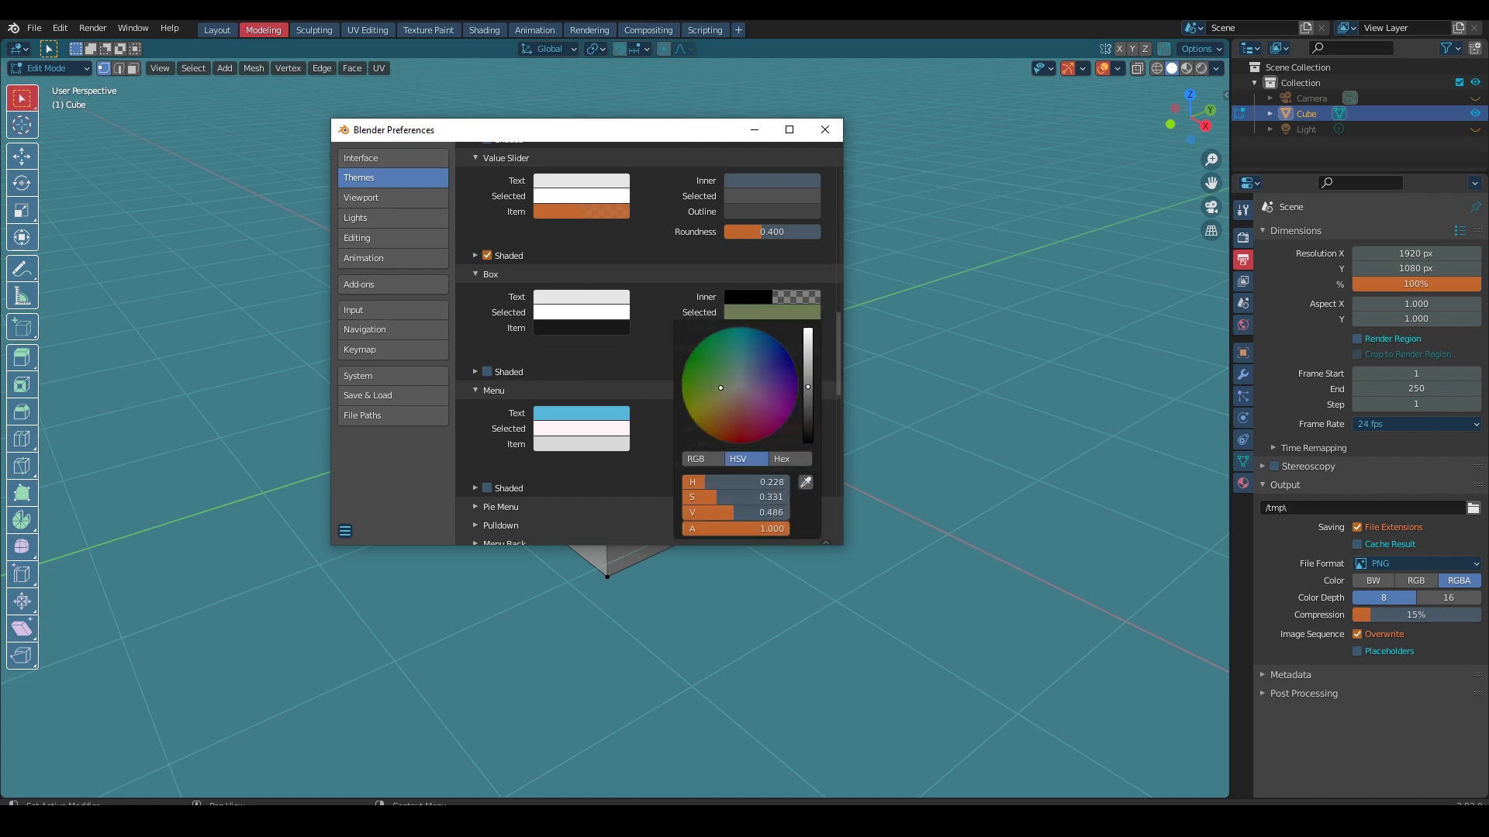
scroll(663, 420, down, 1)
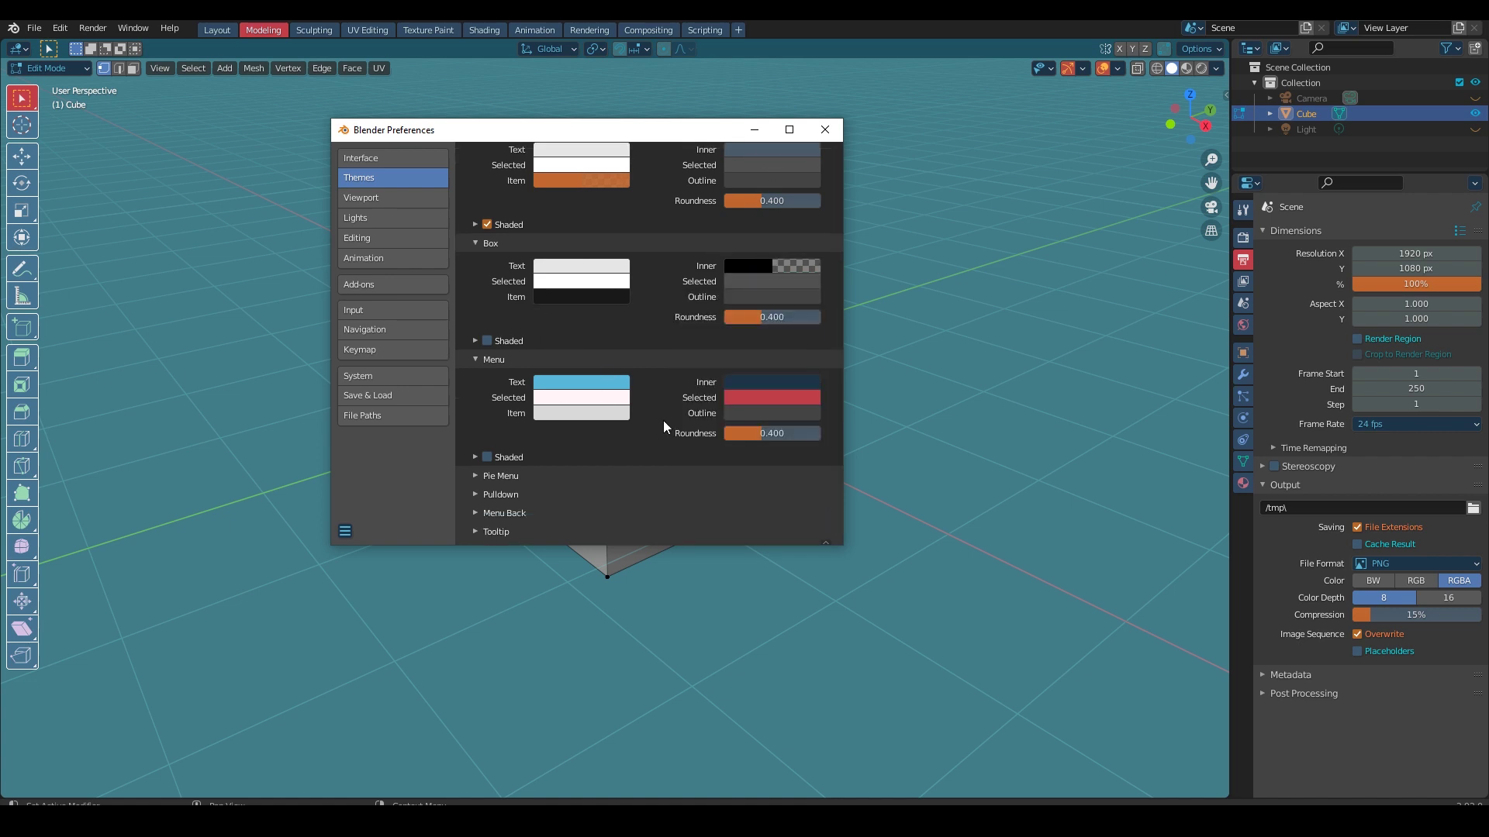
scroll(658, 419, down, 4)
Step: Expand the Pie Menu and Pulldown colour sections
click(474, 320)
click(475, 340)
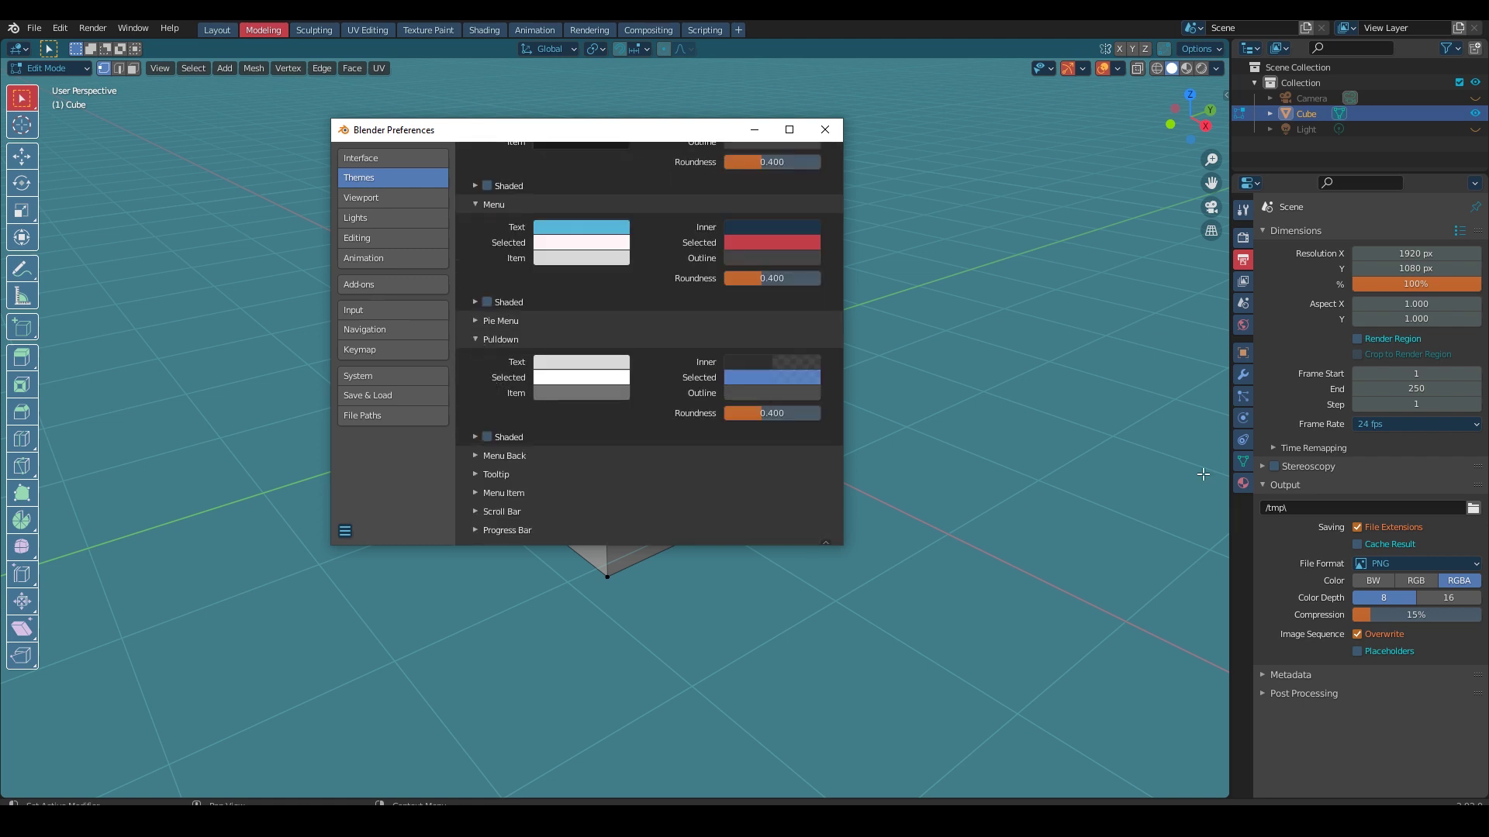
click(1400, 563)
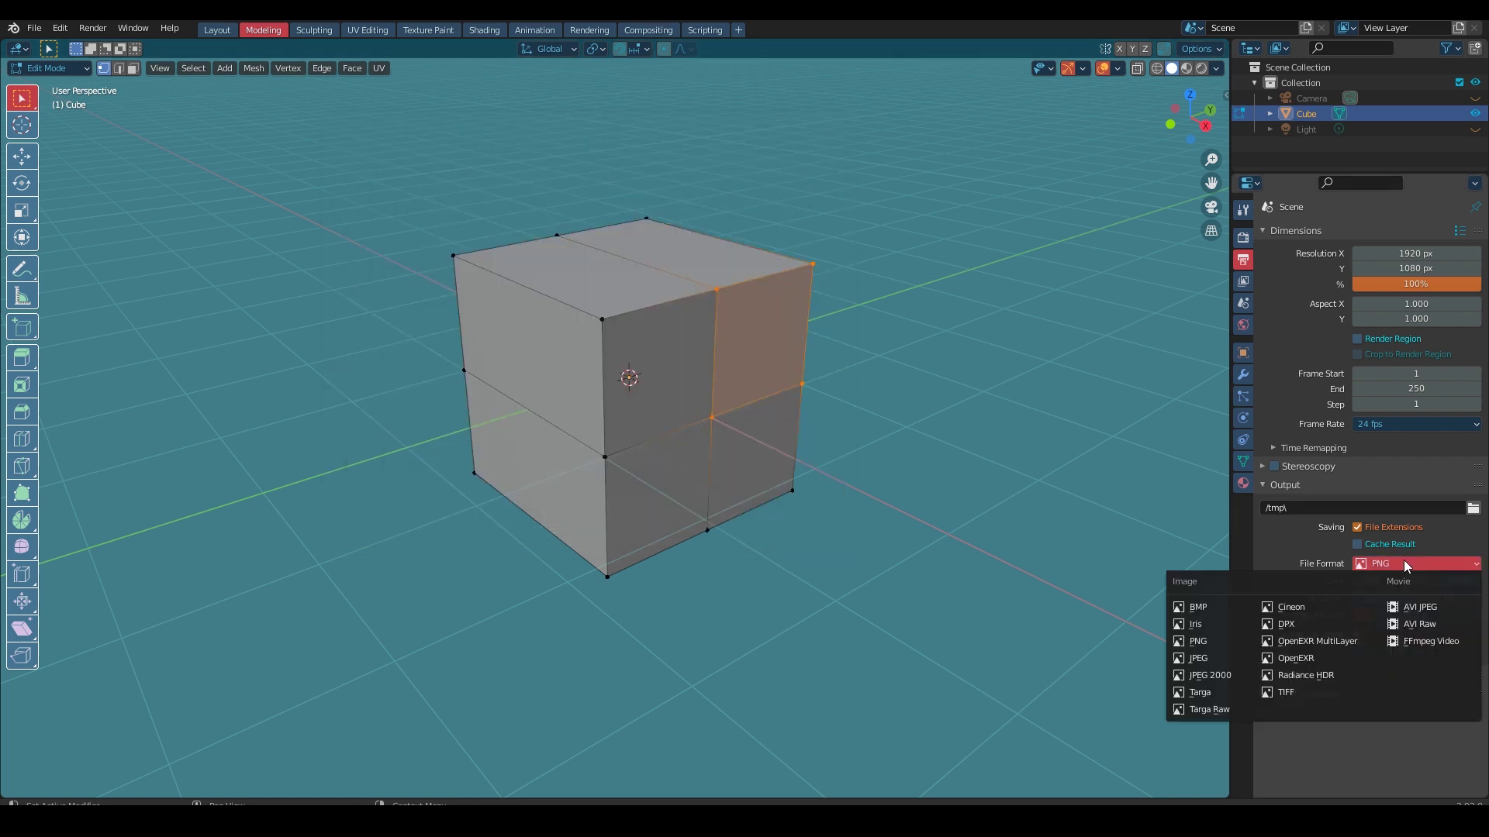
Step: Reopen Preferences, expand the Menu Back colours, then toggle the viewport sidebar
click(62, 29)
click(85, 252)
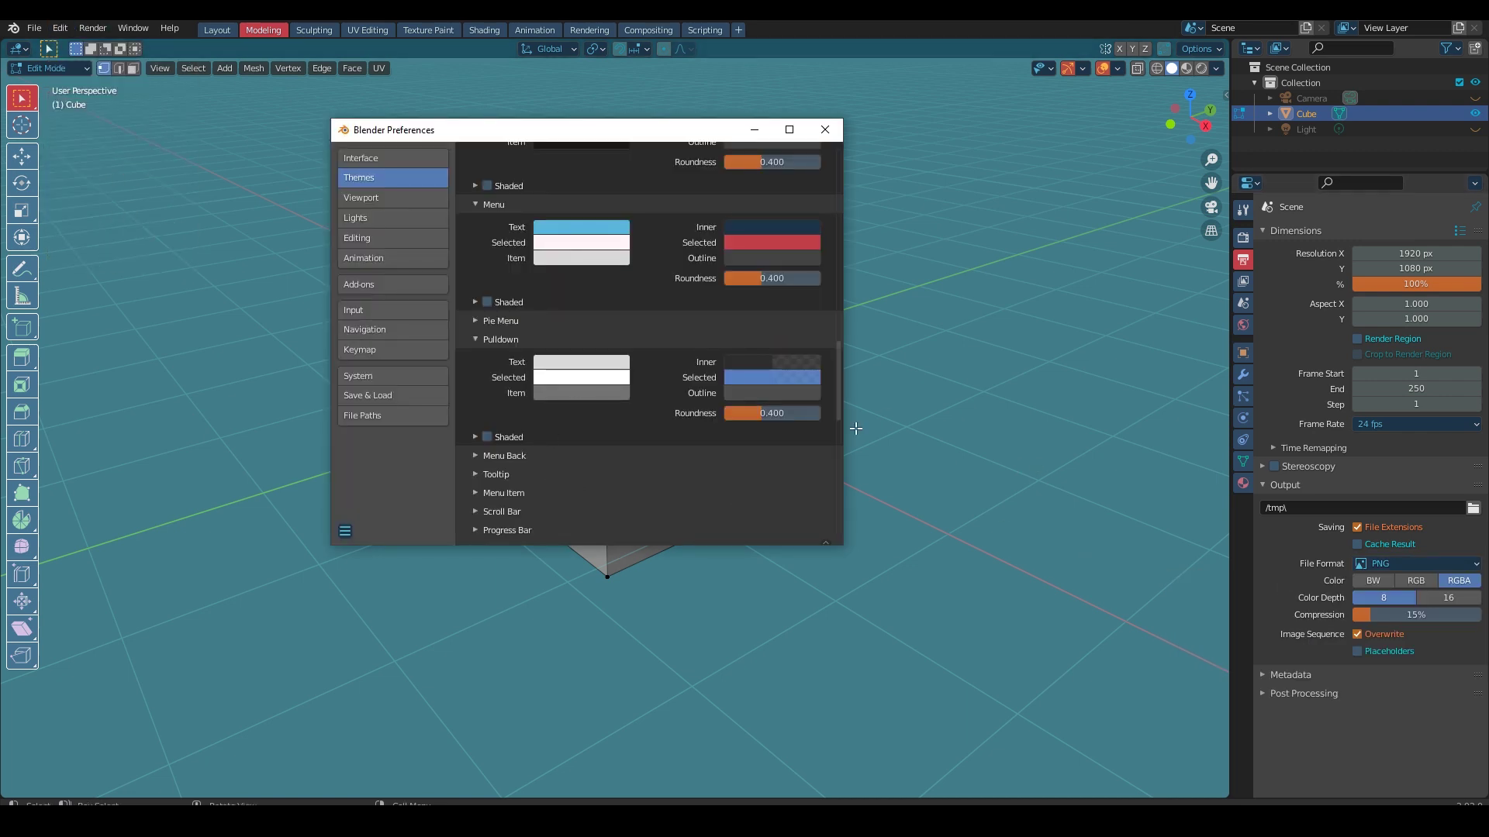
scroll(568, 398, down, 3)
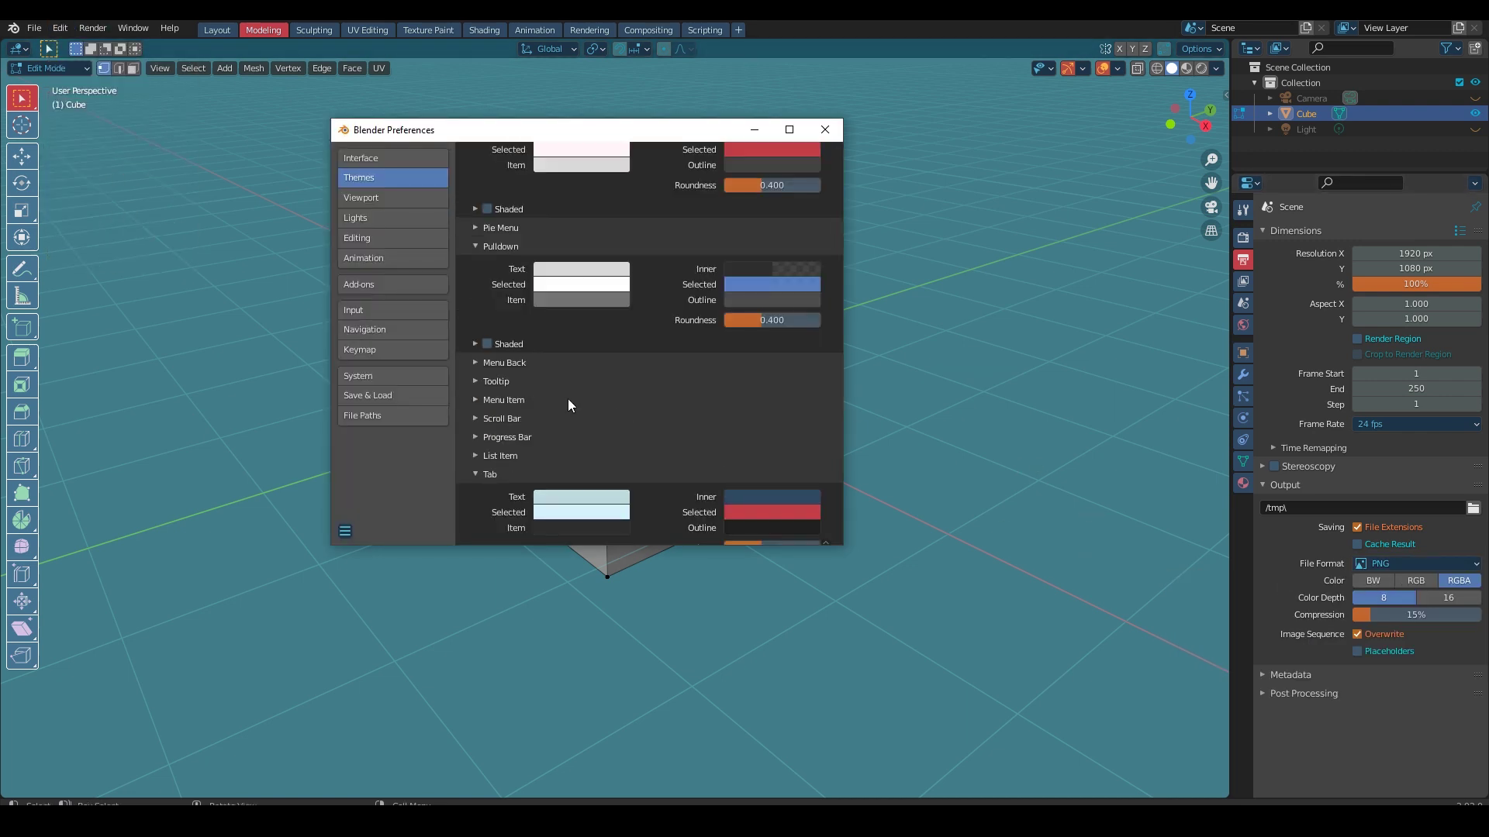
click(478, 363)
scroll(473, 398, down, 1)
scroll(473, 397, down, 1)
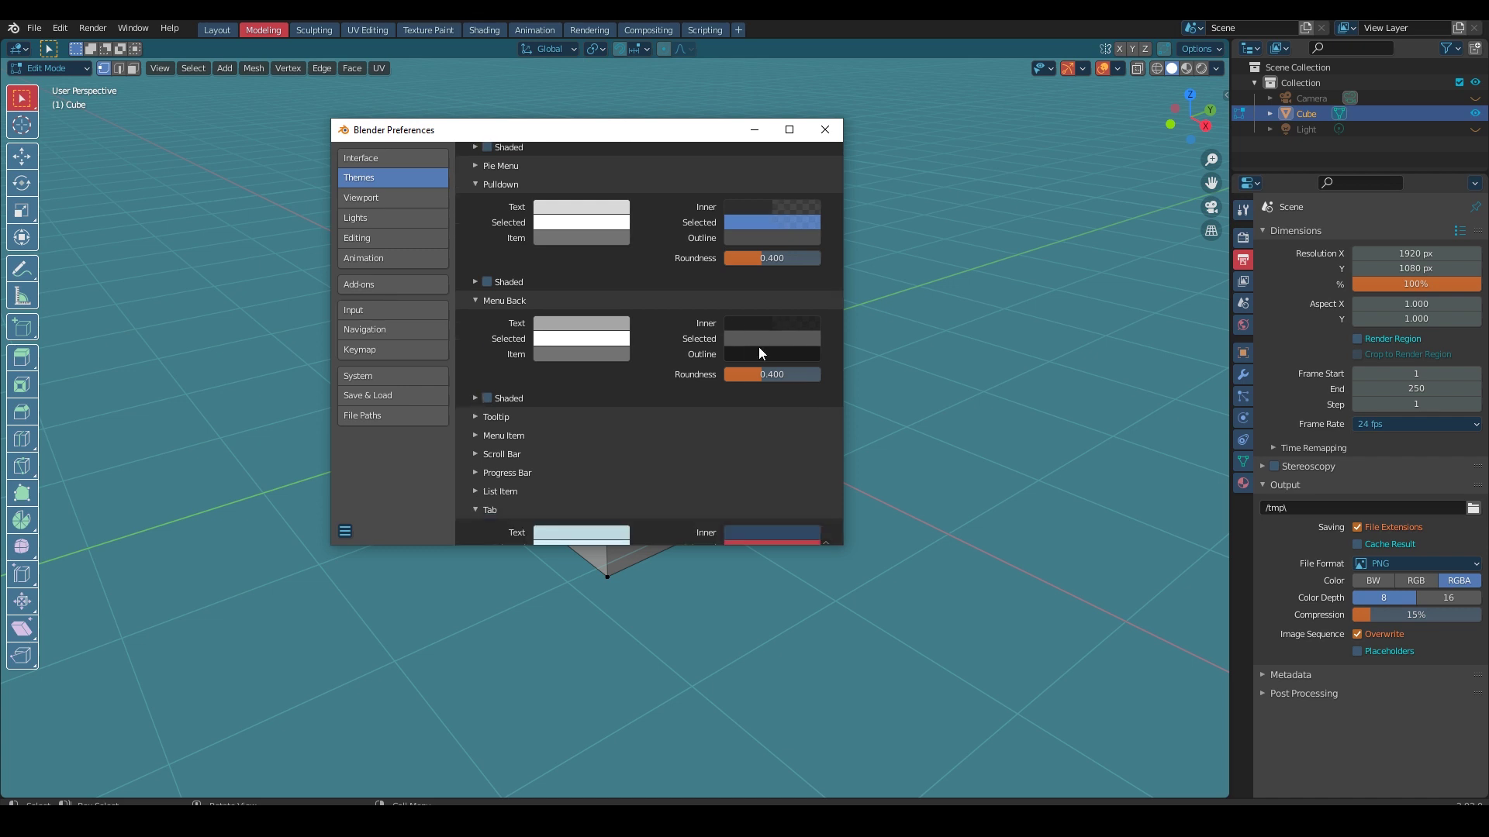
click(1132, 321)
key(n)
click(1220, 163)
Step: Reopen Preferences and set the List Item inner colour to blue
click(60, 28)
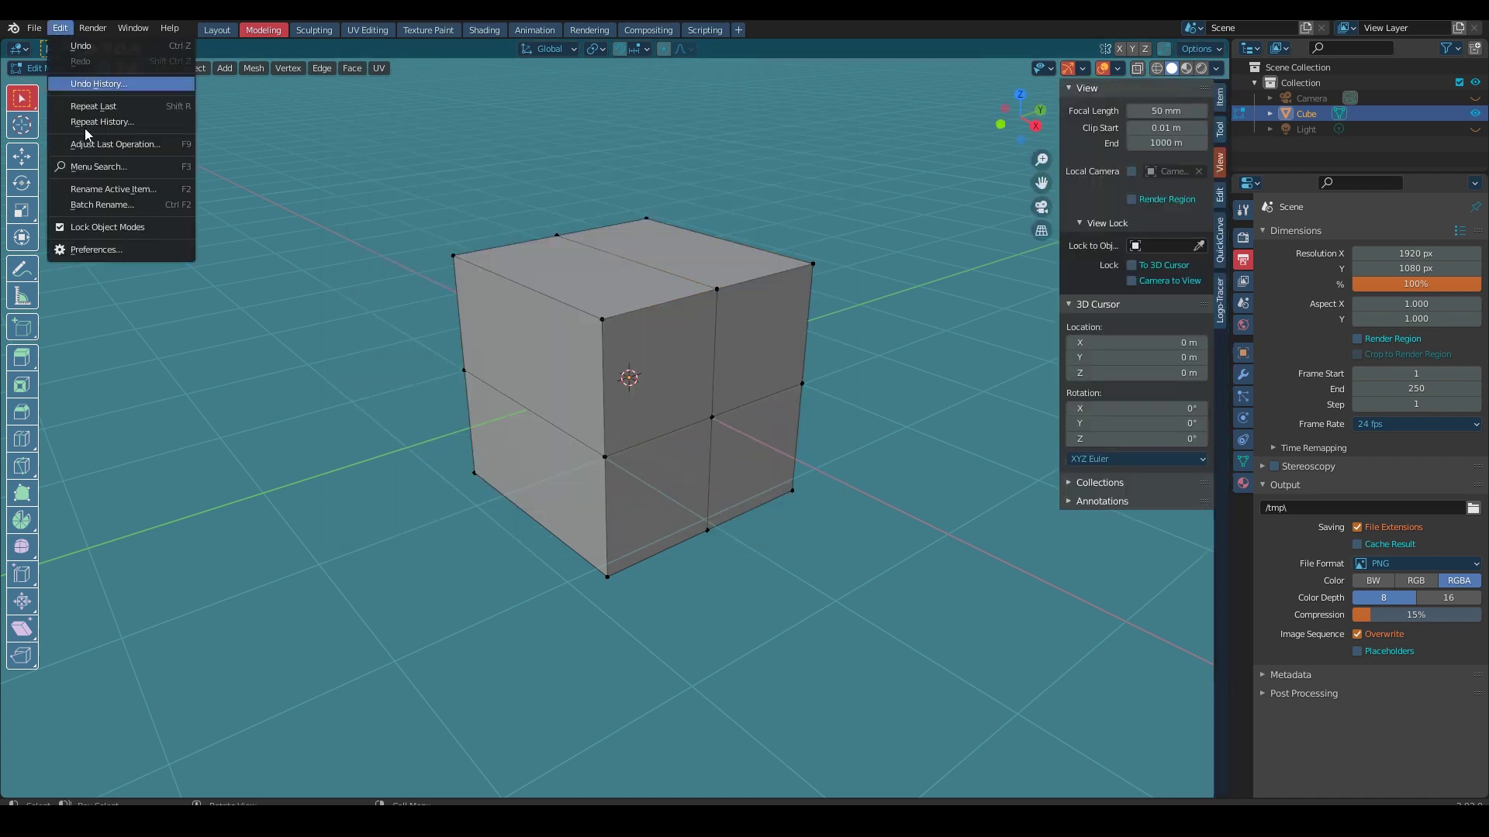
click(101, 252)
scroll(556, 383, down, 1)
scroll(574, 356, down, 3)
scroll(609, 314, down, 1)
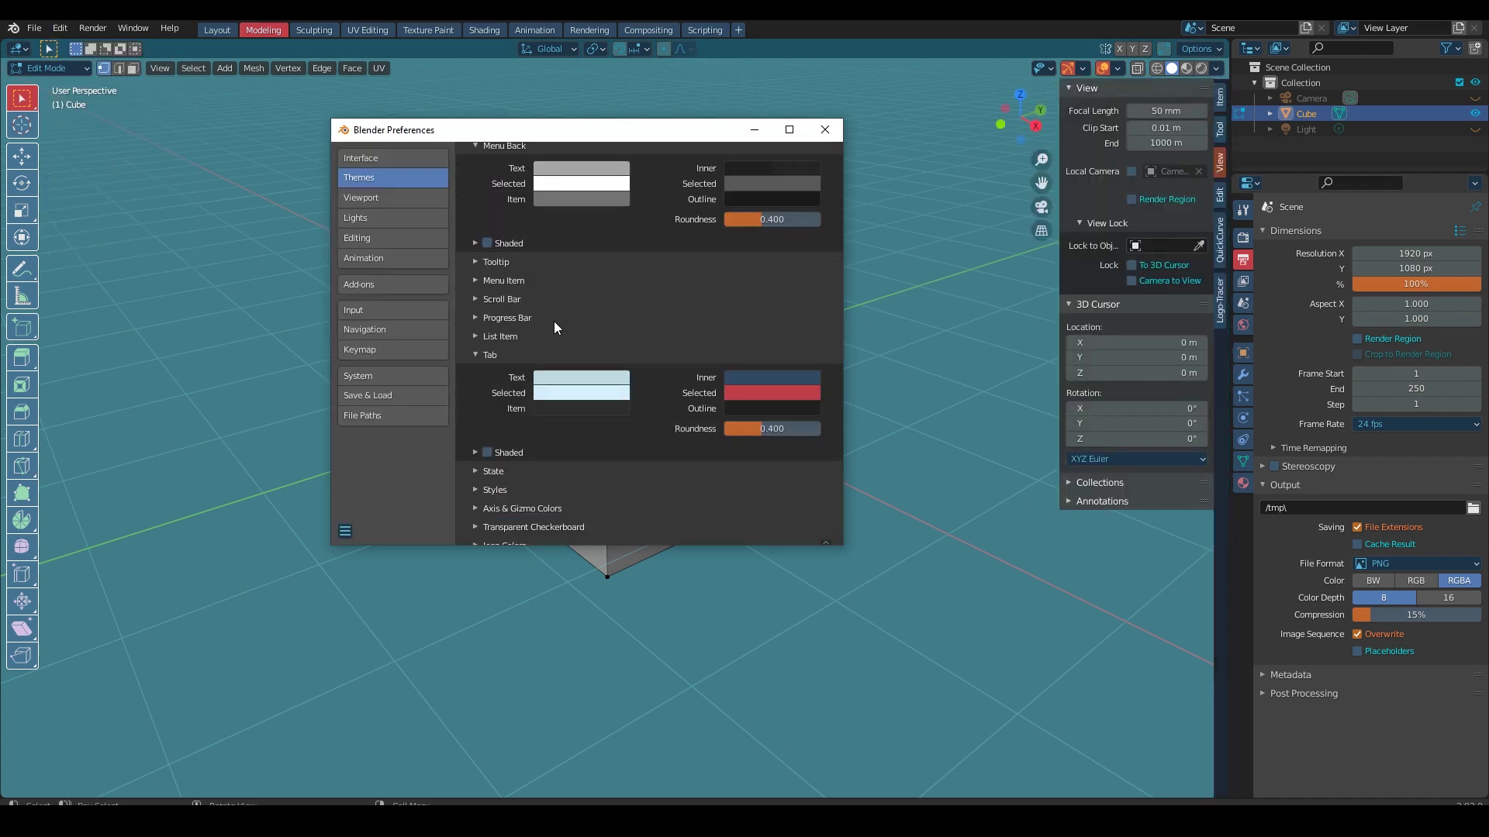
click(474, 336)
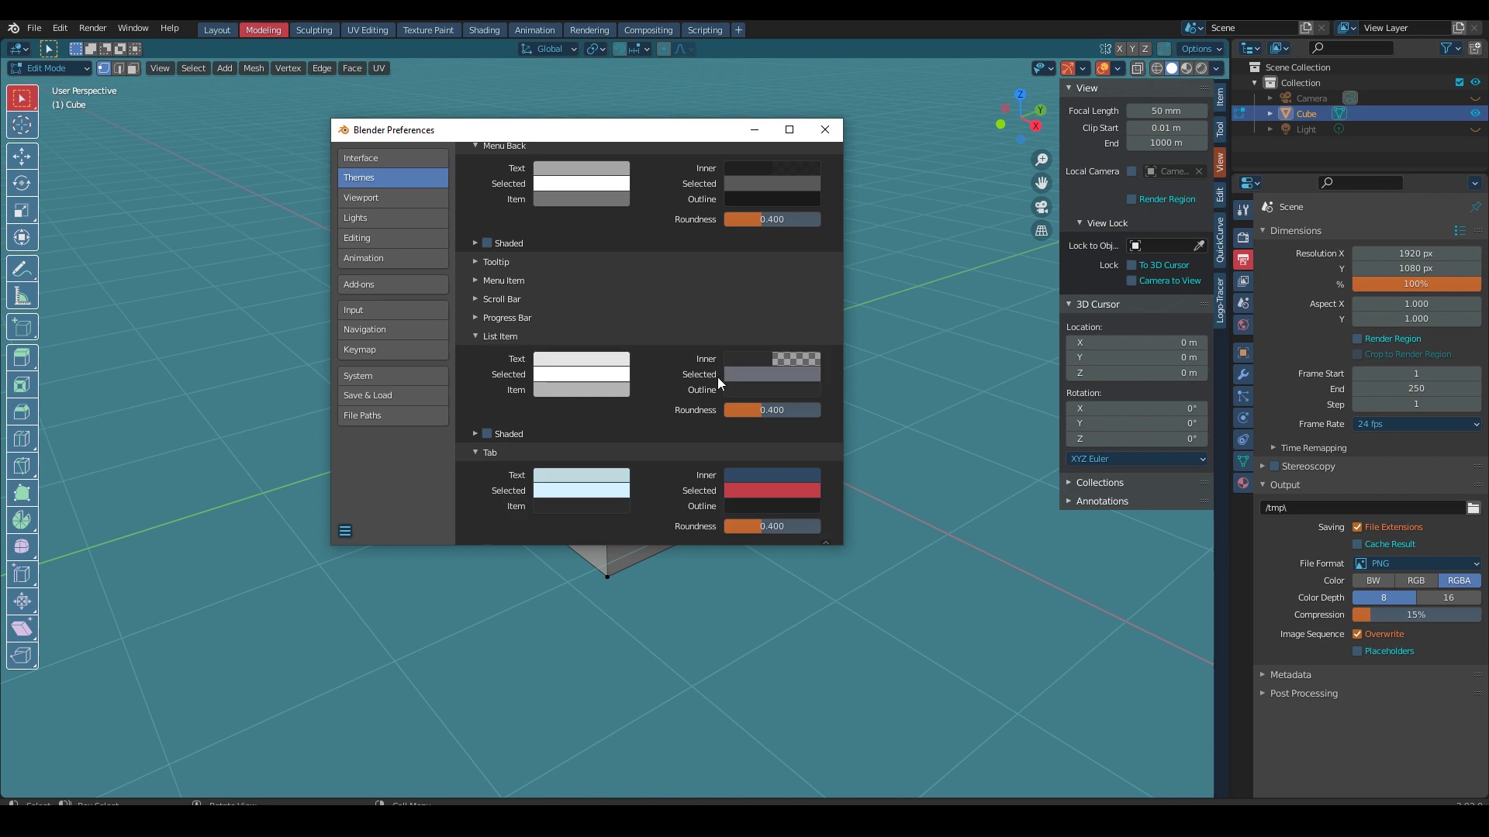
click(748, 359)
drag(749, 200, 732, 233)
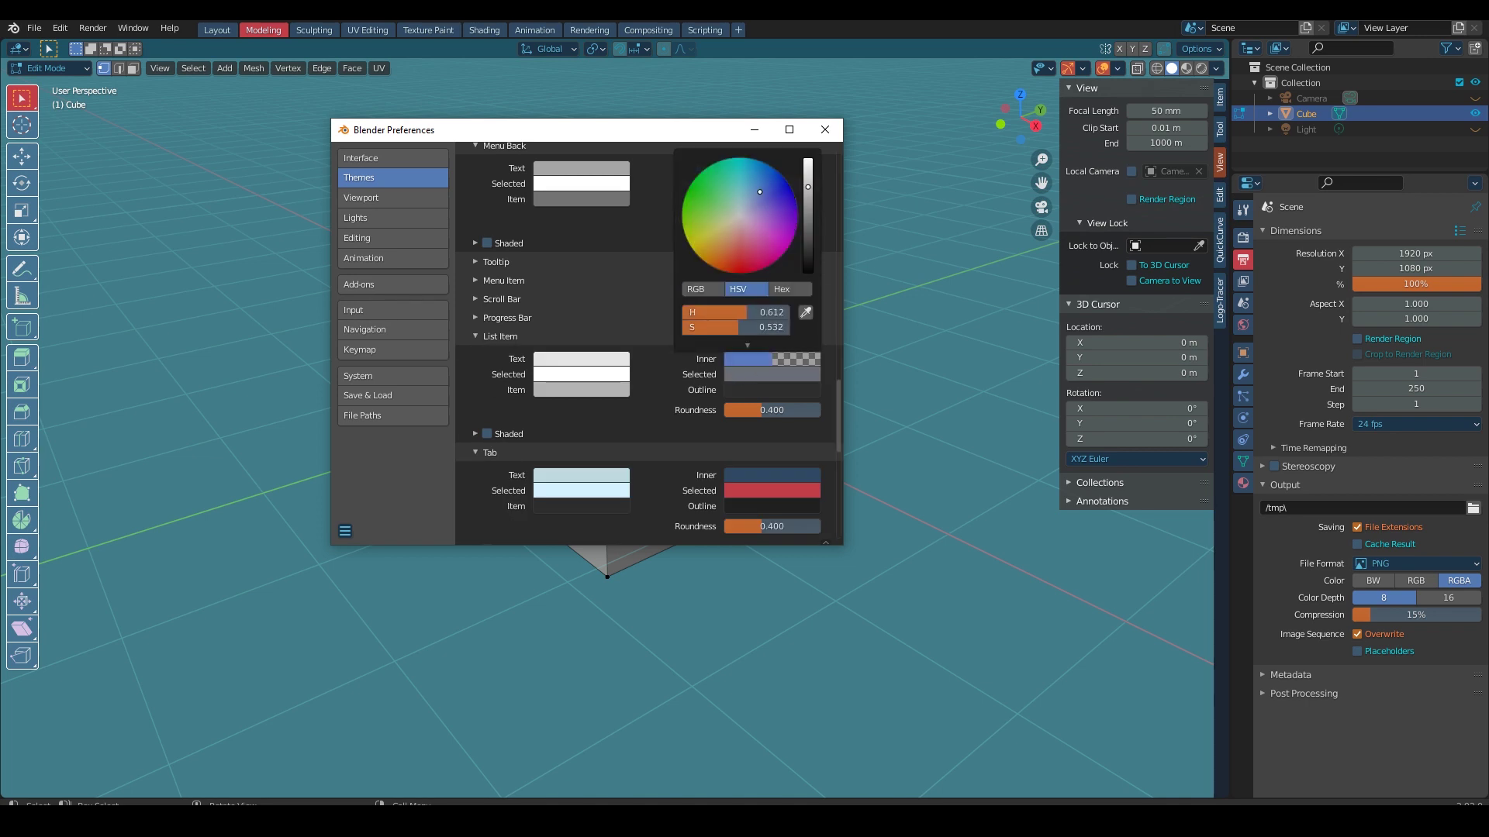
click(1467, 545)
Step: Reopen Preferences and expand the State, Styles and Icon Colors theme sections
click(60, 28)
click(101, 252)
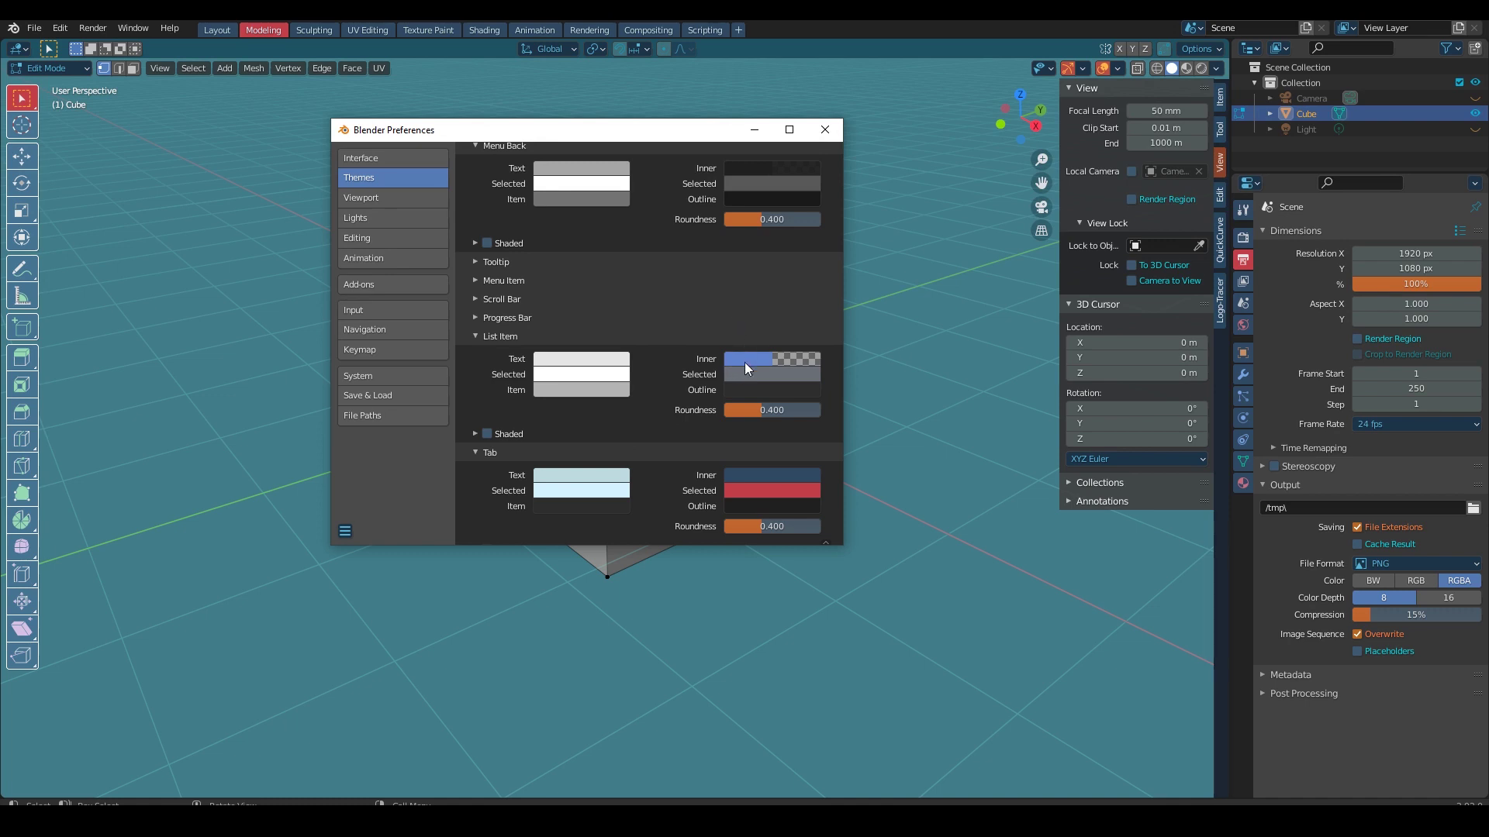
scroll(662, 375, down, 1)
scroll(663, 361, down, 1)
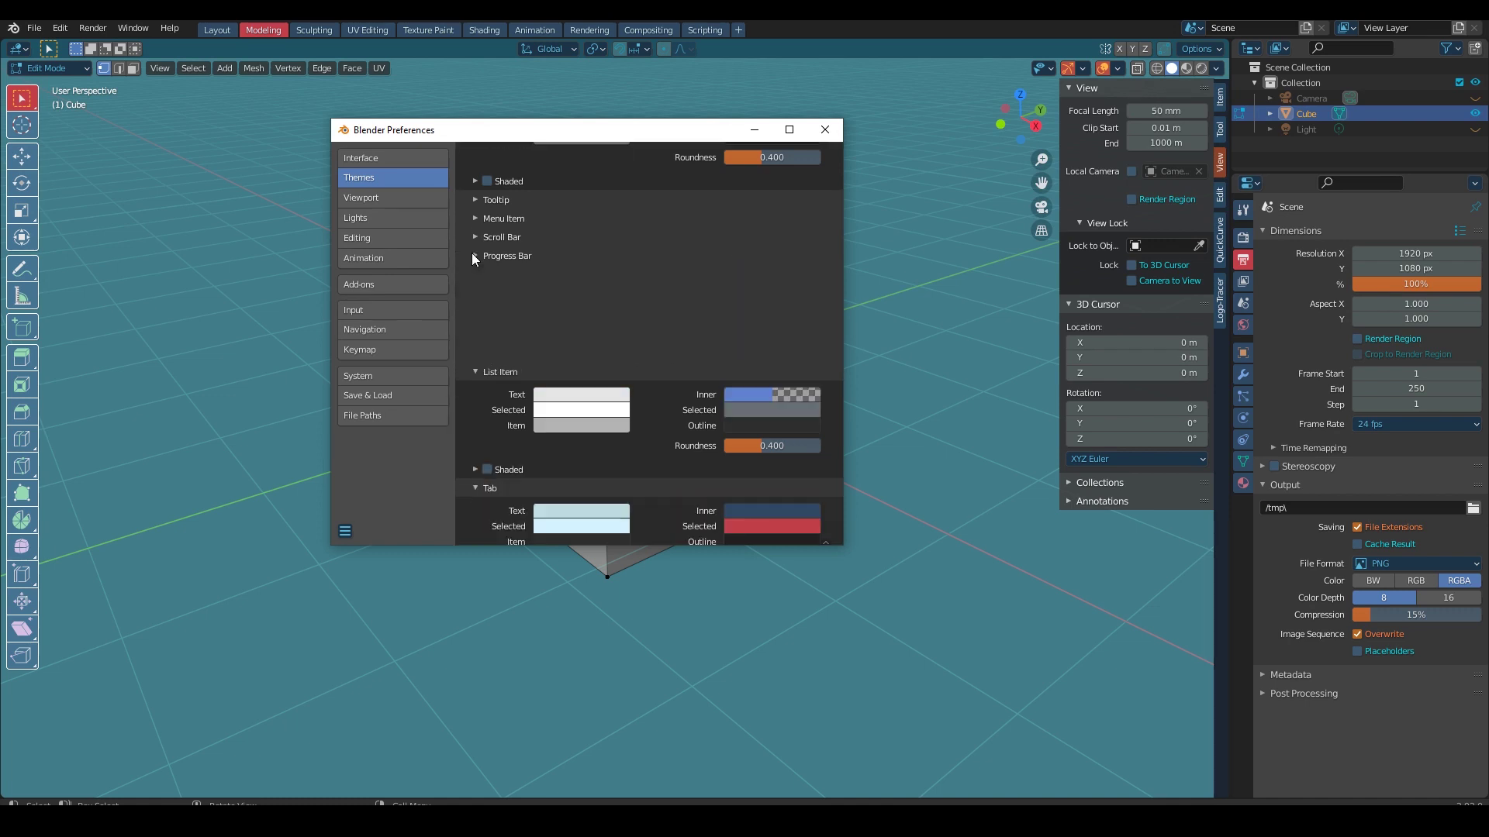
scroll(668, 324, down, 3)
scroll(465, 364, down, 2)
click(469, 354)
scroll(474, 371, down, 2)
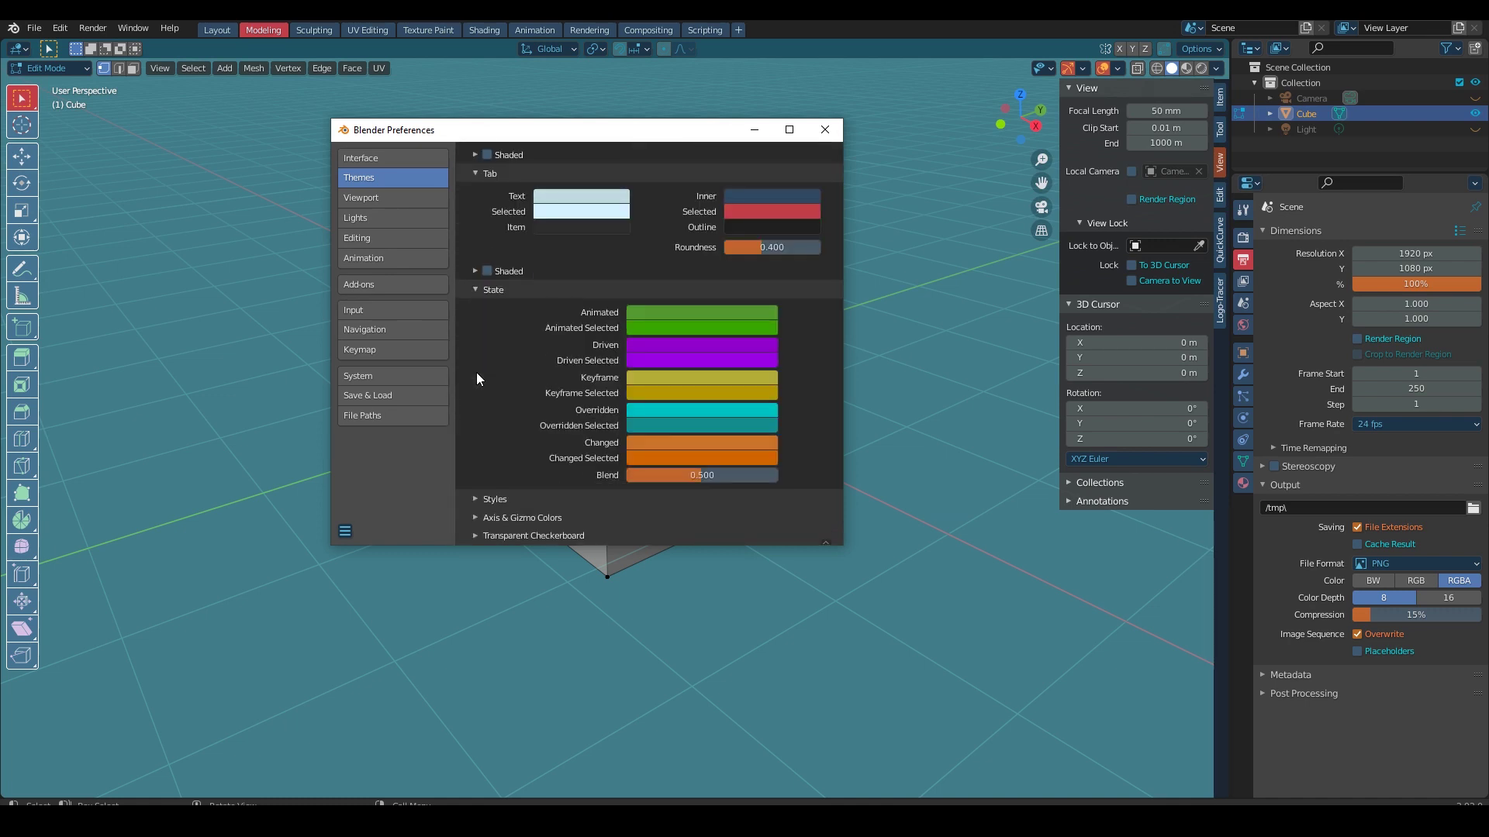
scroll(476, 372, down, 3)
click(490, 313)
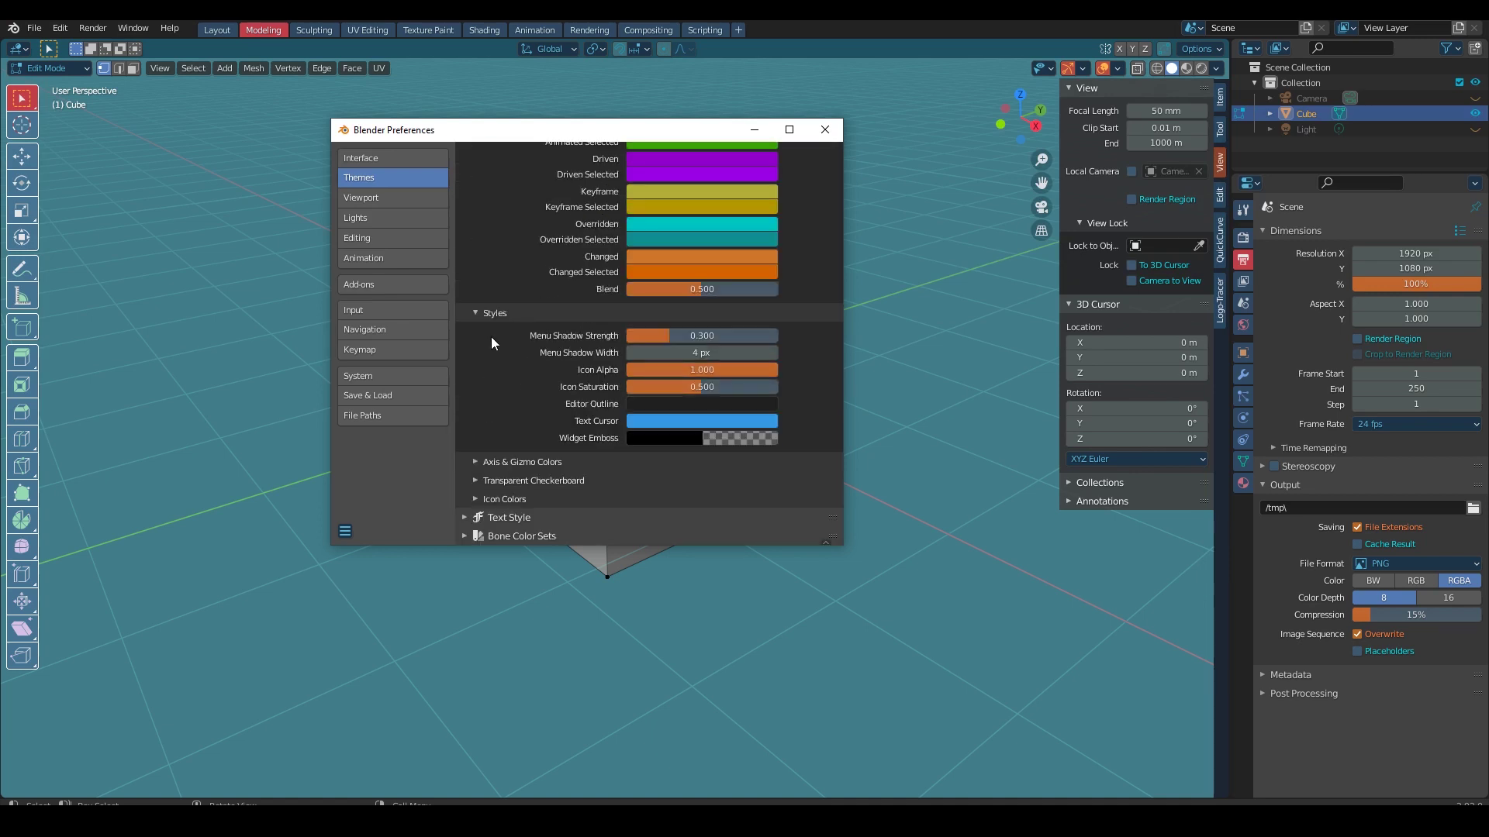
click(478, 499)
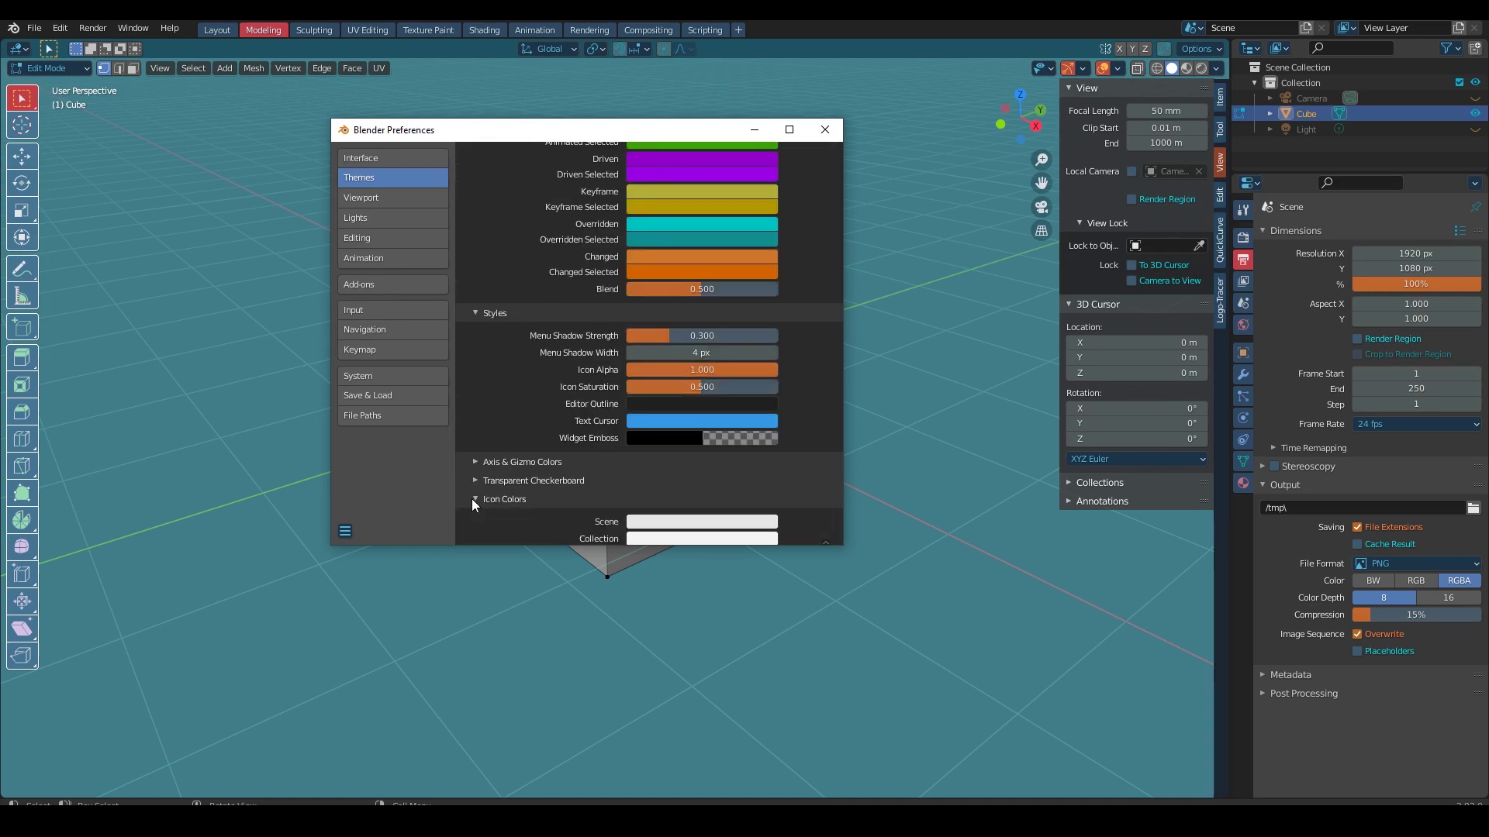
scroll(522, 374, down, 5)
scroll(524, 350, up, 3)
scroll(515, 366, down, 1)
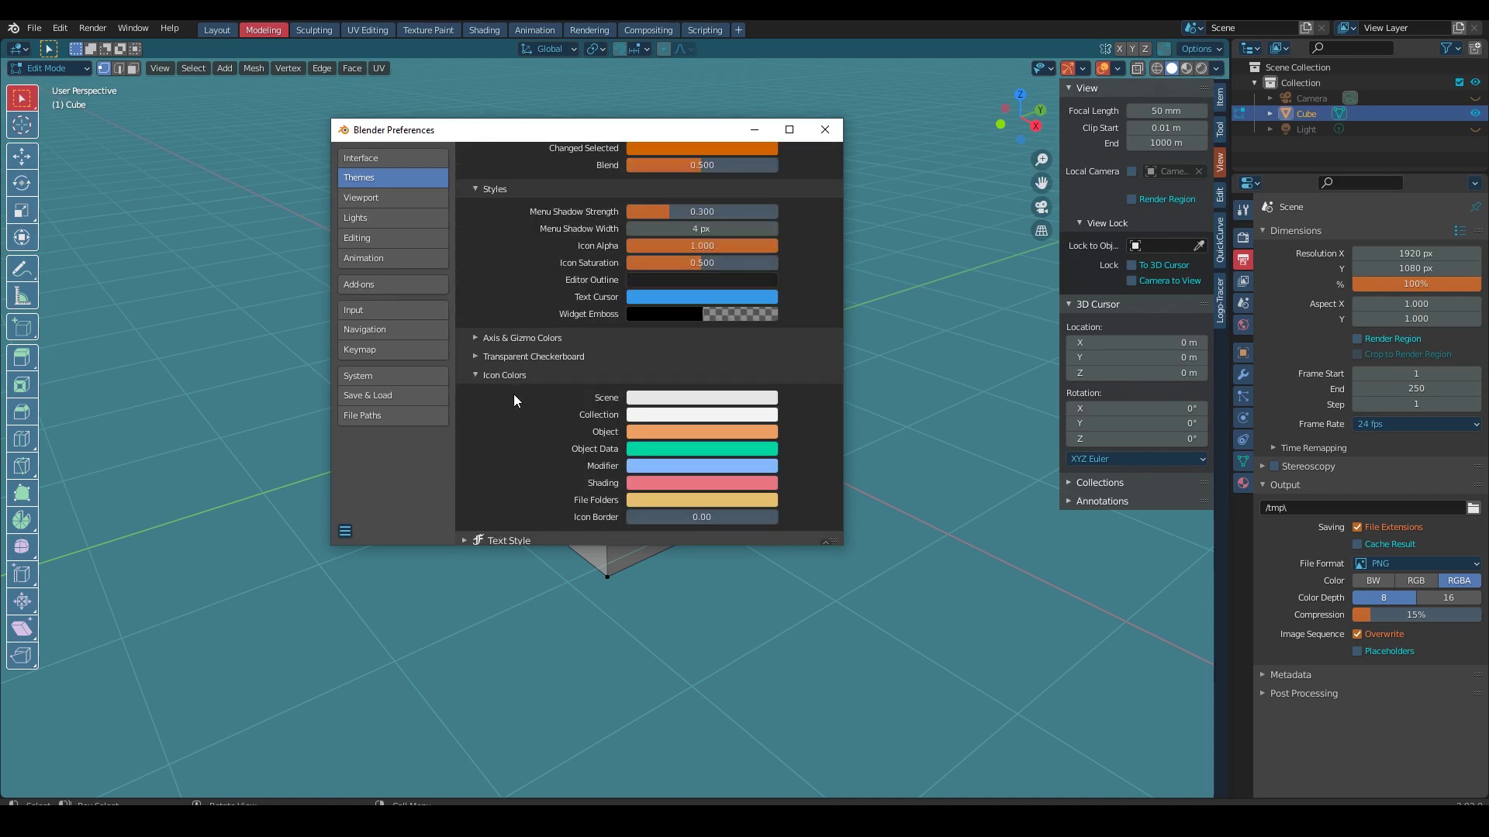
scroll(501, 400, up, 1)
scroll(501, 399, up, 8)
scroll(501, 399, up, 1)
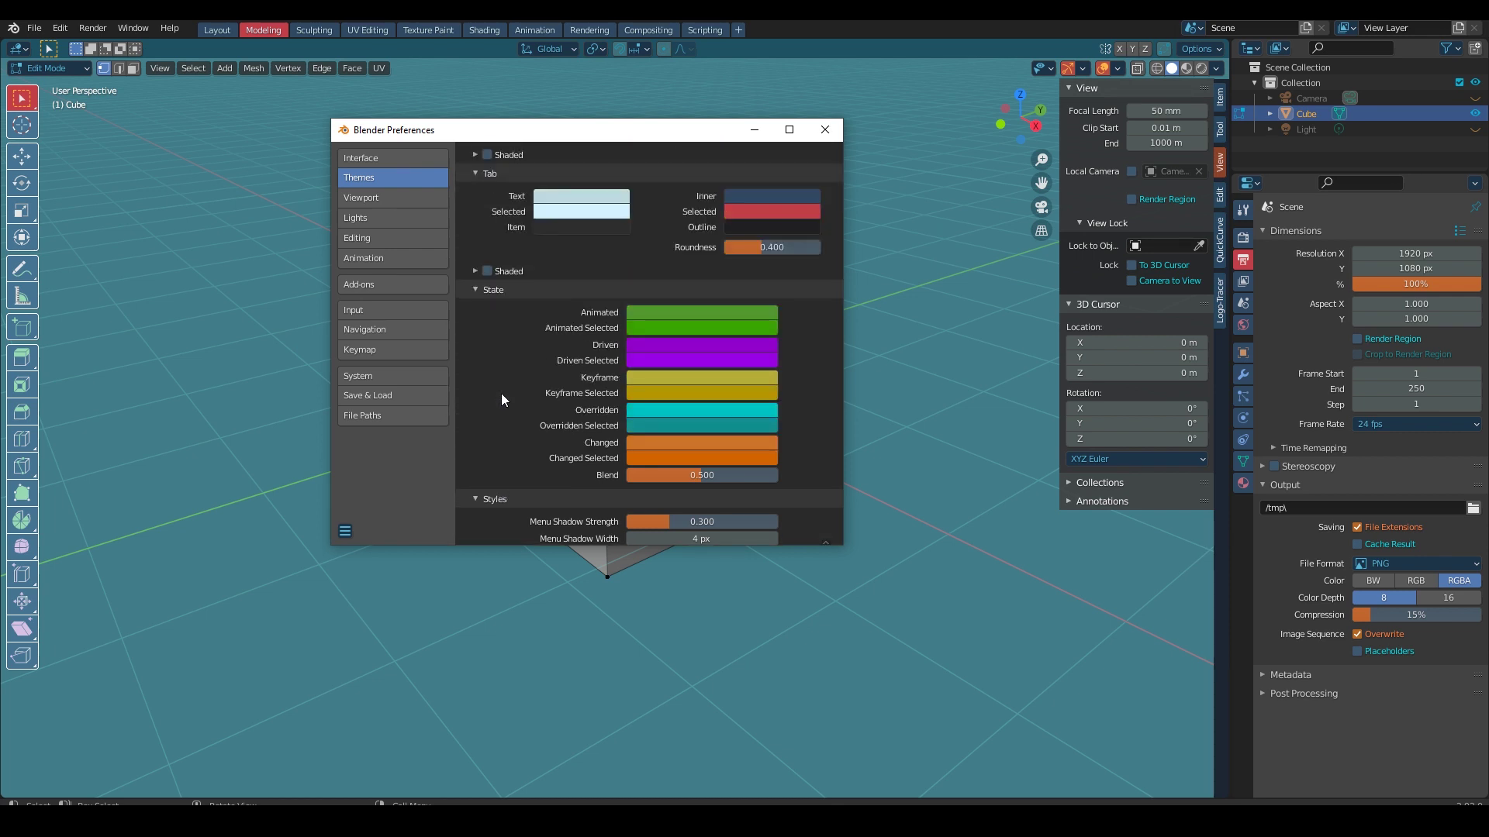
scroll(500, 399, up, 3)
scroll(501, 396, up, 3)
scroll(501, 396, up, 3)
scroll(500, 396, up, 3)
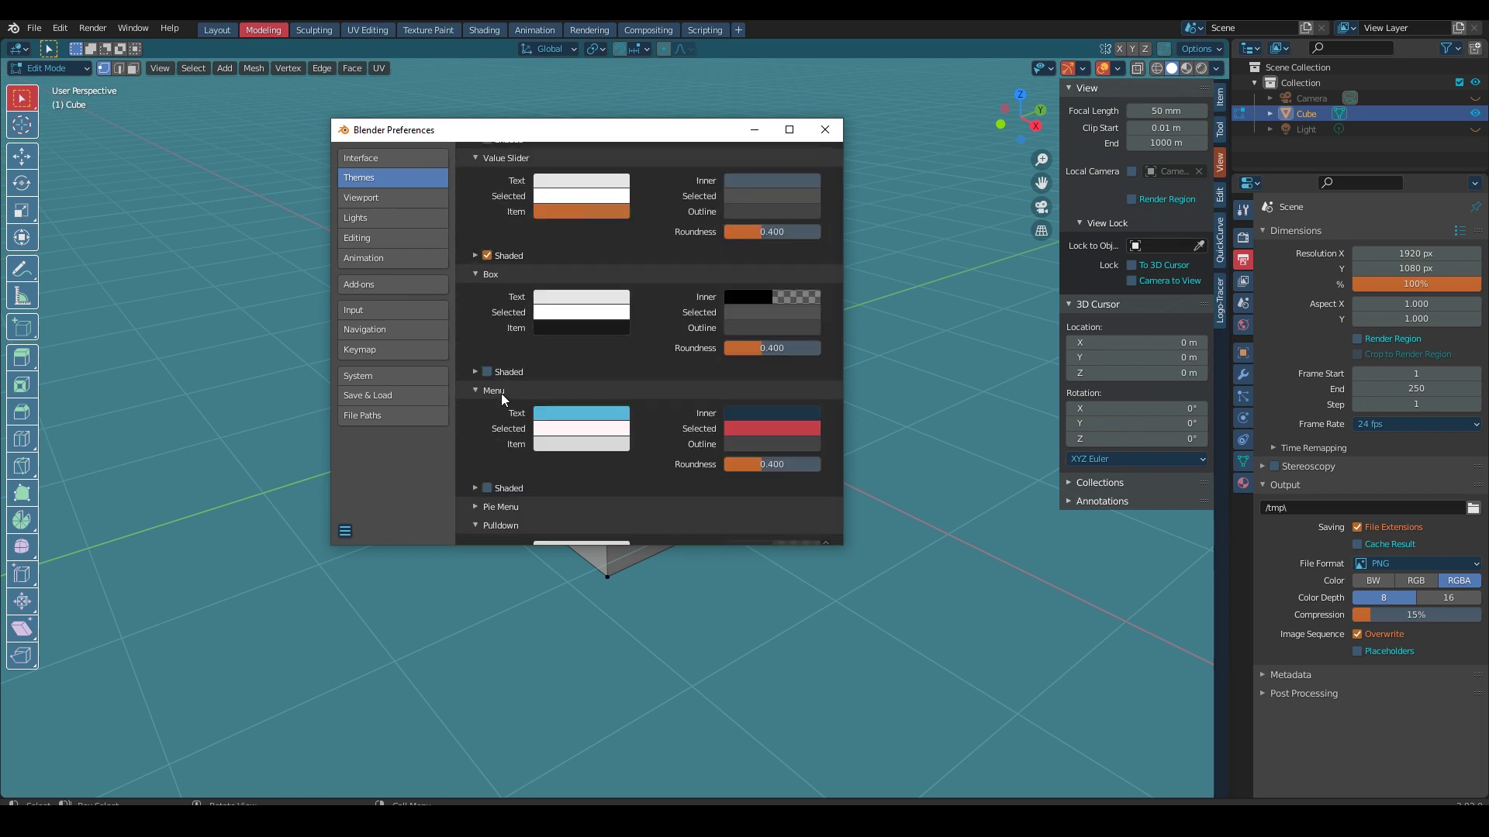
scroll(500, 396, up, 3)
scroll(501, 393, down, 5)
scroll(501, 394, down, 5)
scroll(501, 393, down, 5)
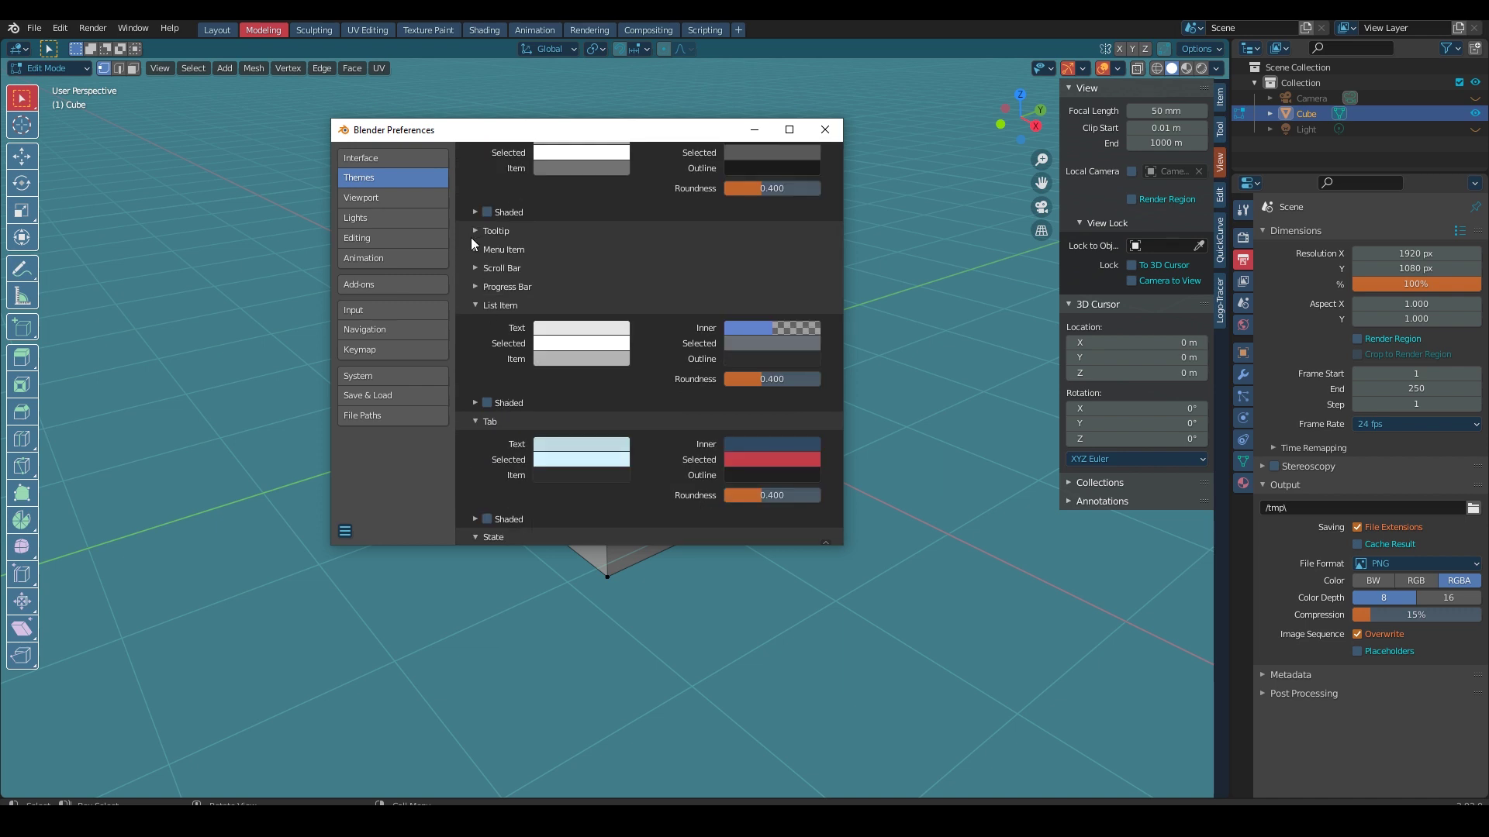
Step: Expand the Tooltip settings and make the Tooltip text a light orange
click(477, 231)
click(581, 254)
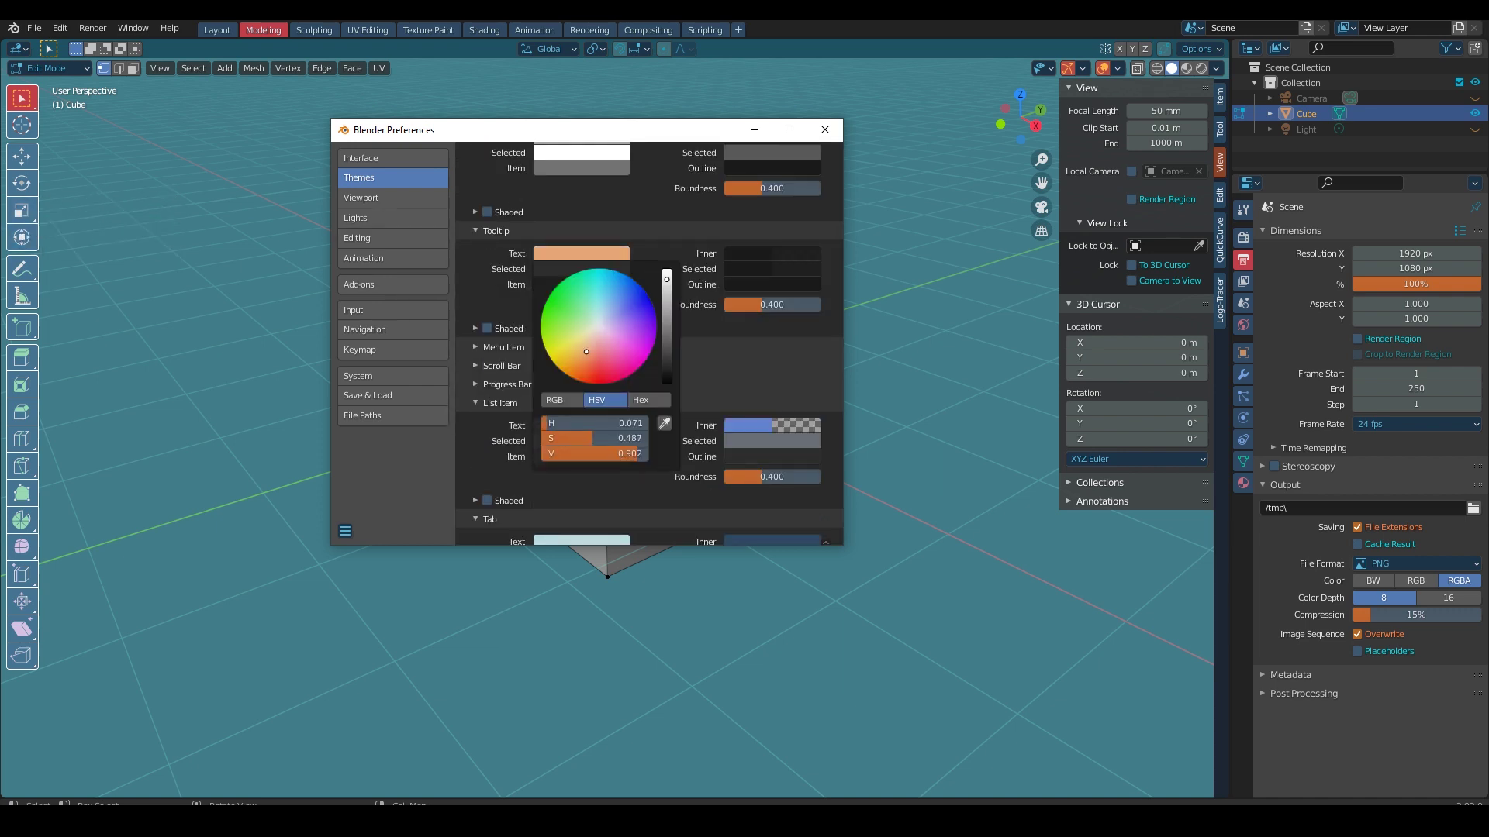
click(592, 254)
click(582, 360)
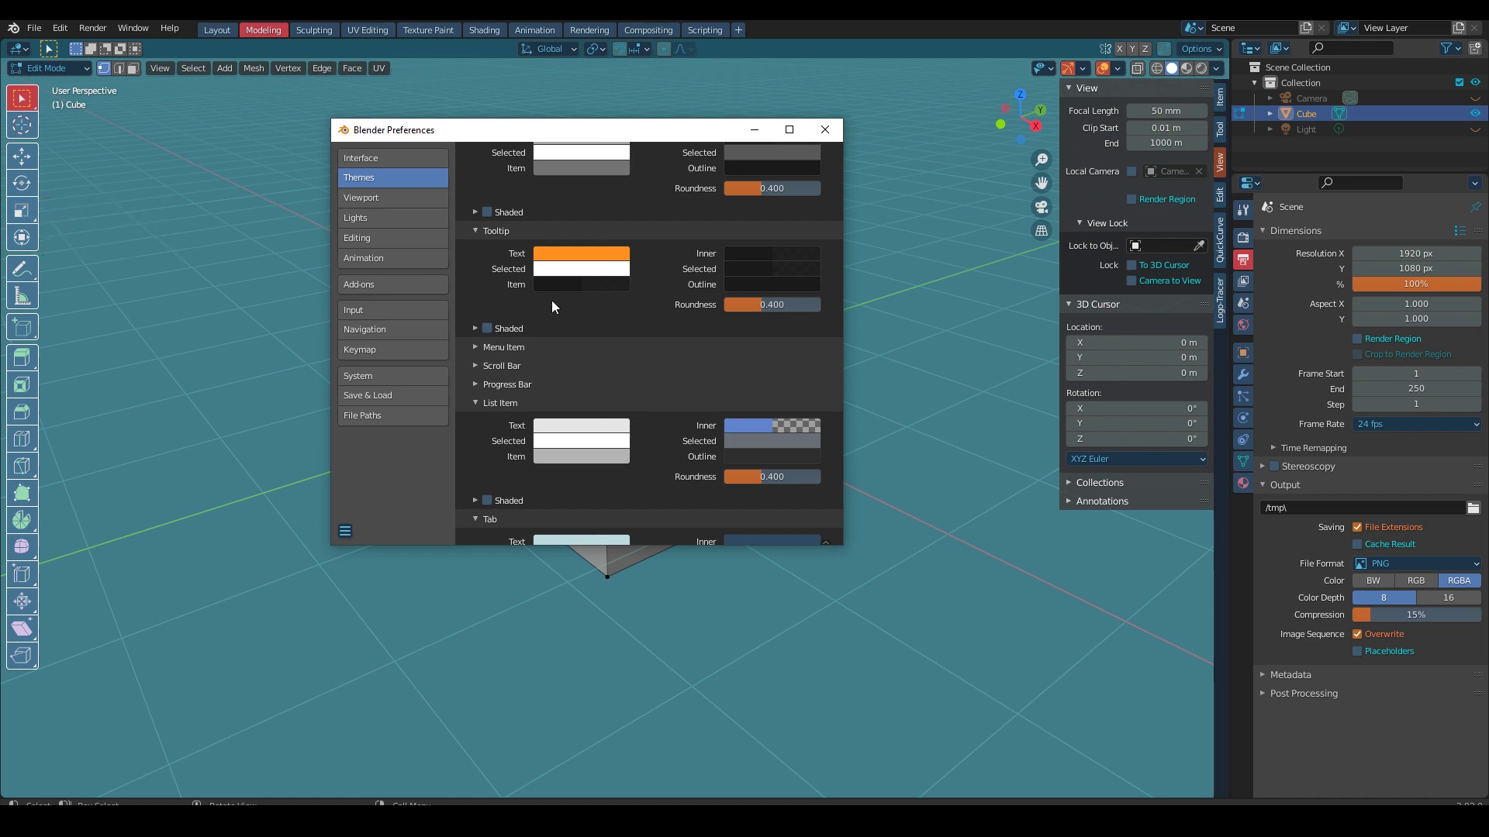
Step: Adjust the Tooltip inner colour brightness and set the Tooltip outline to light blue
click(740, 261)
mouse_move(808, 315)
mouse_down()
mouse_move(808, 292)
mouse_move(808, 380)
mouse_up()
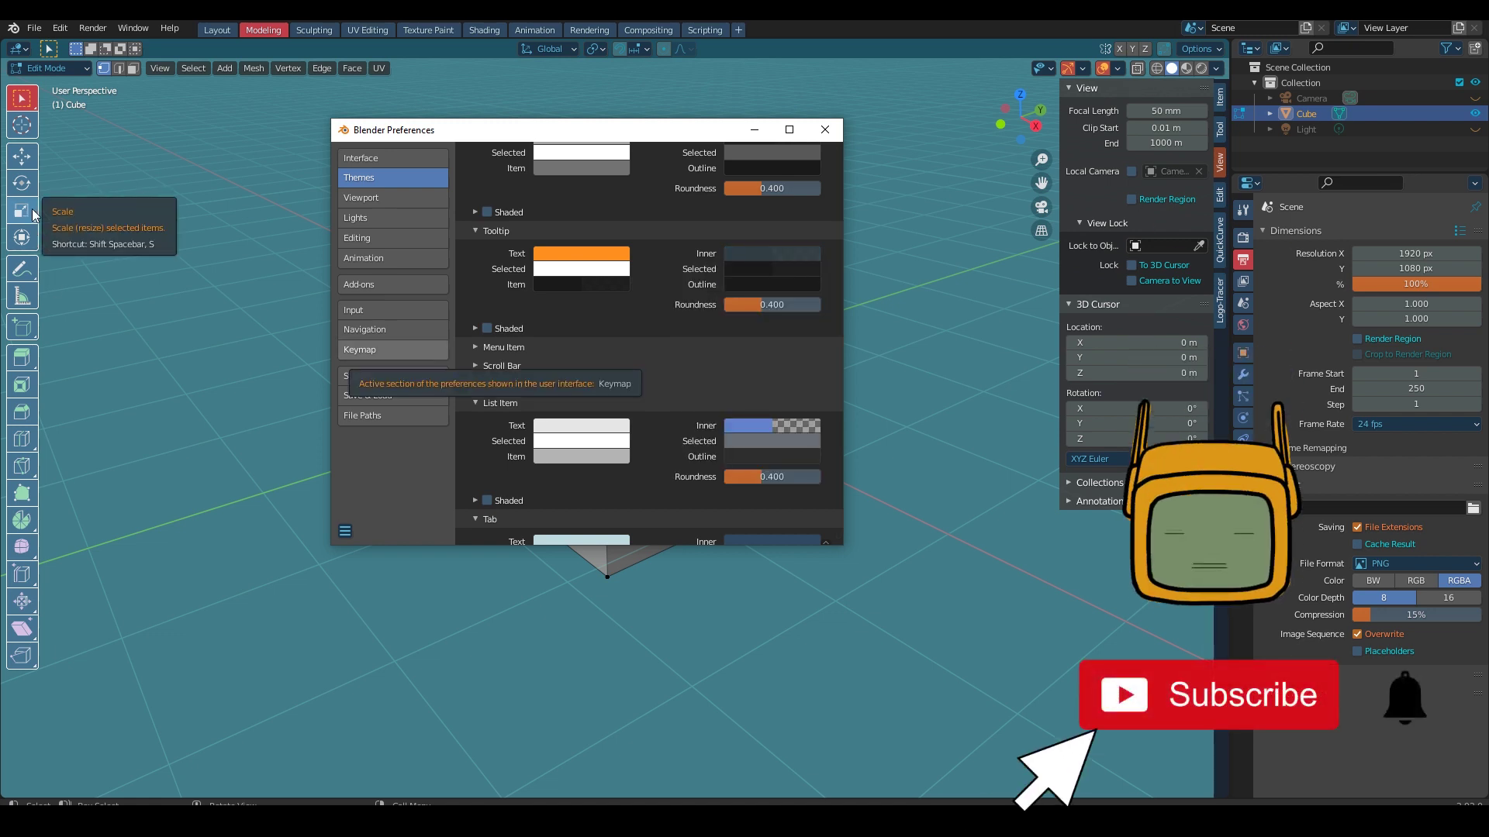
click(773, 254)
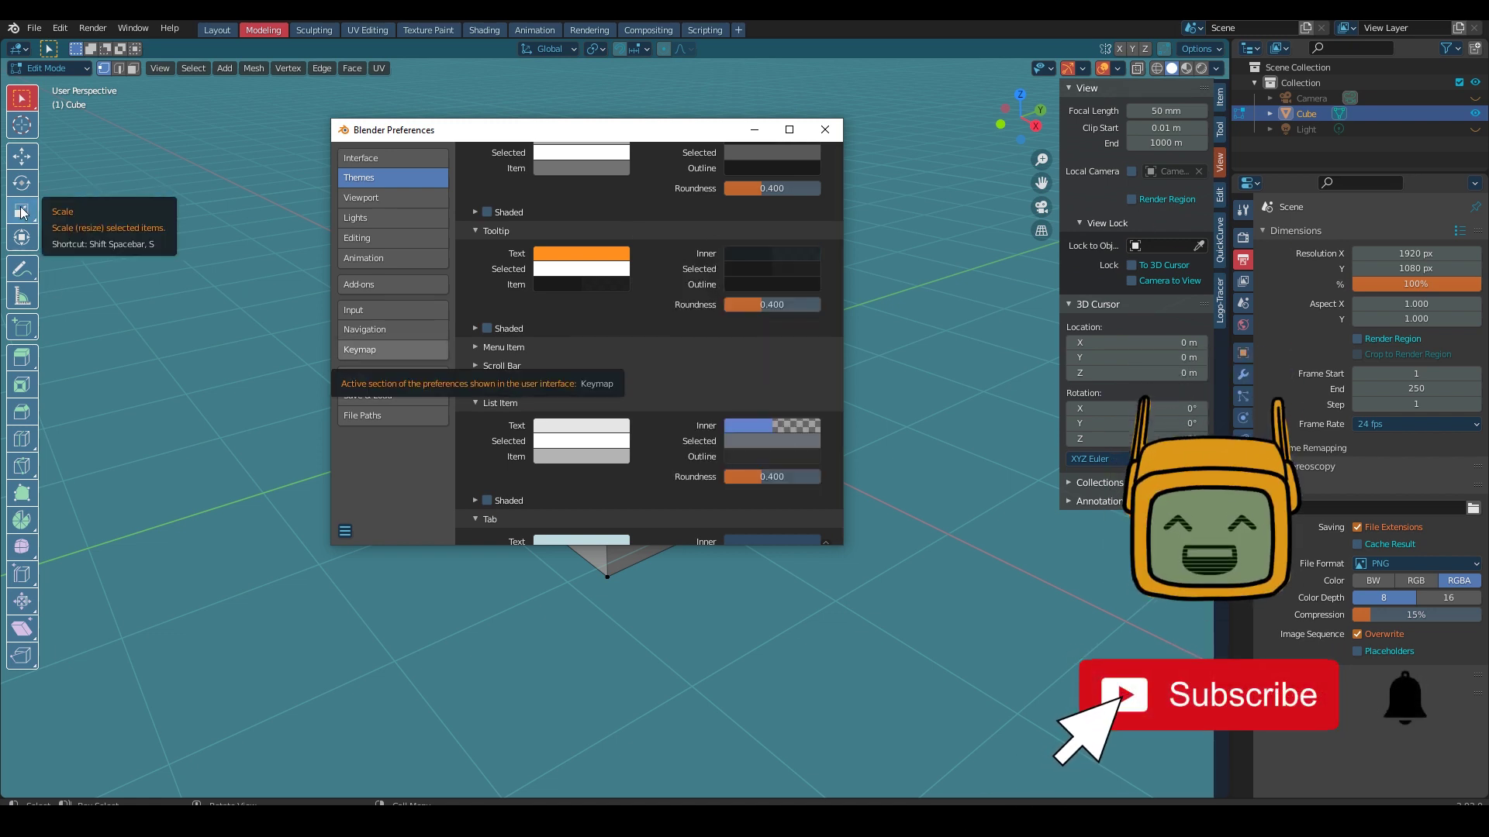
click(757, 255)
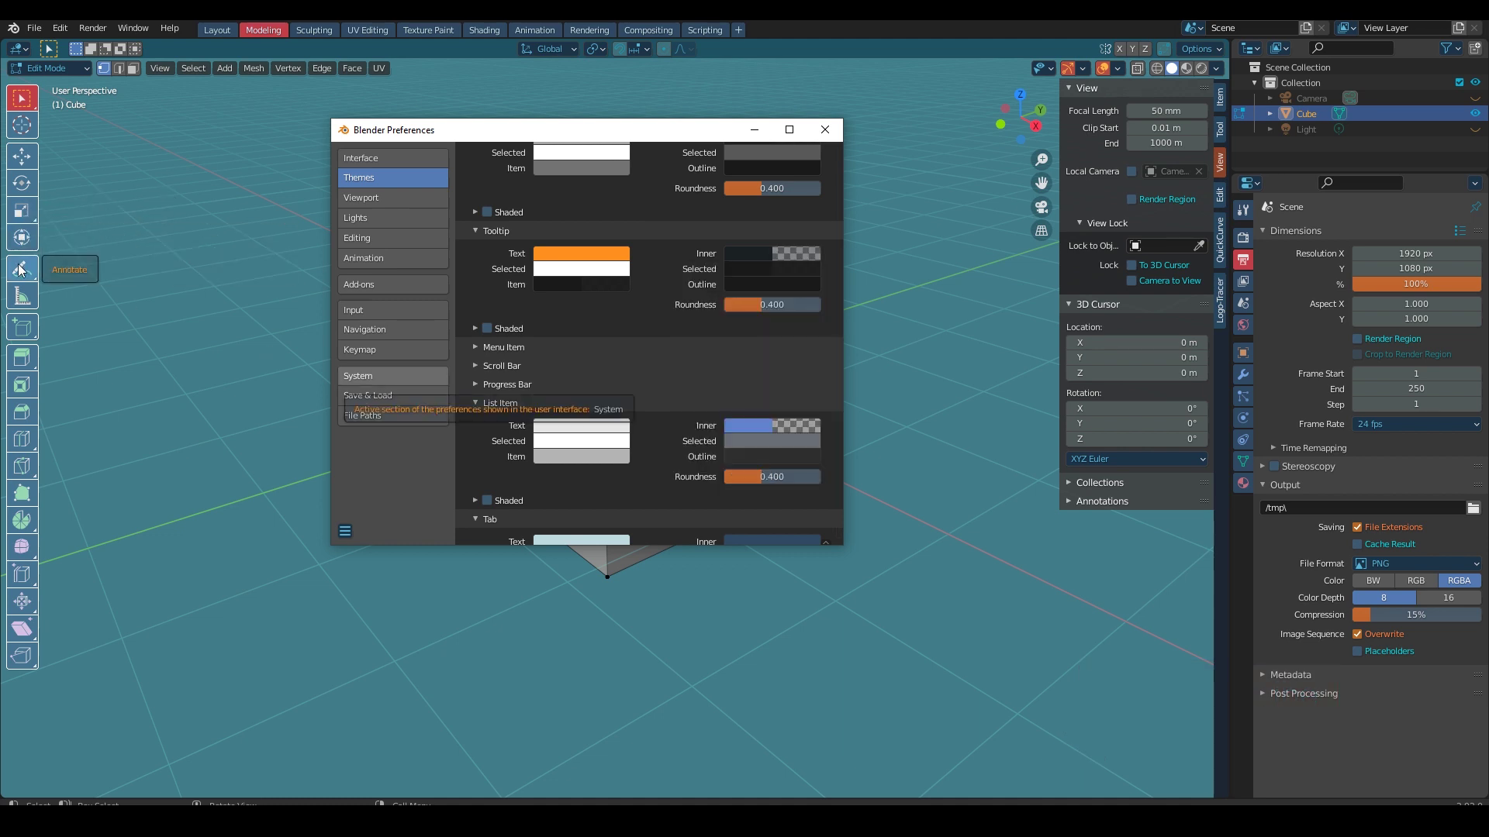
click(744, 253)
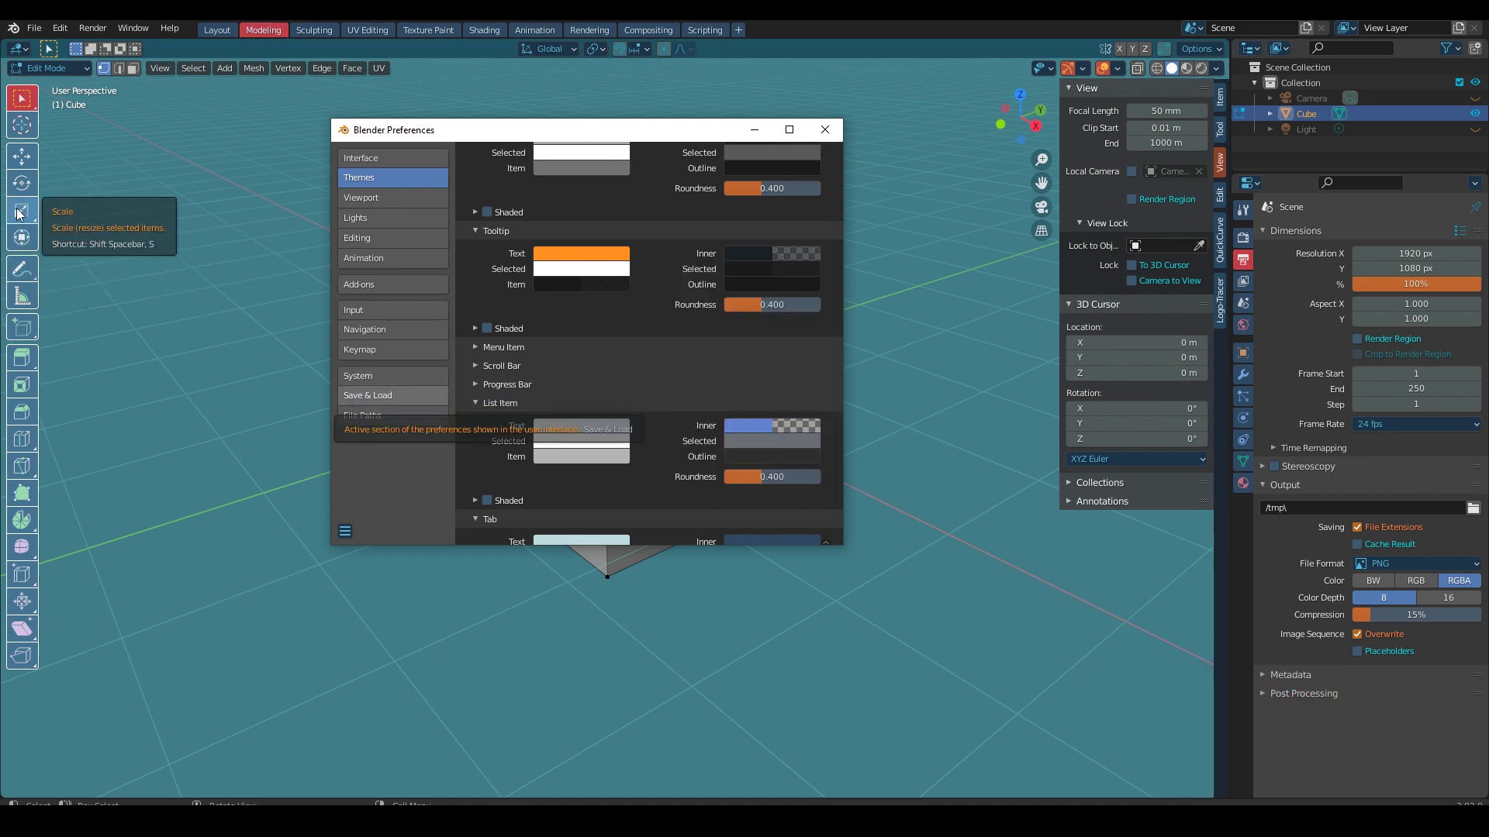
click(737, 285)
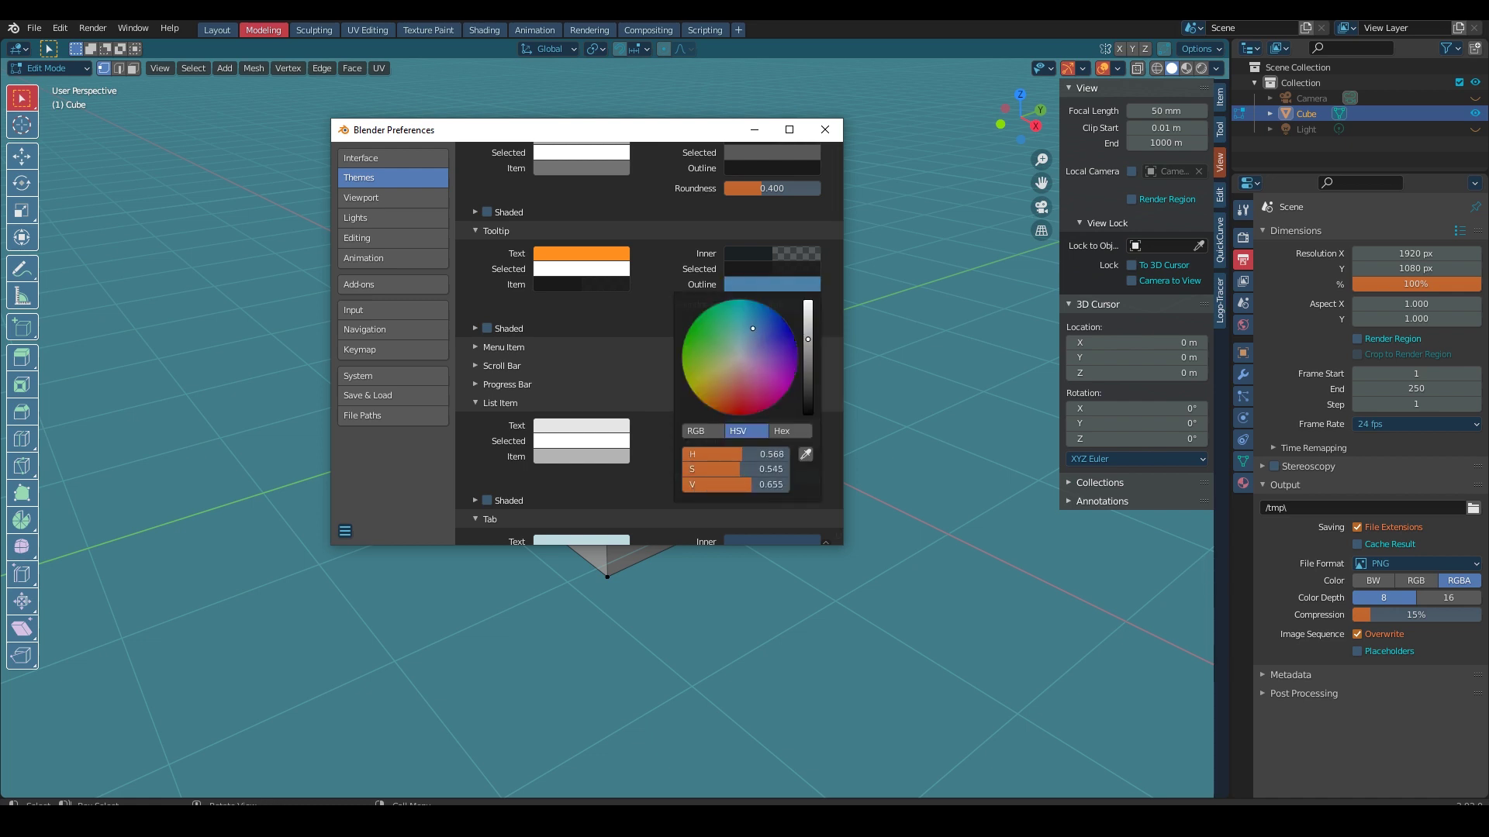
click(772, 285)
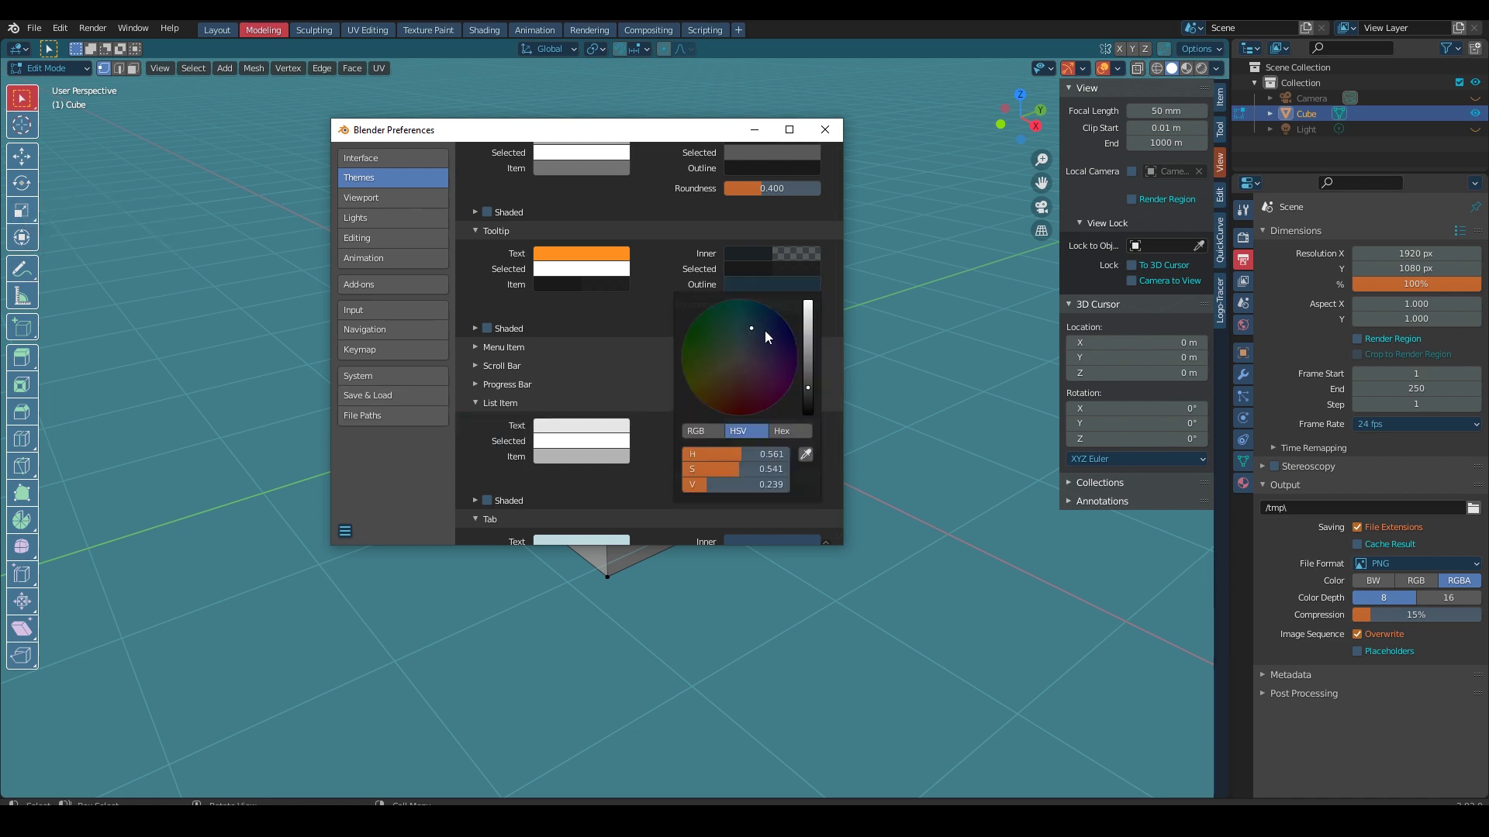
drag(810, 358, 810, 306)
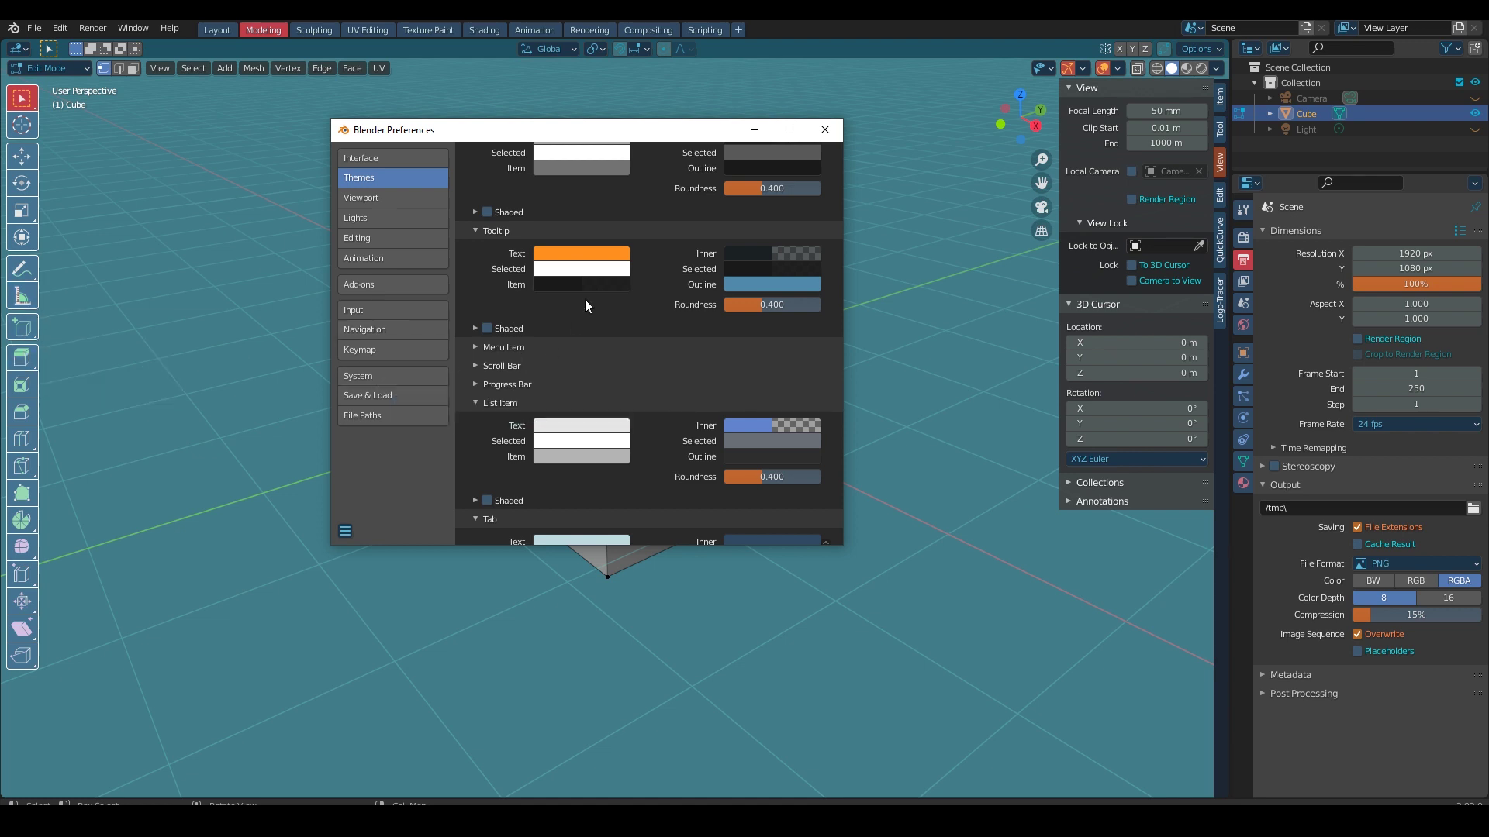
Step: Expand the Menu Item colours, start editing its text colour, then return to the main window
click(476, 347)
click(590, 371)
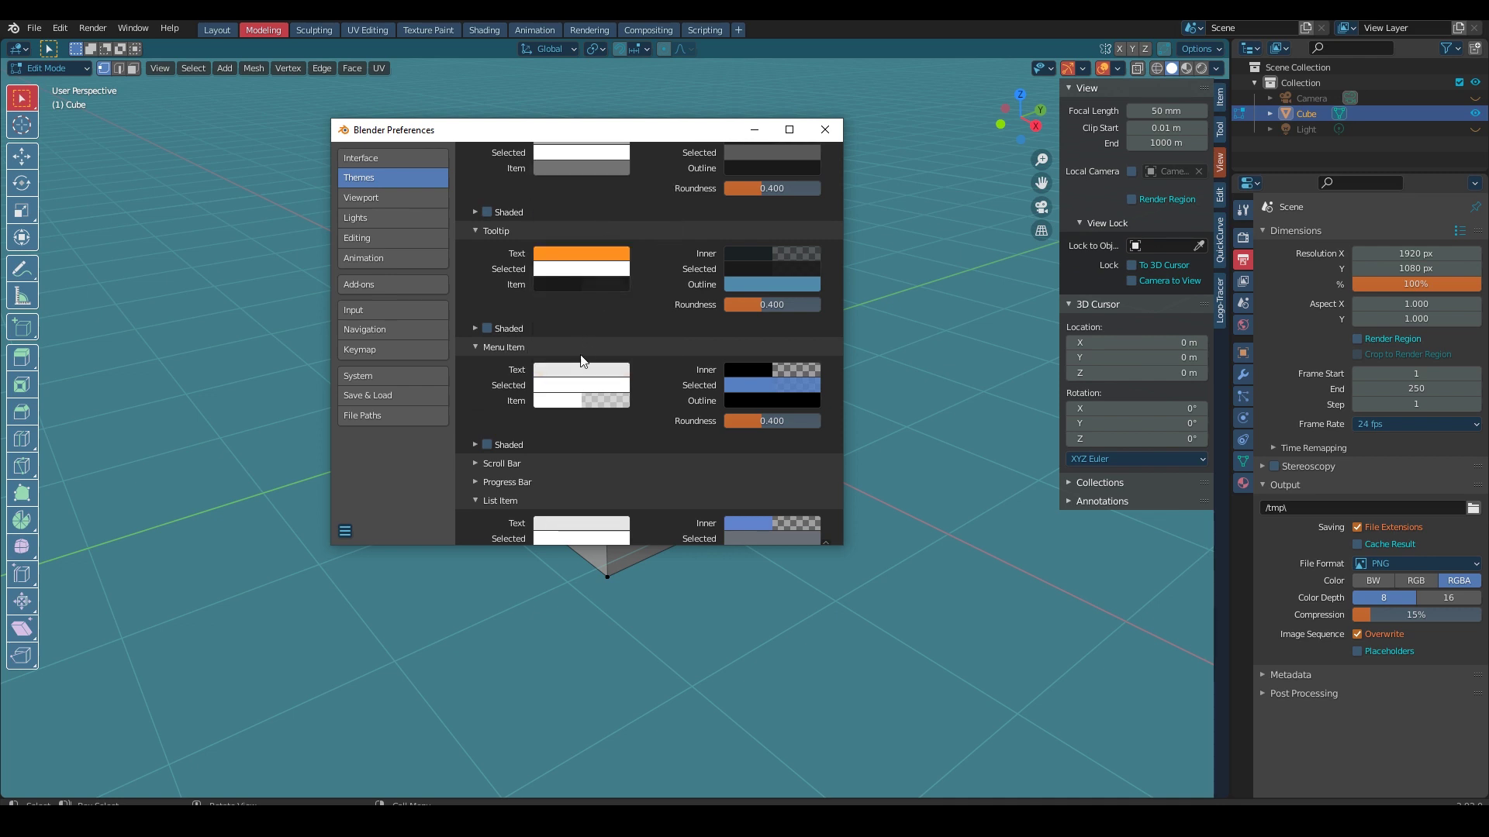
click(93, 28)
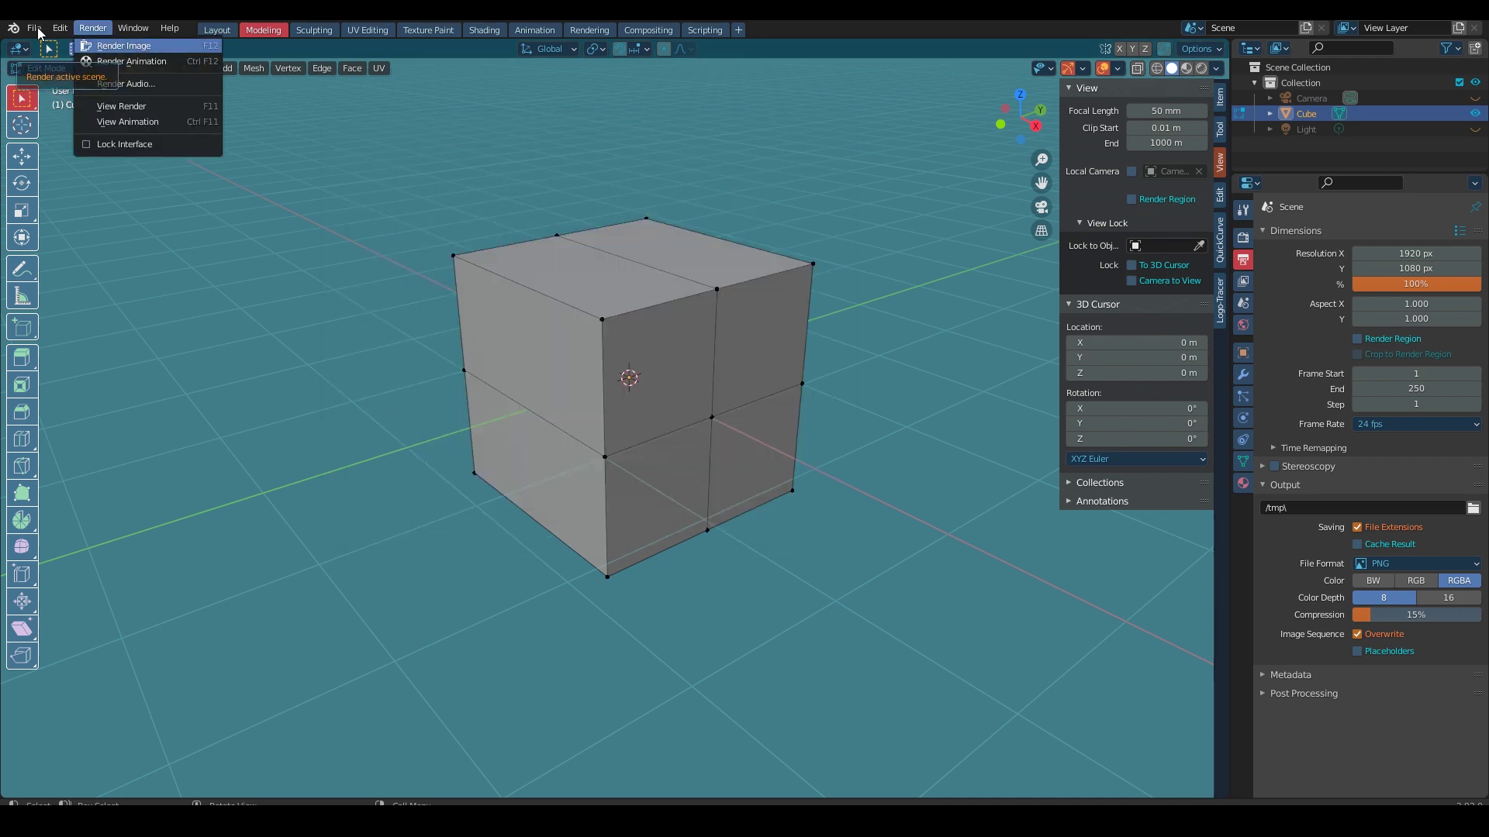
Step: Reopen Preferences on Themes and expand the Text Style settings
click(133, 28)
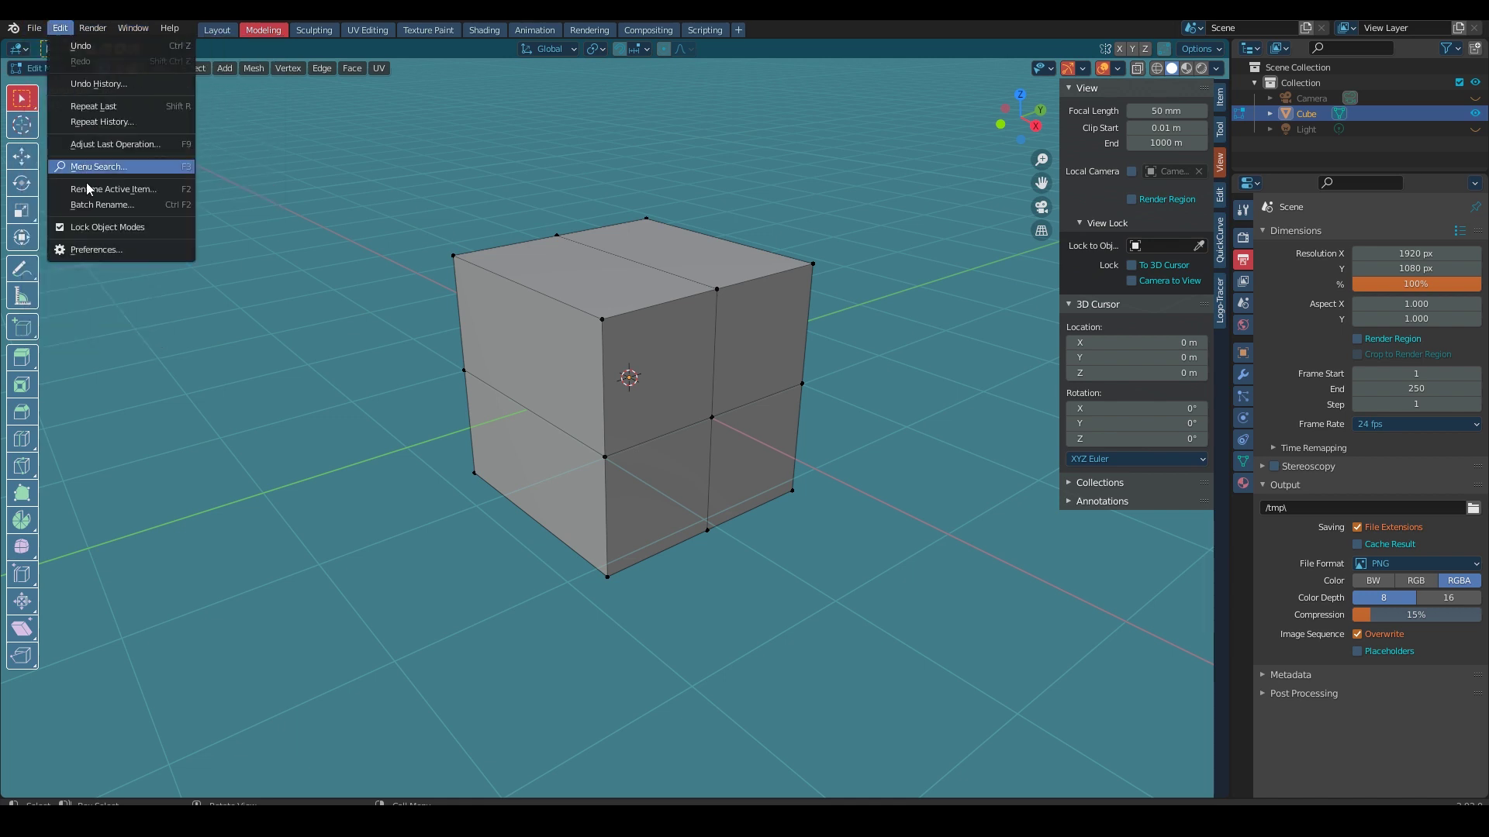
click(96, 249)
scroll(475, 394, down, 3)
scroll(475, 393, down, 3)
scroll(475, 394, down, 3)
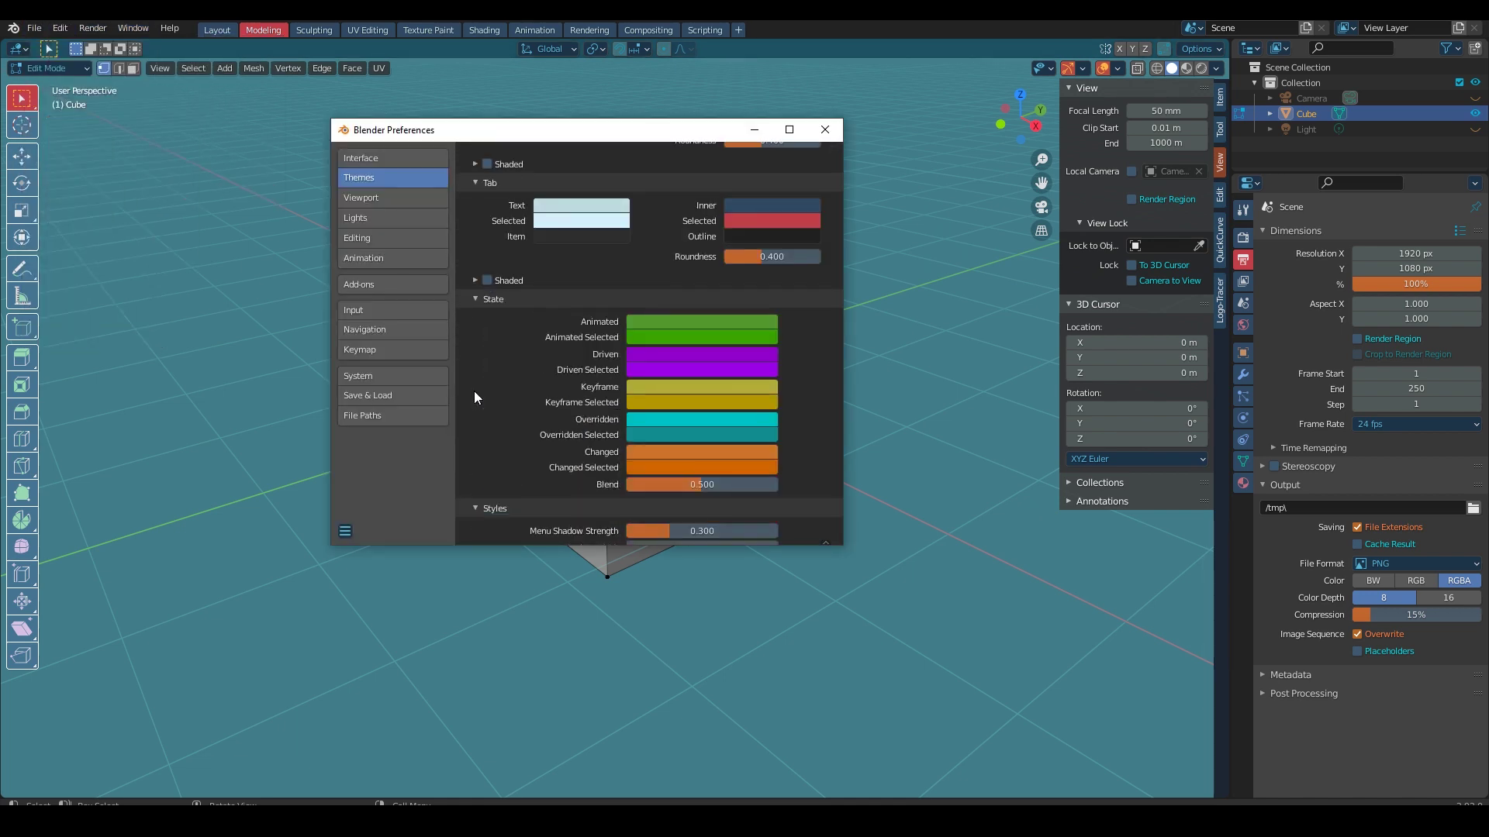
scroll(474, 394, down, 5)
scroll(475, 393, down, 5)
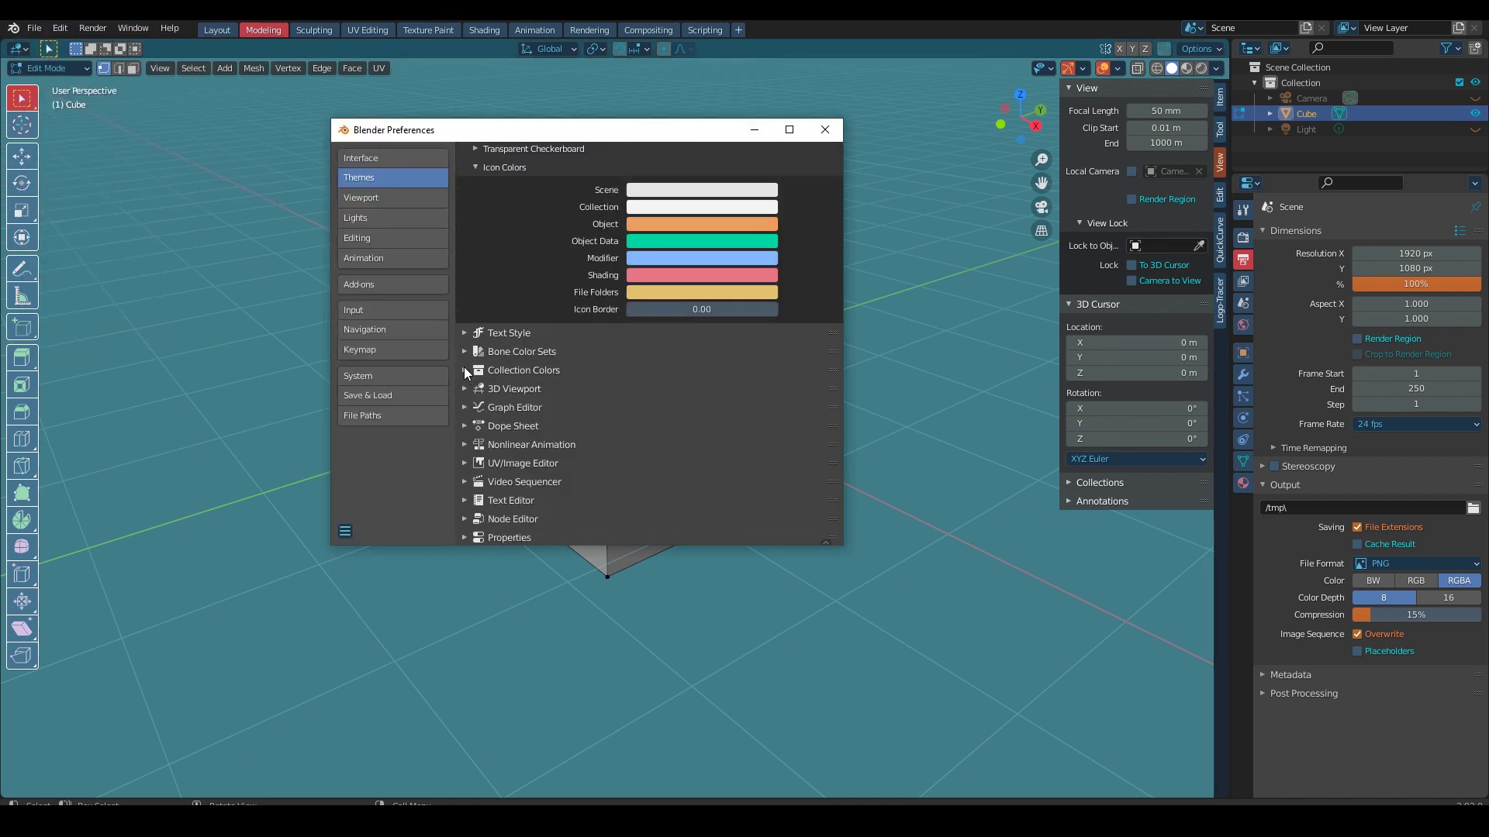
click(465, 333)
Step: Expand the 3D Viewport theme section and scroll down to its Theme Space colours
scroll(482, 401, down, 1)
scroll(489, 388, down, 3)
scroll(492, 384, down, 1)
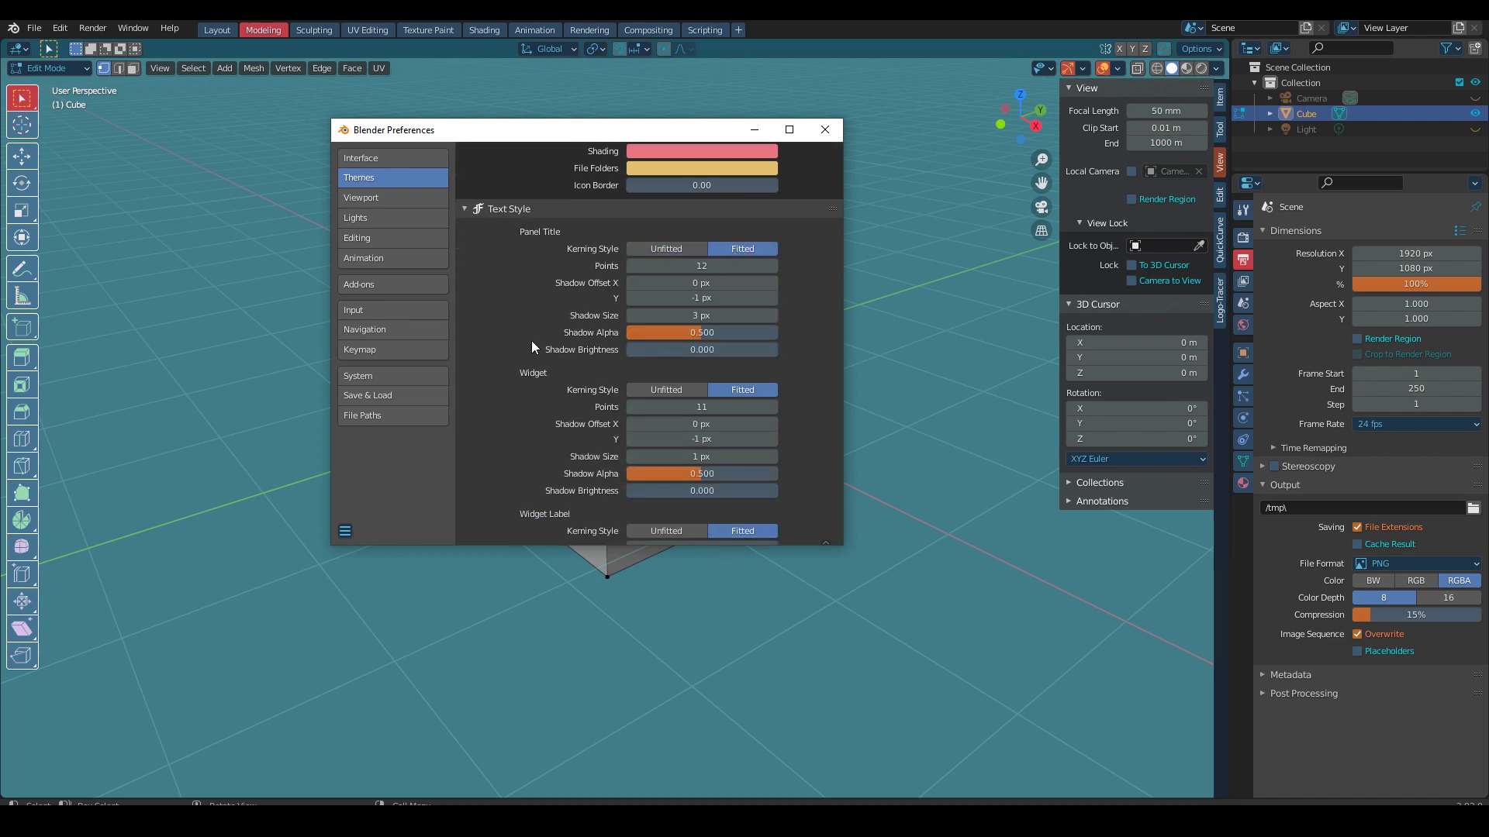
scroll(500, 352, down, 2)
scroll(500, 352, down, 3)
scroll(524, 376, down, 4)
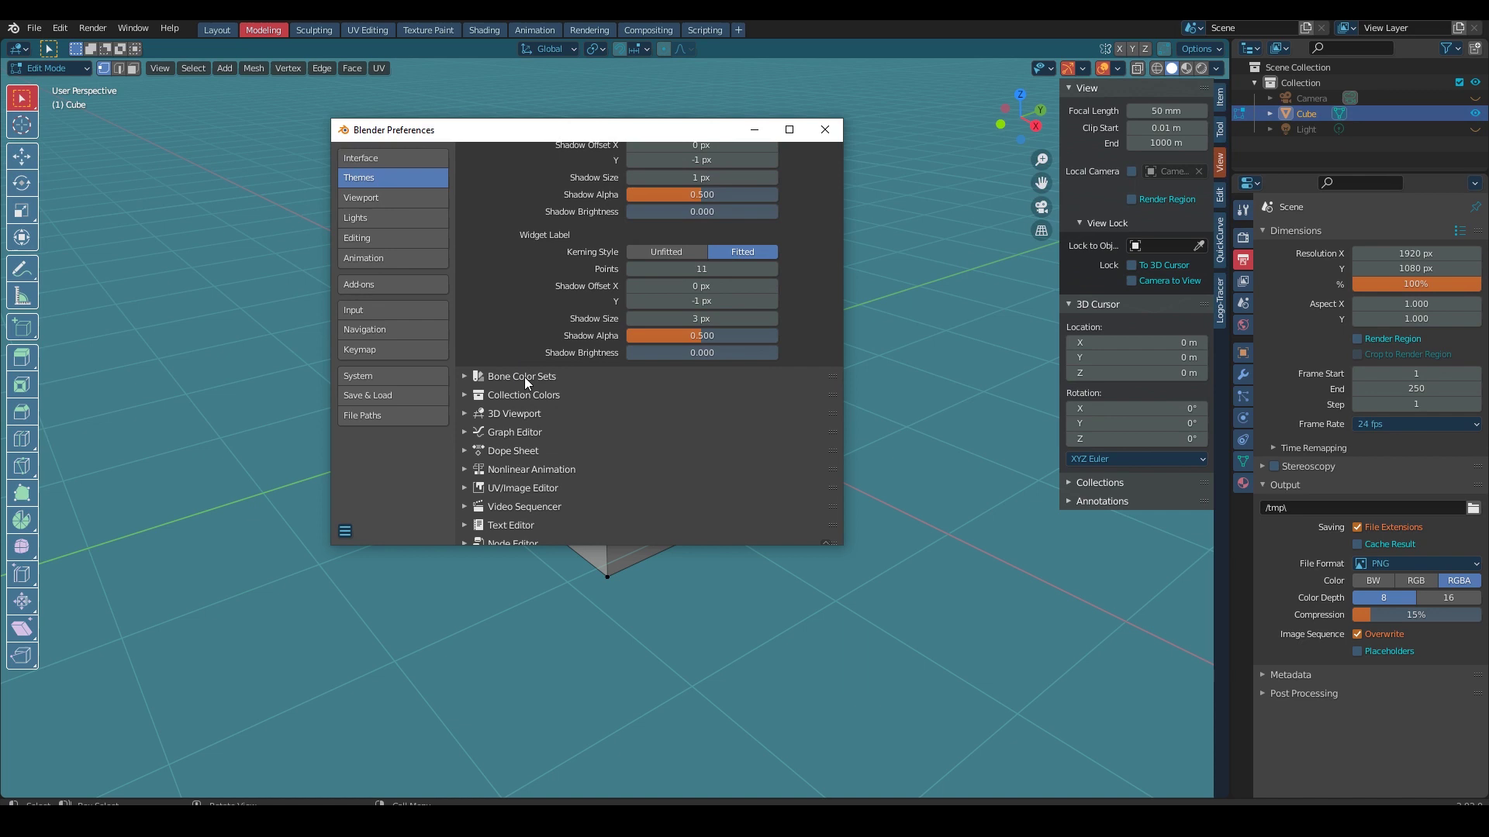
click(463, 396)
scroll(514, 329, down, 4)
click(467, 269)
scroll(496, 341, down, 4)
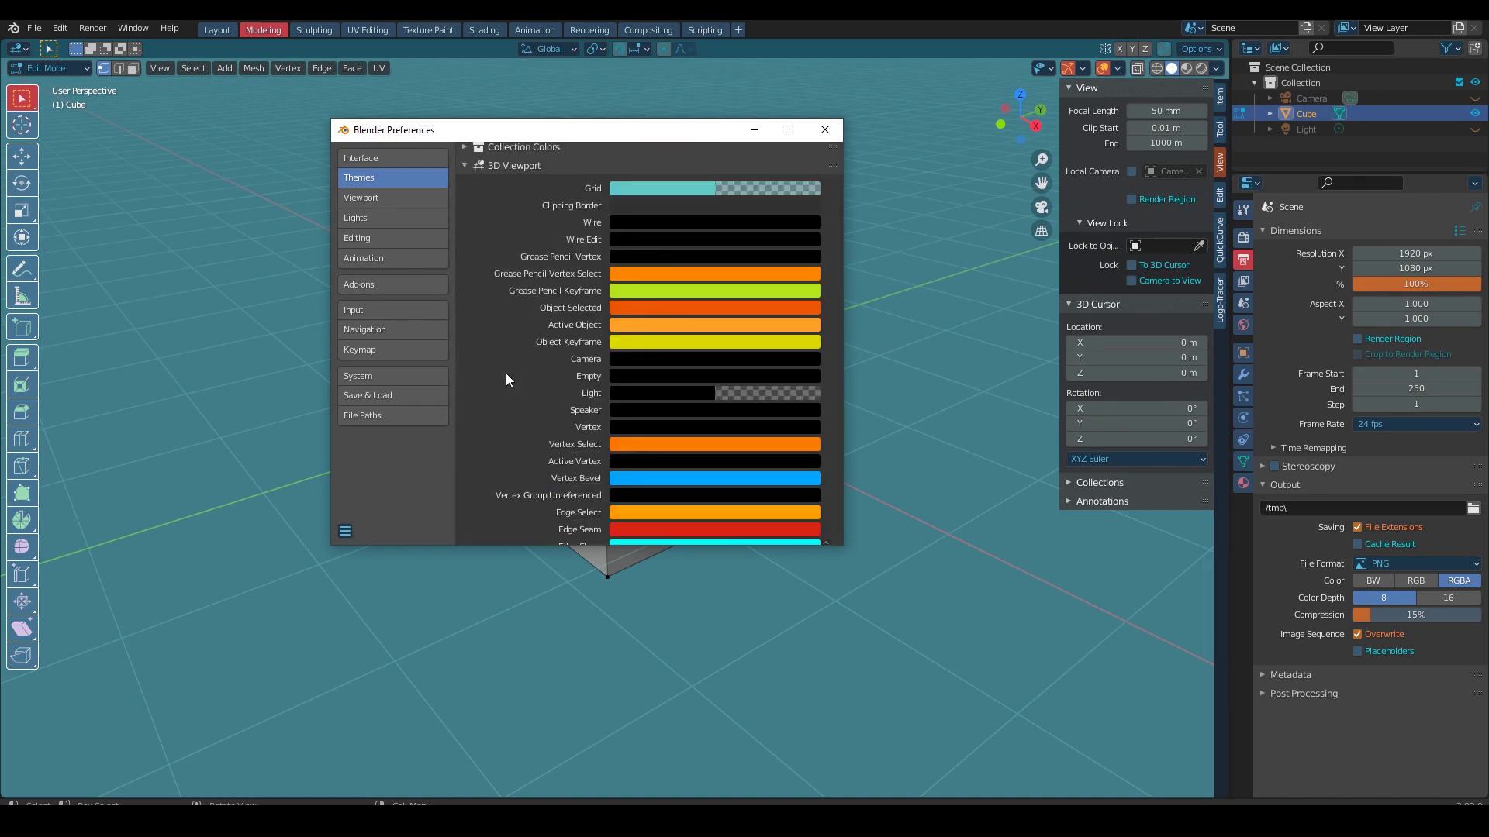
scroll(505, 370, down, 5)
scroll(504, 371, down, 5)
scroll(505, 371, down, 5)
scroll(505, 371, down, 5)
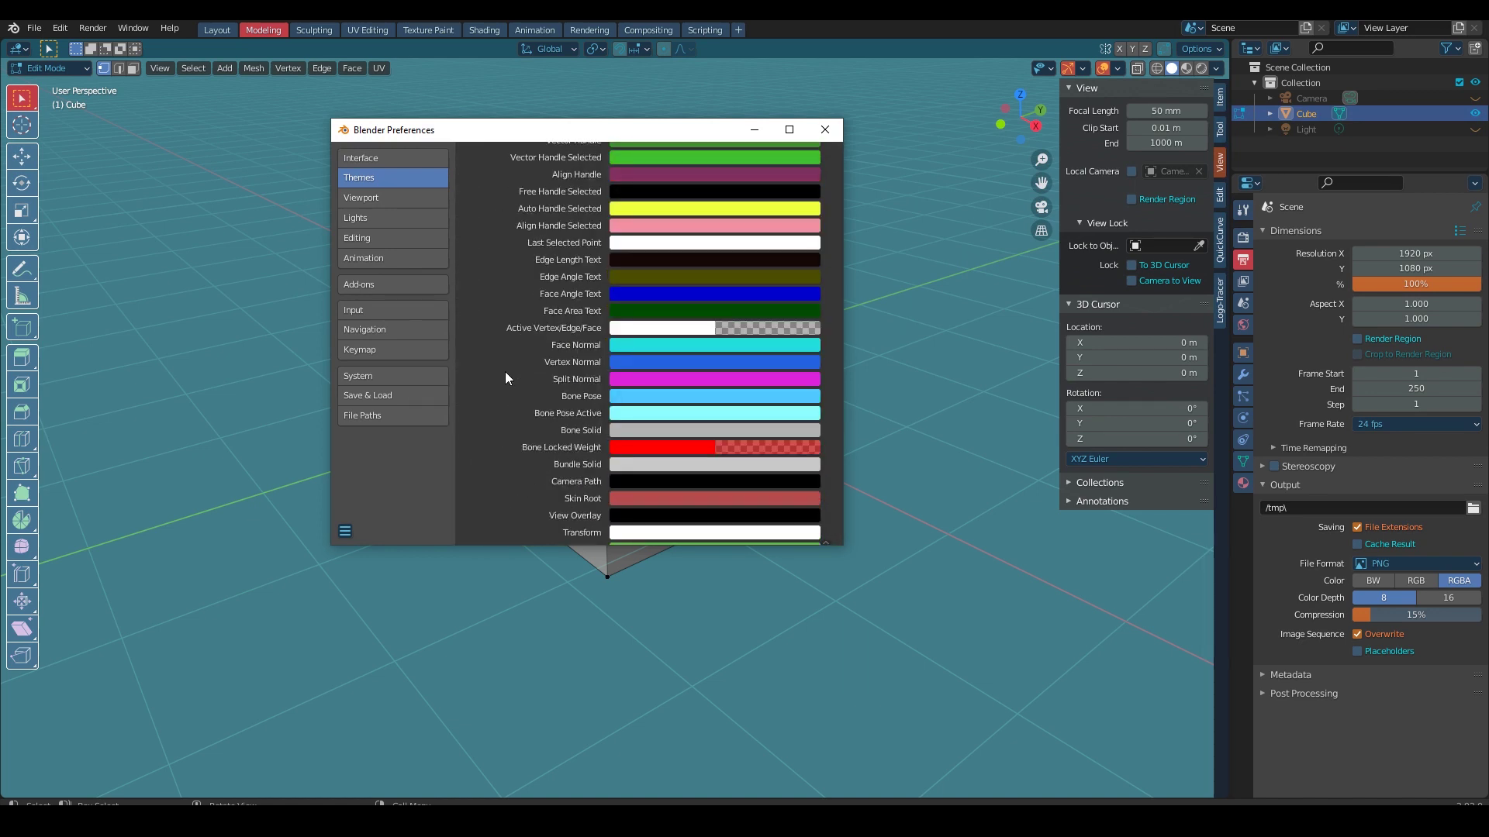
scroll(505, 371, down, 5)
scroll(505, 371, down, 3)
scroll(505, 370, down, 3)
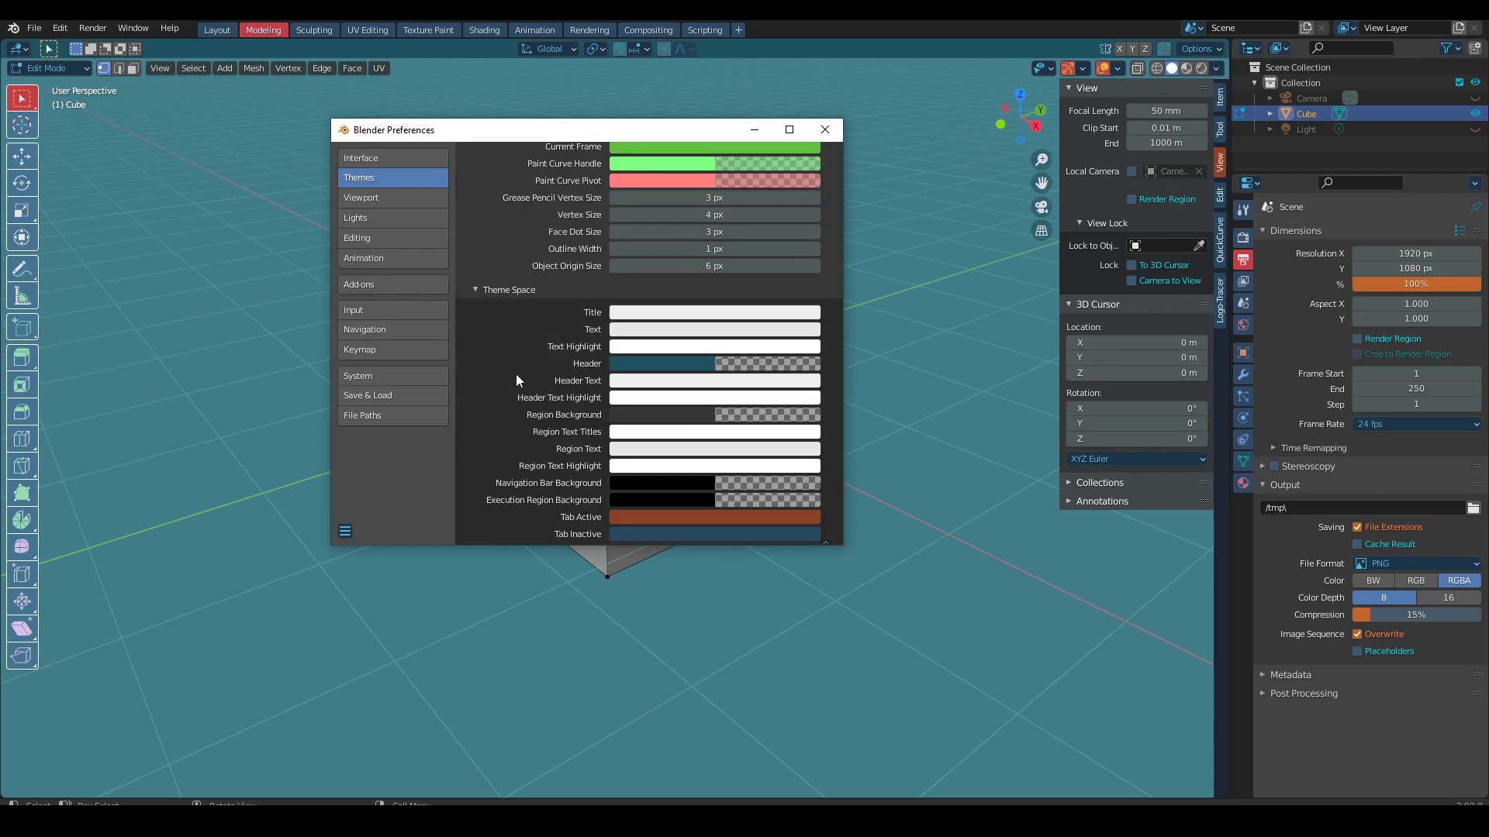
Step: Try new colours for the Theme Space Title, Text and Header Text swatches
click(660, 318)
drag(764, 364, 736, 385)
click(641, 336)
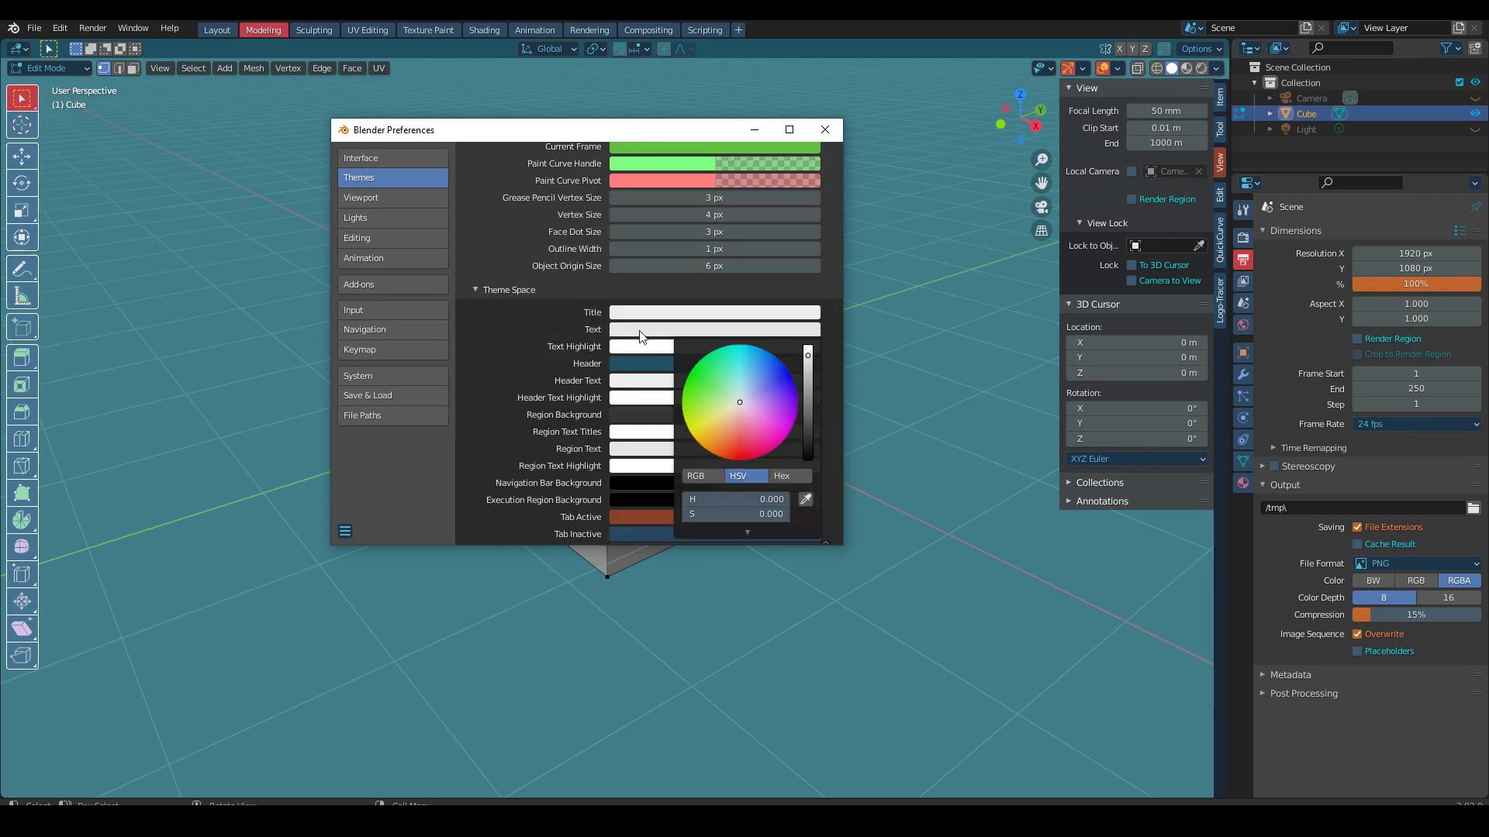
click(632, 318)
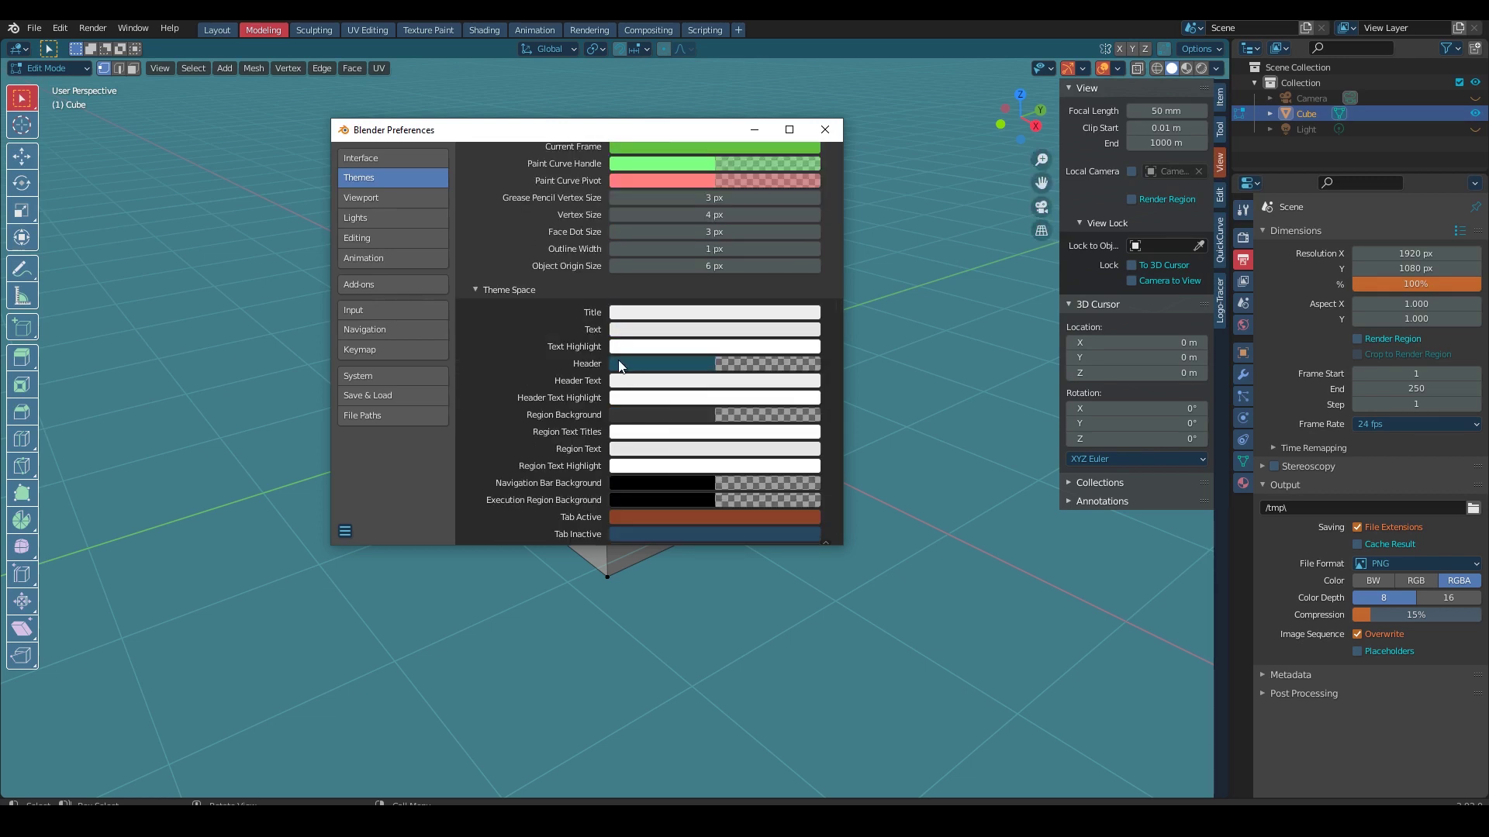
click(640, 383)
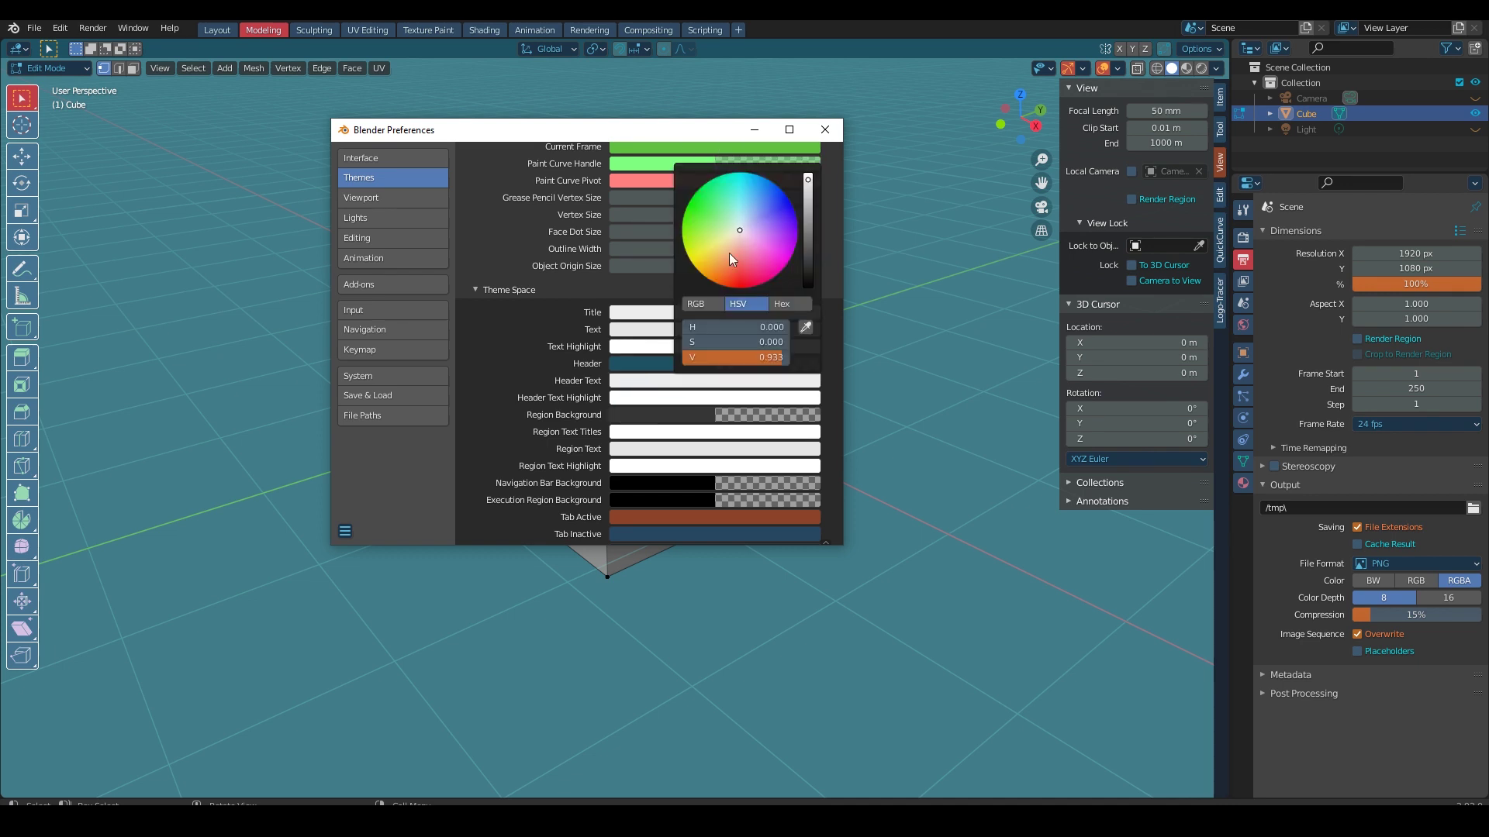
drag(729, 252, 746, 224)
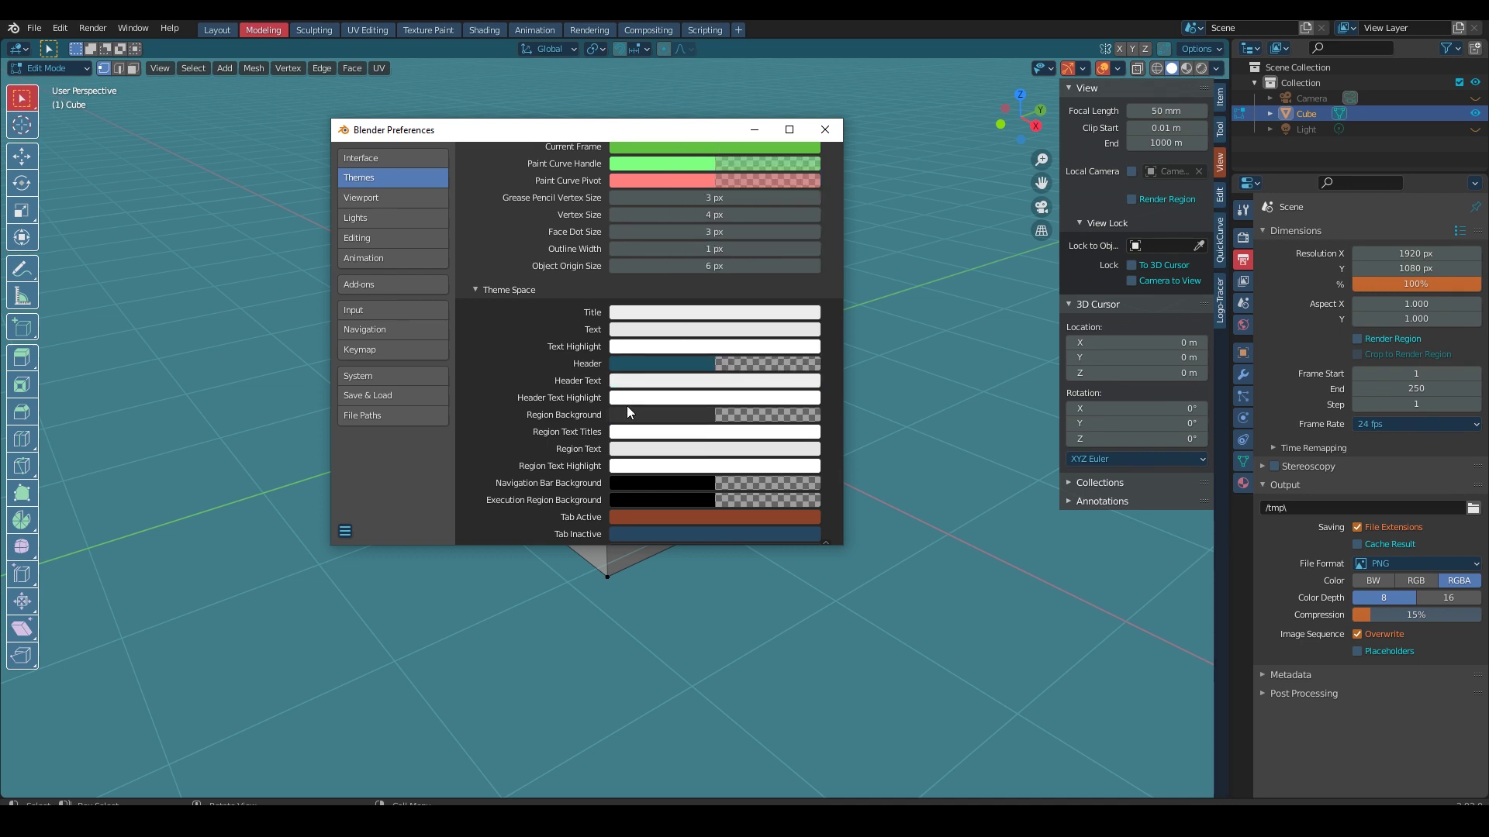
Step: Make the Region Background pale beige, then scroll down past Tab Outline to Panel Colors
click(627, 406)
drag(736, 377, 783, 376)
scroll(627, 448, down, 1)
scroll(636, 407, down, 1)
scroll(656, 383, down, 1)
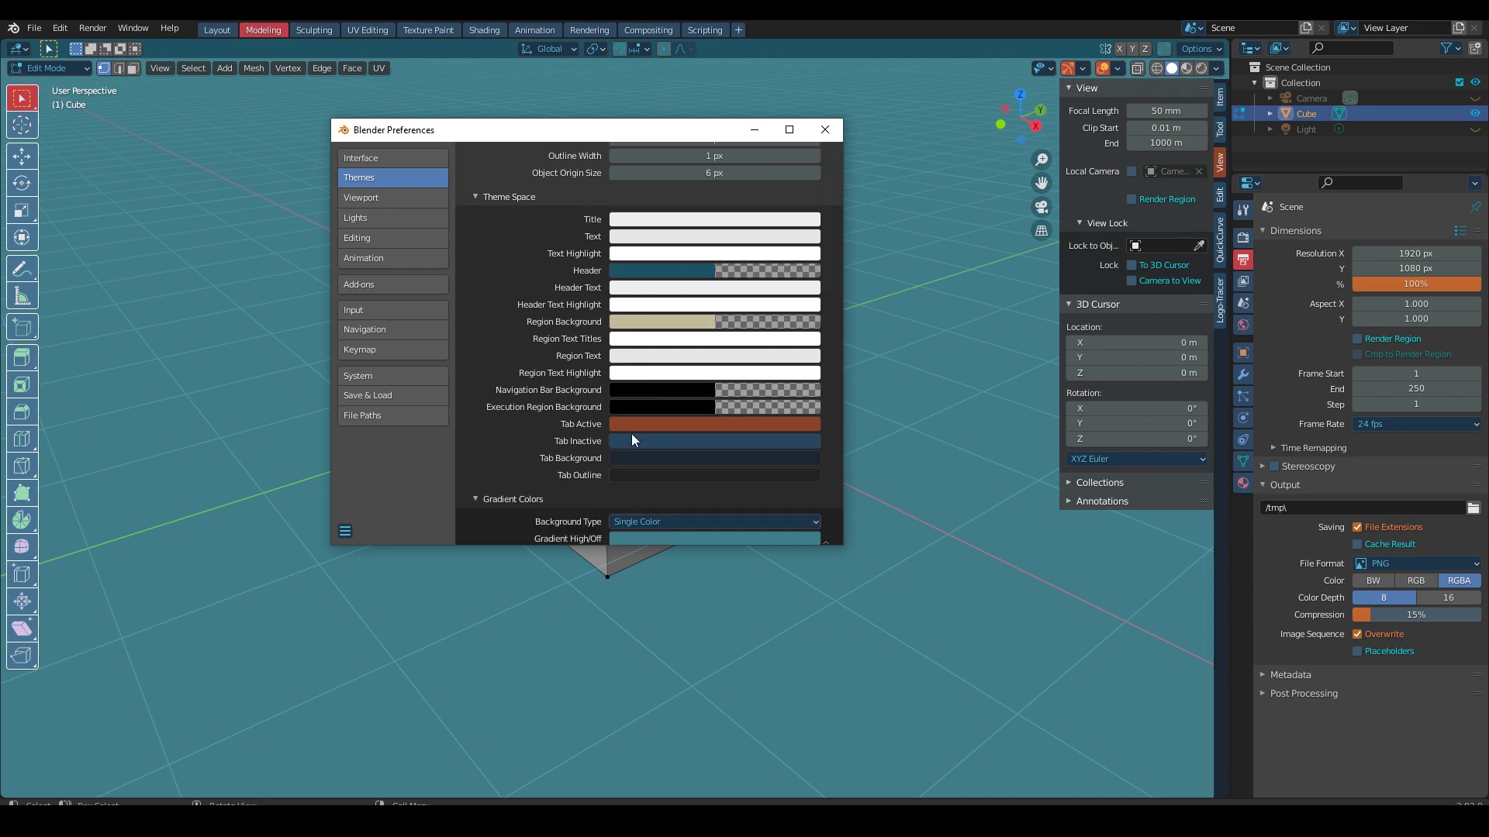
click(626, 476)
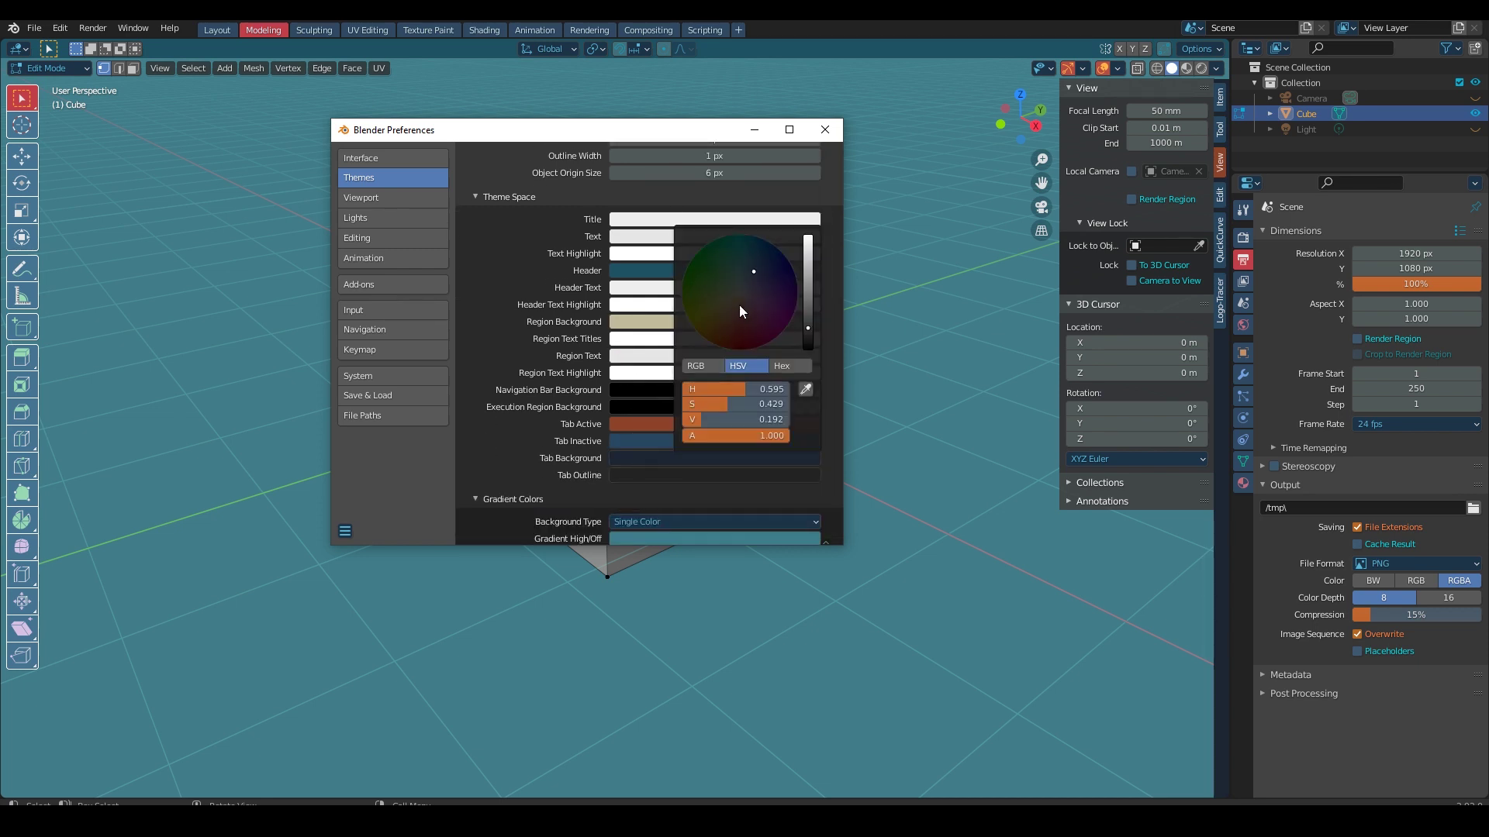
scroll(546, 401, down, 2)
scroll(546, 400, down, 5)
Step: Expand Panel Colors and set the panel Background to a saturated medium blue
click(475, 363)
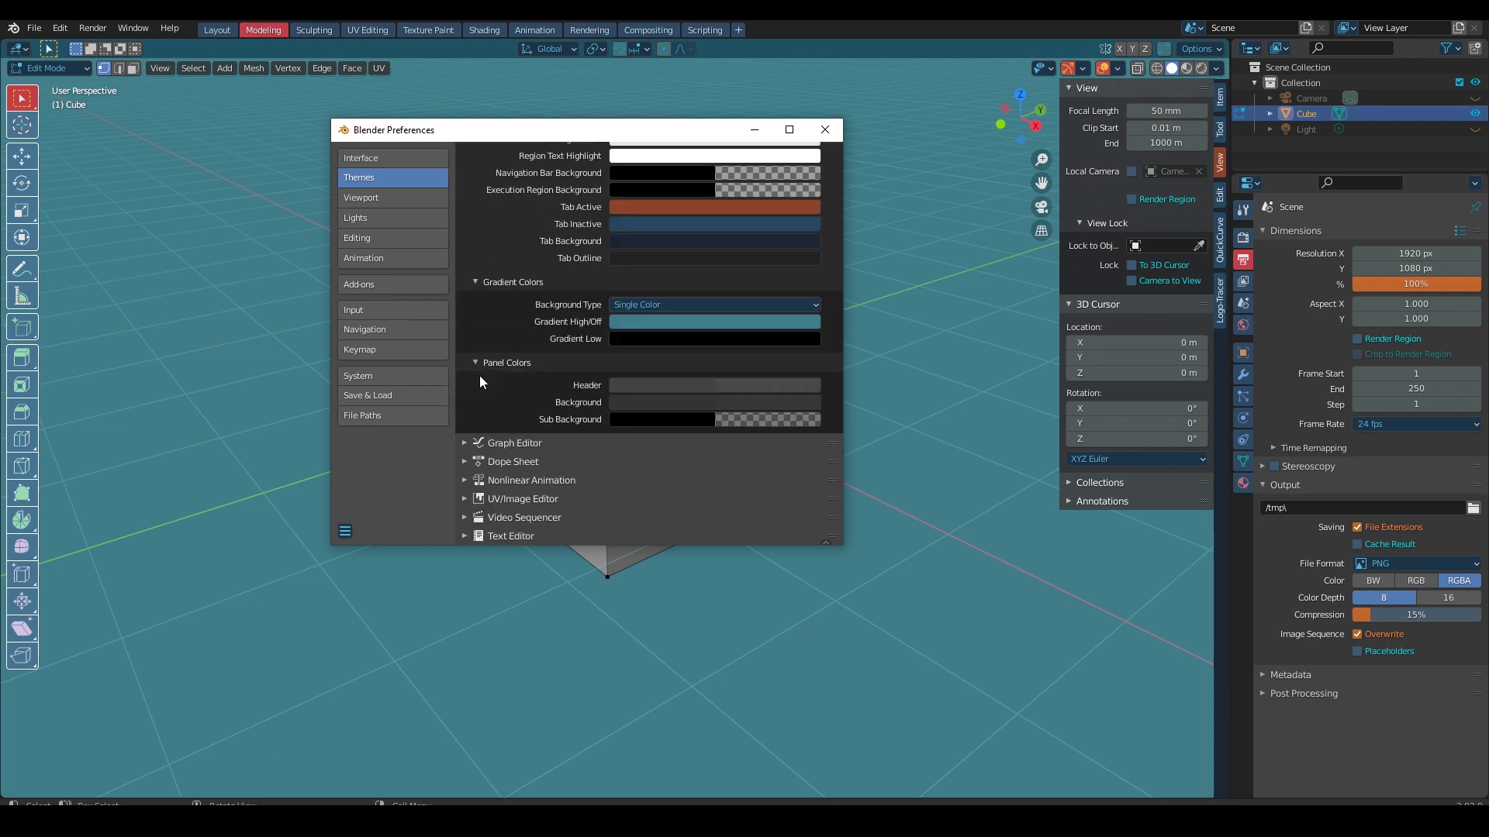
click(638, 402)
key(ctrl+v)
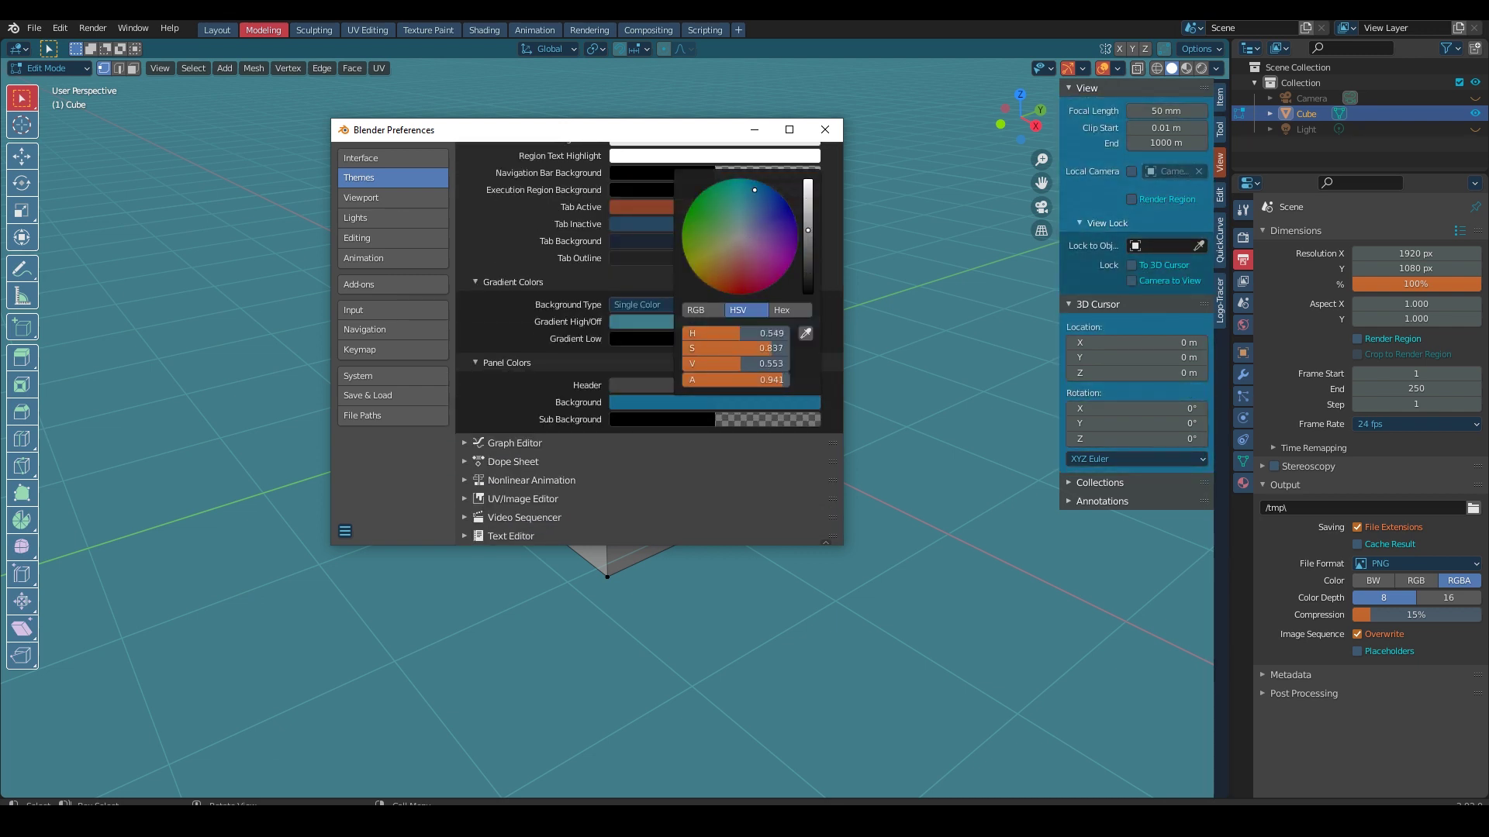
mouse_move(750, 213)
mouse_down()
mouse_move(752, 197)
mouse_move(808, 268)
mouse_move(808, 233)
mouse_move(745, 269)
mouse_move(743, 224)
mouse_move(808, 257)
mouse_up()
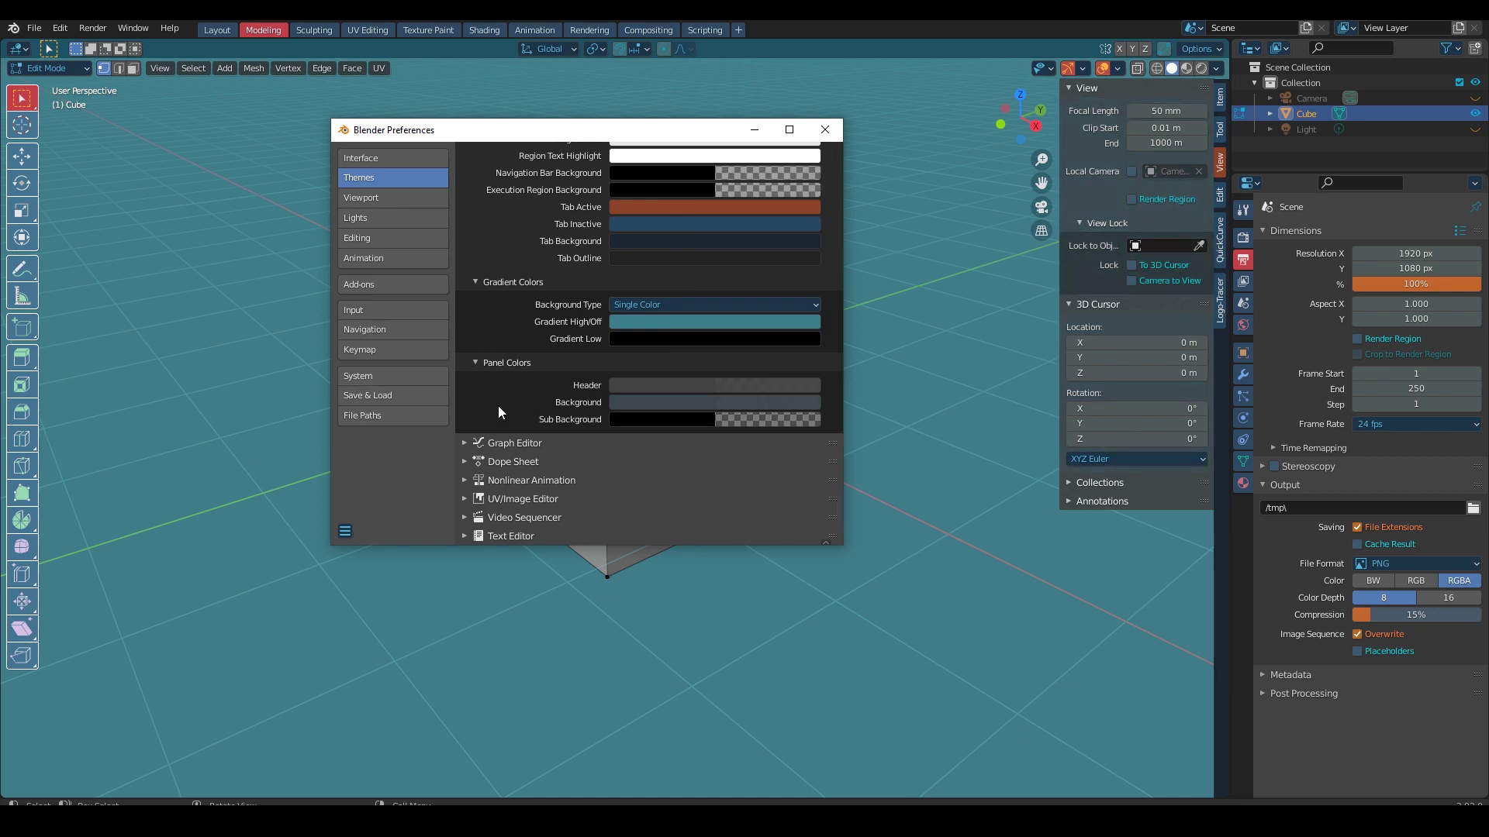
Step: Set the panel Header colour to bright teal-blue (H 0.541, S 0.728)
scroll(495, 390, down, 1)
click(702, 354)
mouse_move(741, 199)
mouse_down()
mouse_move(761, 180)
mouse_move(737, 250)
mouse_move(709, 233)
mouse_move(752, 189)
mouse_move(807, 259)
mouse_move(808, 190)
mouse_move(749, 177)
mouse_move(808, 204)
mouse_move(808, 191)
mouse_move(808, 256)
mouse_move(808, 191)
mouse_up()
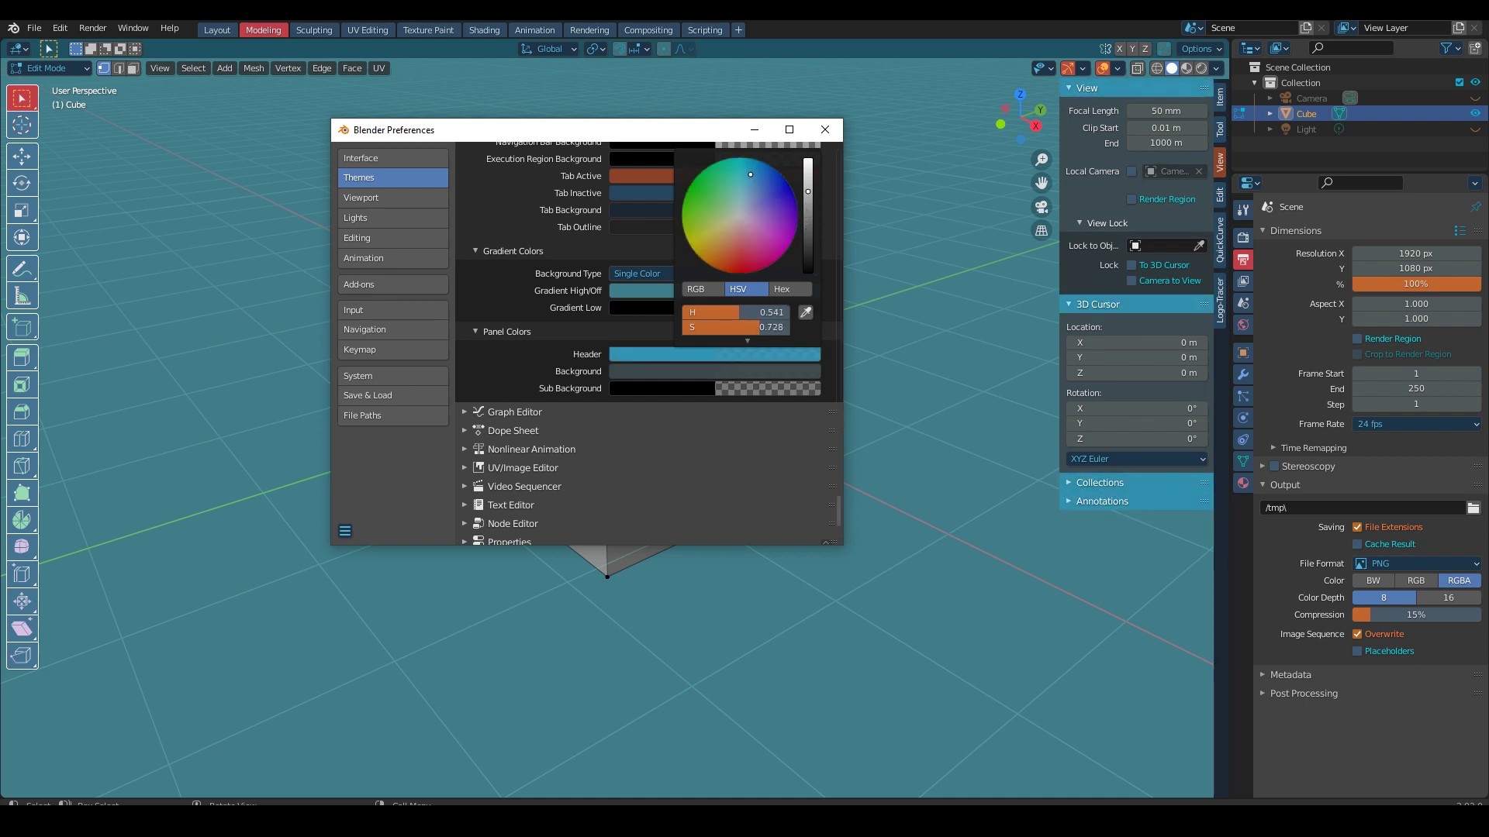
Step: Tint the Panel Colors Background a darker blue
click(637, 370)
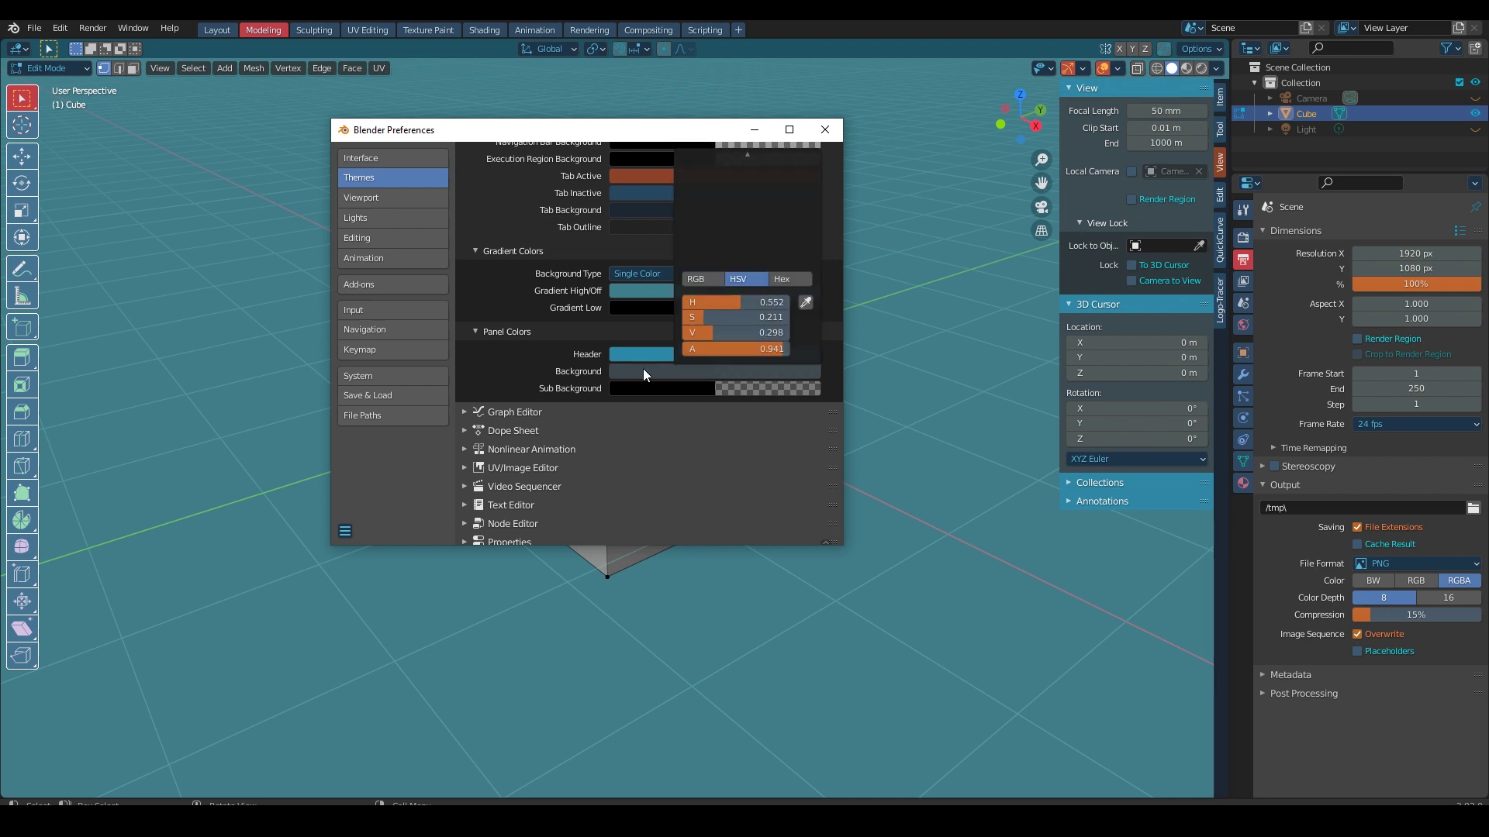
click(753, 196)
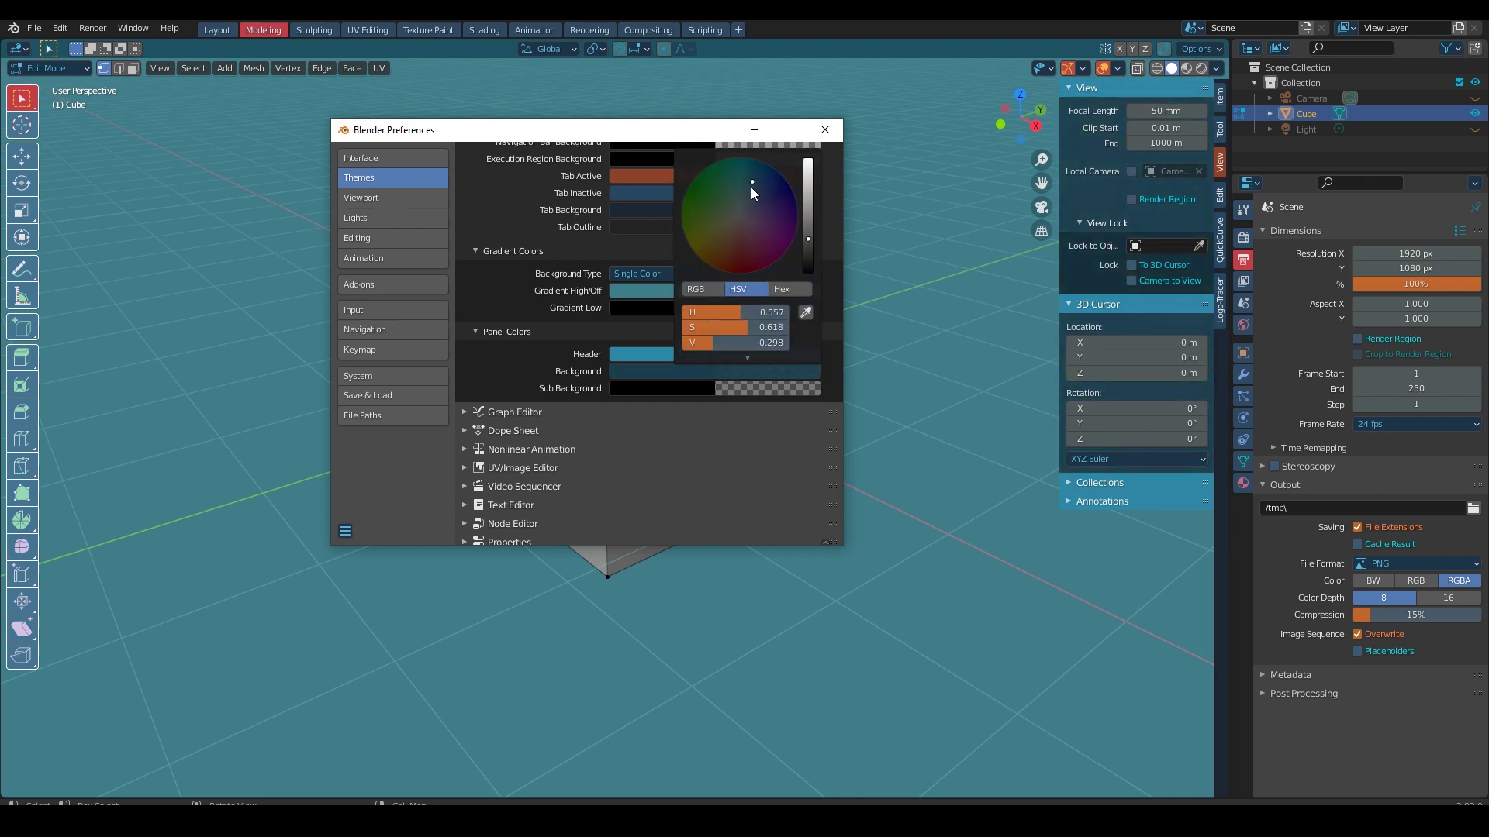
scroll(495, 296, down, 2)
scroll(496, 363, up, 2)
scroll(498, 365, up, 3)
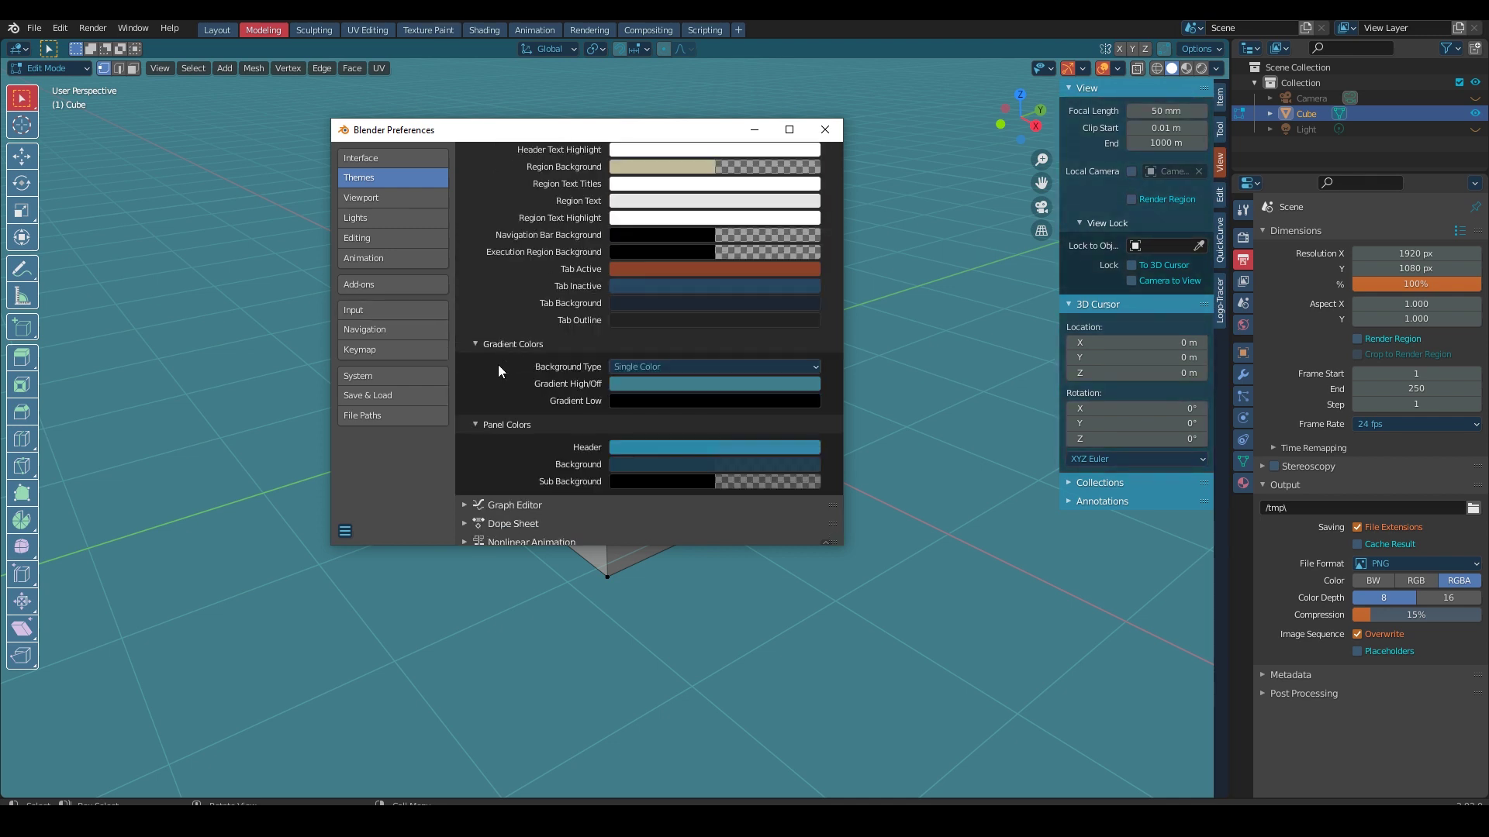
scroll(493, 363, down, 4)
scroll(488, 357, down, 2)
scroll(481, 387, down, 1)
Step: Expand then collapse the Properties and Node Editor theme sections, returning to Panel Colors
click(475, 416)
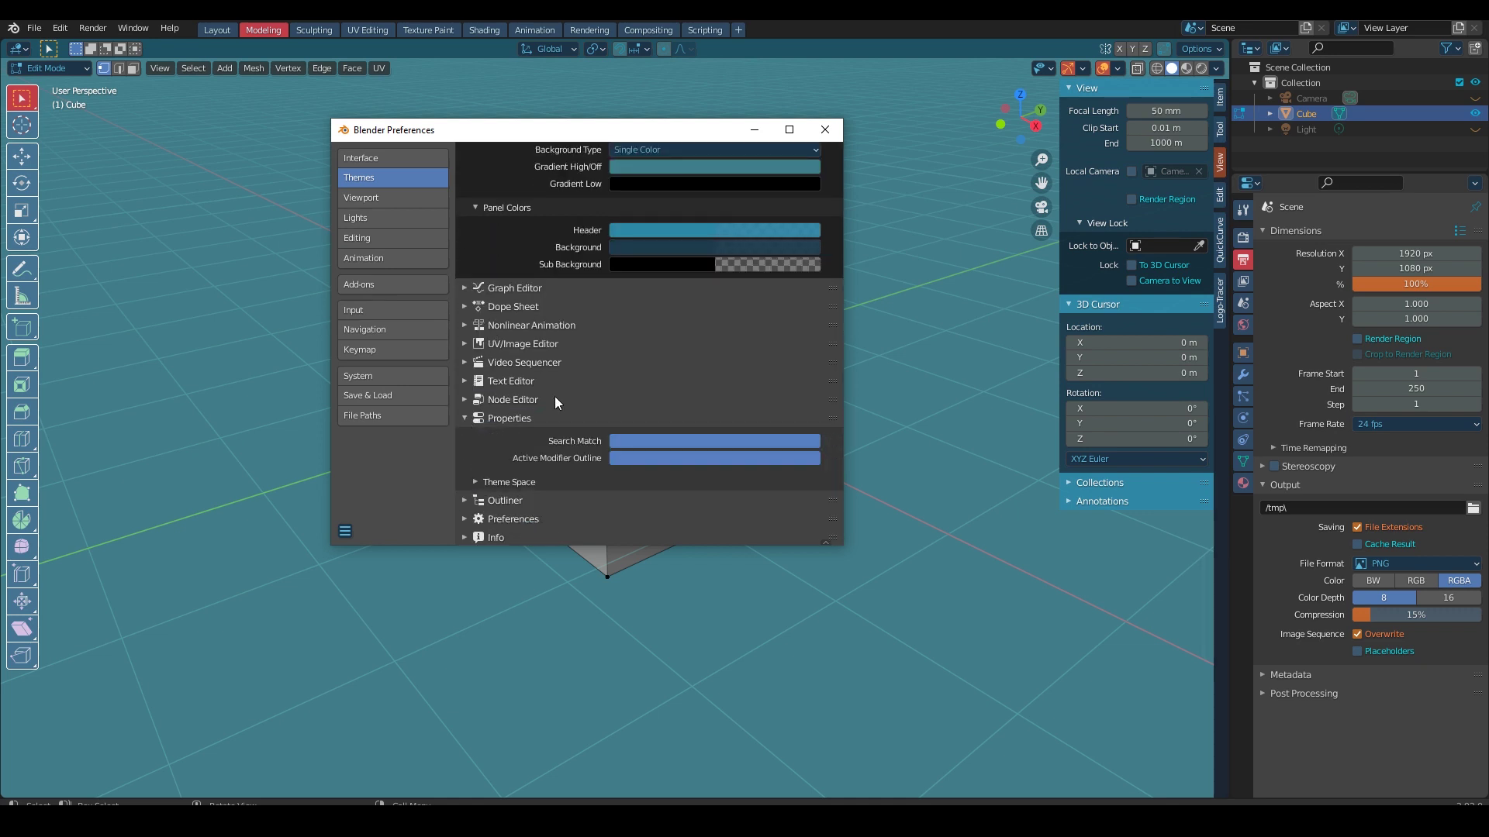
scroll(476, 349, down, 3)
click(464, 306)
click(462, 324)
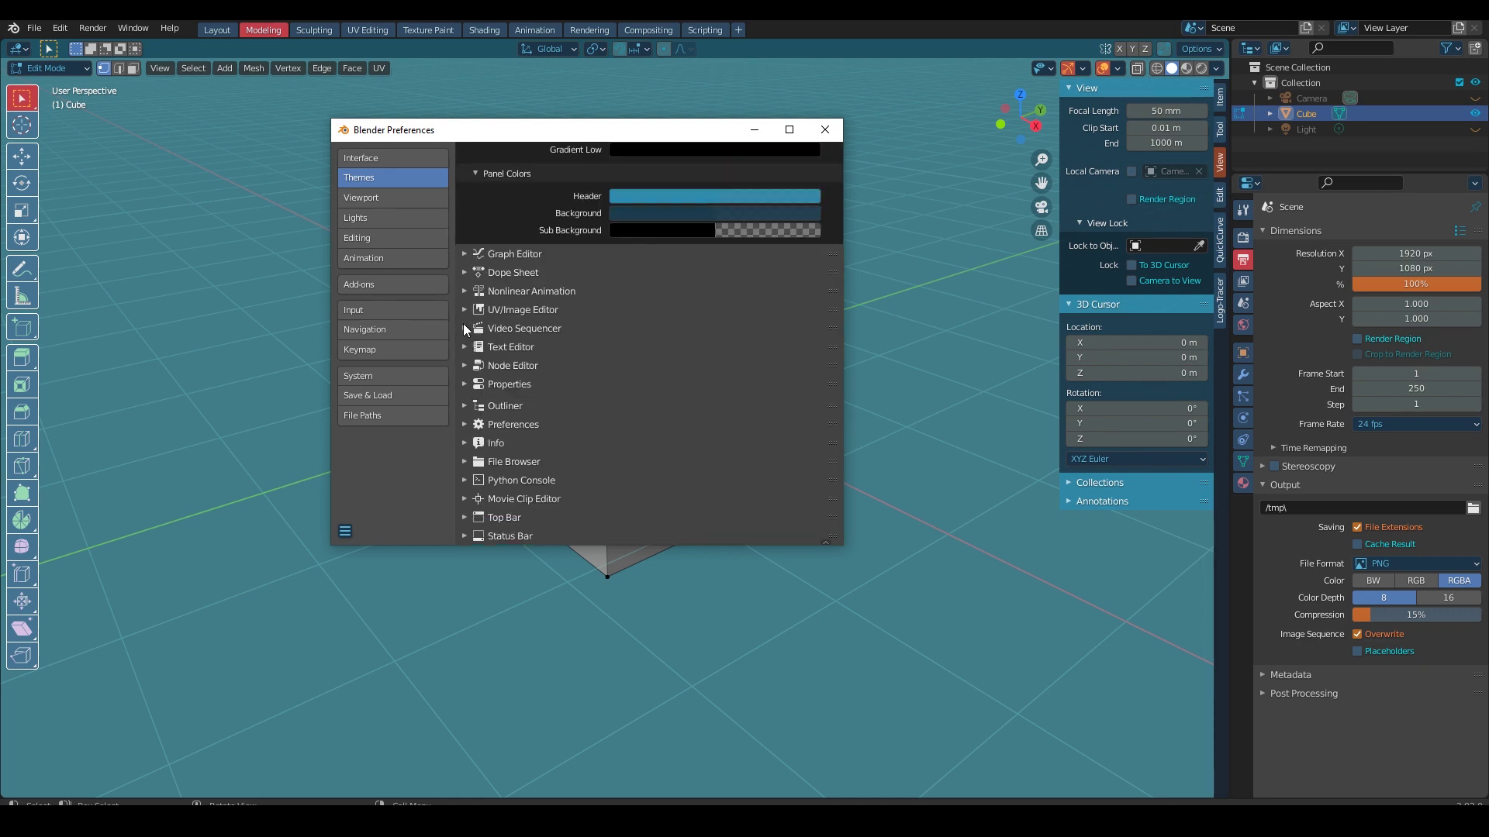
scroll(573, 424, up, 1)
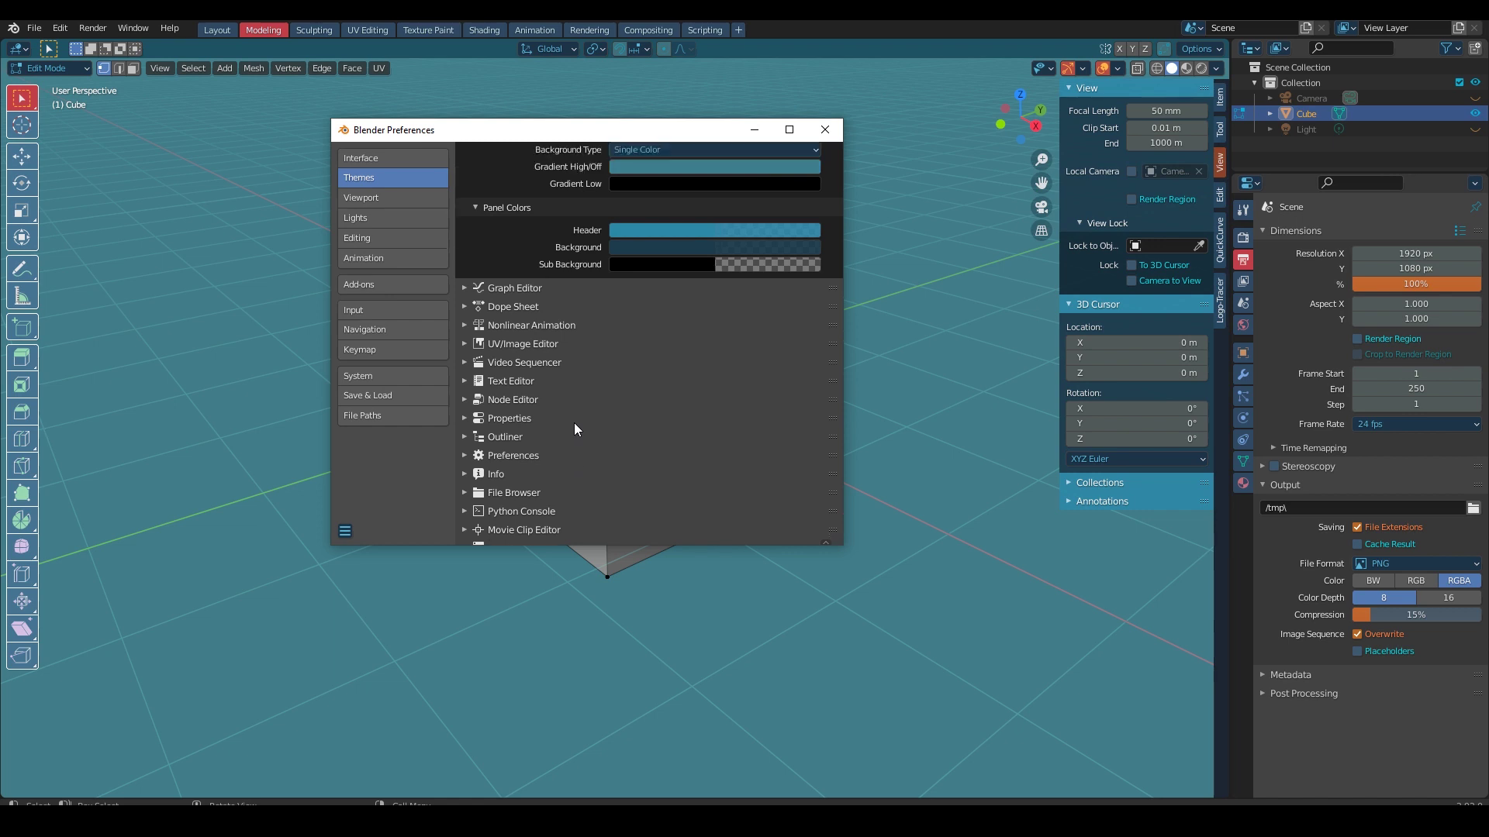
scroll(558, 420, up, 4)
Step: Darken the panel Background to dark teal and try darker Header brightness values
click(654, 403)
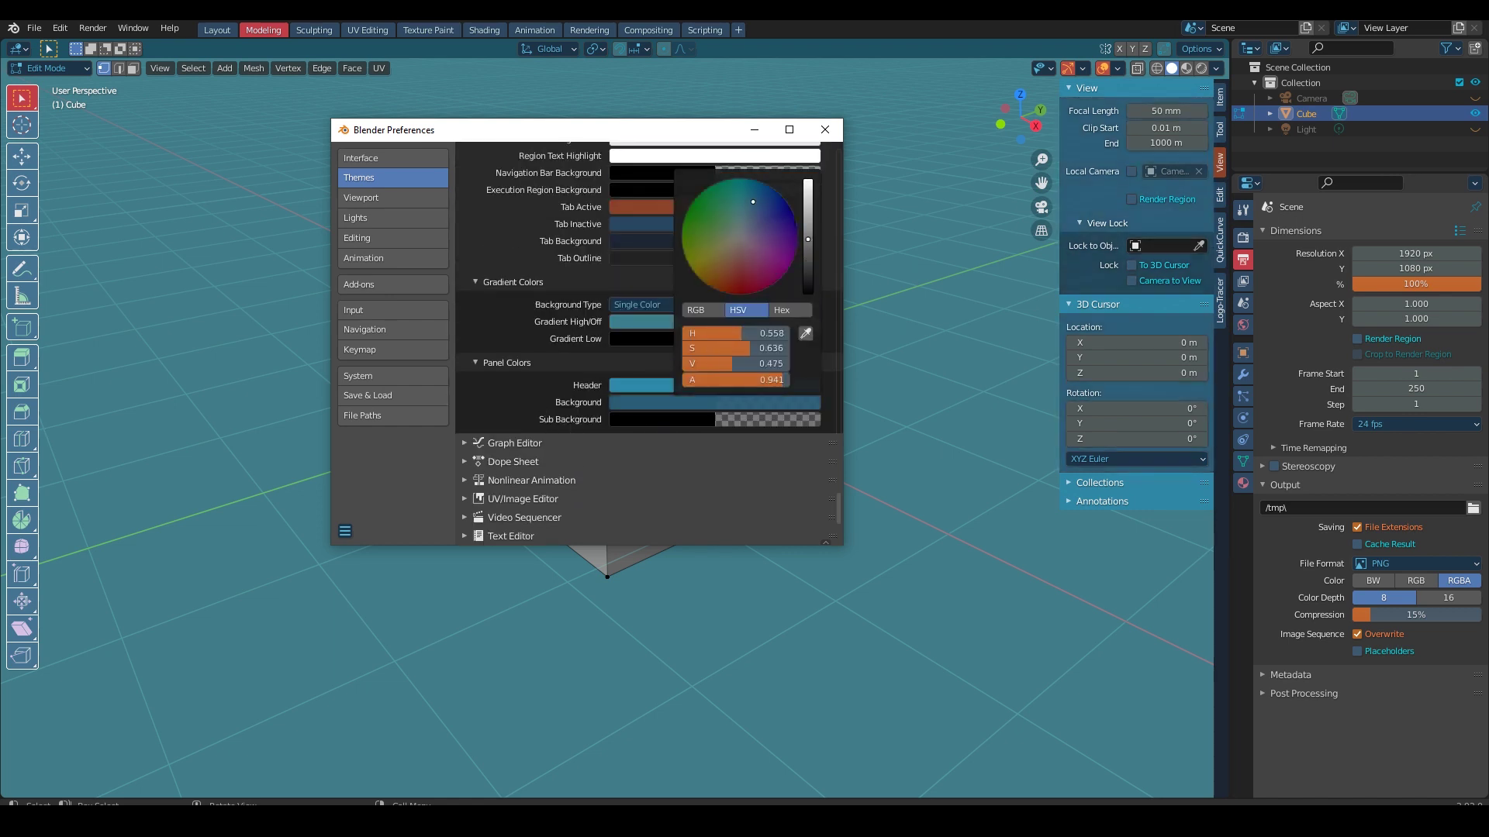
drag(785, 225, 729, 248)
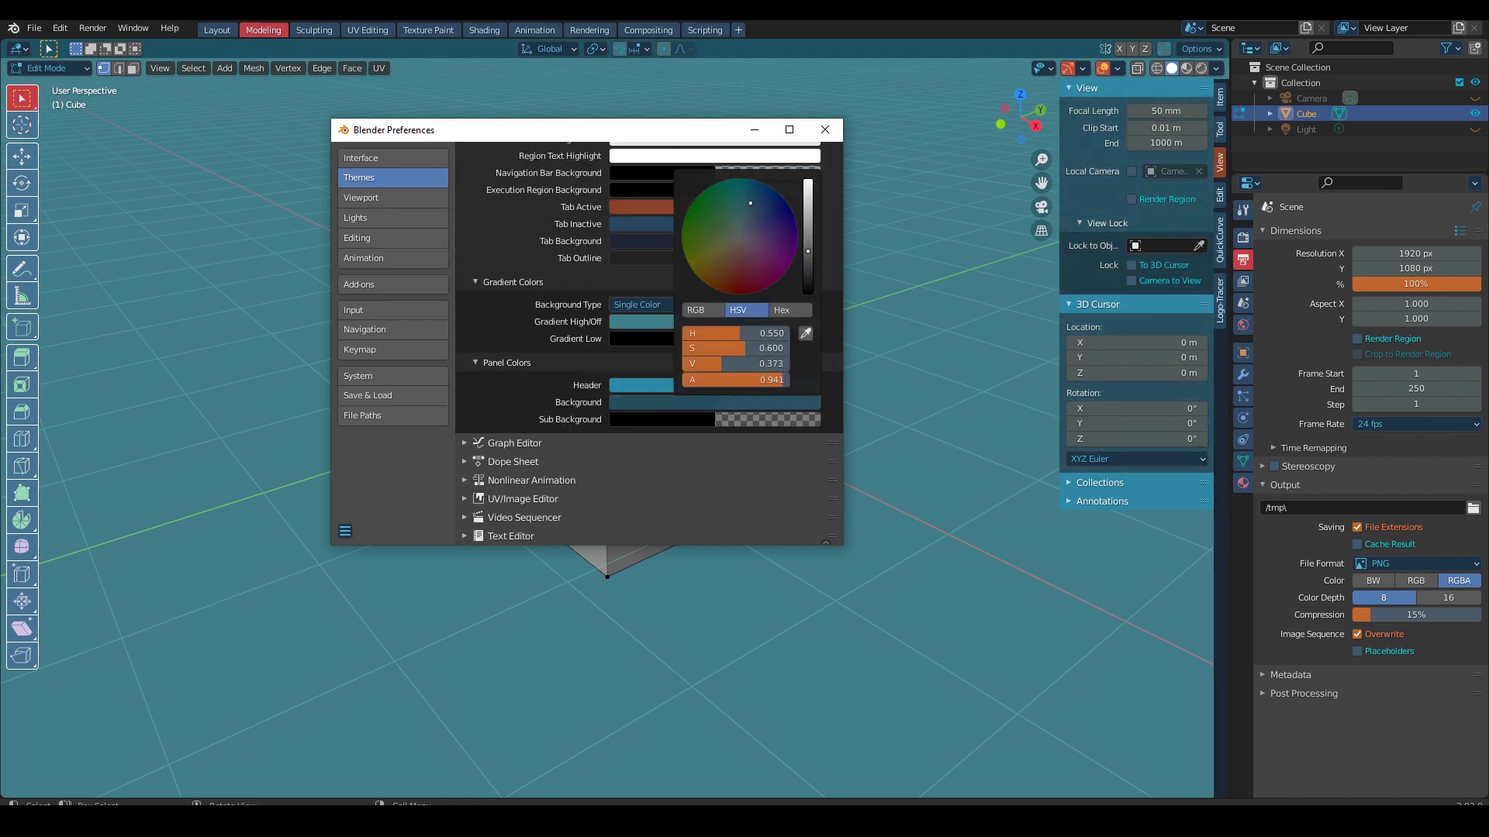
click(653, 385)
drag(807, 171, 807, 268)
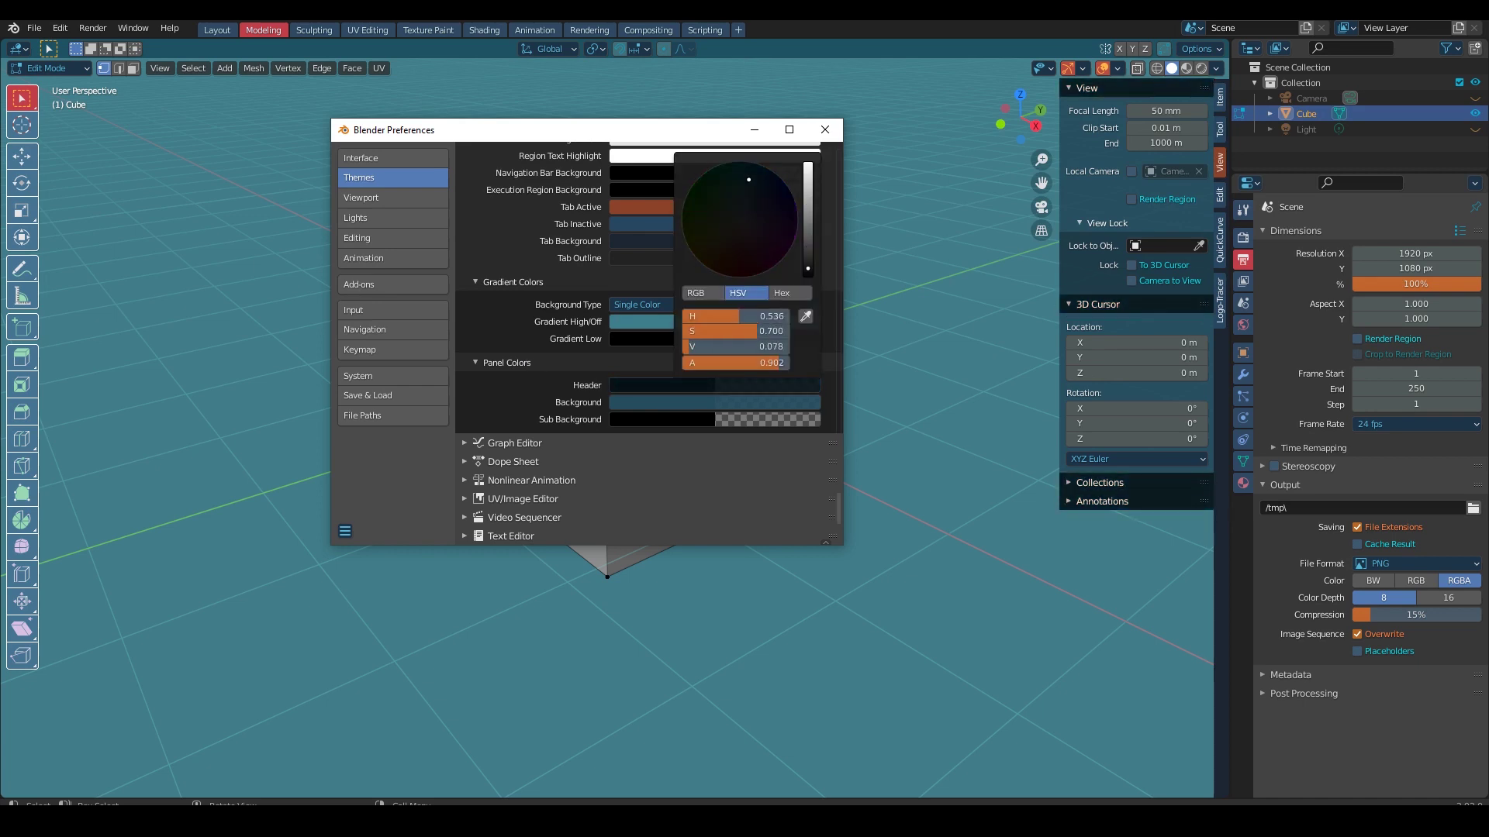
drag(748, 179, 745, 190)
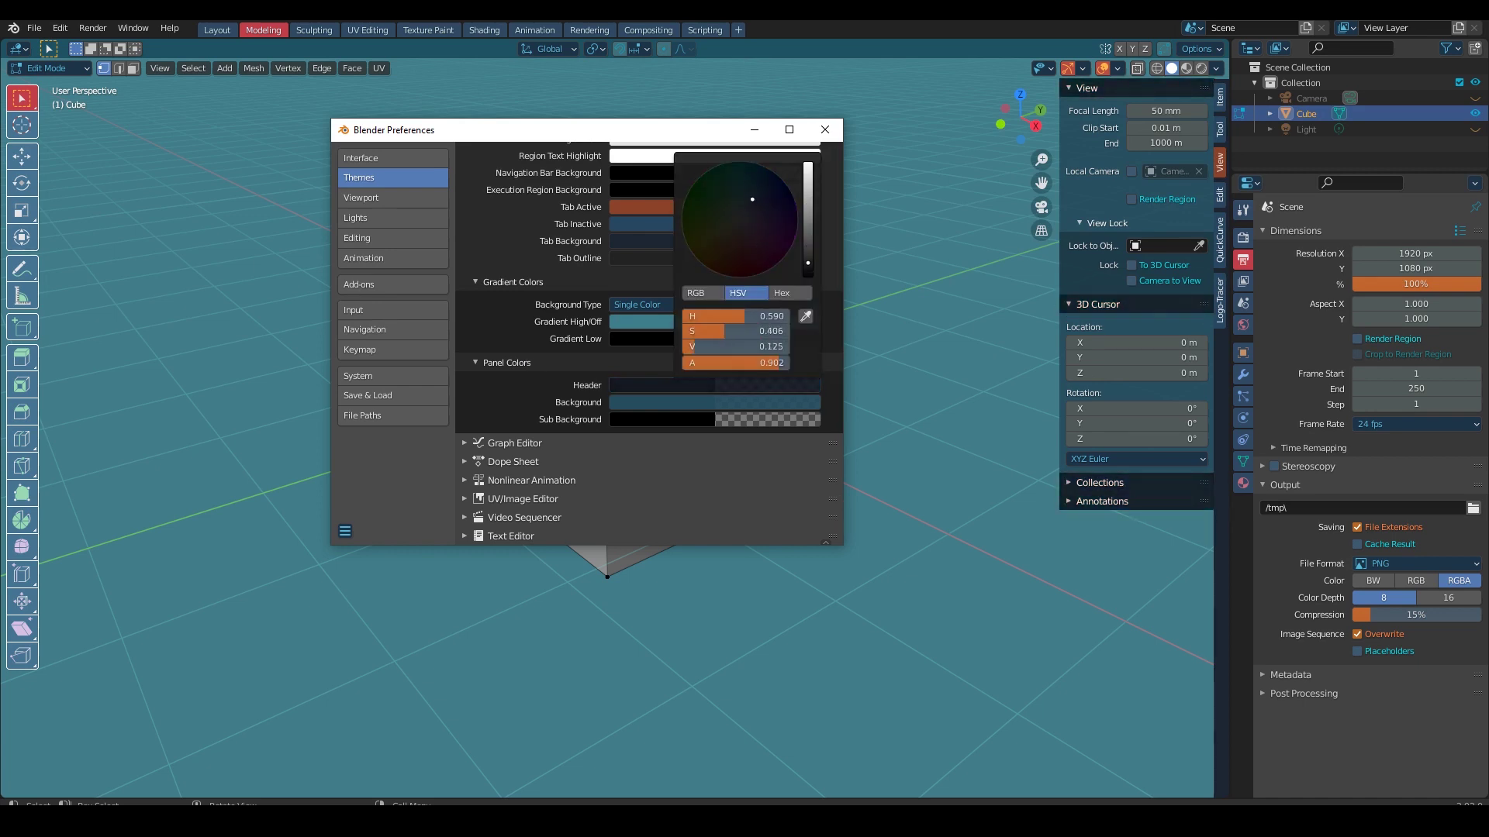
mouse_move(806, 240)
mouse_down()
mouse_move(807, 258)
mouse_move(807, 198)
mouse_up()
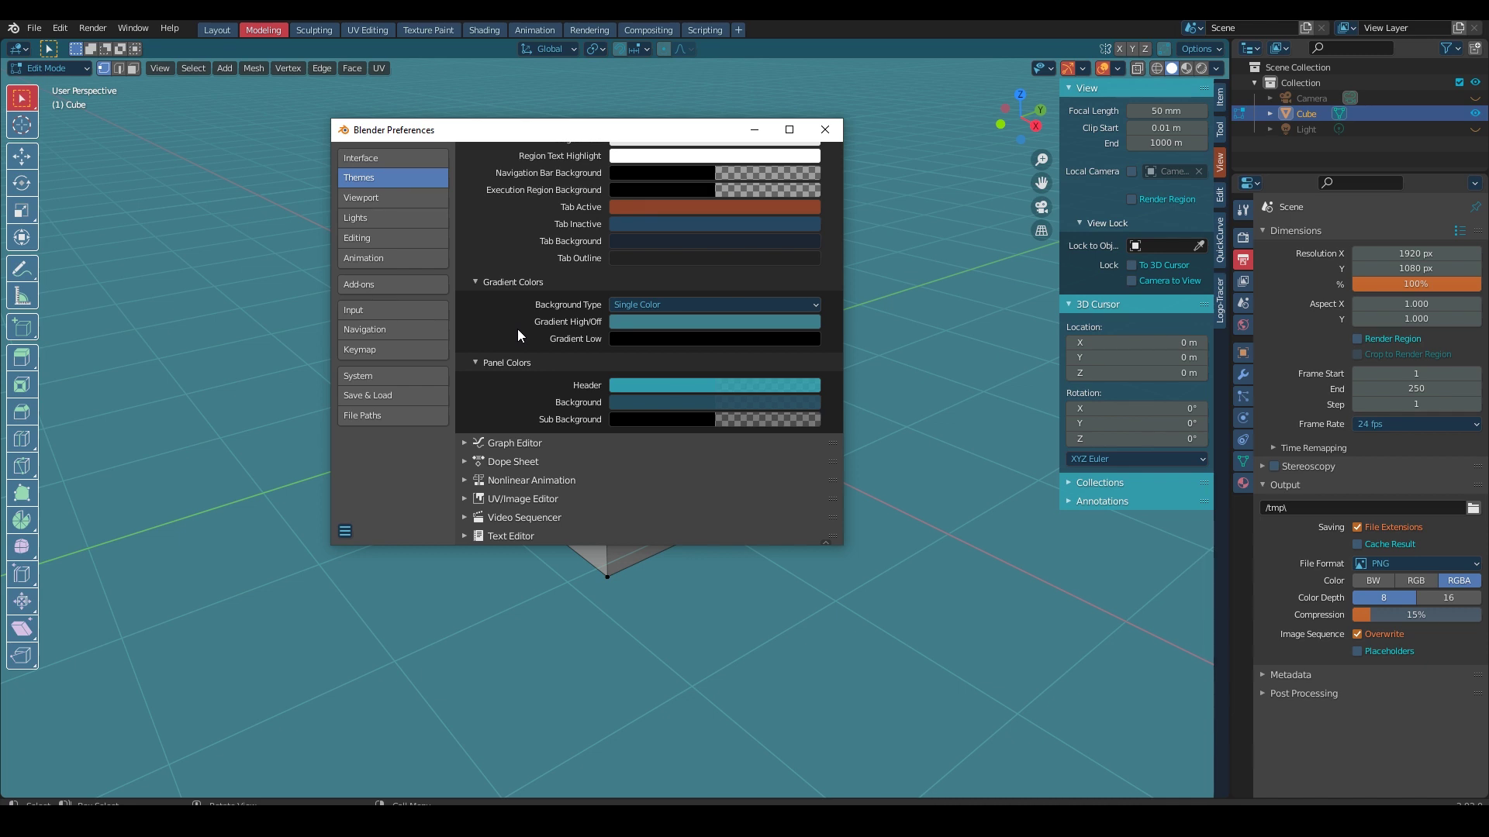
Step: Darken the 3D Viewport panel Header colour by lowering its Value
scroll(509, 342, up, 3)
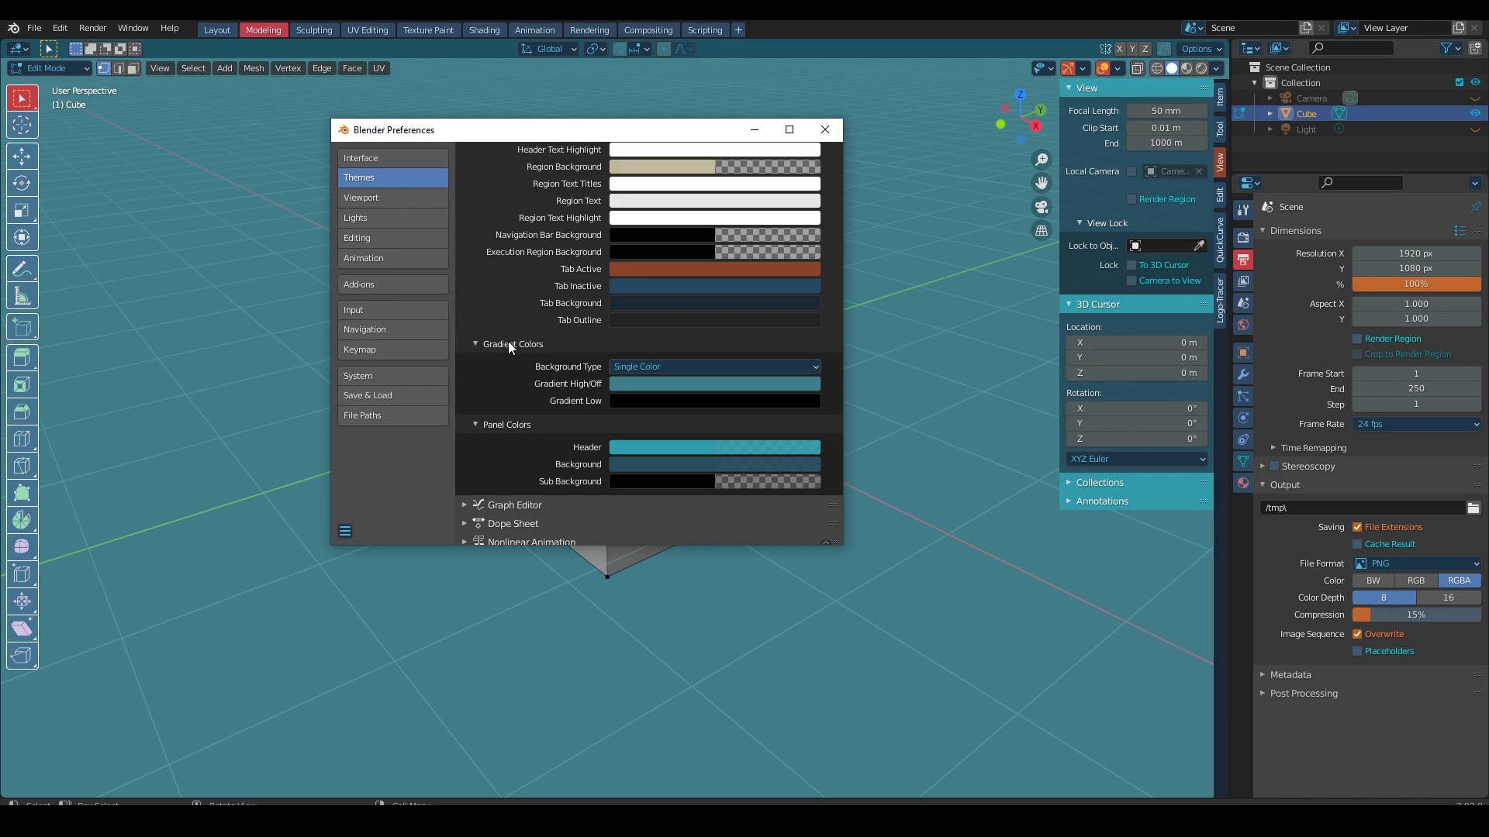
scroll(508, 341, down, 3)
click(650, 384)
drag(807, 201, 807, 266)
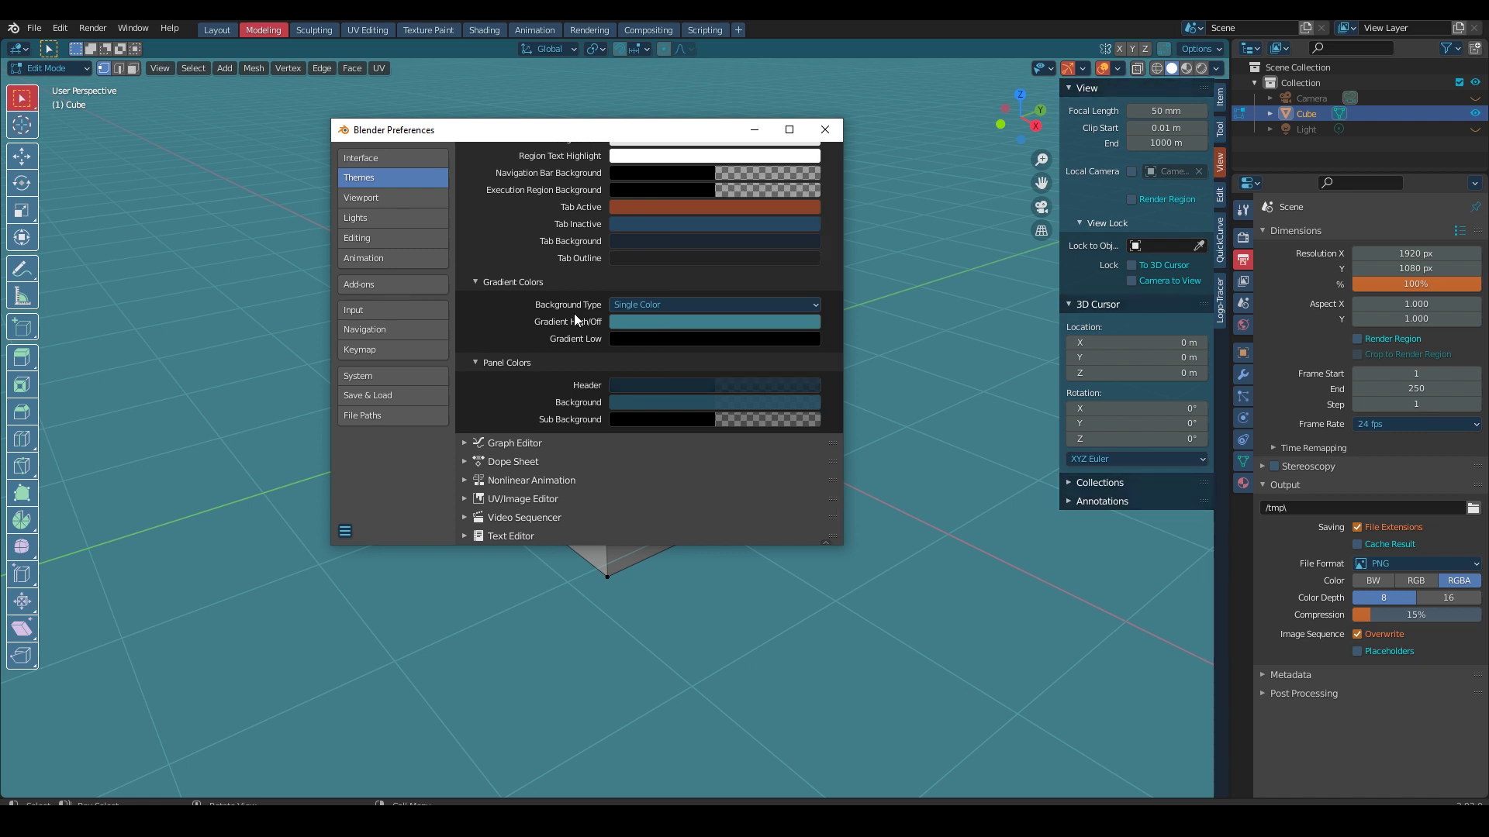
Step: Back in the main window, turn the render region off and check the transform orientation choices
click(1131, 199)
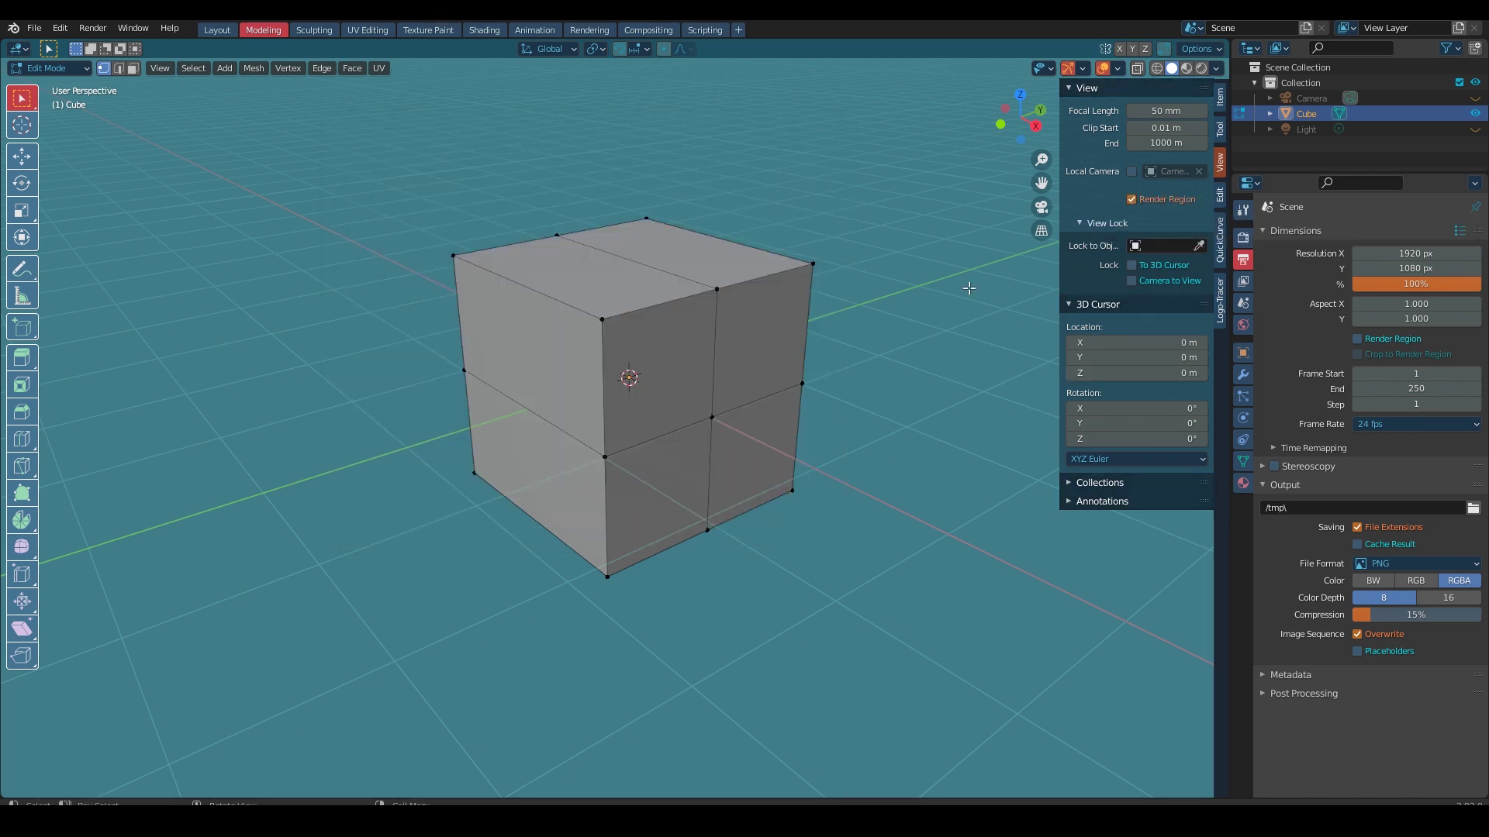
click(1133, 204)
click(551, 48)
click(570, 47)
click(60, 28)
Step: Reopen Preferences on the Themes page and scroll up through the theme settings
click(85, 251)
scroll(542, 310, up, 5)
scroll(490, 394, up, 5)
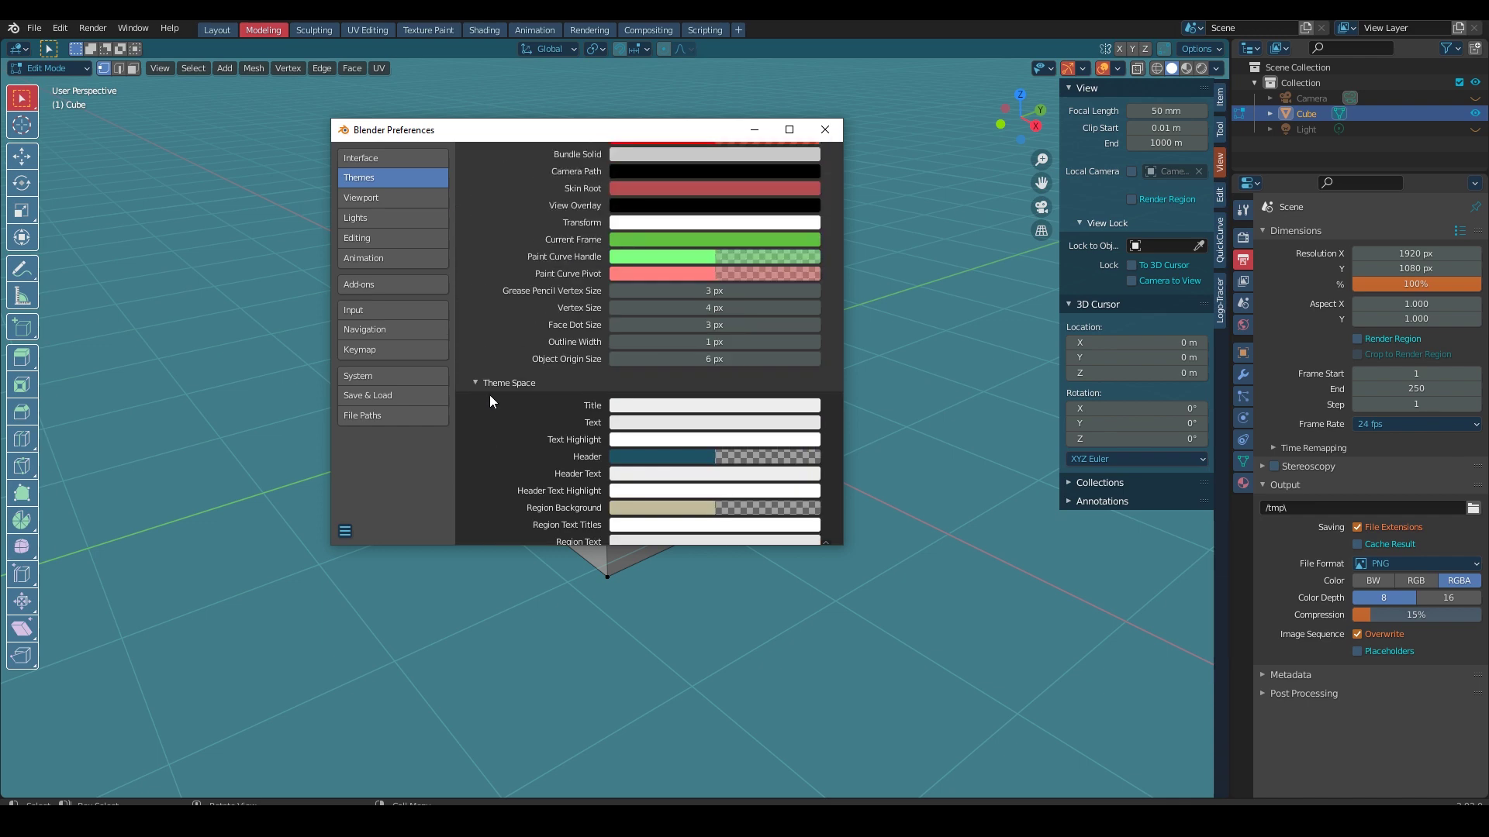
scroll(490, 394, up, 5)
scroll(490, 394, up, 5)
scroll(490, 394, up, 5)
scroll(490, 394, up, 5)
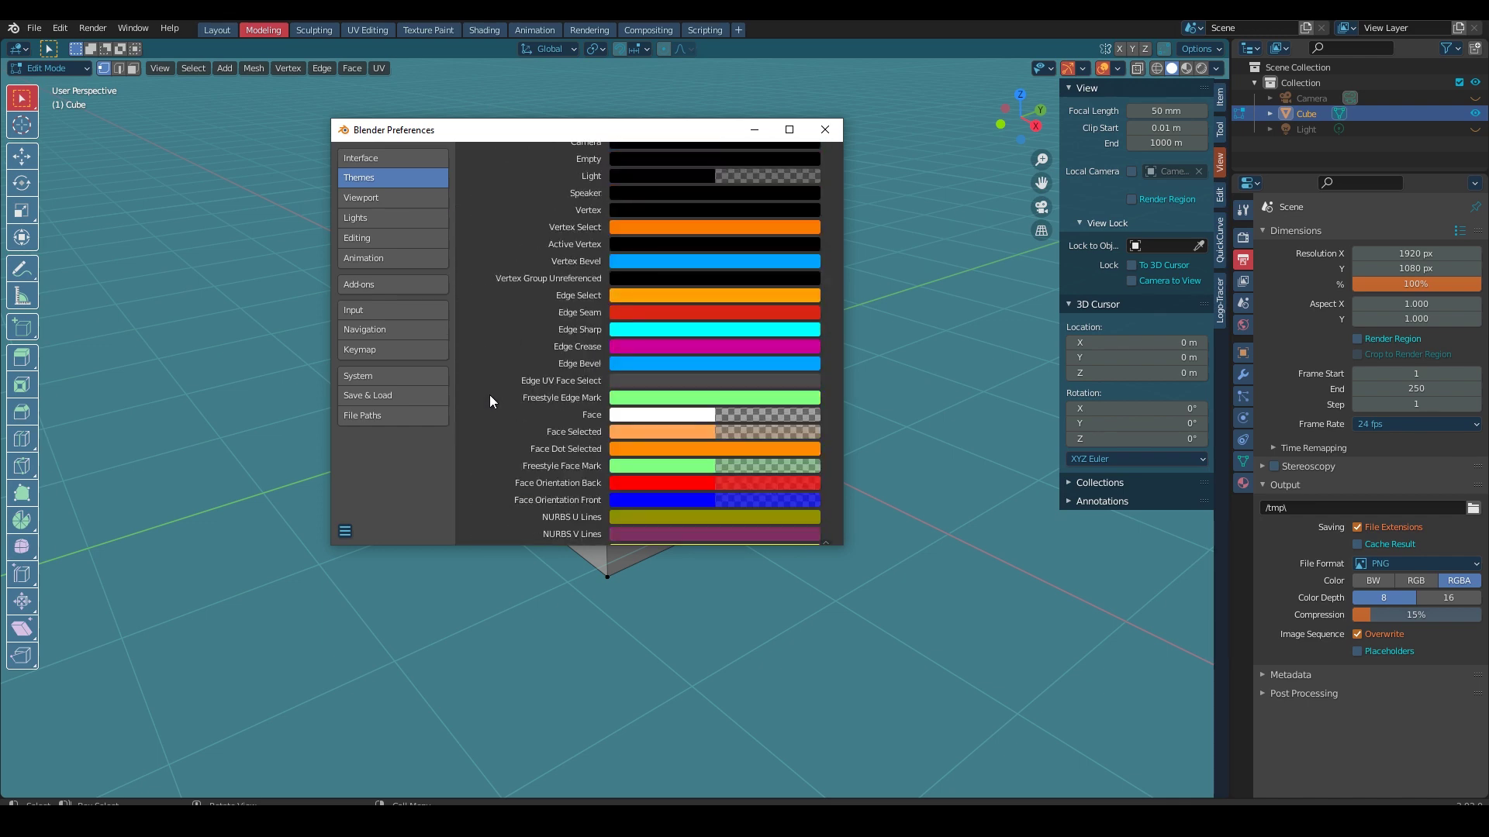
scroll(492, 394, up, 10)
scroll(494, 402, up, 1)
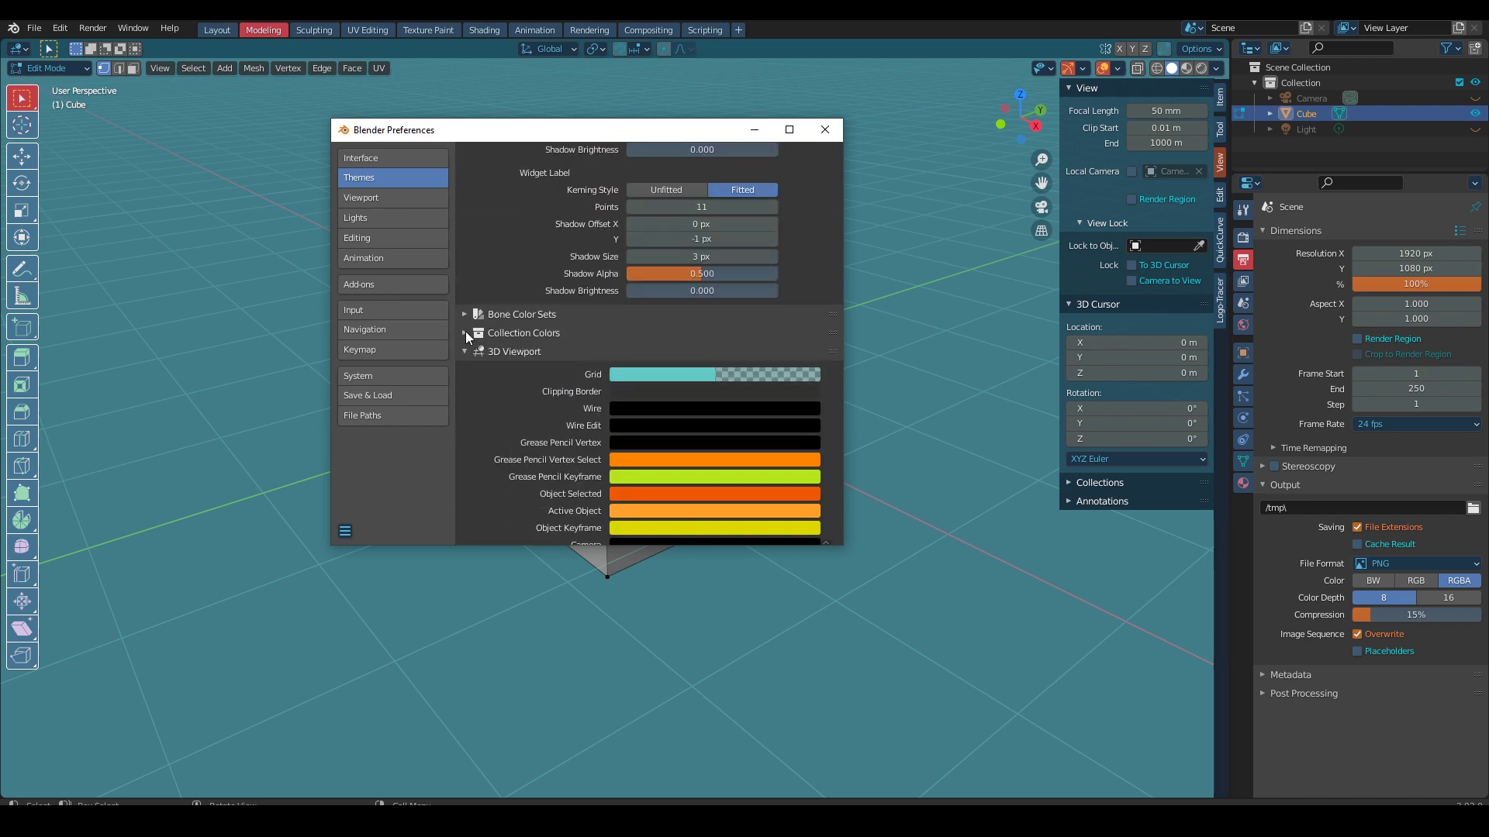
scroll(501, 374, up, 2)
scroll(501, 362, up, 5)
scroll(501, 361, up, 3)
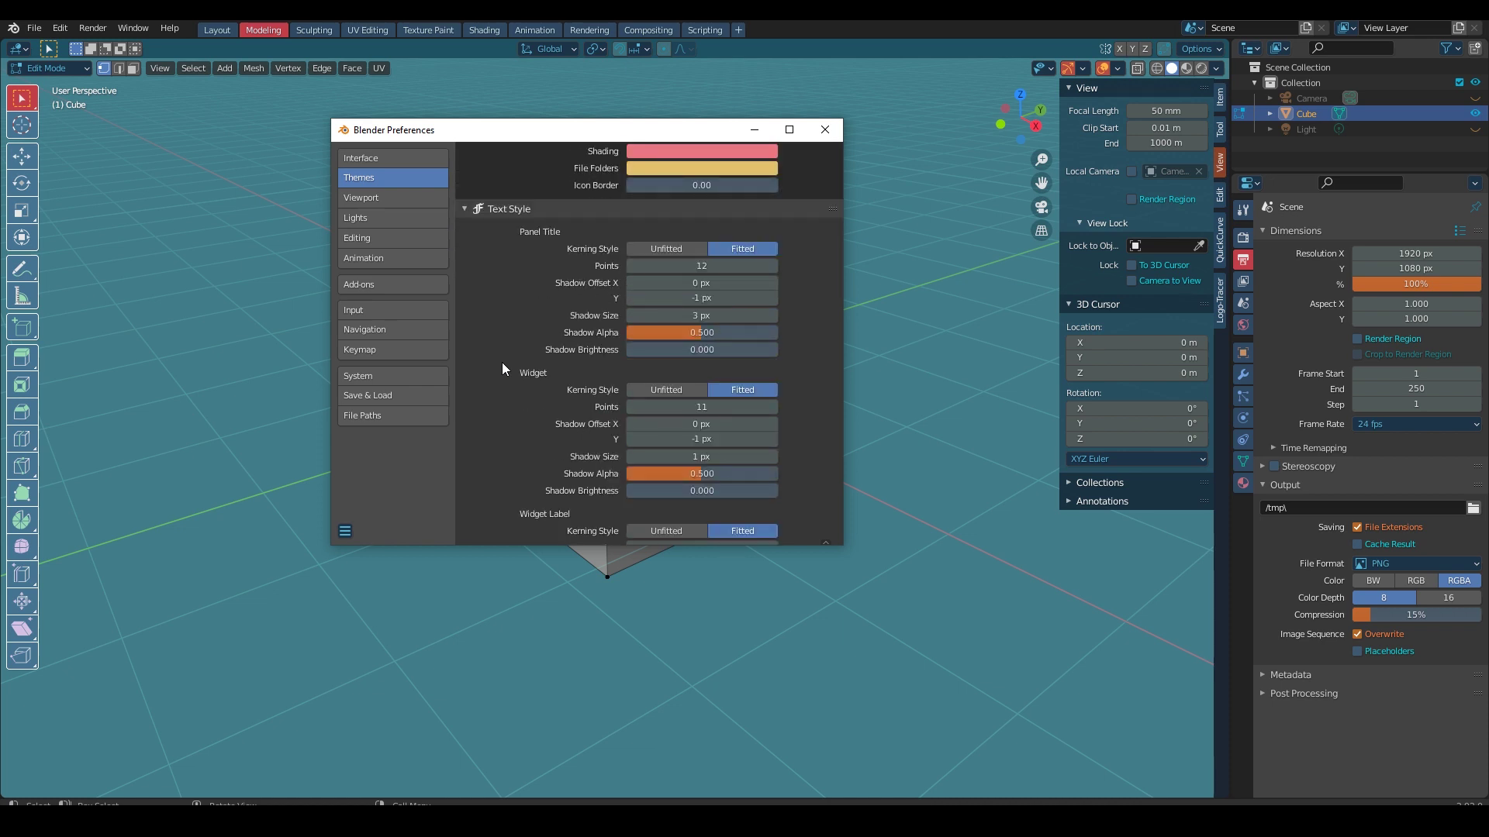
scroll(501, 361, down, 5)
scroll(500, 362, down, 1)
scroll(501, 362, up, 10)
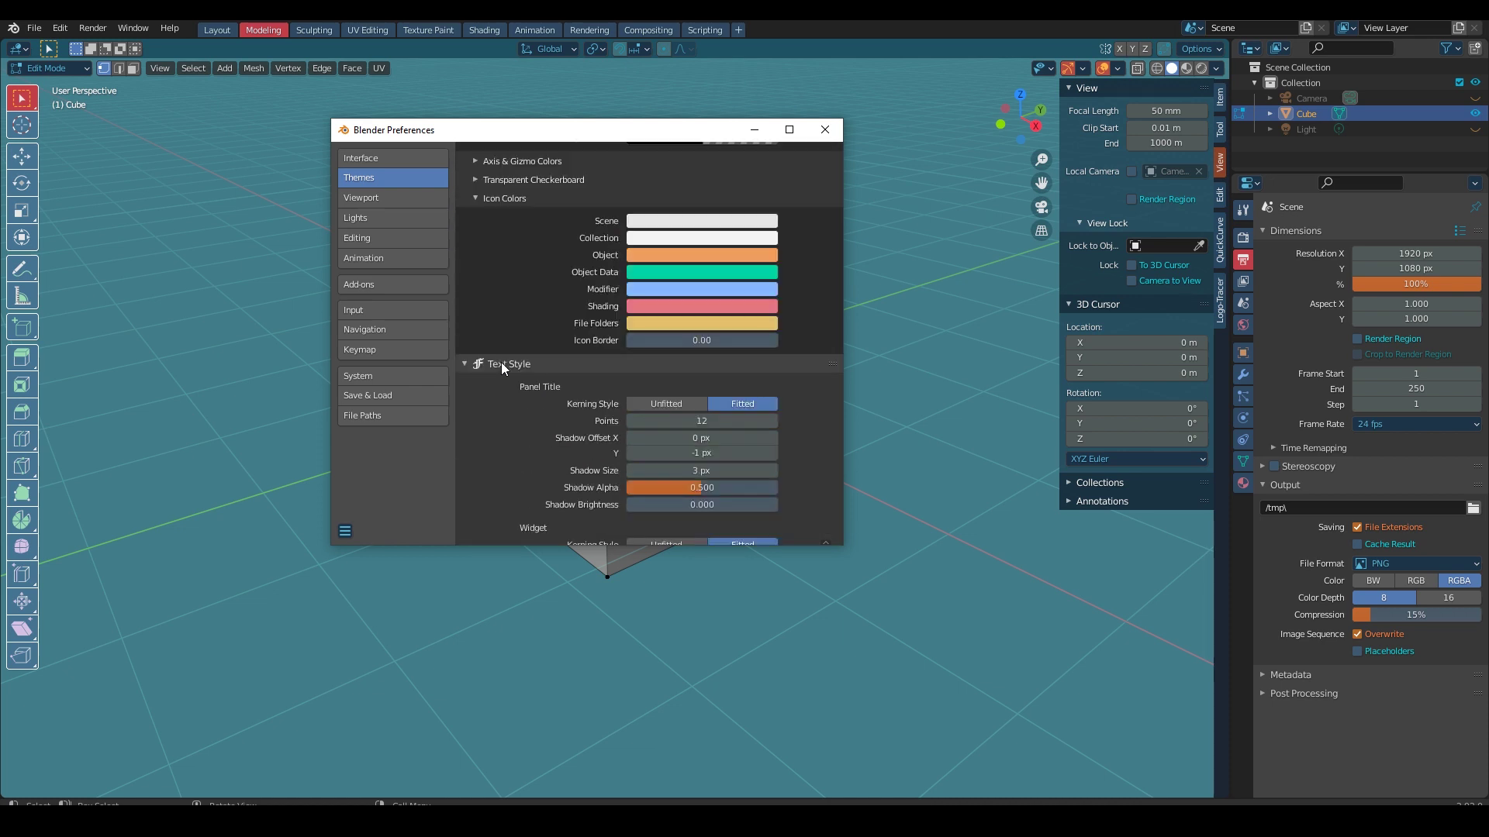
scroll(501, 362, up, 3)
Step: Expand the Transparent Checkerboard and Axis & Gizmo Colors theme sections
click(477, 272)
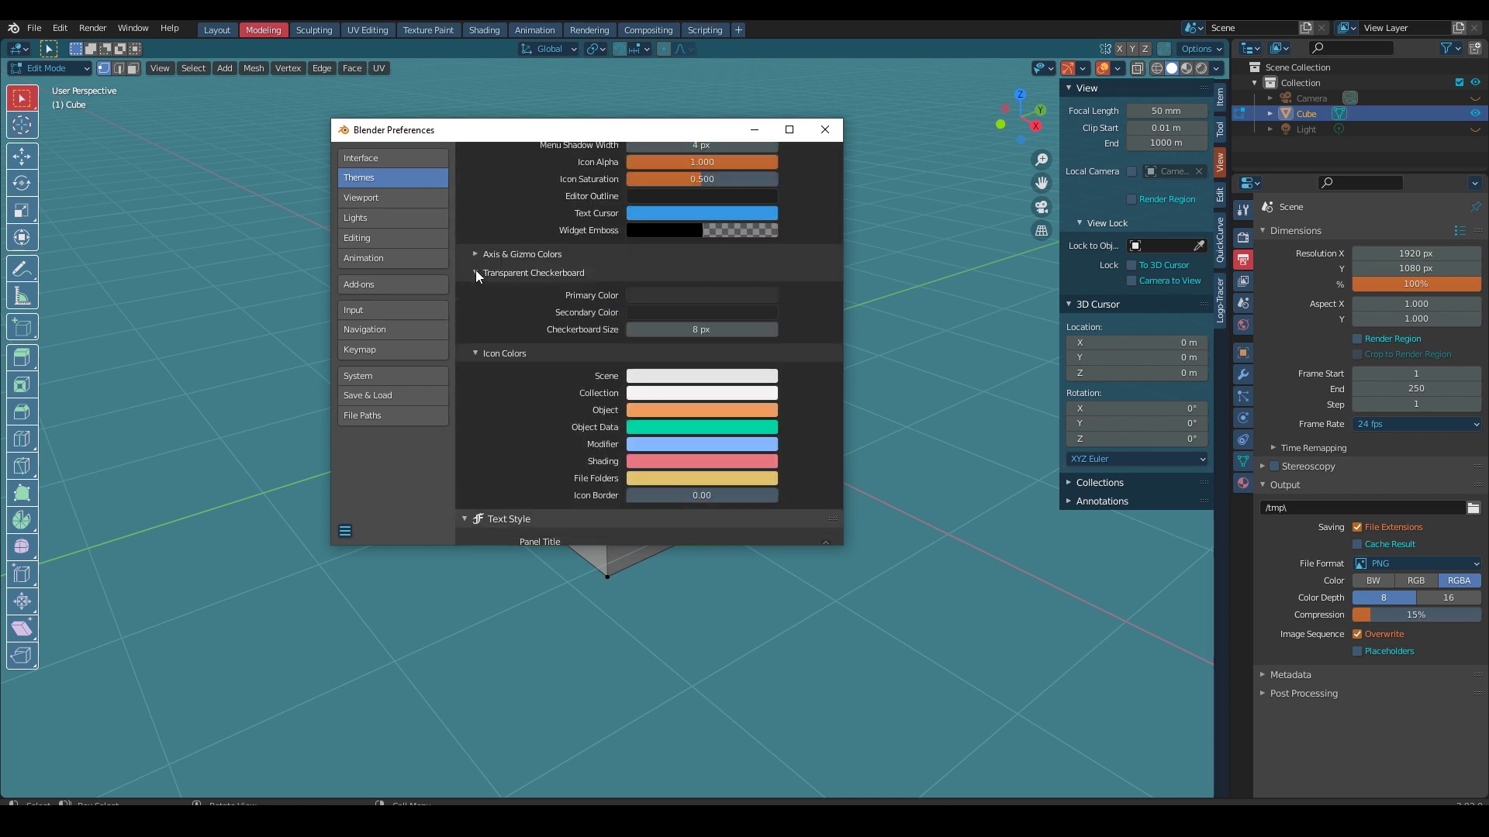
click(472, 254)
scroll(504, 309, up, 3)
scroll(500, 407, up, 5)
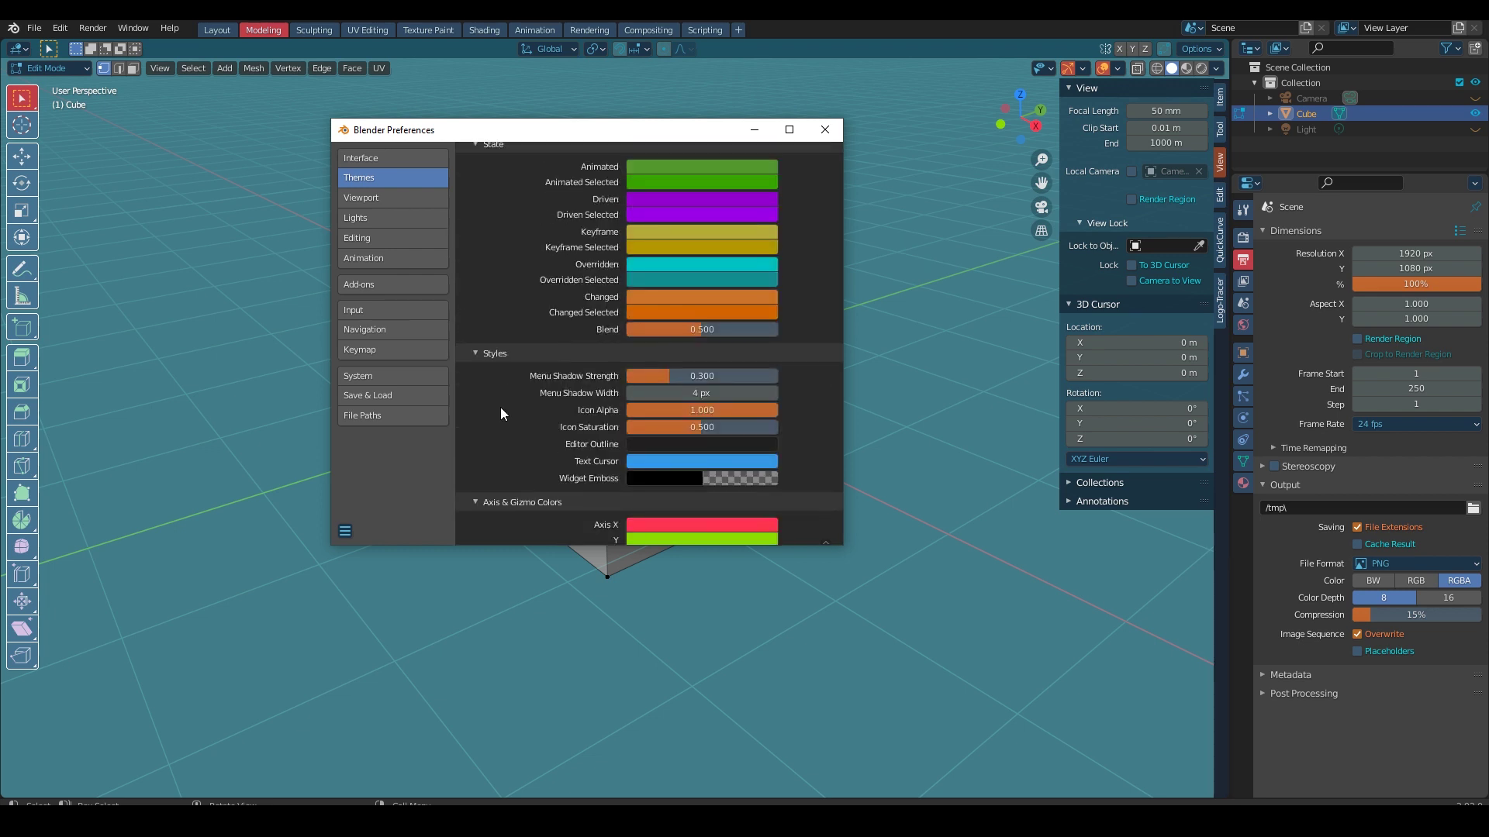
scroll(501, 421, up, 6)
scroll(510, 448, up, 3)
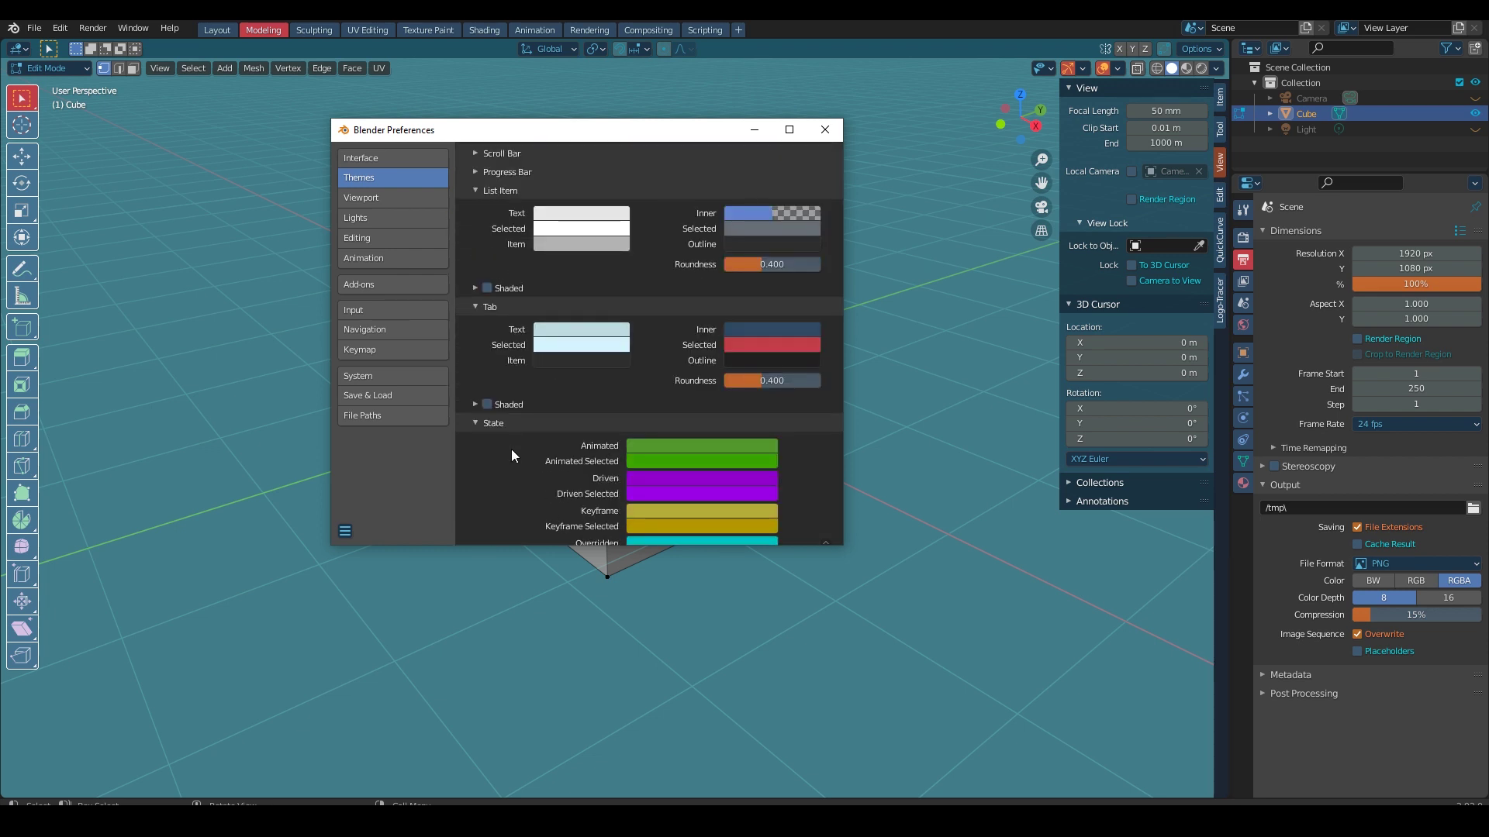
scroll(511, 450, up, 2)
Step: Give the Tab widget's Item colour a new colour from the colour wheel
click(535, 425)
drag(629, 299, 617, 221)
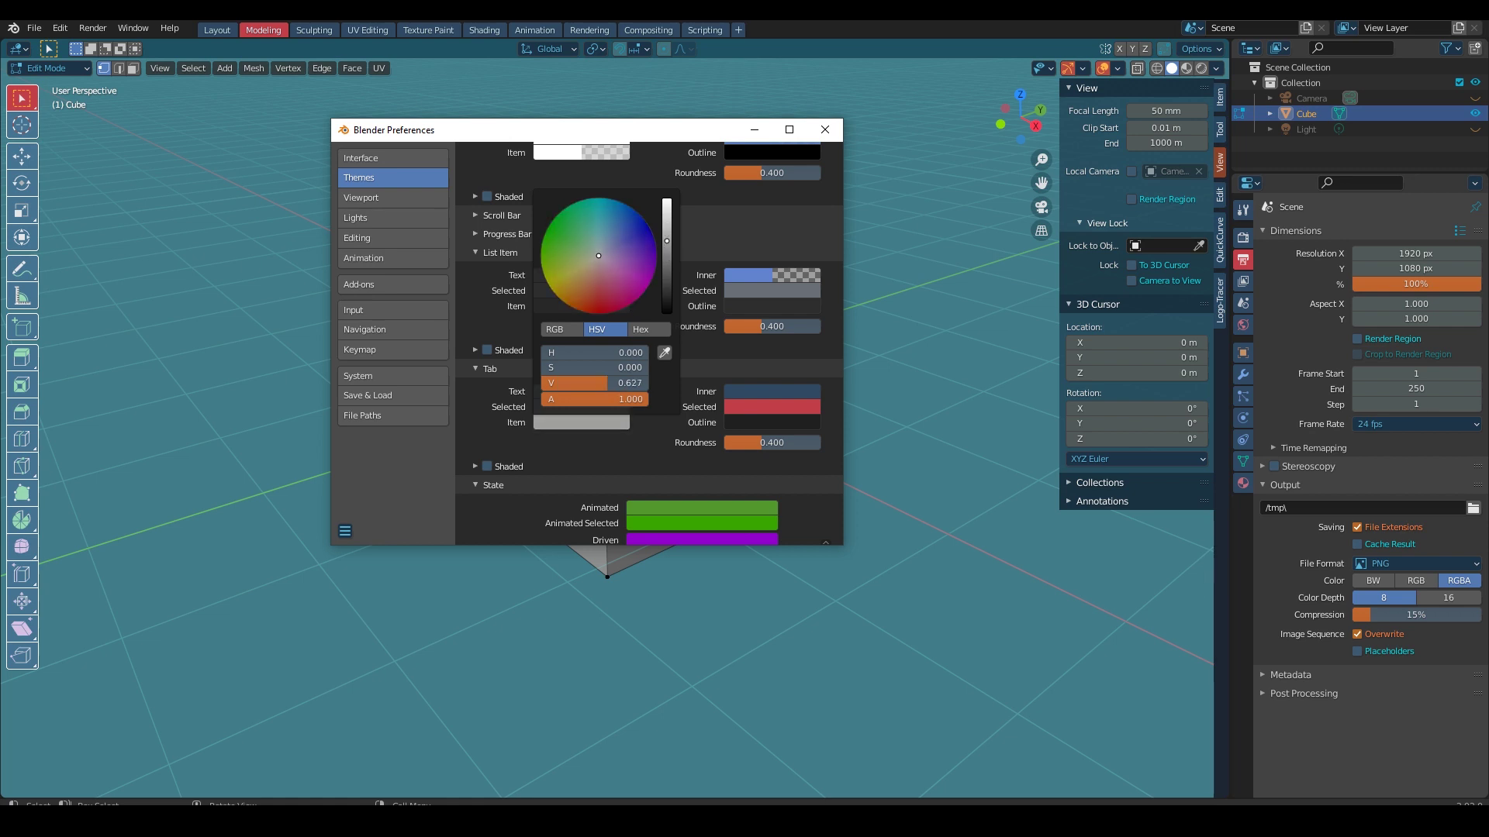
scroll(576, 375, up, 4)
scroll(551, 380, up, 4)
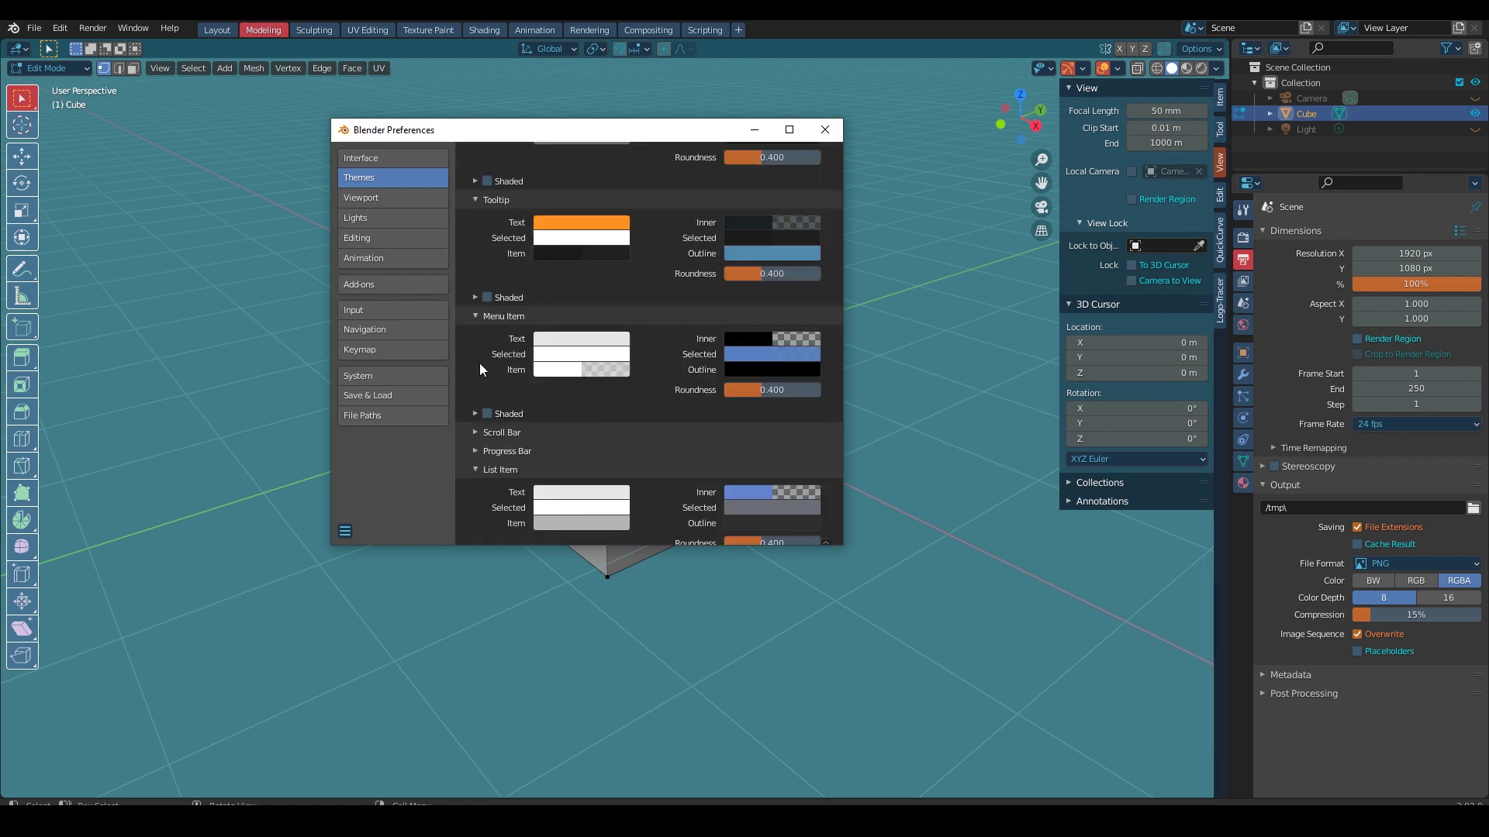
scroll(479, 362, up, 6)
scroll(482, 356, up, 2)
scroll(493, 364, up, 5)
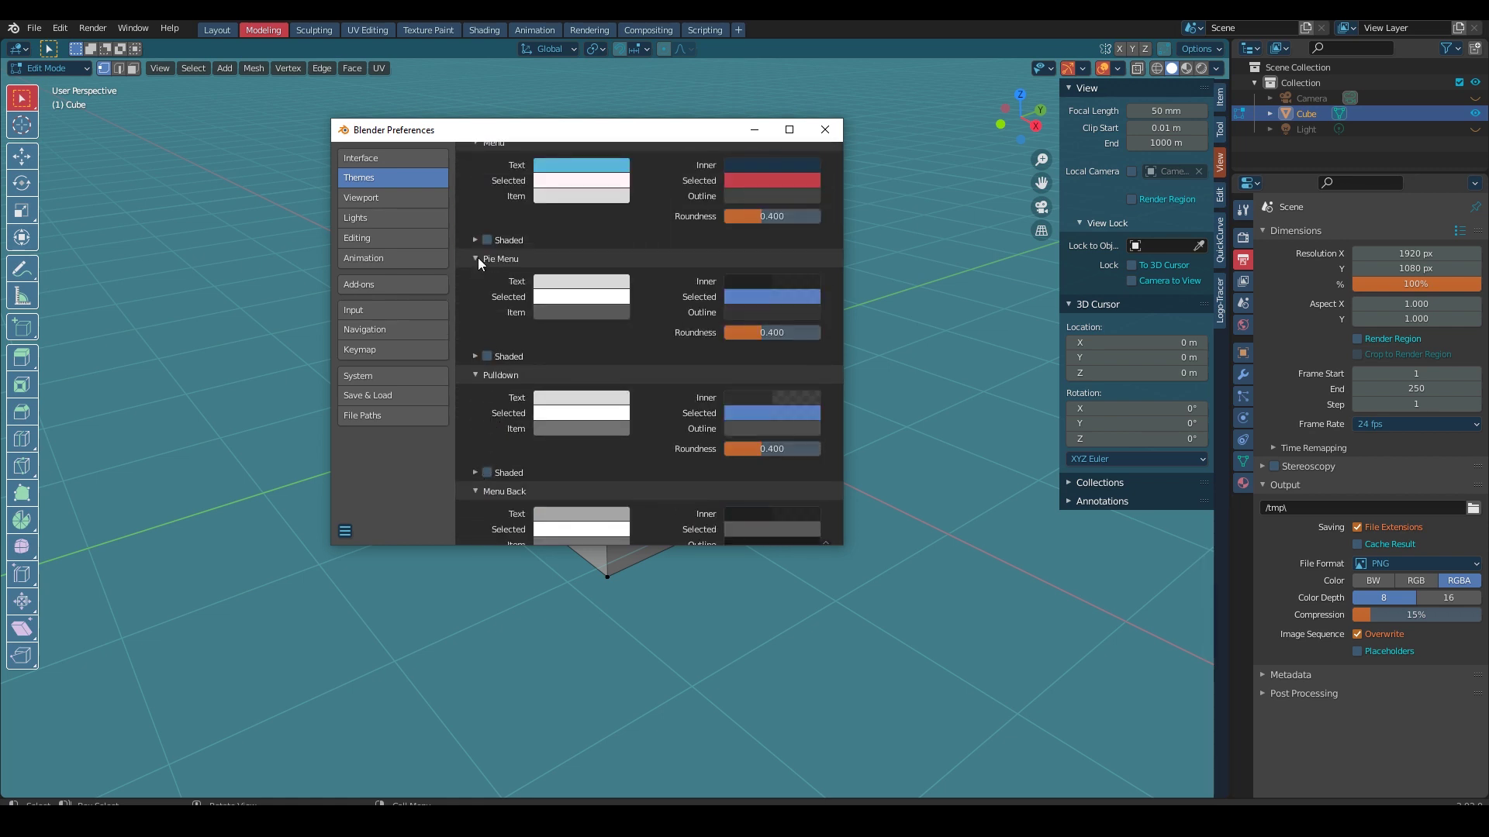
scroll(506, 339, down, 15)
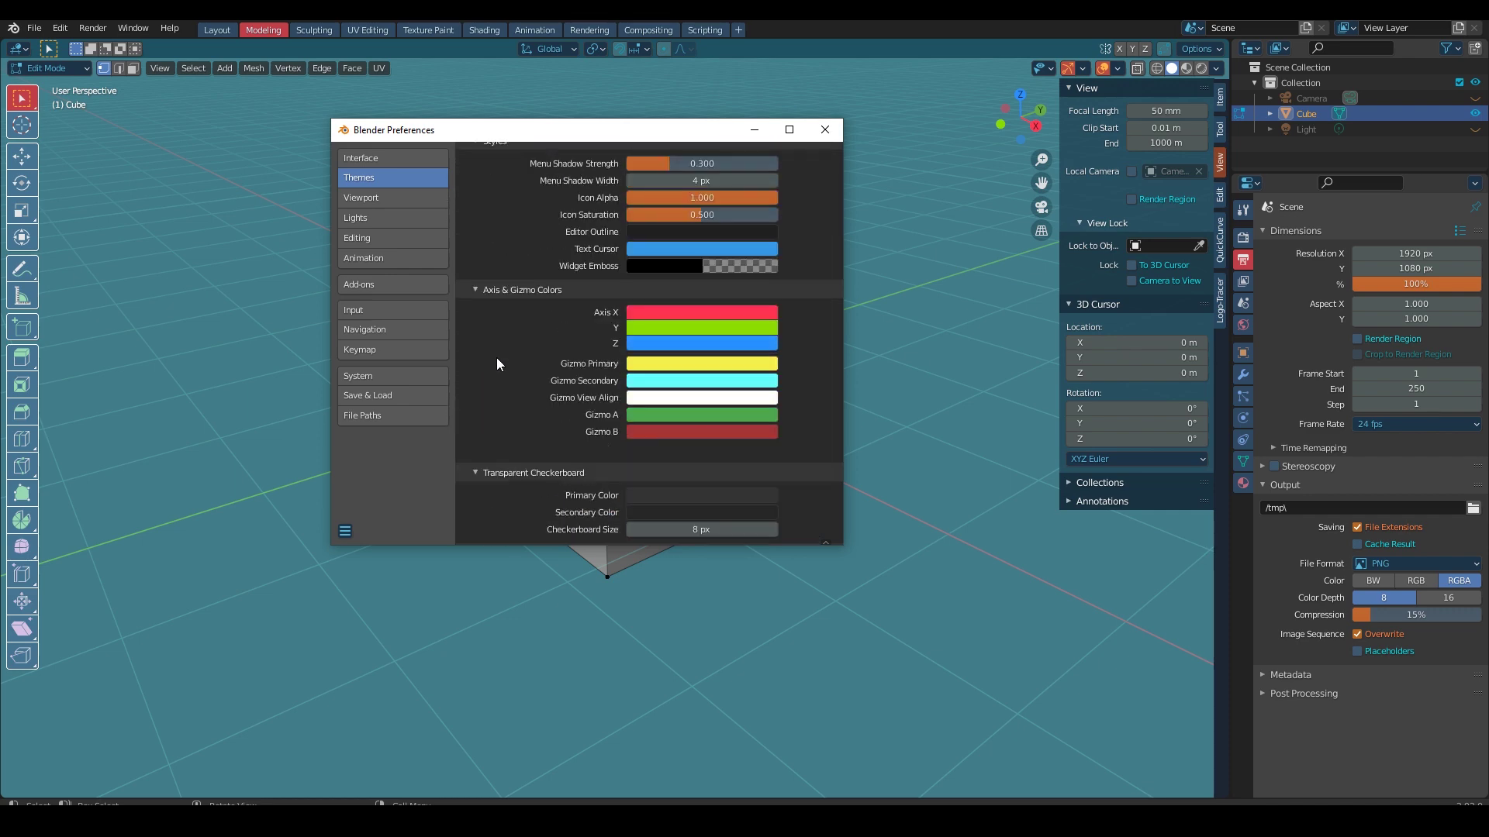
scroll(496, 356, down, 15)
scroll(495, 357, down, 15)
scroll(670, 335, up, 2)
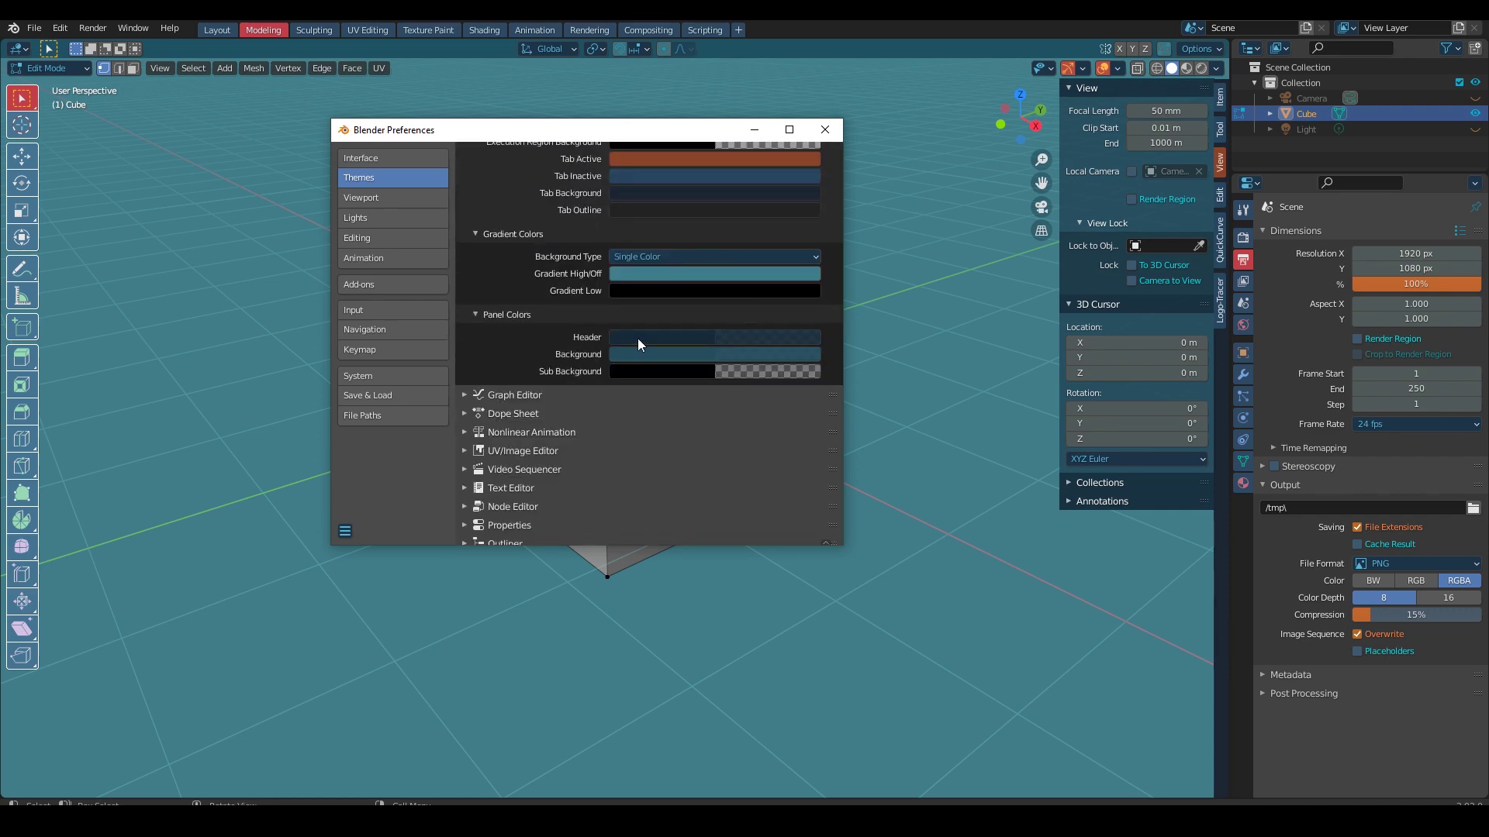
Step: Brighten the panel Header colour to light cyan and shift the panel Background hue
click(637, 345)
drag(808, 444, 808, 390)
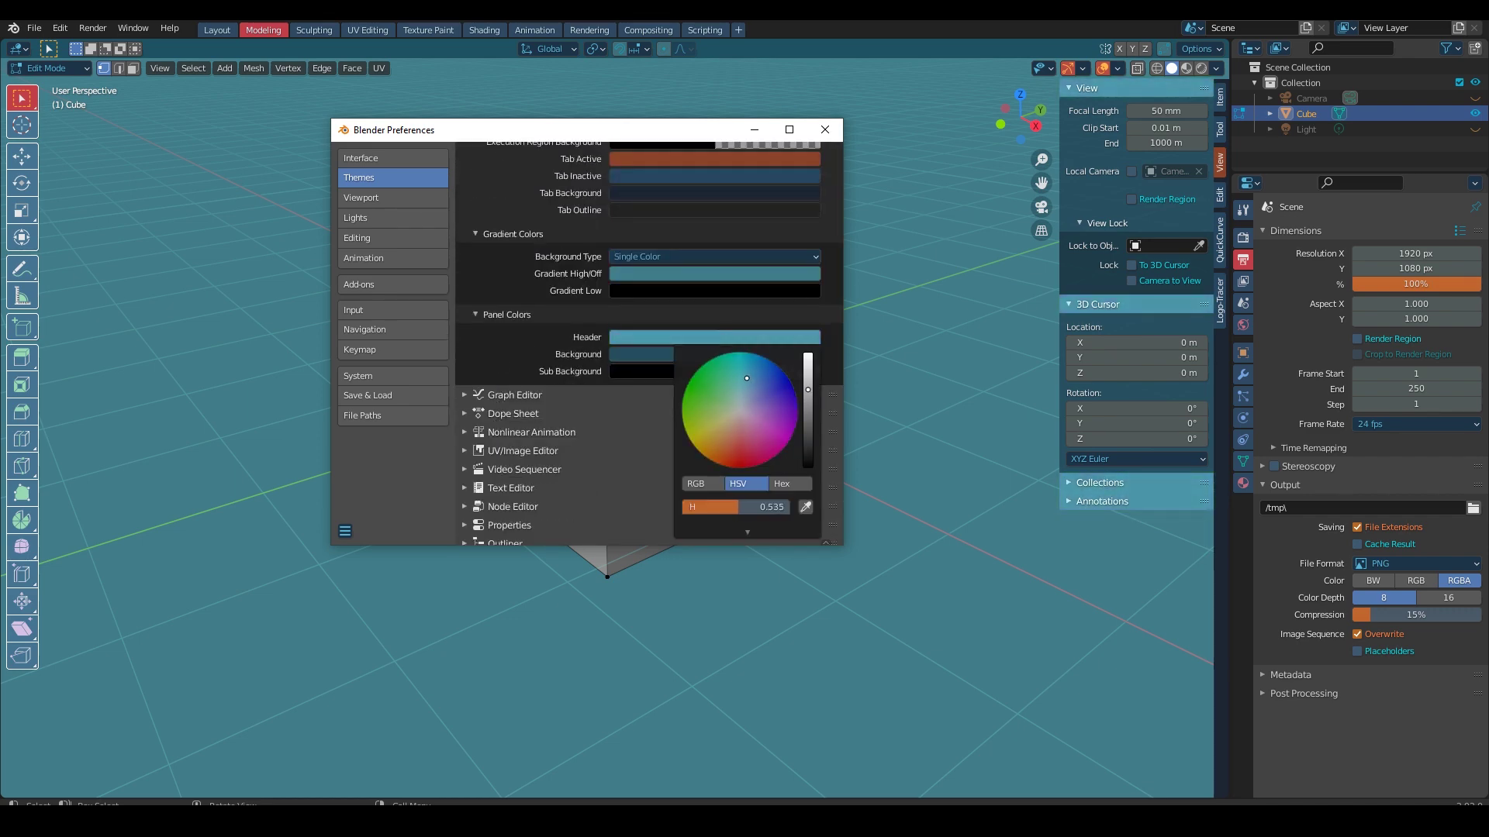
click(653, 354)
mouse_move(752, 164)
mouse_down()
mouse_move(756, 271)
mouse_move(779, 198)
mouse_up()
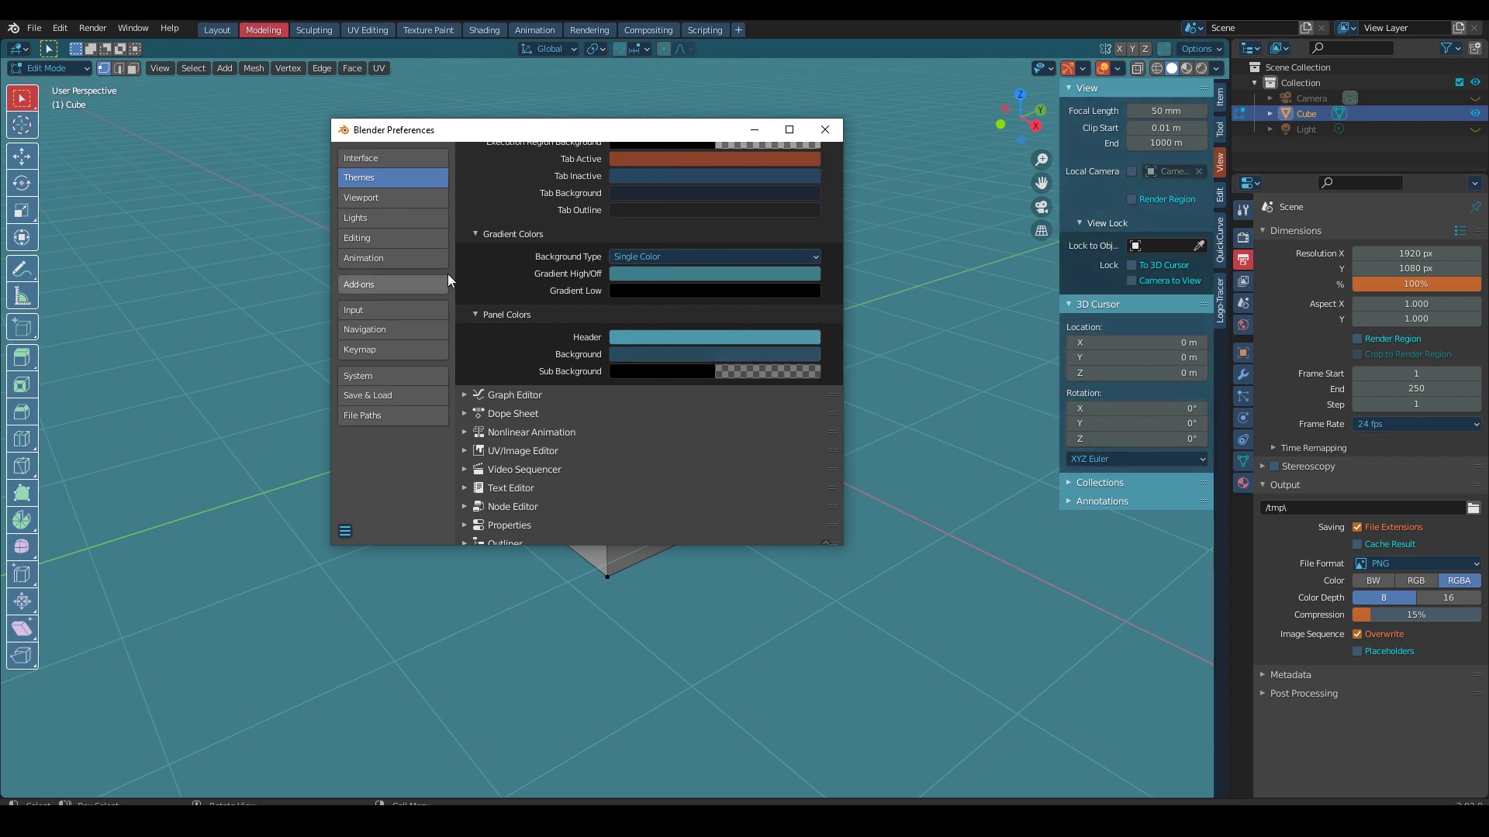
Step: Scroll up through the theme settings and expand the Text widget colours
scroll(500, 295, up, 5)
scroll(513, 357, up, 5)
scroll(513, 356, up, 5)
scroll(509, 356, up, 5)
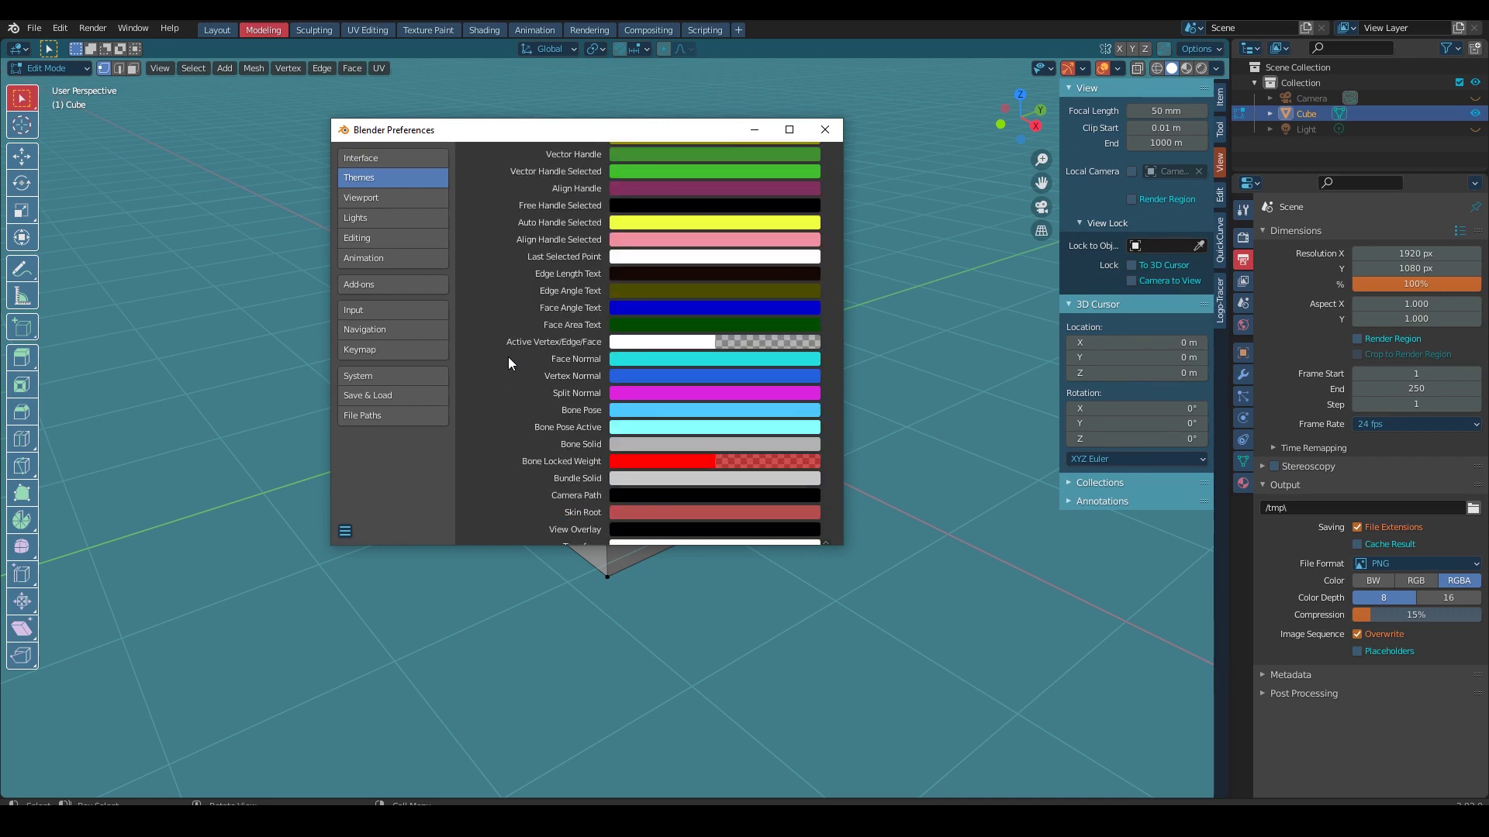
scroll(509, 357, up, 5)
scroll(500, 263, up, 5)
scroll(500, 267, up, 5)
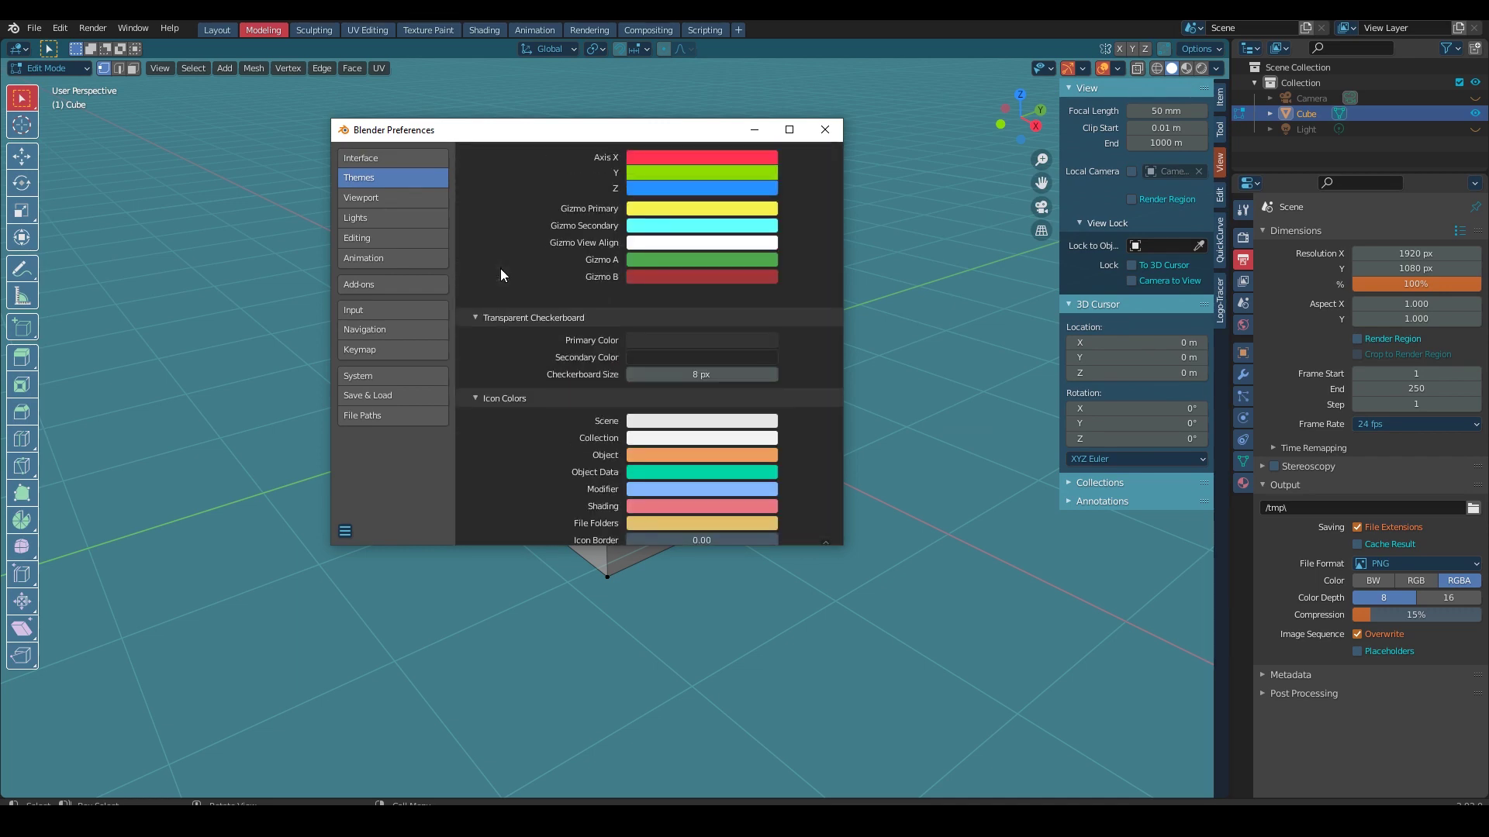
scroll(500, 268, up, 5)
click(637, 419)
scroll(527, 341, up, 4)
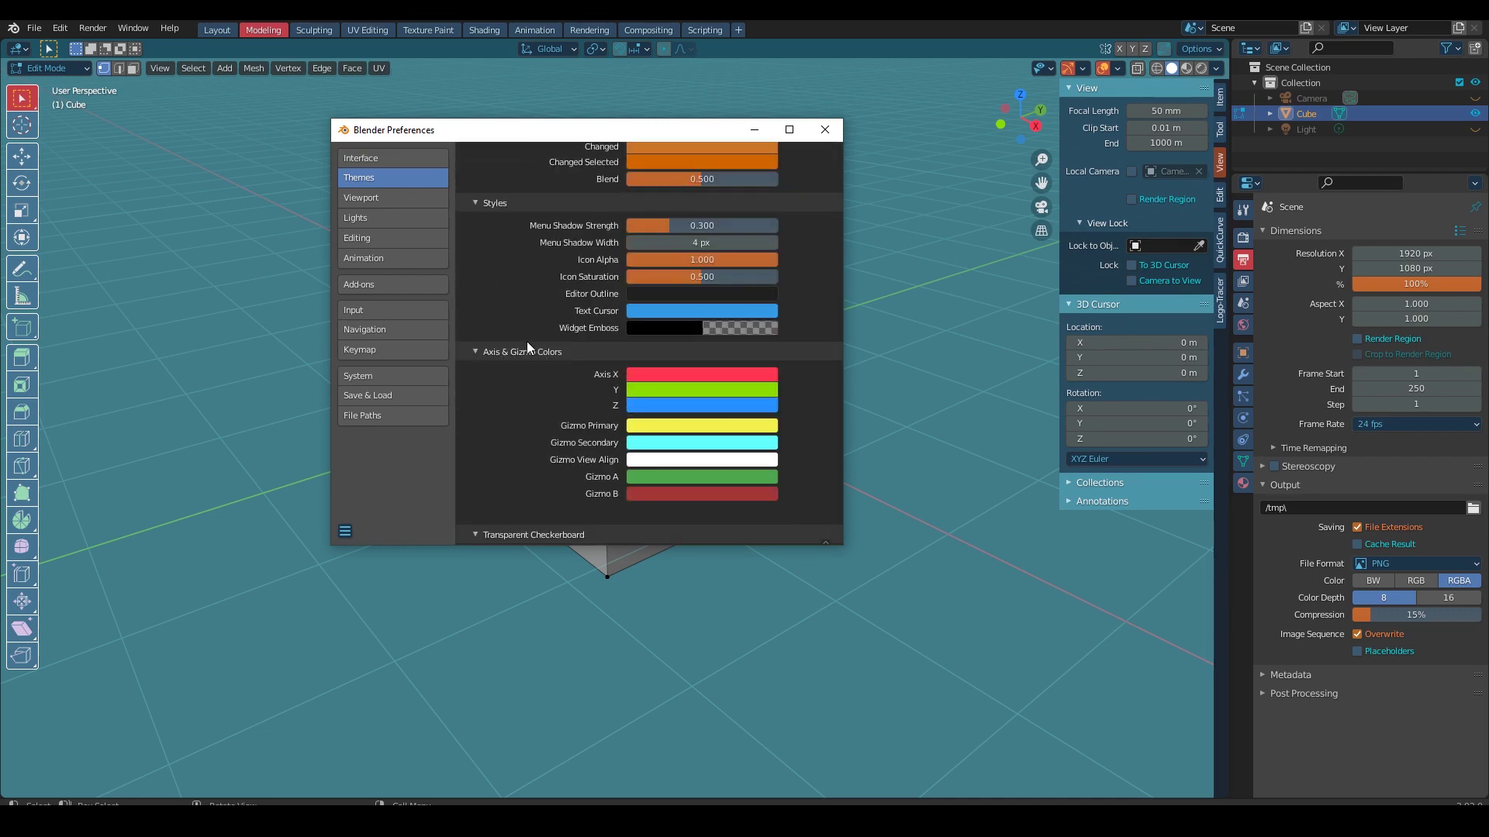
scroll(506, 345, up, 4)
scroll(524, 408, up, 5)
scroll(472, 281, up, 2)
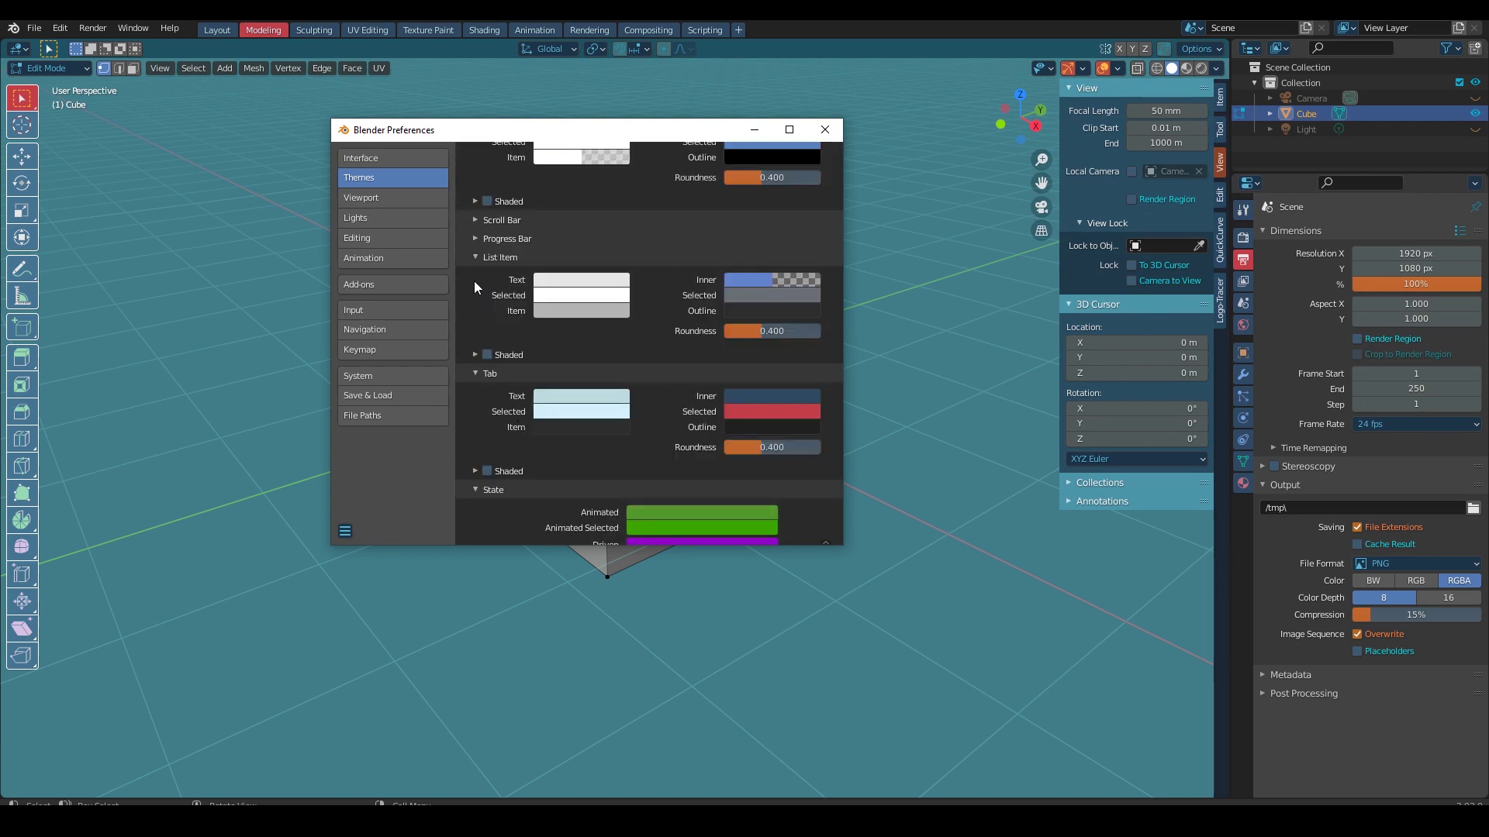
scroll(573, 427, up, 2)
scroll(542, 418, up, 3)
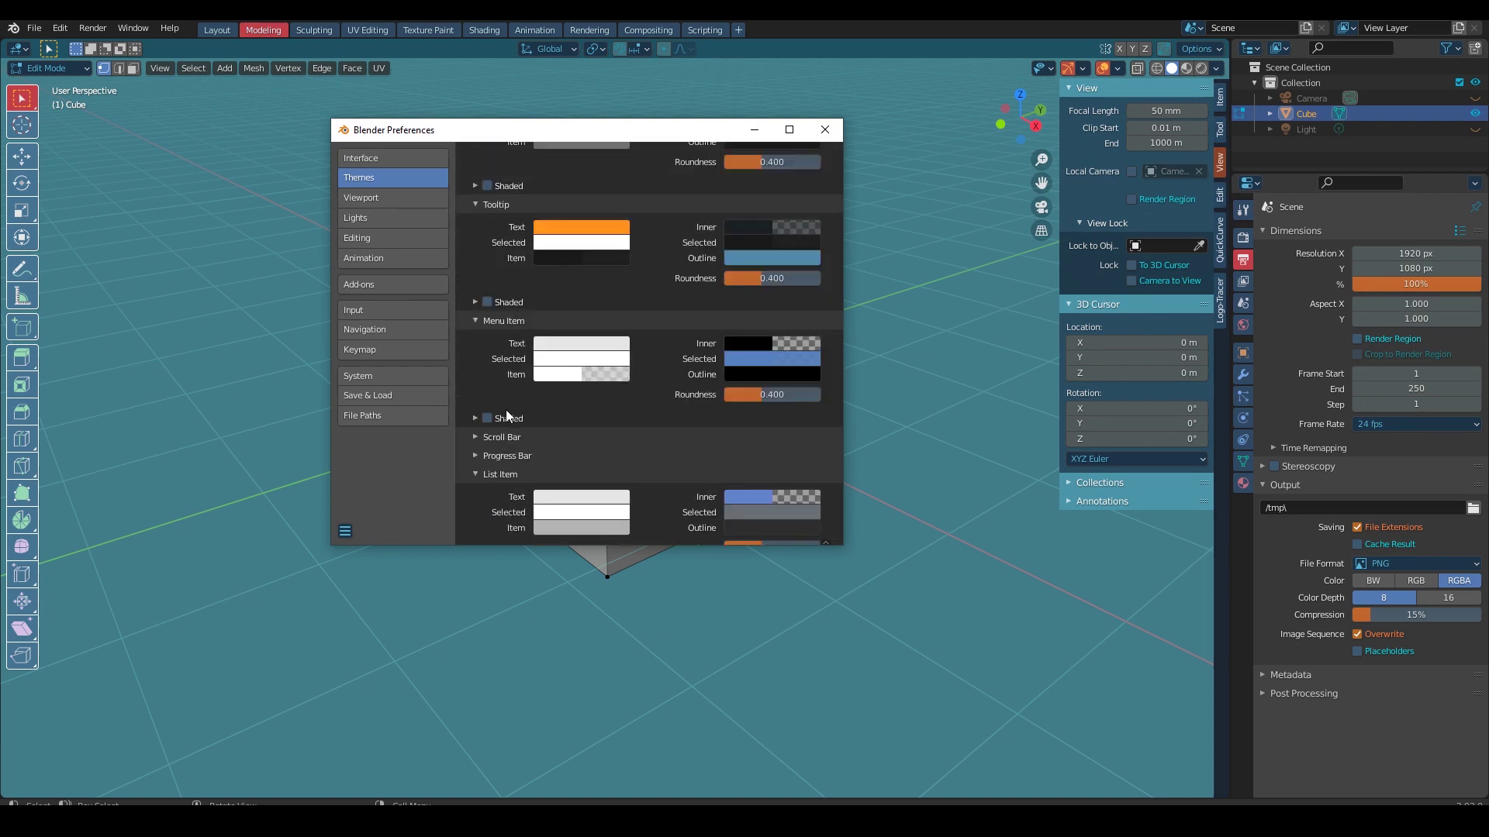
scroll(506, 410, up, 3)
scroll(495, 403, up, 1)
scroll(494, 403, up, 3)
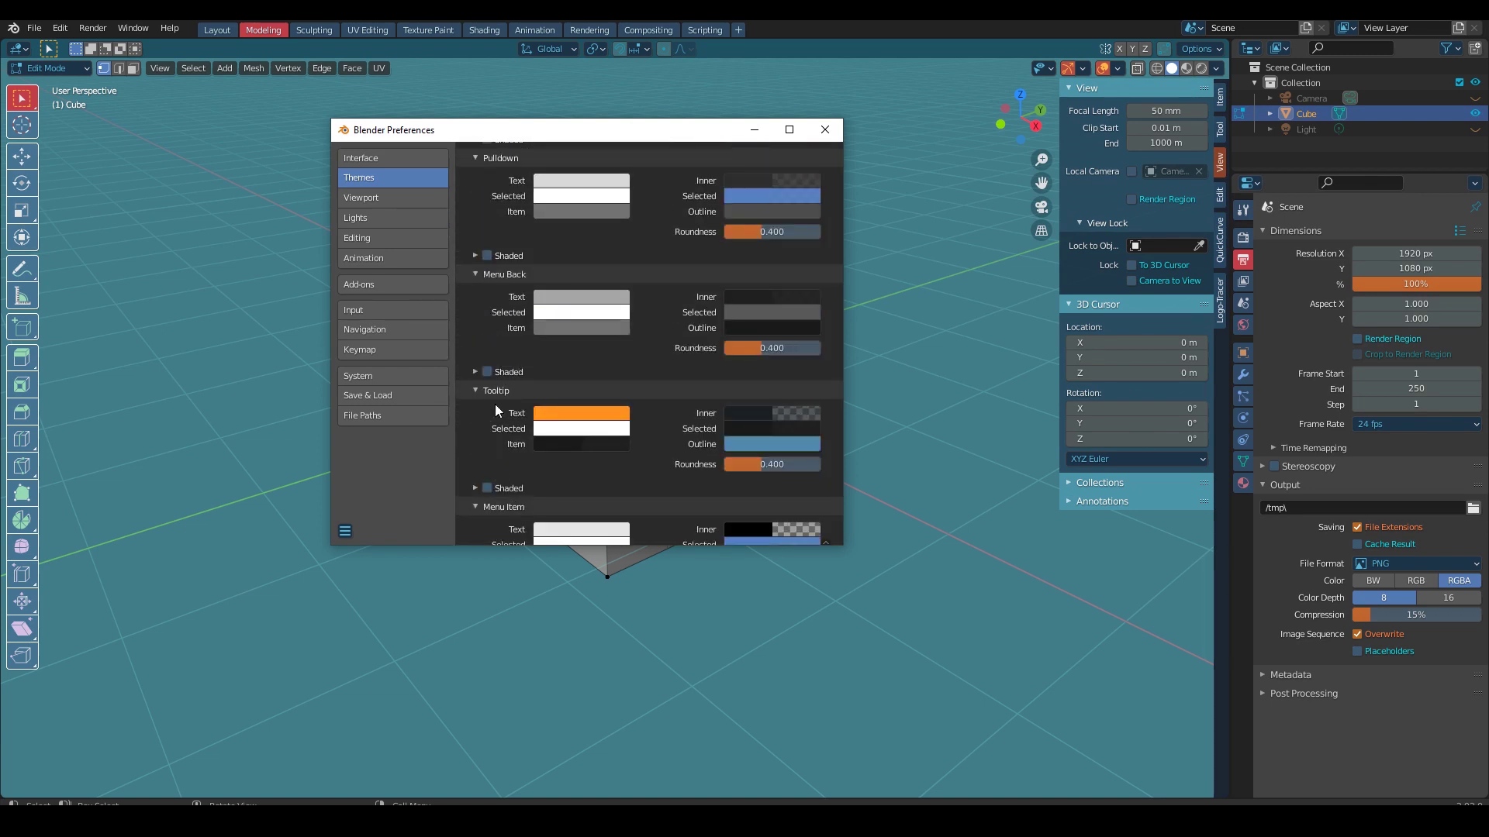
scroll(494, 403, up, 5)
scroll(494, 403, up, 6)
scroll(495, 403, up, 5)
scroll(495, 404, up, 4)
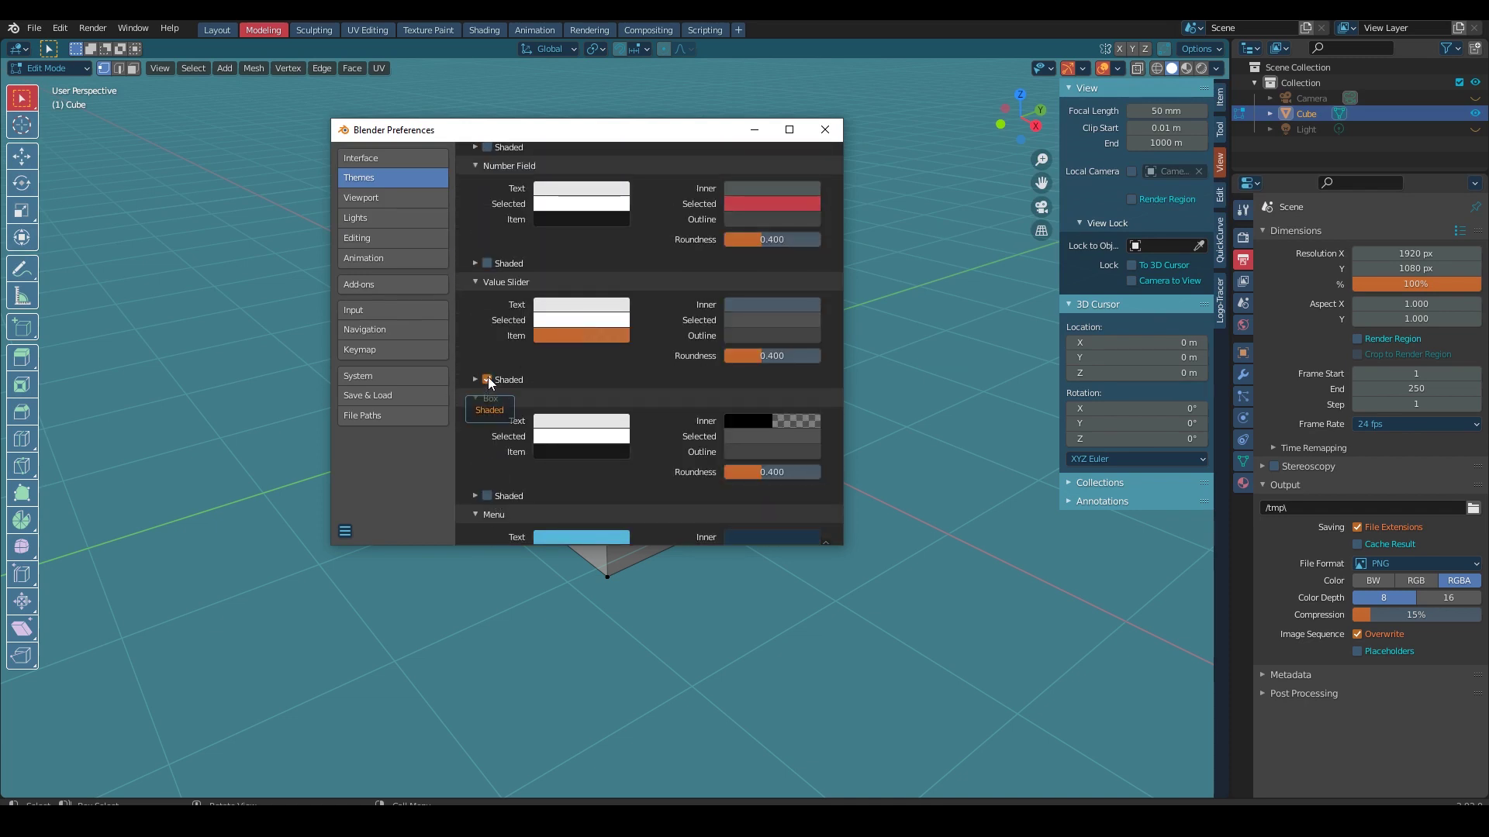
scroll(489, 379, up, 3)
scroll(489, 378, up, 3)
scroll(484, 356, up, 2)
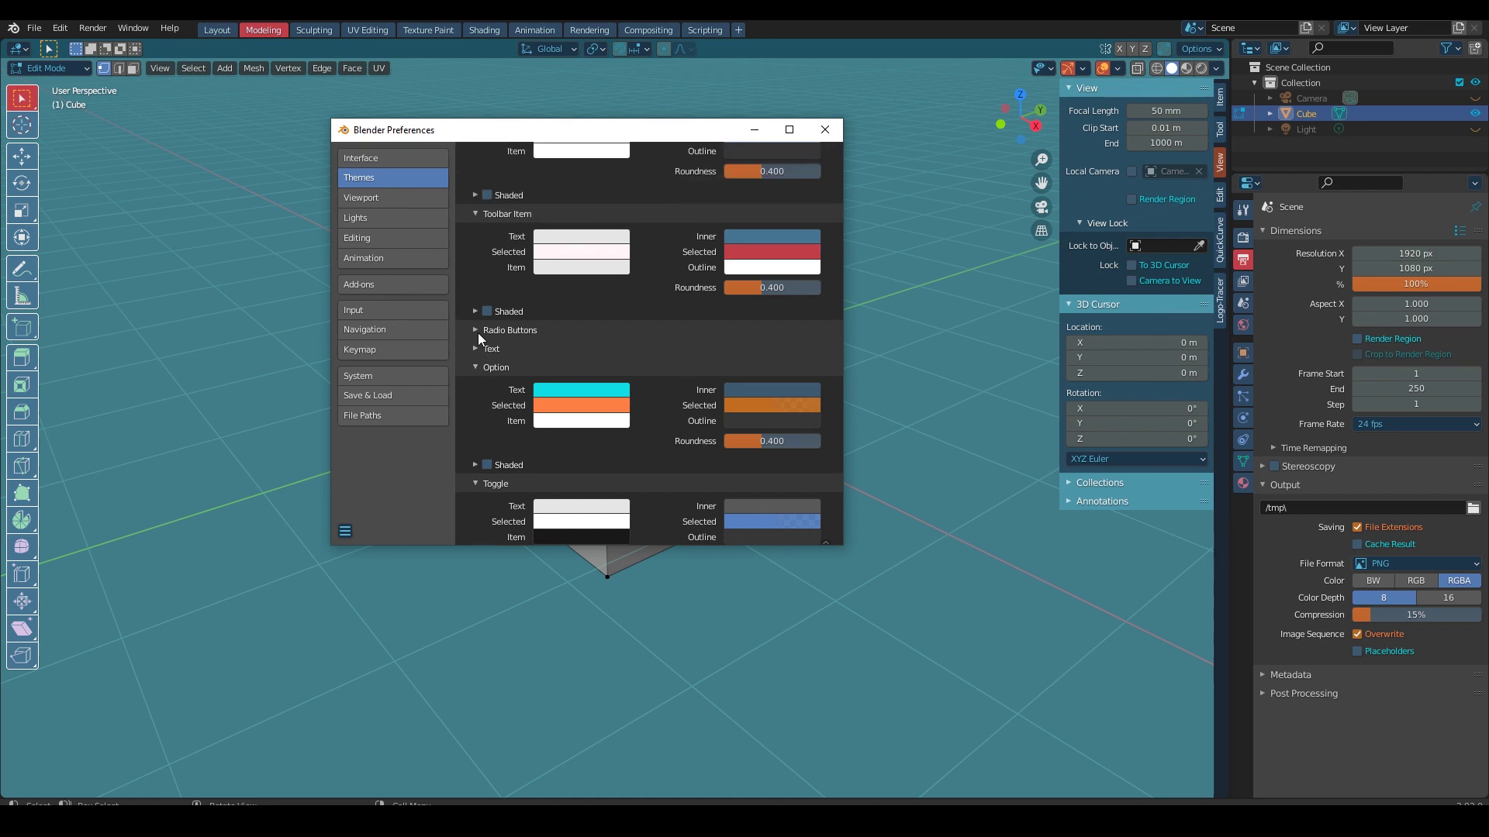
click(474, 347)
scroll(489, 346, up, 5)
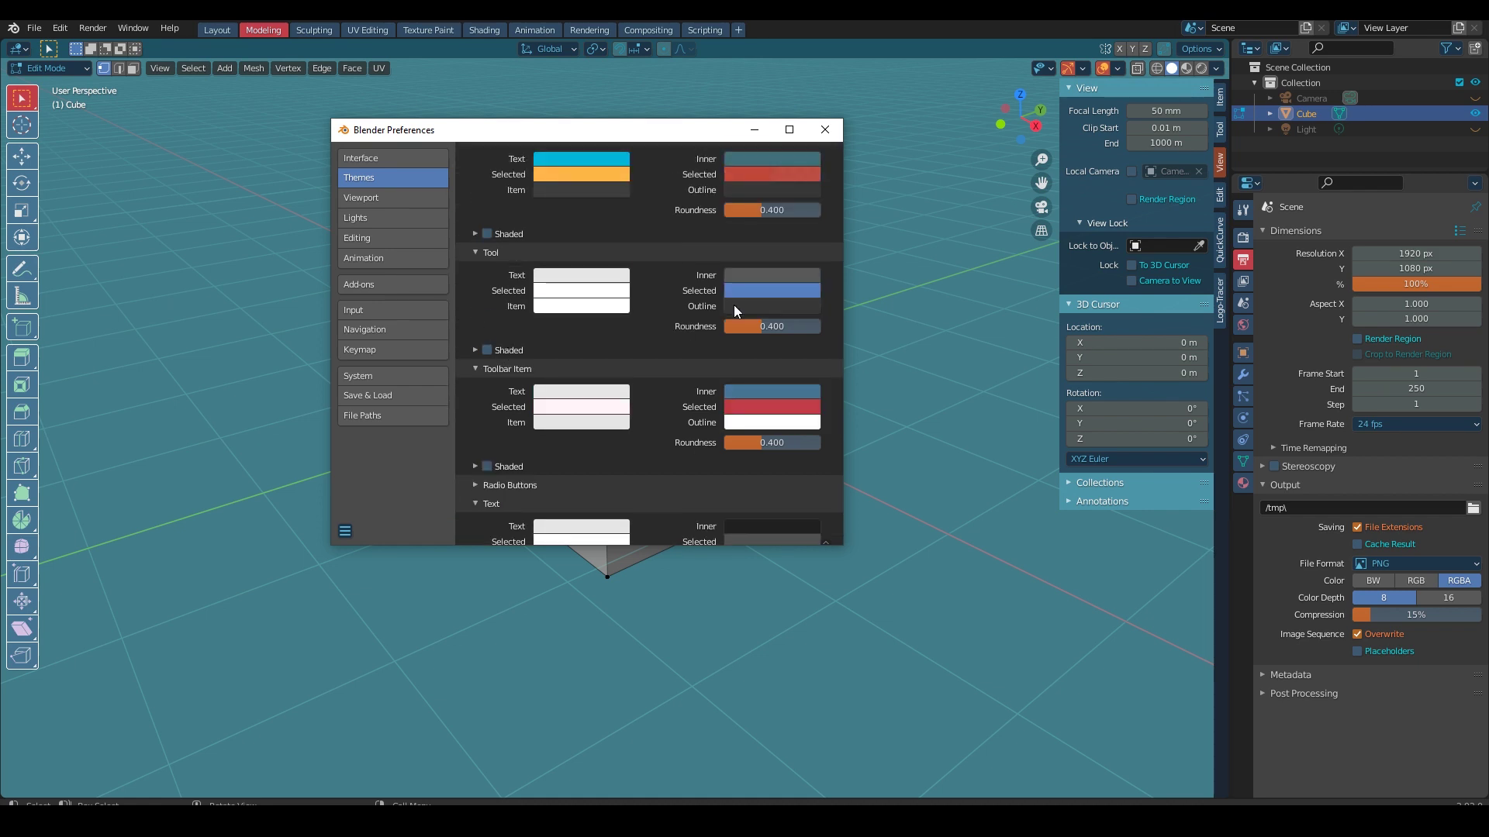
Step: Set the Tool widget's Inner colour to dark blue
click(765, 276)
click(746, 337)
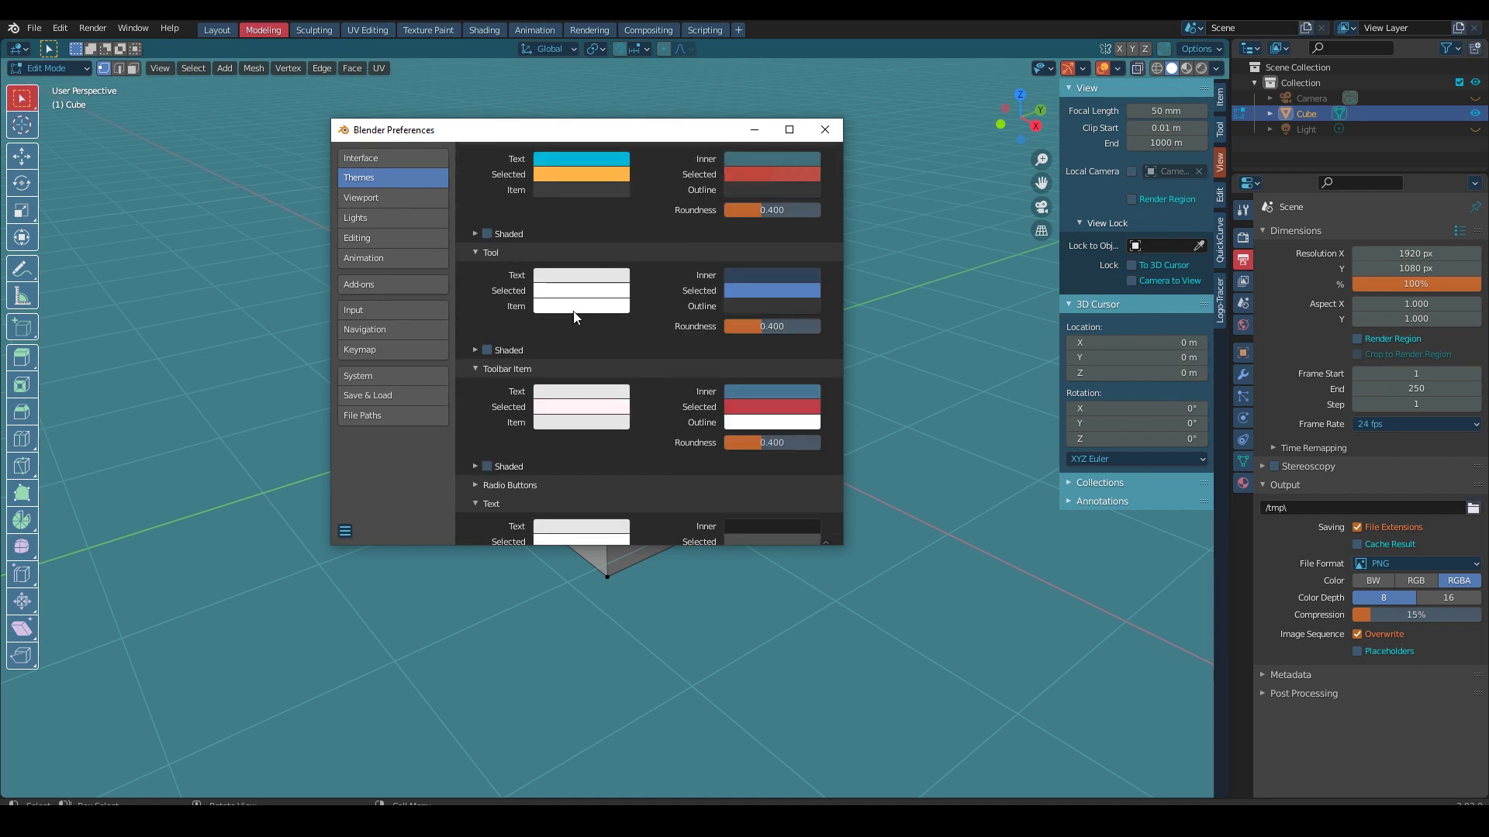
scroll(484, 356, up, 2)
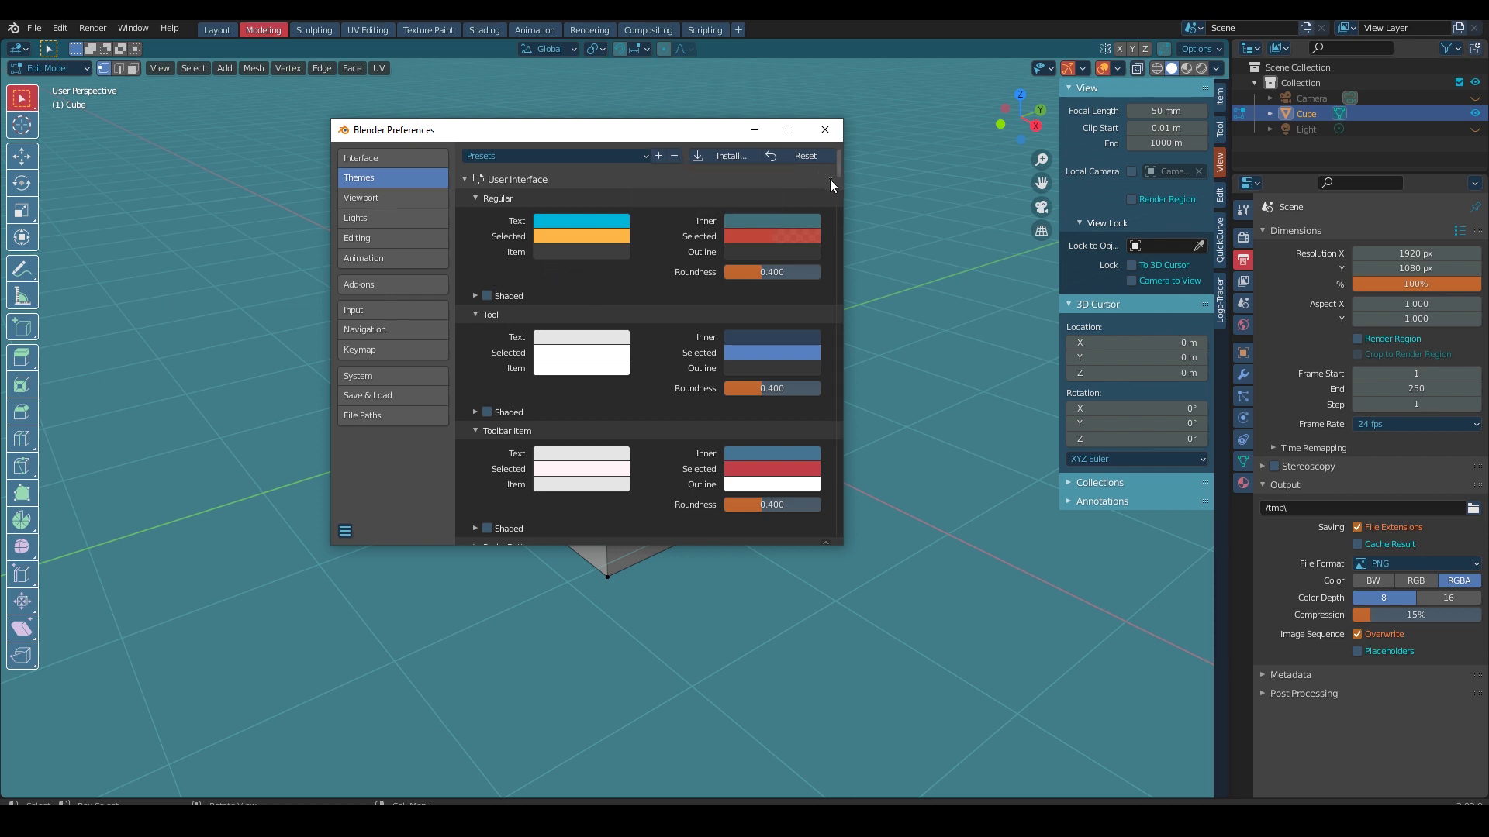
scroll(499, 338, down, 5)
scroll(499, 338, down, 5)
scroll(537, 355, down, 5)
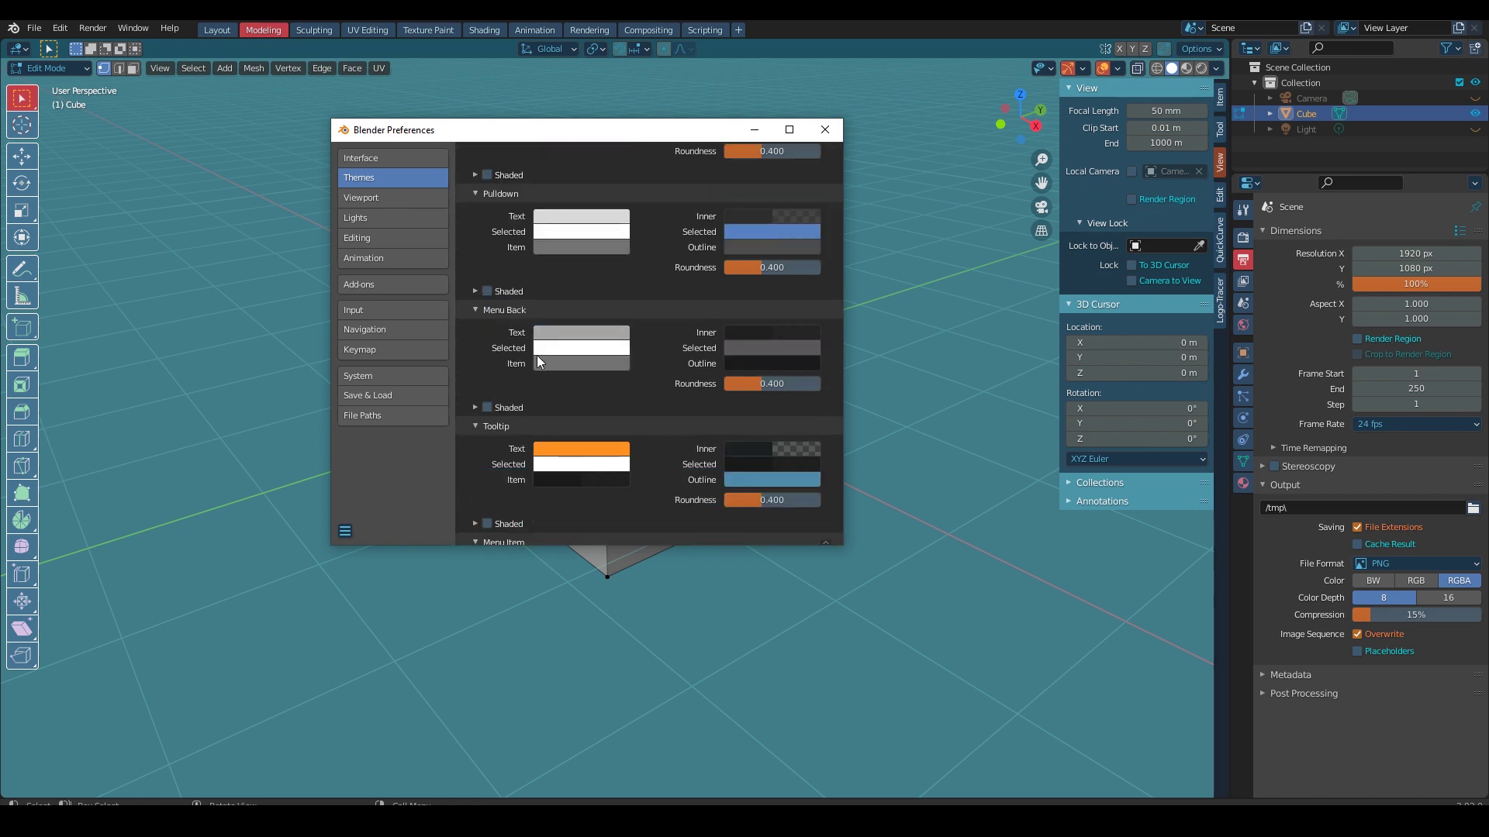
scroll(528, 348, down, 5)
scroll(534, 370, down, 5)
scroll(518, 402, down, 5)
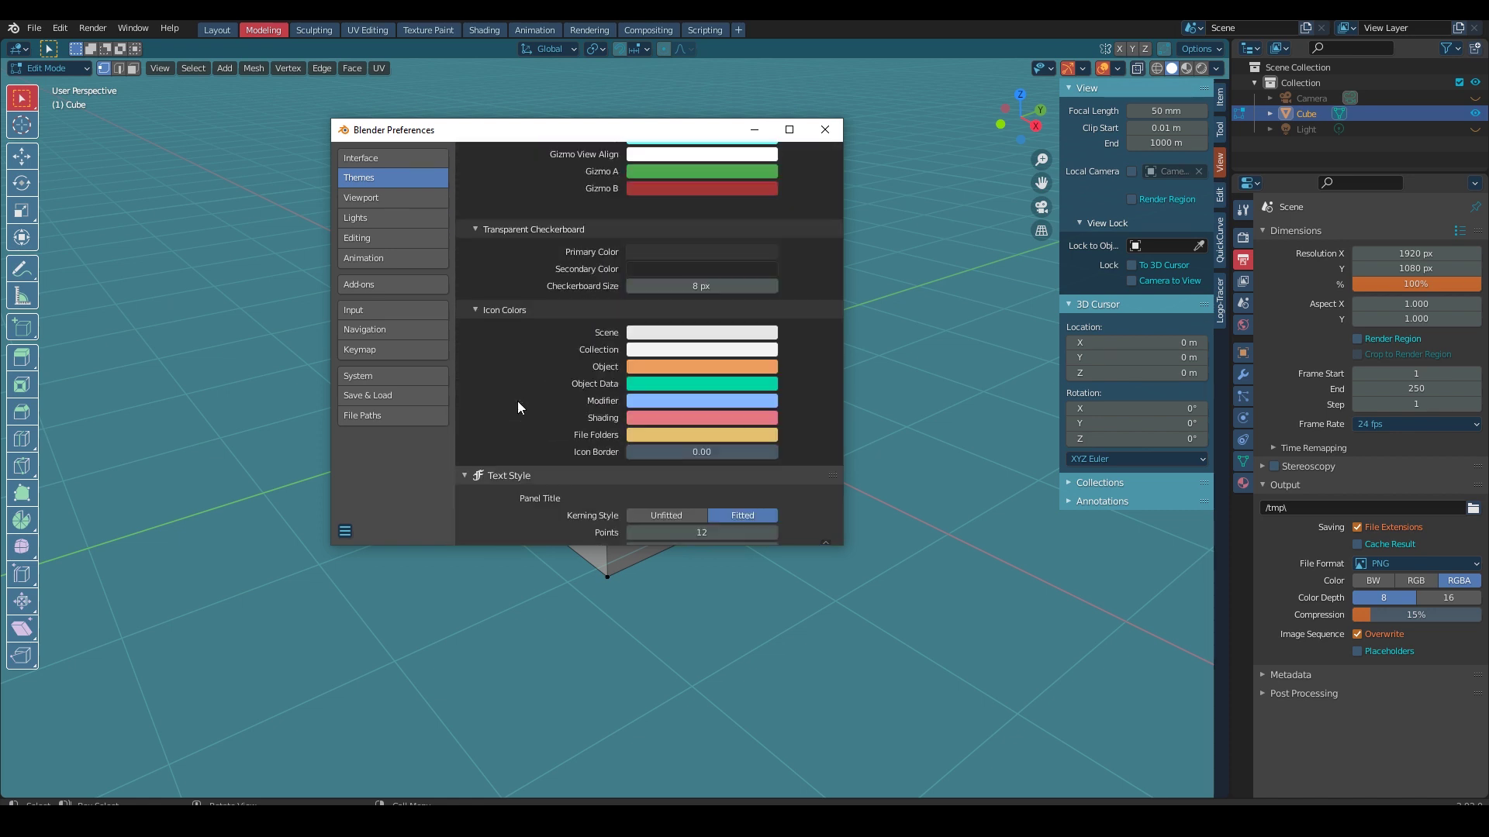
scroll(518, 402, down, 3)
scroll(520, 372, down, 3)
scroll(505, 374, down, 3)
scroll(487, 235, up, 5)
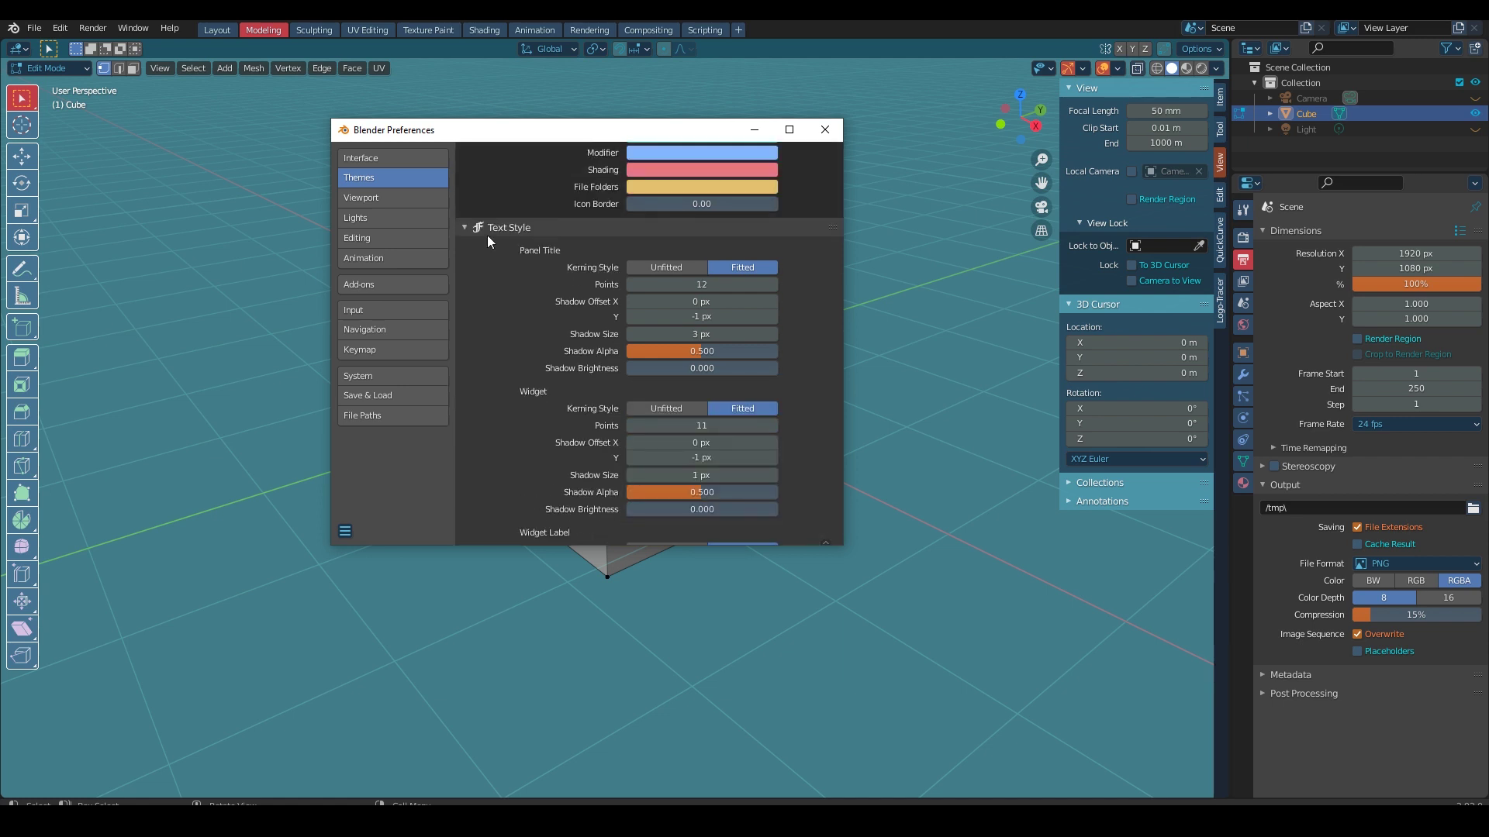
Step: Collapse Text Style and scroll down to the editor sections, Graph Editor through Status Bar
click(487, 232)
scroll(483, 317, down, 3)
scroll(482, 316, down, 5)
scroll(482, 316, down, 5)
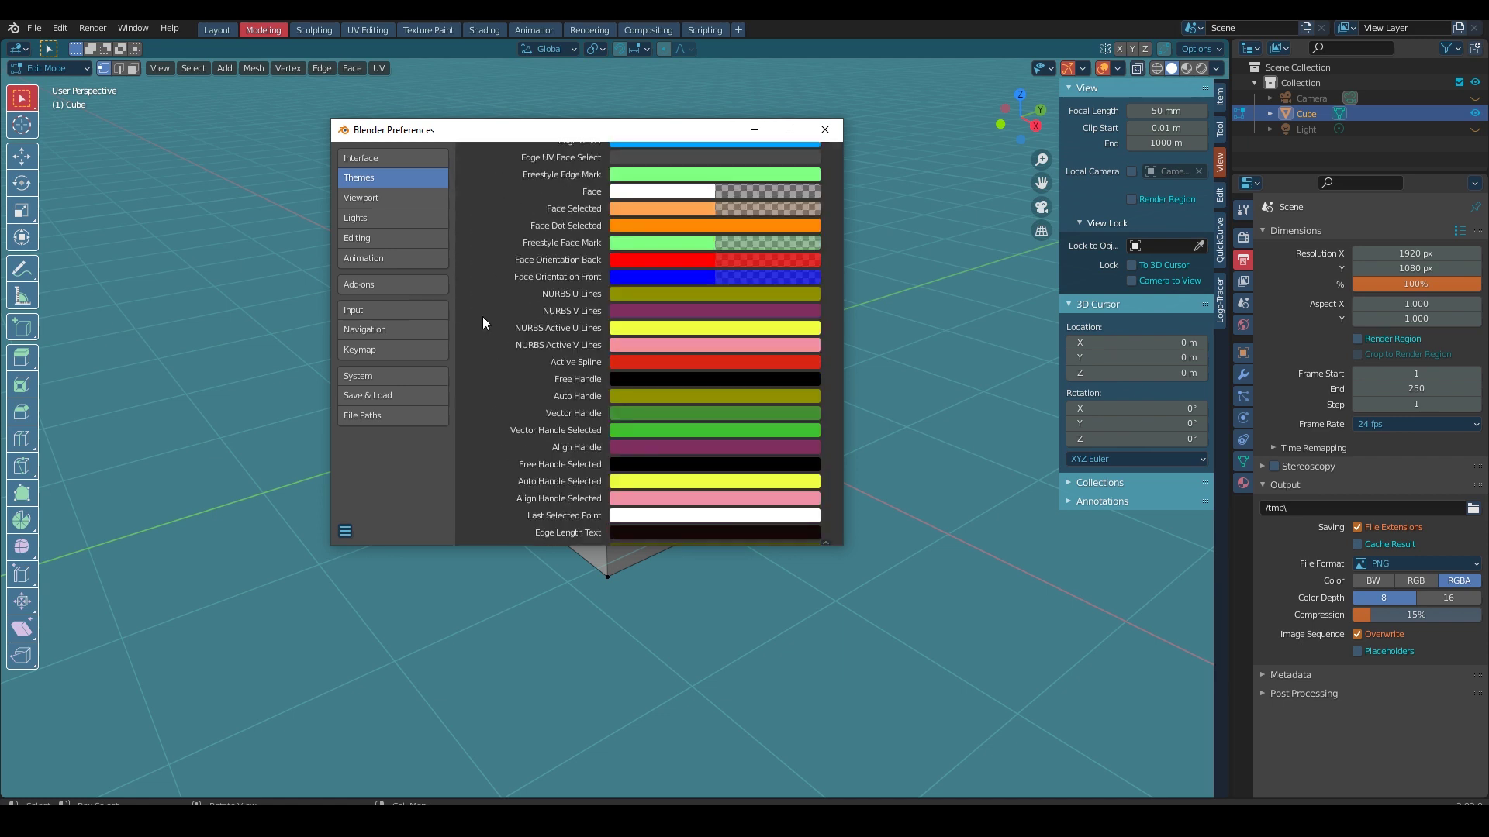
scroll(482, 316, down, 5)
scroll(482, 316, down, 5)
scroll(482, 316, down, 5)
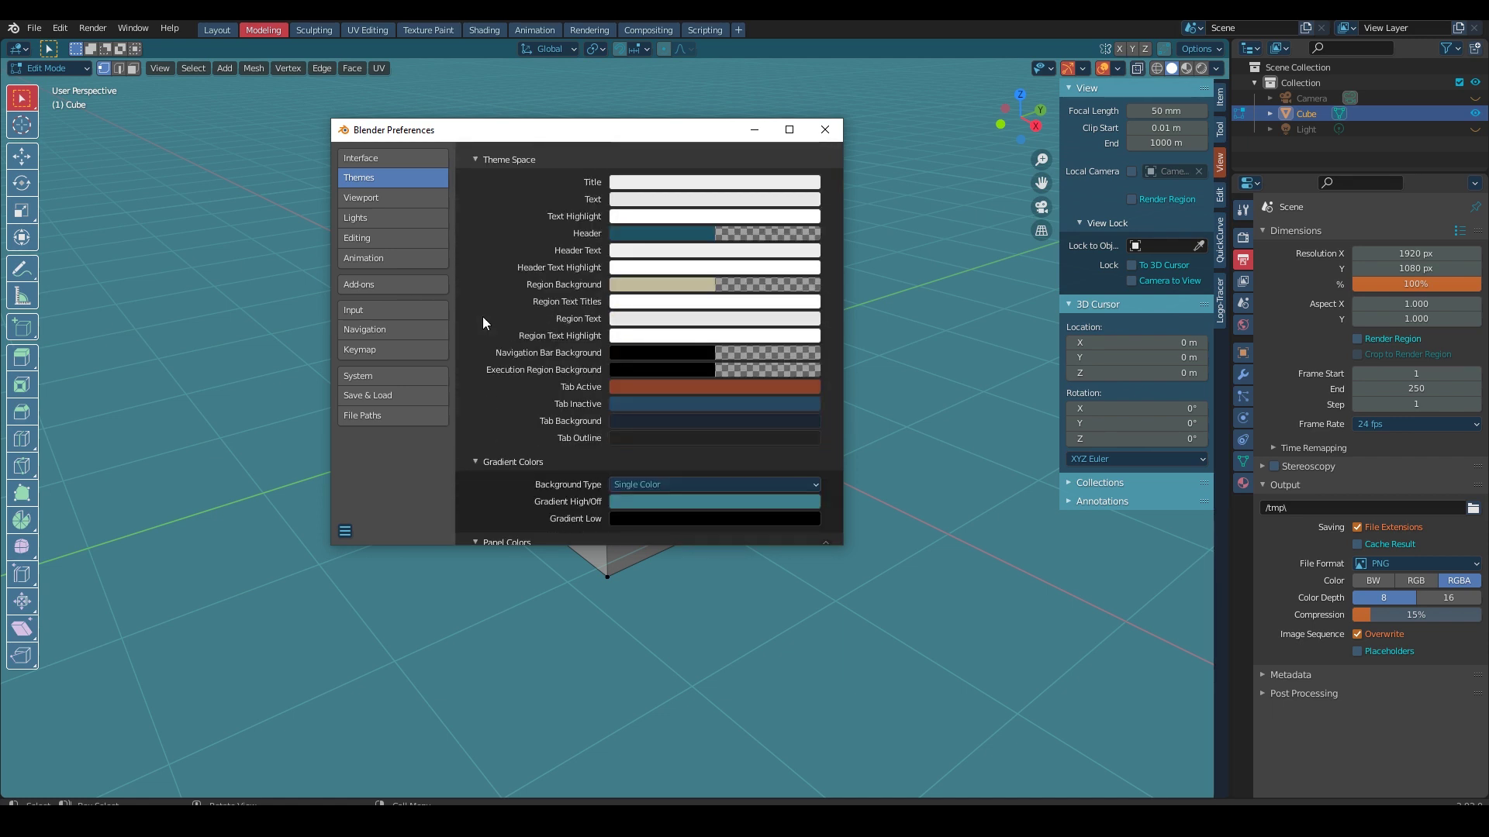
scroll(483, 316, down, 5)
scroll(483, 317, down, 2)
scroll(482, 316, down, 3)
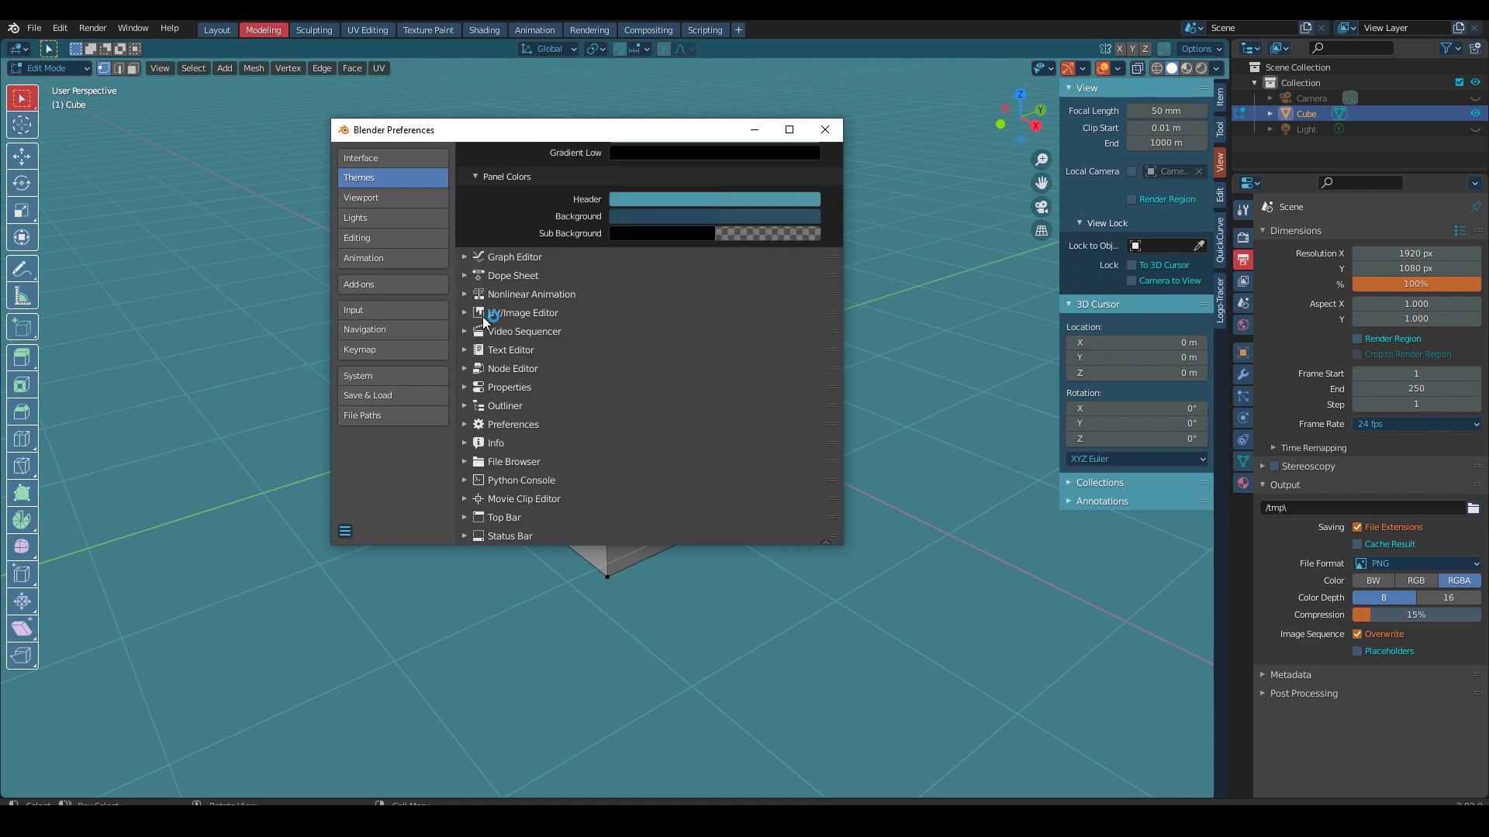
Step: Expand the Top Bar theme and inspect its background and Tab Active colours without changing them
click(476, 516)
scroll(488, 465, down, 6)
click(686, 323)
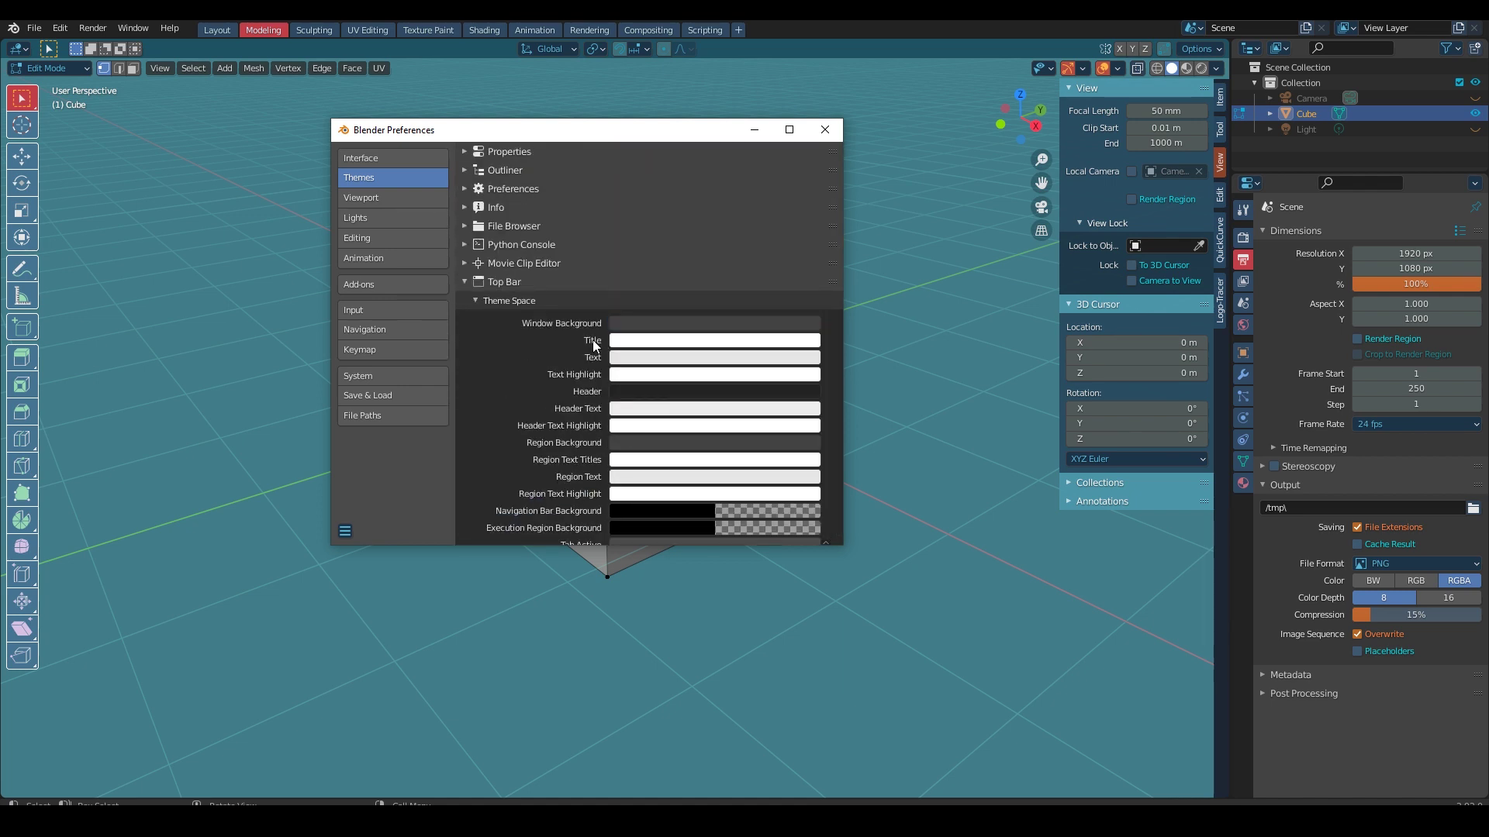
scroll(486, 347, down, 2)
scroll(669, 494, down, 1)
click(672, 442)
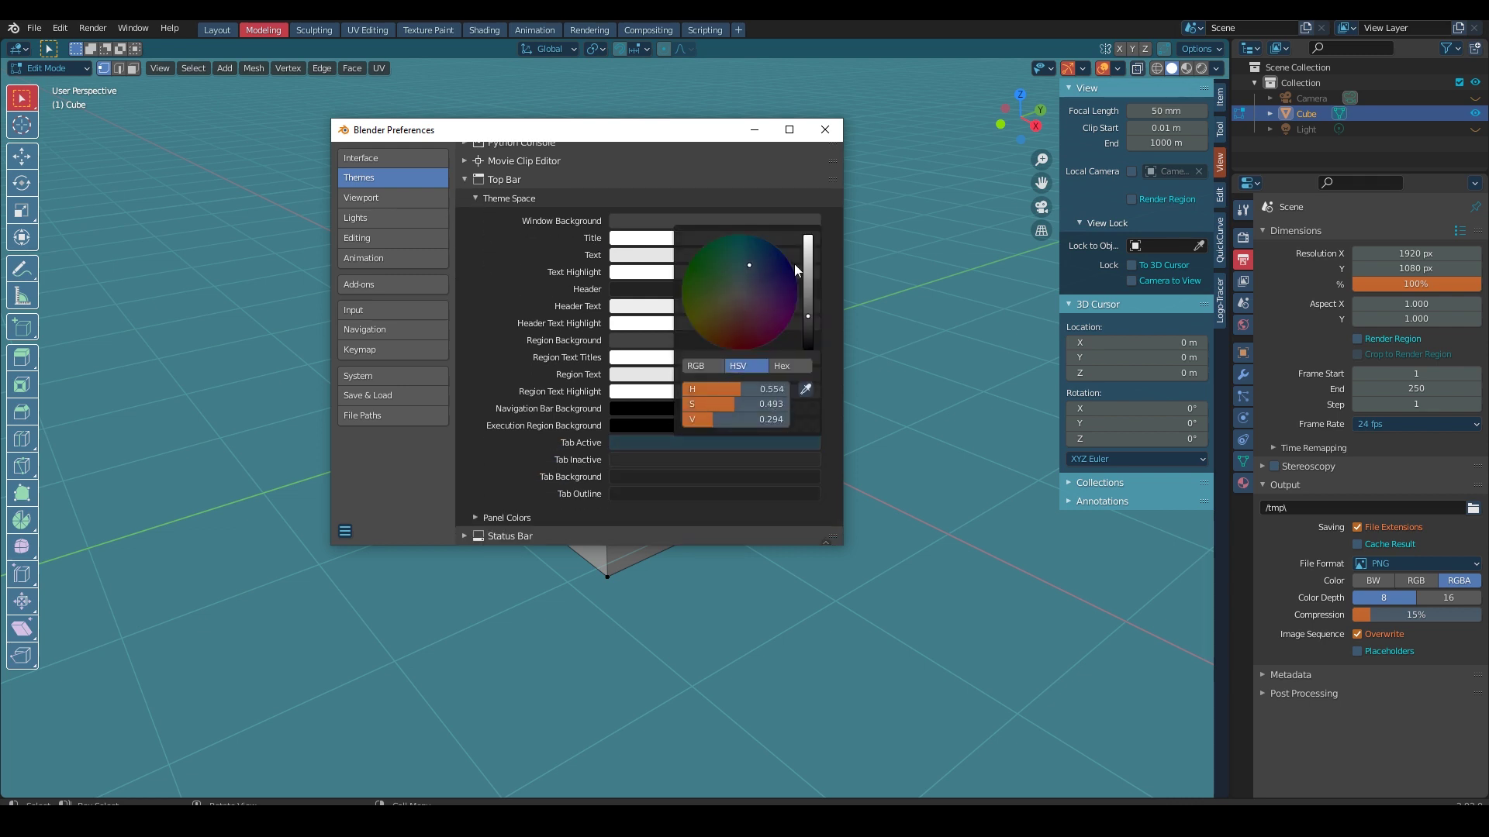
click(639, 443)
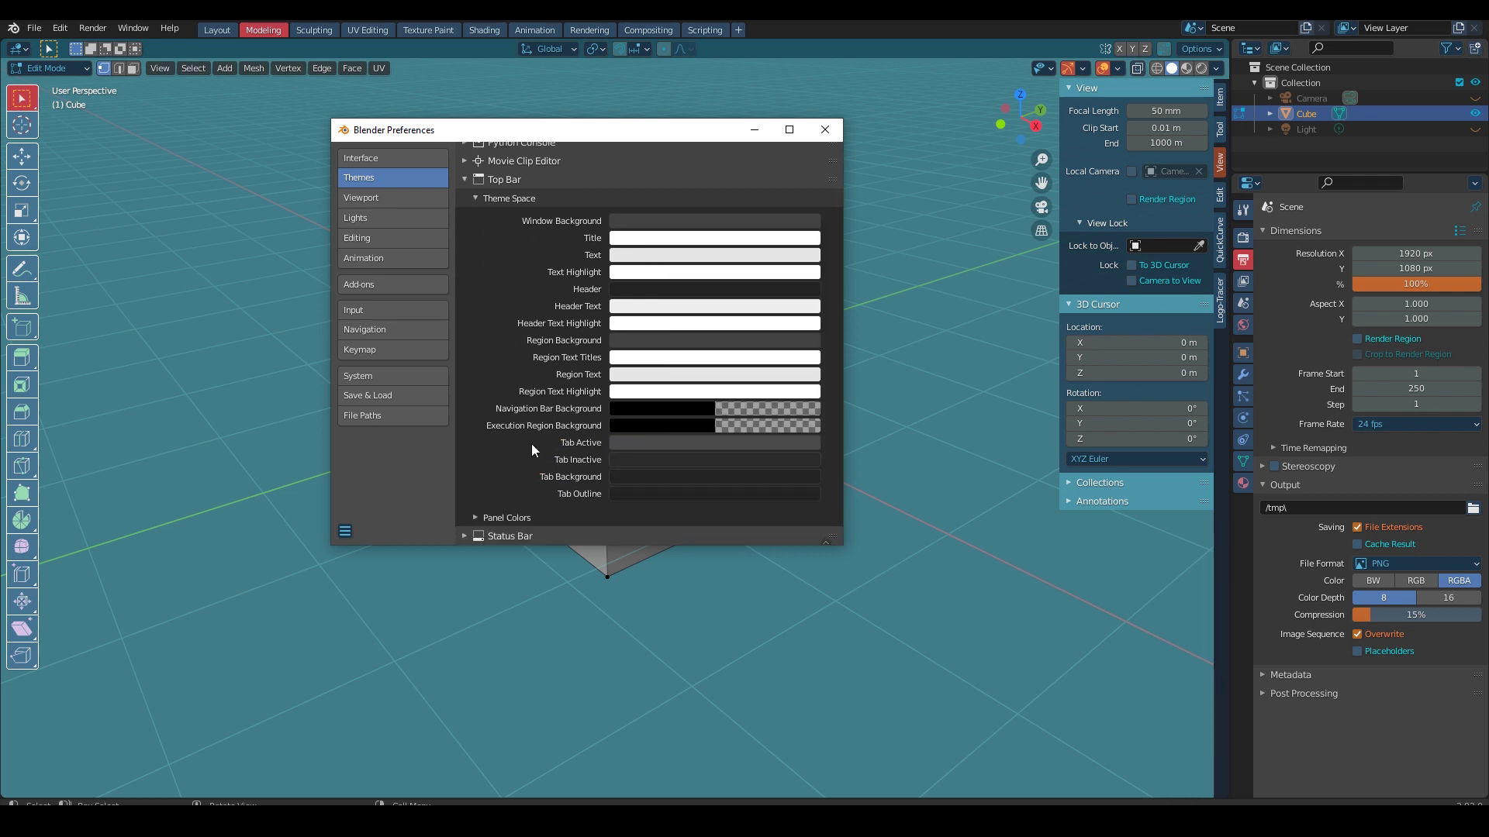
Step: Expand Top Bar Panel Colors, try a blue Header colour, then undo it
click(506, 518)
scroll(501, 365, down, 2)
click(645, 476)
key(ctrl+v)
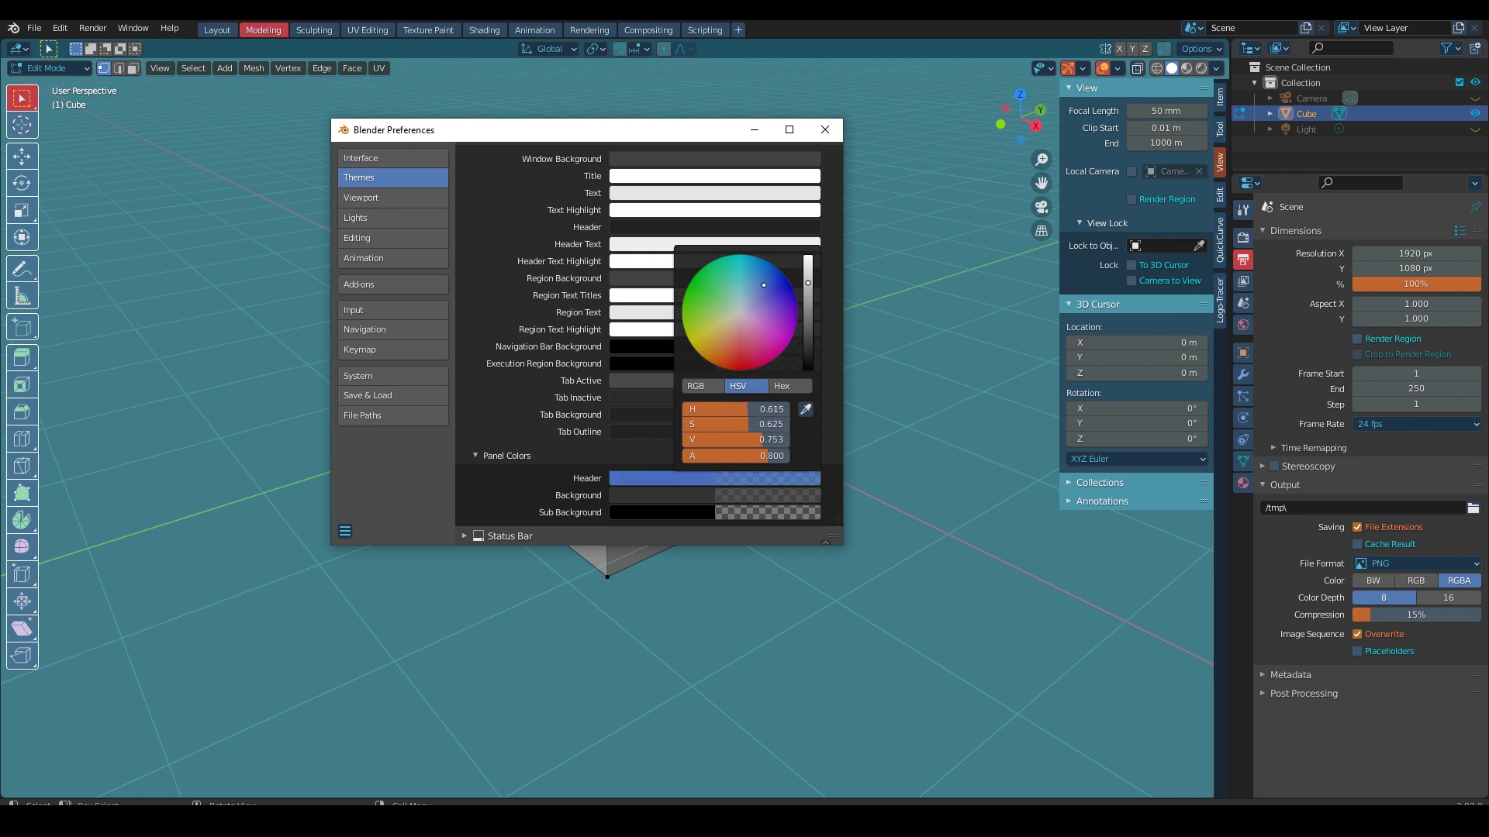
key(ctrl+z)
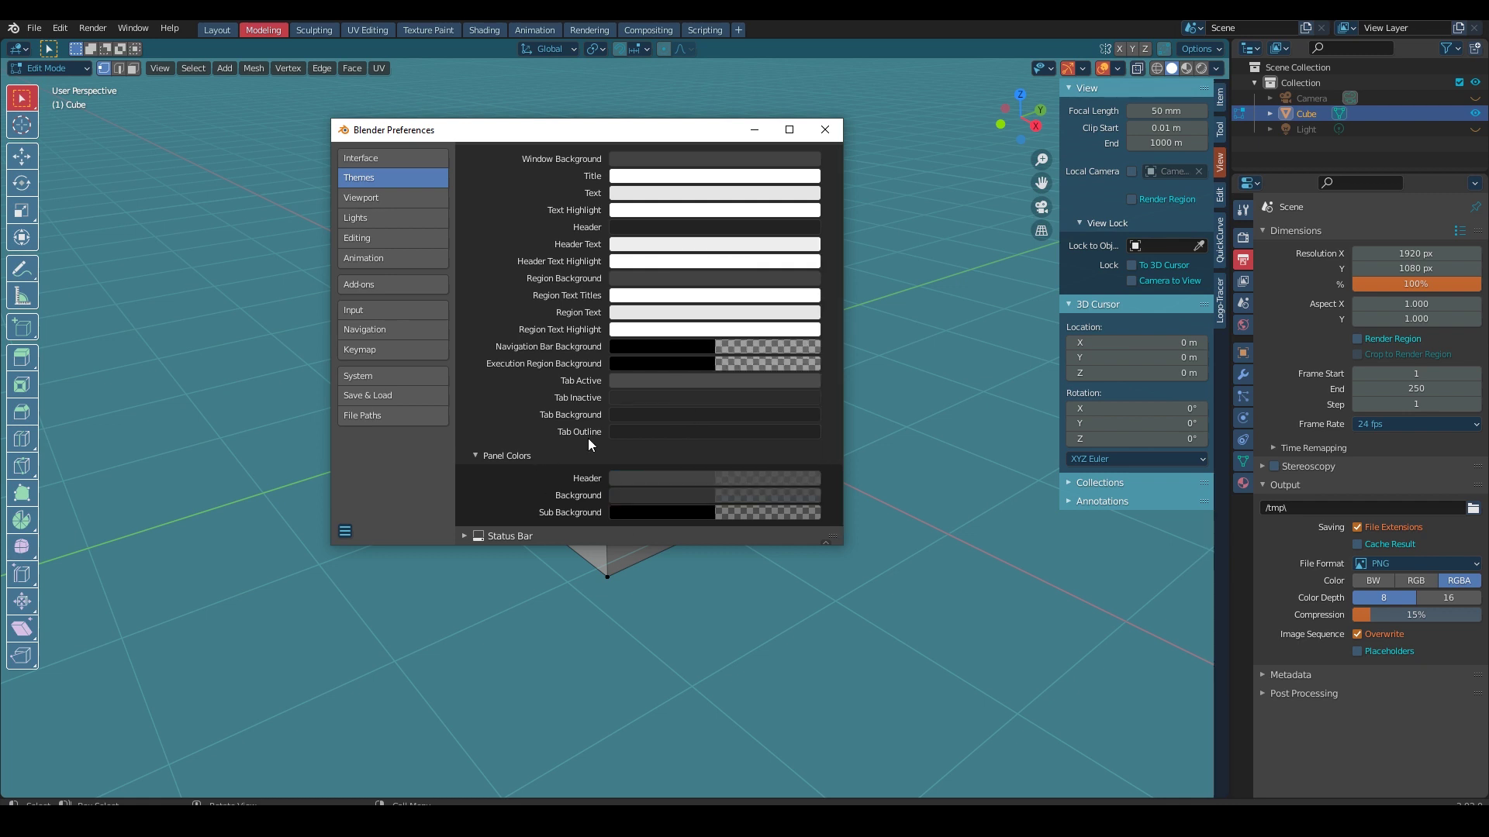
scroll(558, 388, up, 2)
scroll(498, 310, up, 5)
scroll(498, 341, up, 2)
Step: Expand the Preferences editor theme and make its Window Background teal, then dark blue
click(464, 341)
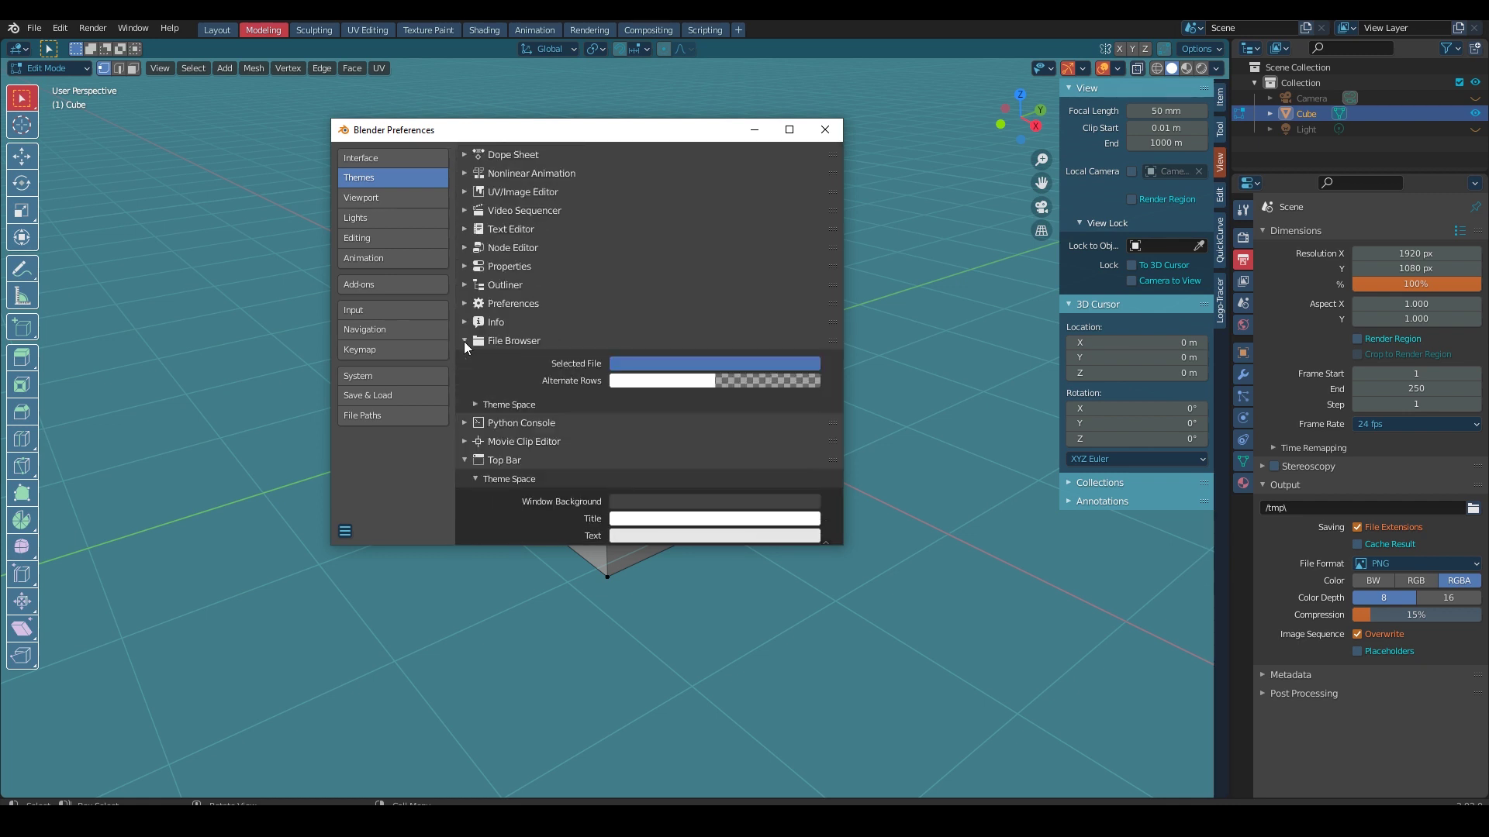
click(464, 303)
scroll(496, 333, down, 2)
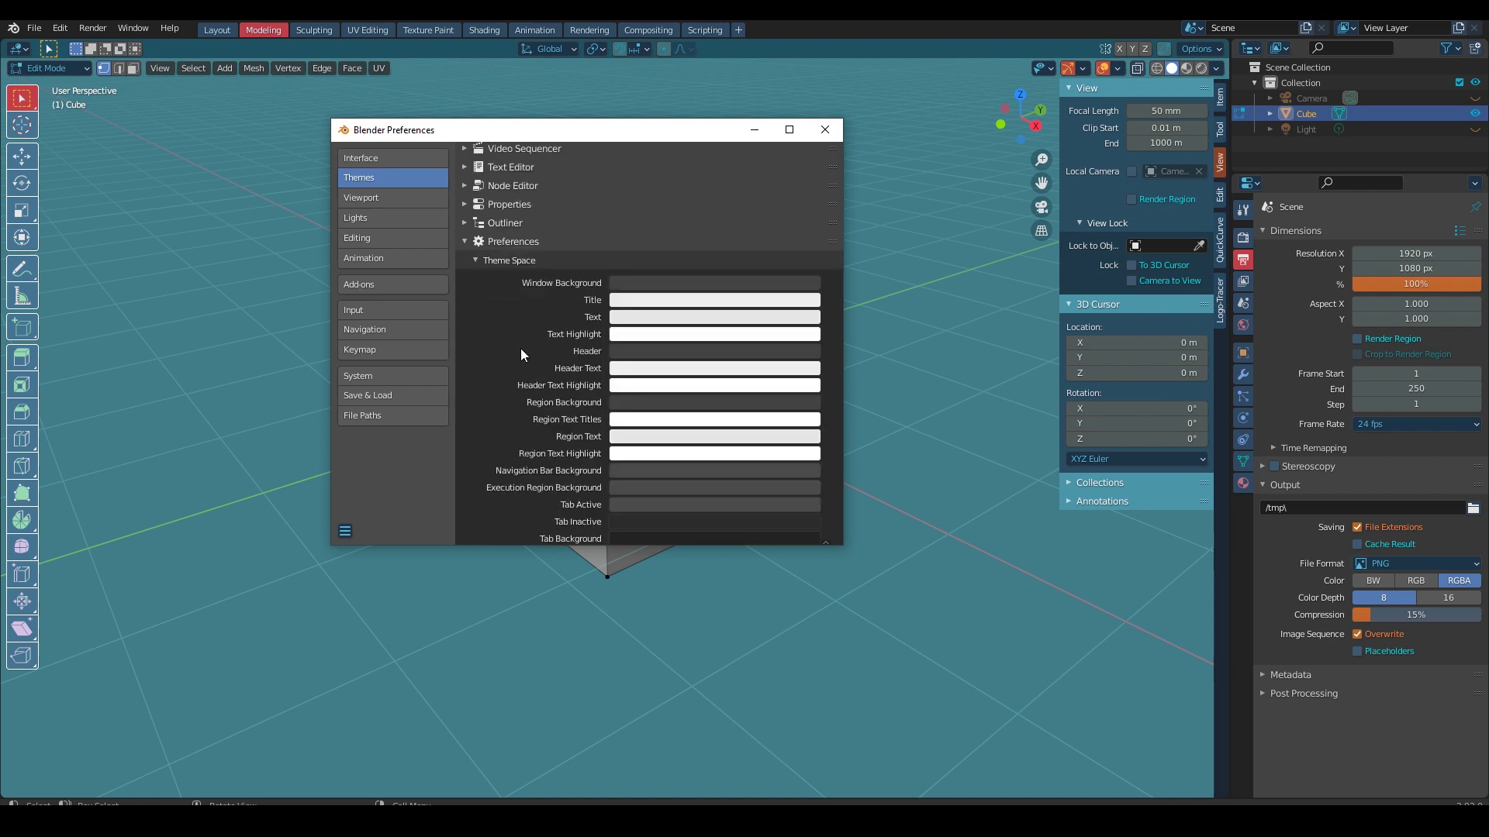
click(737, 351)
drag(746, 318, 739, 318)
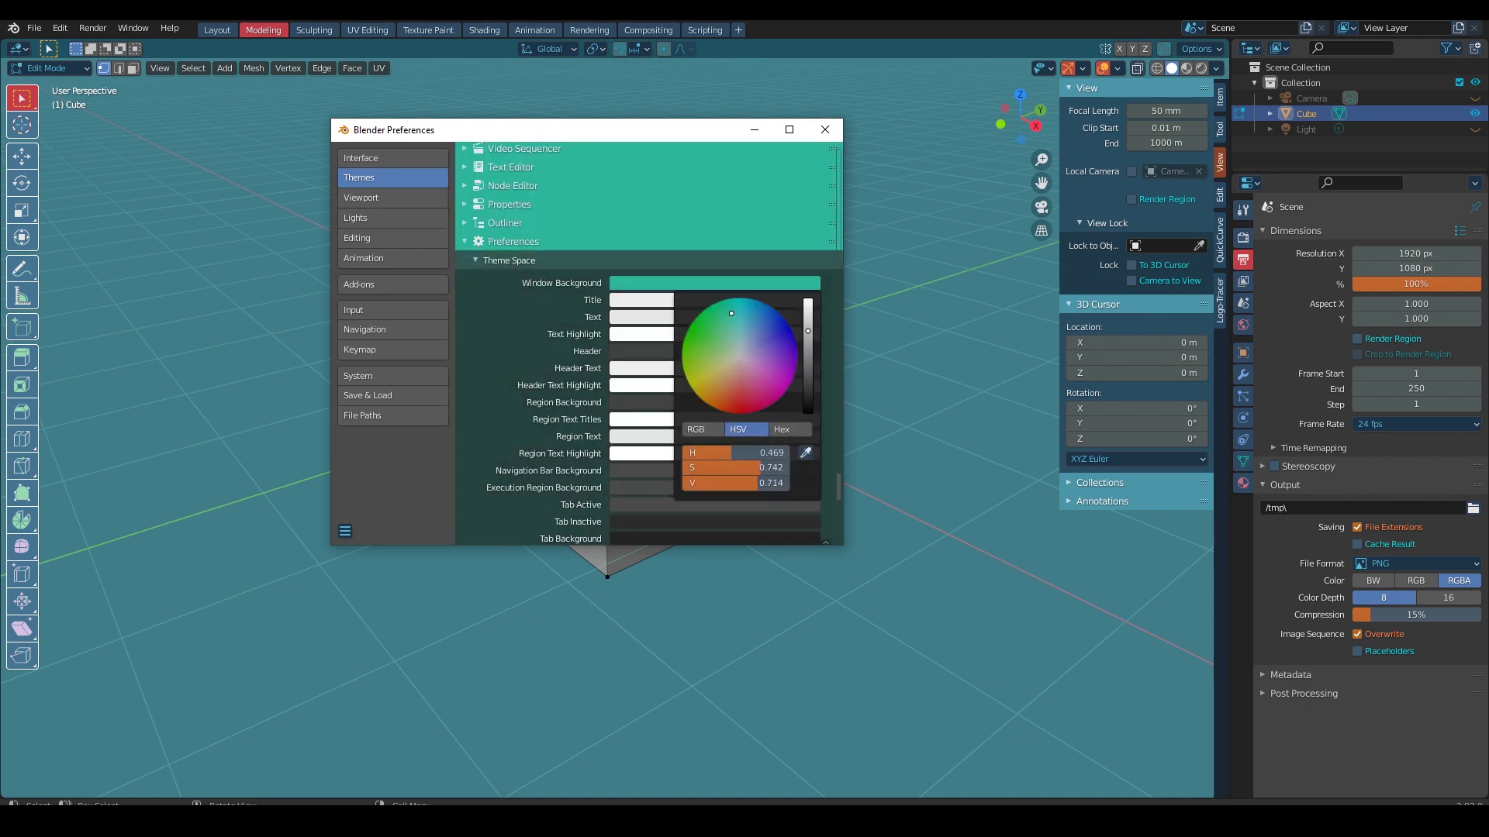
drag(807, 384, 807, 388)
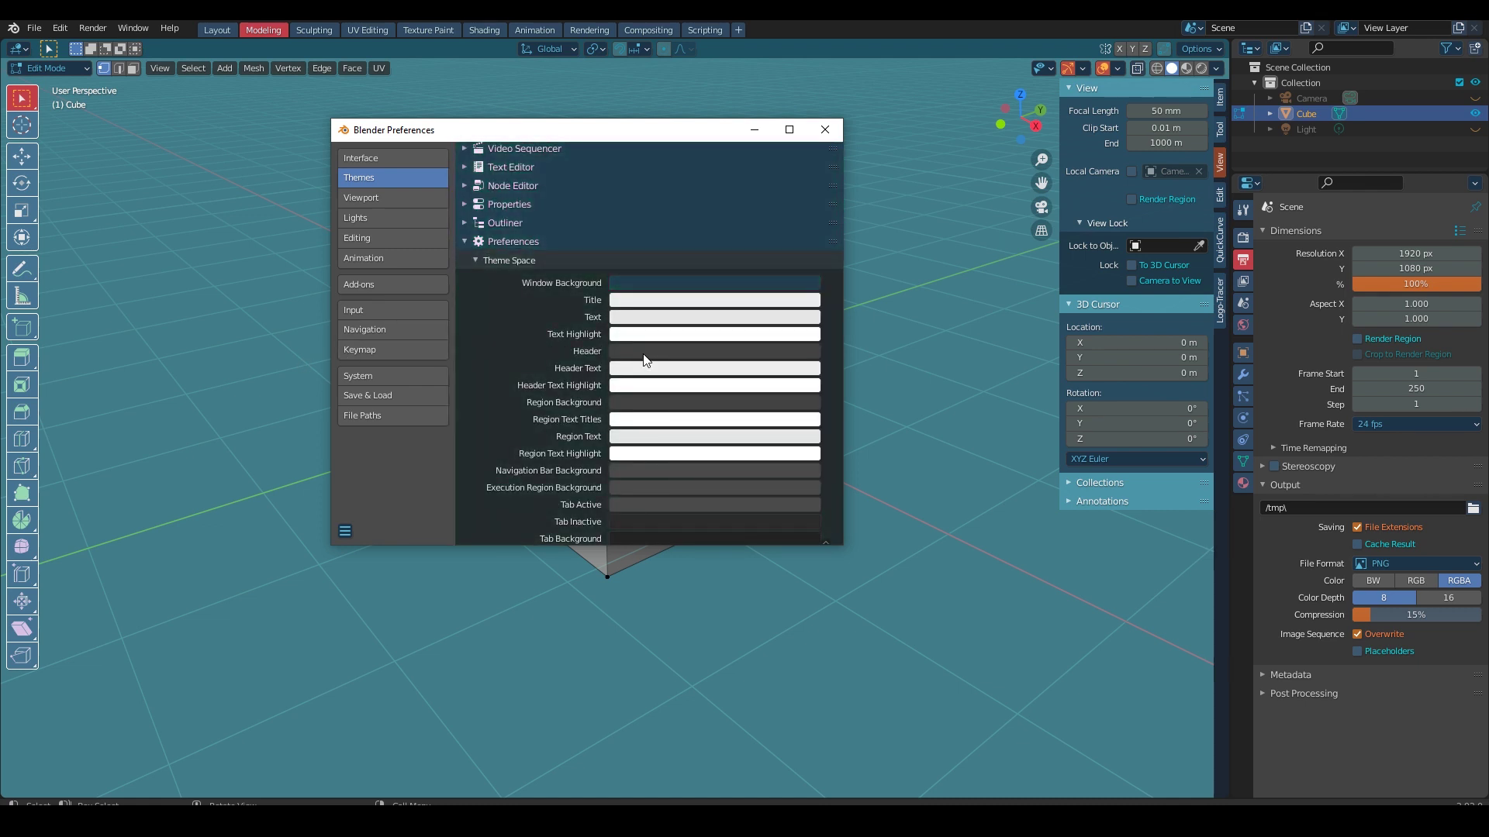
Step: Change the Preferences Header colour to light blue after cancelling a first blue try
click(643, 354)
drag(753, 198, 760, 197)
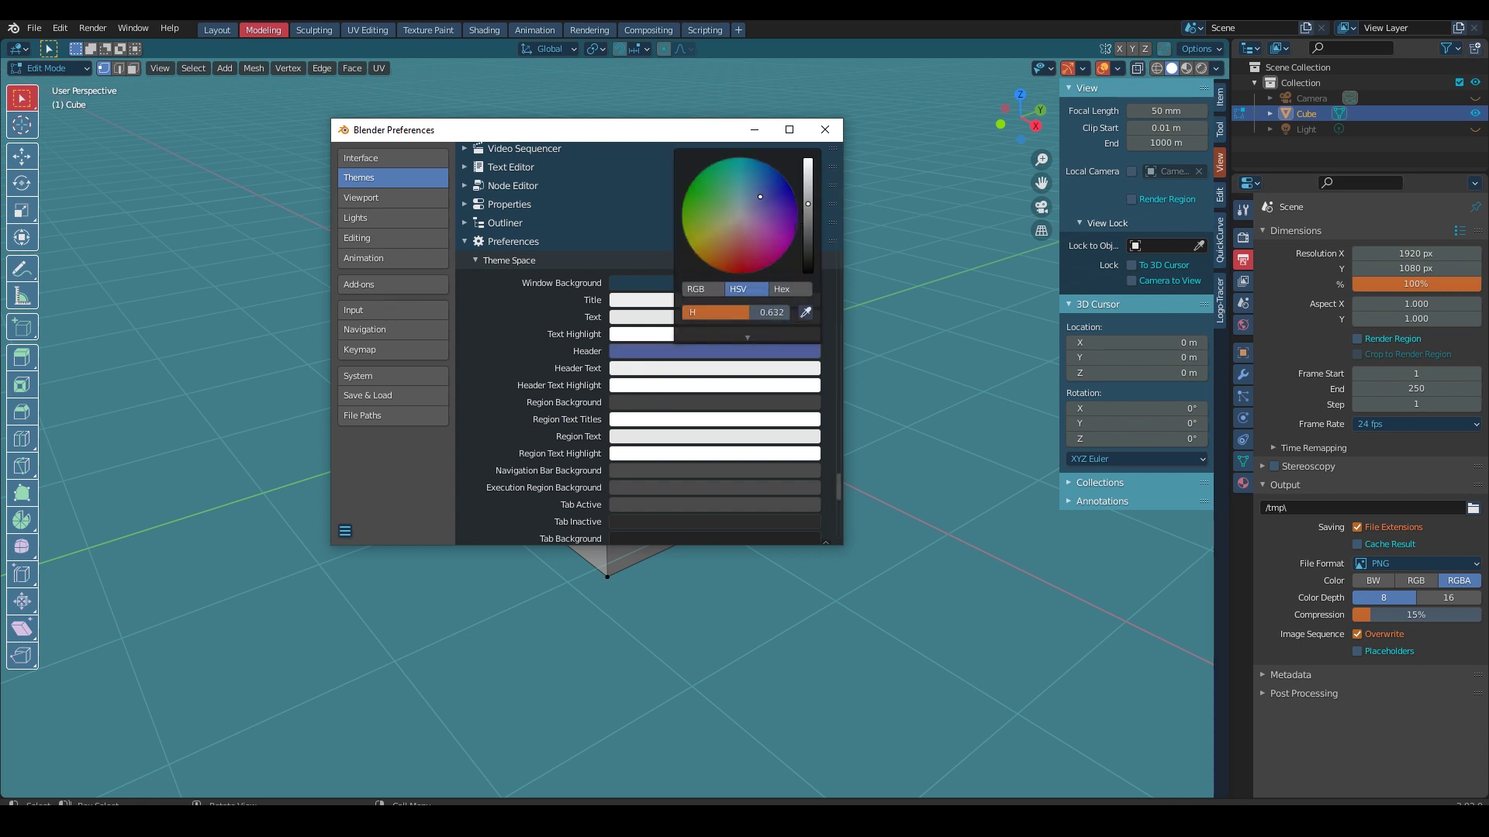
key(Escape)
click(653, 355)
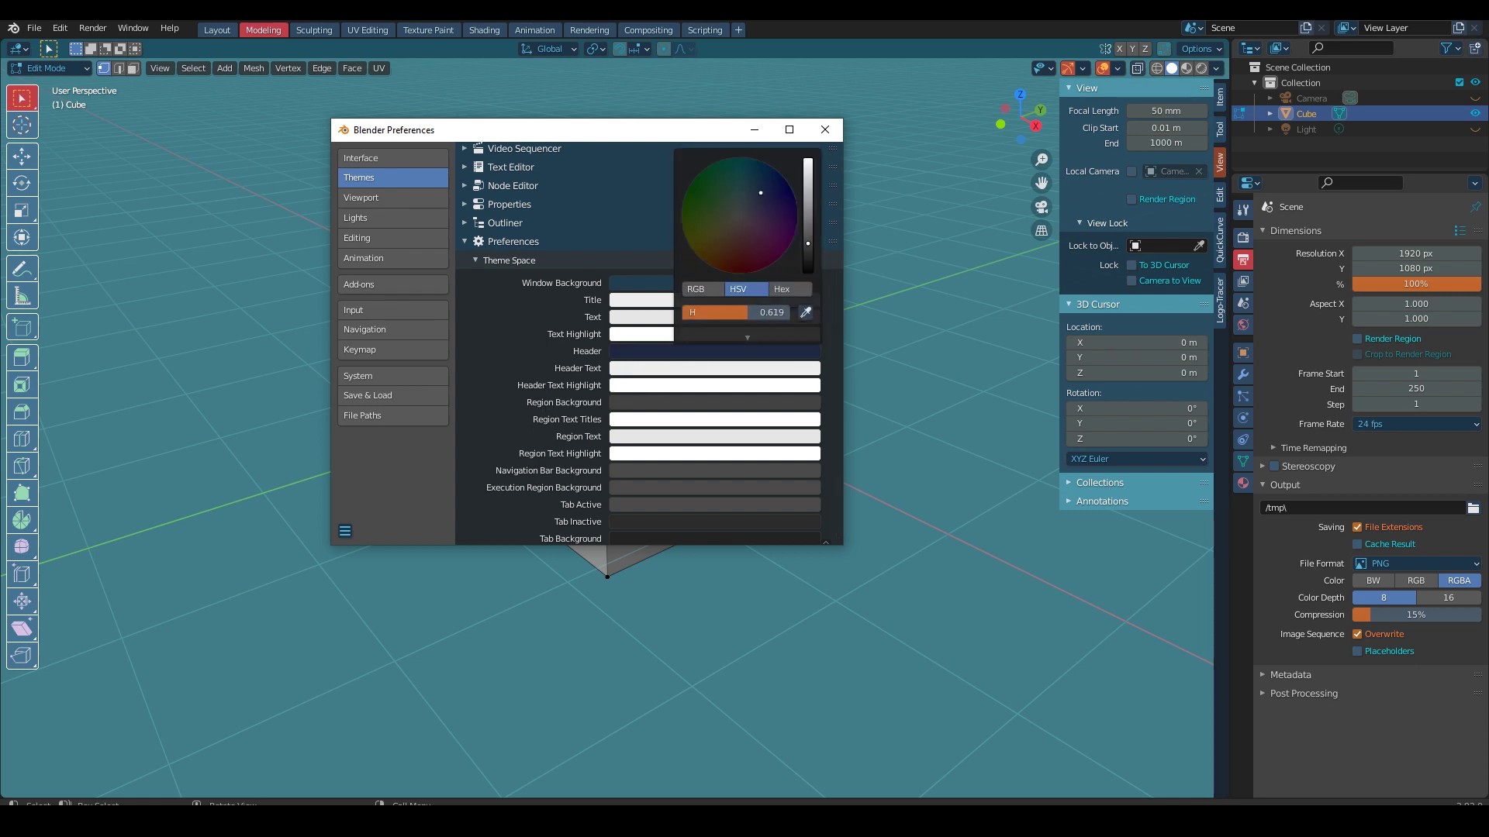
drag(812, 225, 812, 183)
click(642, 413)
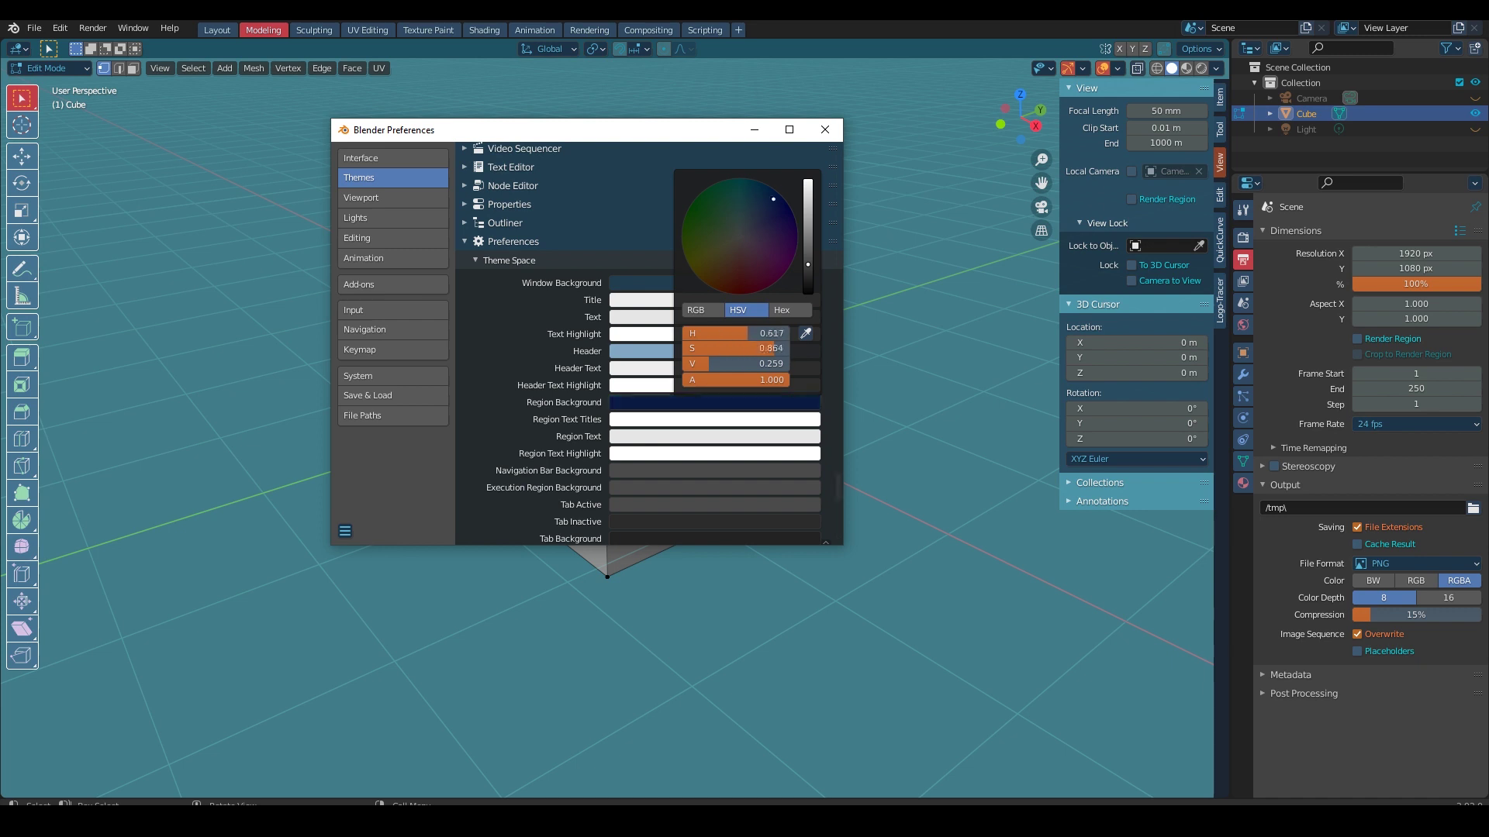
scroll(490, 373, down, 3)
Step: Sample a dark grey-blue from the screen for the Navigation Bar Background
click(650, 379)
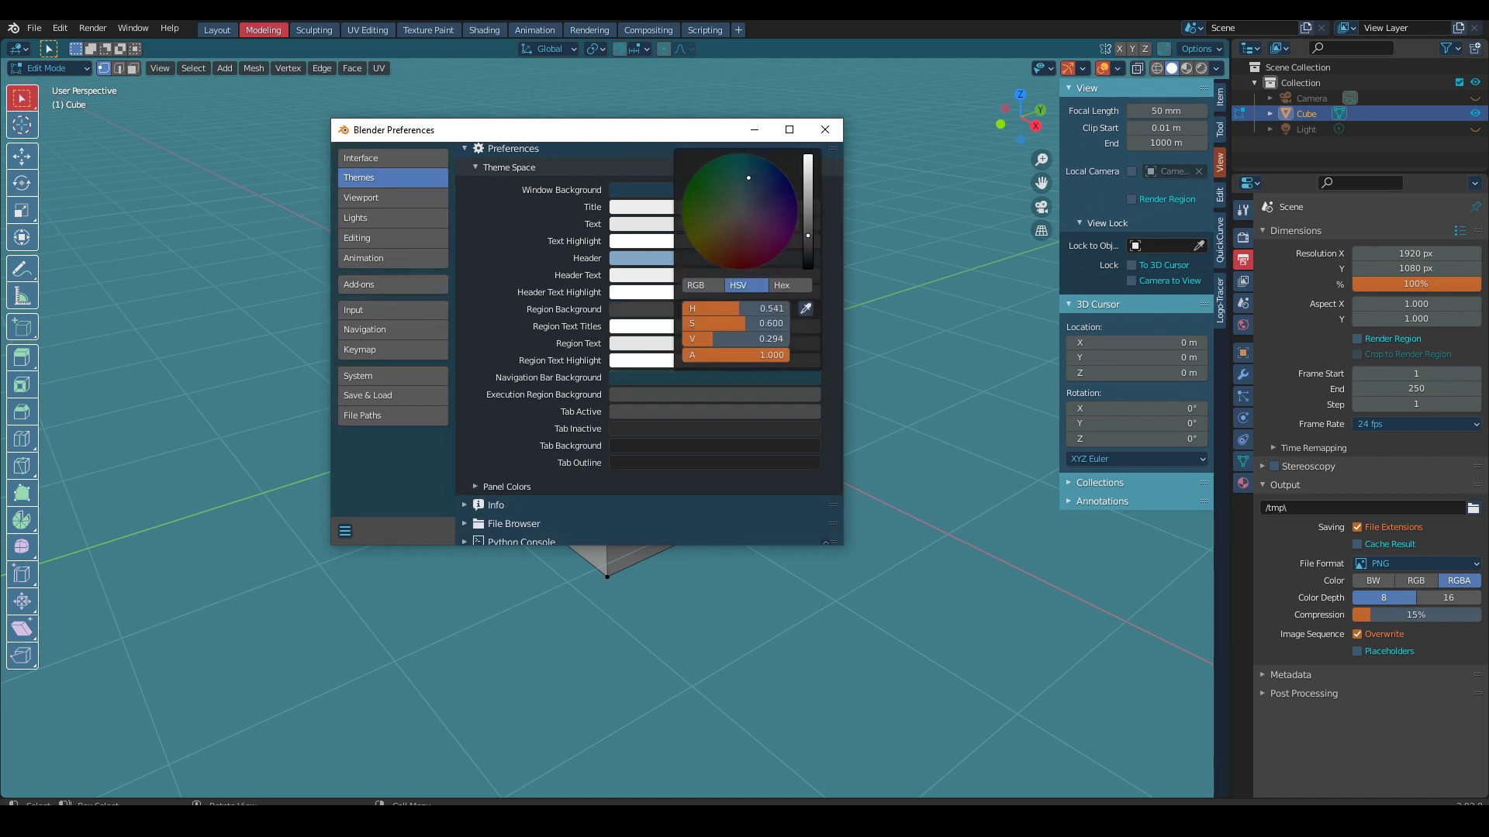
click(808, 308)
scroll(558, 349, up, 8)
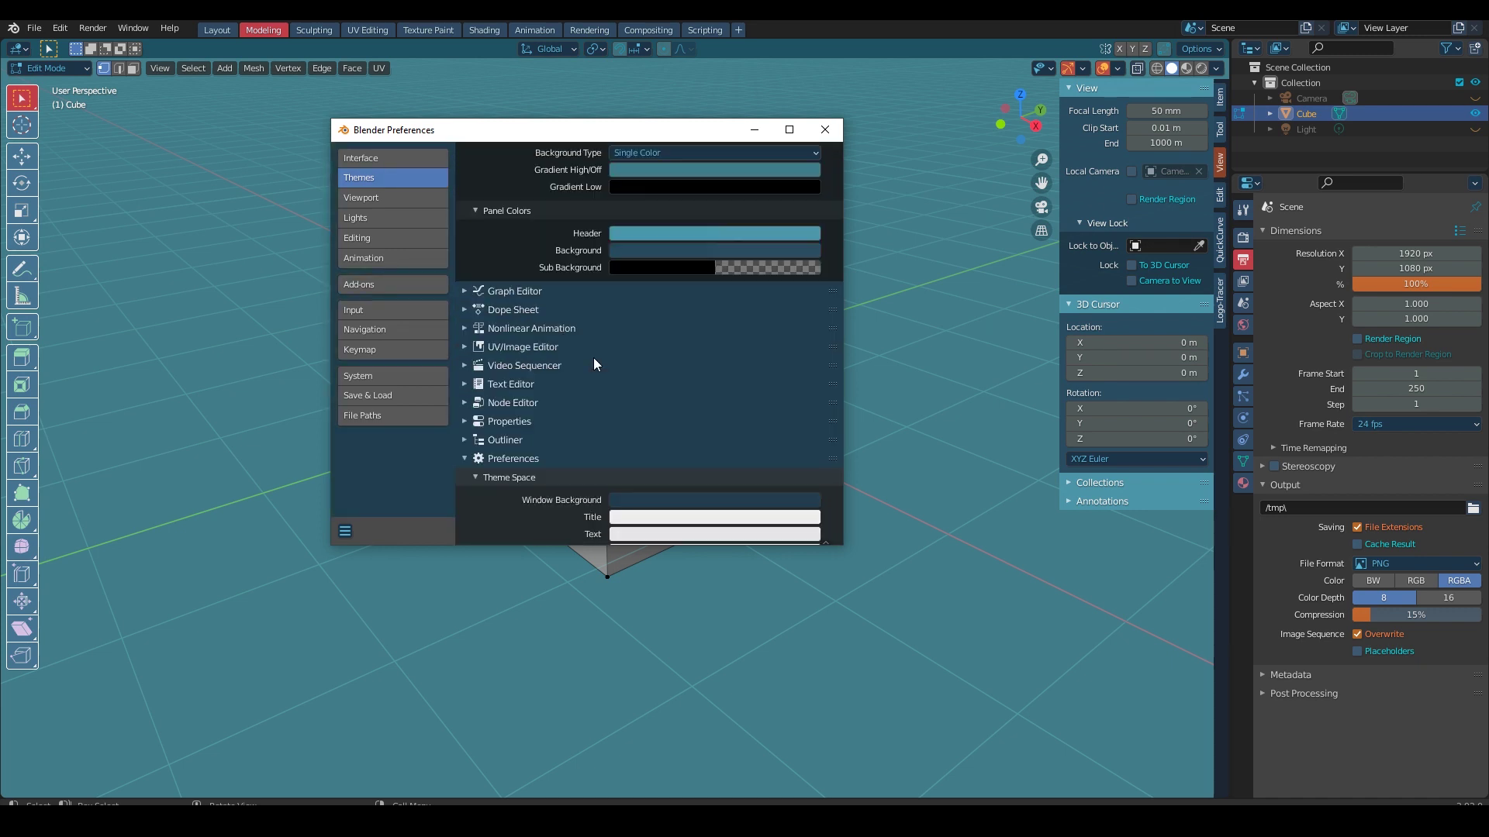
scroll(524, 362, down, 7)
click(654, 401)
key(e)
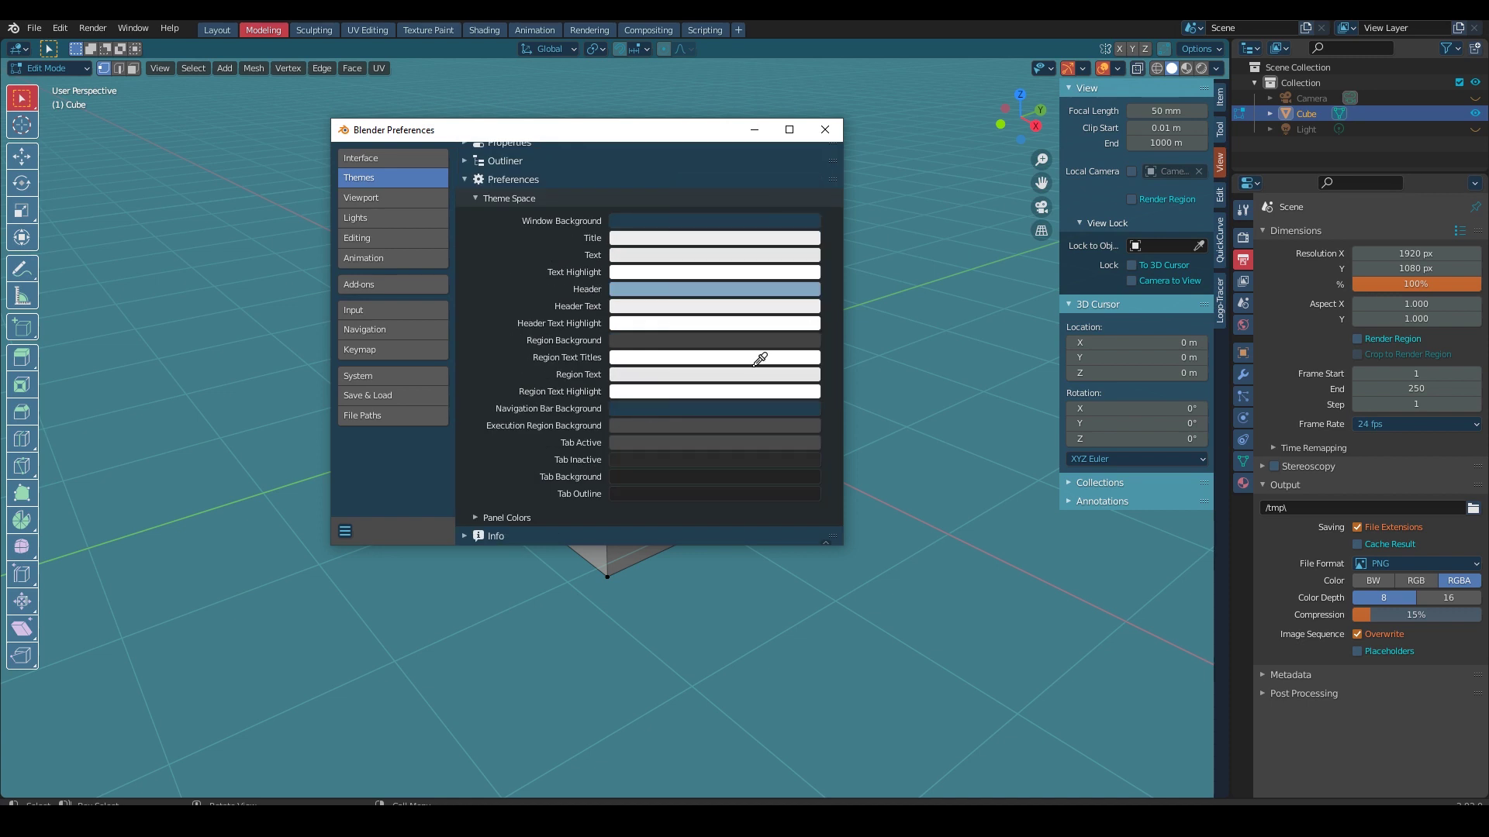
click(491, 471)
Step: Review the Navigation Bar Background and adjust the Tab Outline brightness
click(649, 409)
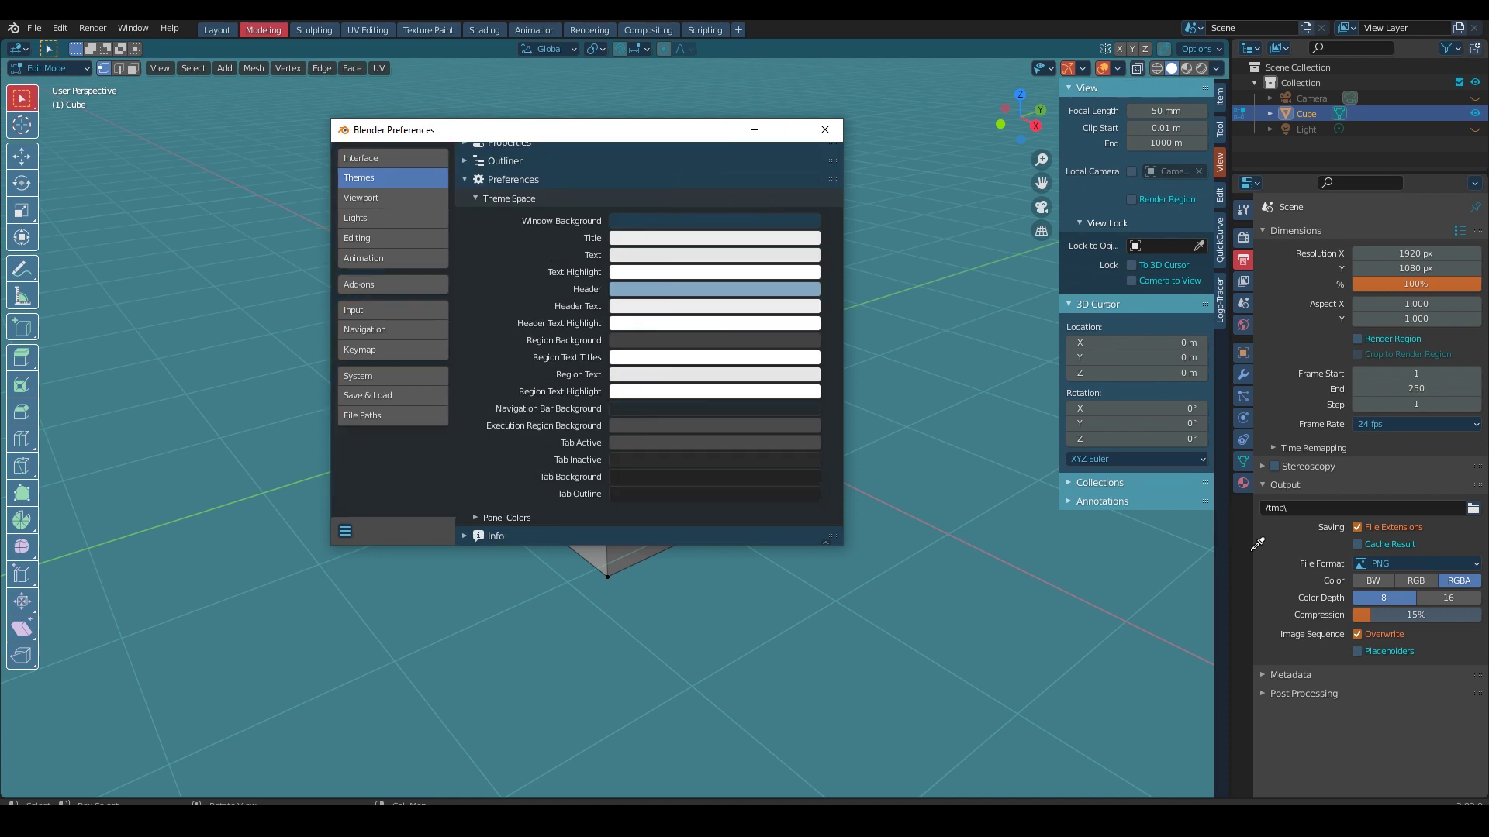
scroll(545, 315, down, 1)
scroll(494, 327, up, 5)
scroll(495, 349, down, 4)
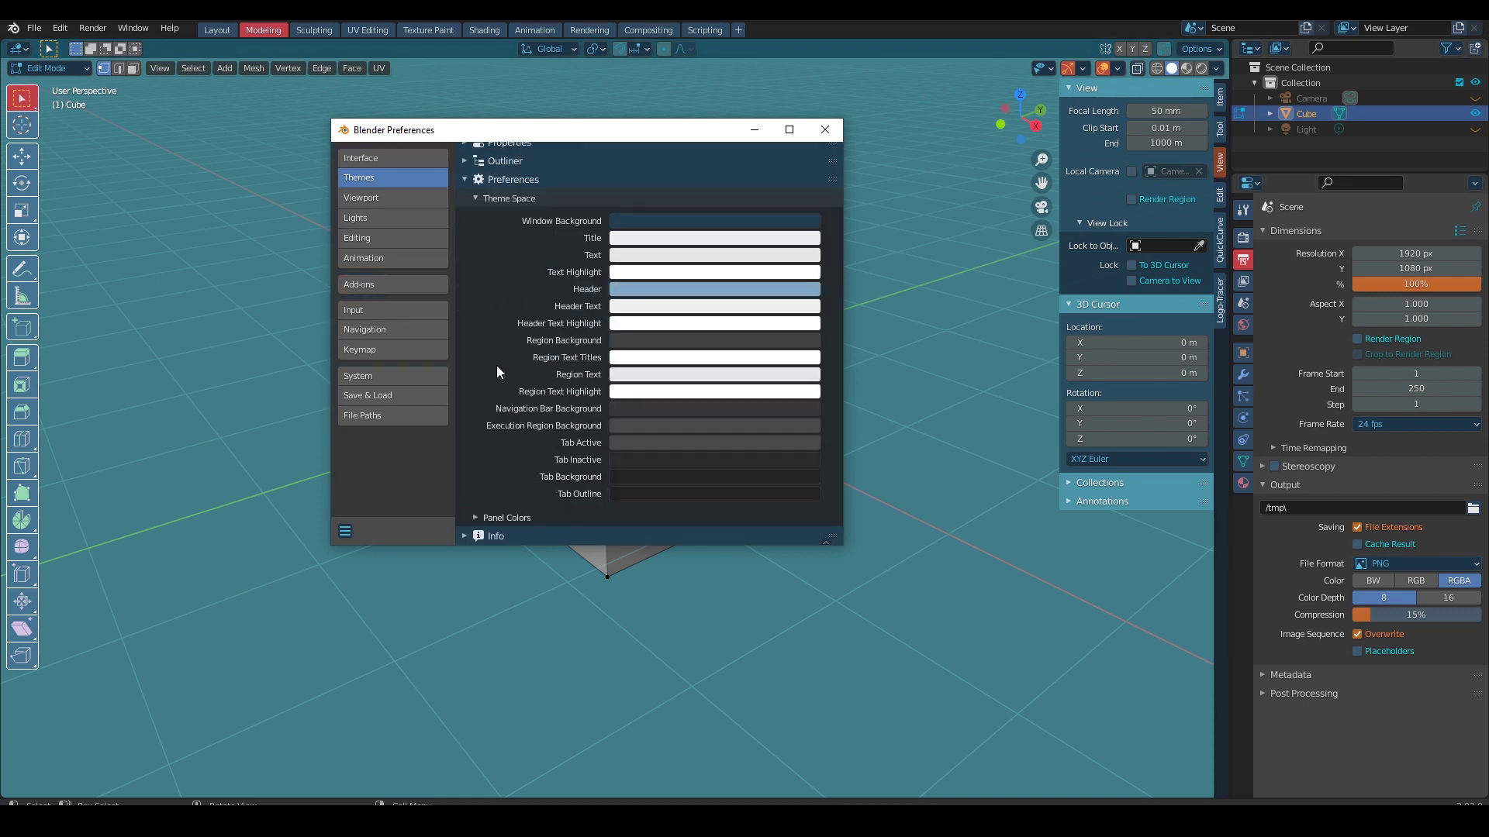
scroll(496, 365, down, 1)
click(646, 462)
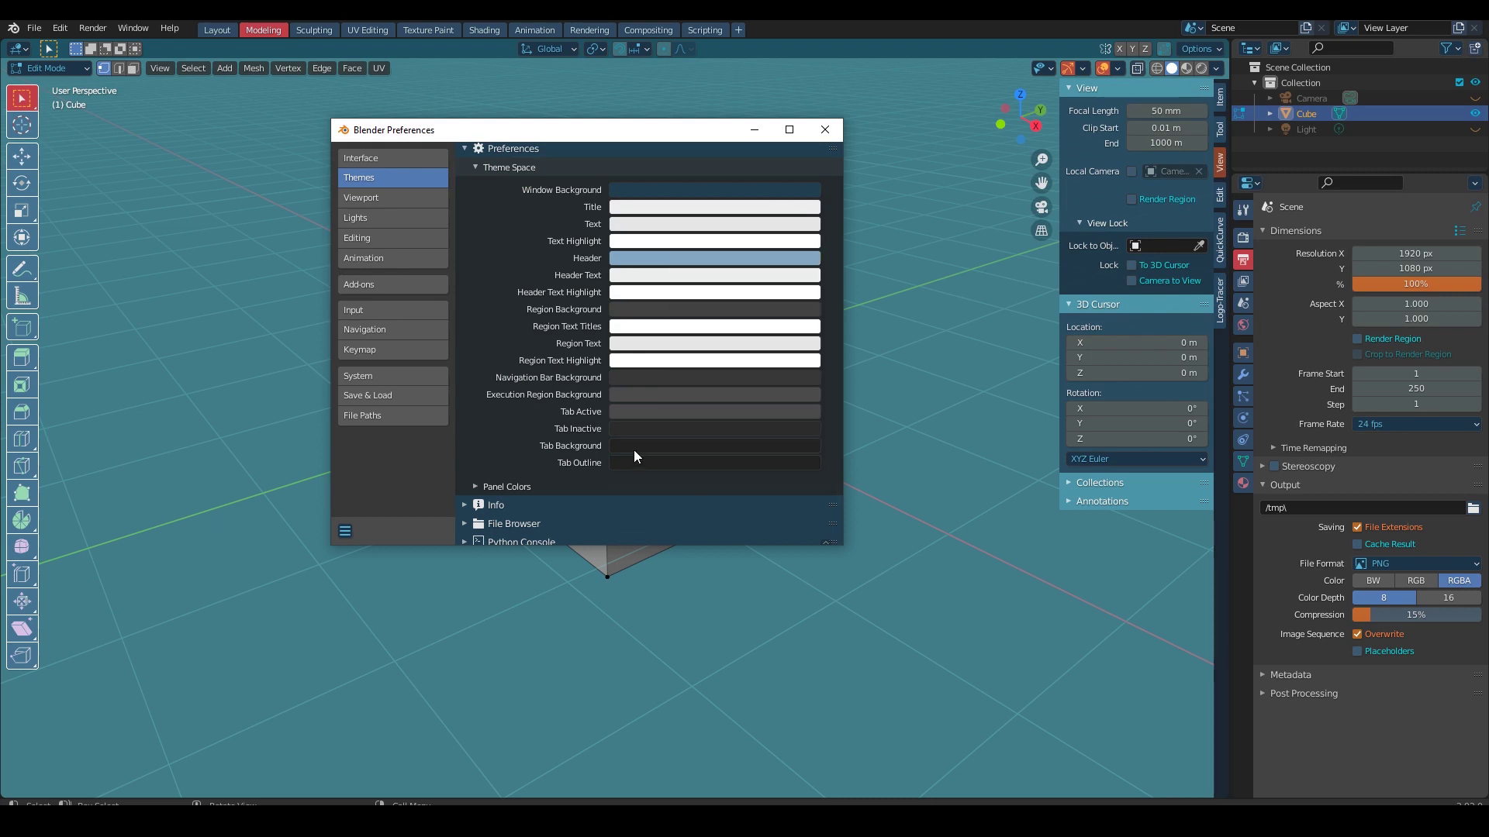
click(635, 448)
scroll(499, 328, up, 6)
Step: Darken the Preferences Header to grey-purple and shift the Window Background to mauve
click(645, 444)
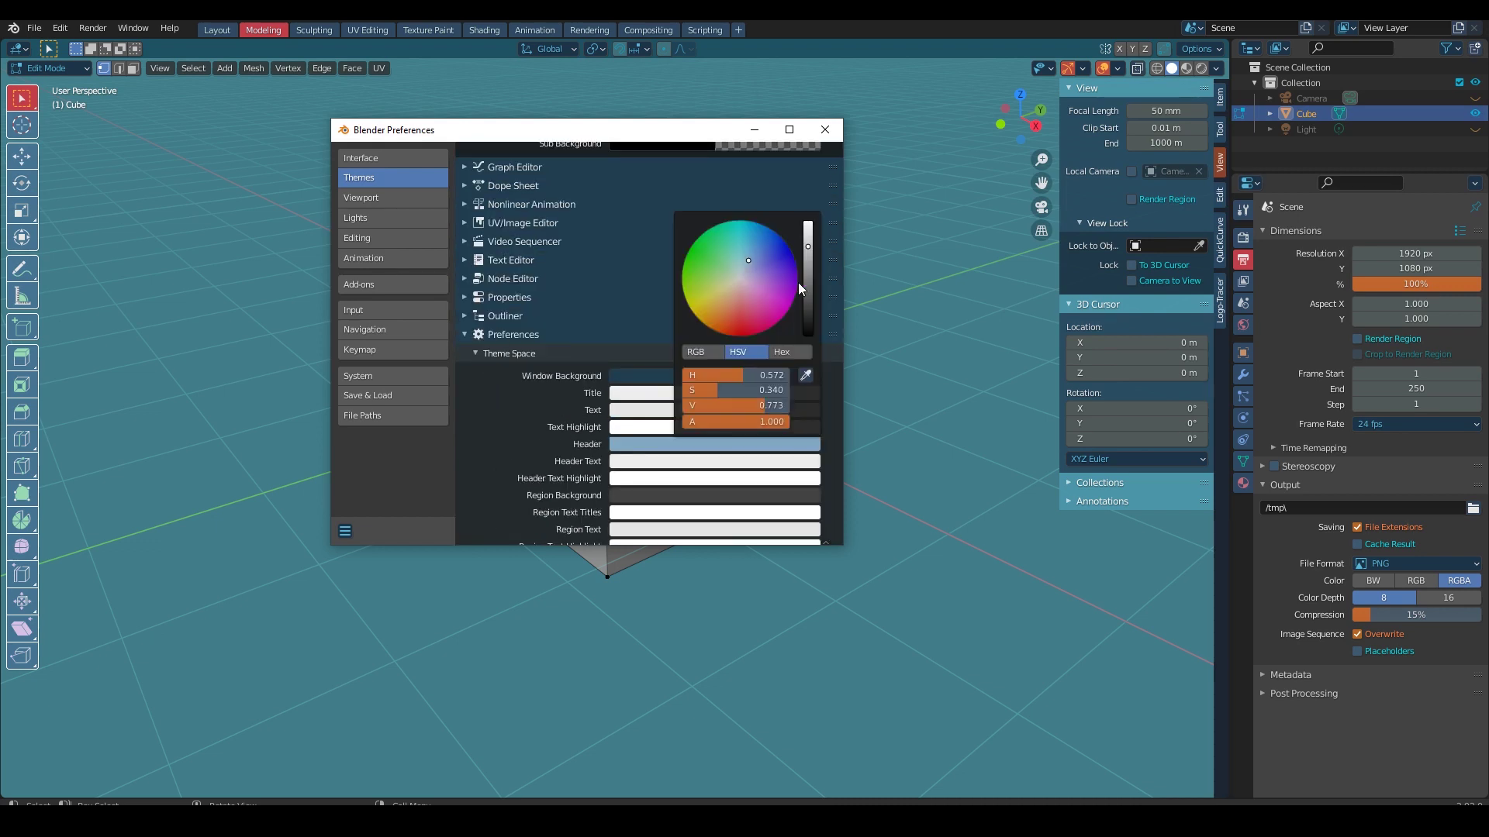
drag(798, 283, 786, 287)
click(665, 376)
click(811, 230)
click(742, 231)
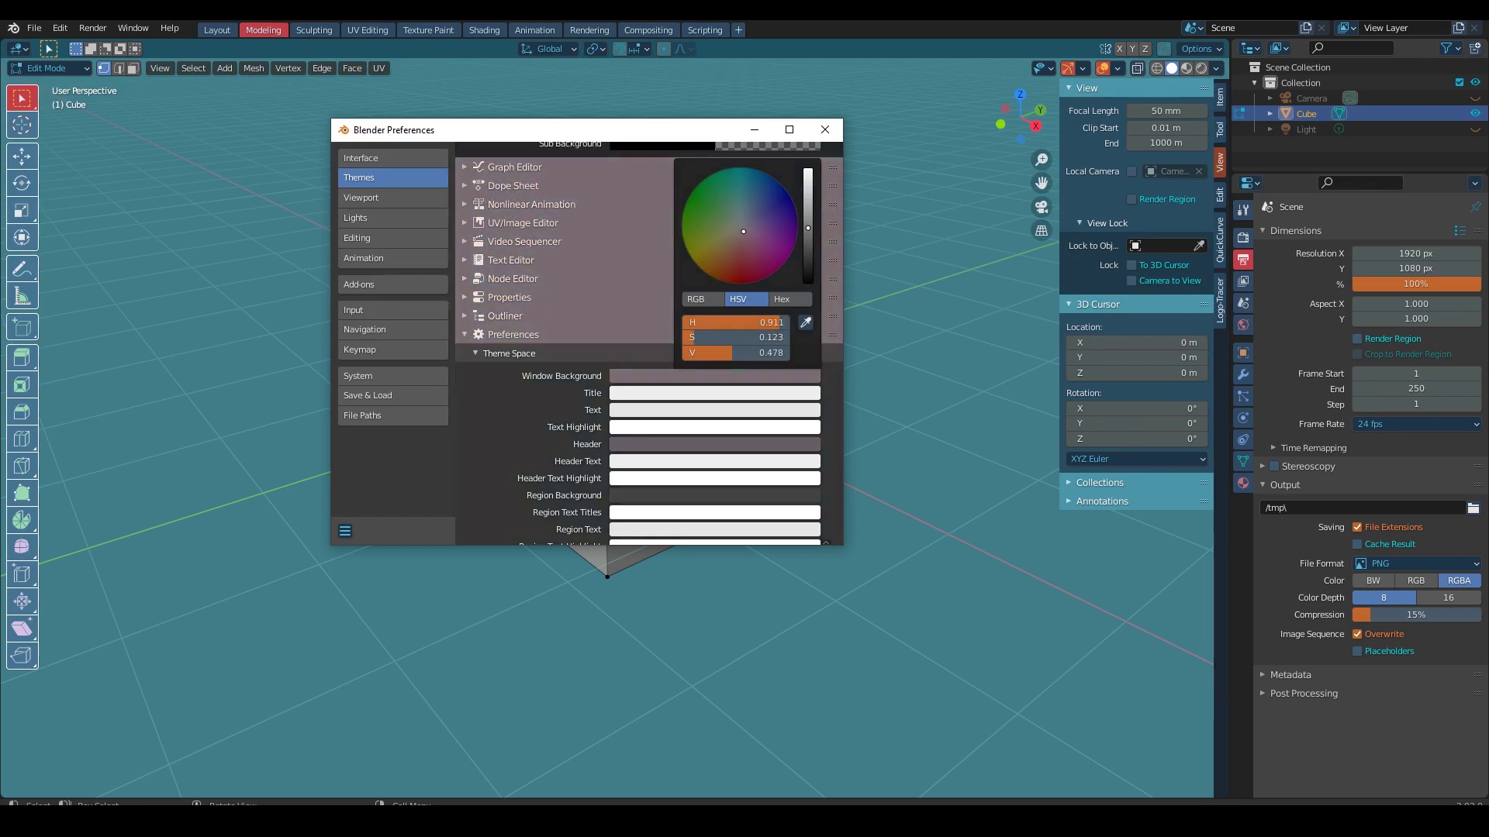
Step: Scroll through the Preferences theme settings and close the Preferences window
scroll(569, 444, up, 5)
scroll(492, 346, up, 8)
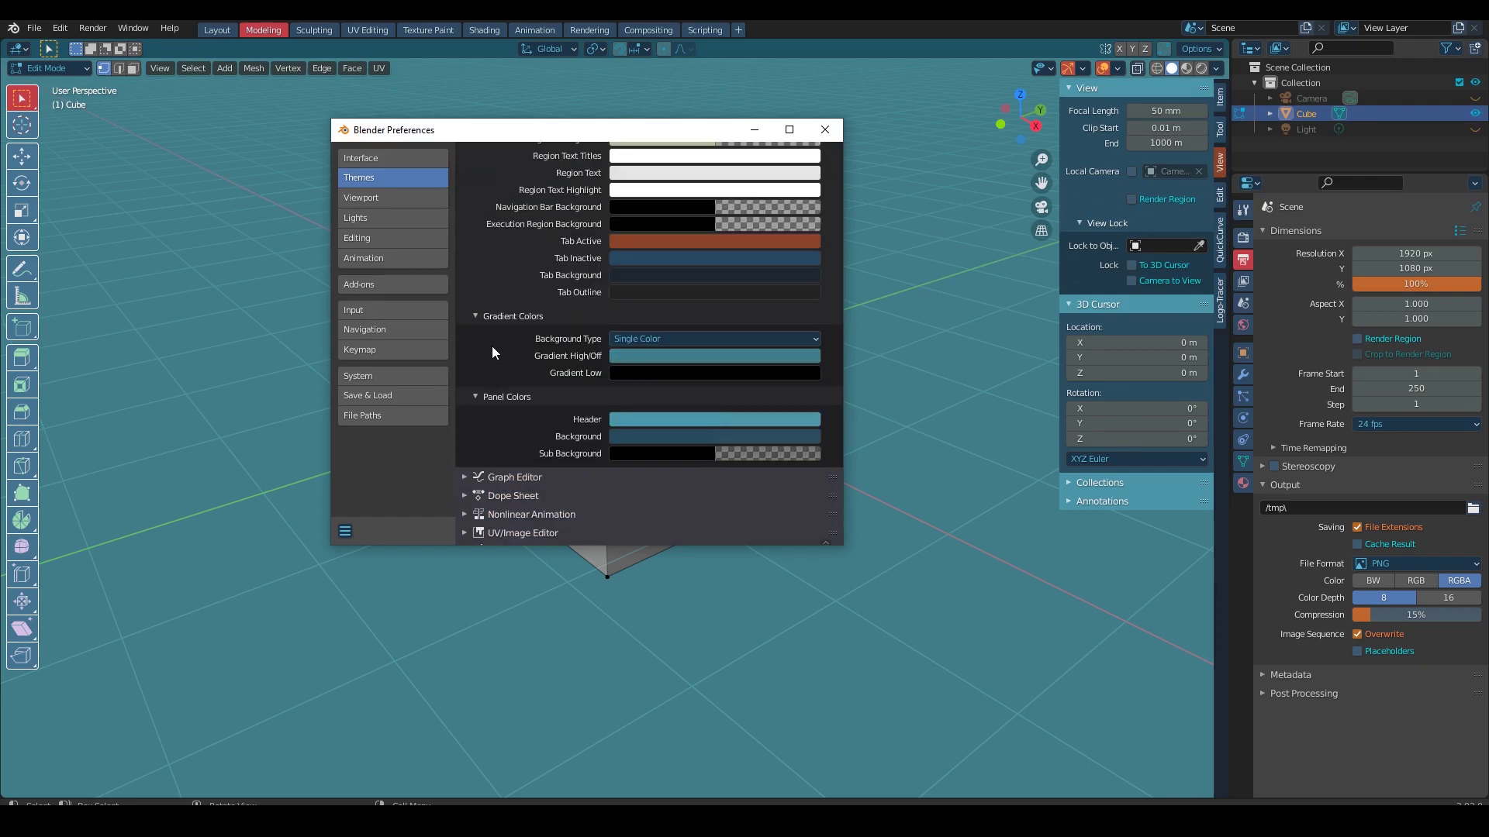
scroll(494, 352, up, 5)
scroll(493, 352, down, 3)
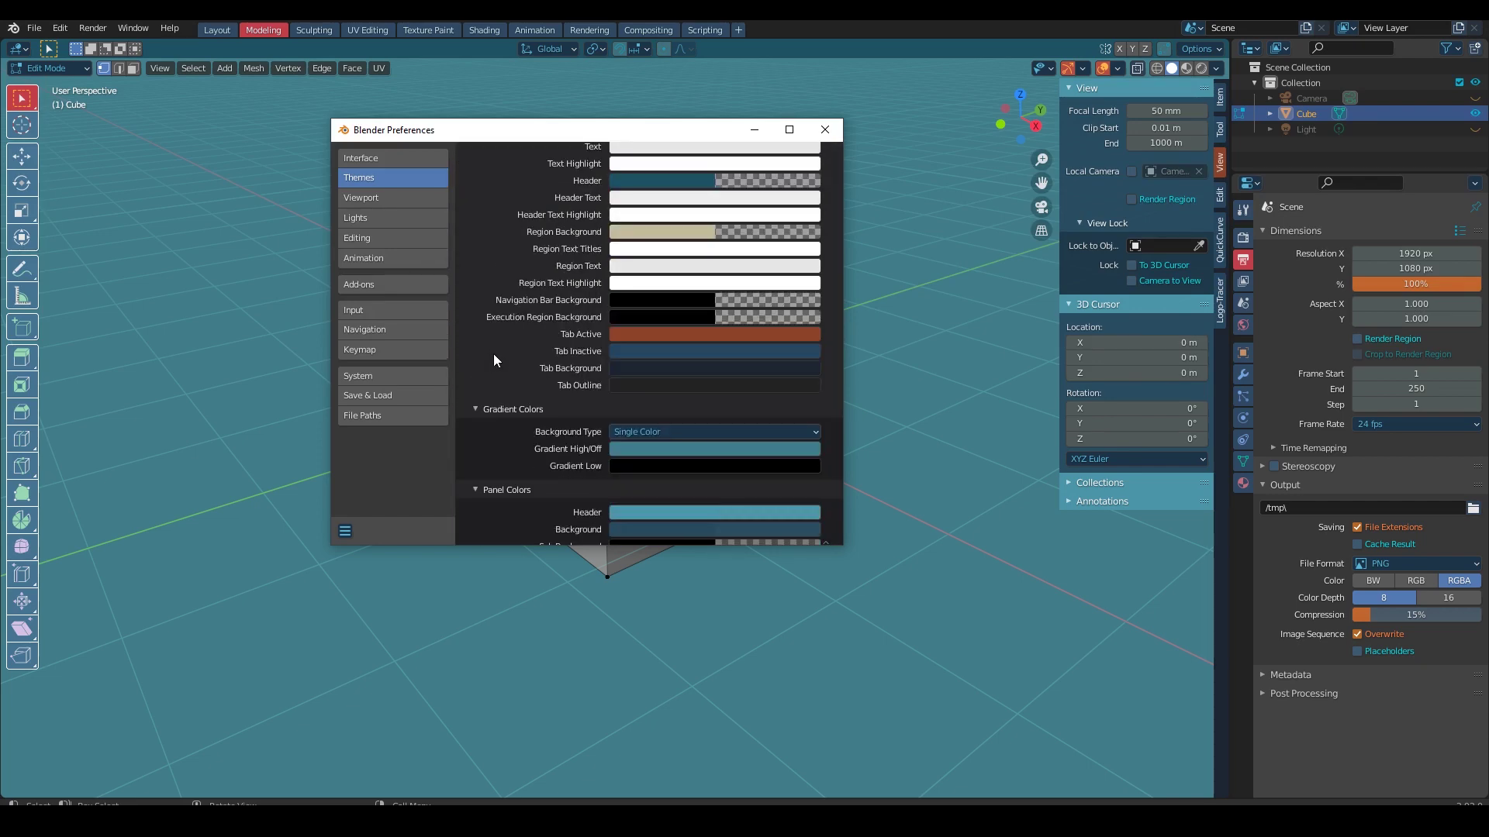
click(826, 129)
scroll(751, 437, down, 3)
Step: Hide the viewport sidebar, orbit the cube, and expand the Outliner theme settings
key(n)
middle_drag(751, 436, 731, 440)
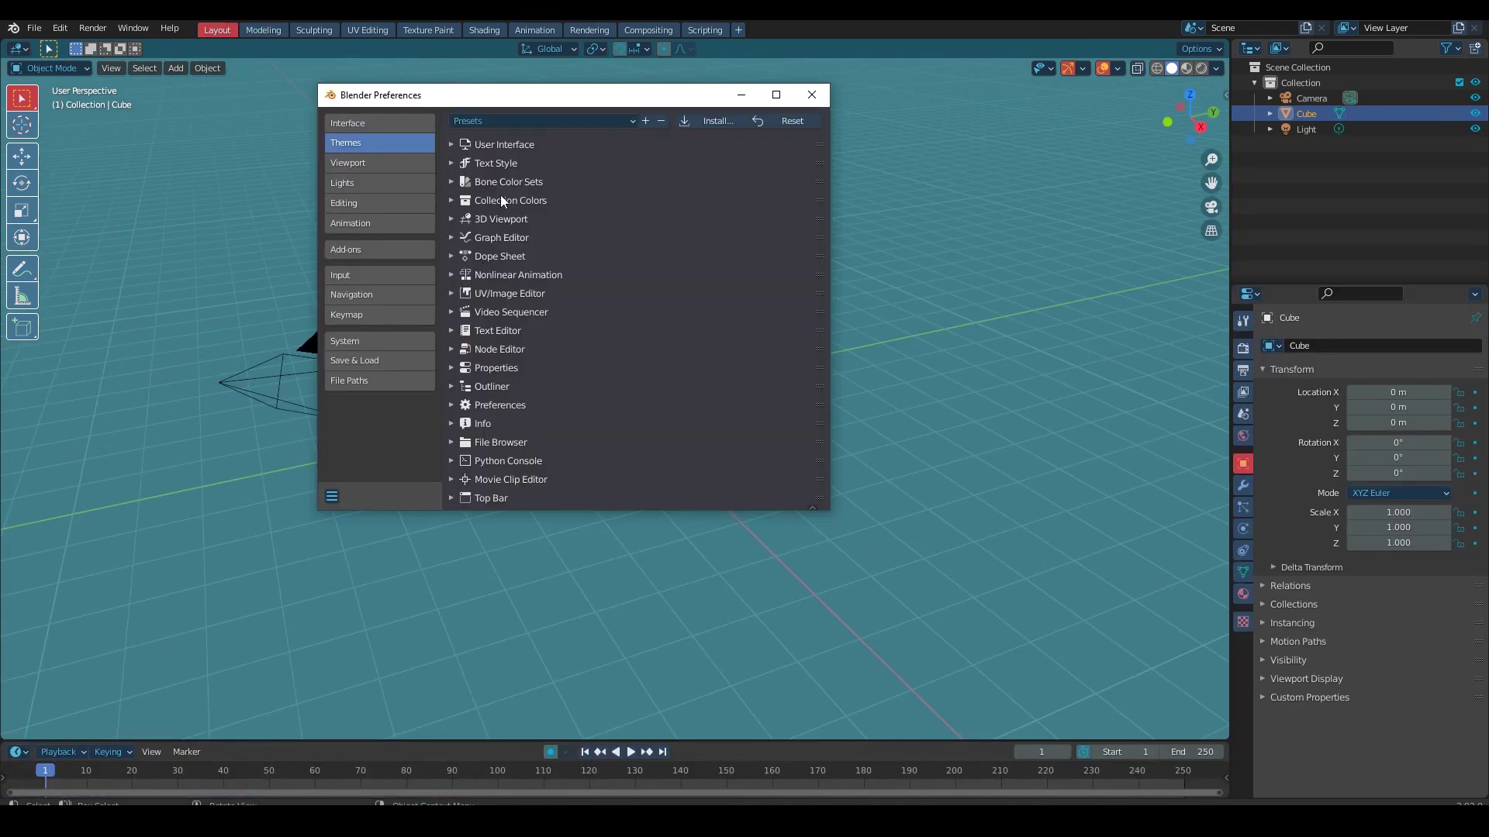
click(451, 371)
scroll(451, 372, down, 4)
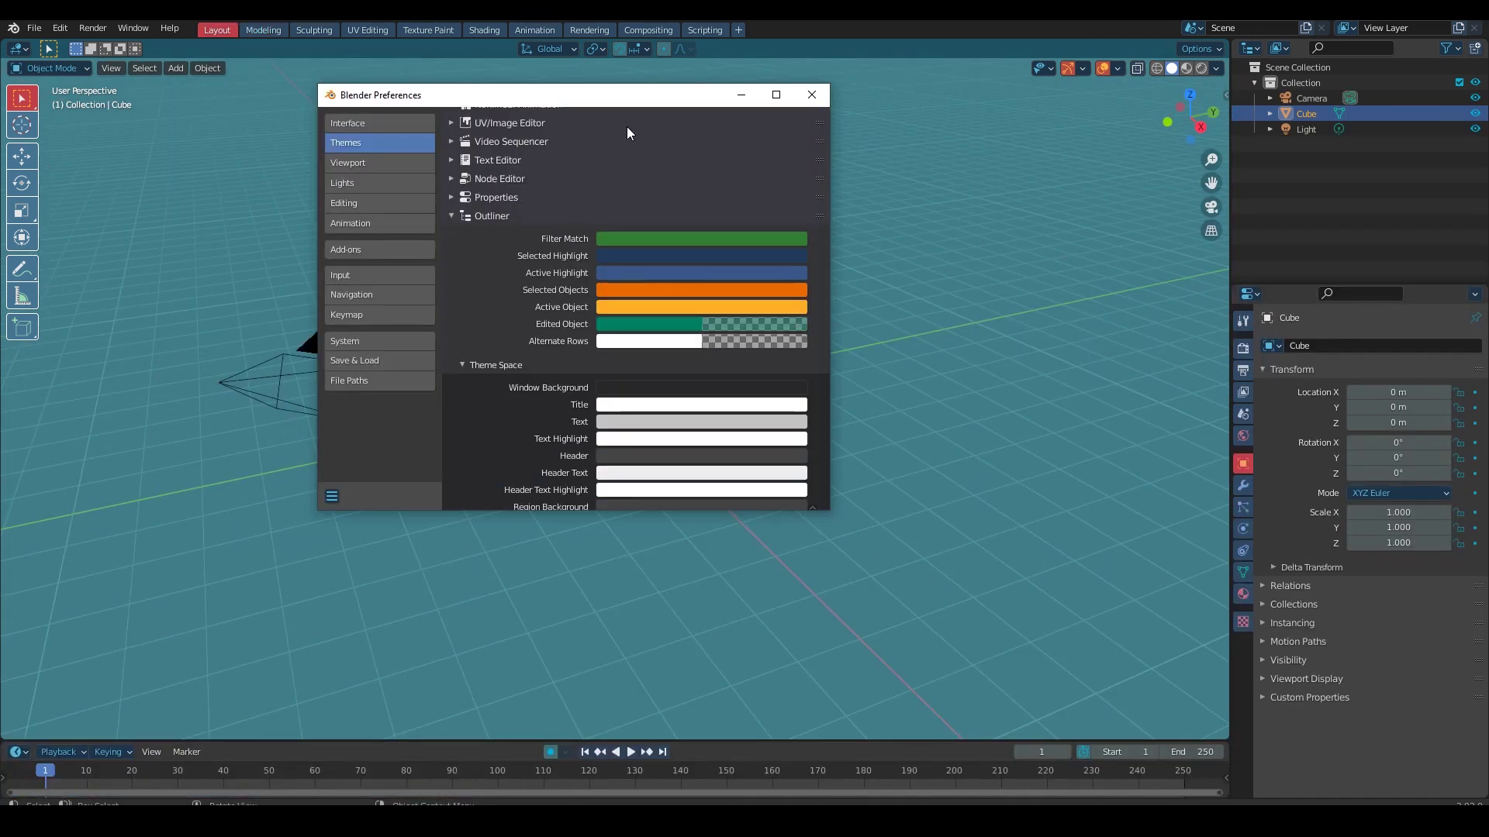
drag(626, 96, 479, 79)
scroll(343, 281, down, 1)
Step: Try orange for the Outliner Active Highlight, cancel it, and shift it to blue
click(521, 225)
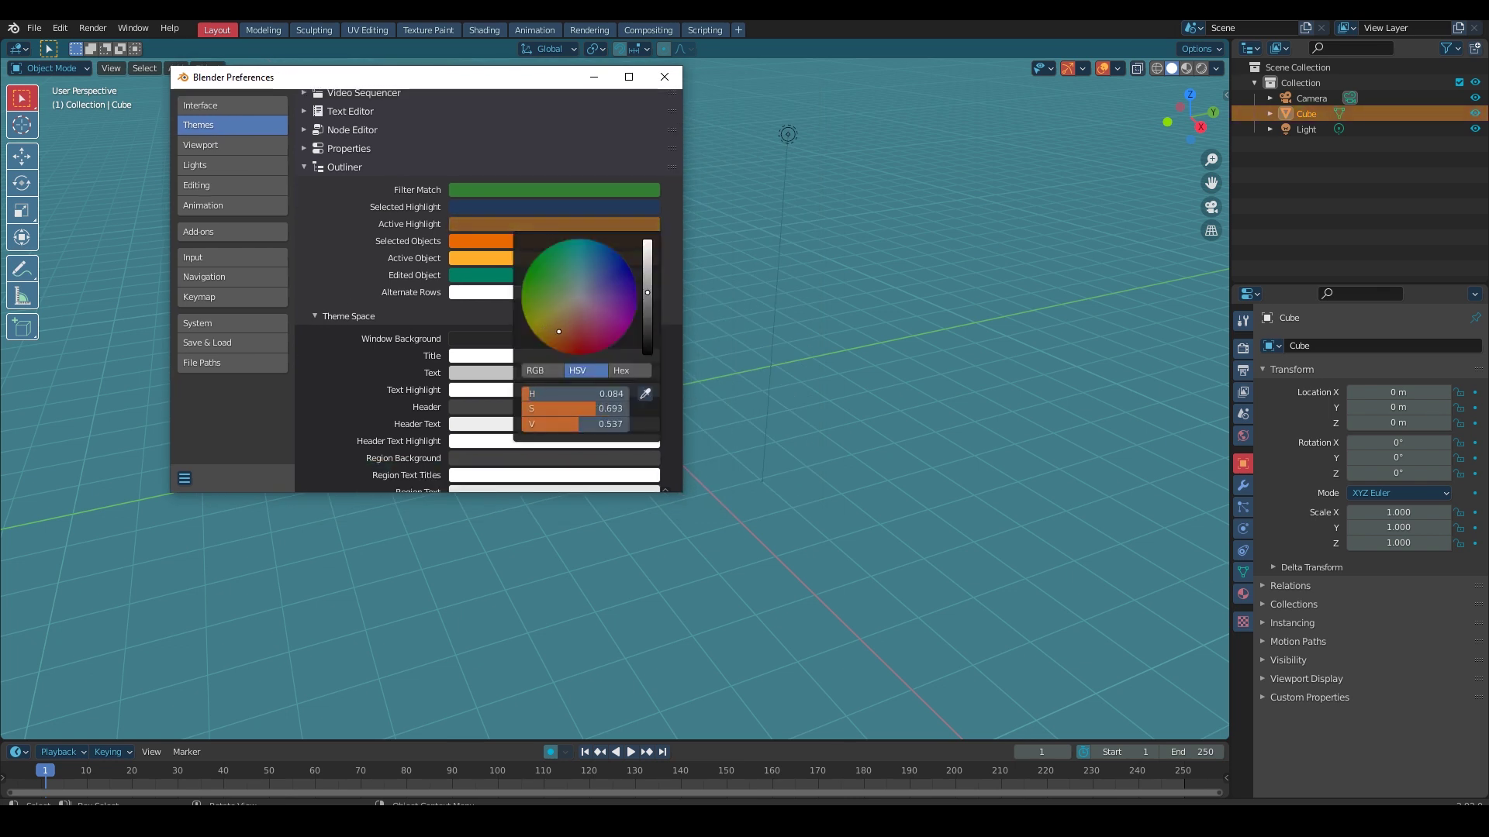
drag(570, 333, 558, 337)
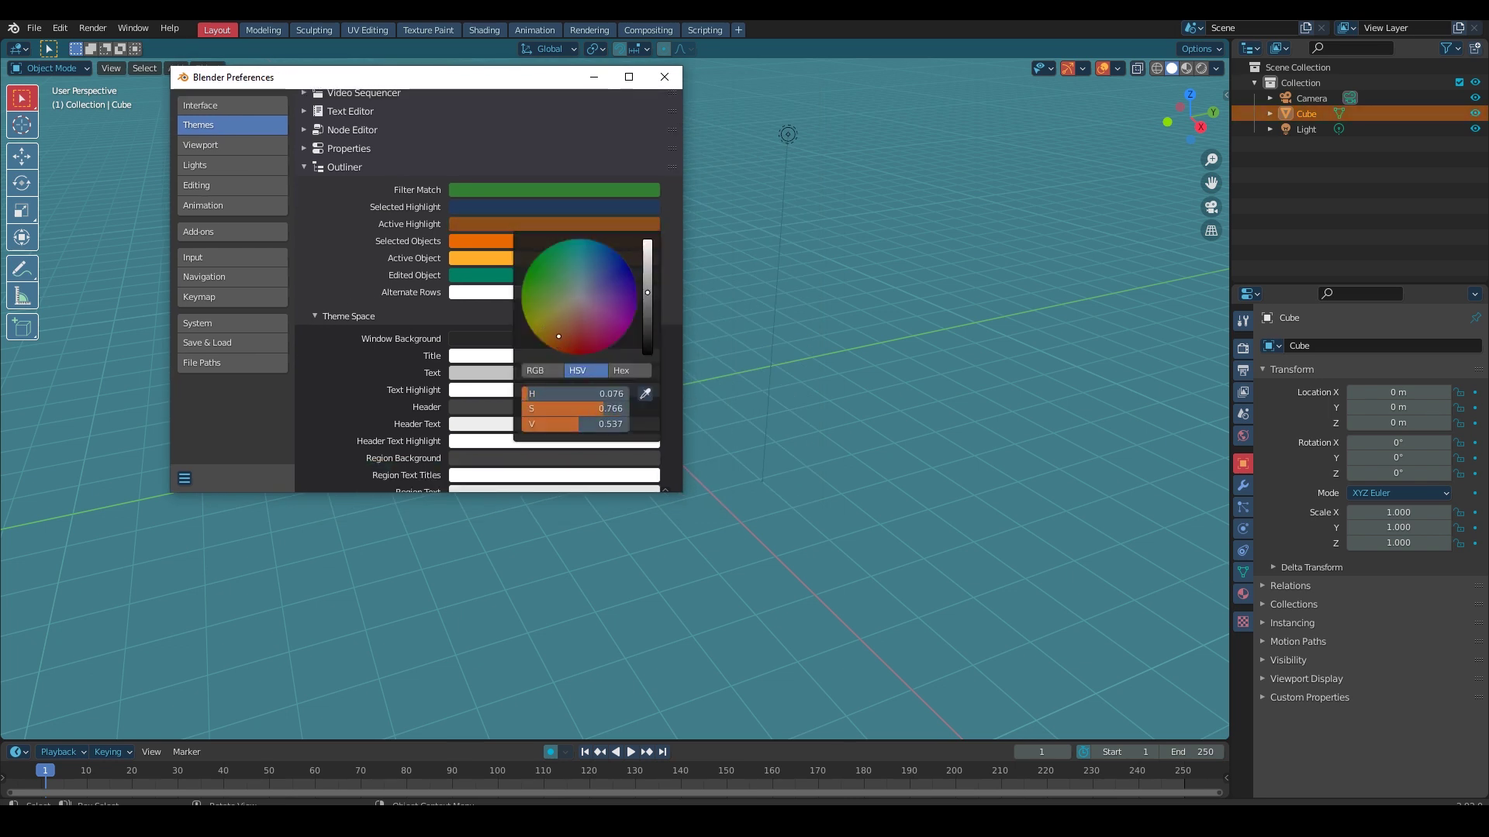
drag(648, 293, 647, 255)
key(BackSpace)
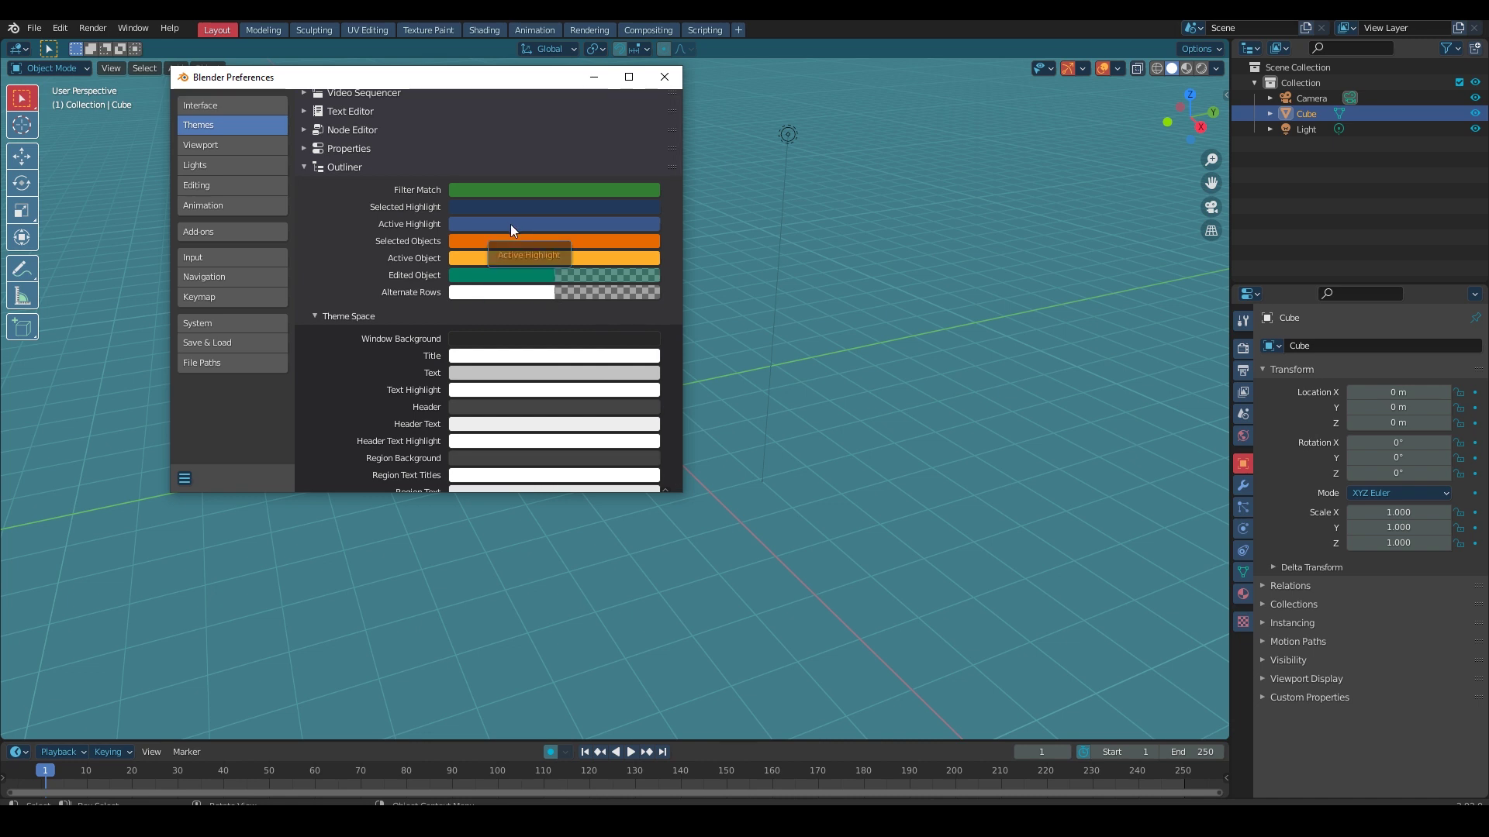
click(510, 225)
click(561, 331)
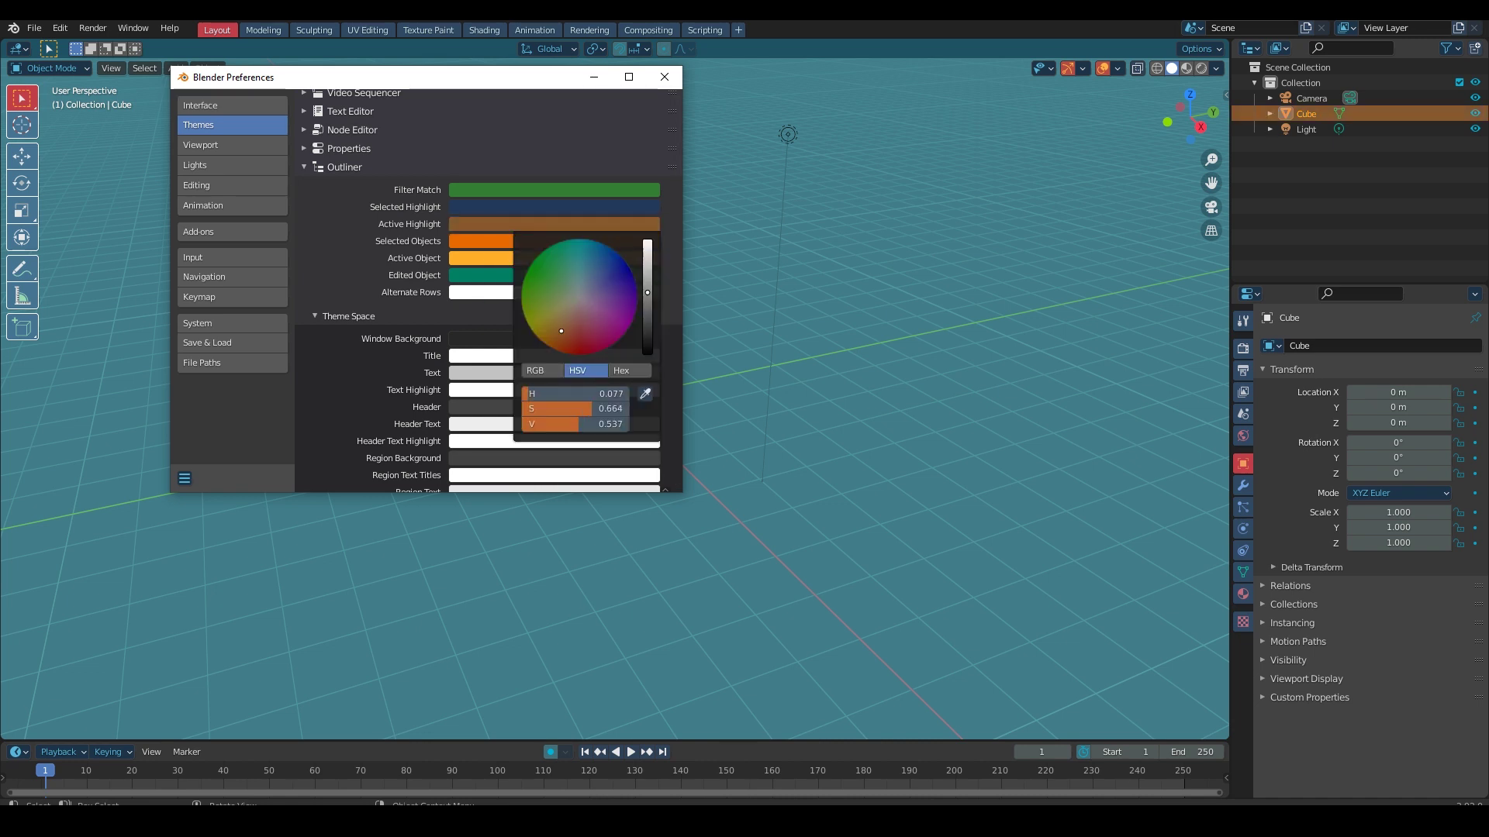
mouse_move(561, 331)
mouse_down()
mouse_move(600, 256)
mouse_move(573, 335)
mouse_up()
Step: Sample a red from the screen for Active Highlight, then soften it to pink
click(650, 393)
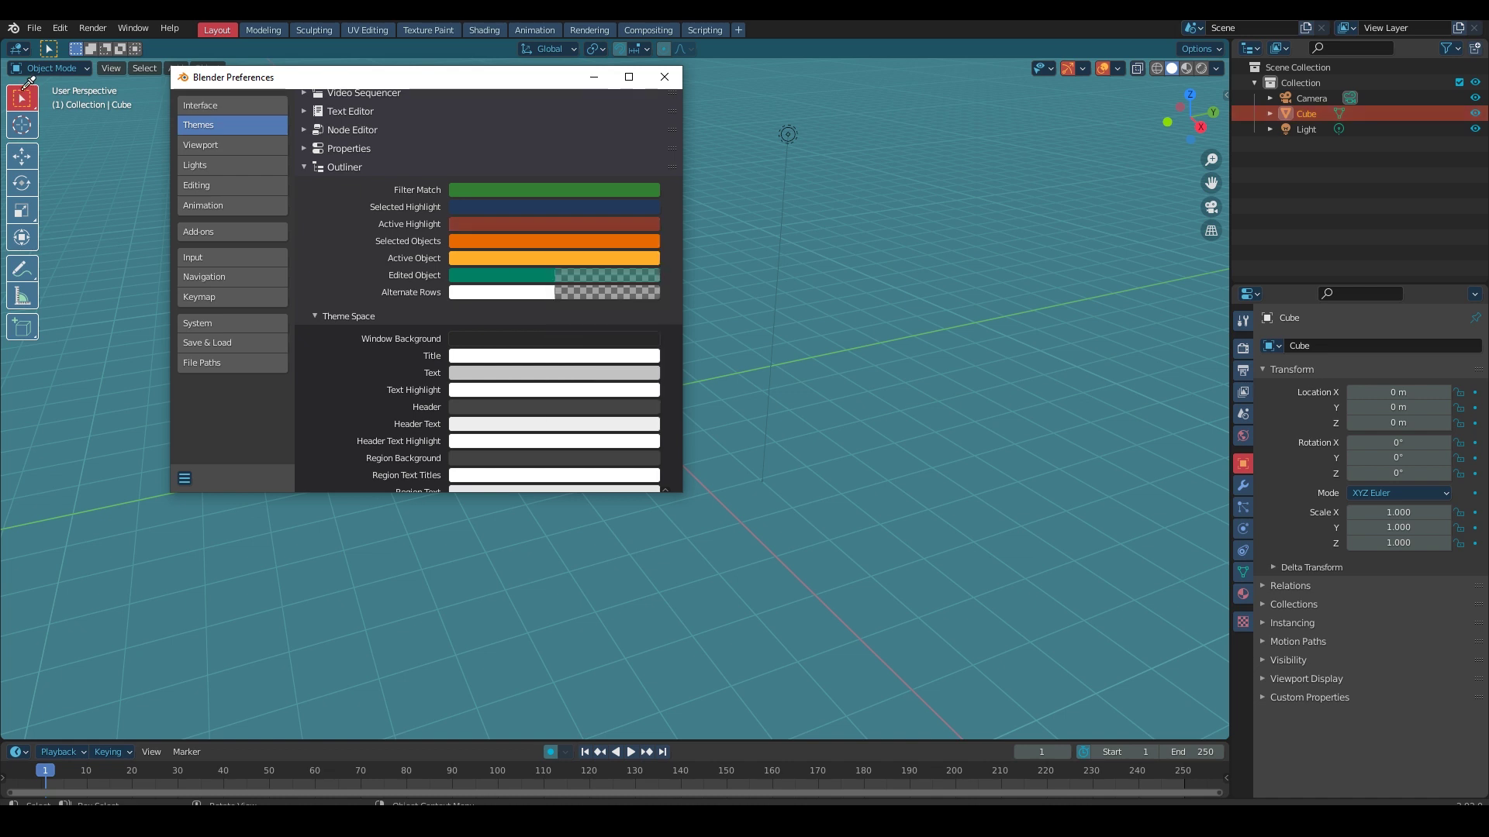
click(24, 91)
click(500, 231)
mouse_move(591, 287)
mouse_down()
mouse_move(589, 310)
mouse_move(584, 270)
mouse_move(648, 292)
mouse_move(600, 262)
mouse_up()
click(496, 224)
Step: Set the Outliner Window Background to a dark navy tint
scroll(332, 358, down, 3)
click(497, 247)
mouse_move(574, 305)
mouse_down()
mouse_move(585, 291)
mouse_move(648, 341)
mouse_up()
mouse_move(589, 289)
mouse_down()
mouse_move(574, 290)
mouse_move(588, 289)
mouse_up()
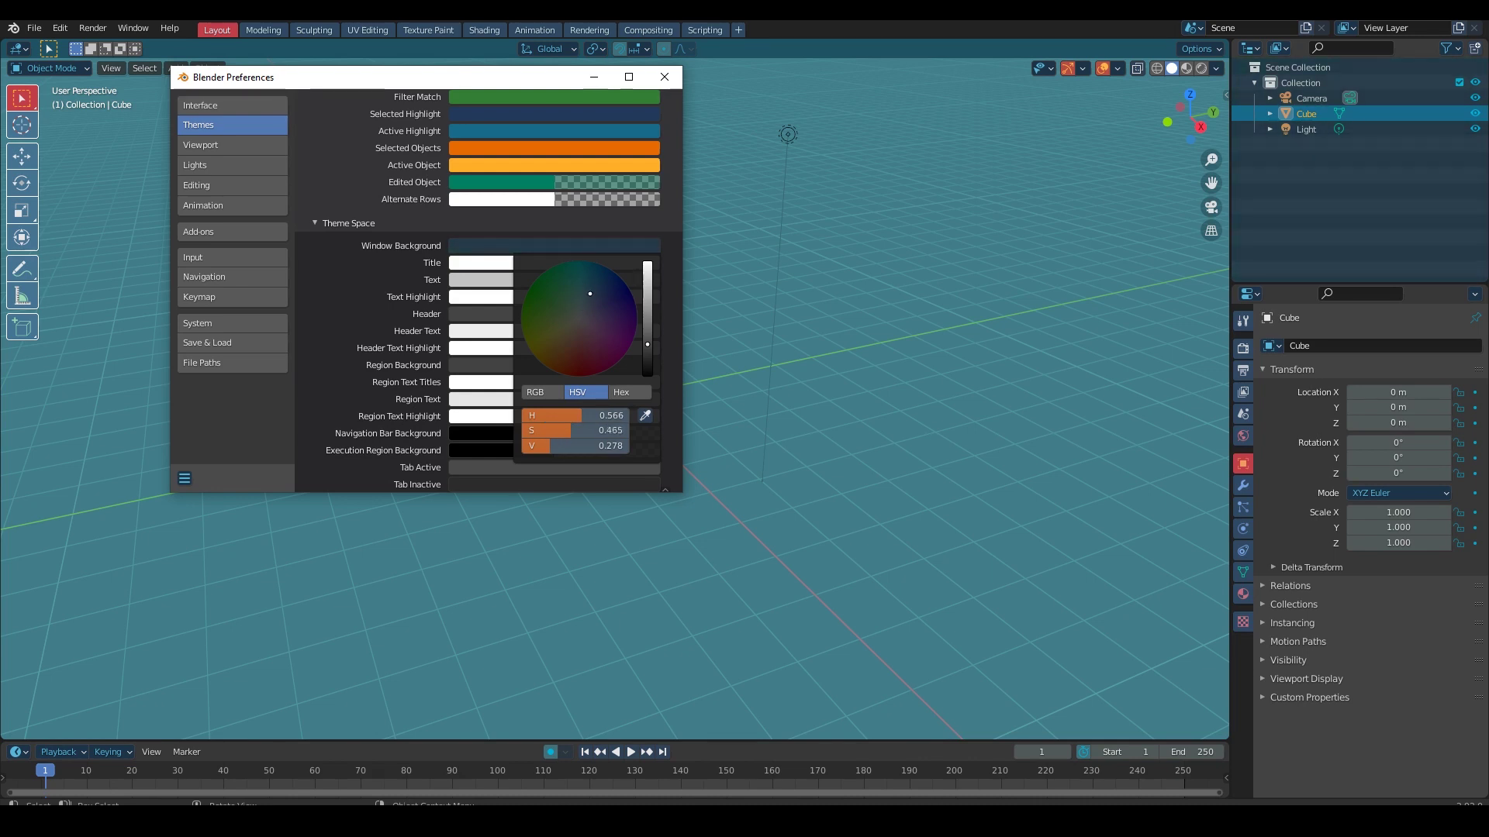
mouse_move(589, 292)
mouse_down()
mouse_move(600, 355)
mouse_move(592, 299)
mouse_up()
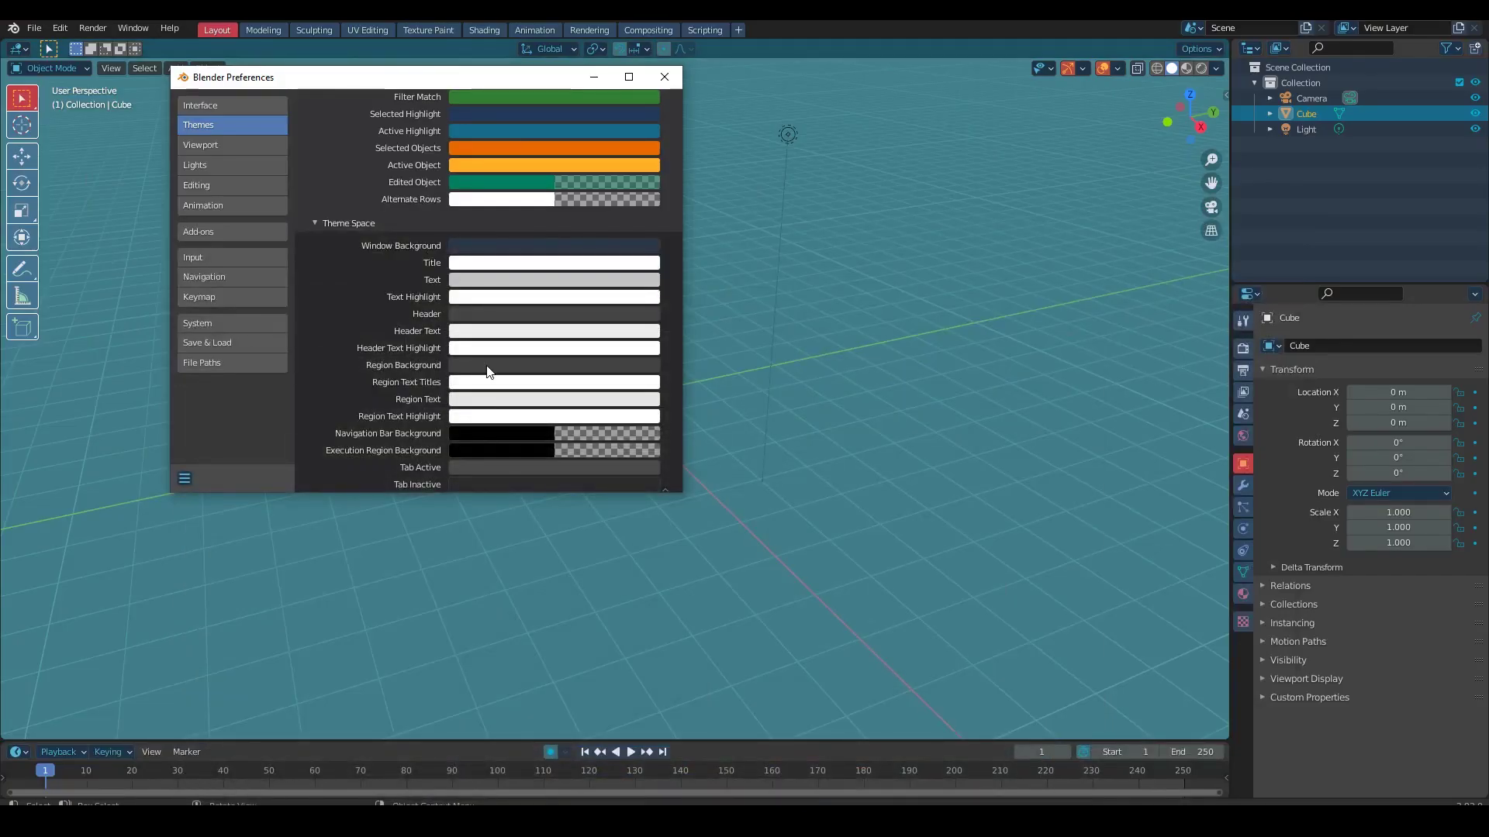
Step: Try dark blue for the Outliner Header and Region Background, cancelling both
click(488, 319)
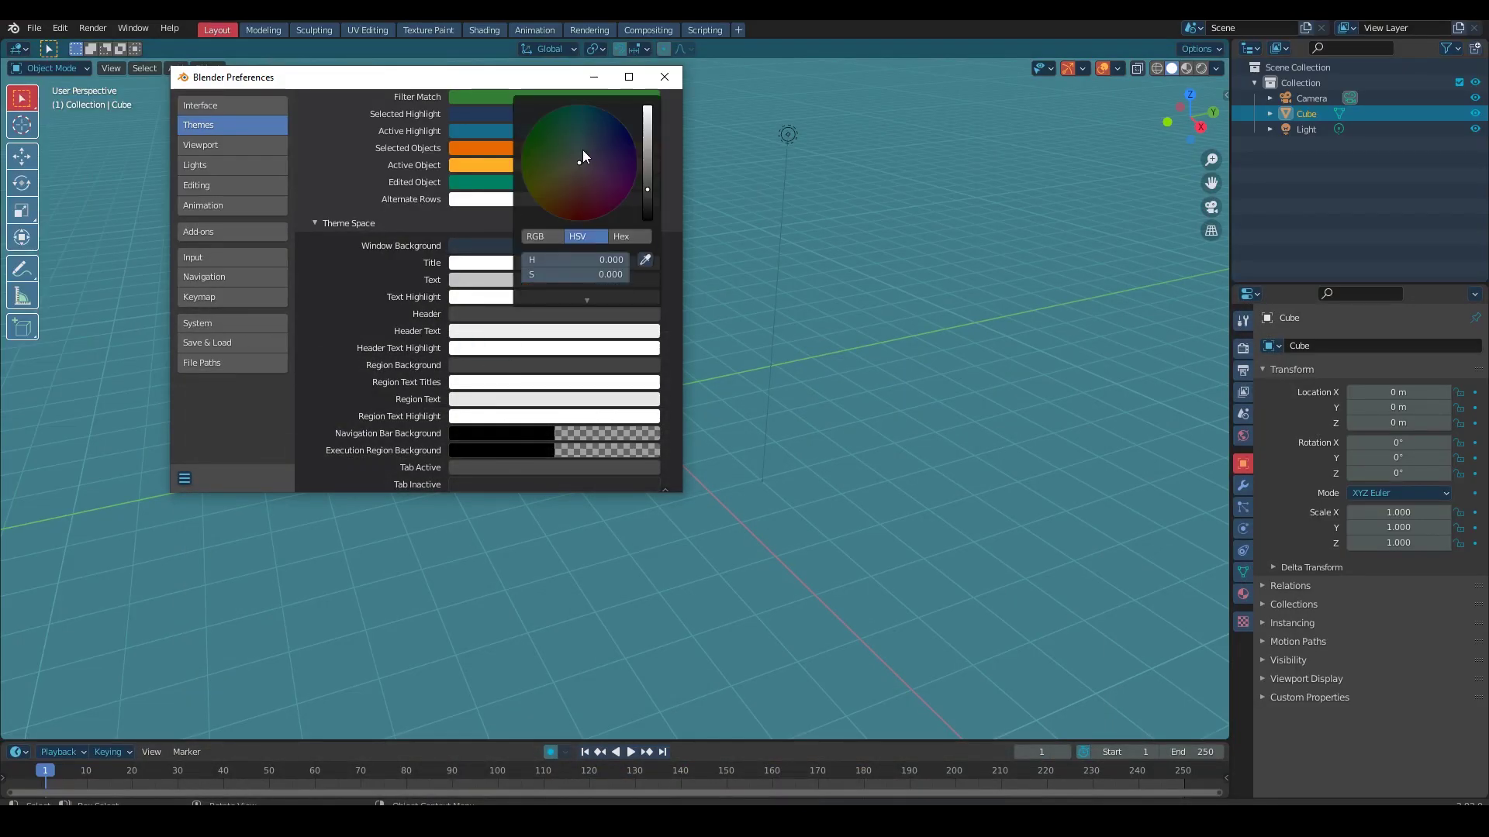
drag(583, 151, 587, 138)
drag(647, 189, 647, 202)
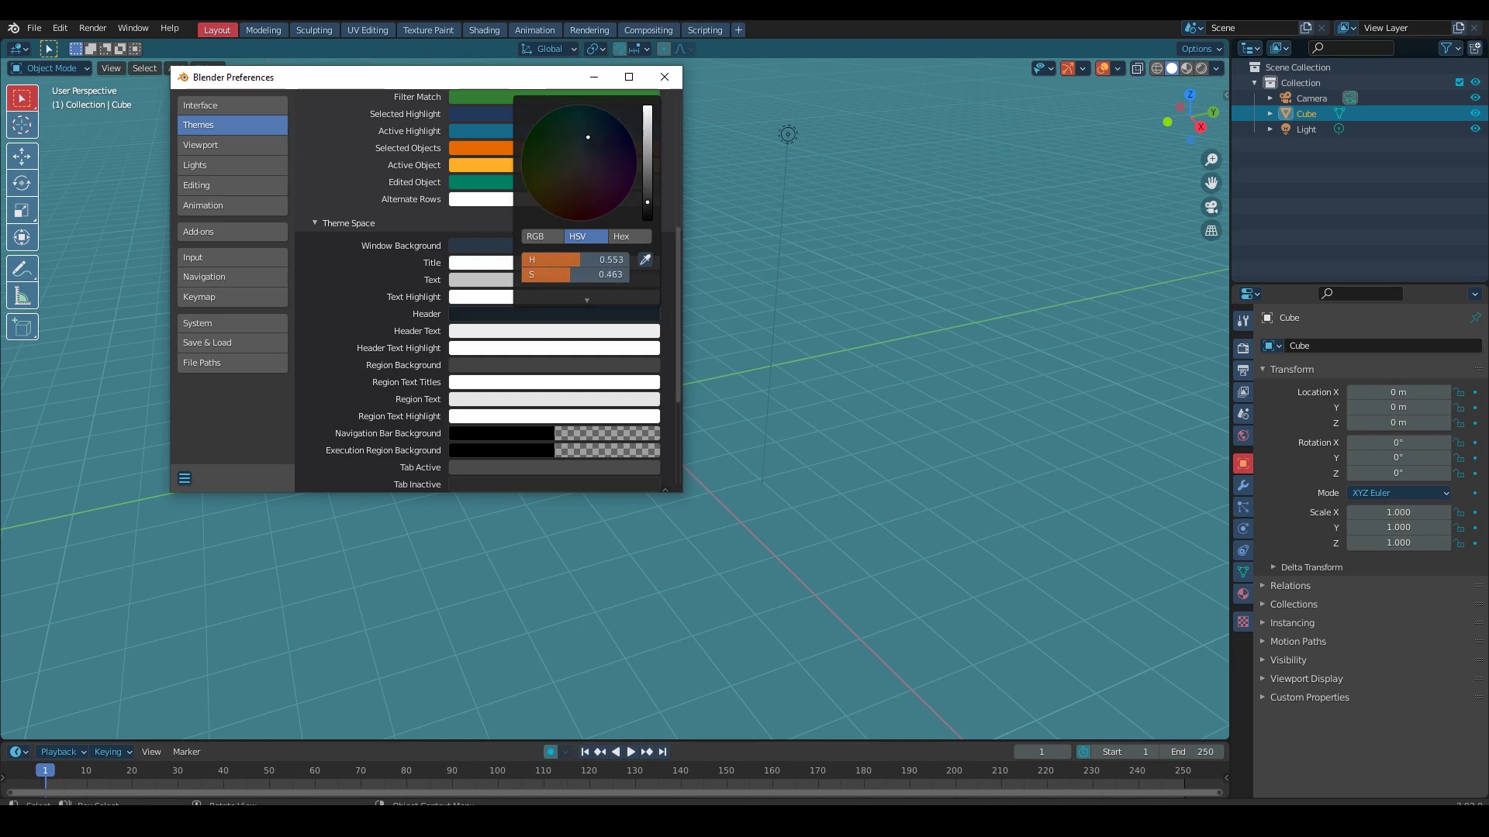
key(Escape)
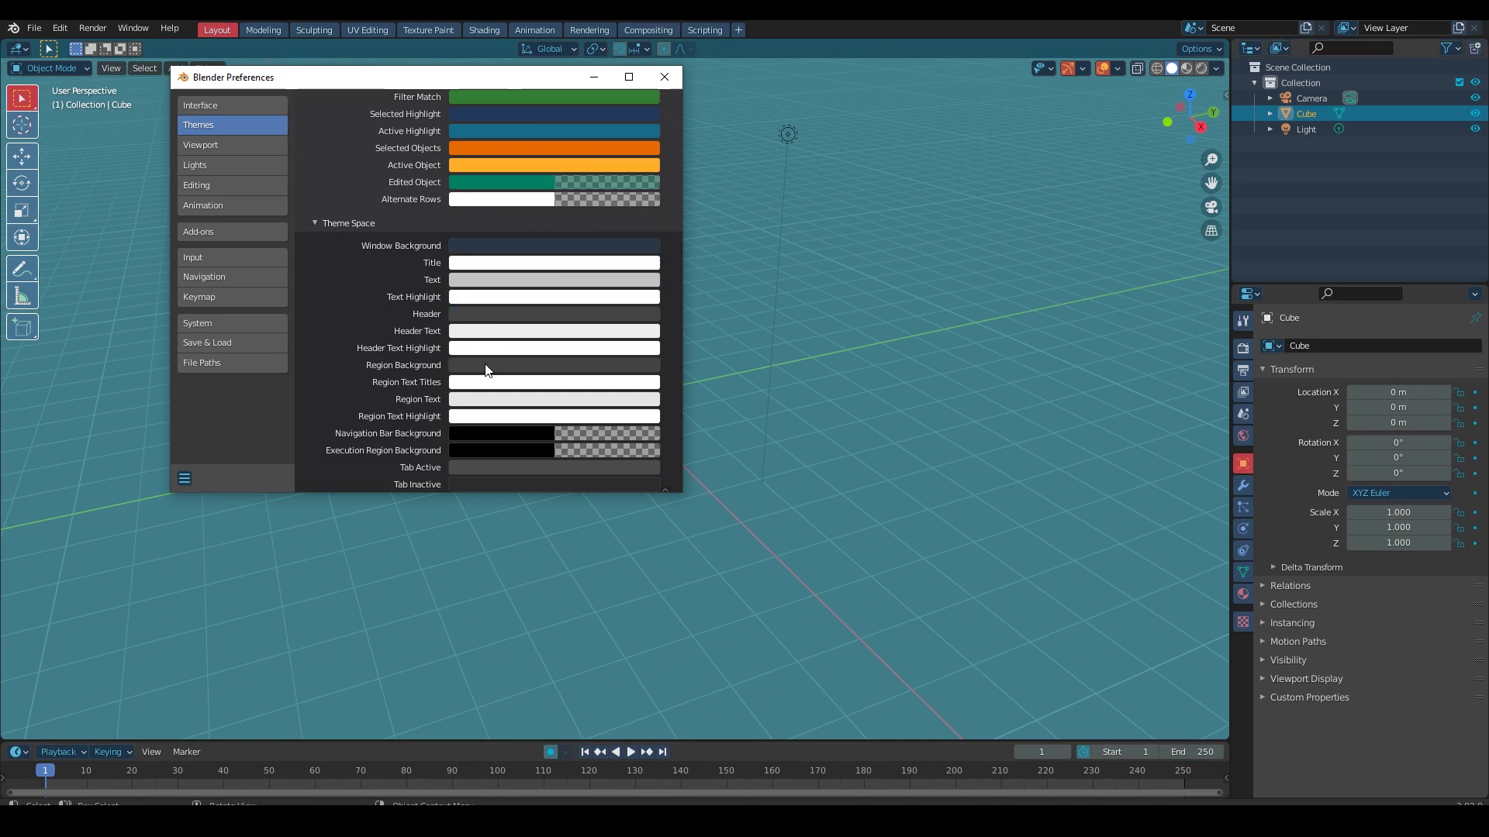
click(487, 370)
drag(655, 197, 654, 178)
key(Escape)
Step: Leave Tab Active unchanged and expand Panel Colors, keeping the panel Header grey
scroll(607, 314, down, 2)
scroll(326, 308, down, 1)
click(492, 375)
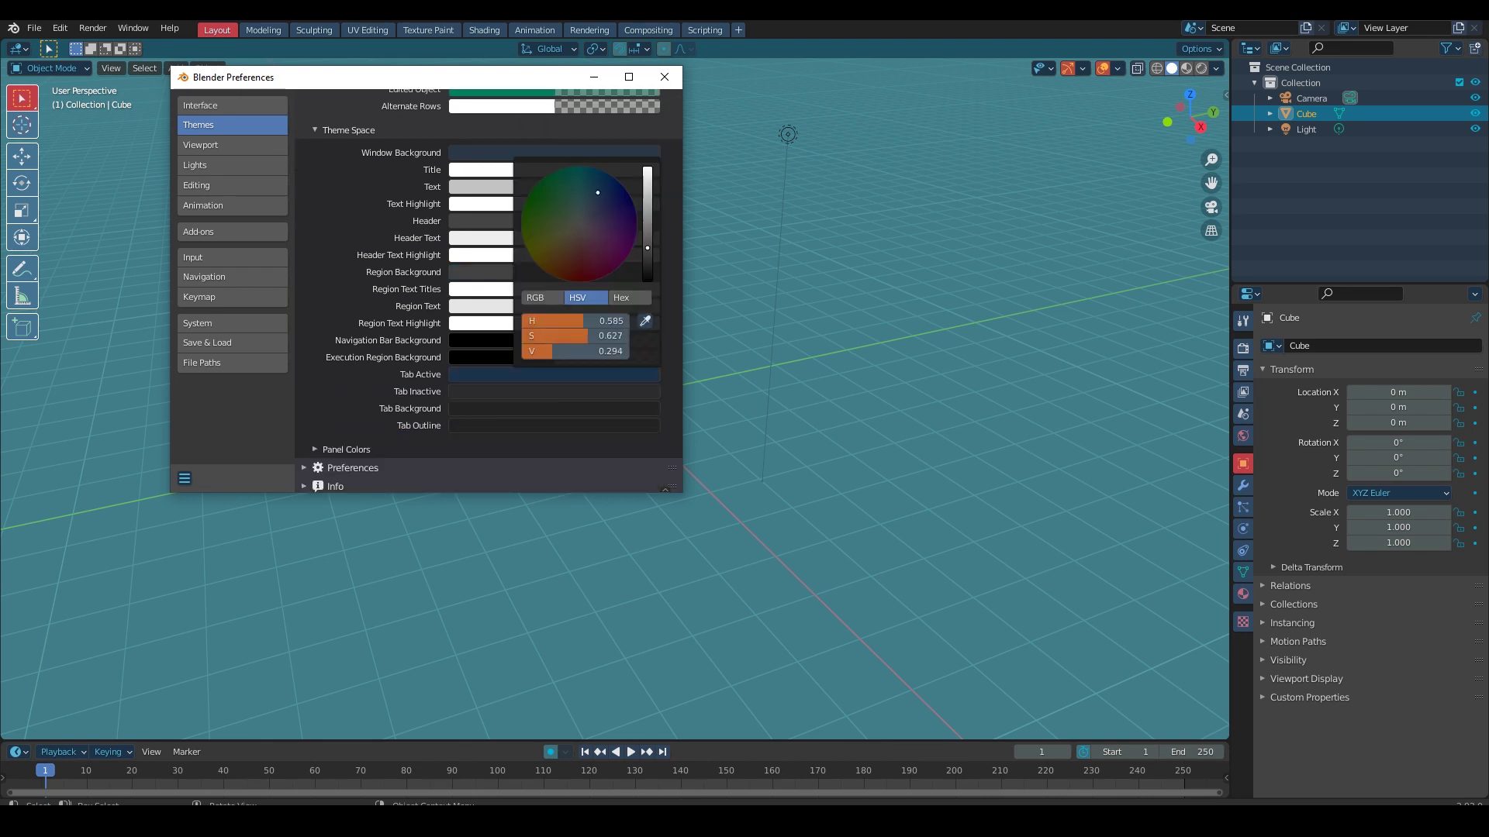
key(Escape)
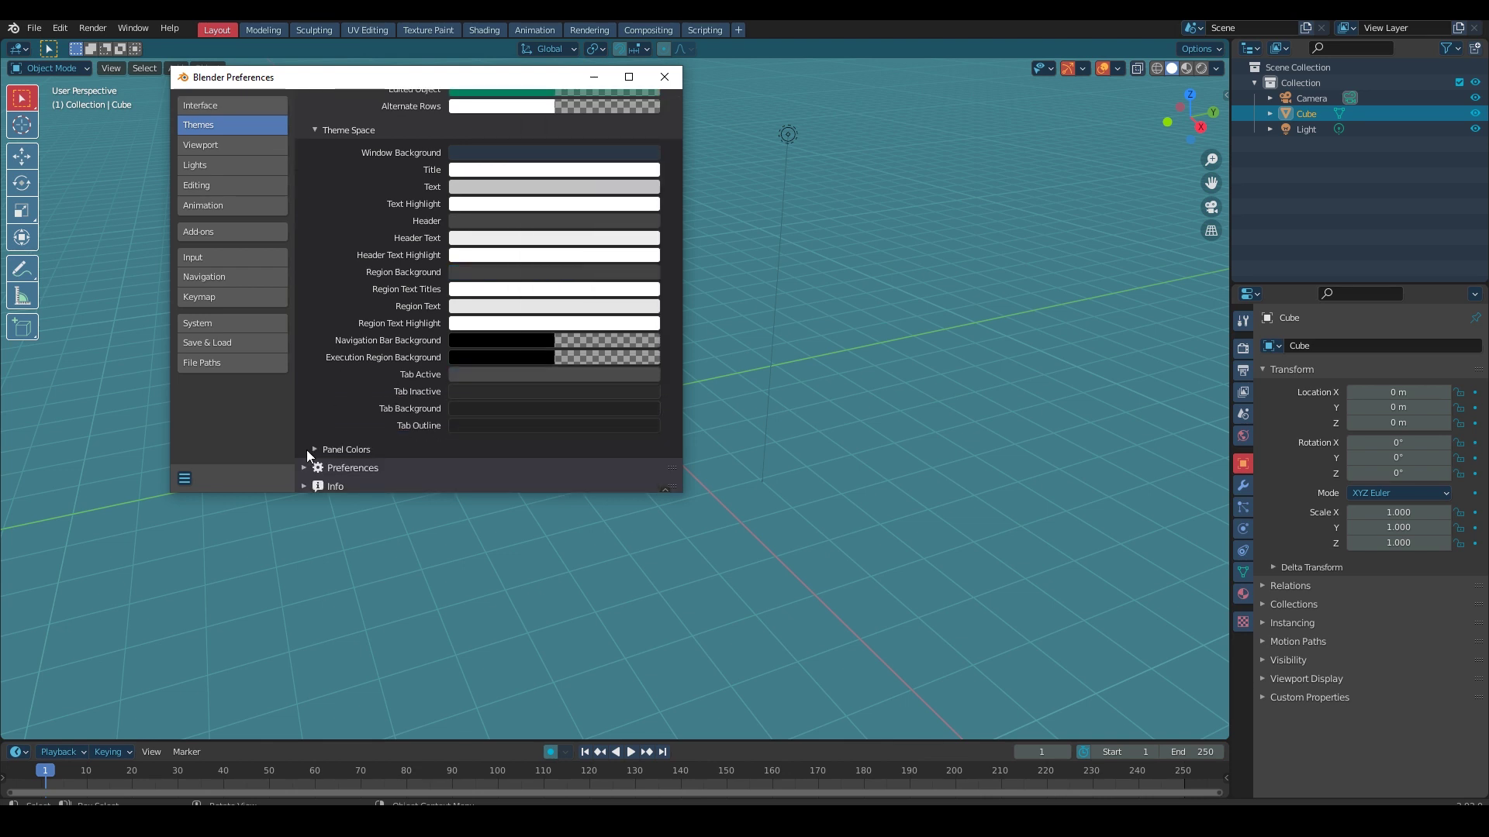
click(314, 448)
scroll(344, 343, down, 5)
click(482, 317)
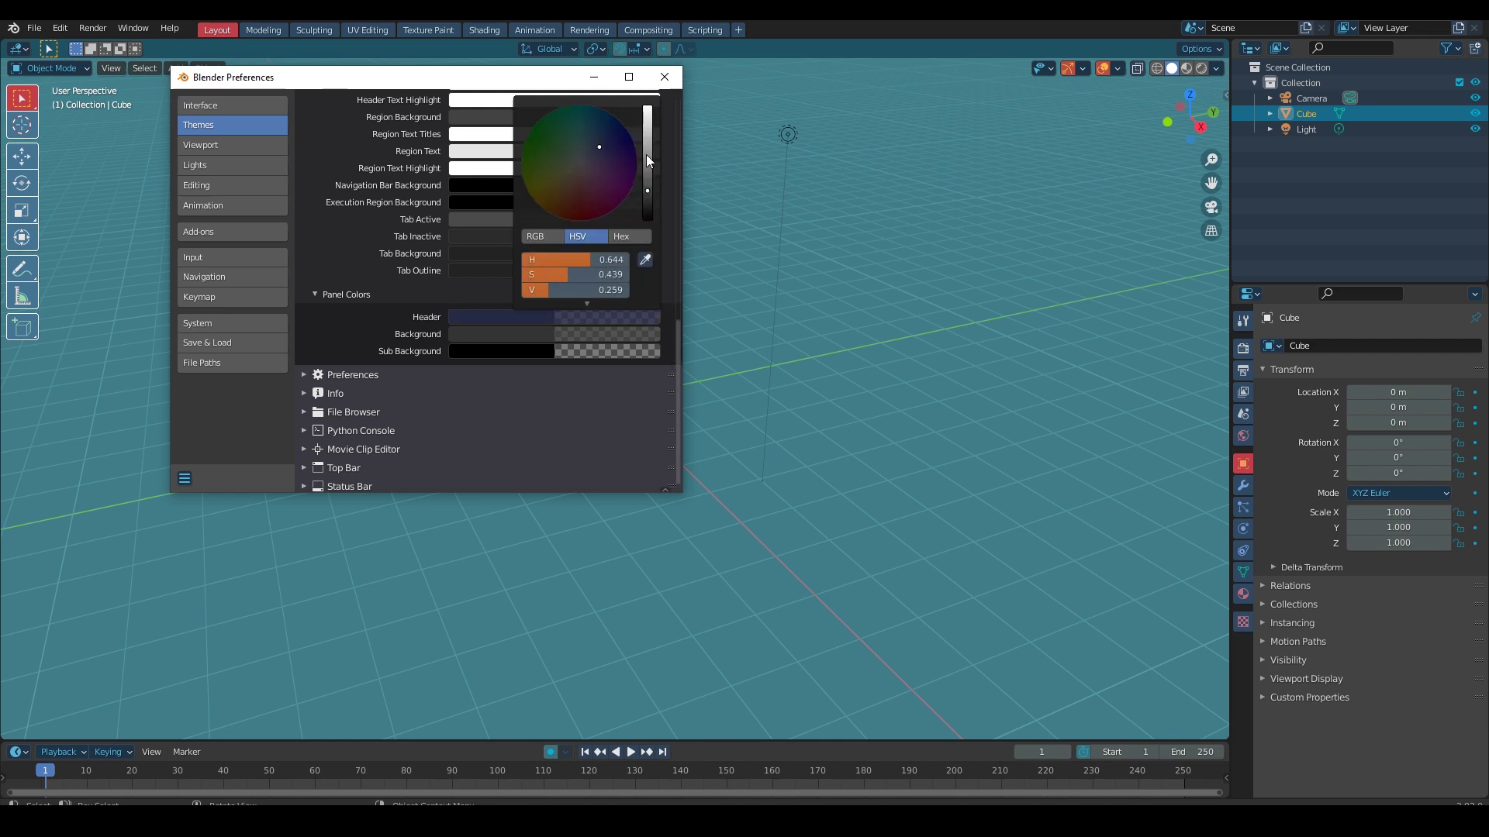
click(457, 351)
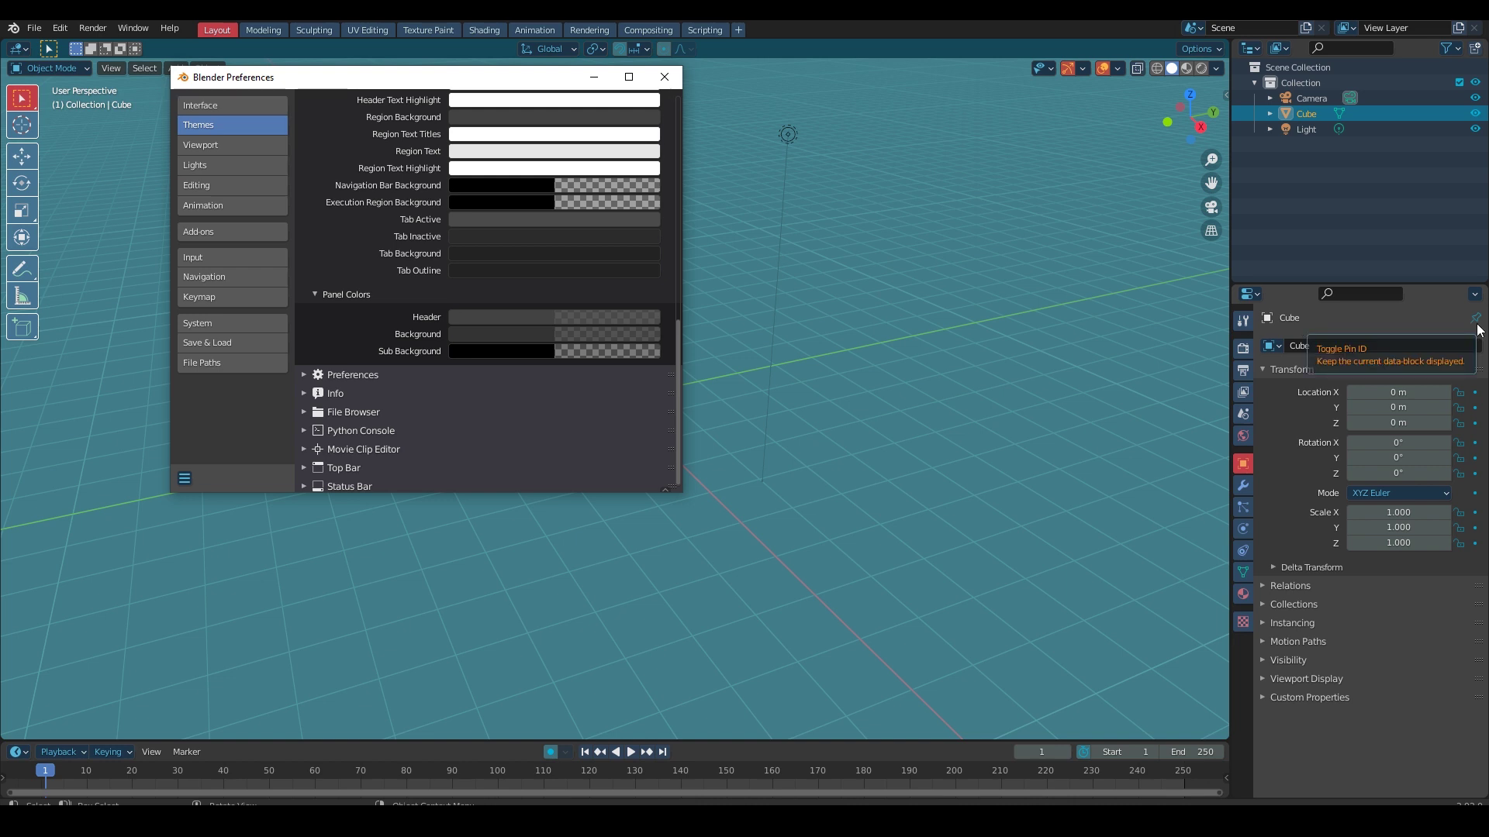
Step: Expand the Properties theme, lighten Search Match toward lavender, and expand Theme Space
scroll(366, 249, up, 8)
scroll(314, 315, up, 5)
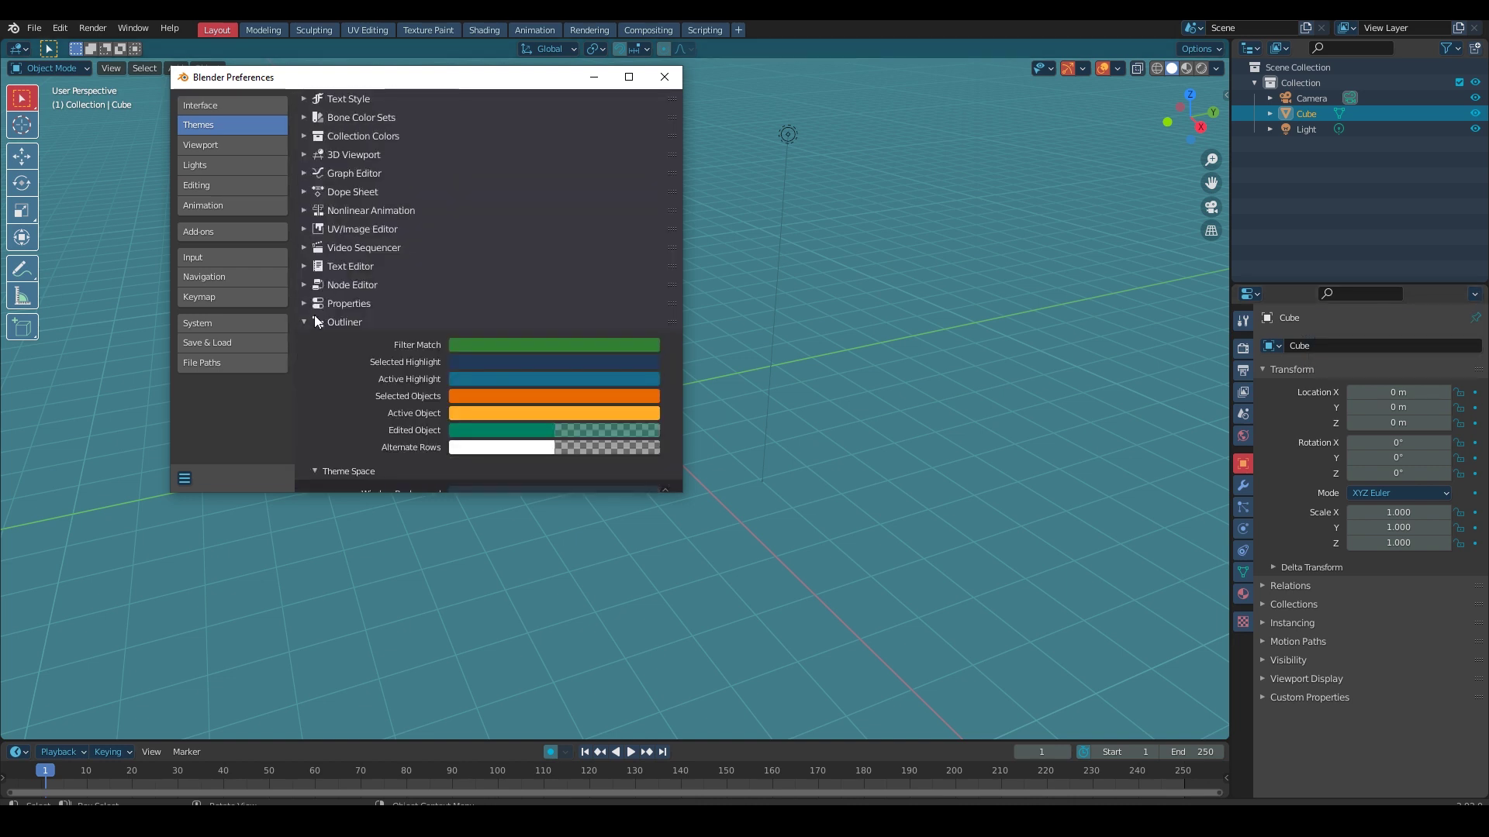
click(314, 315)
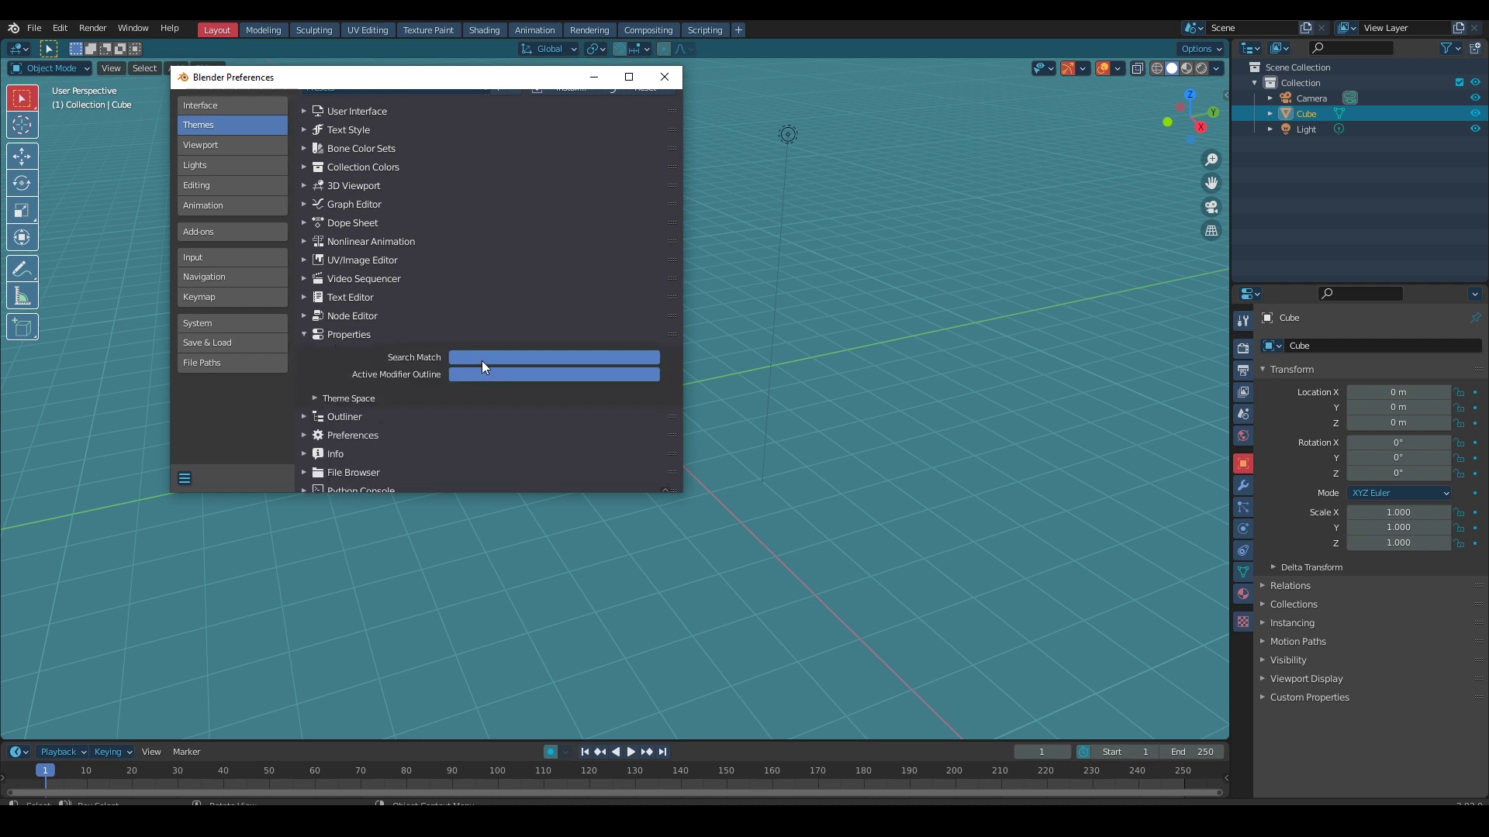
click(482, 358)
drag(605, 188, 589, 197)
click(342, 399)
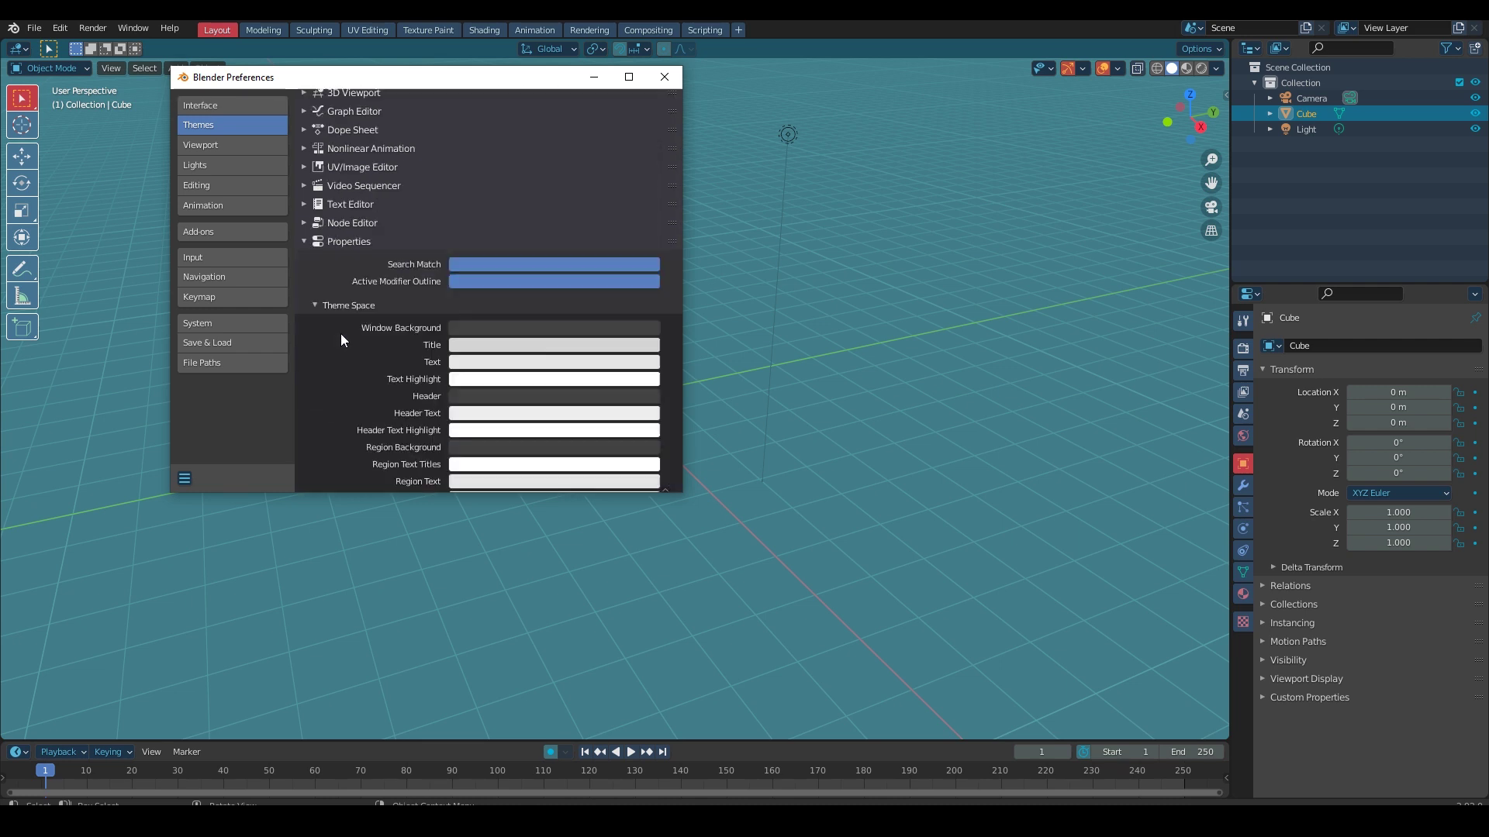
scroll(341, 333, down, 5)
Step: Set the Properties Window Background to dark blue
click(504, 270)
drag(606, 327, 592, 309)
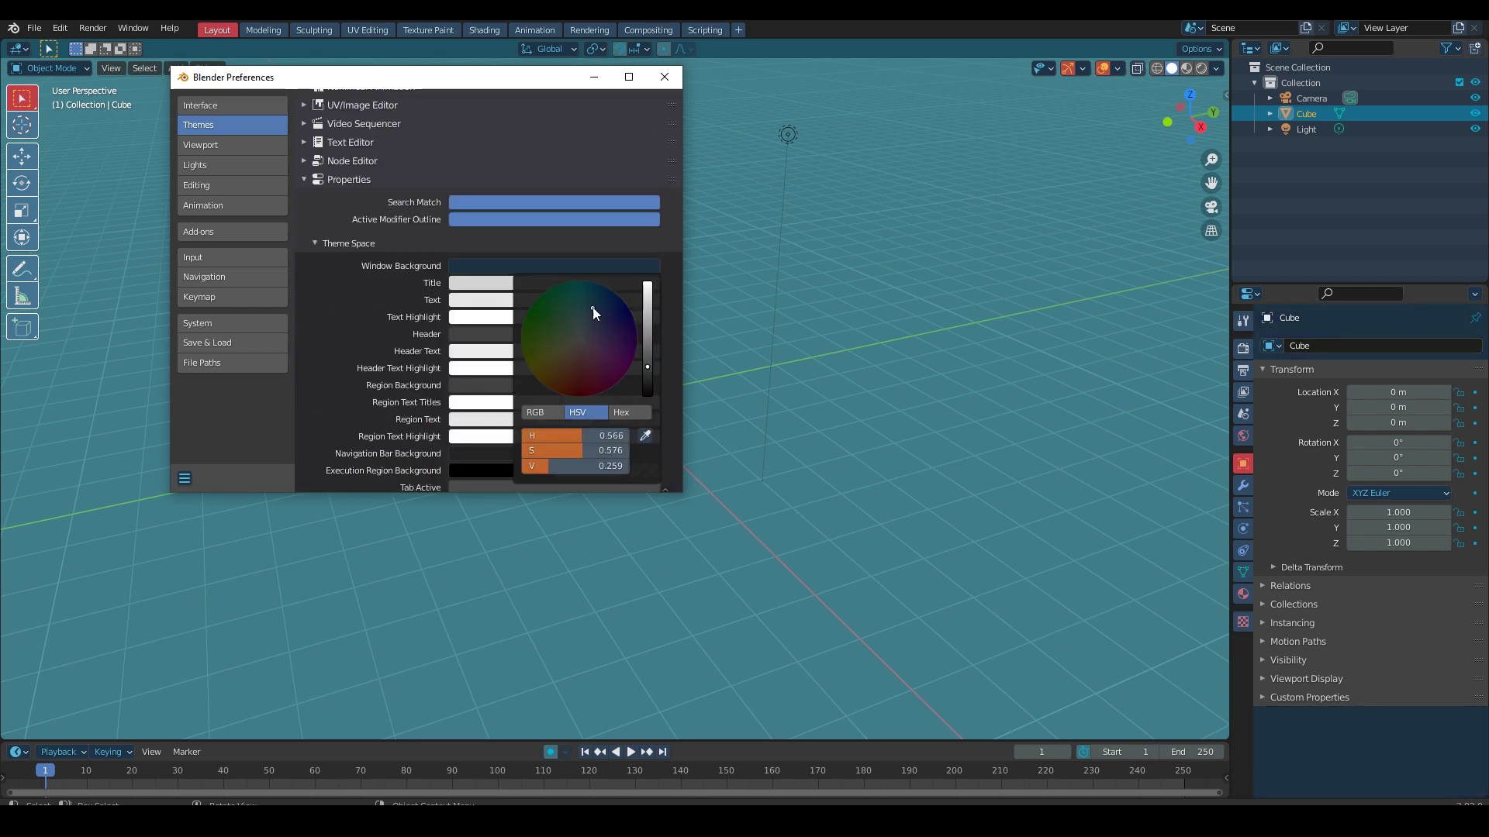
click(590, 266)
click(594, 318)
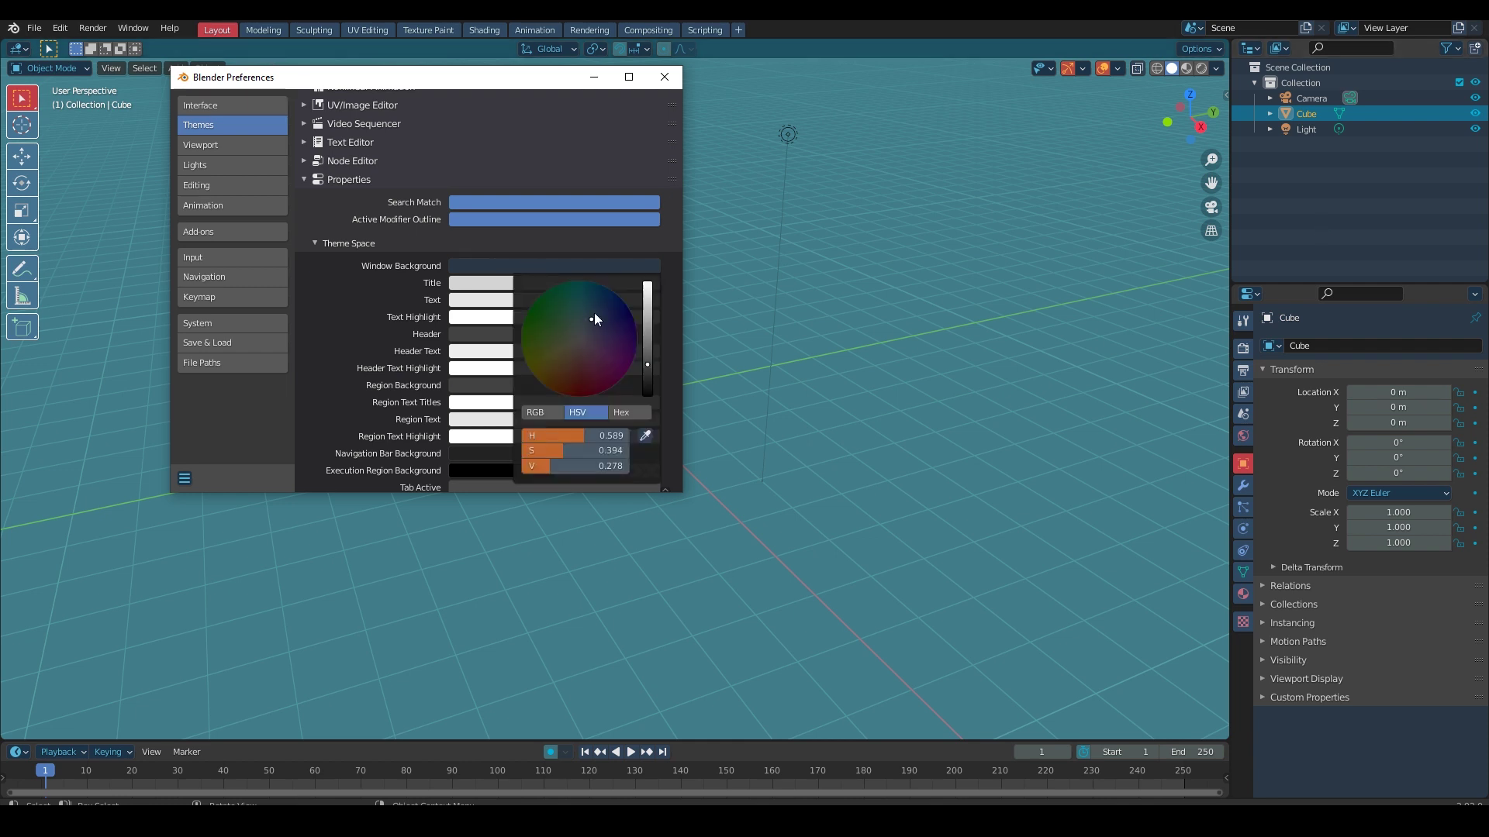
drag(594, 316, 590, 314)
click(520, 334)
Step: Give the Properties Header a dark blue-purple colour by sampling and pasting
click(647, 262)
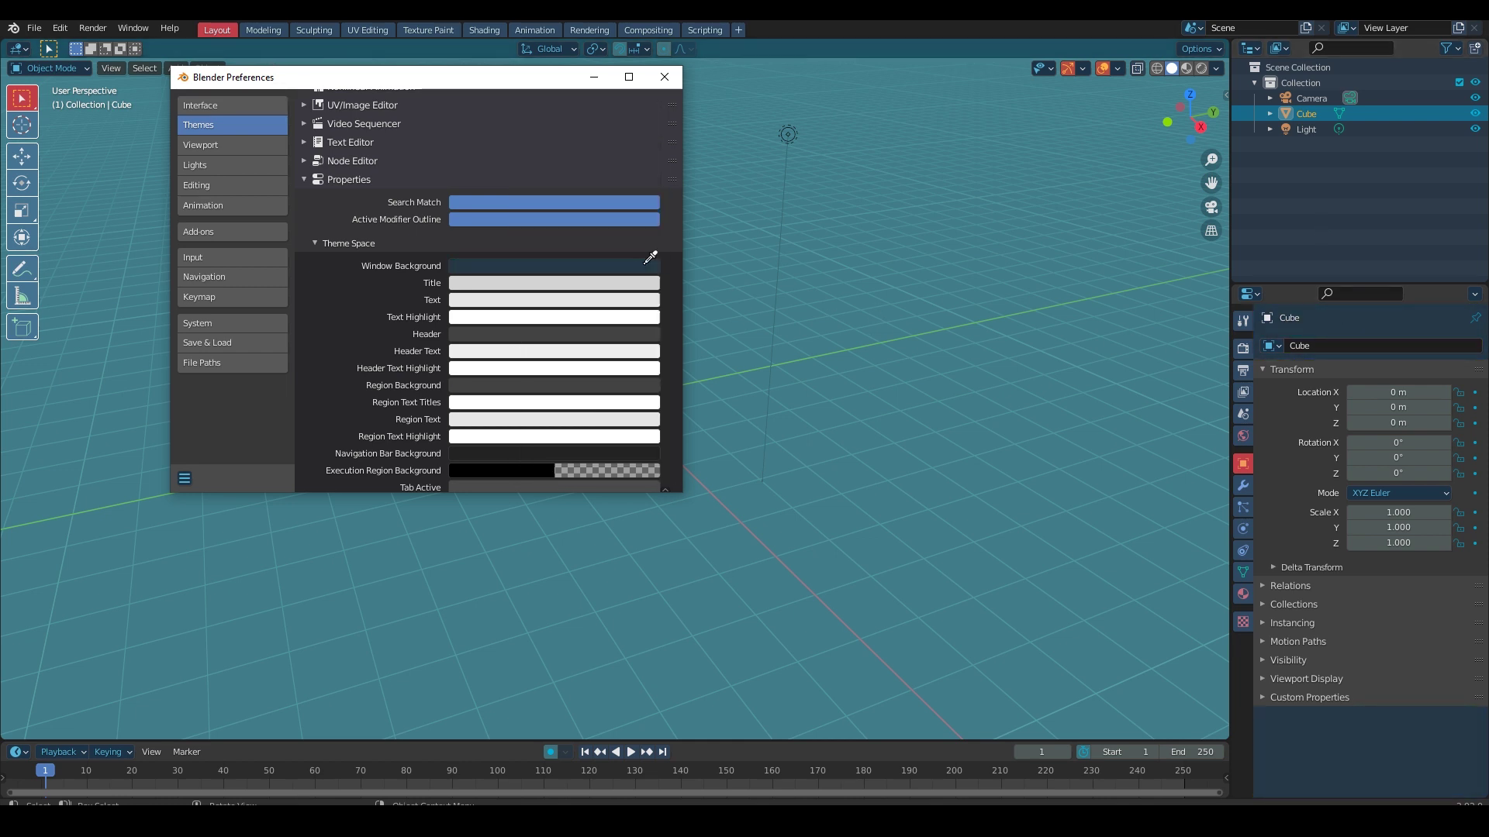
click(650, 257)
click(593, 334)
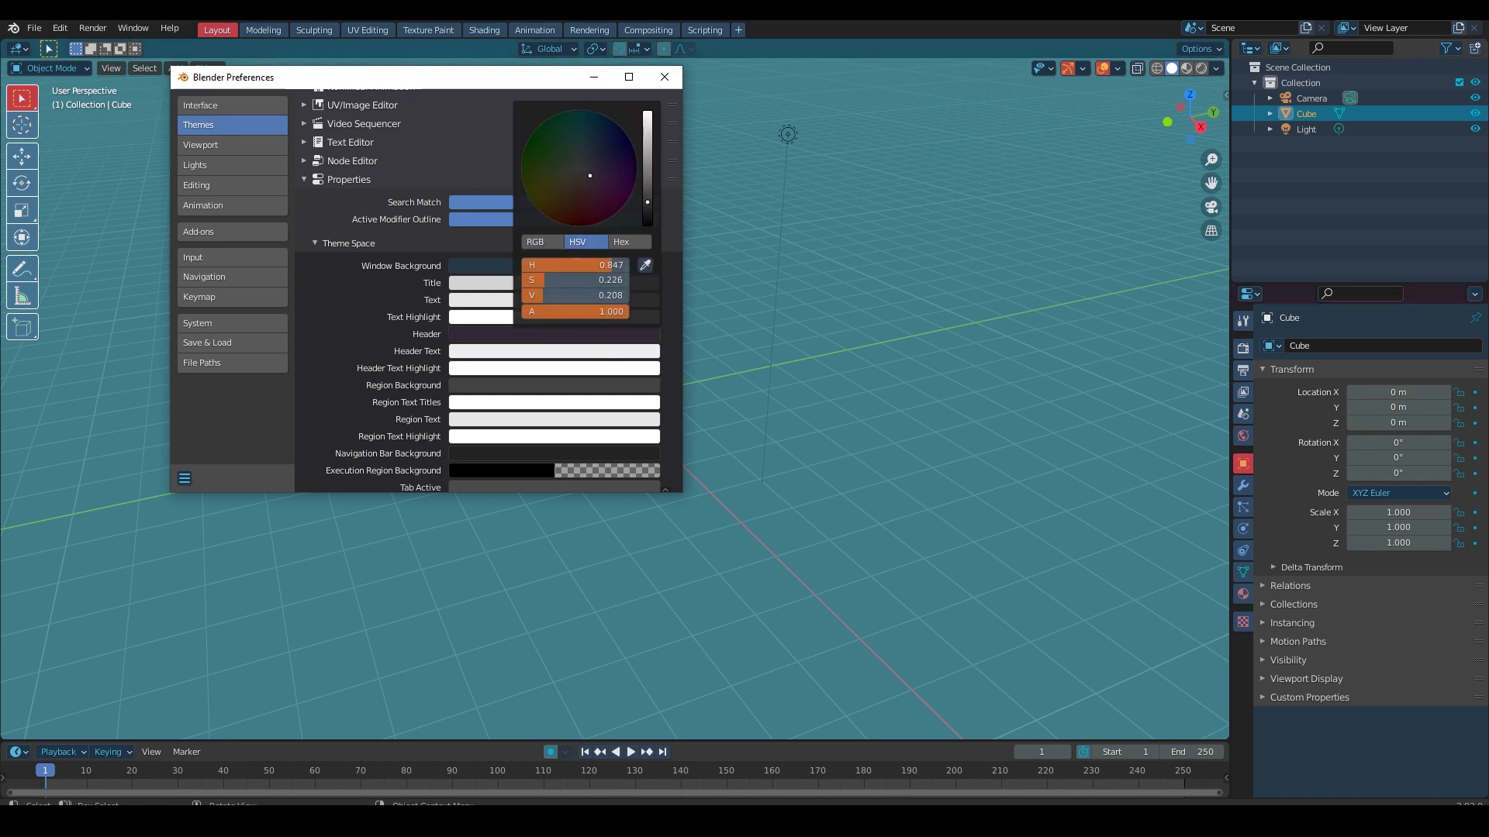
key(ctrl+v)
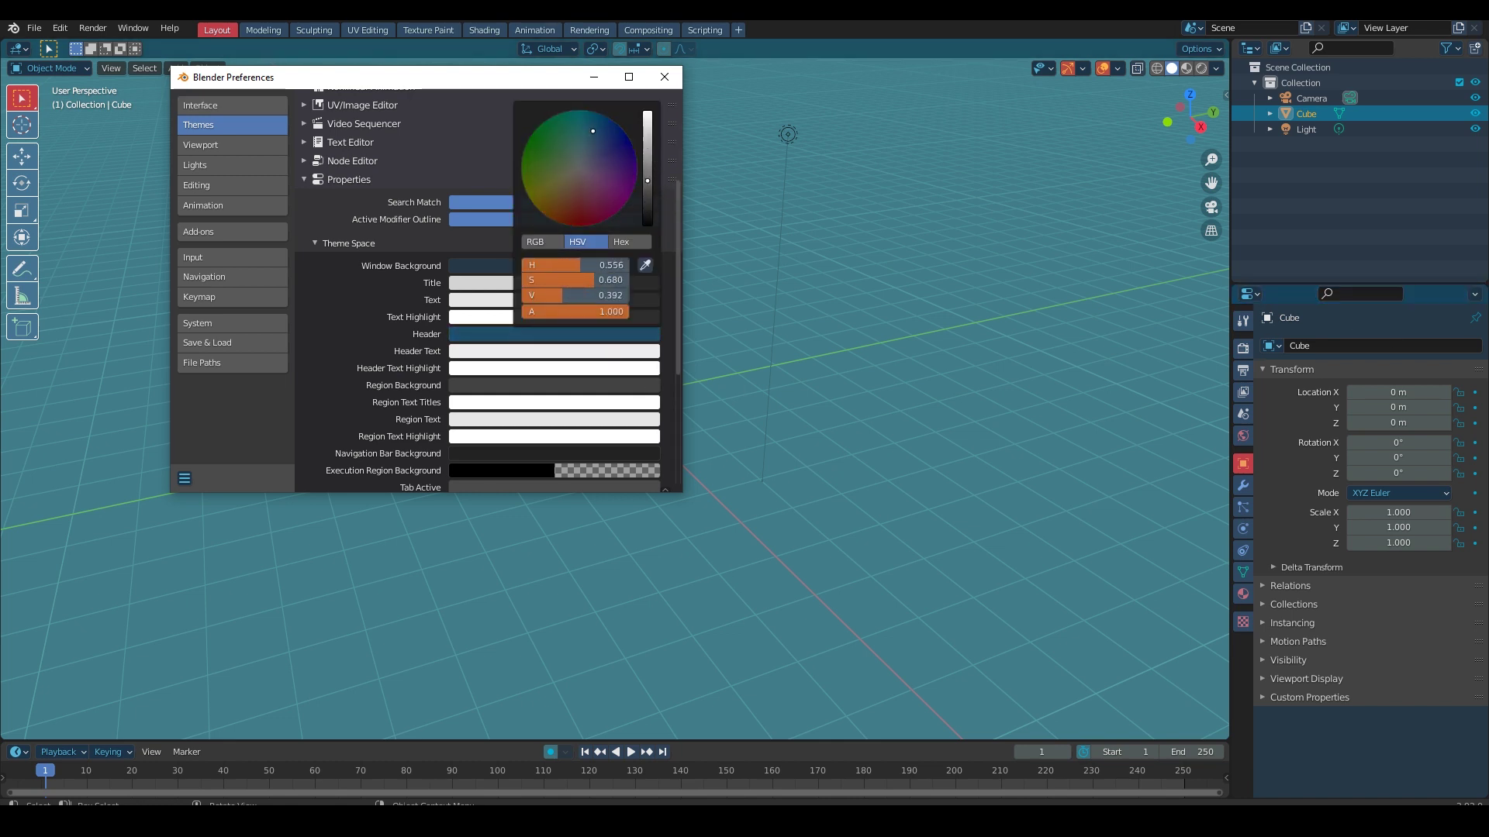
key(ctrl+v)
key(ctrl+v)
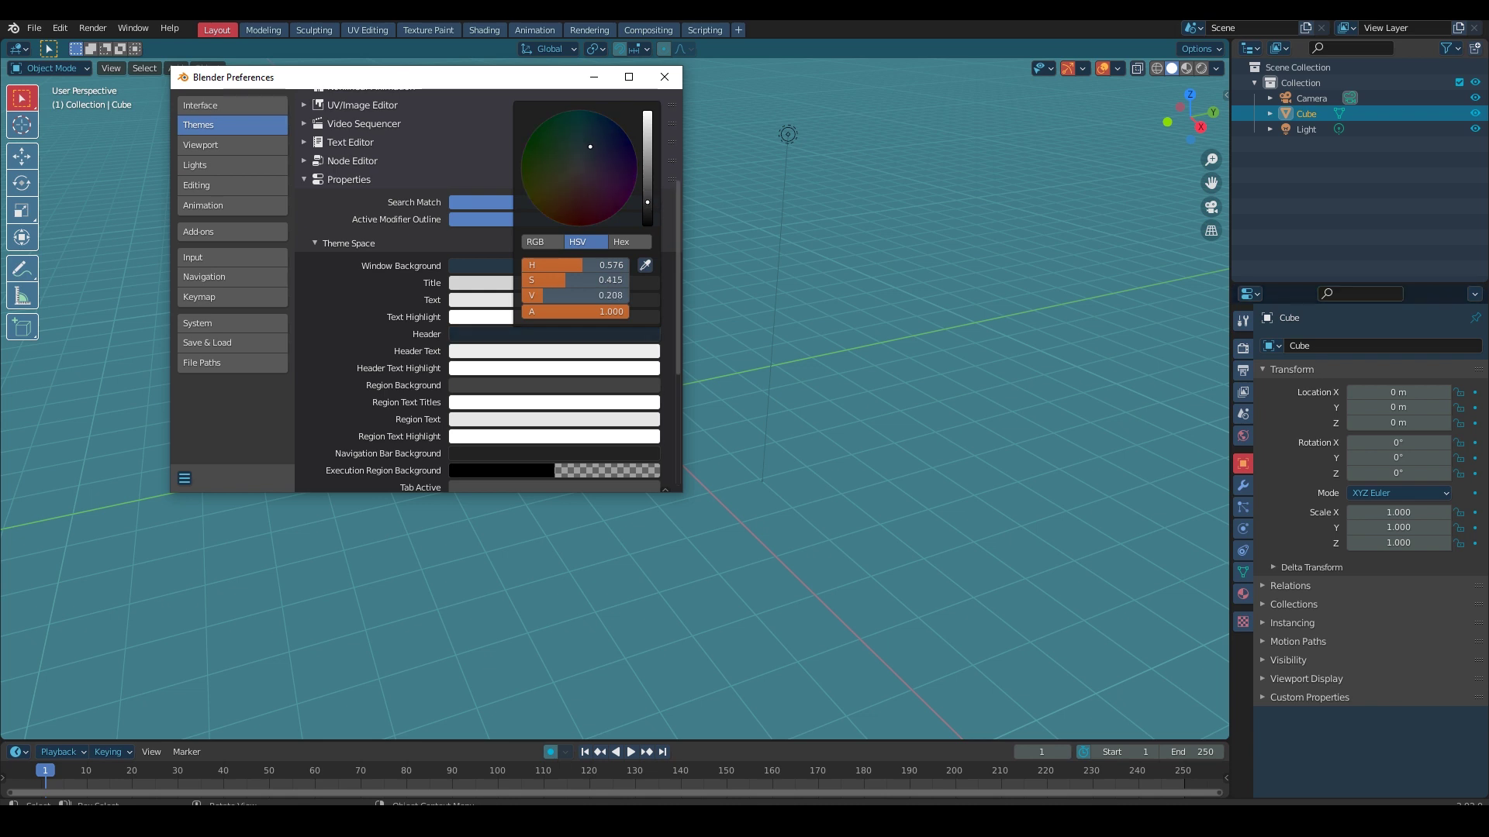
click(502, 392)
key(ctrl+v)
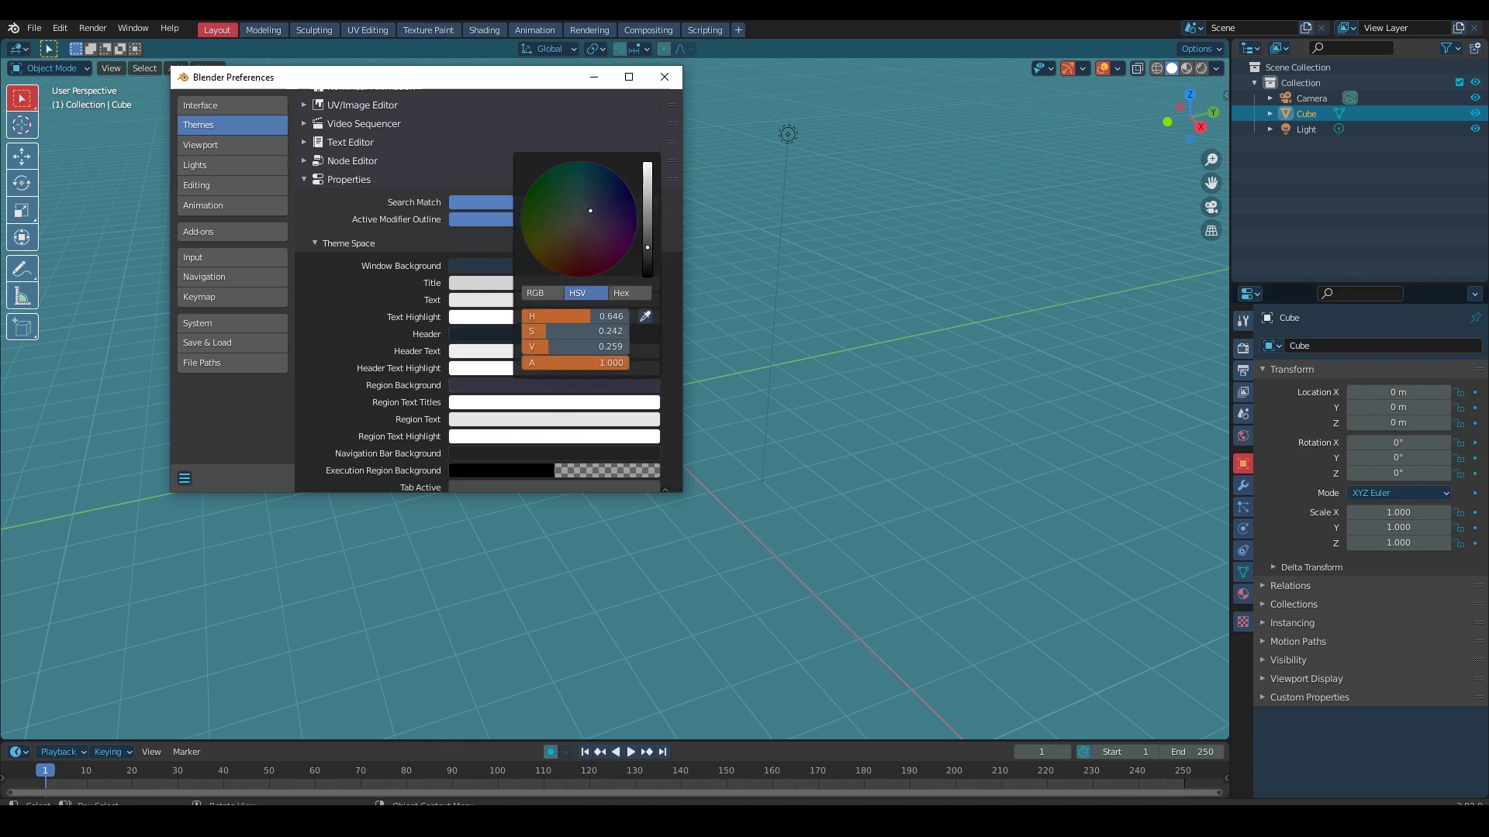
Step: Set the Properties Navigation Bar Background to dark navy
scroll(462, 394, down, 2)
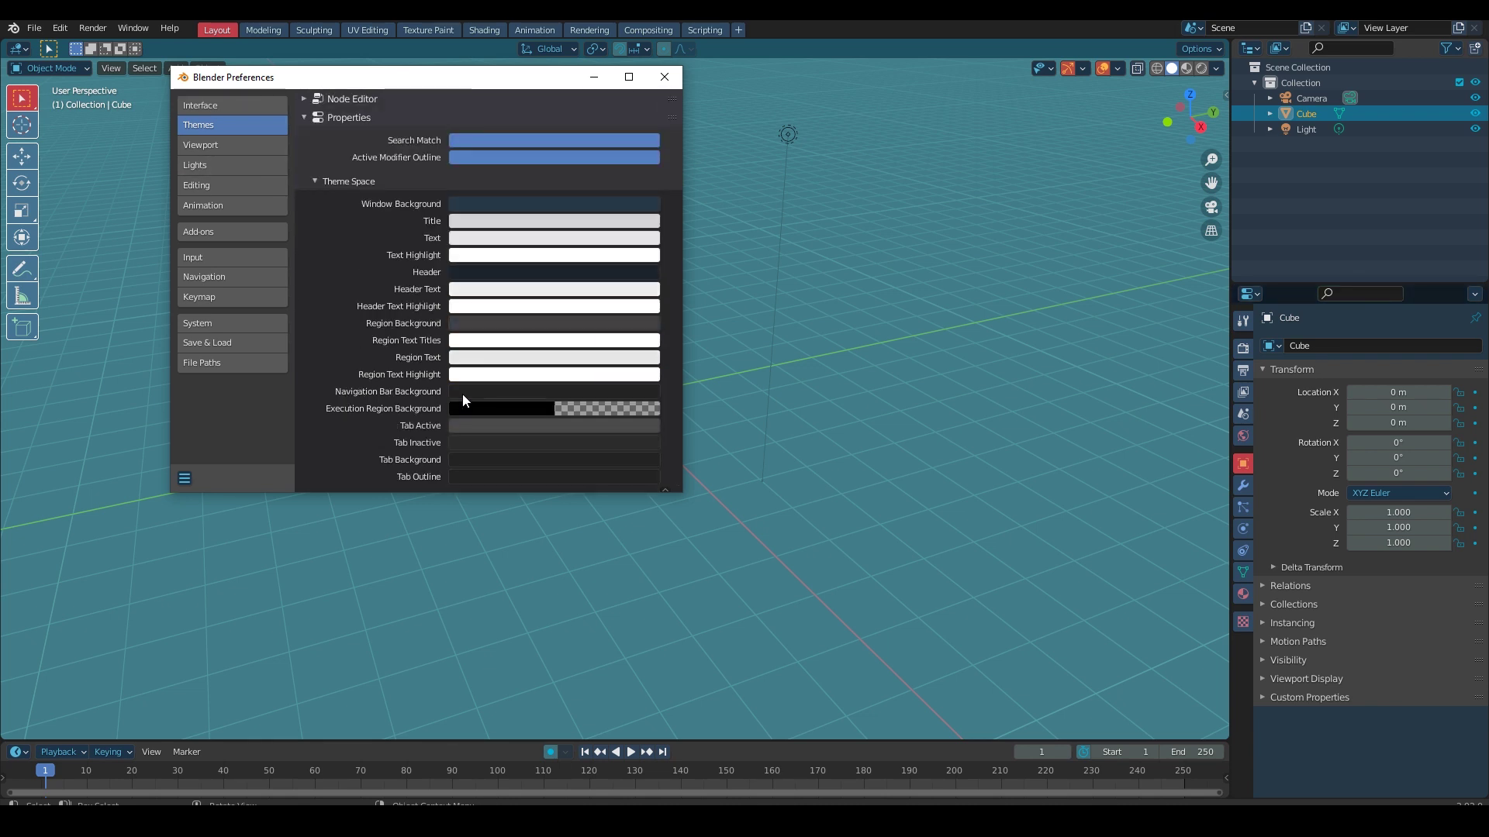
click(462, 391)
key(ctrl+v)
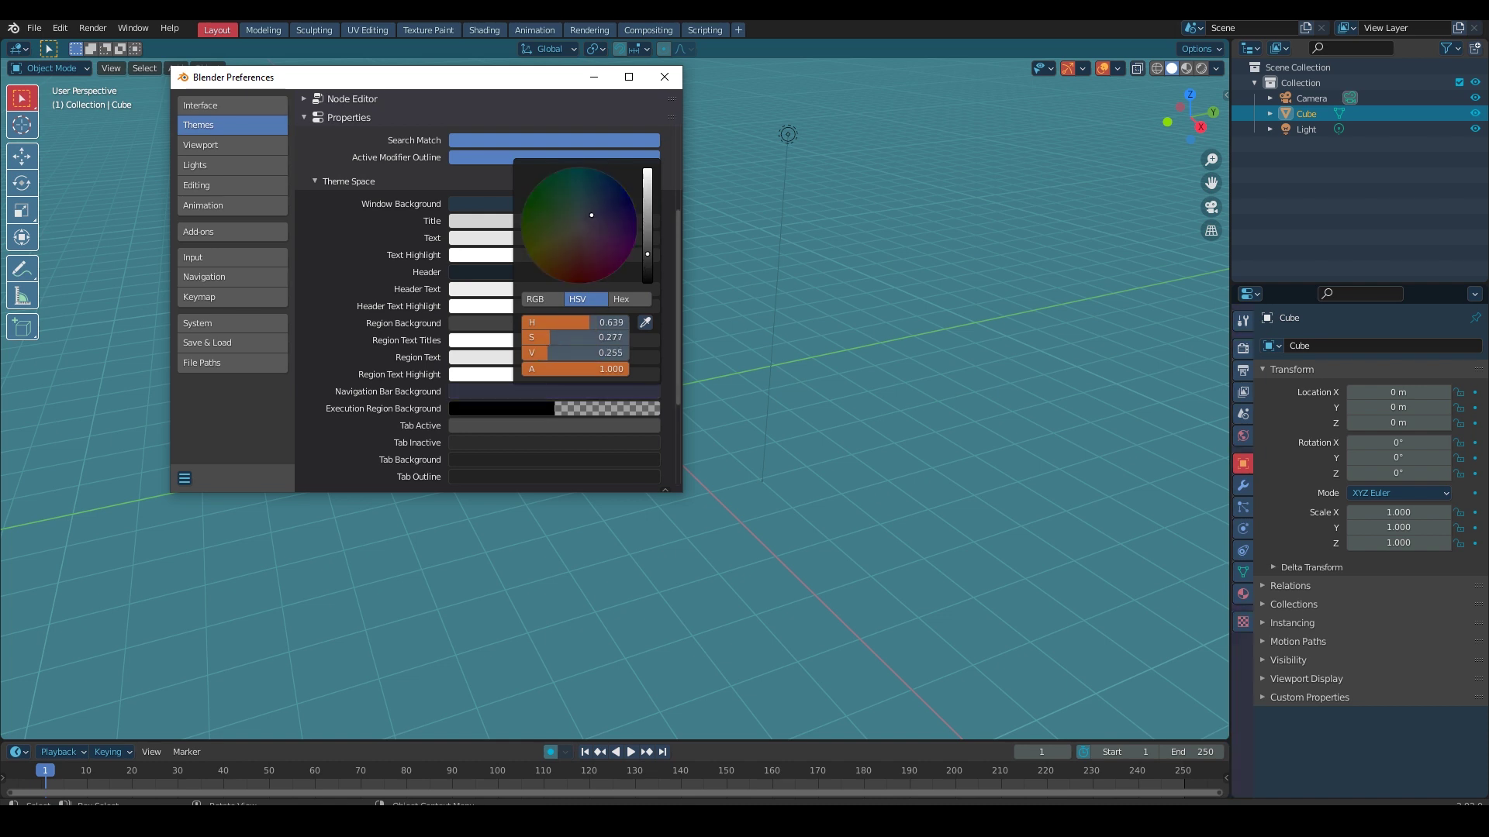
key(ctrl+v)
click(644, 323)
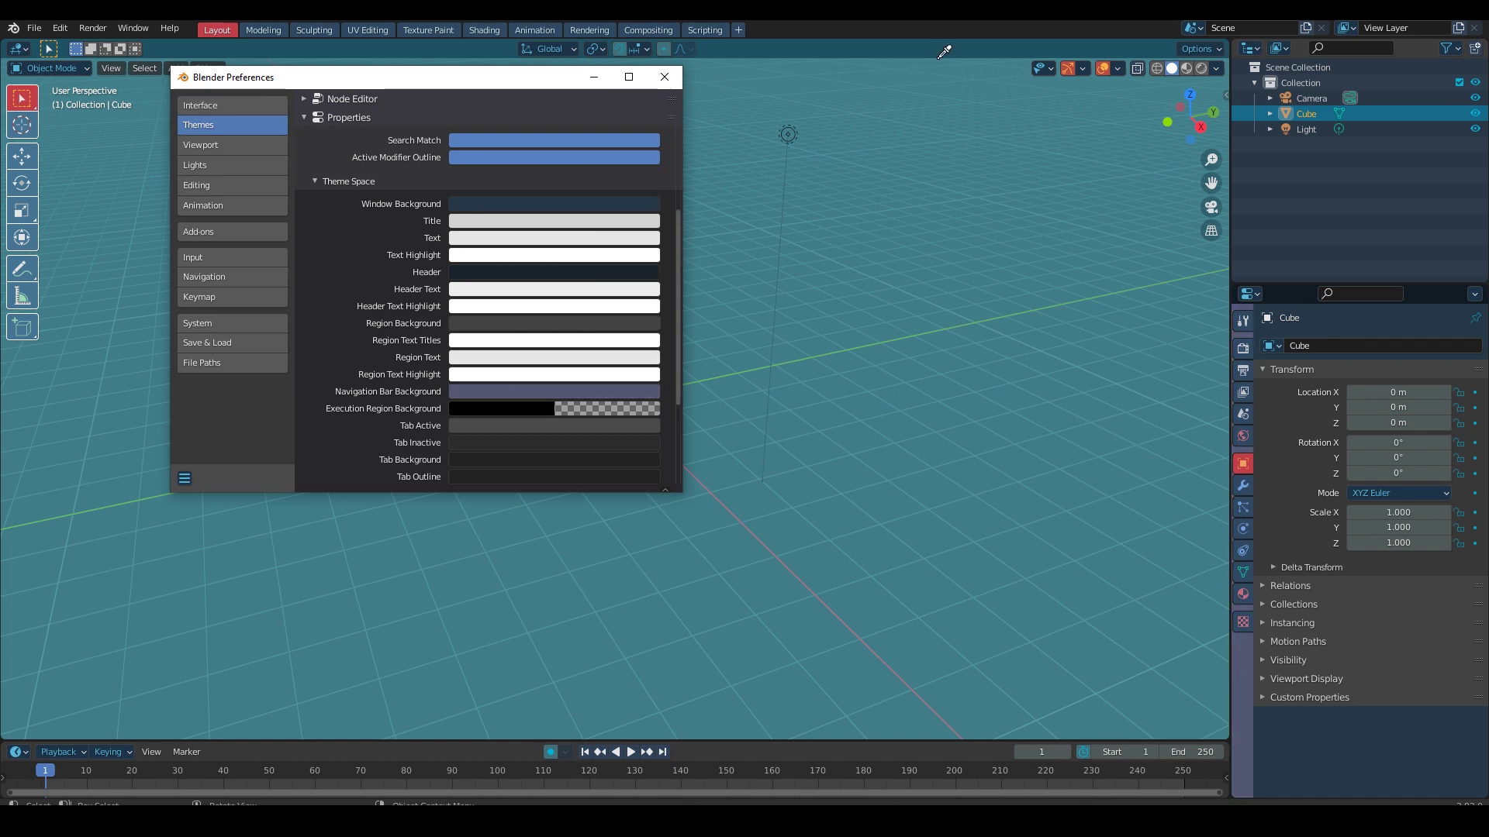
click(943, 56)
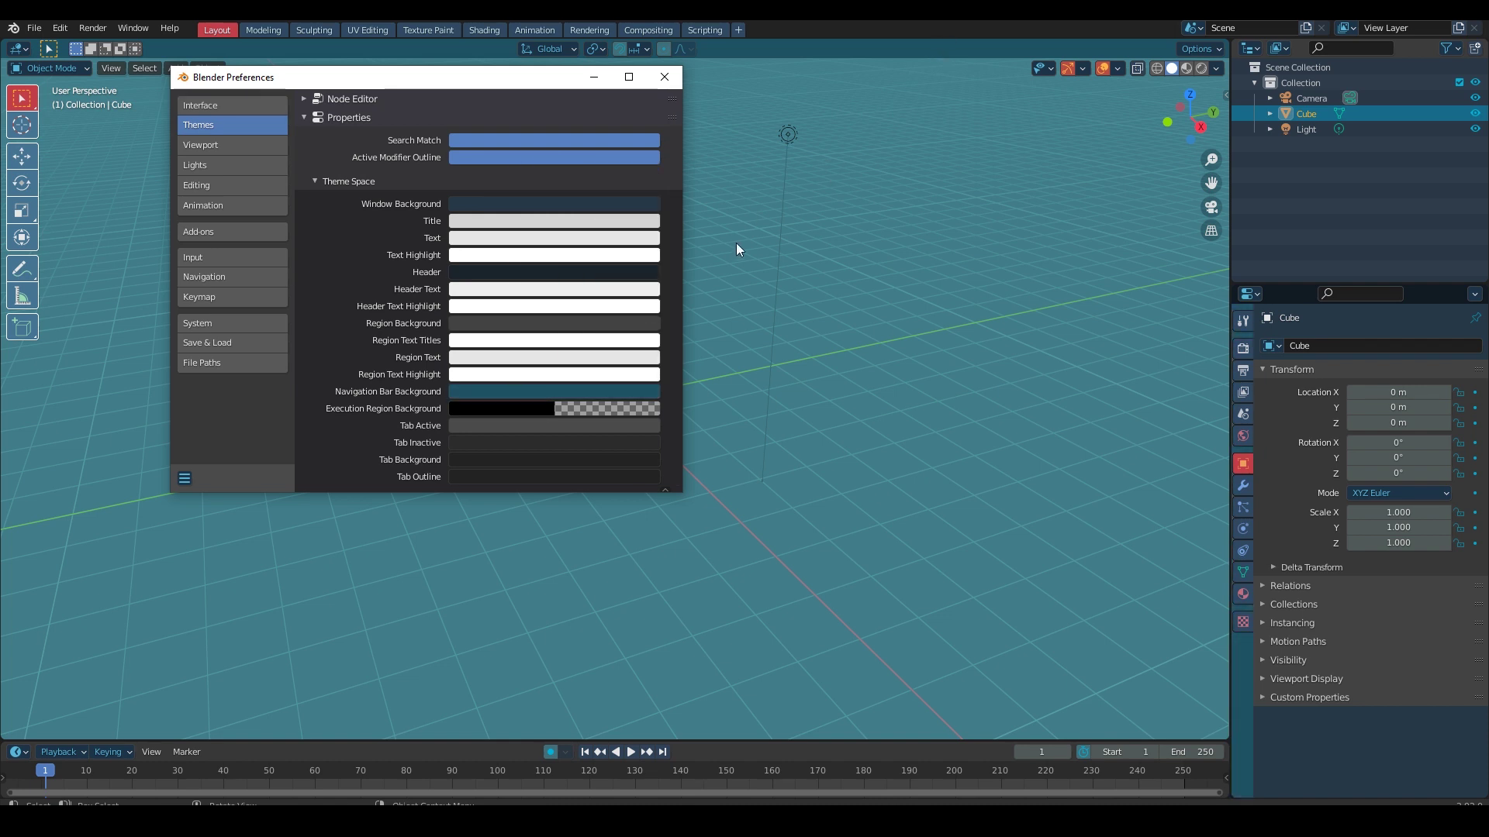
click(622, 392)
drag(647, 270, 647, 265)
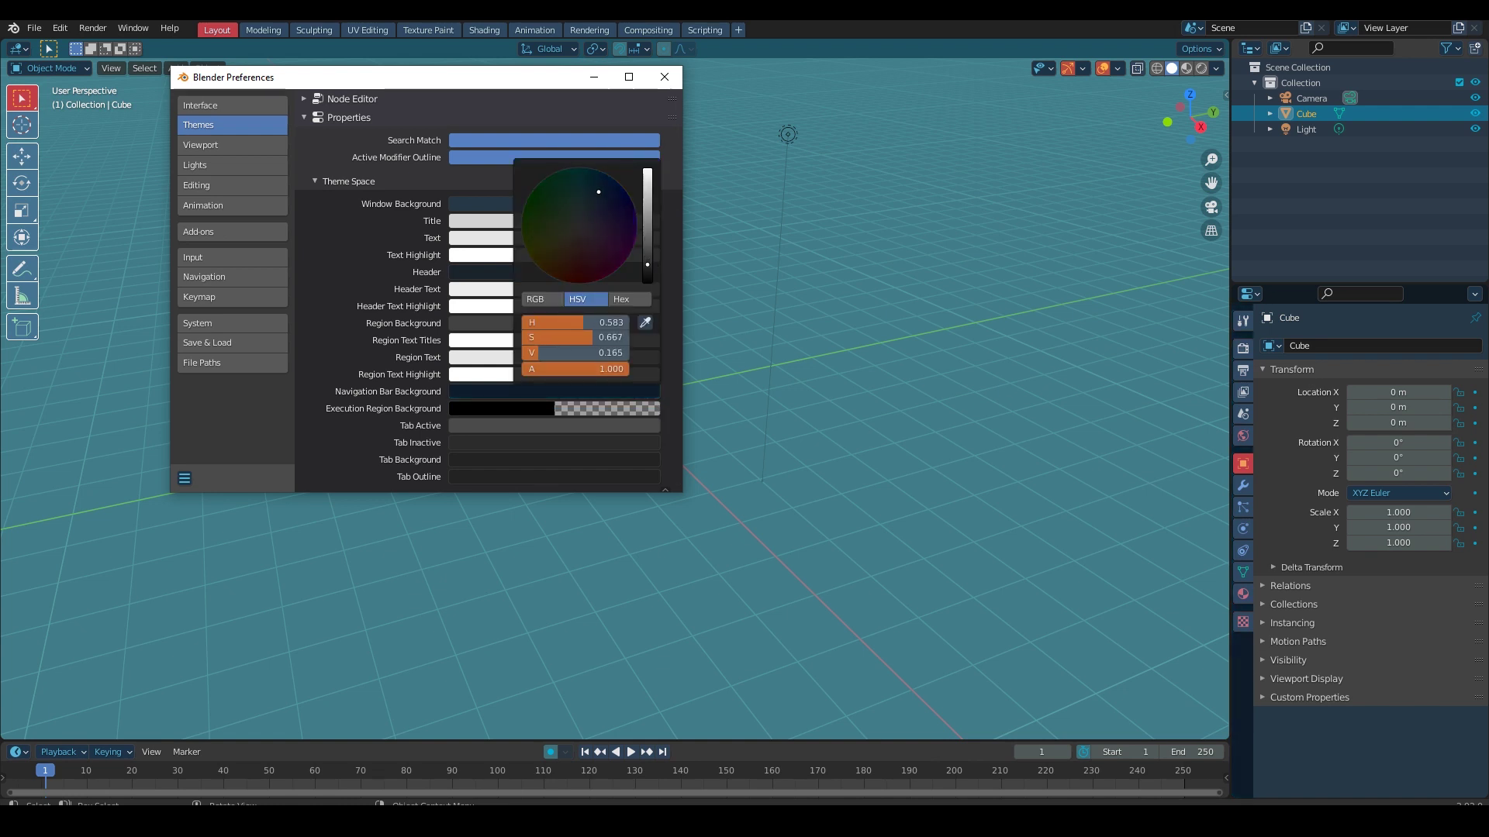
Step: Cancel a purple Region Background, make Tab Active pale teal and Tab Inactive bright blue
click(496, 324)
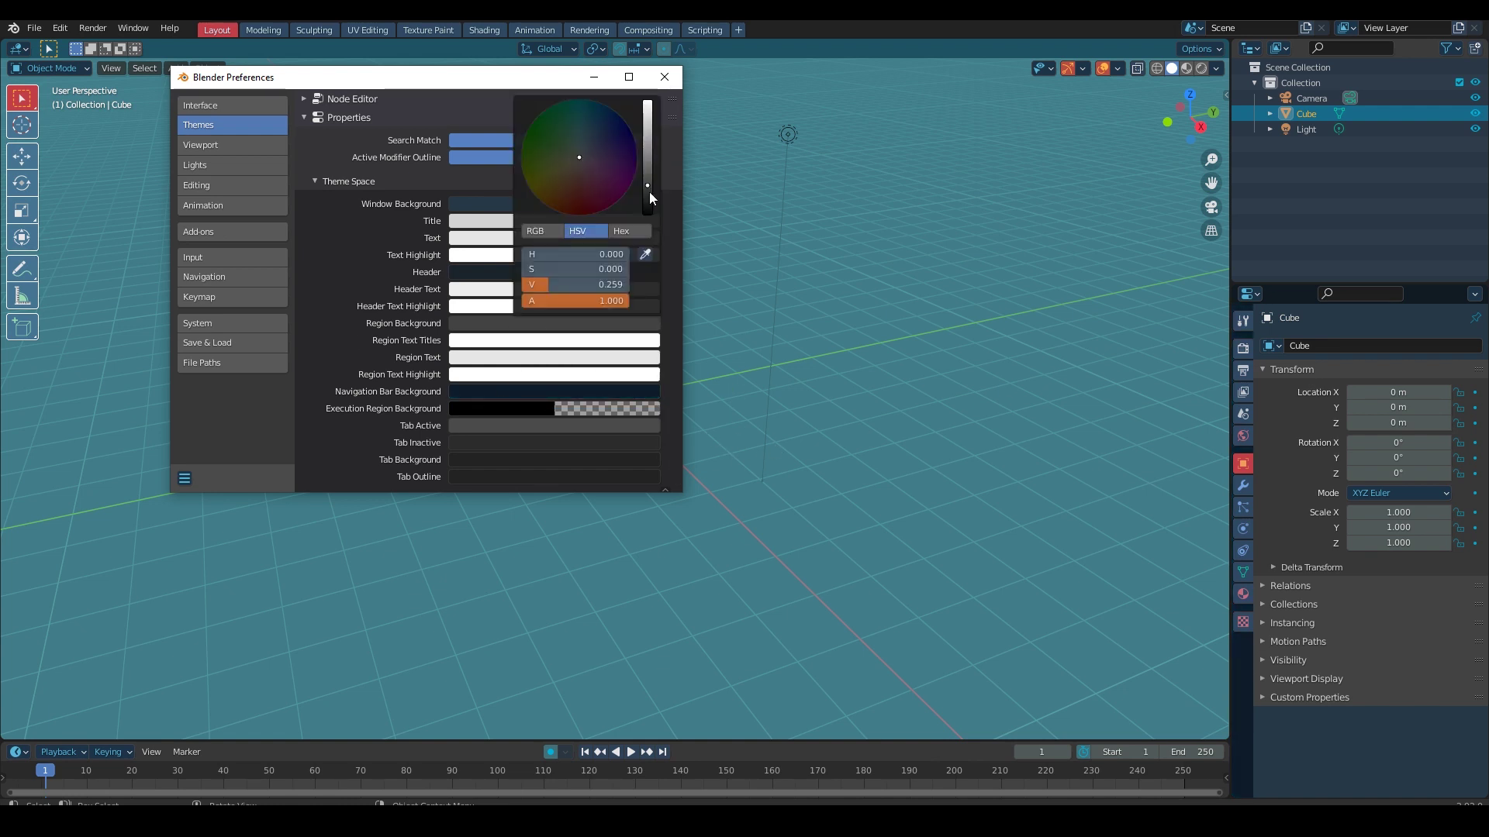
mouse_move(648, 192)
mouse_down()
mouse_move(647, 158)
mouse_move(583, 164)
mouse_up()
key(Escape)
scroll(377, 351, down, 3)
click(493, 334)
click(616, 145)
click(469, 350)
mouse_move(647, 243)
mouse_down()
mouse_move(648, 163)
mouse_move(648, 242)
mouse_up()
Step: Expand Properties Panel Colors and set the panel Header to a bluish grey
scroll(333, 295, down, 3)
click(335, 341)
scroll(336, 319, down, 3)
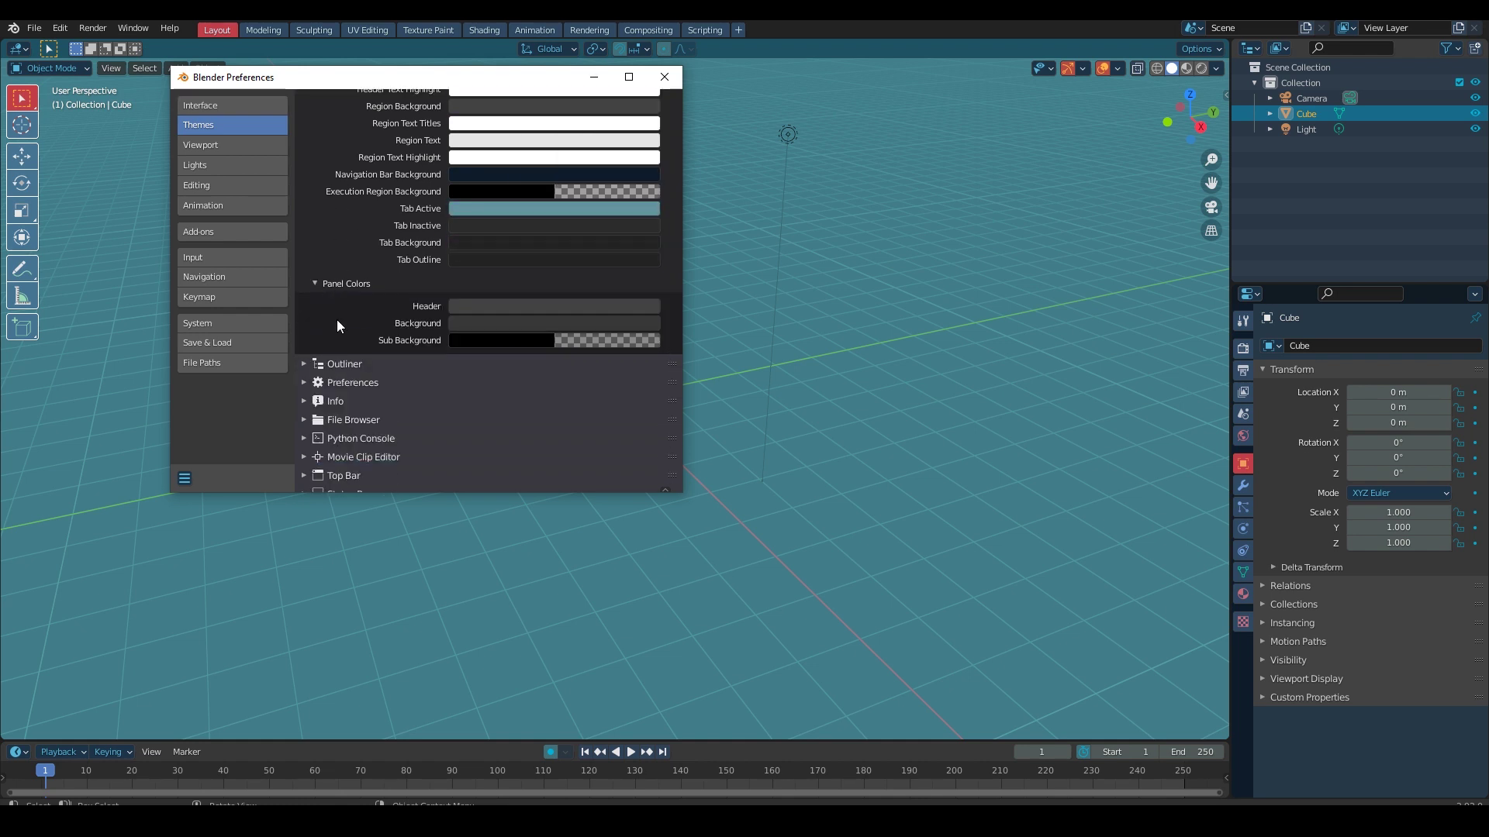
click(481, 306)
scroll(606, 195, up, 2)
click(596, 128)
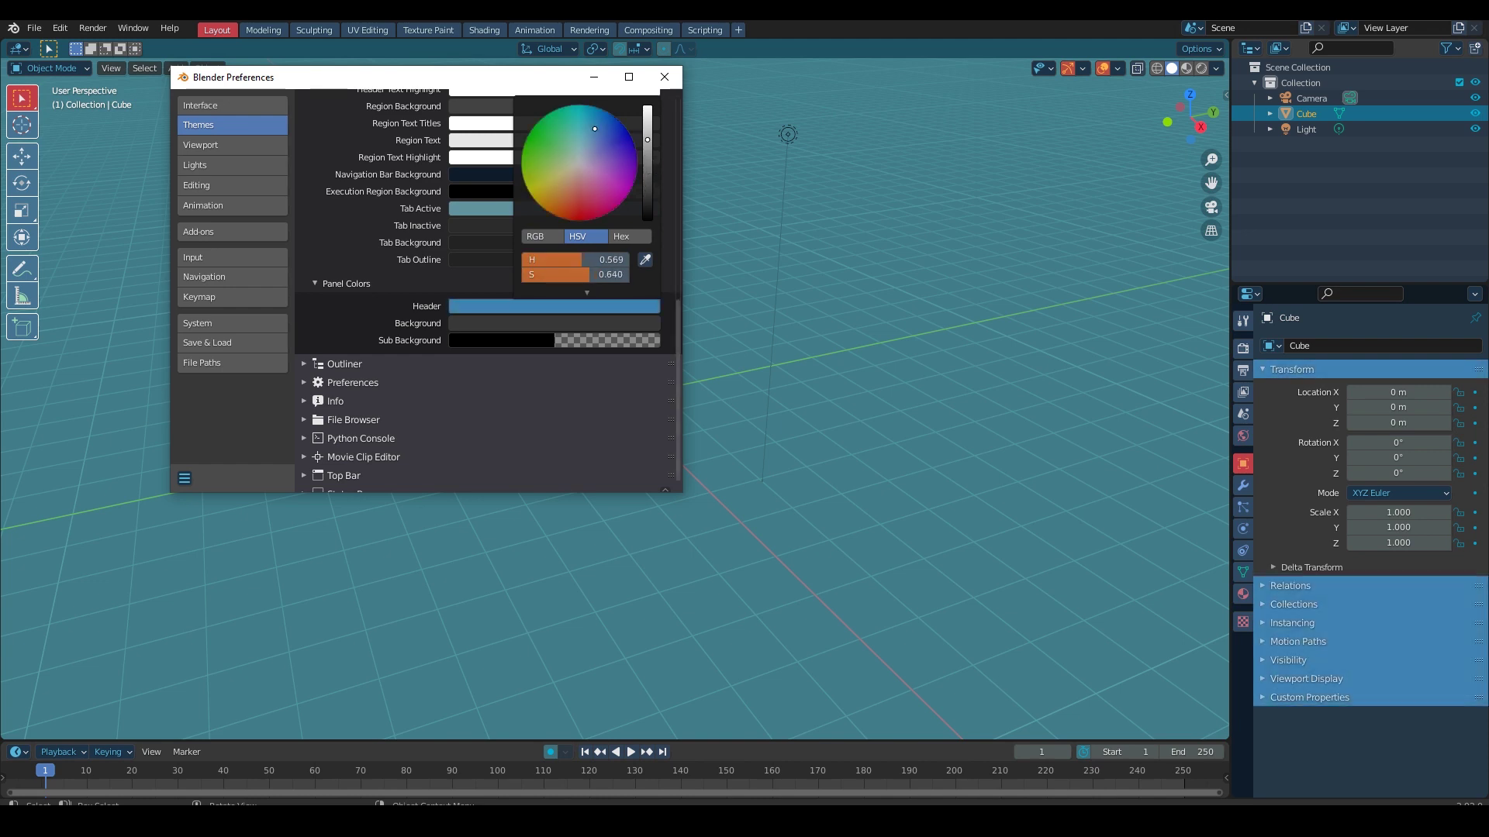
drag(647, 155, 647, 178)
drag(595, 128, 591, 151)
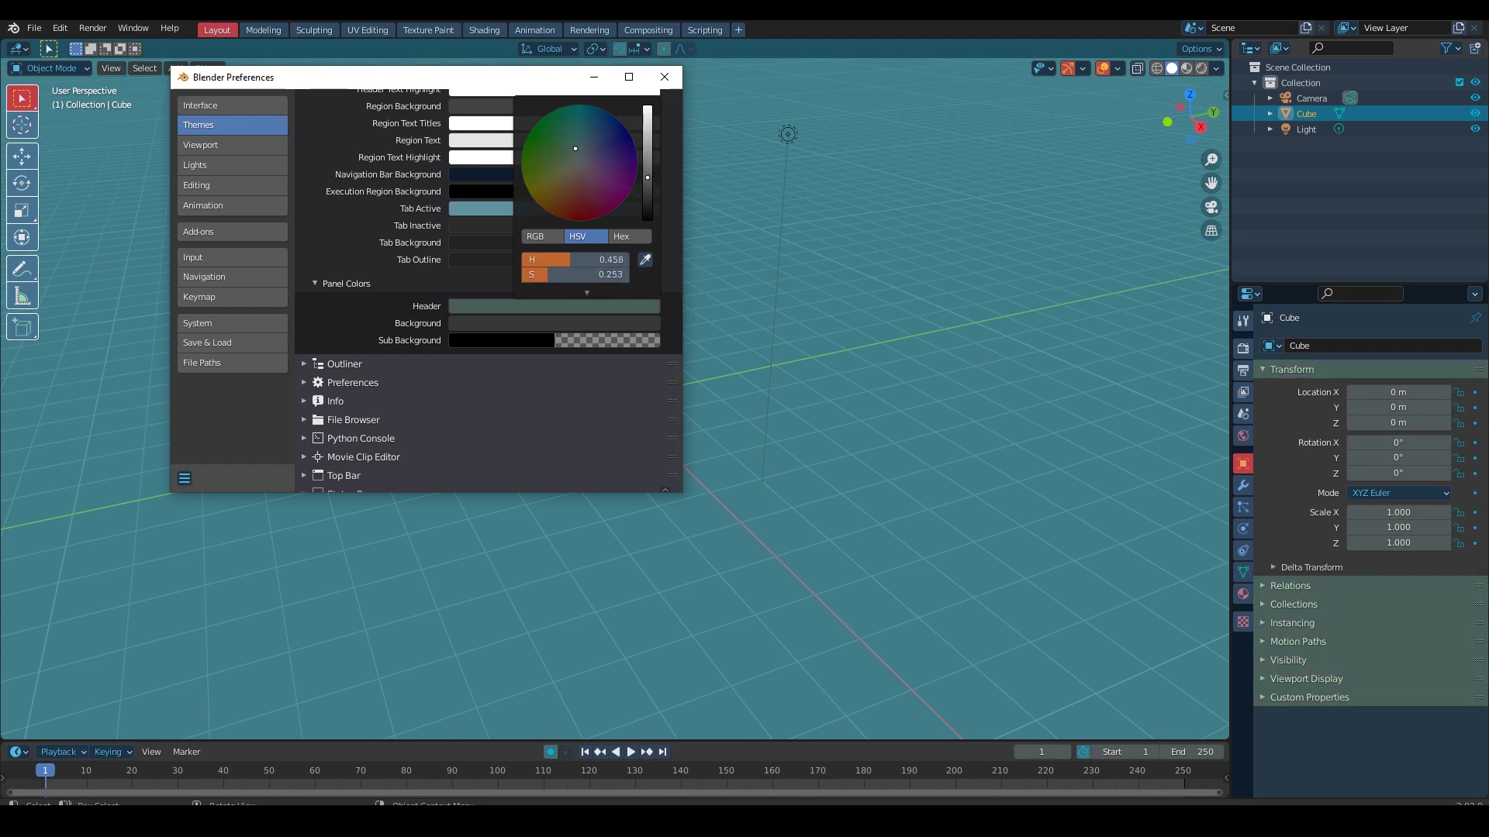
drag(574, 259, 597, 259)
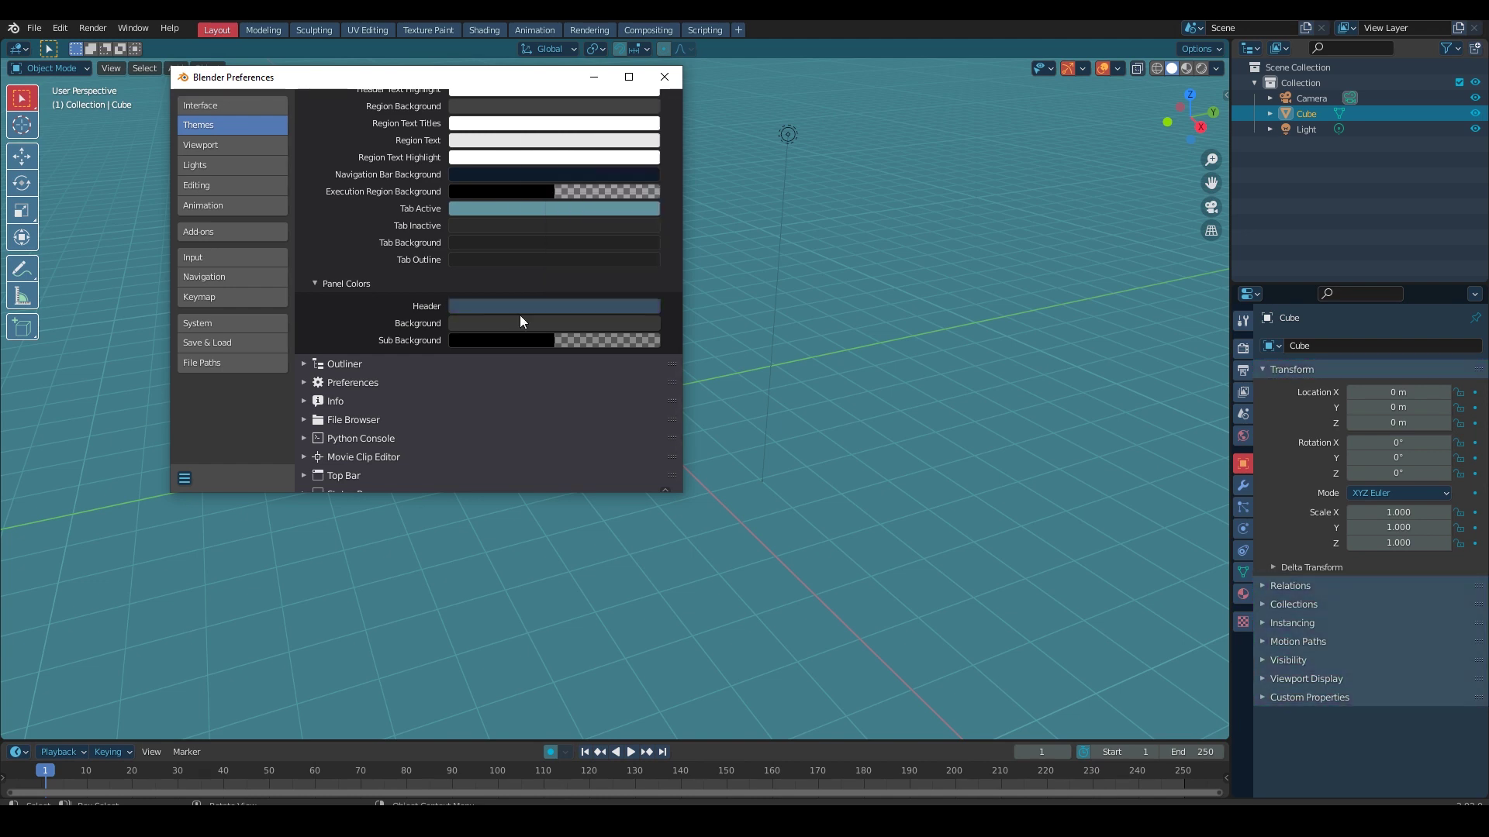
Step: Make the panel Background dark blue-grey, fine-tune the Header, and close Preferences
click(485, 323)
click(583, 124)
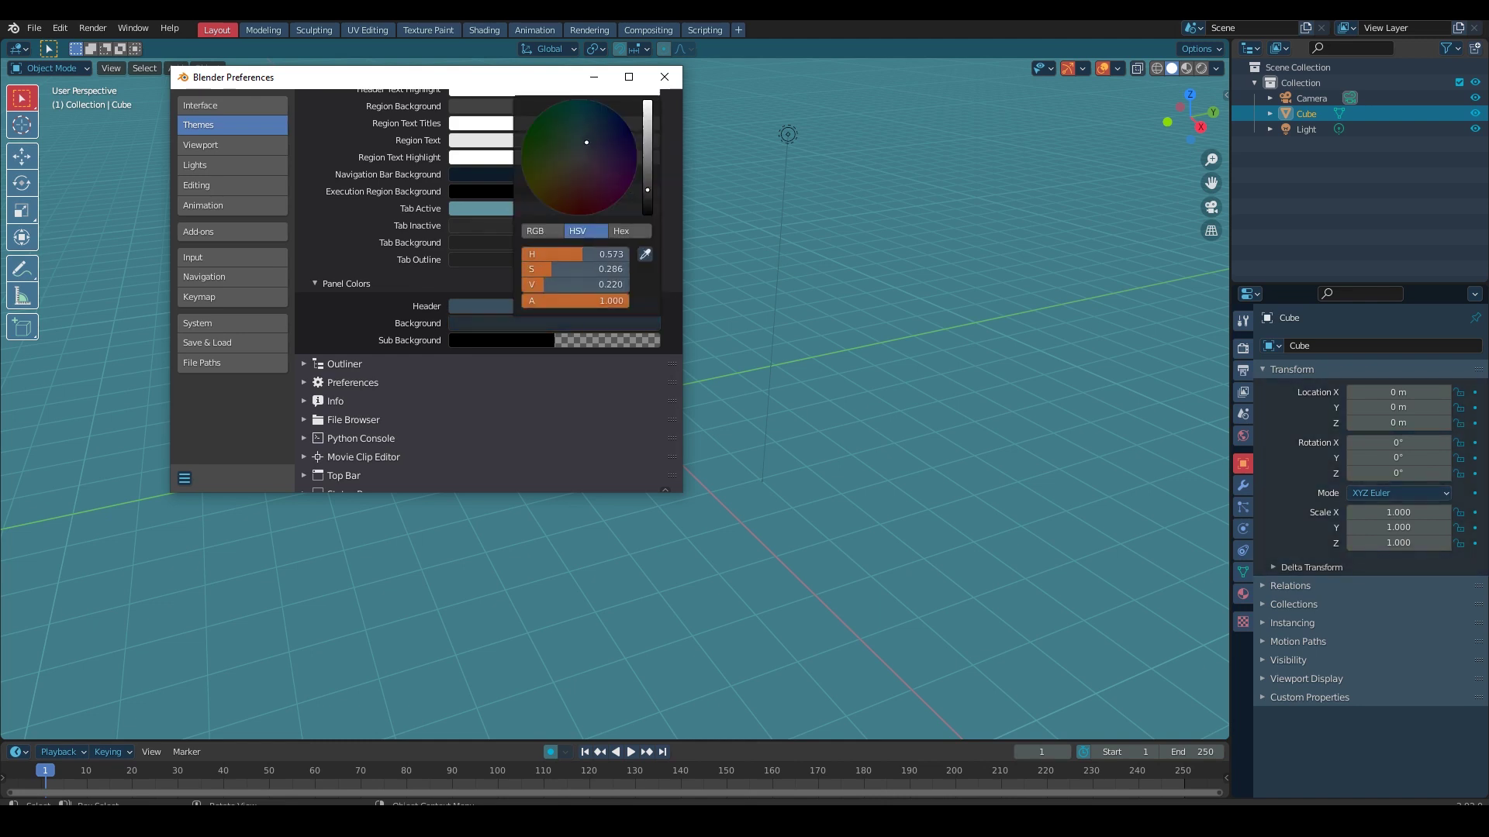
mouse_move(643, 174)
mouse_down()
mouse_move(647, 161)
mouse_move(549, 197)
mouse_move(616, 140)
mouse_move(587, 137)
mouse_move(647, 184)
mouse_up()
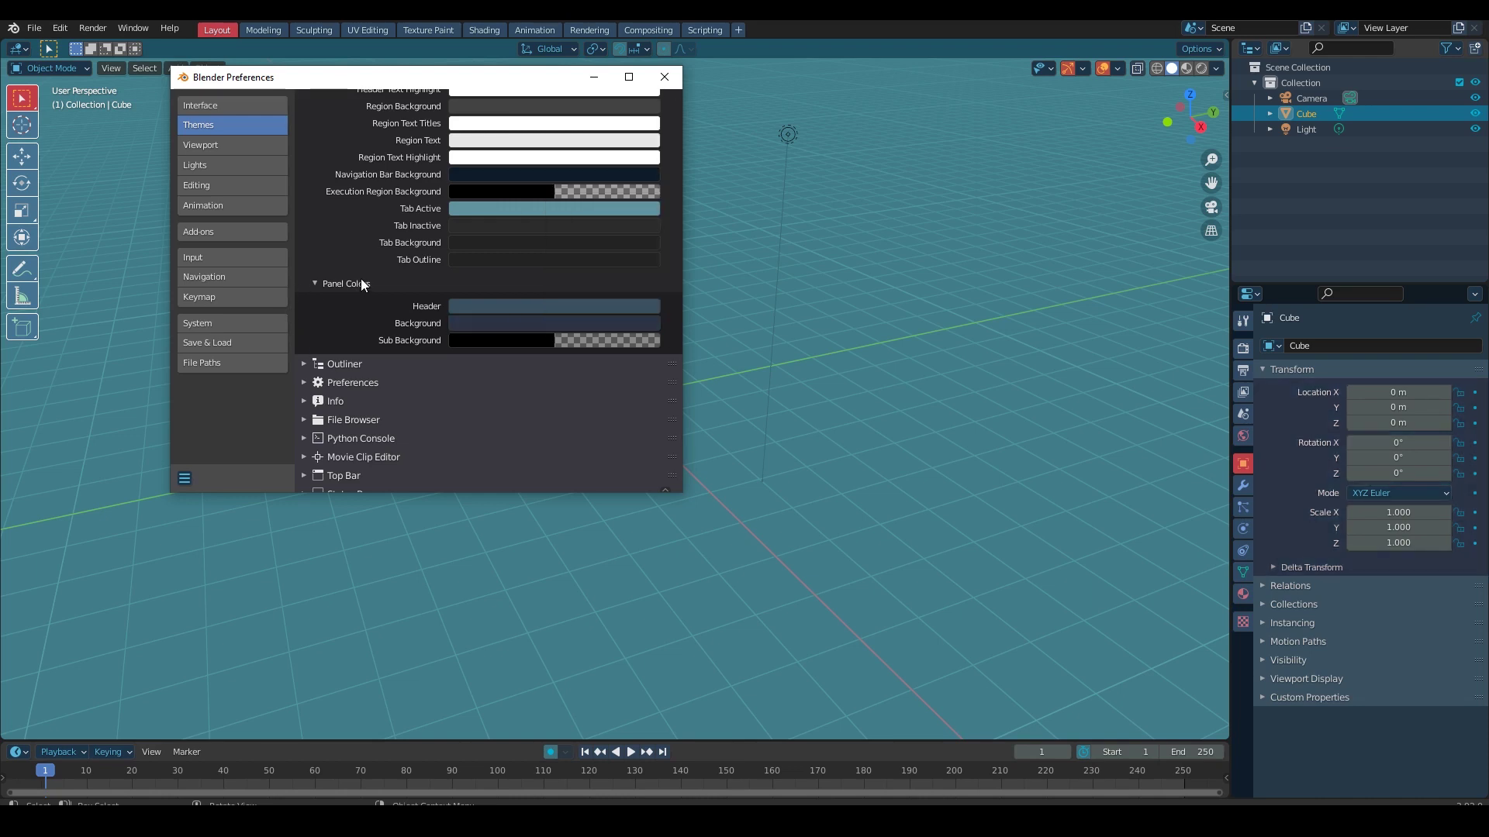
scroll(356, 301, down, 1)
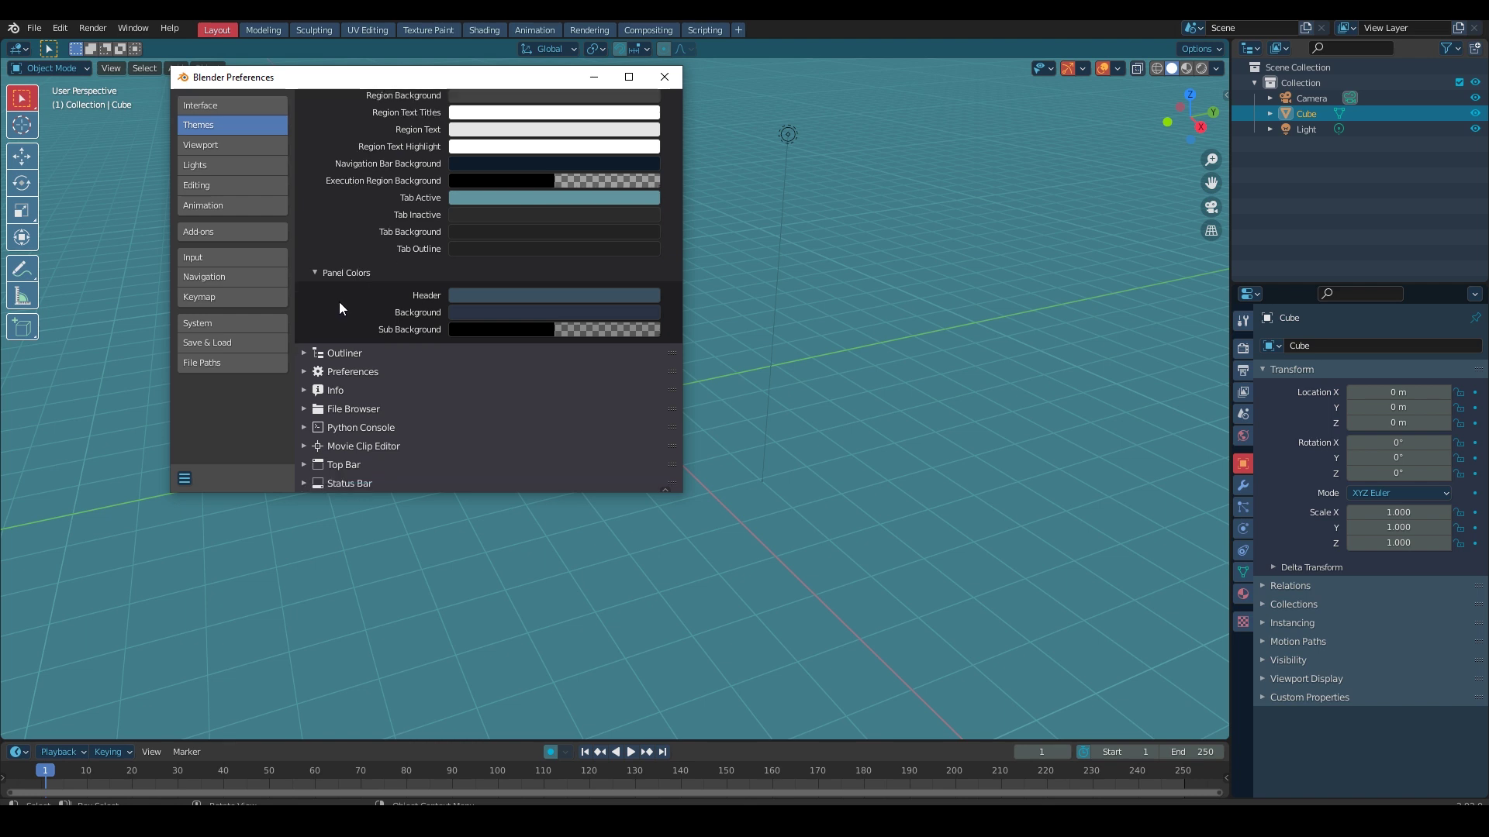
click(489, 296)
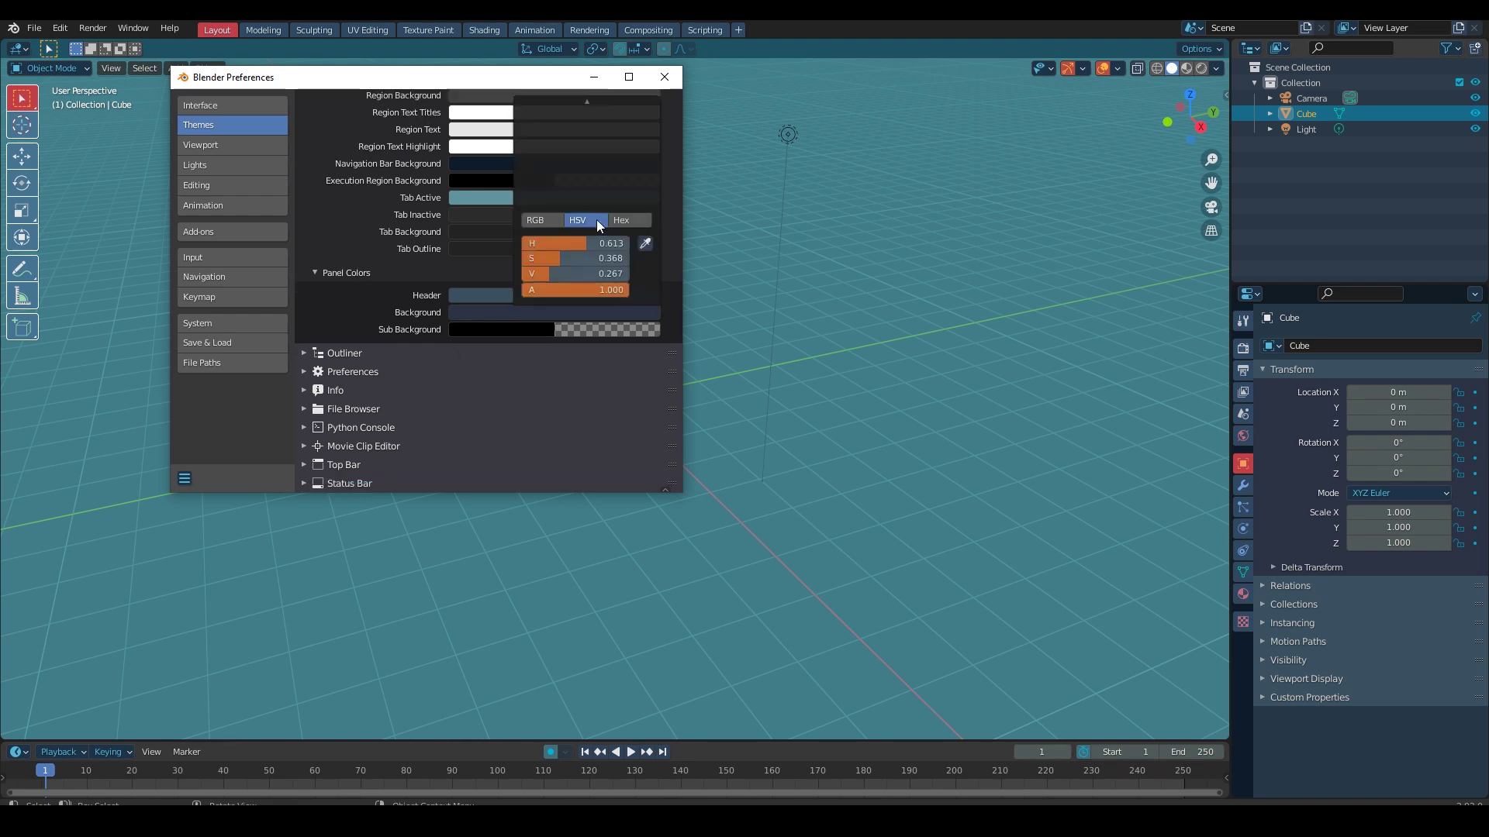
drag(556, 289, 630, 290)
click(665, 77)
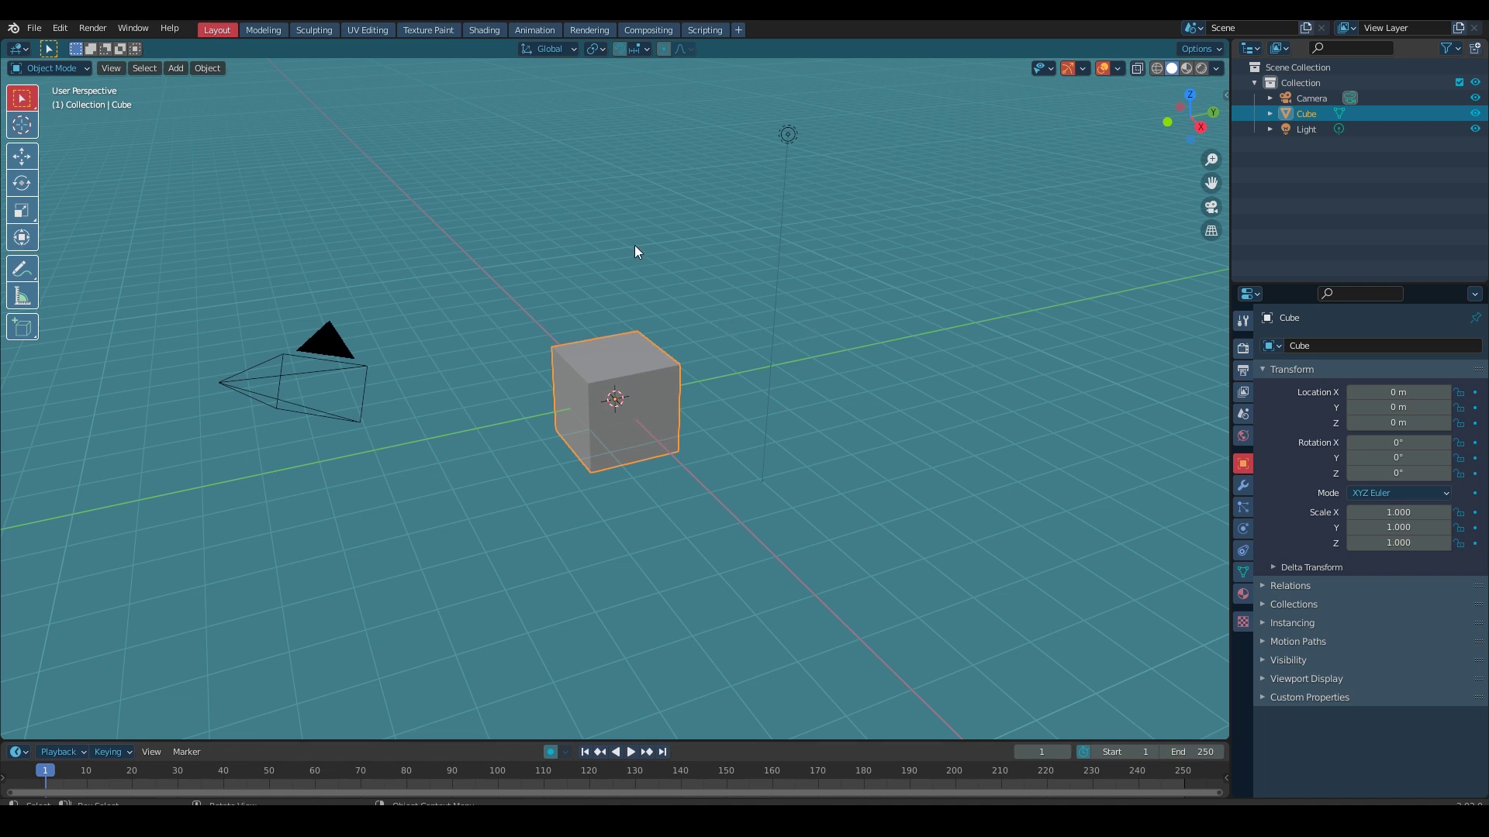
Step: Switch the cube to Edit Mode and bring up the Properties theme's Panel Colors in Preferences
key(Tab)
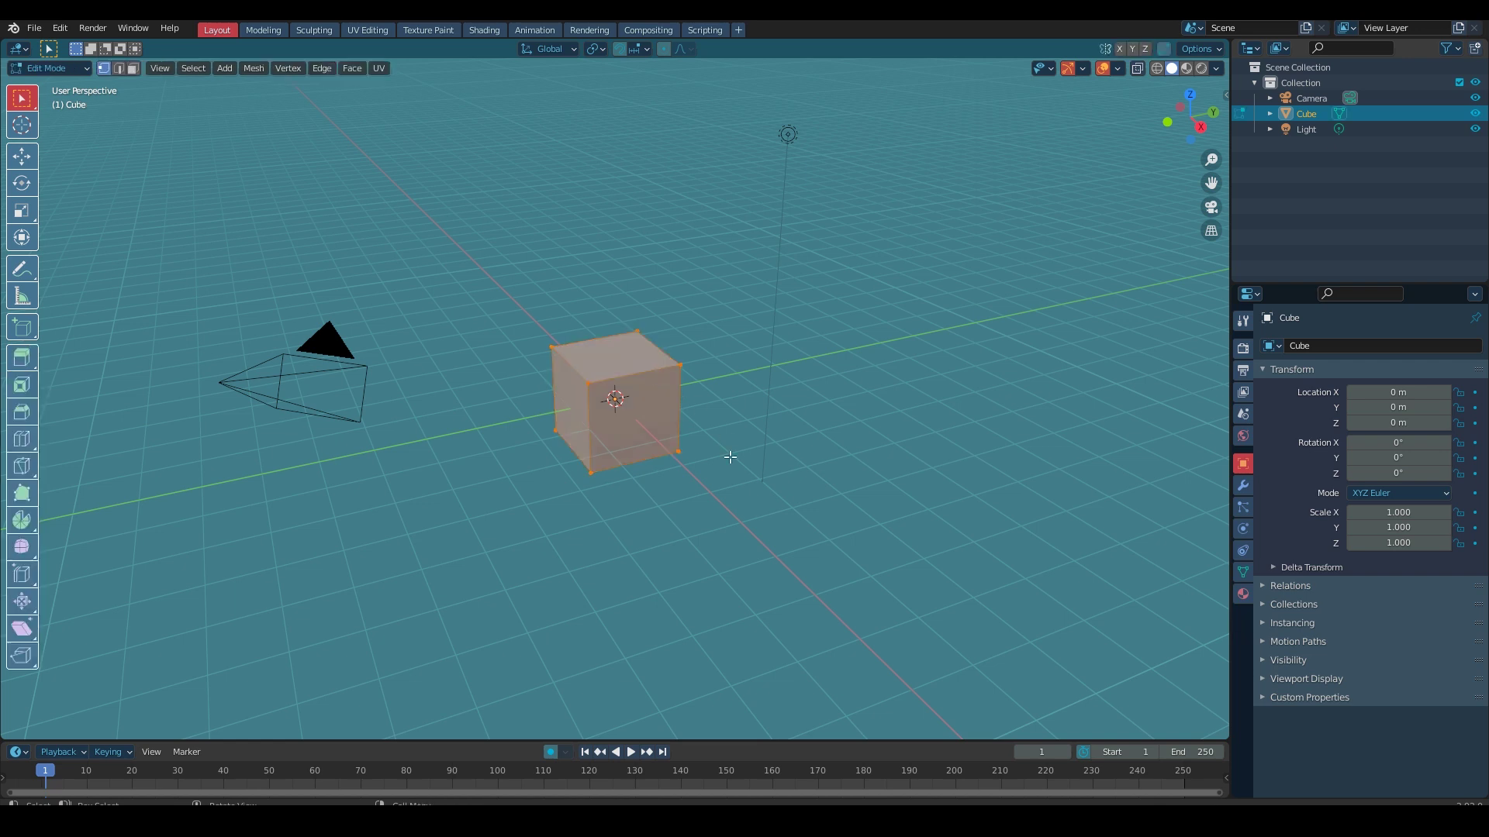
scroll(681, 384, up, 3)
click(69, 29)
click(93, 252)
scroll(283, 263, down, 1)
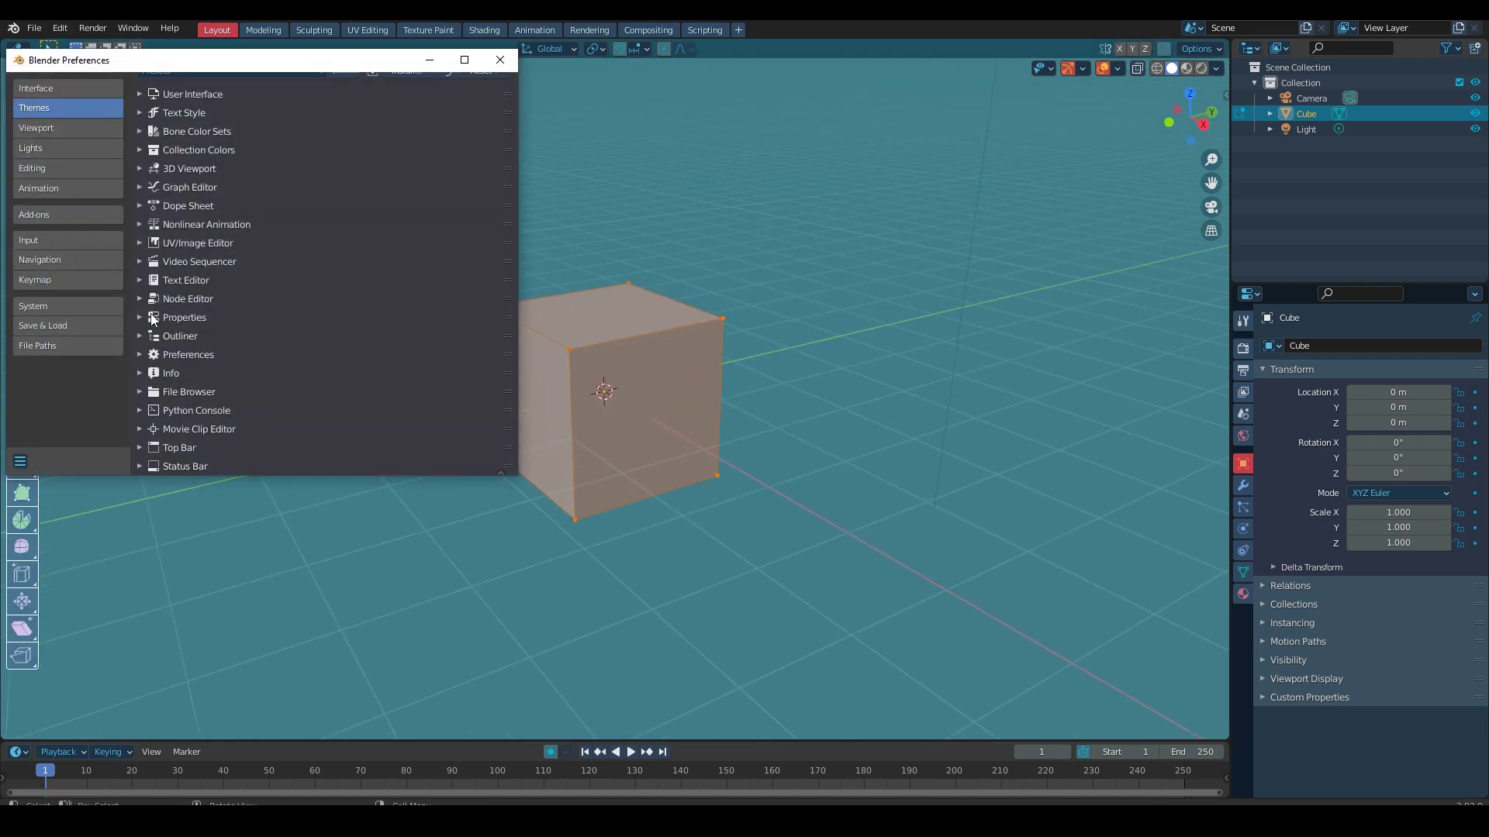
click(151, 315)
scroll(197, 342, down, 5)
click(186, 357)
scroll(161, 342, down, 3)
scroll(195, 302, up, 2)
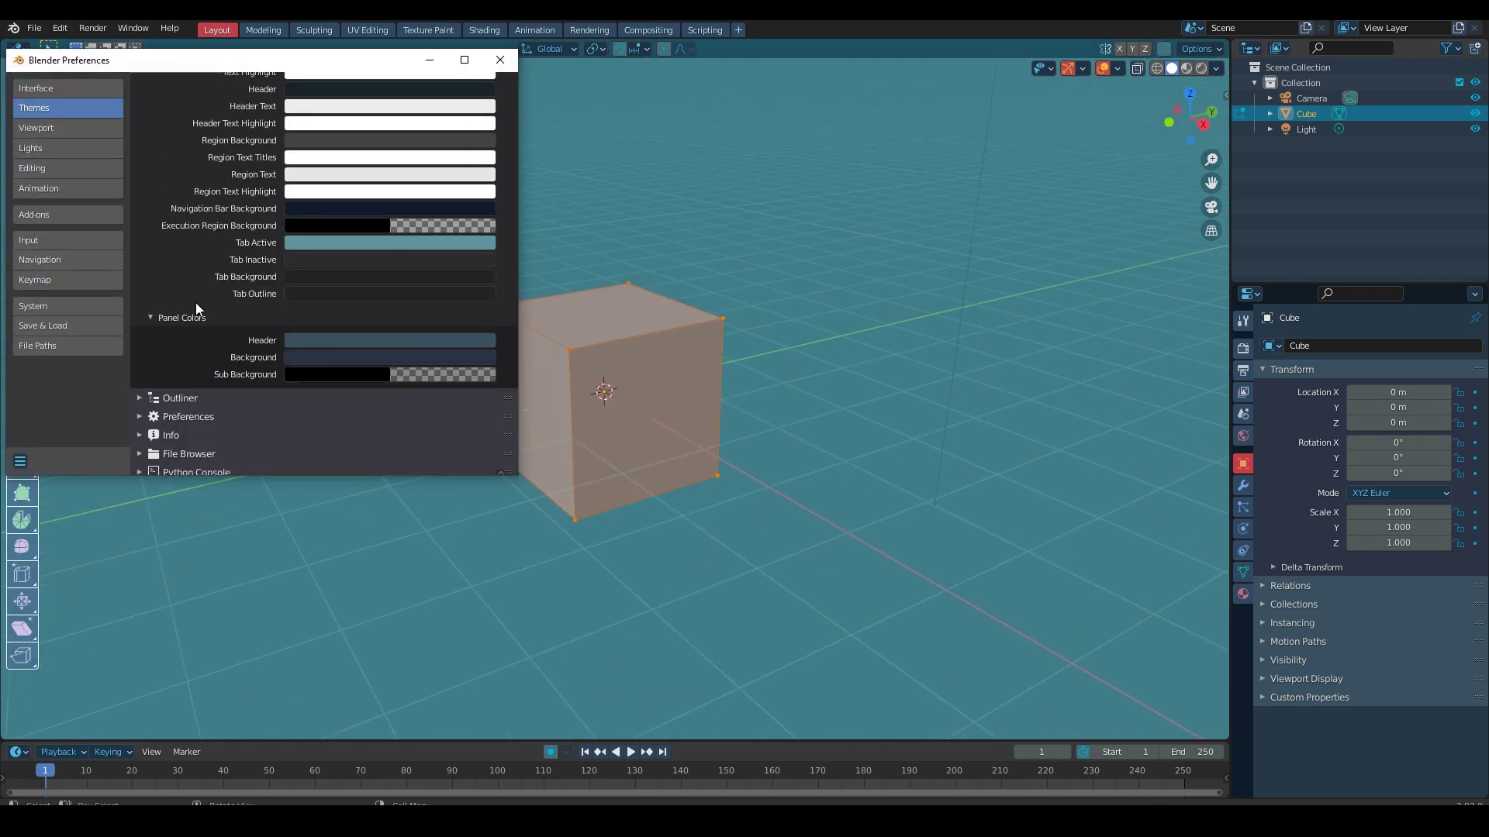
scroll(217, 356, up, 1)
Step: Make the Properties panel background a deep saturated blue and darken the navigation bar background
click(321, 392)
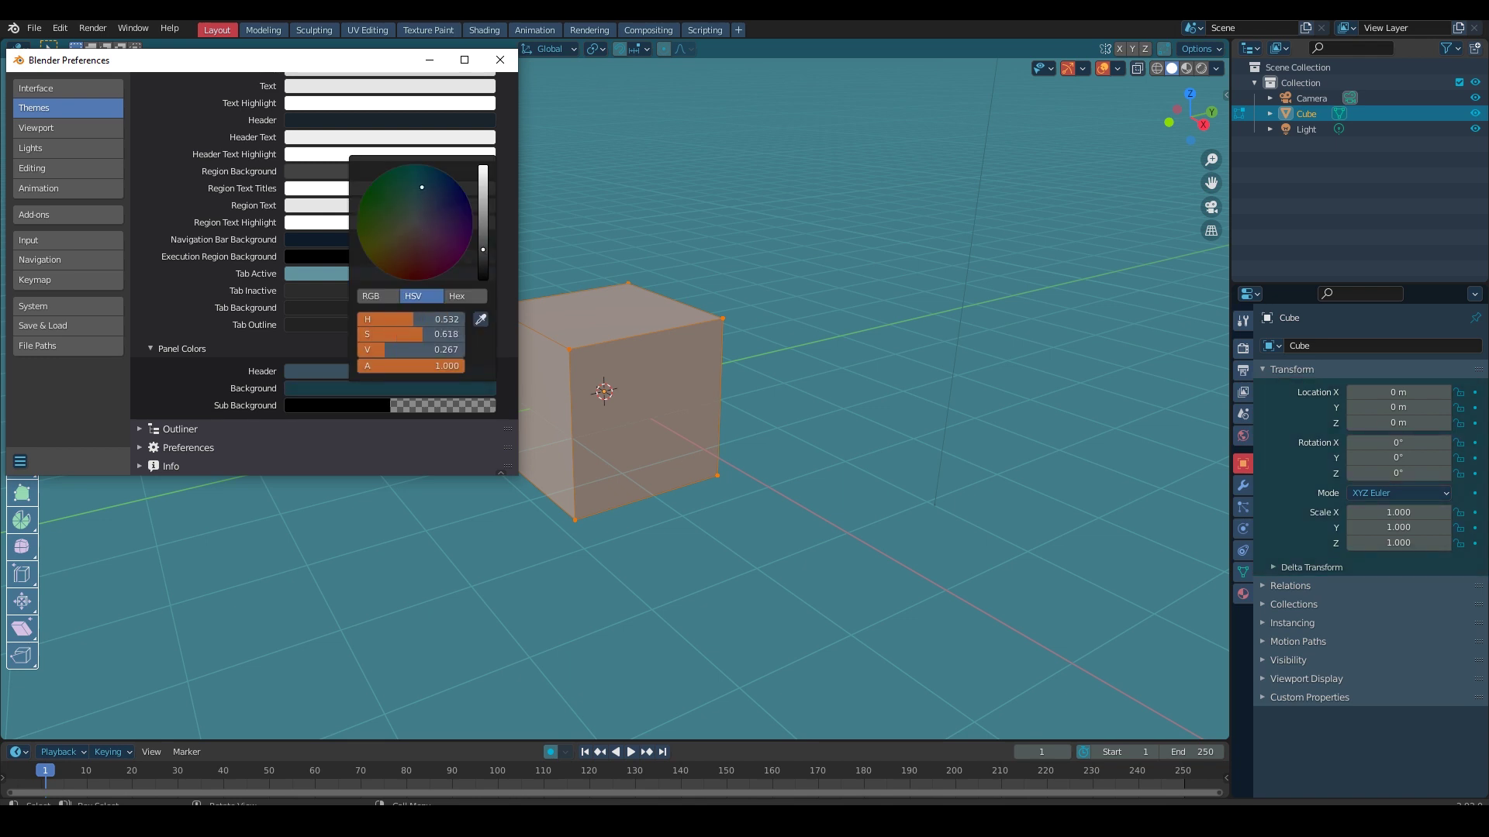
mouse_move(477, 202)
mouse_down()
mouse_move(423, 176)
mouse_move(482, 234)
mouse_move(429, 203)
mouse_up()
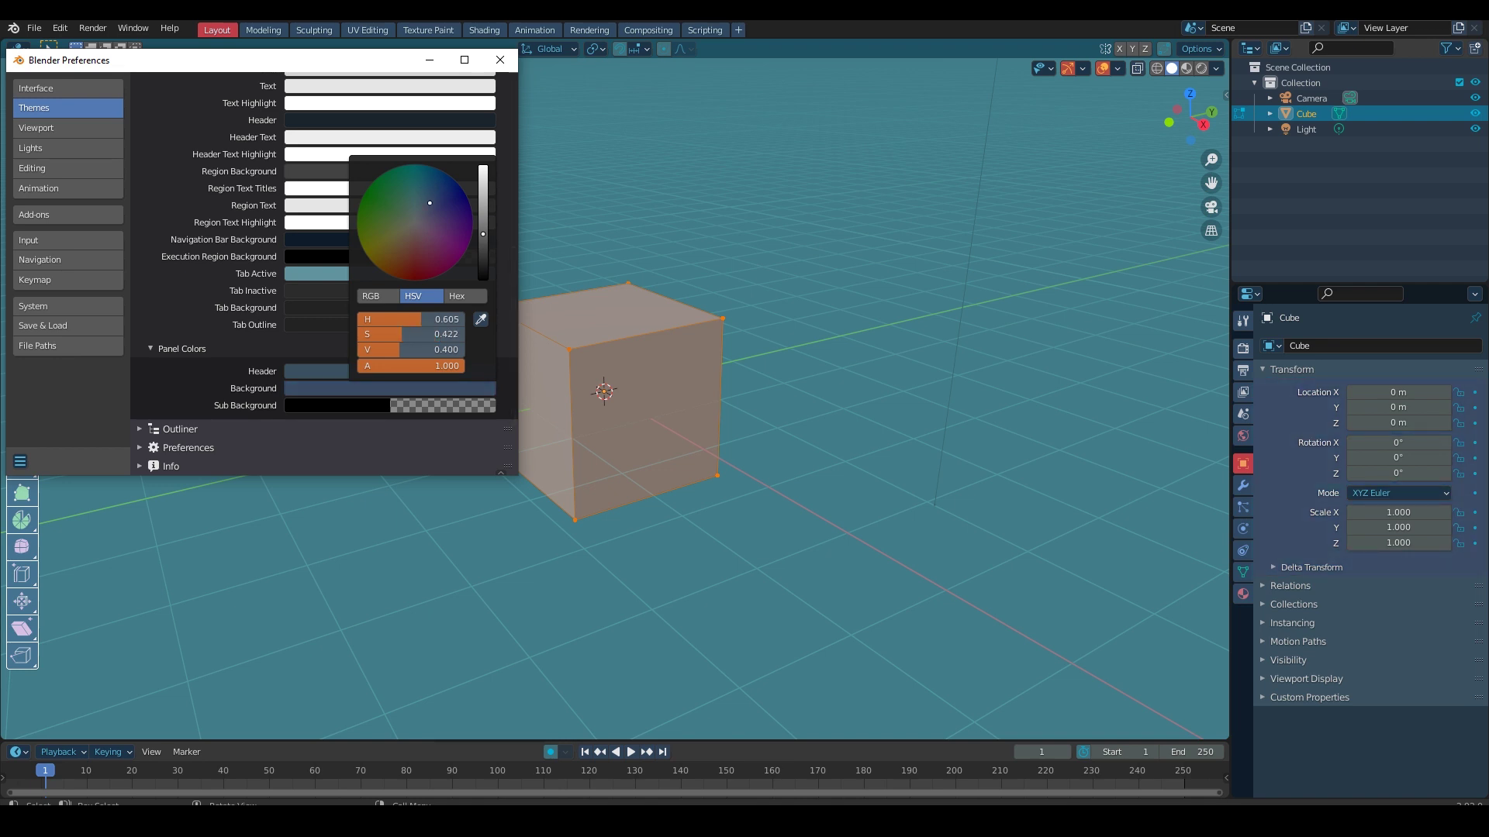
drag(433, 203, 435, 167)
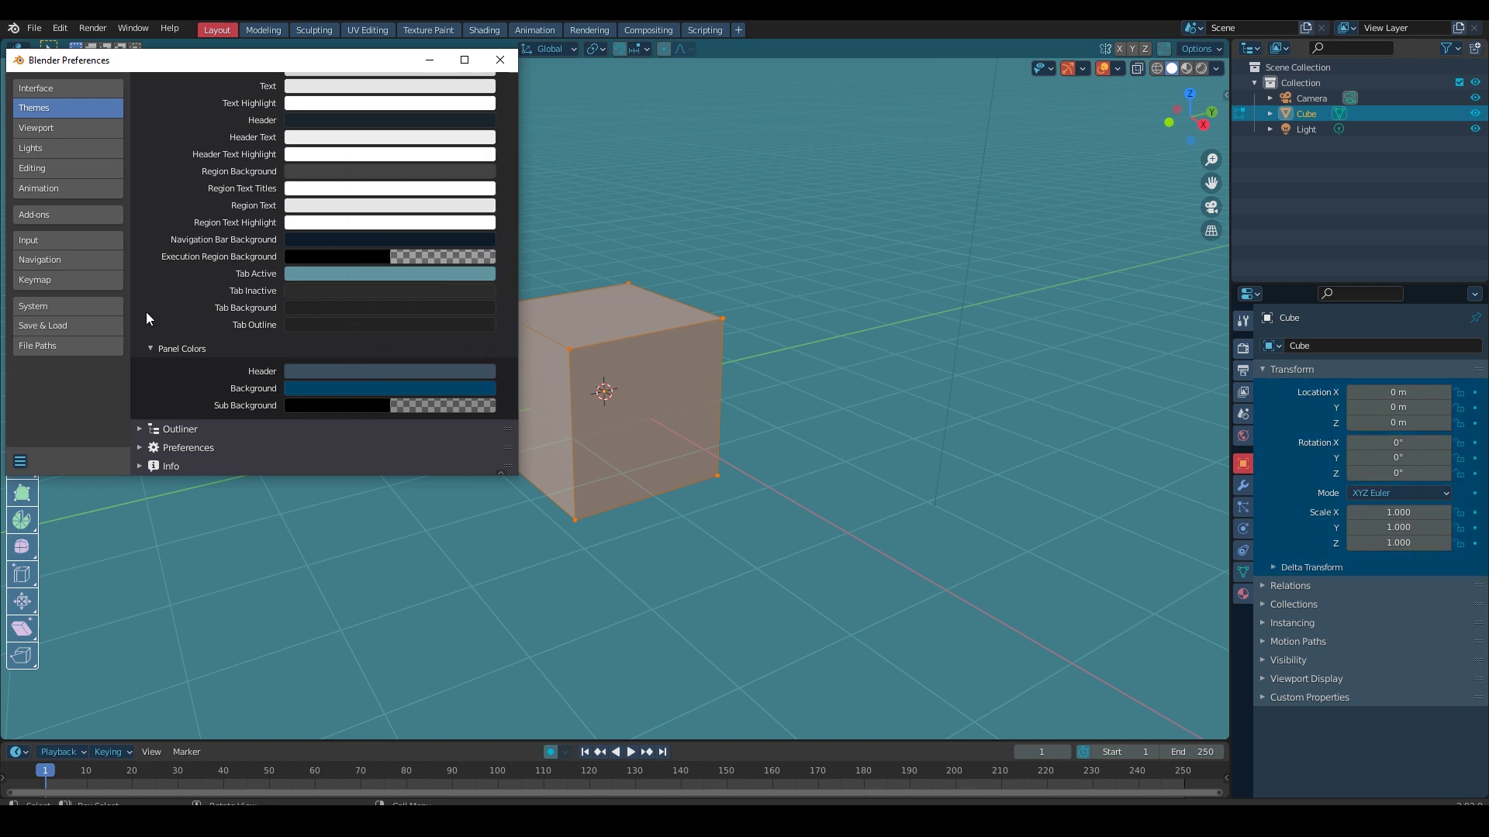
scroll(231, 371, down, 1)
click(341, 209)
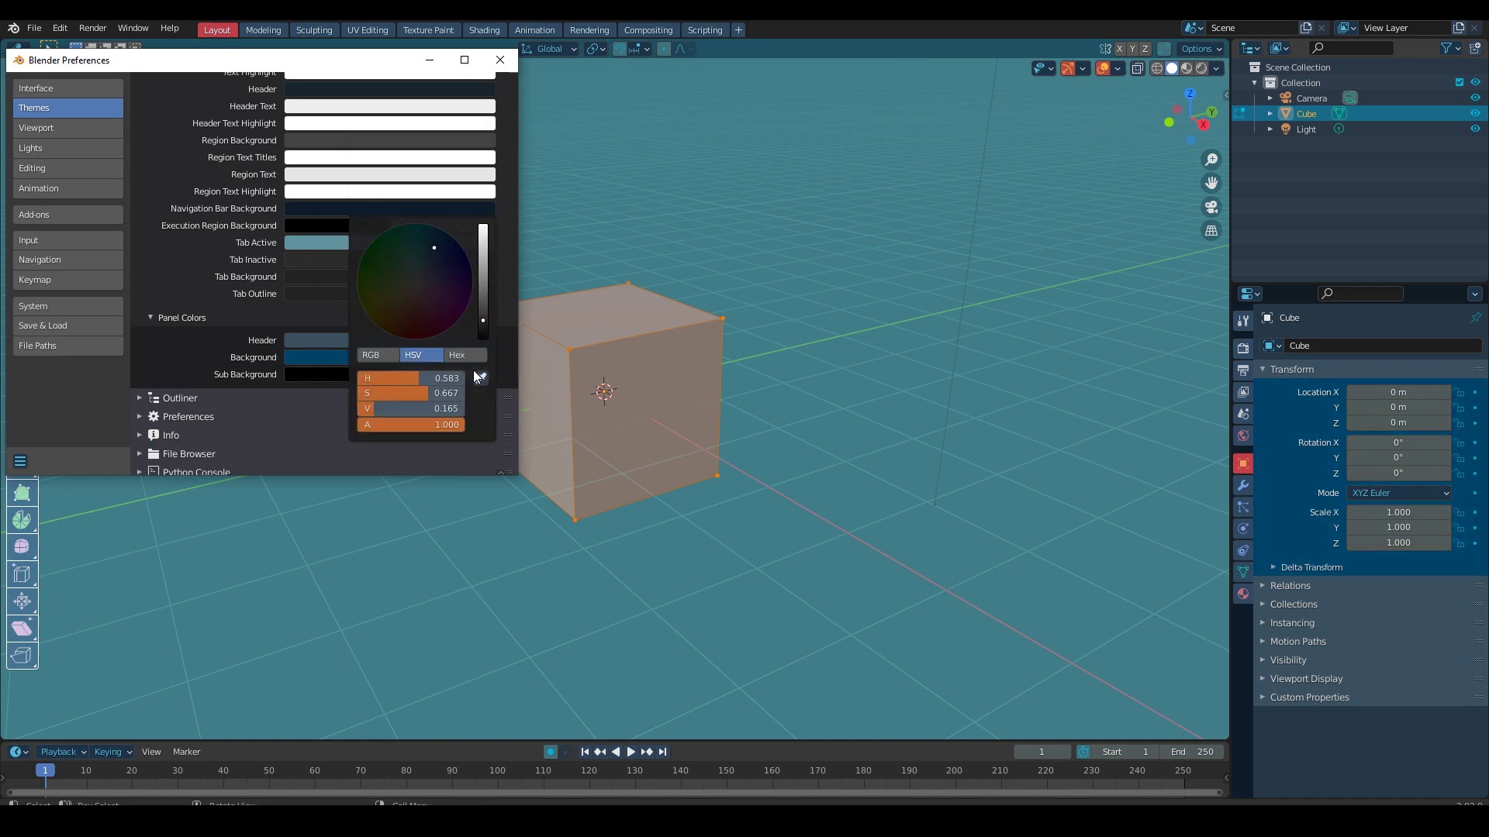
click(338, 364)
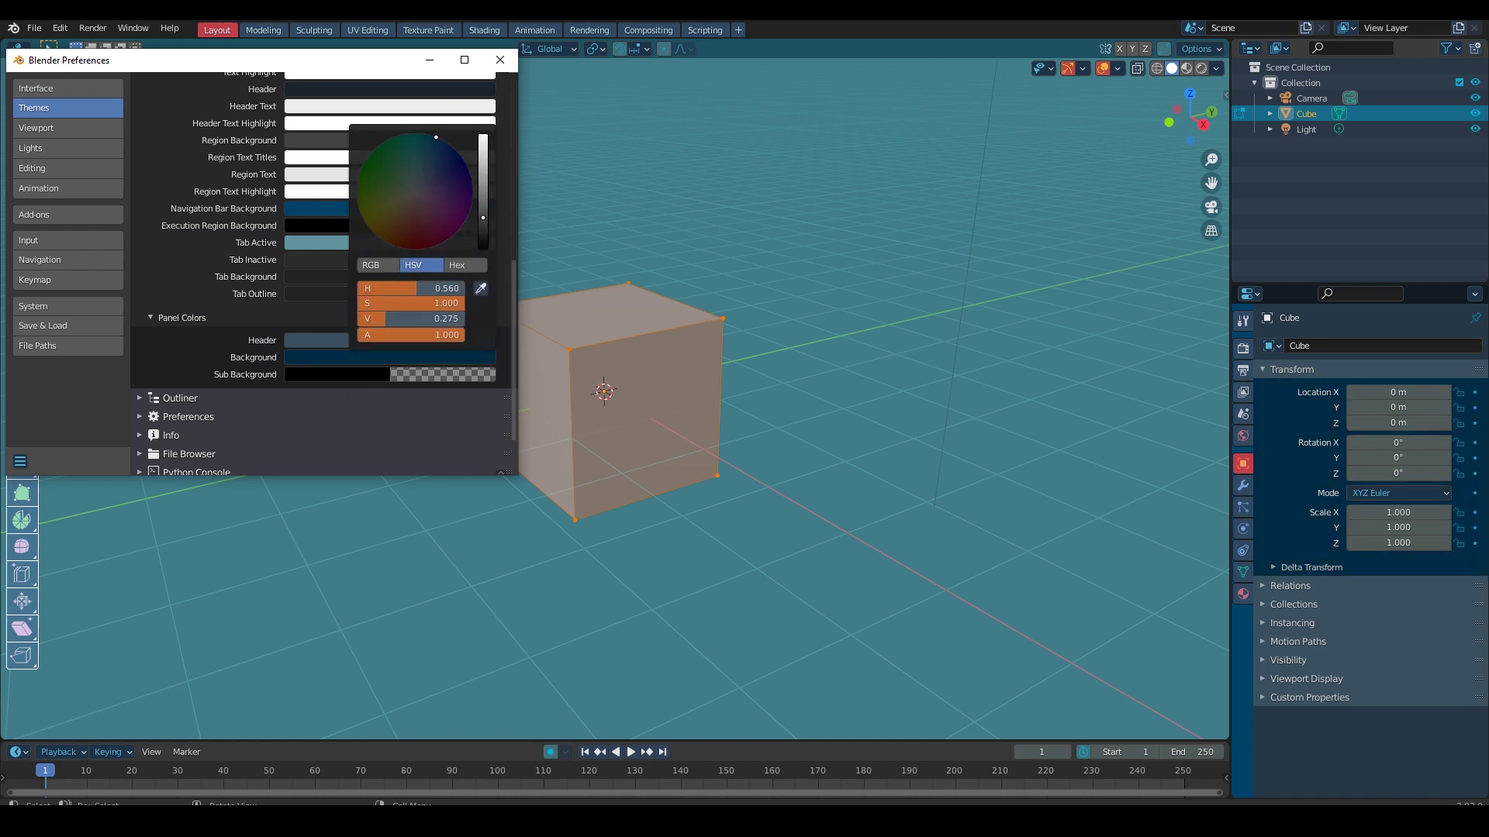
click(326, 357)
drag(483, 218, 482, 179)
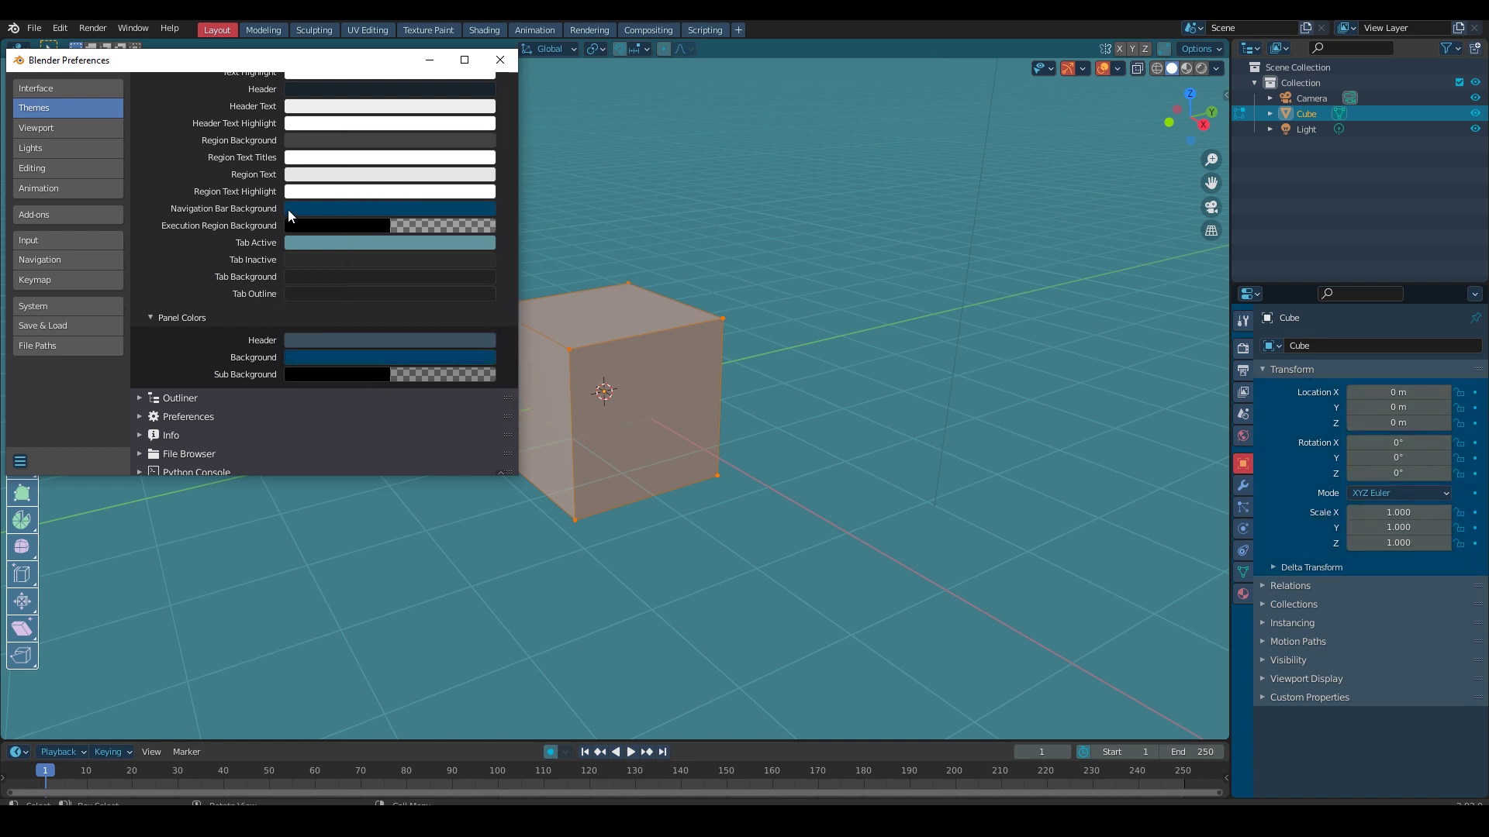
click(310, 209)
drag(482, 296, 483, 320)
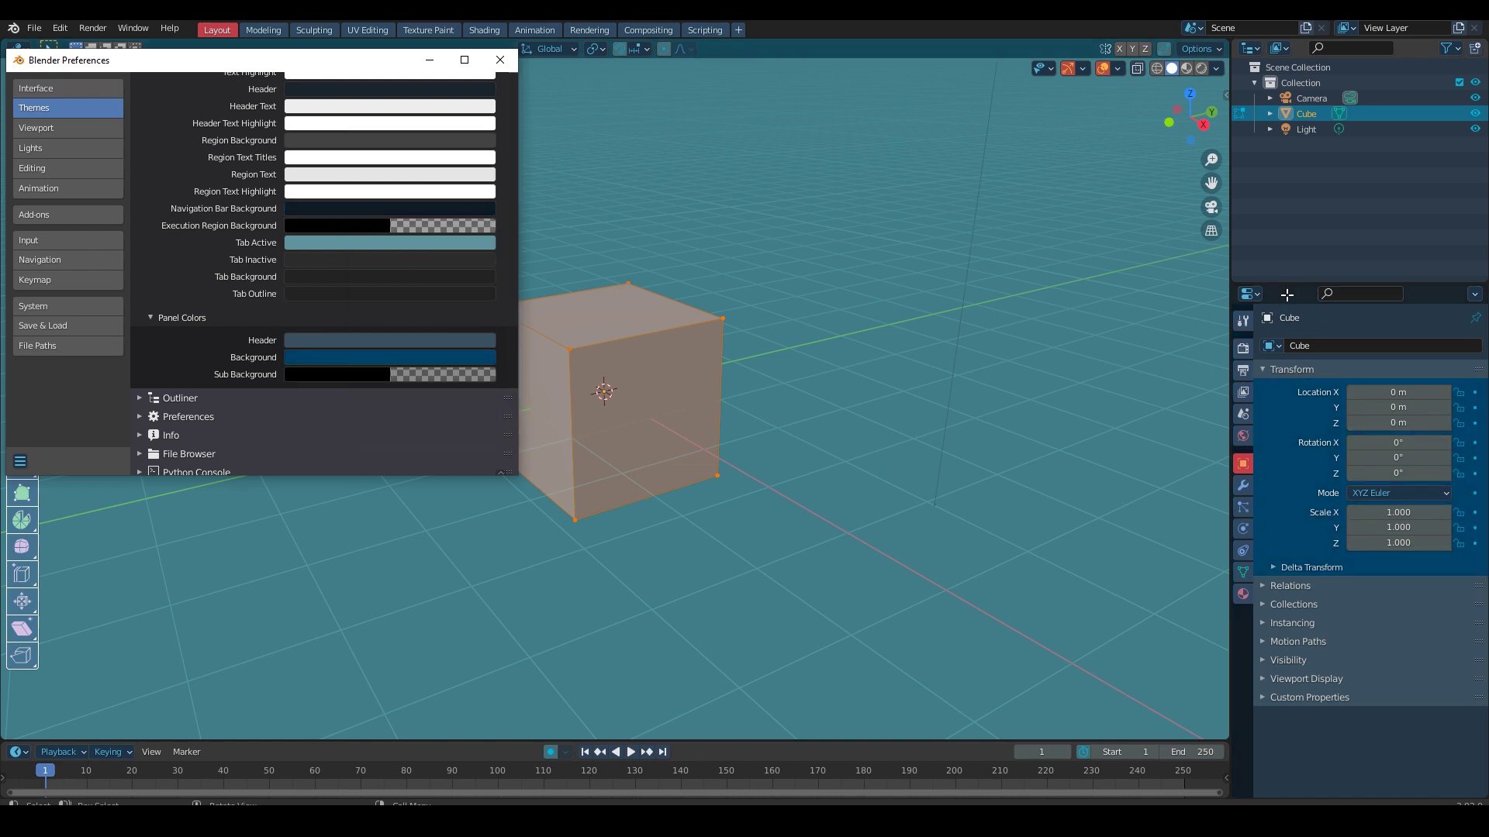
Step: Tint the Properties window background magenta and adjust the region background brightness
scroll(214, 269, up, 3)
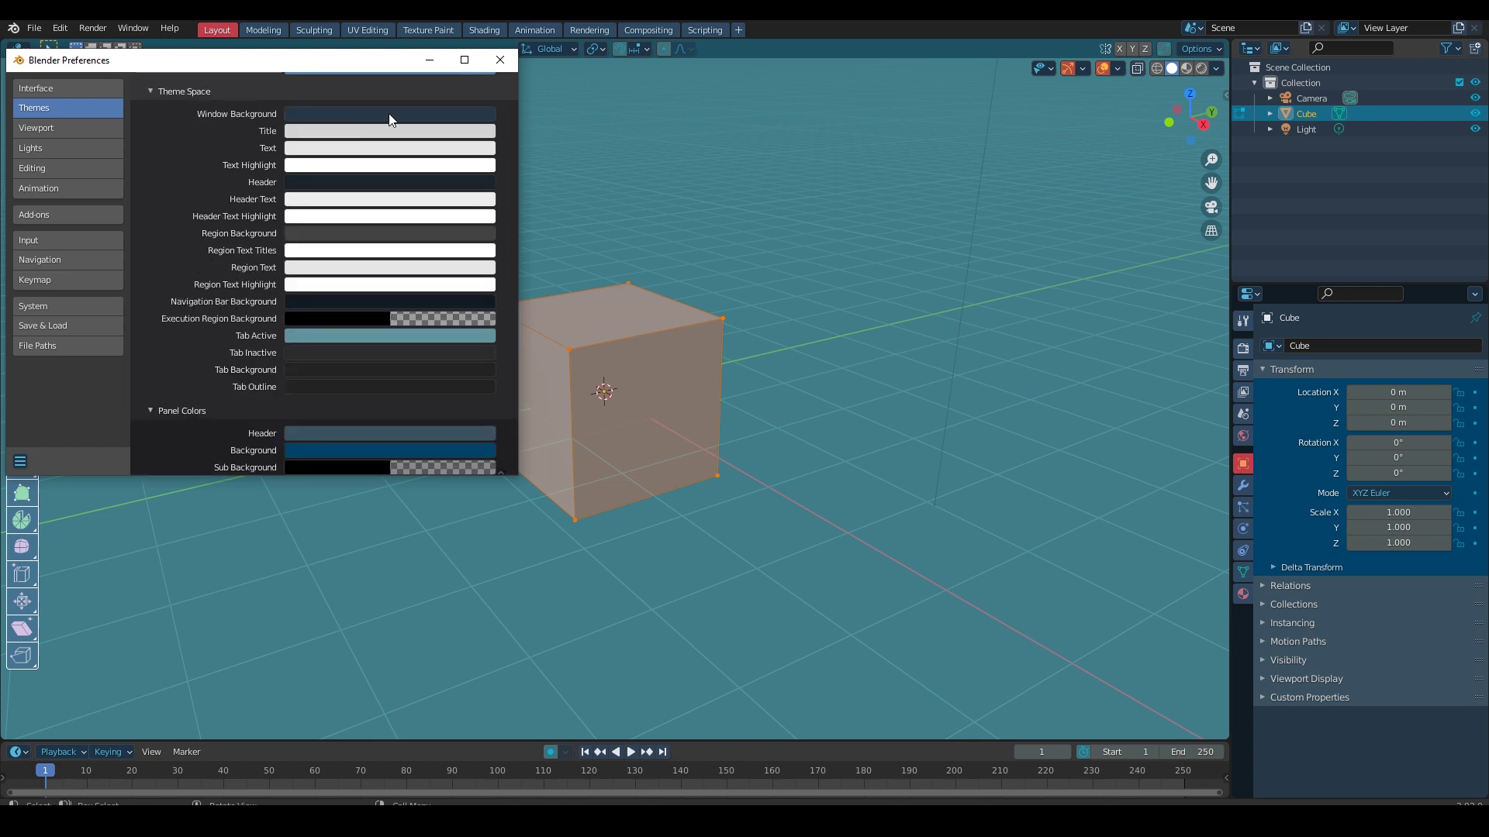
click(384, 116)
click(380, 120)
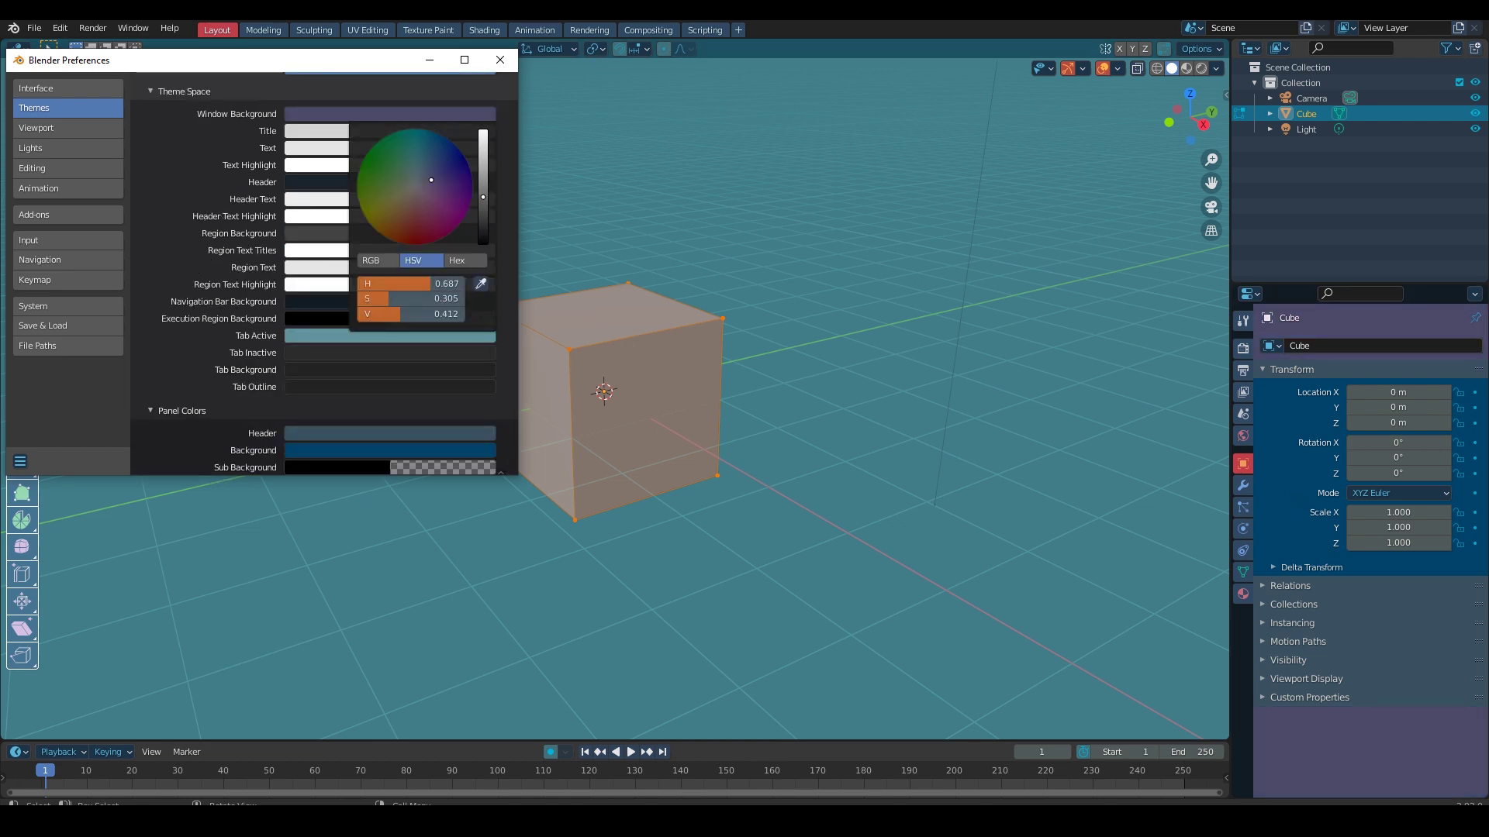
mouse_move(415, 186)
mouse_down()
mouse_move(440, 239)
mouse_move(435, 185)
mouse_move(482, 210)
mouse_move(429, 158)
mouse_up()
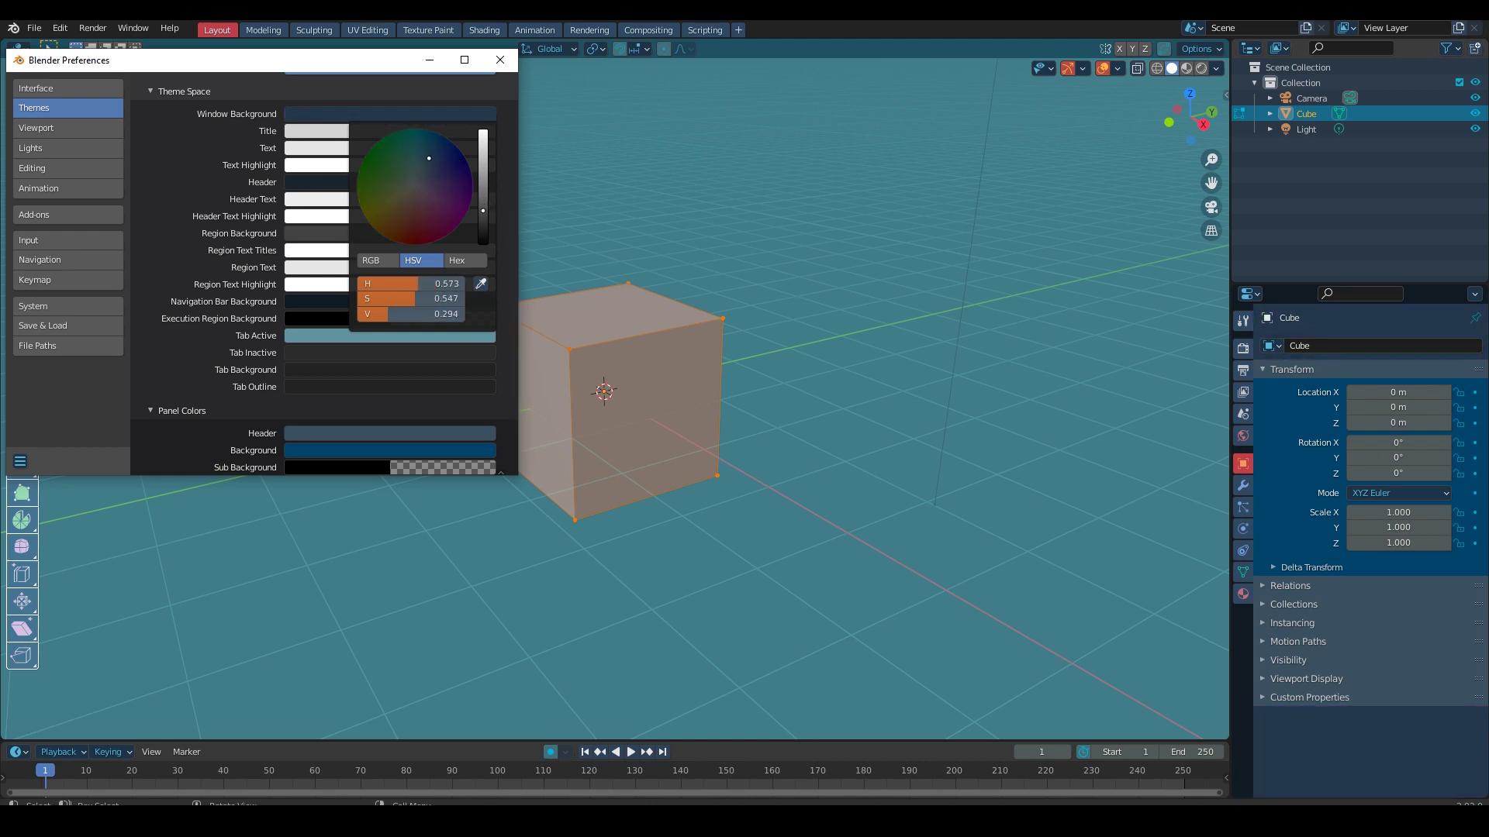
click(335, 233)
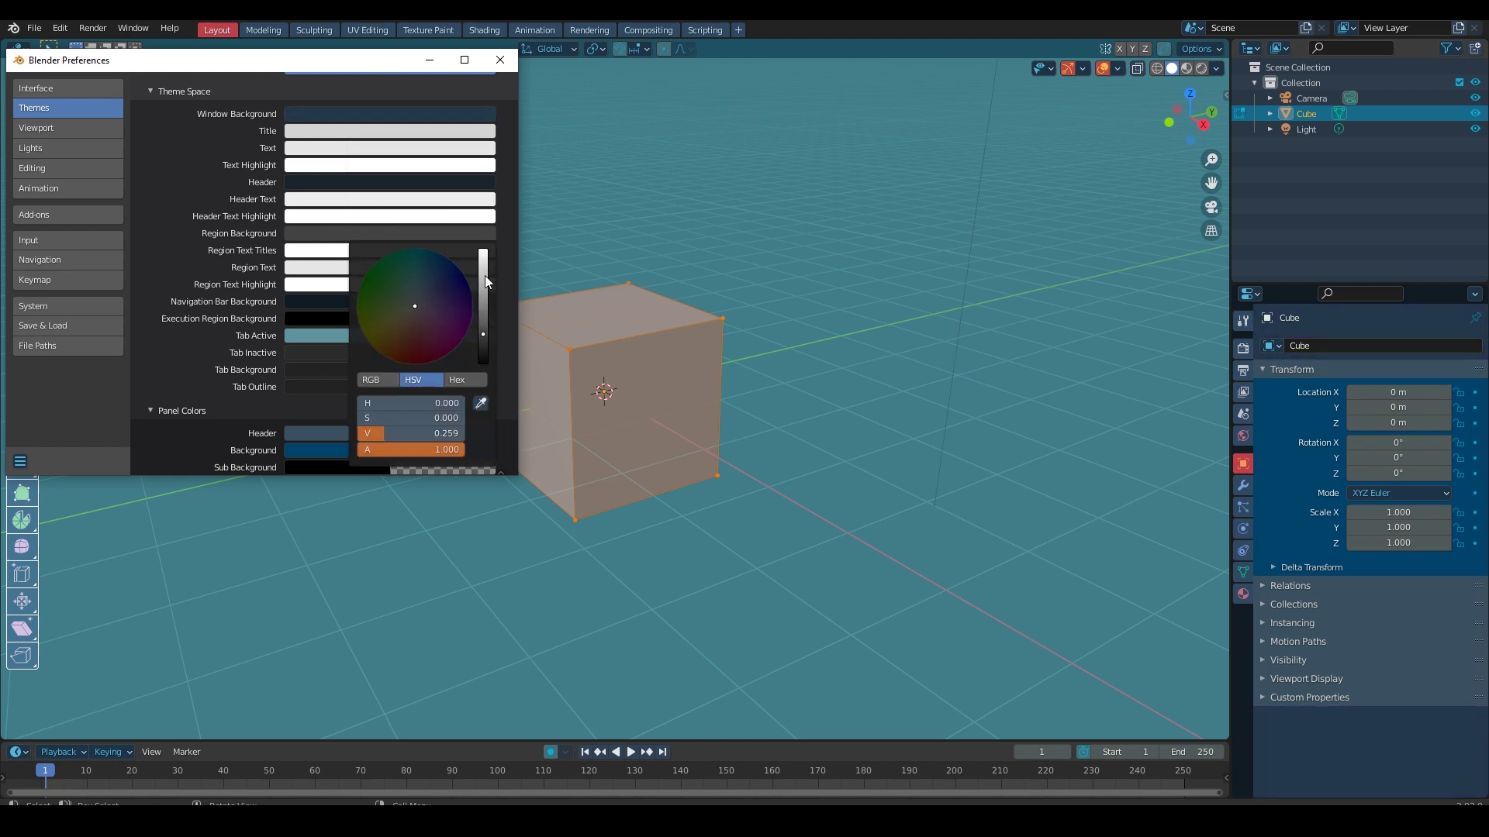
drag(485, 276, 482, 262)
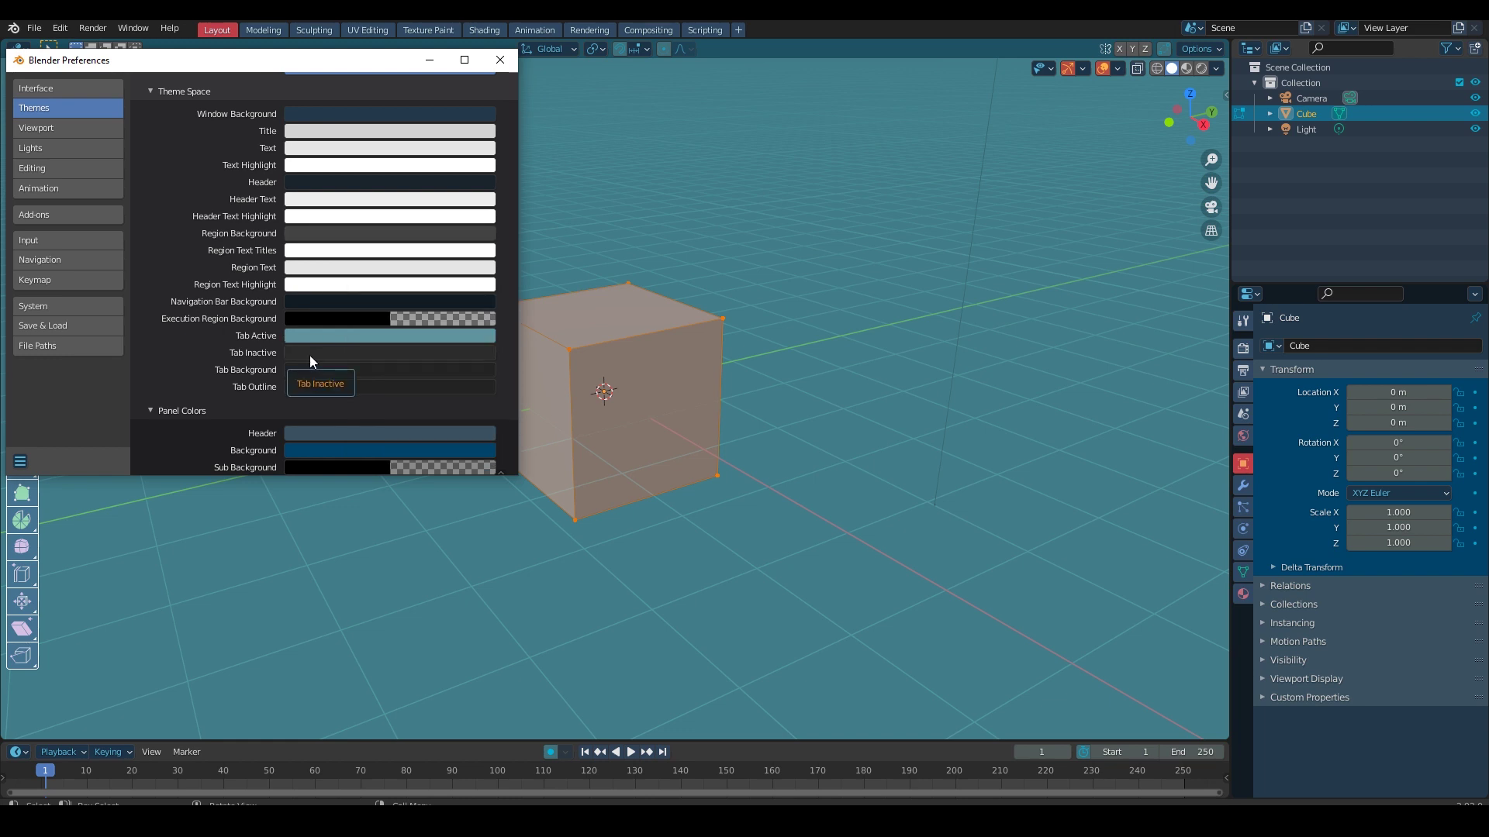
Step: Shift the Properties panel background toward indigo, previewing it on the World and View Layer tabs
click(1243, 437)
click(1243, 393)
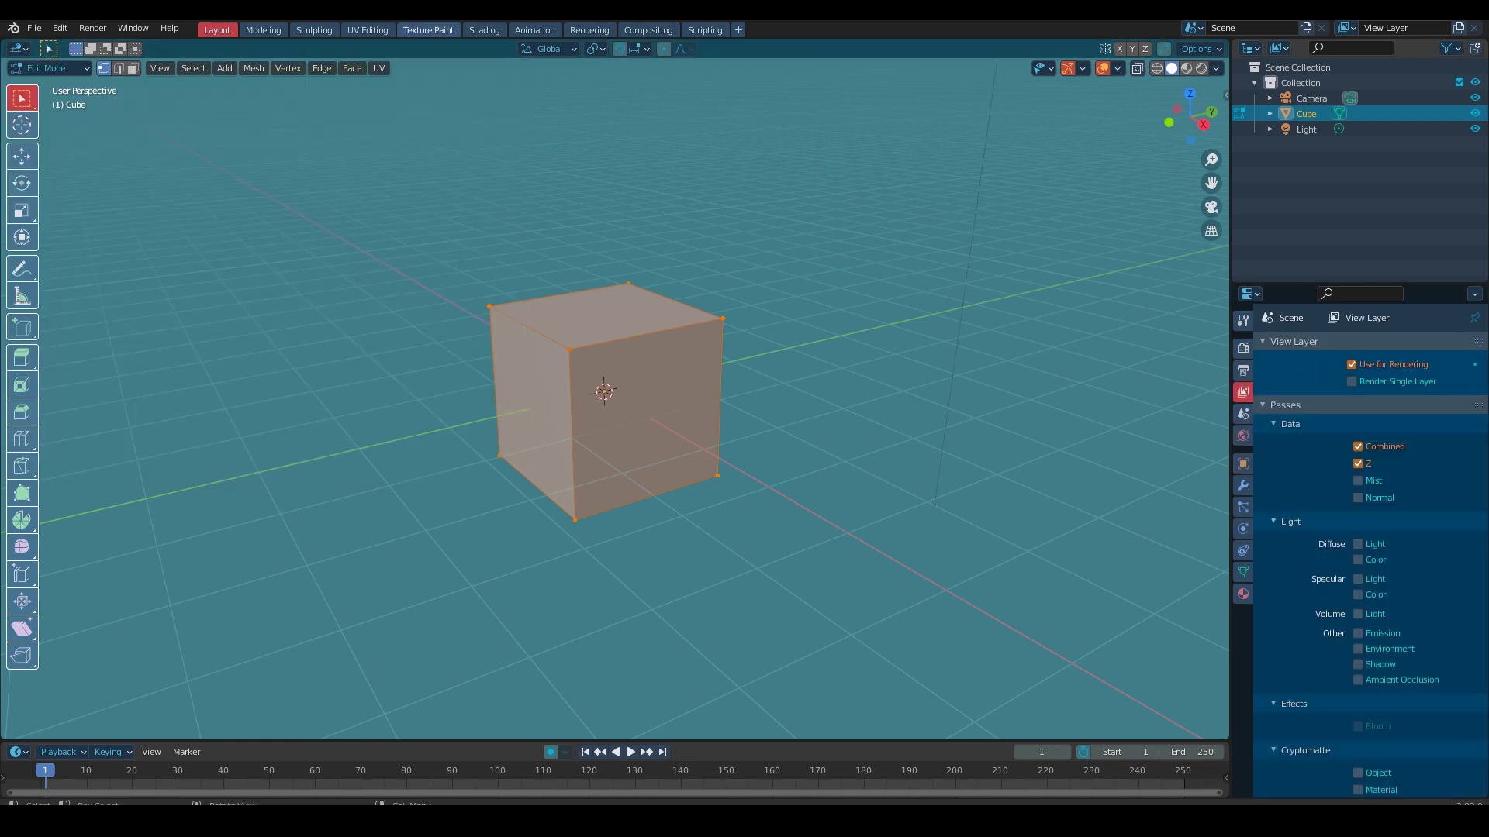
click(60, 28)
click(99, 240)
scroll(180, 195, down, 3)
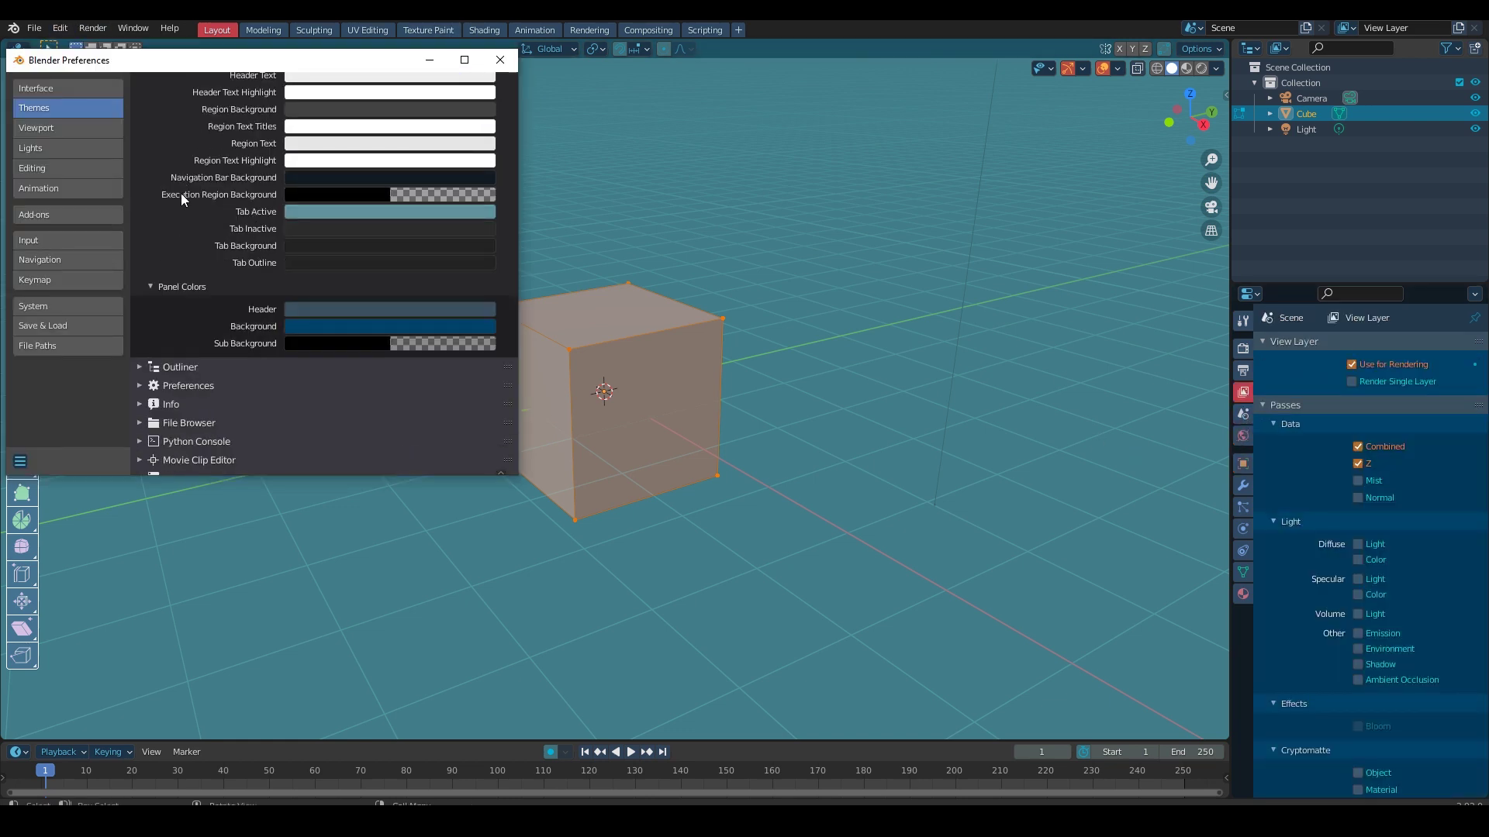
click(336, 334)
drag(428, 130, 483, 189)
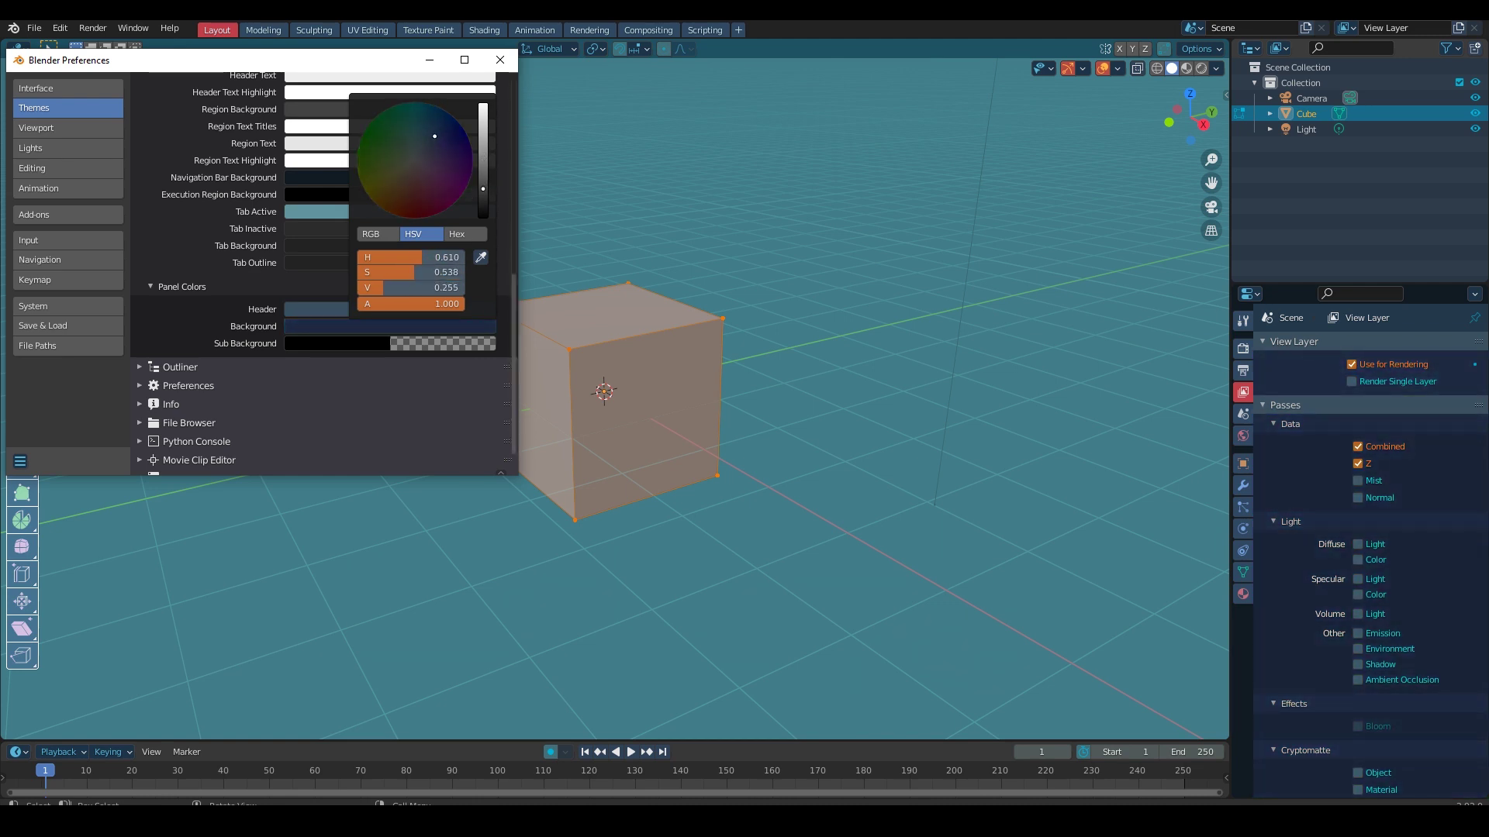
drag(434, 137, 443, 123)
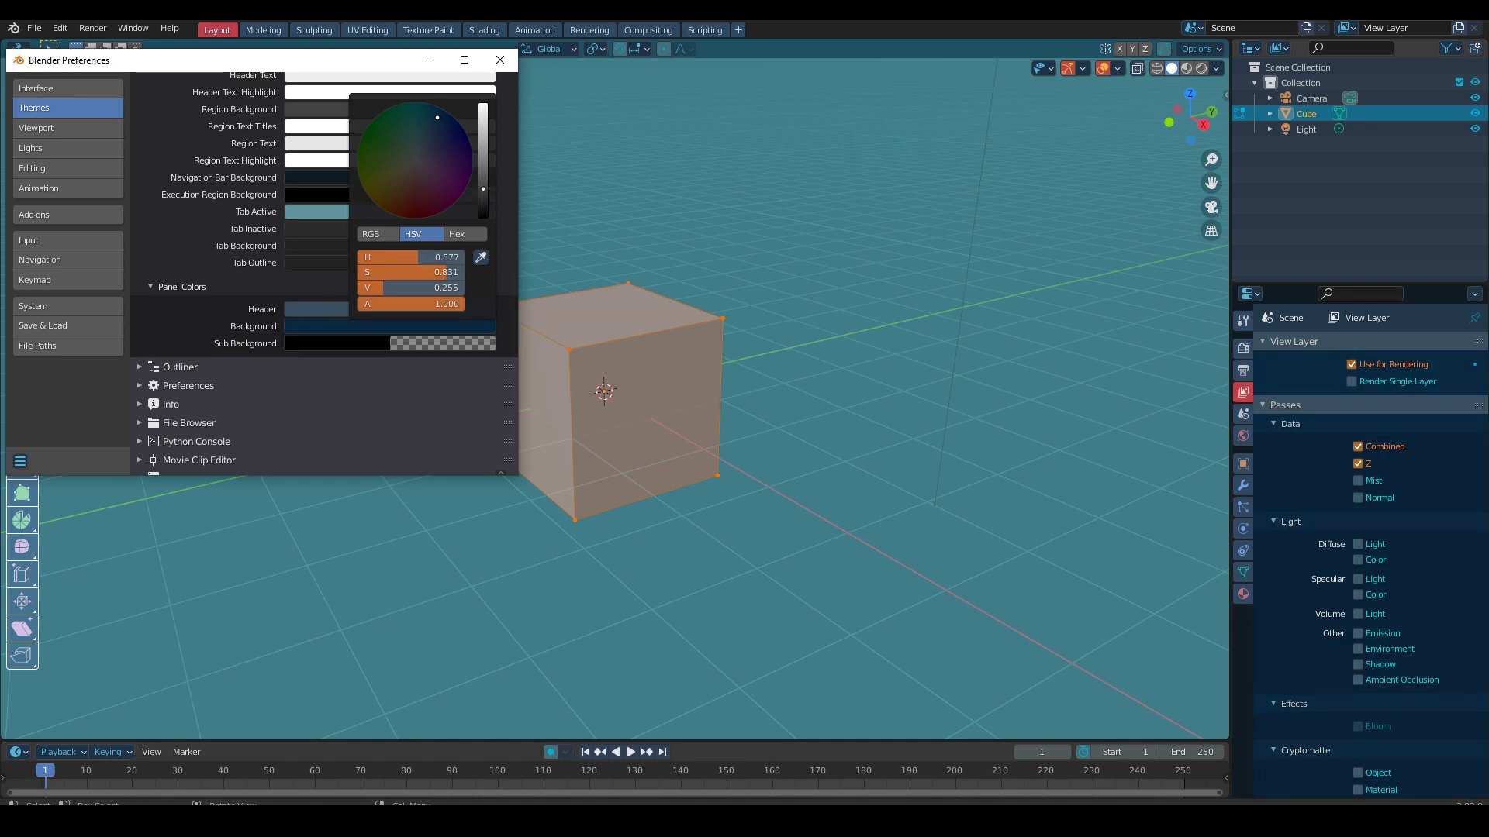
click(500, 59)
click(1243, 416)
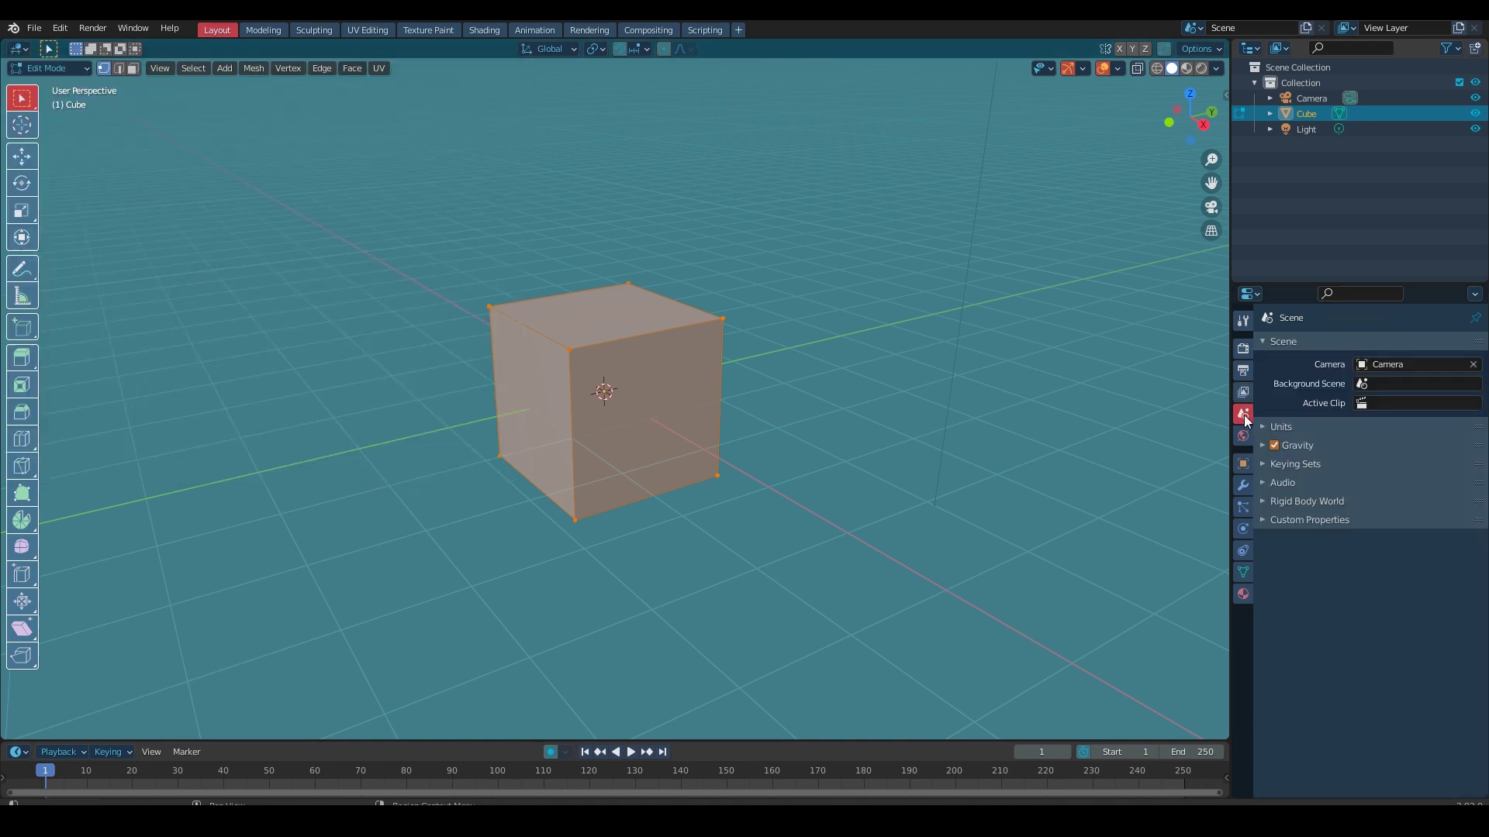
Step: Preview the theme across the Properties editor's Scene, Output, Mesh Data and Render sections
click(1243, 414)
click(60, 28)
click(78, 252)
click(393, 309)
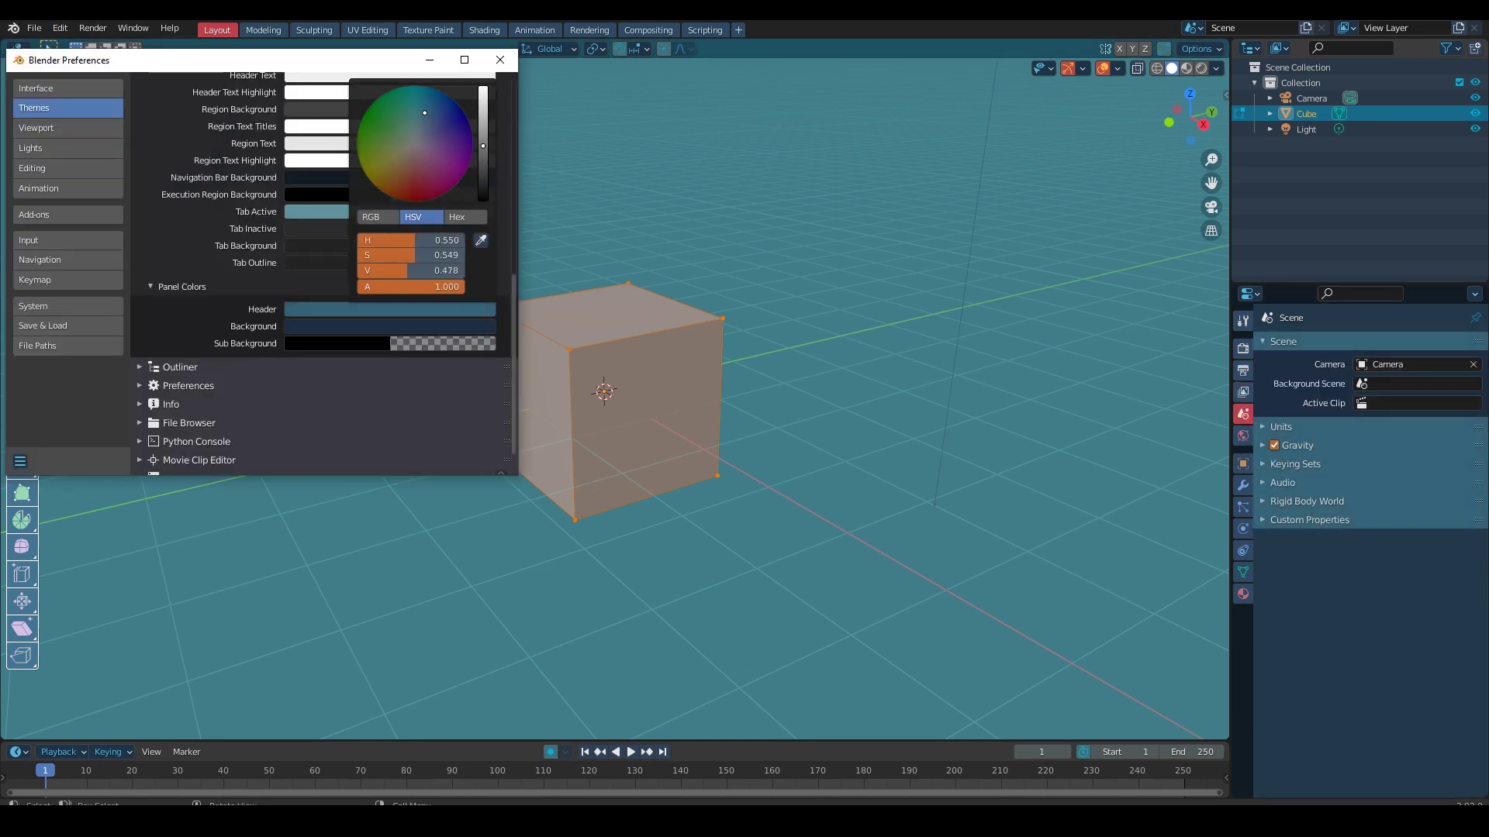
click(500, 60)
click(1243, 371)
click(1244, 395)
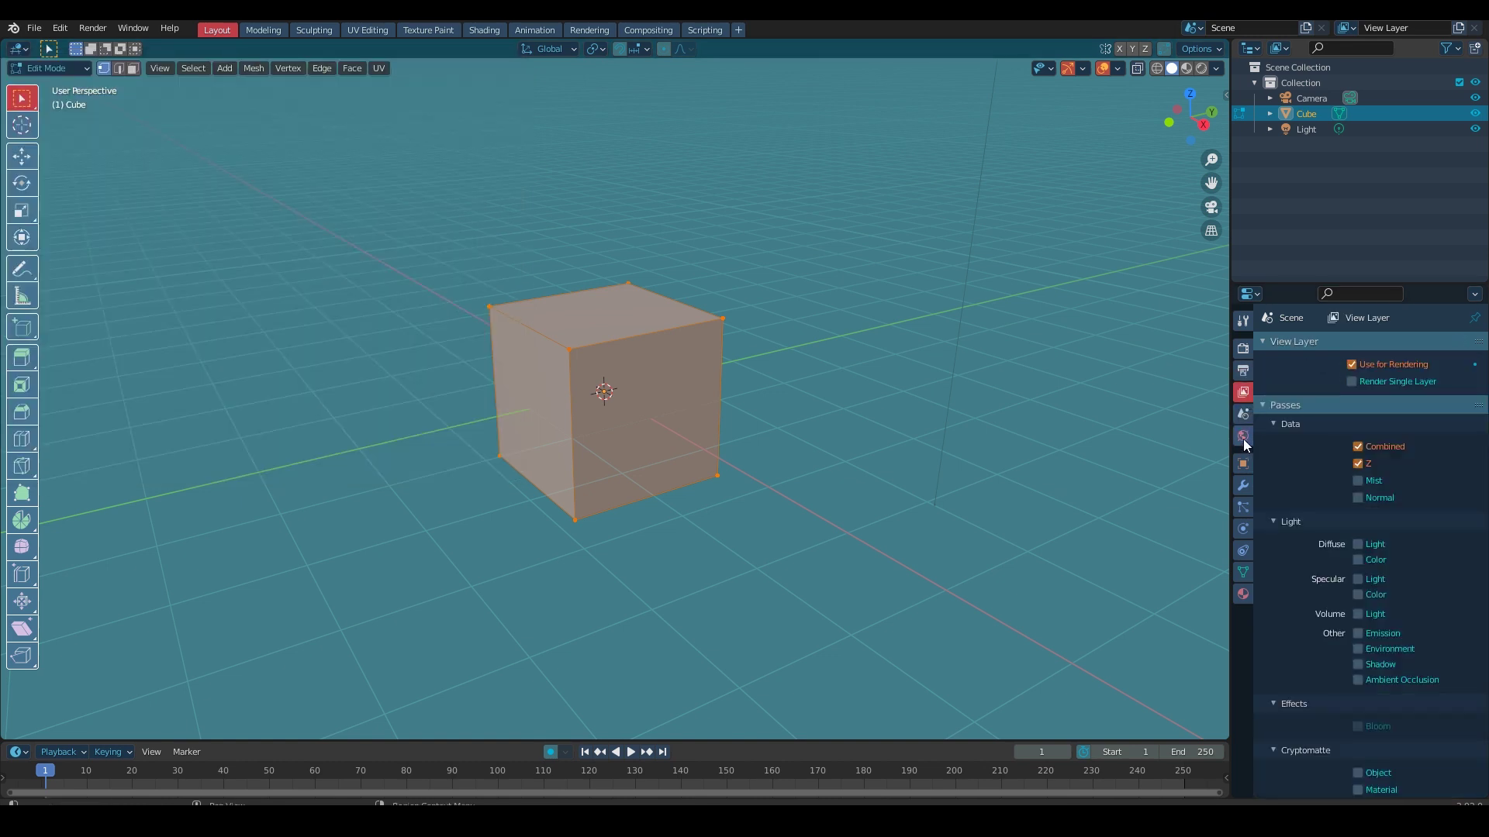
click(1243, 436)
click(1243, 485)
click(1243, 529)
click(1243, 572)
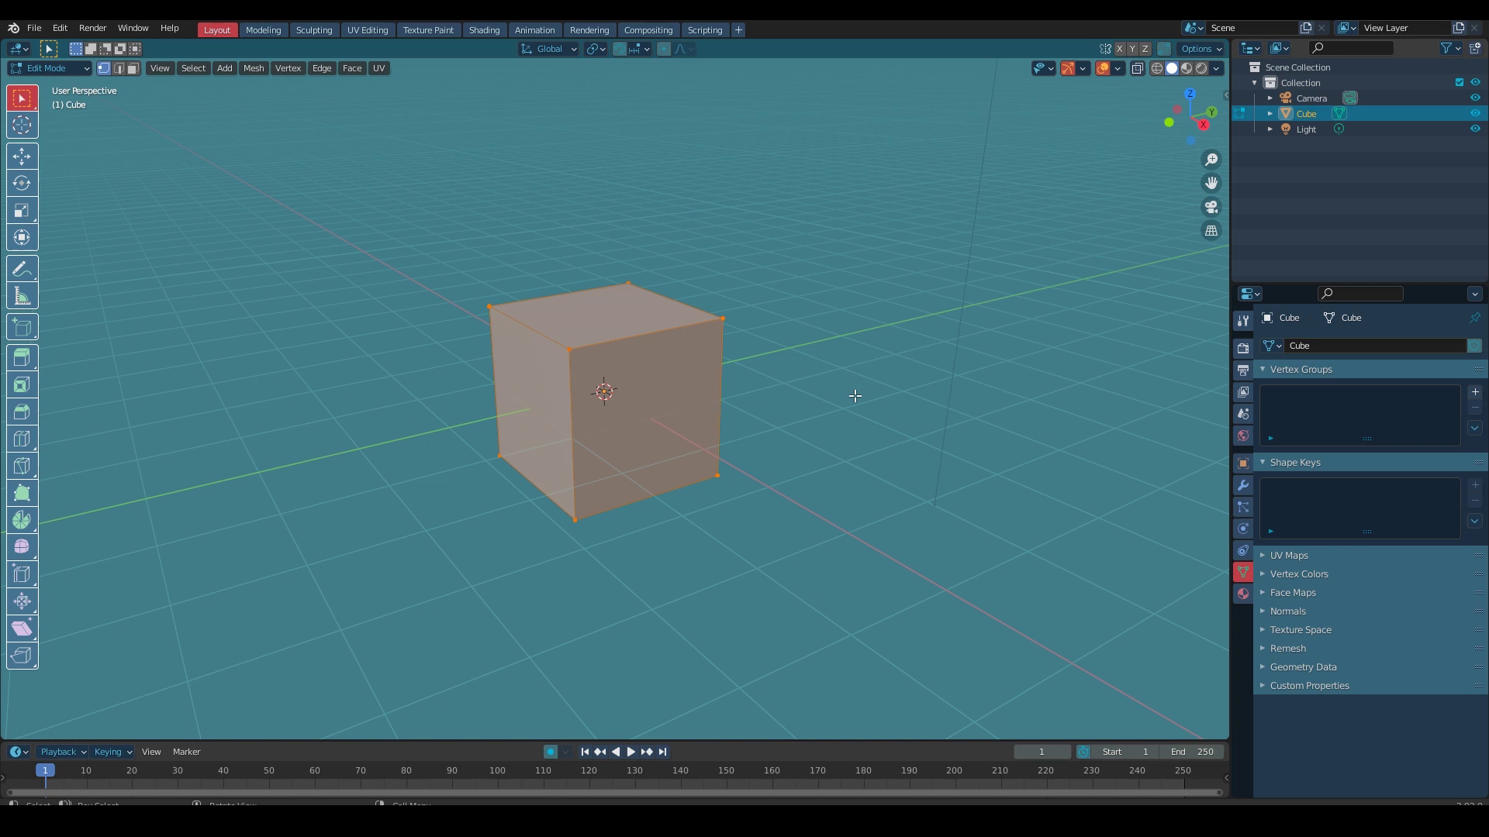
click(1243, 348)
Step: Change the Properties panel header to blue-grey and check it across the Properties sections
click(60, 28)
click(93, 249)
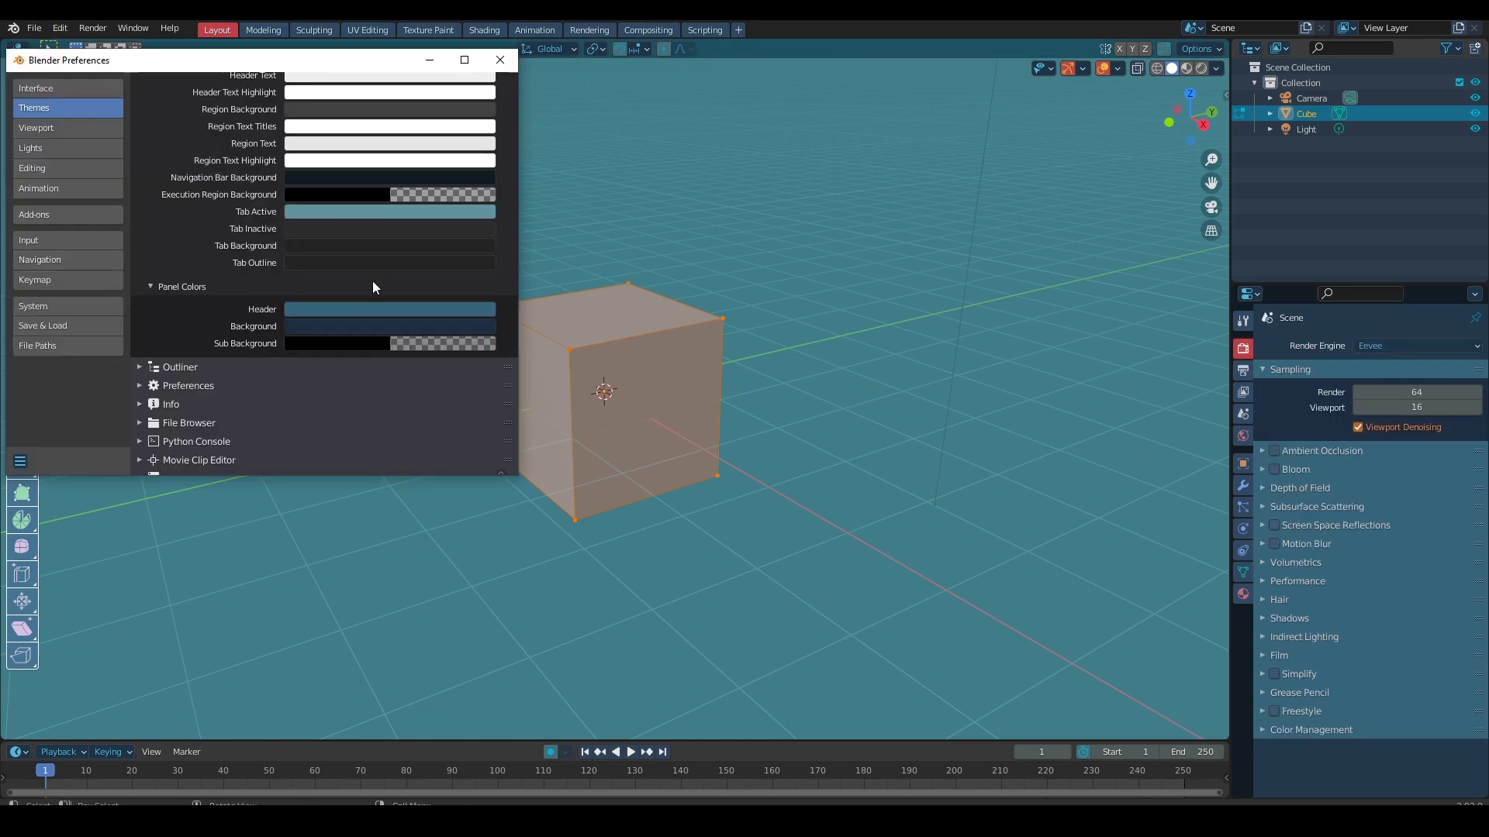
click(332, 309)
click(414, 150)
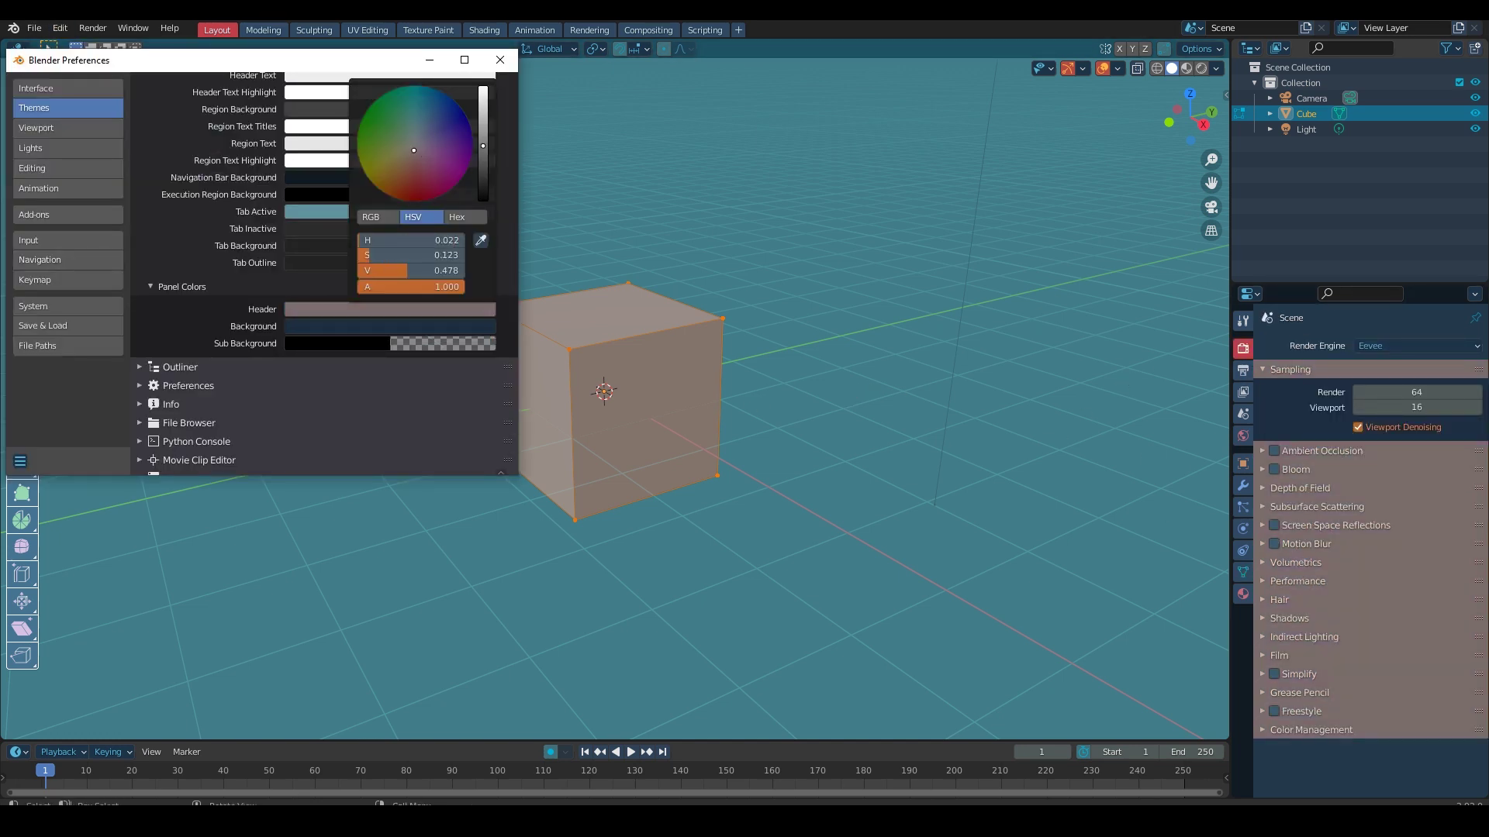
drag(414, 150, 435, 114)
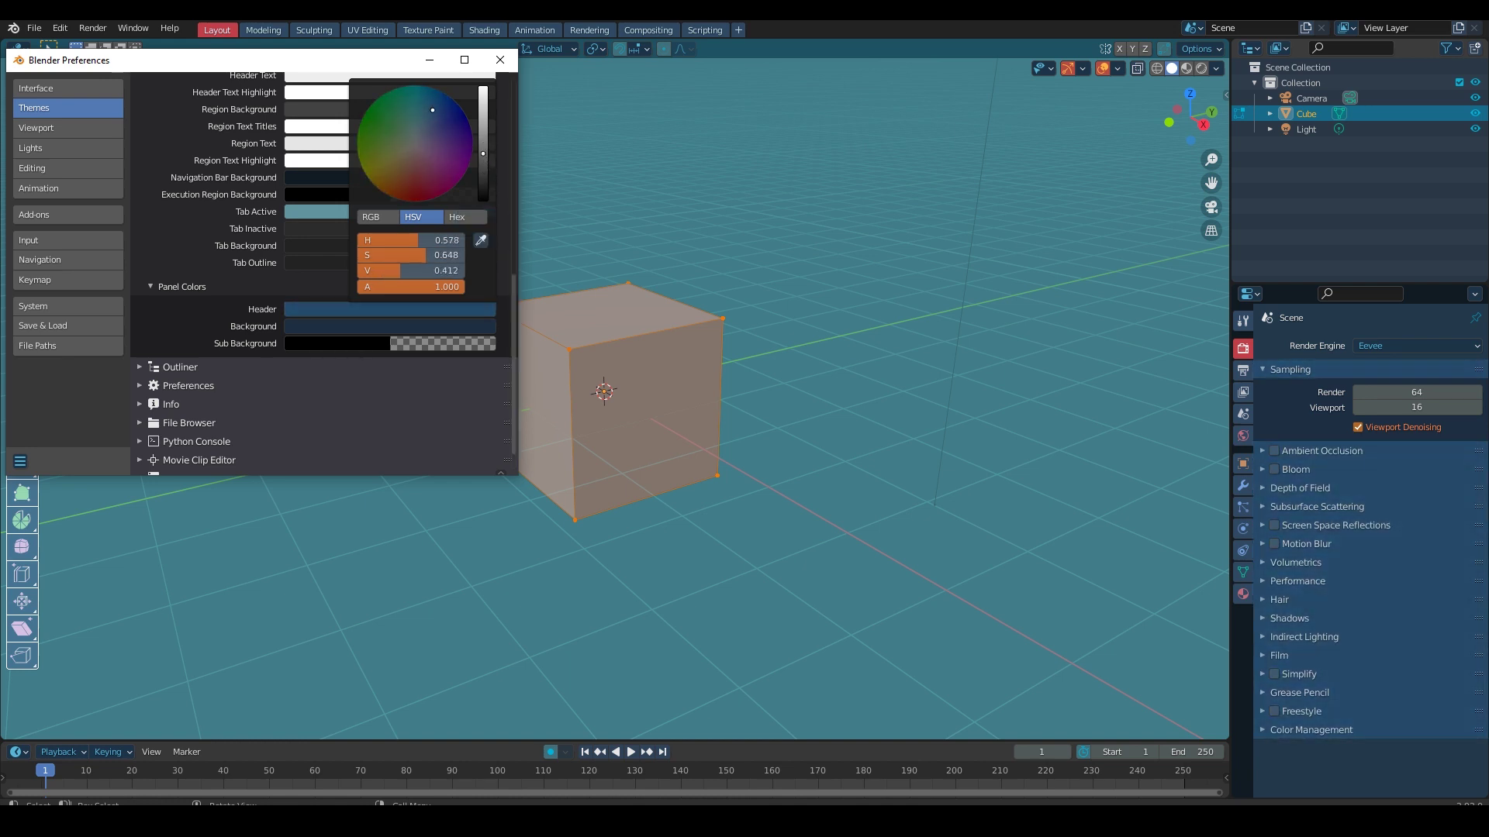
click(1243, 414)
click(1246, 441)
click(1241, 466)
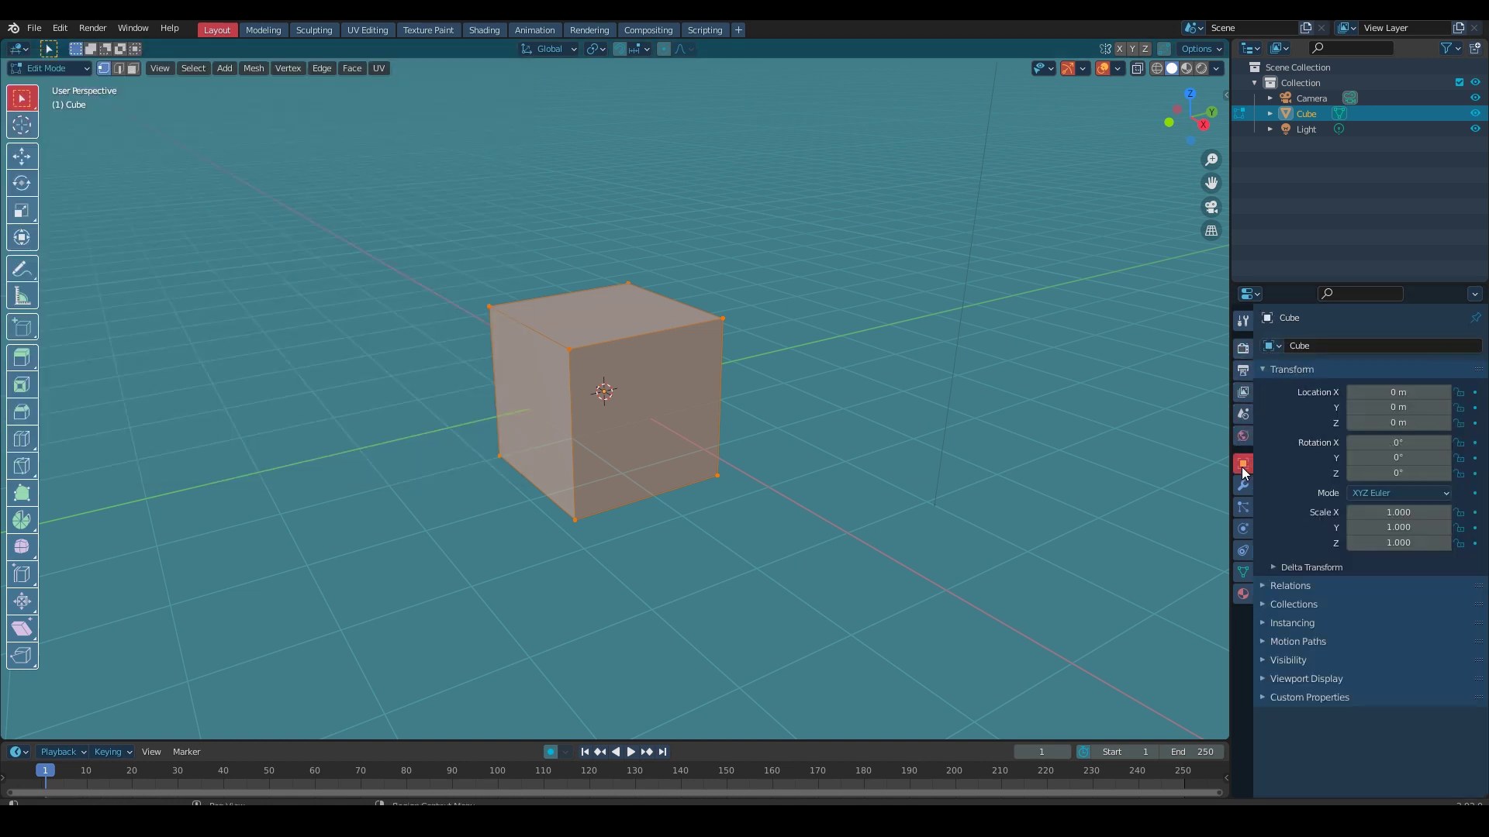
click(1242, 527)
click(1244, 372)
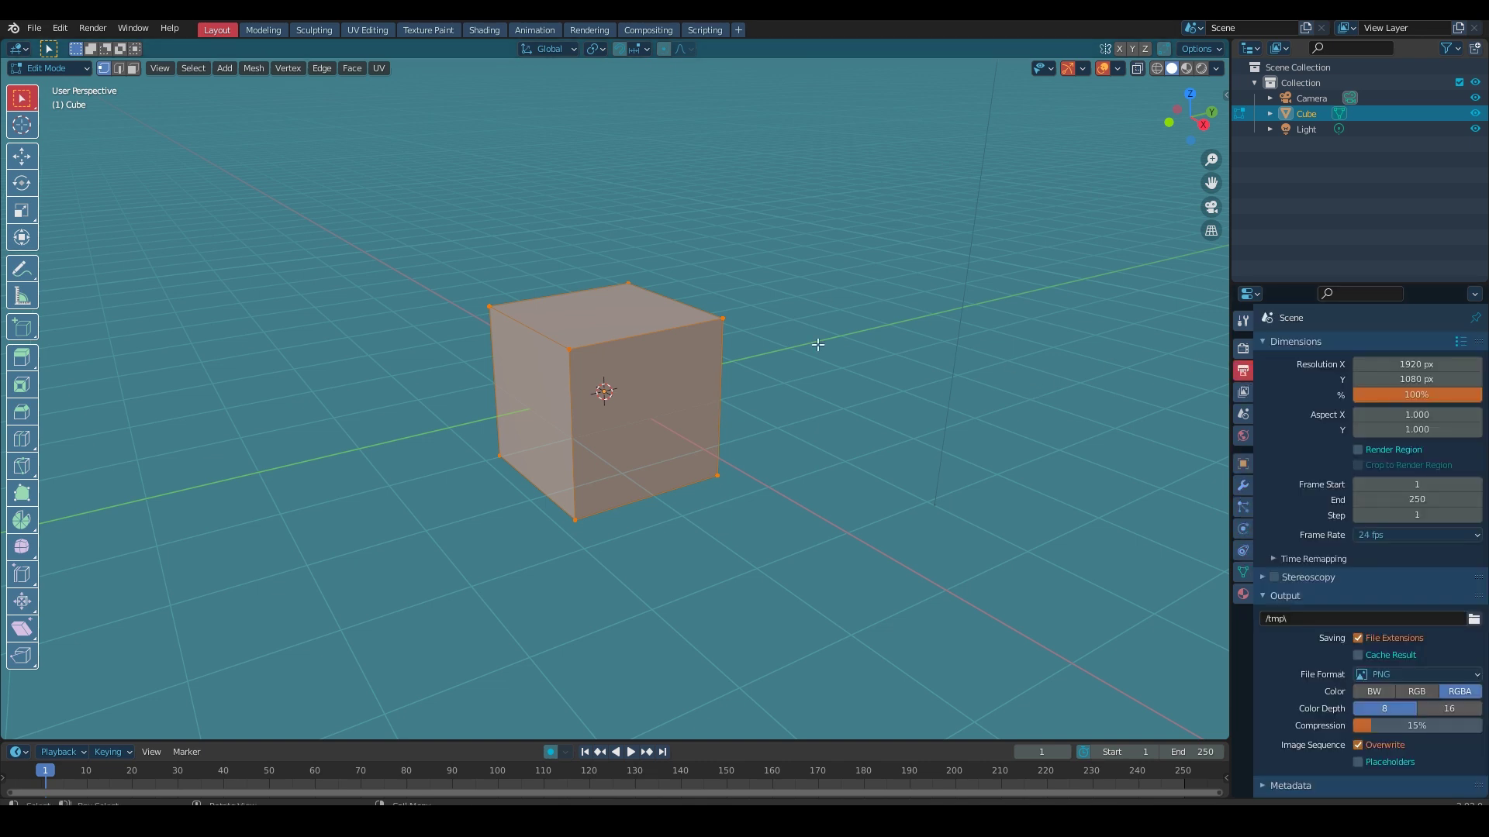
Step: Expand the Status Bar theme colours and move the Preferences window to the centre
click(60, 27)
click(95, 250)
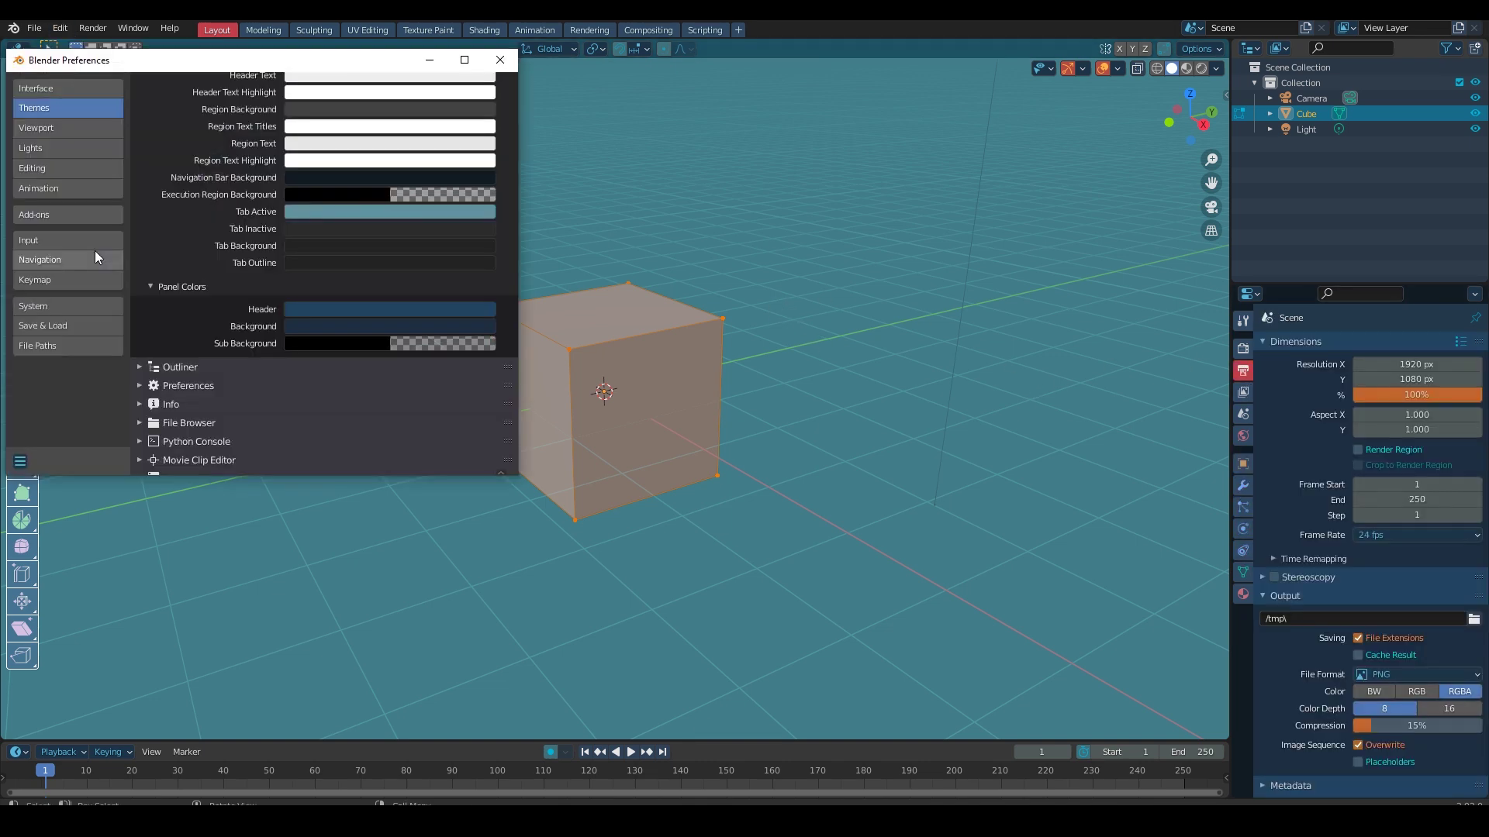
scroll(188, 280, down, 1)
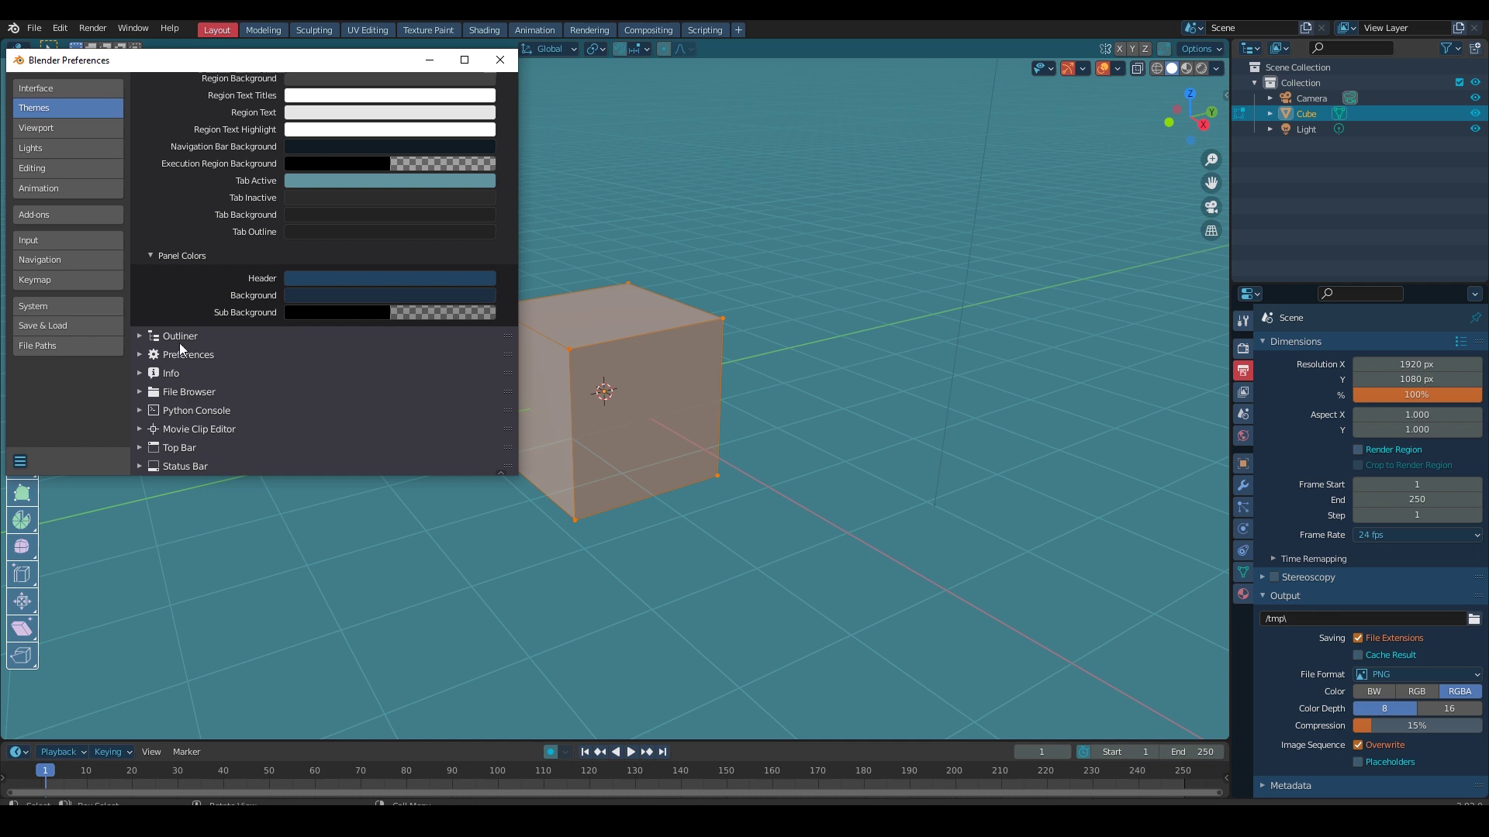
click(141, 467)
scroll(245, 397, down, 5)
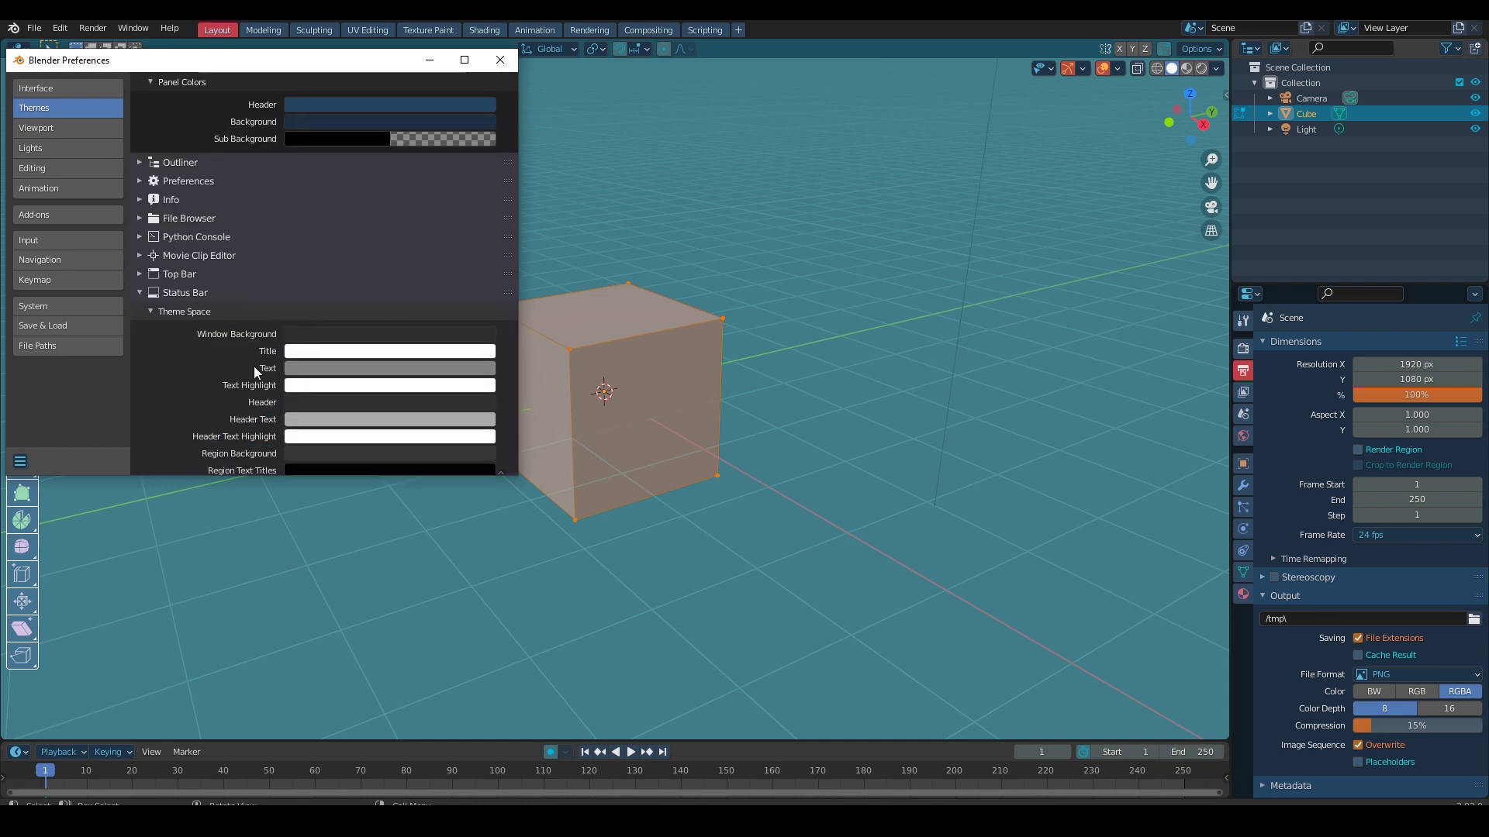
scroll(254, 366, down, 5)
drag(282, 60, 589, 97)
Step: Try a purple Status Bar window background and inspect its active tab and panel background colours
scroll(492, 381, down, 1)
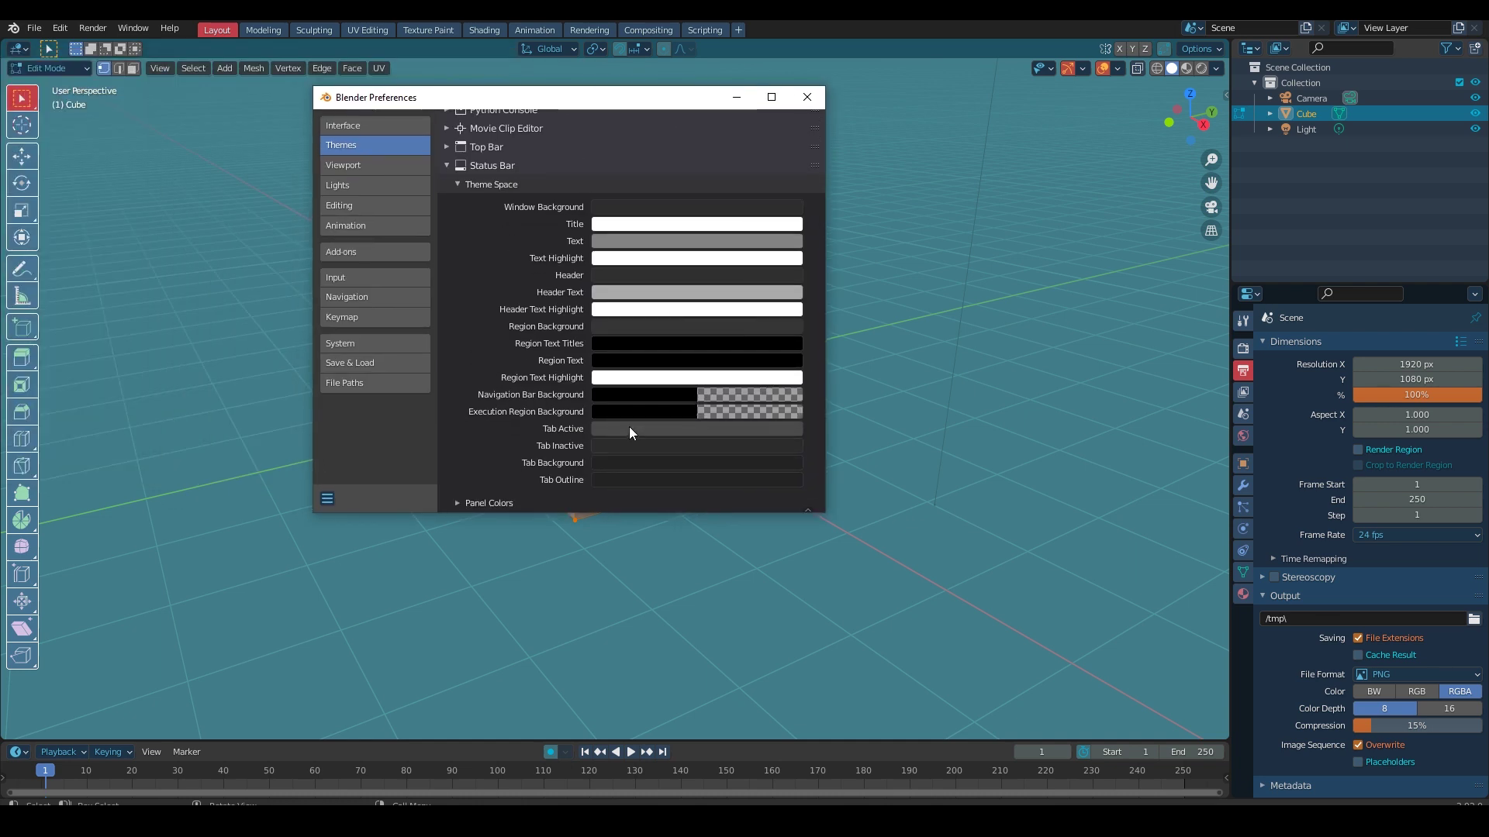
click(630, 428)
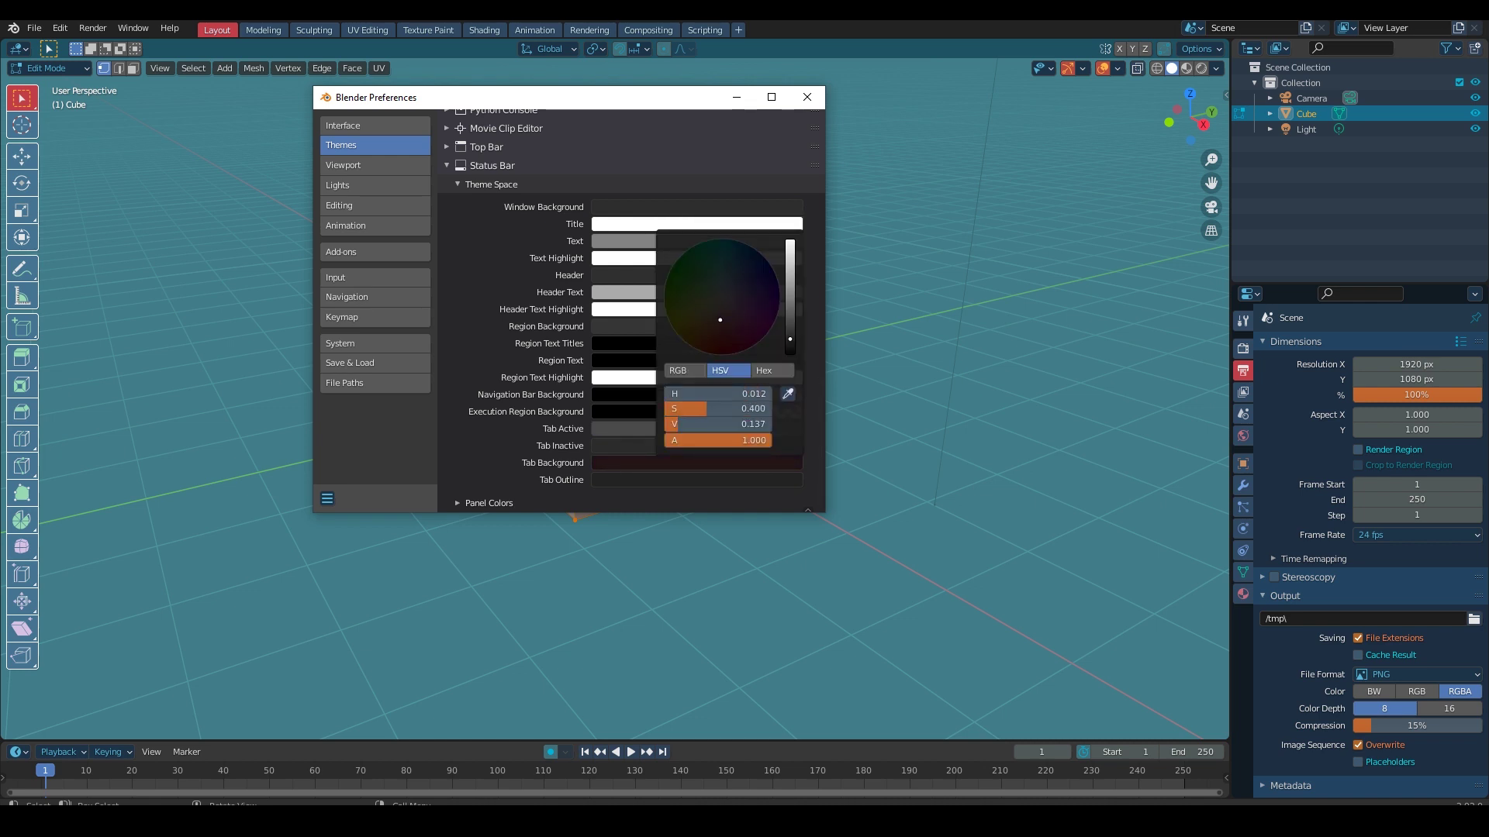
click(636, 210)
drag(718, 407, 752, 407)
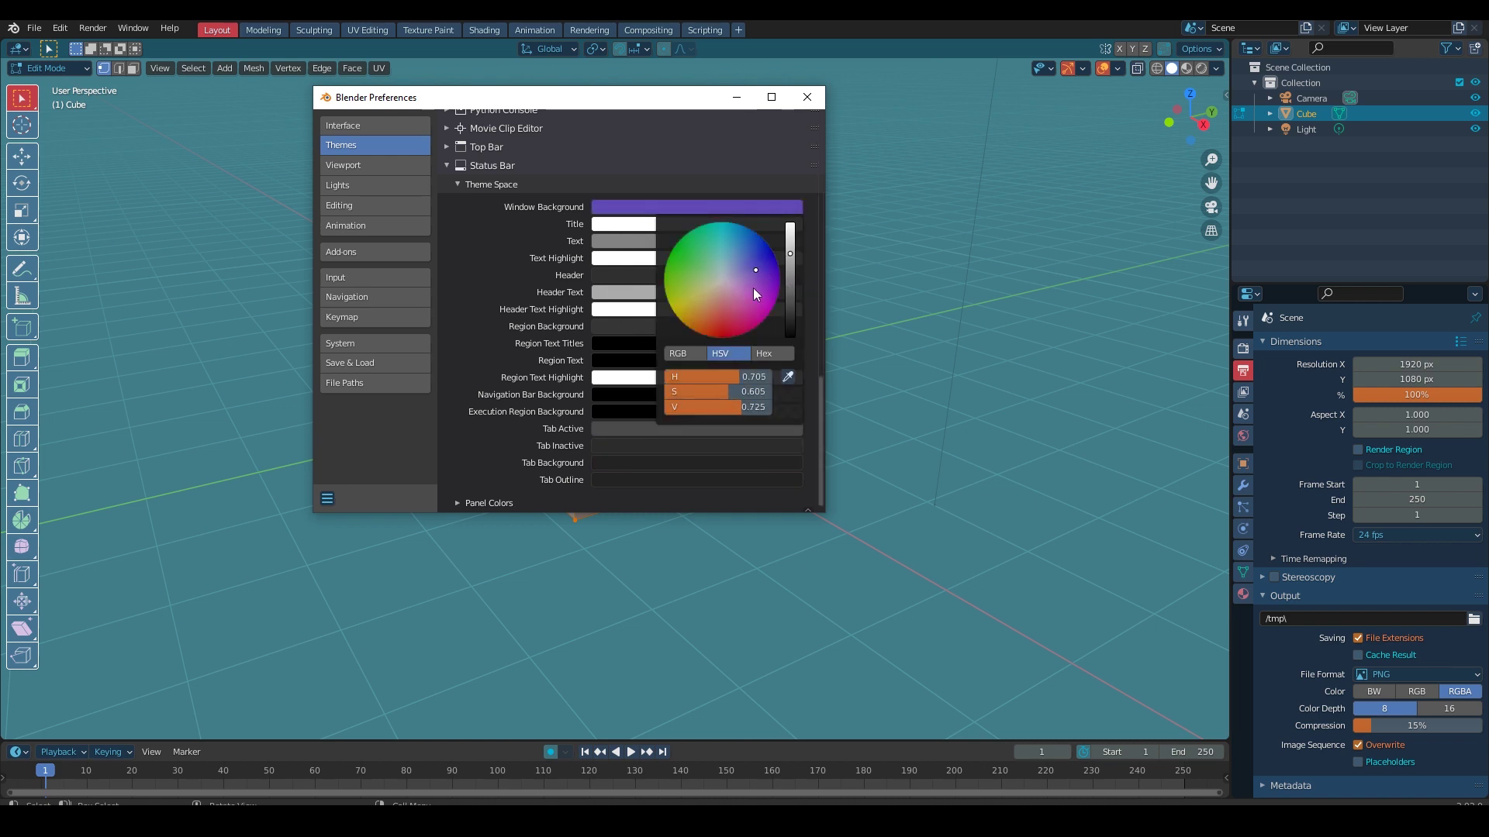
click(458, 504)
scroll(543, 480, down, 2)
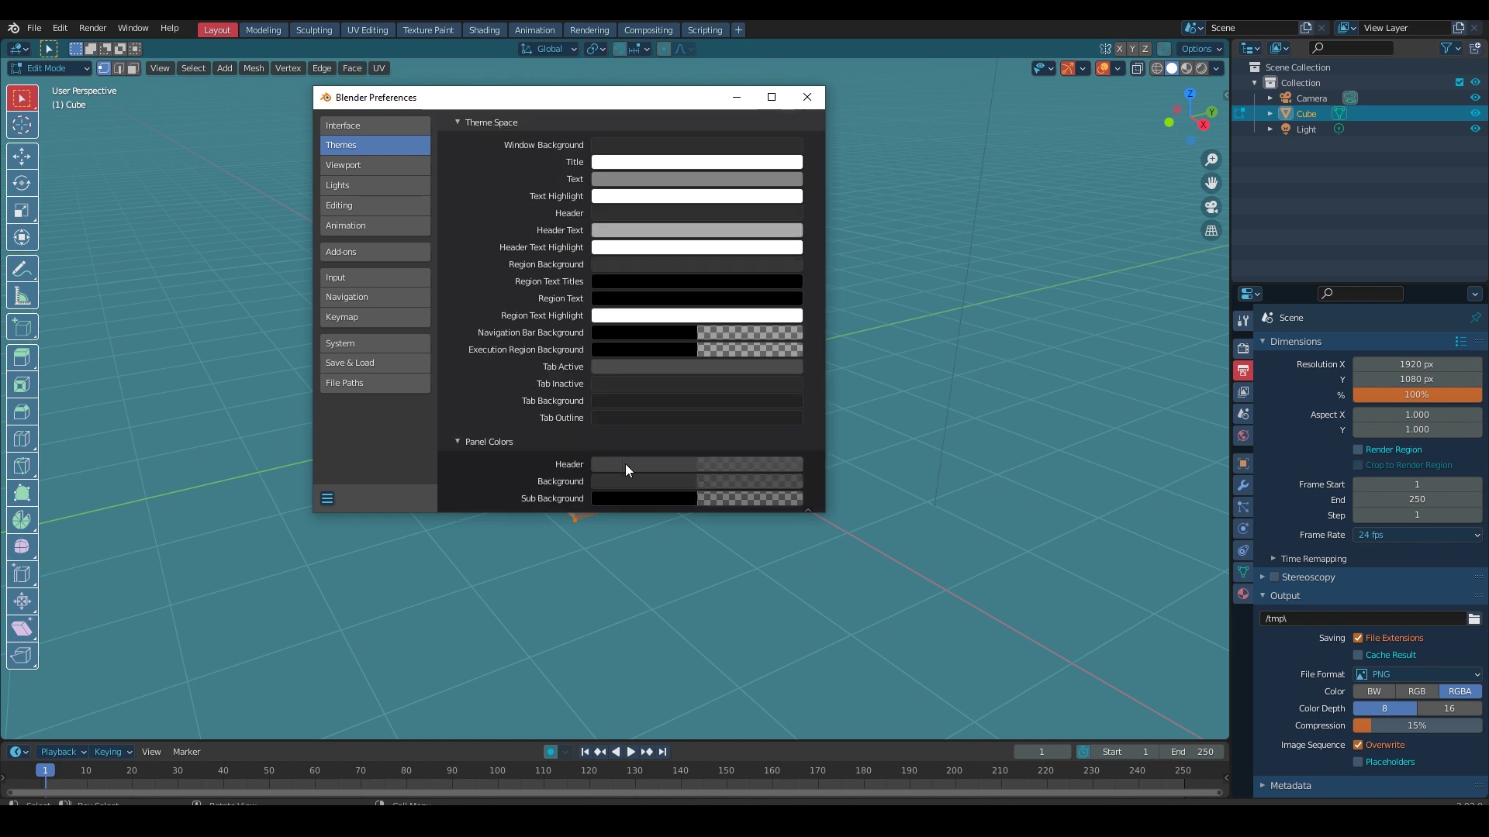
click(625, 481)
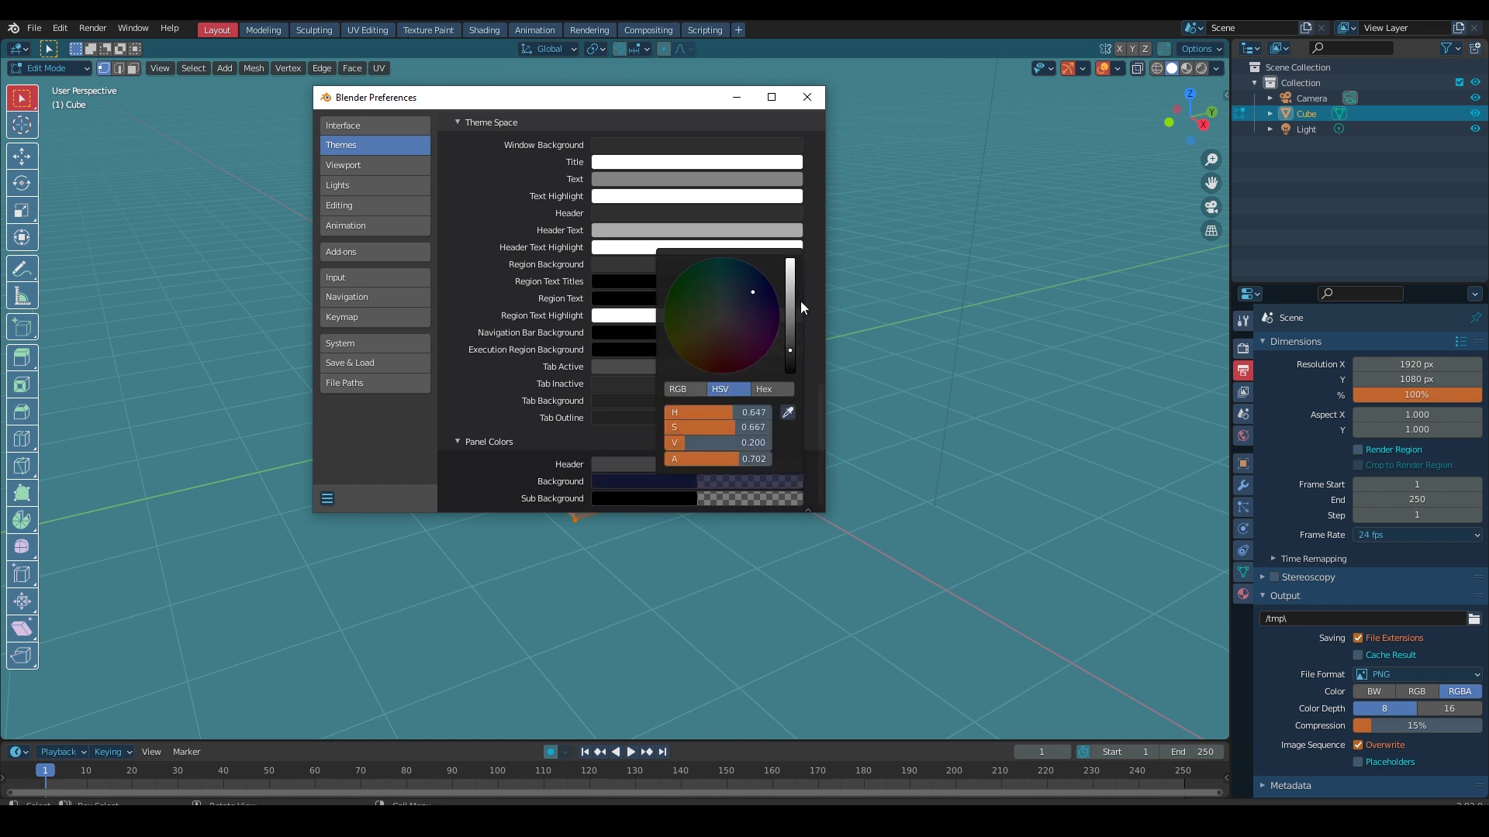
scroll(473, 347, up, 3)
scroll(451, 278, up, 2)
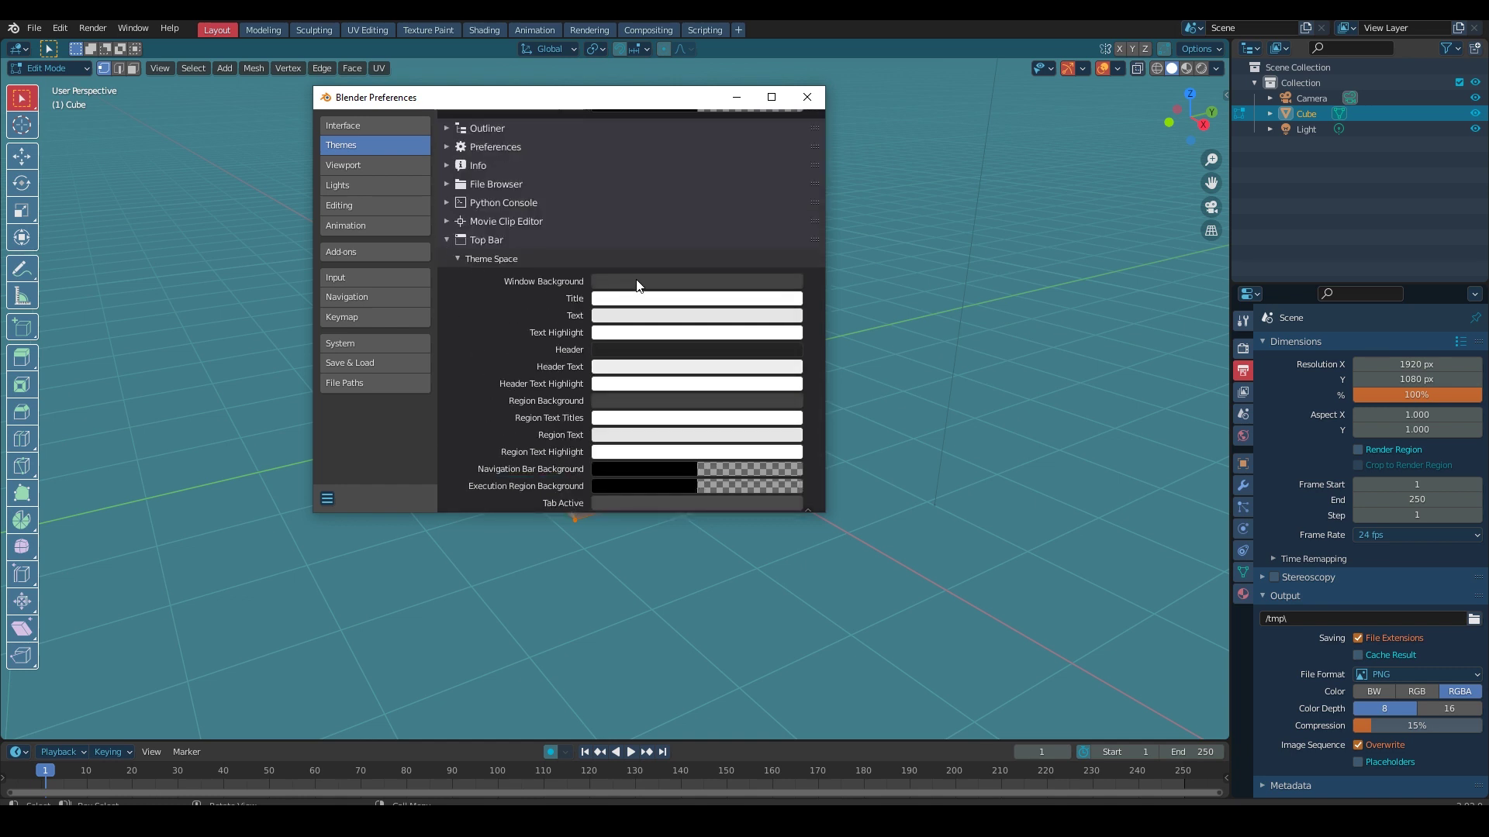
Step: Inspect the Top Bar window background, tab background and panel header colours
click(637, 285)
scroll(632, 357, down, 1)
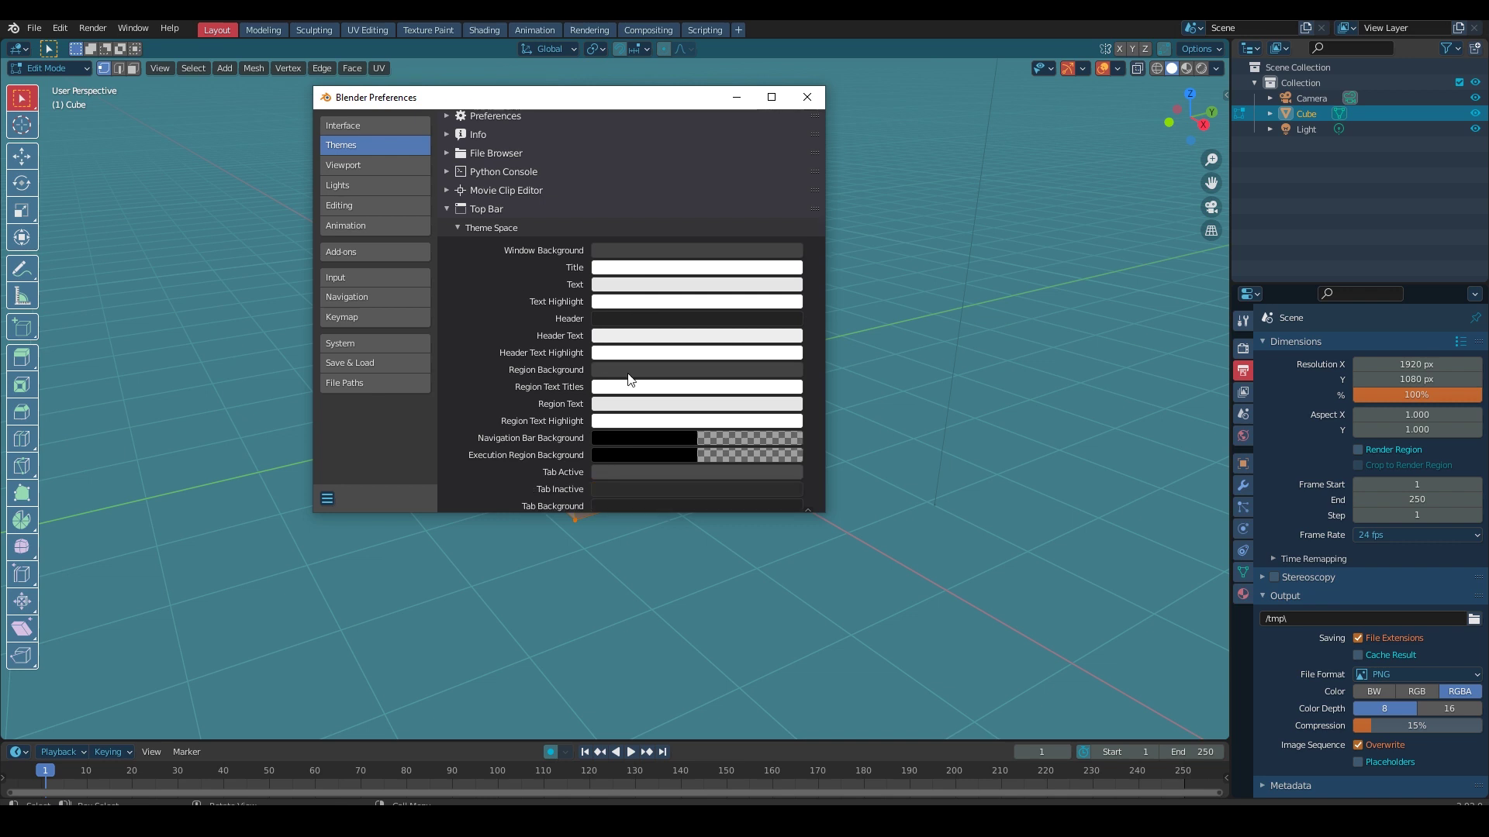
click(628, 373)
scroll(536, 392, down, 3)
click(621, 379)
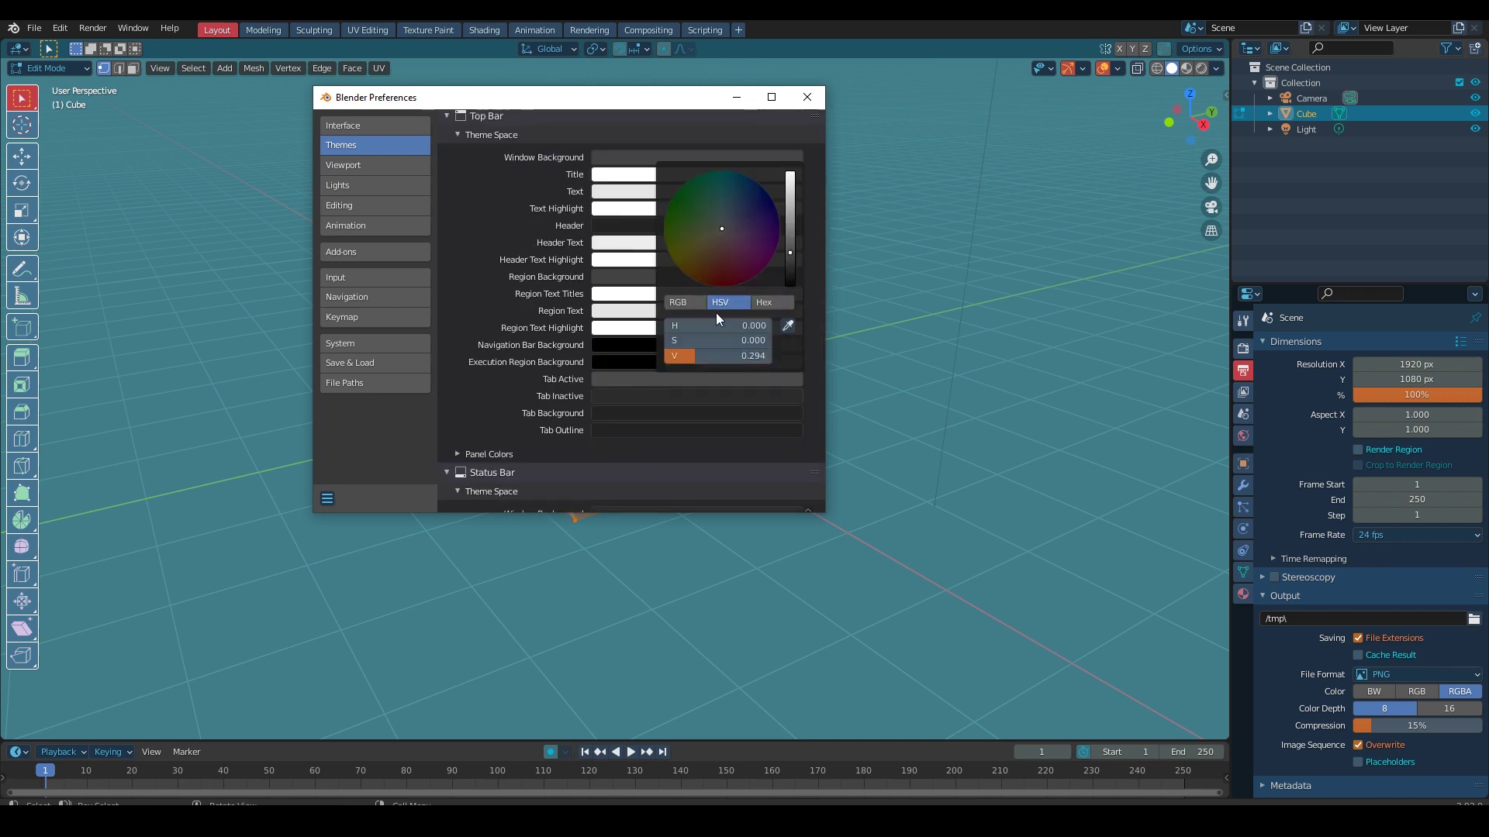
click(603, 411)
click(458, 453)
scroll(459, 455, down, 2)
click(612, 415)
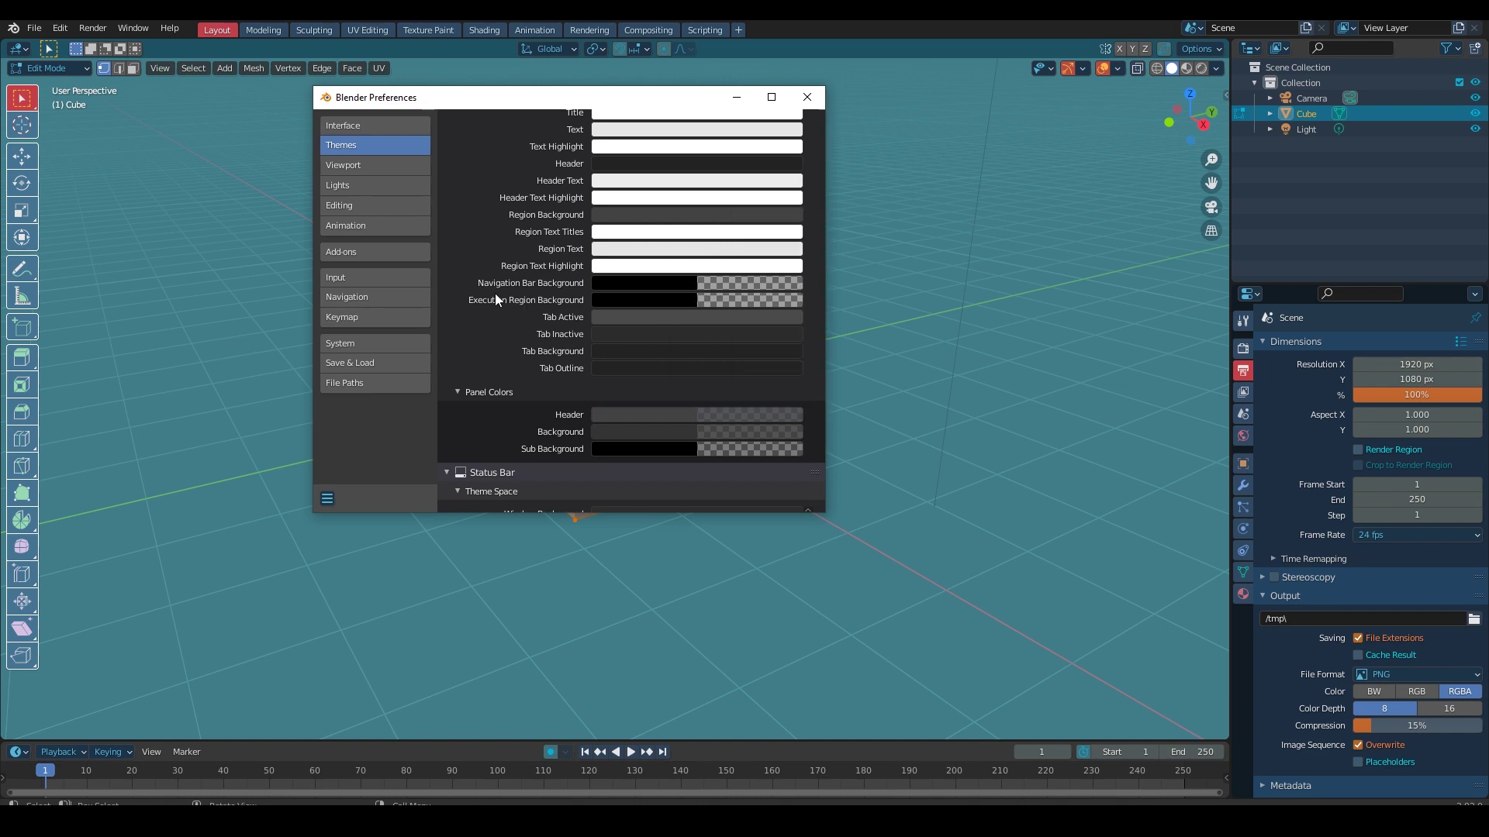
Step: Scroll back up to the Outliner theme section and expand it
scroll(488, 295, up, 7)
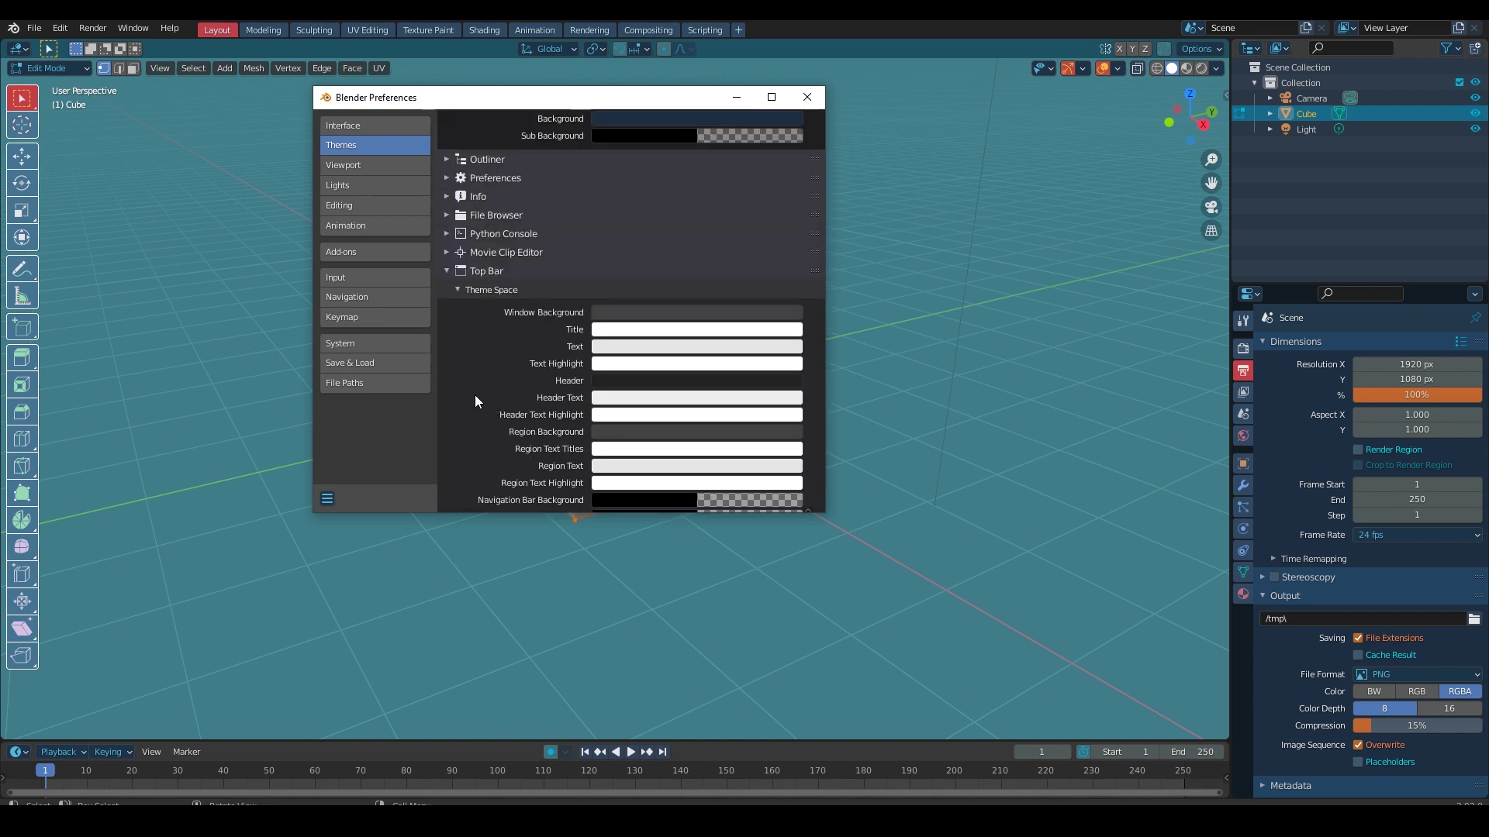
scroll(479, 400, up, 2)
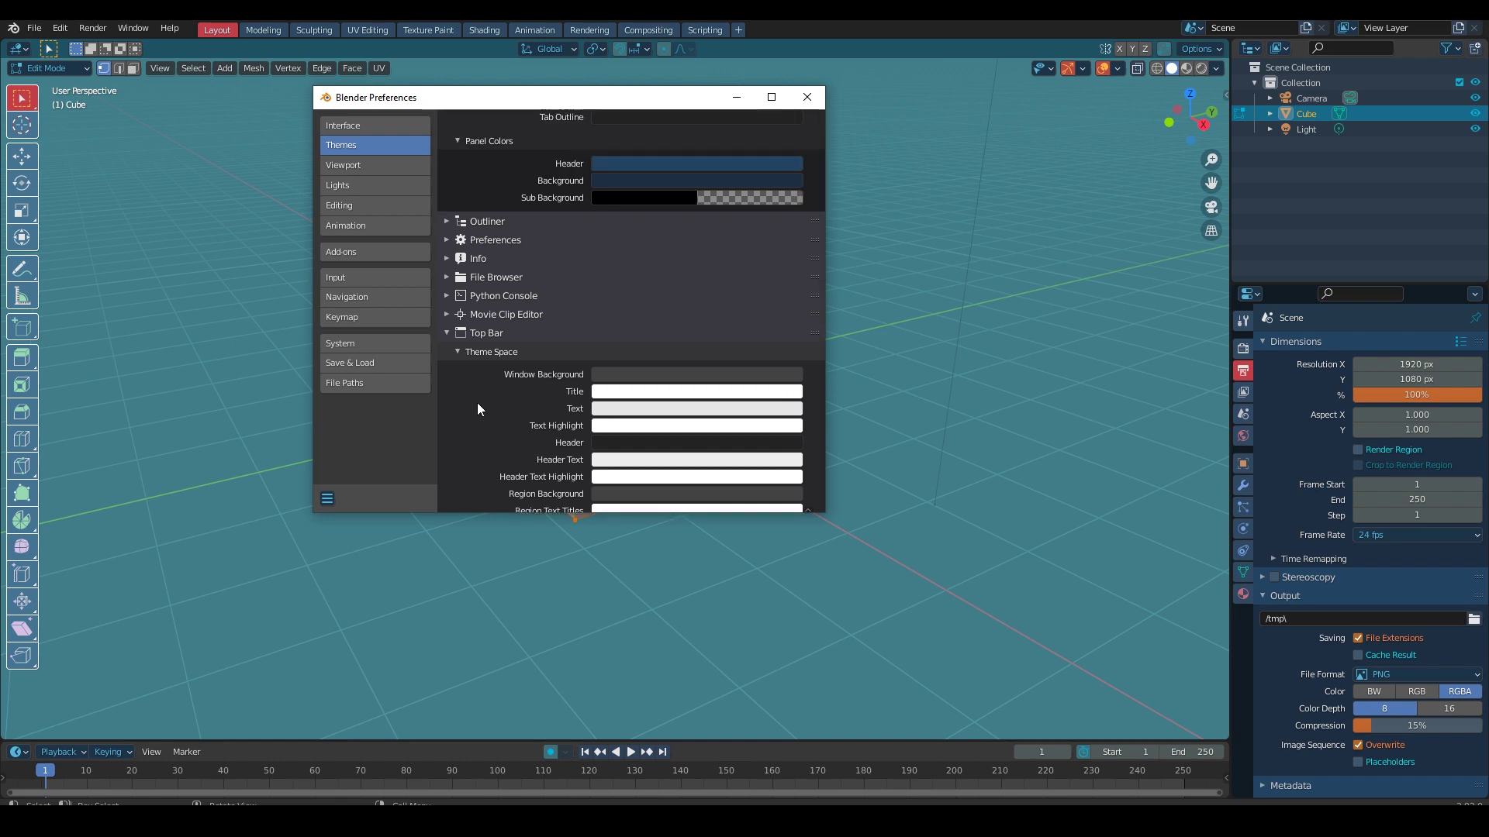
scroll(478, 419, up, 8)
scroll(488, 404, down, 4)
click(450, 344)
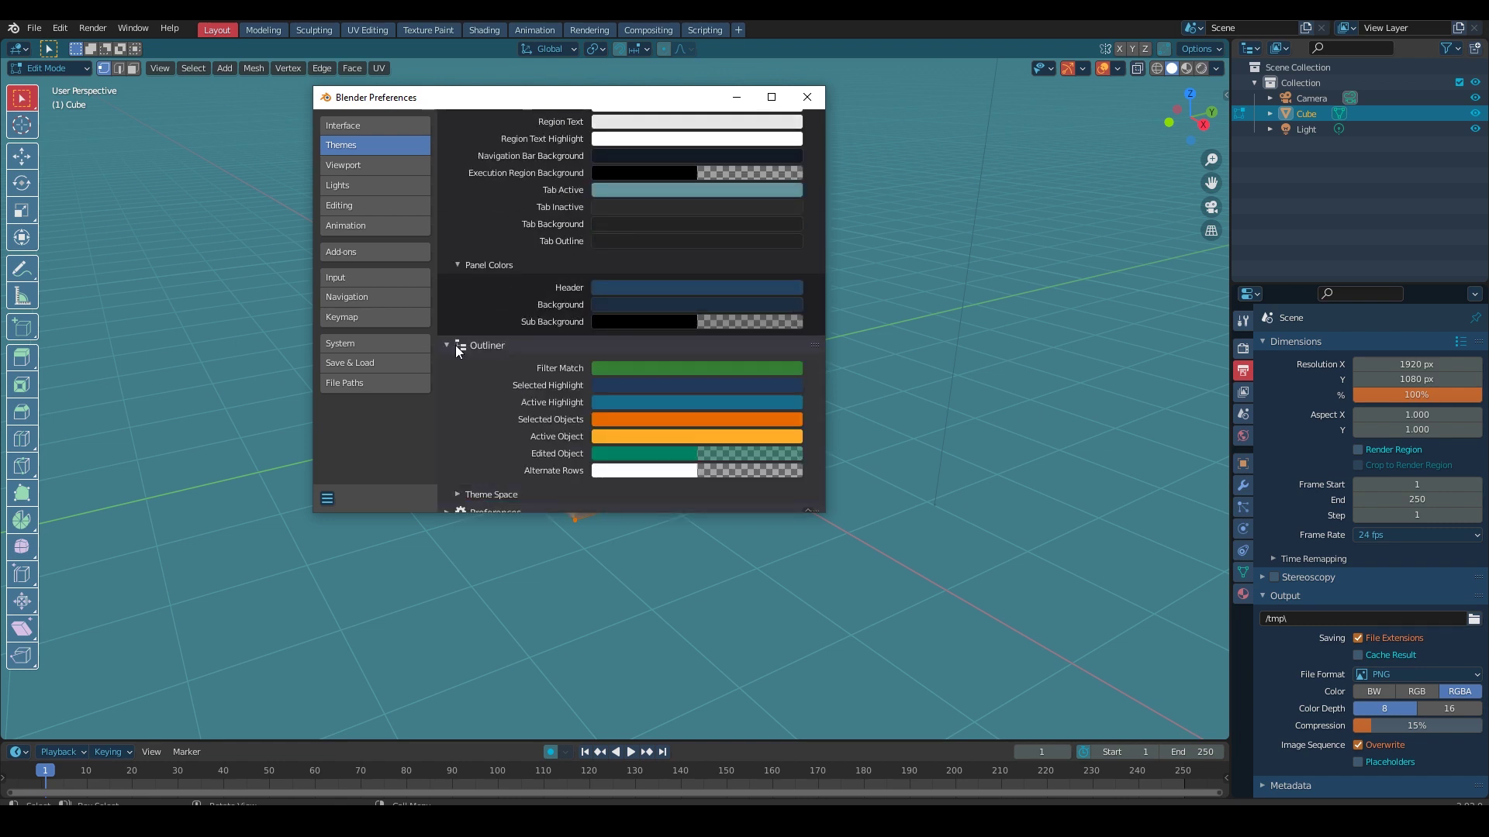
Step: Collapse Outliner, expand Info's Theme Space, and inspect its text and tab background colours
click(455, 345)
click(448, 383)
scroll(458, 376, down, 6)
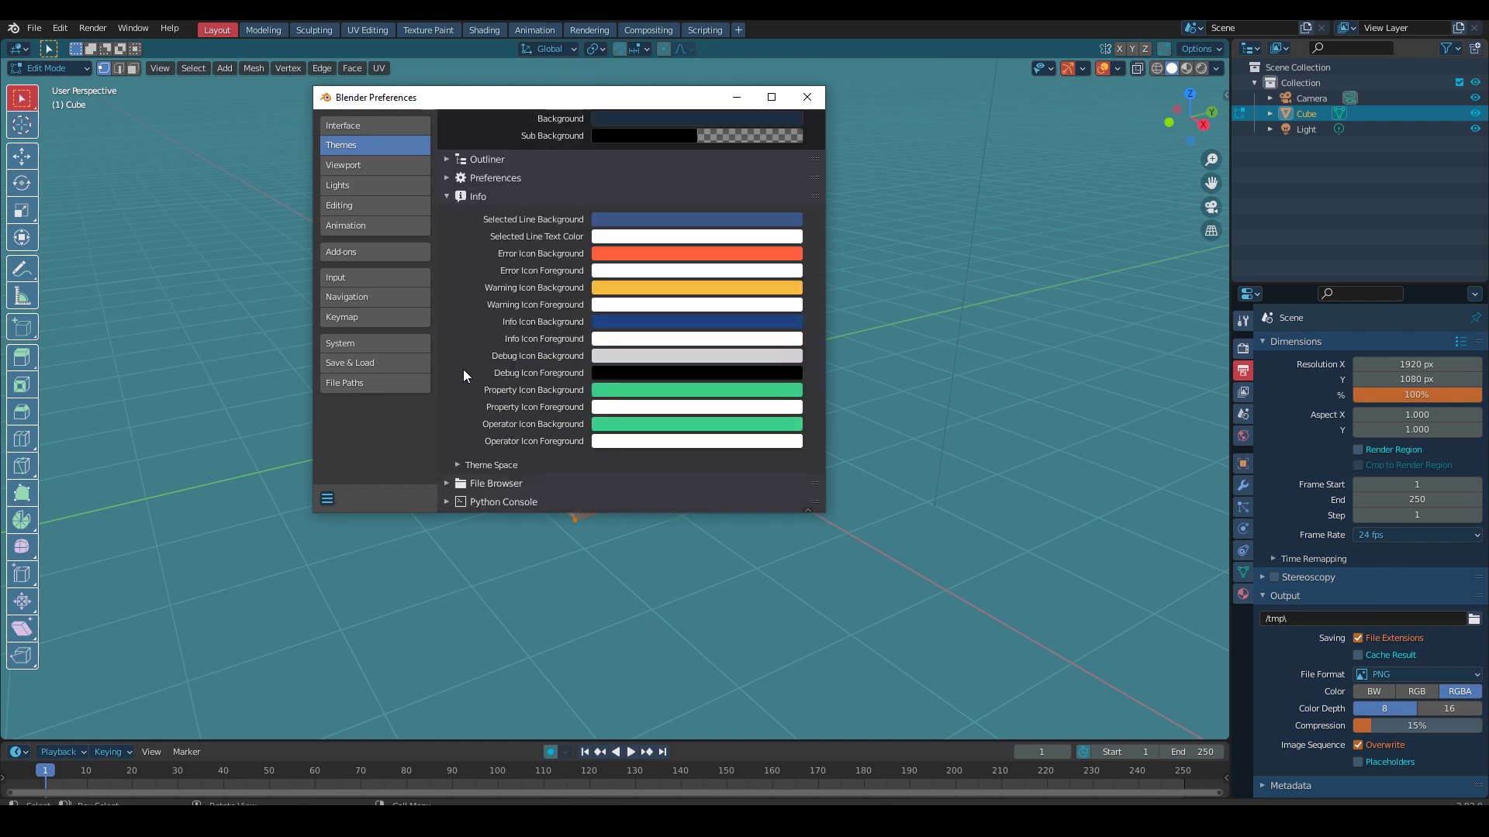
click(454, 464)
scroll(476, 375, down, 4)
scroll(477, 375, down, 4)
scroll(477, 375, down, 2)
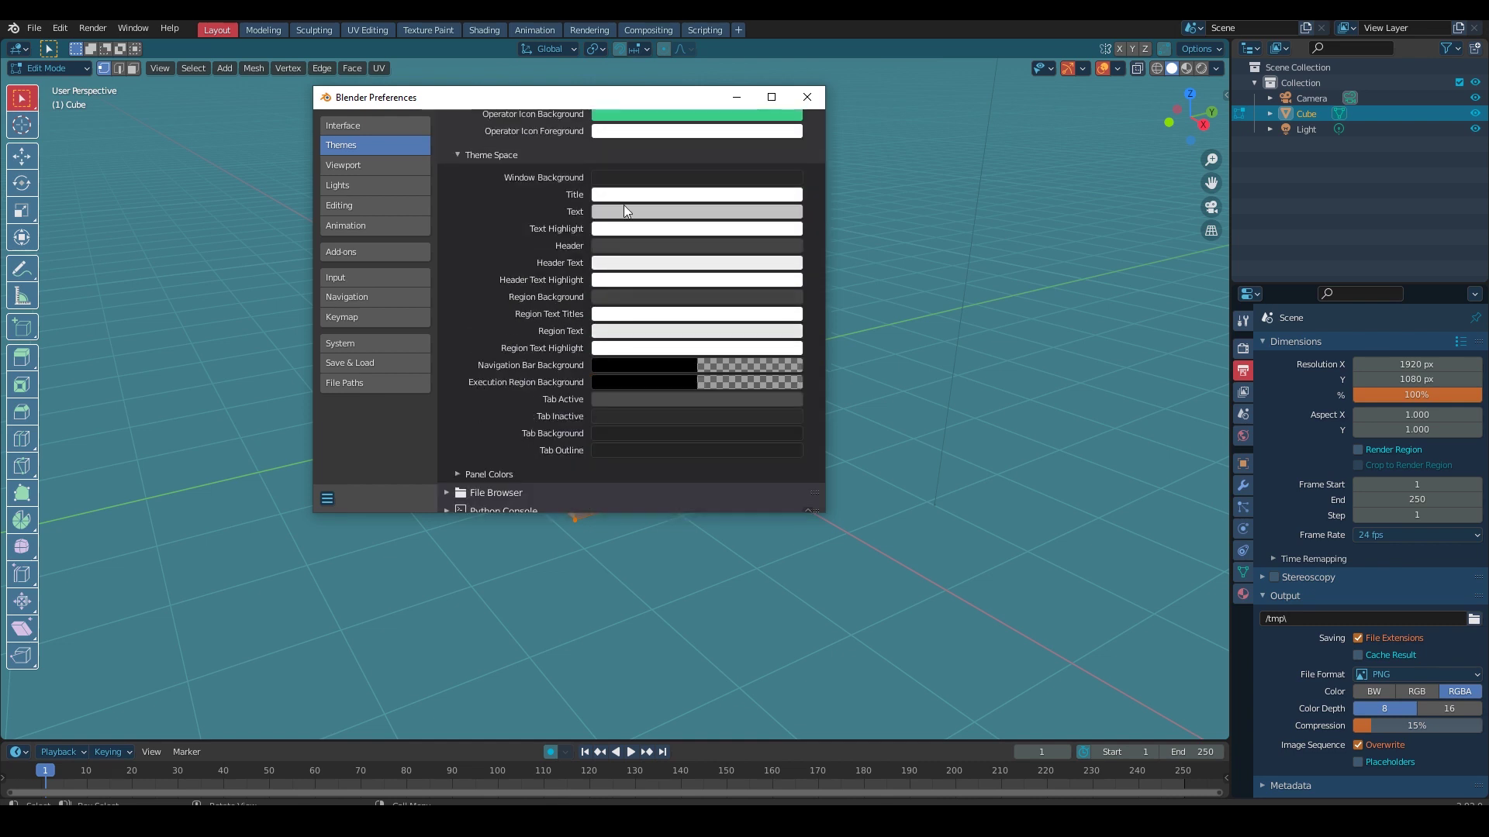
click(624, 208)
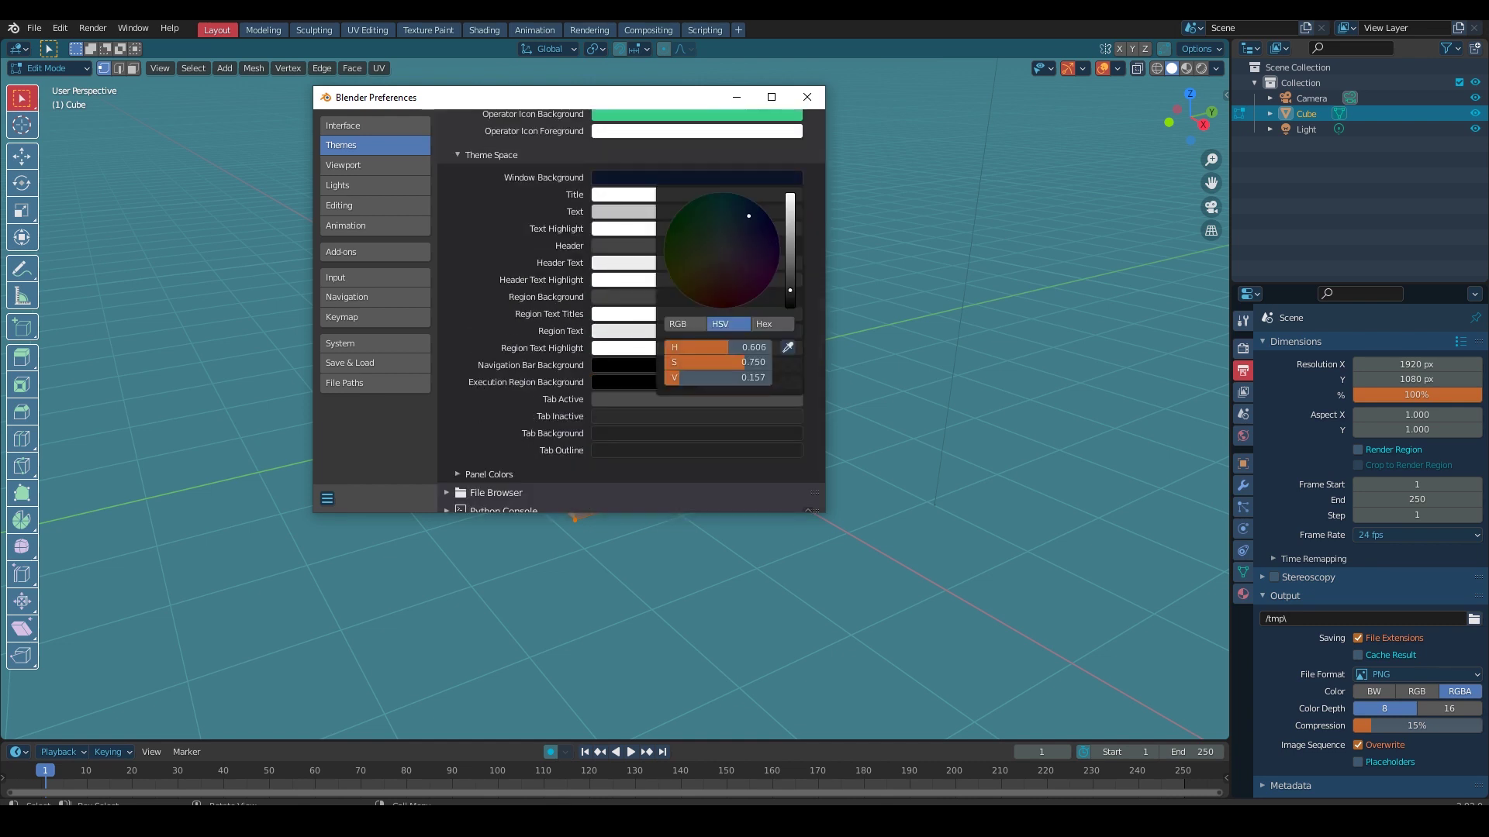
click(619, 433)
scroll(516, 314, up, 5)
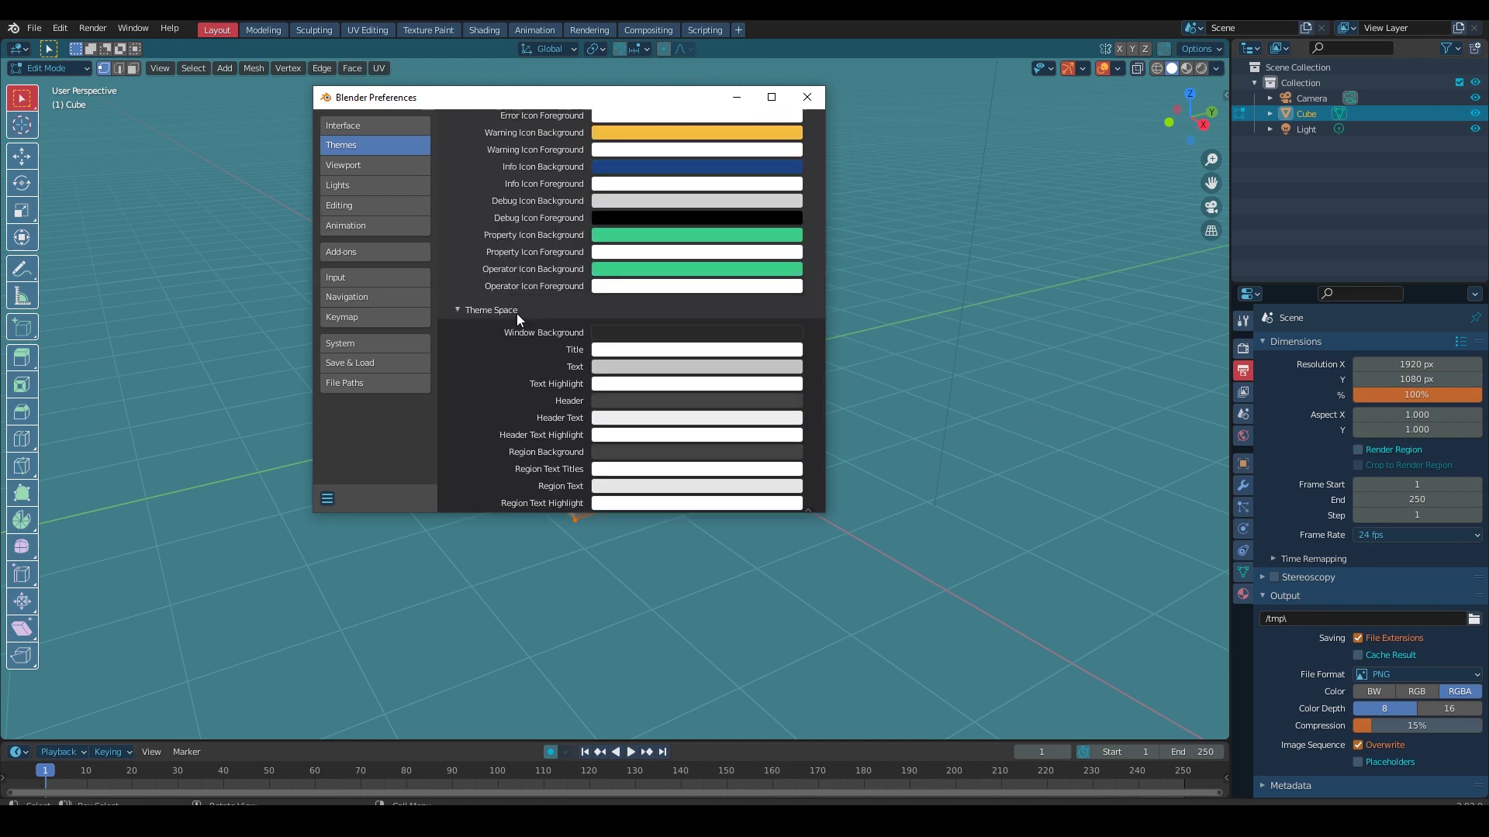
scroll(517, 313, down, 8)
Step: Copy the Info panel's grey background colour onto its panel header, then glance at the Top Bar title colour
click(488, 349)
click(616, 389)
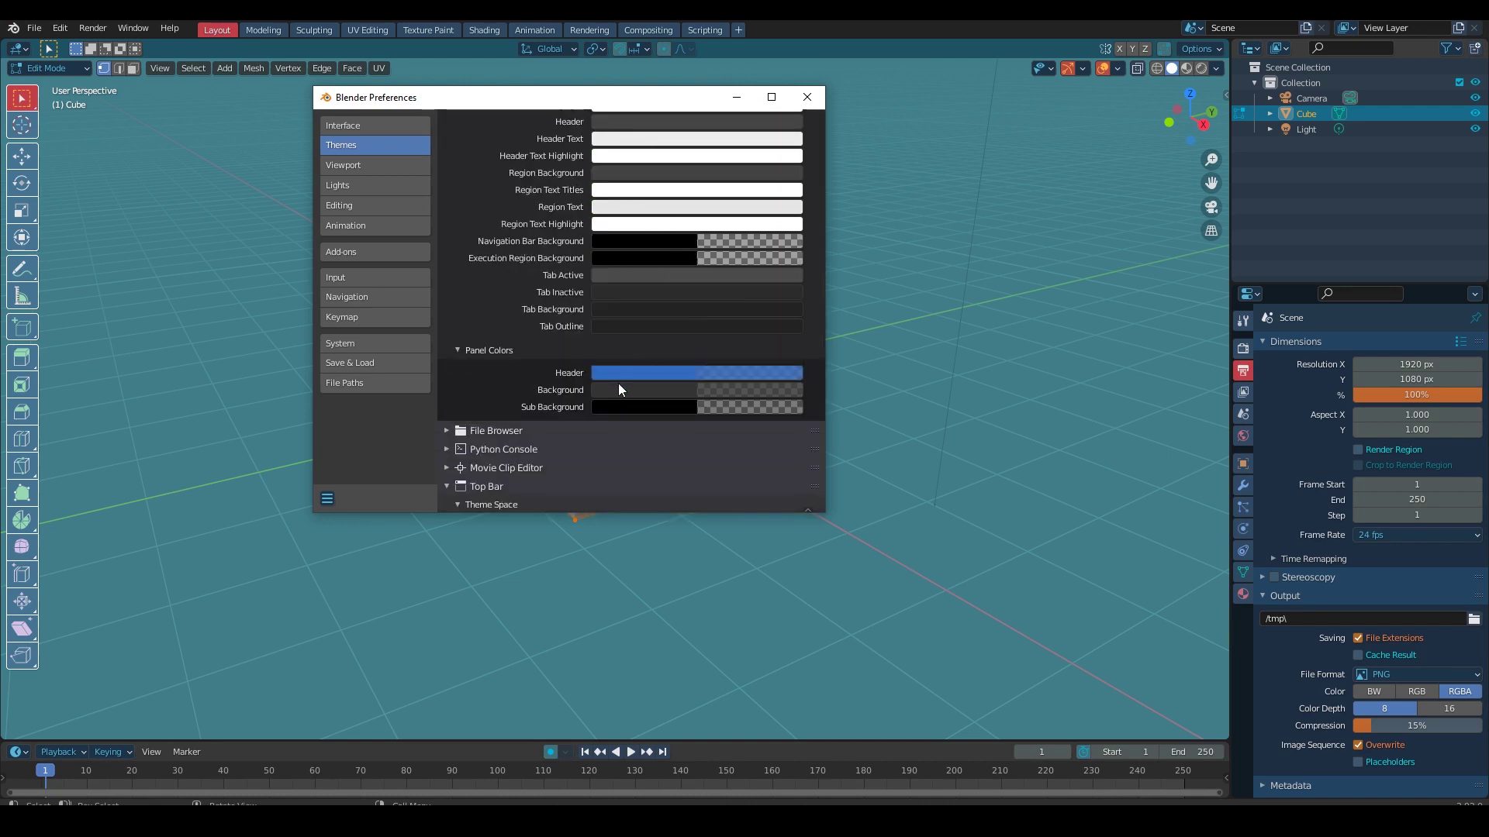
drag(625, 383, 626, 379)
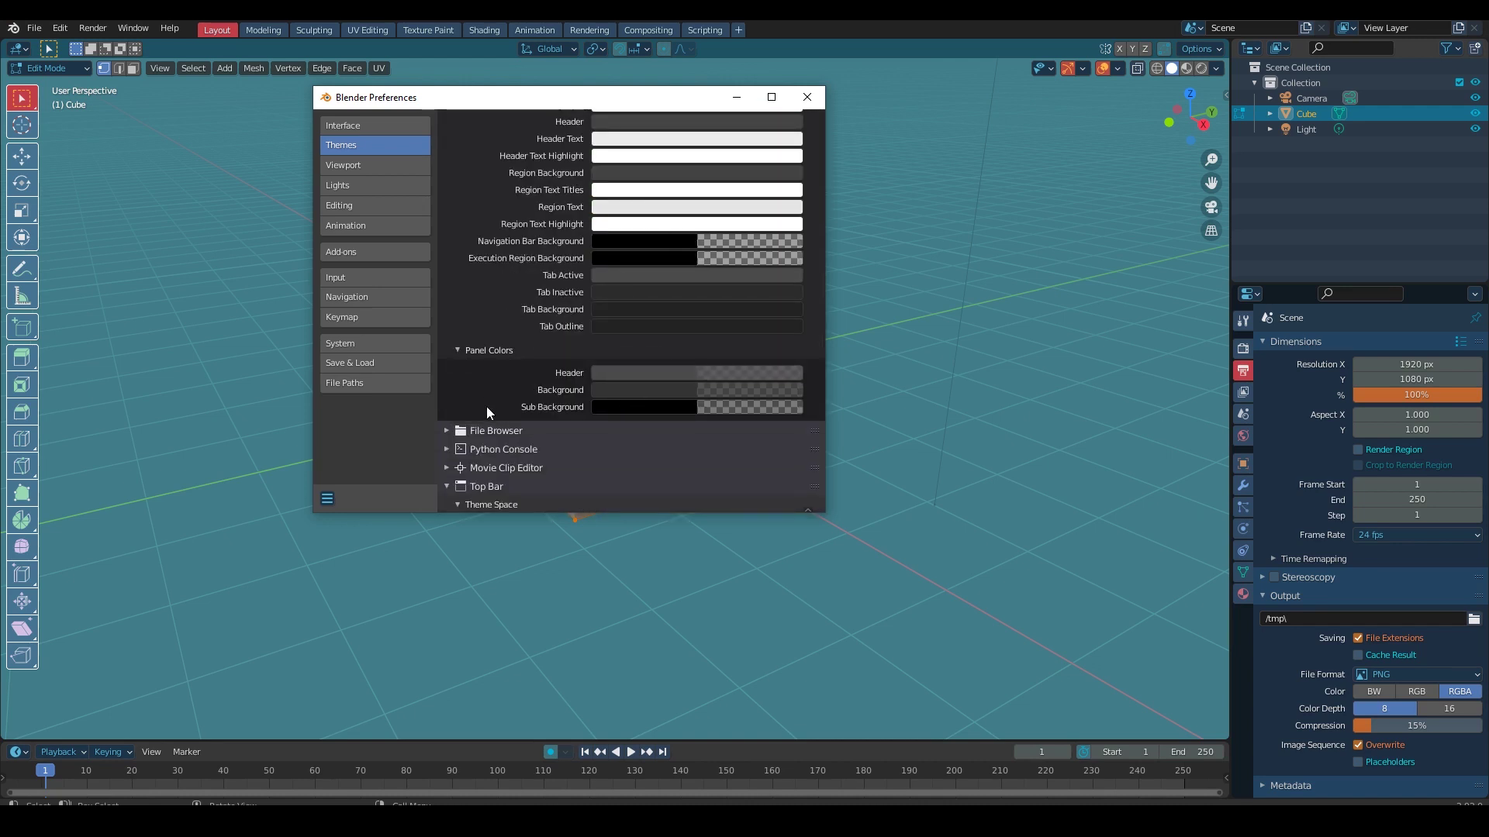
scroll(495, 449, down, 2)
scroll(486, 426, down, 6)
click(665, 298)
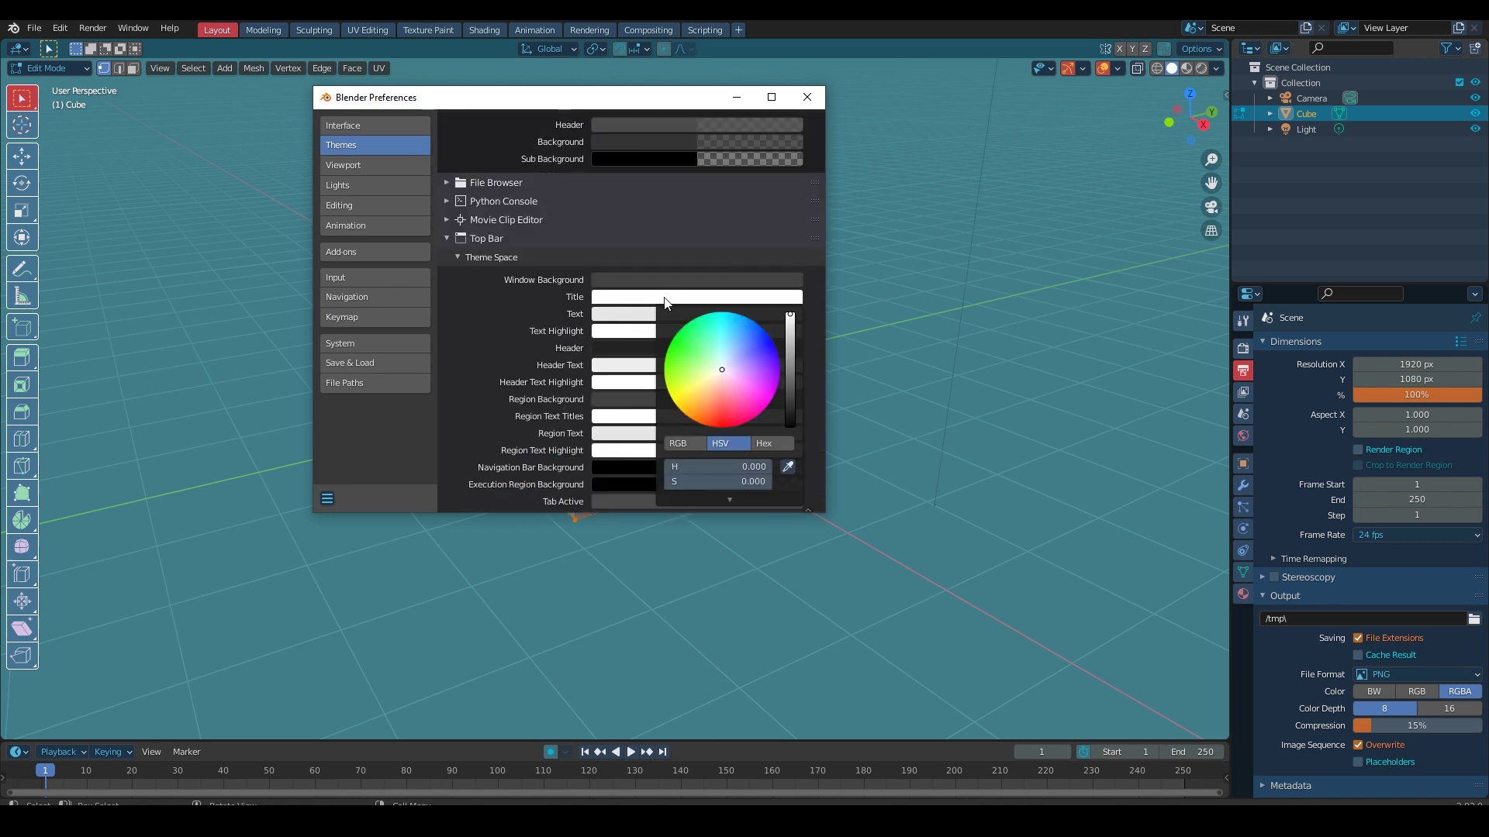
scroll(476, 349, up, 8)
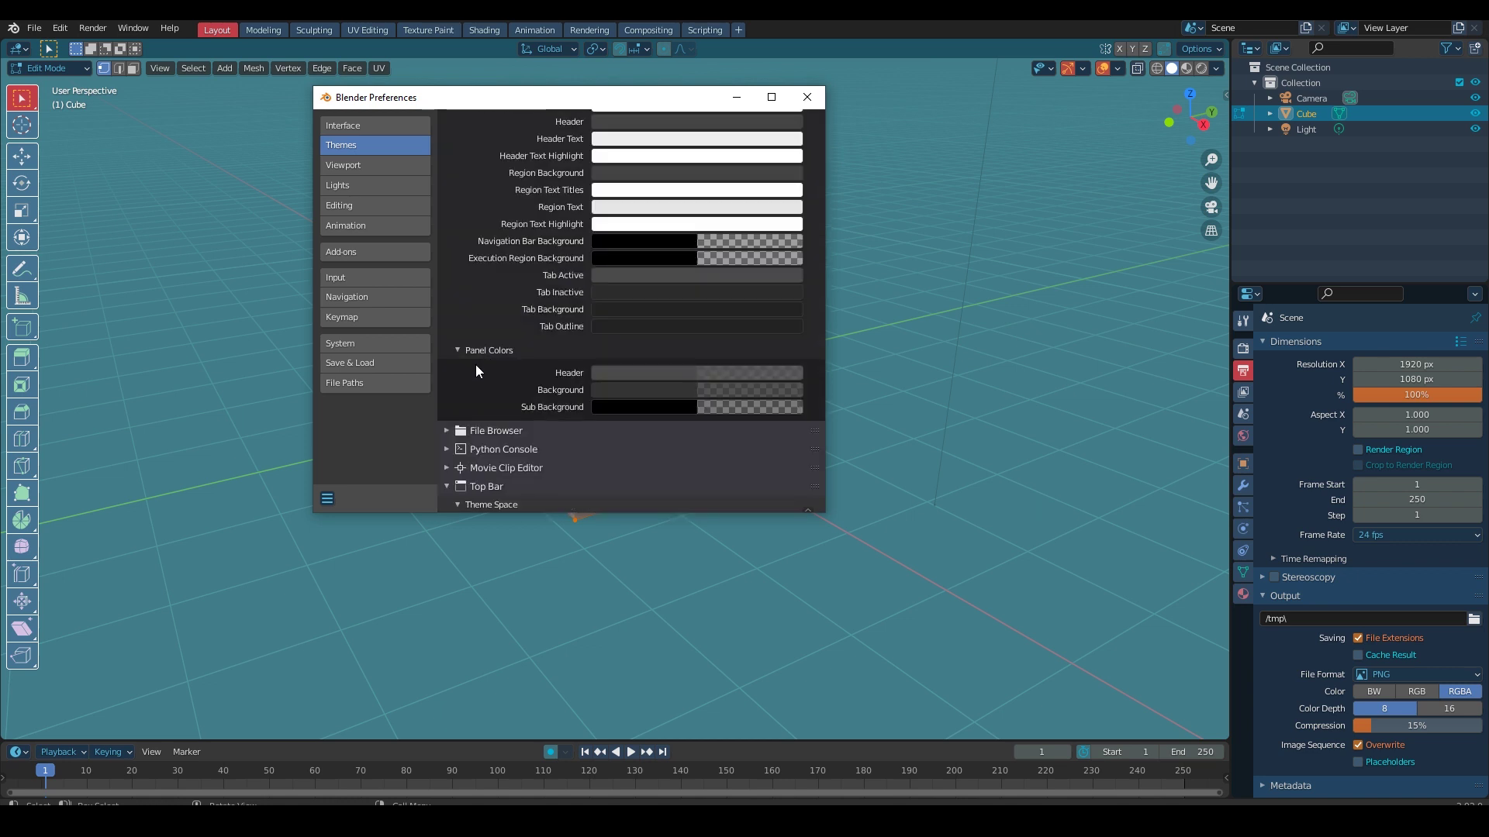
scroll(476, 366, up, 5)
scroll(476, 349, up, 3)
scroll(483, 327, up, 2)
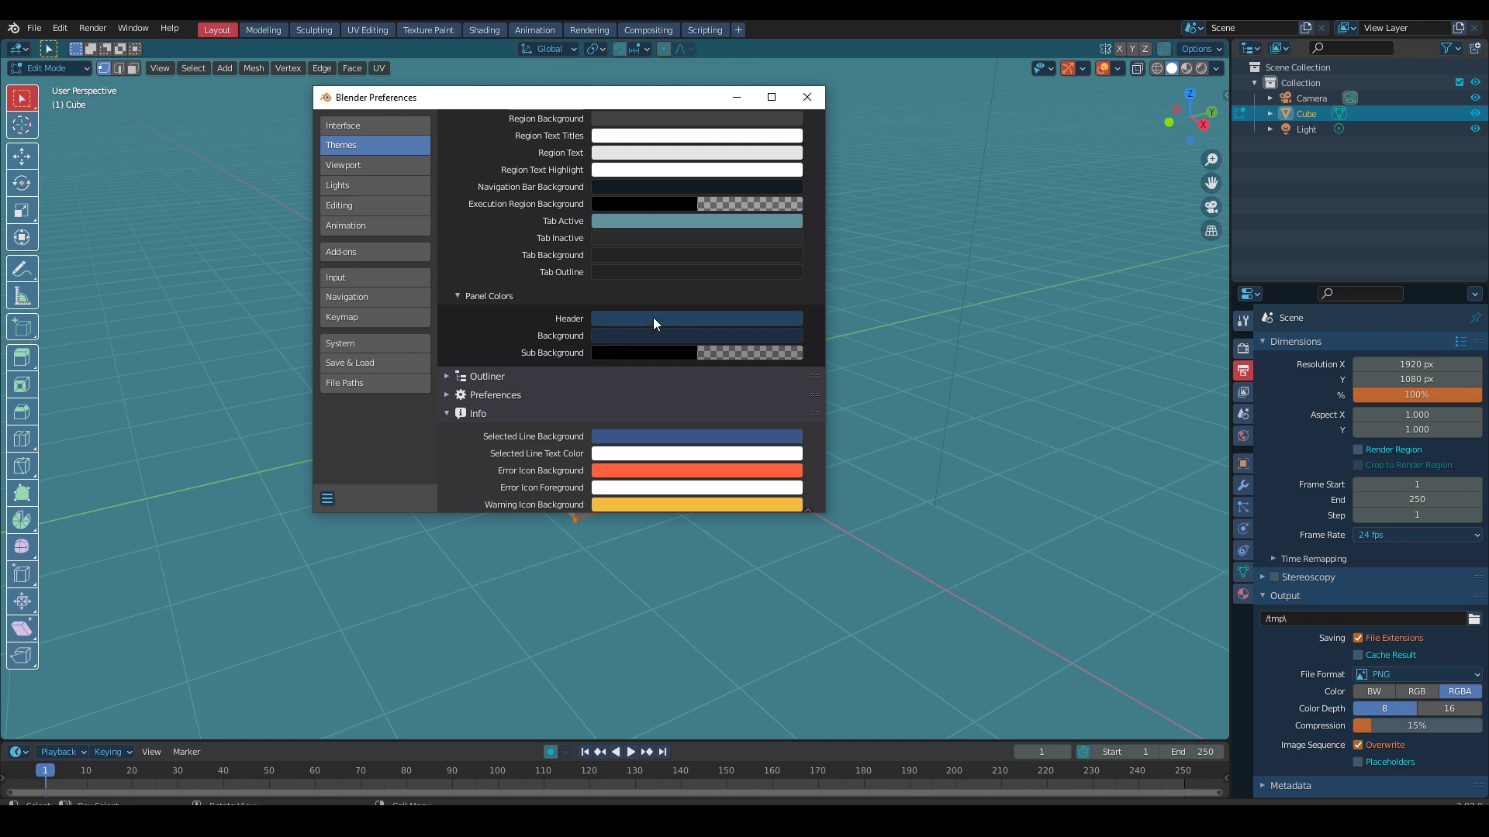
Step: Retune the Properties panel background from teal to a slightly brighter, muted steel blue
click(653, 339)
drag(748, 160, 731, 151)
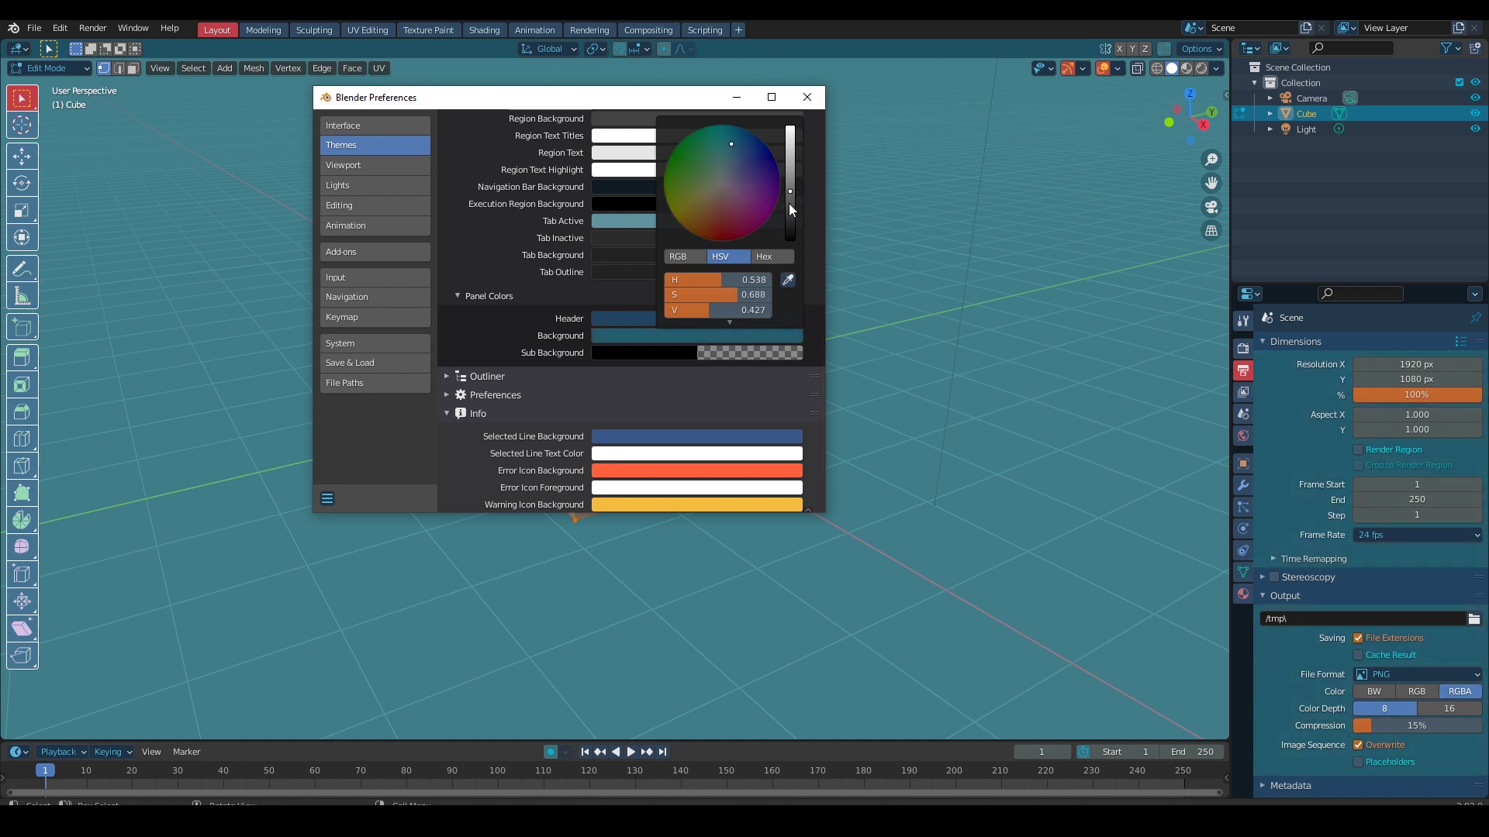
drag(788, 203, 789, 186)
drag(731, 144, 736, 152)
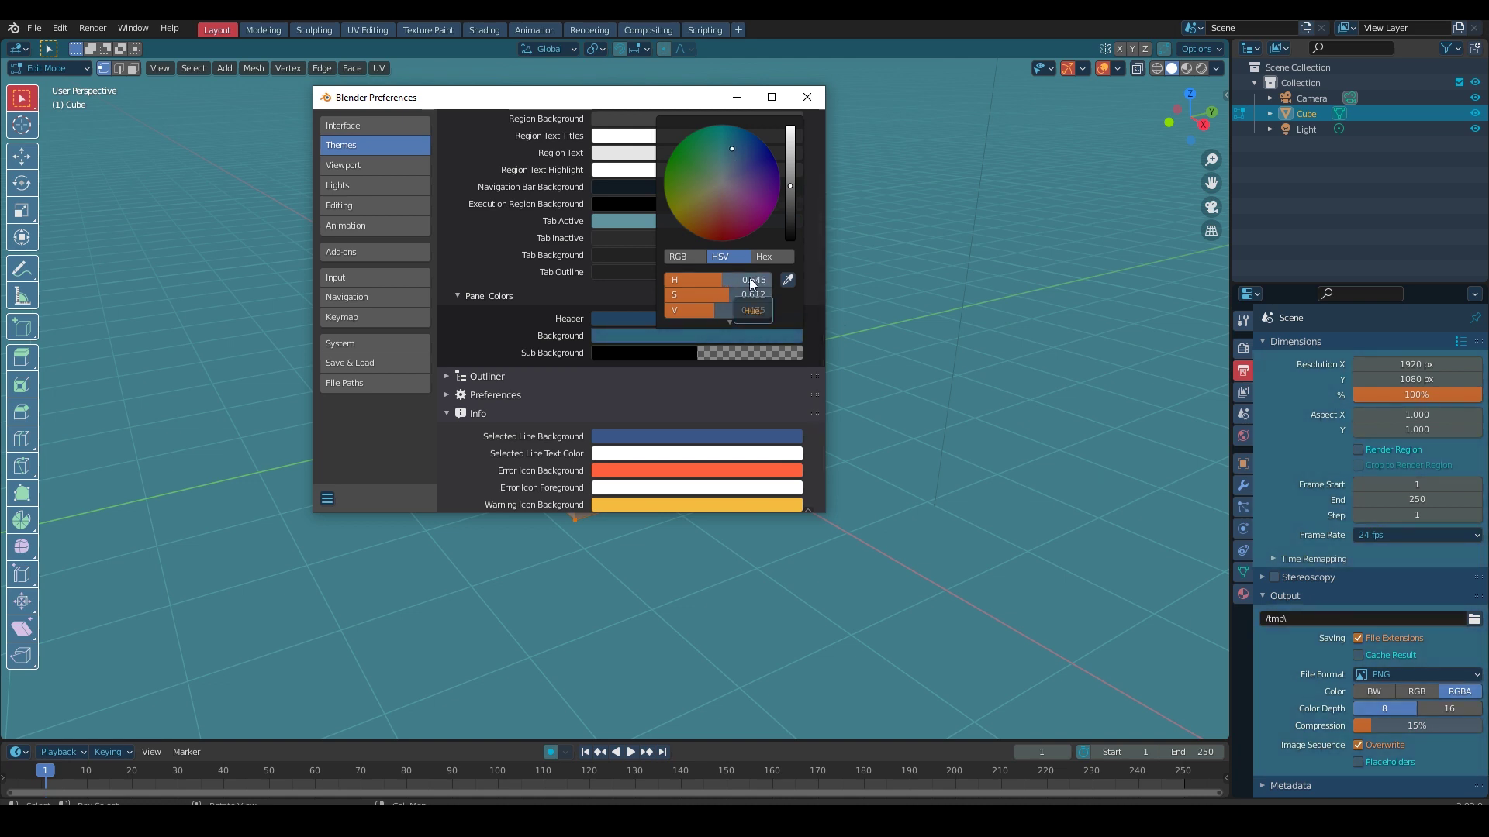
scroll(501, 268, up, 1)
Step: Expand the Video Sequencer theme colours and open the Scrubbing/Markers Region colour
scroll(501, 268, up, 5)
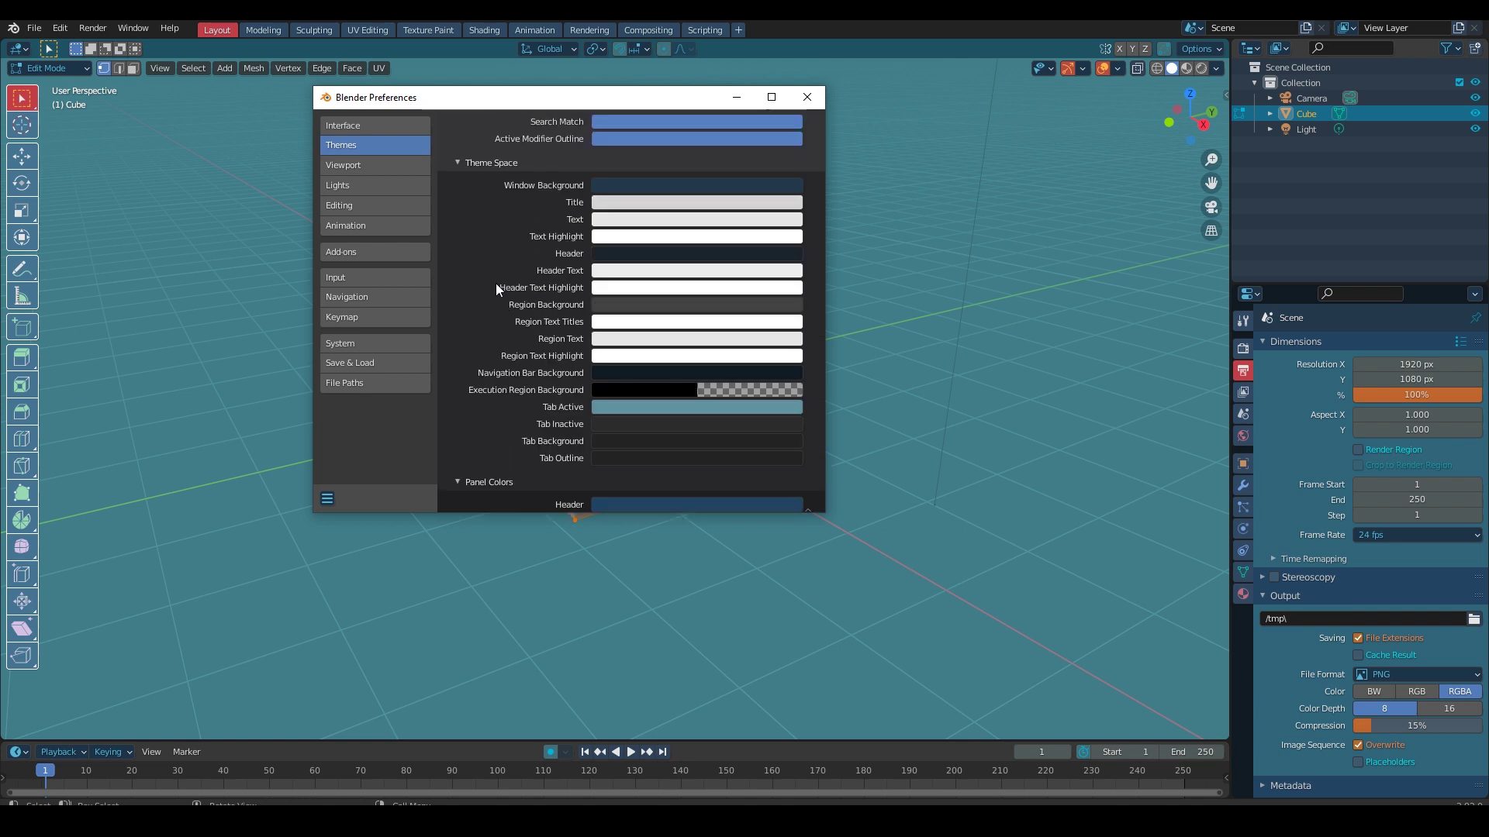
scroll(495, 282, up, 4)
scroll(510, 267, up, 1)
scroll(519, 253, up, 3)
click(448, 260)
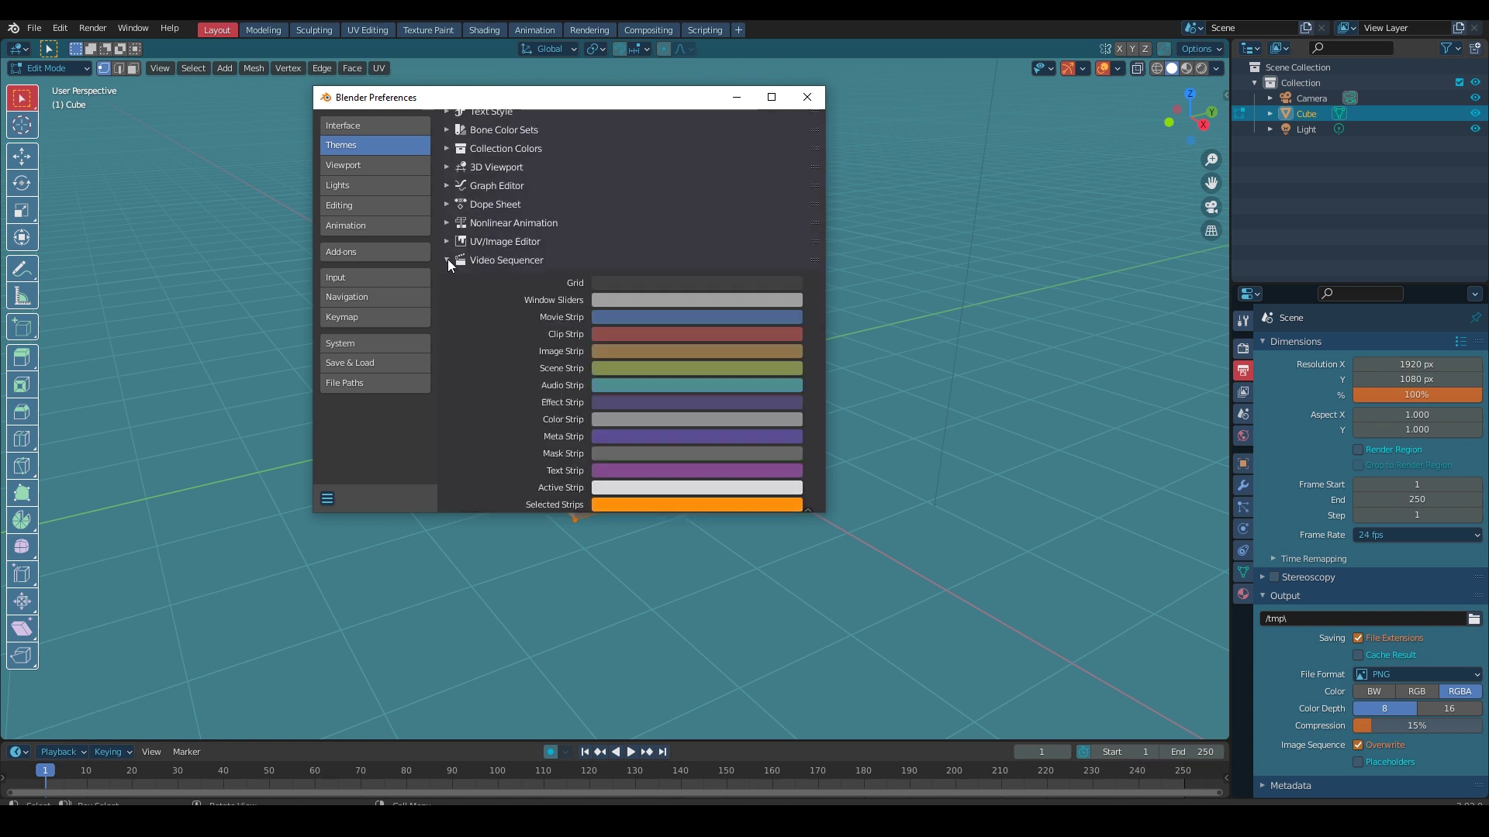
scroll(613, 293, up, 2)
scroll(504, 300, down, 1)
scroll(461, 315, down, 3)
scroll(491, 323, down, 13)
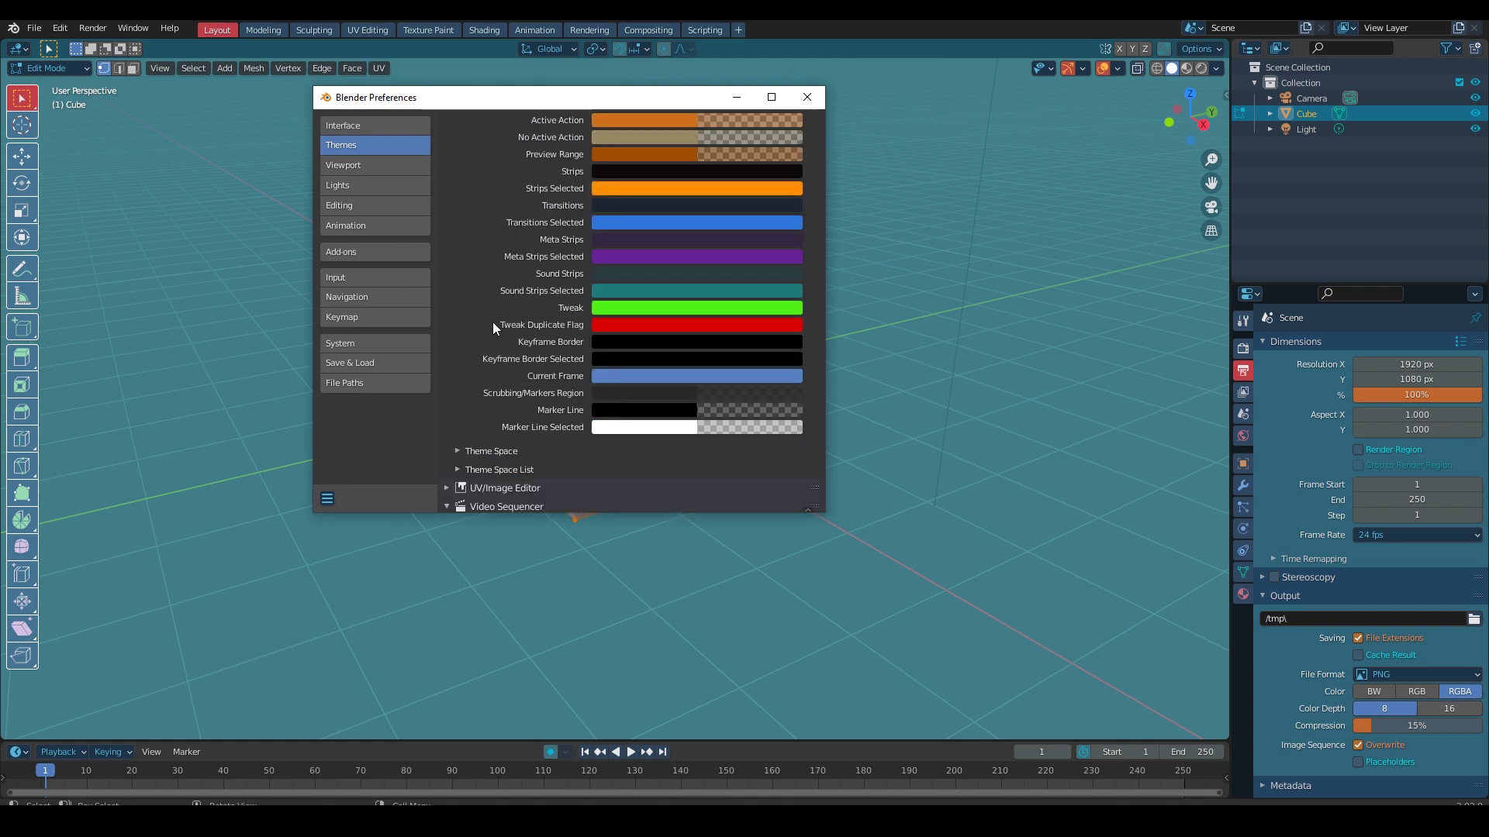
click(676, 393)
Step: Check the Nonlinear Animation view slider and grid colours, then make the Graph Editor Grid blue
scroll(474, 276, up, 4)
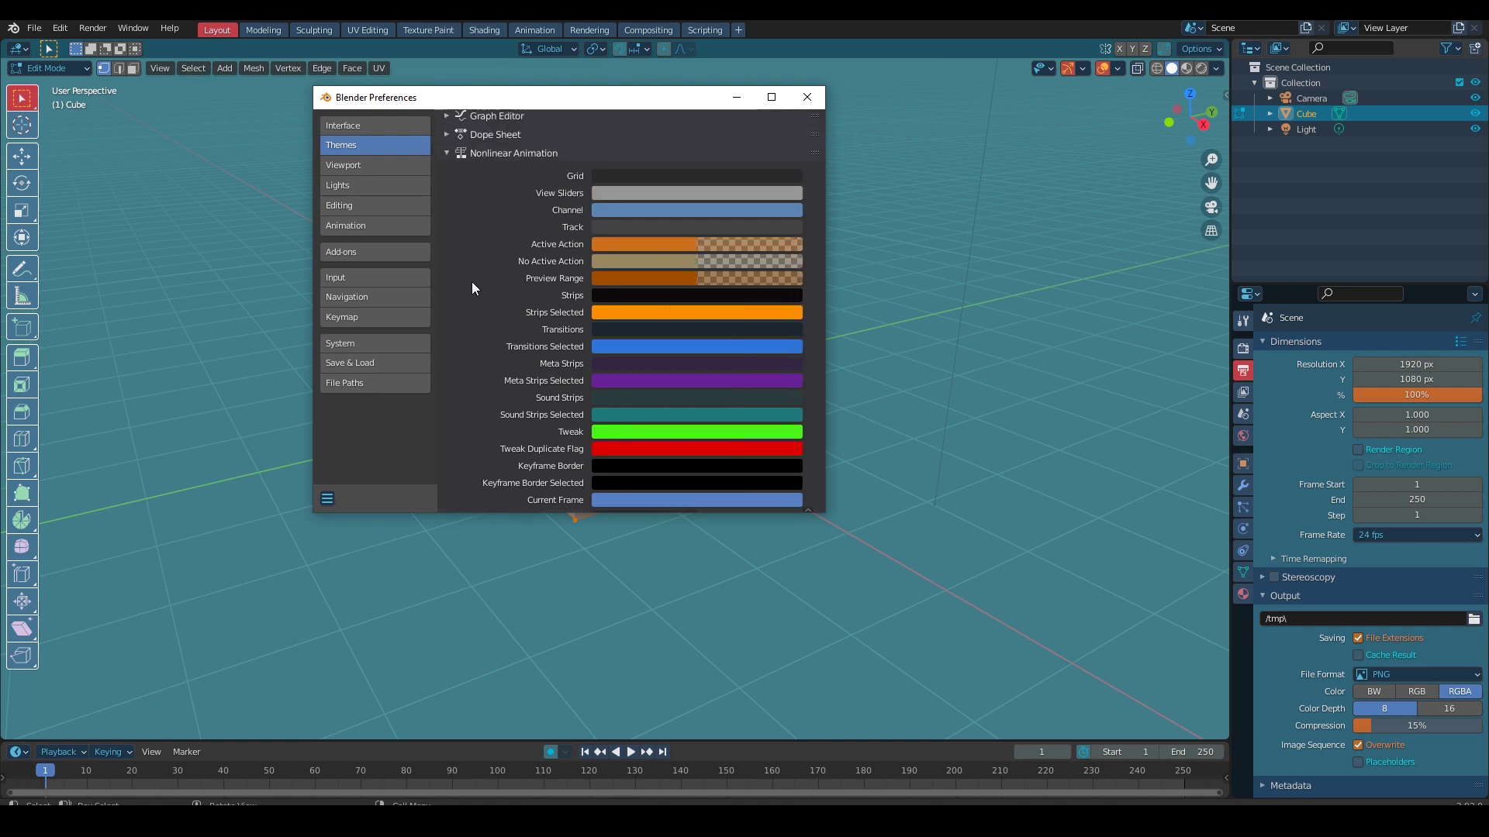
click(623, 192)
click(601, 176)
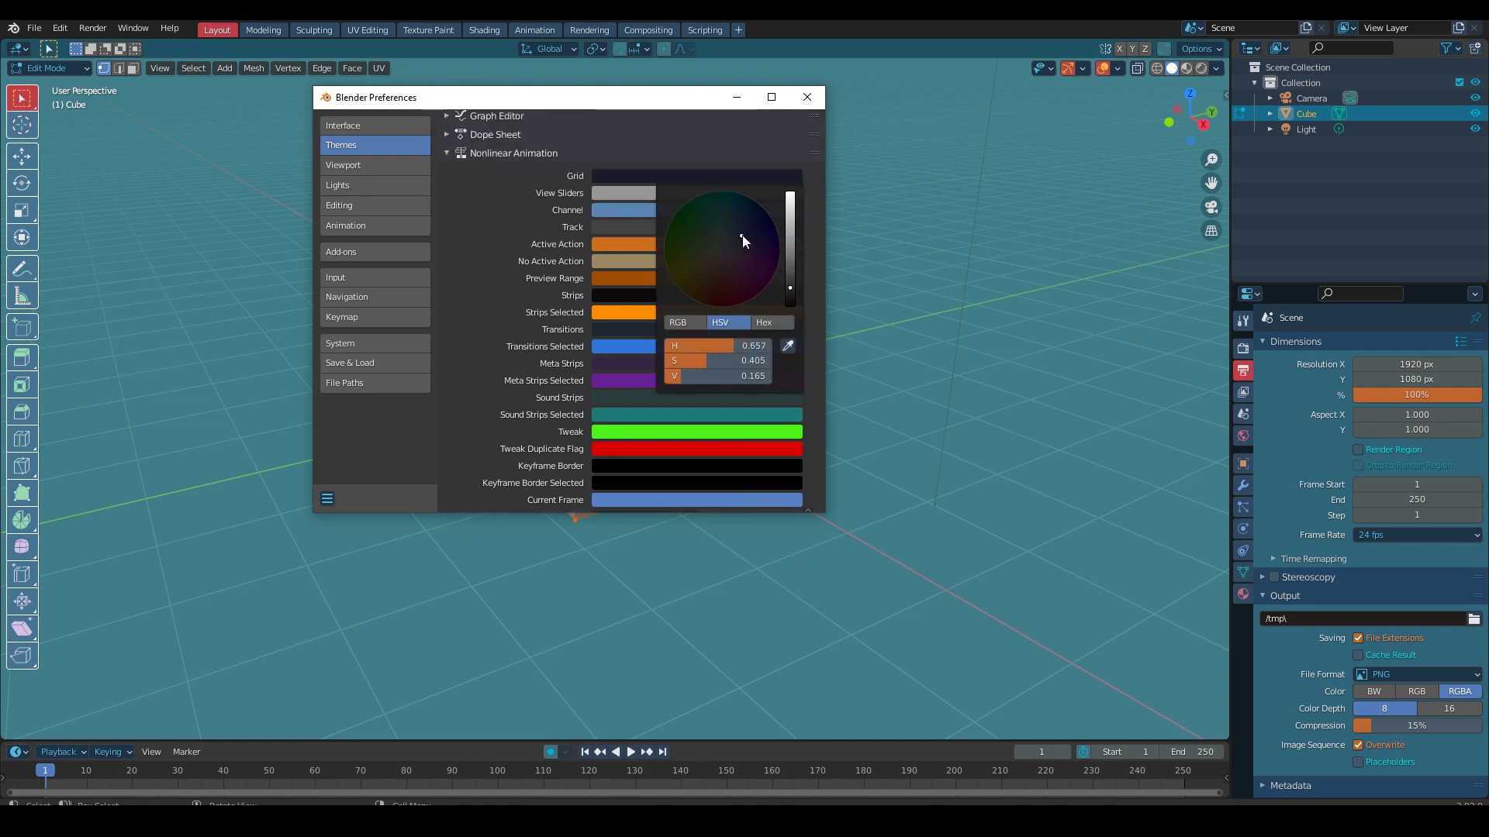
scroll(561, 310, up, 4)
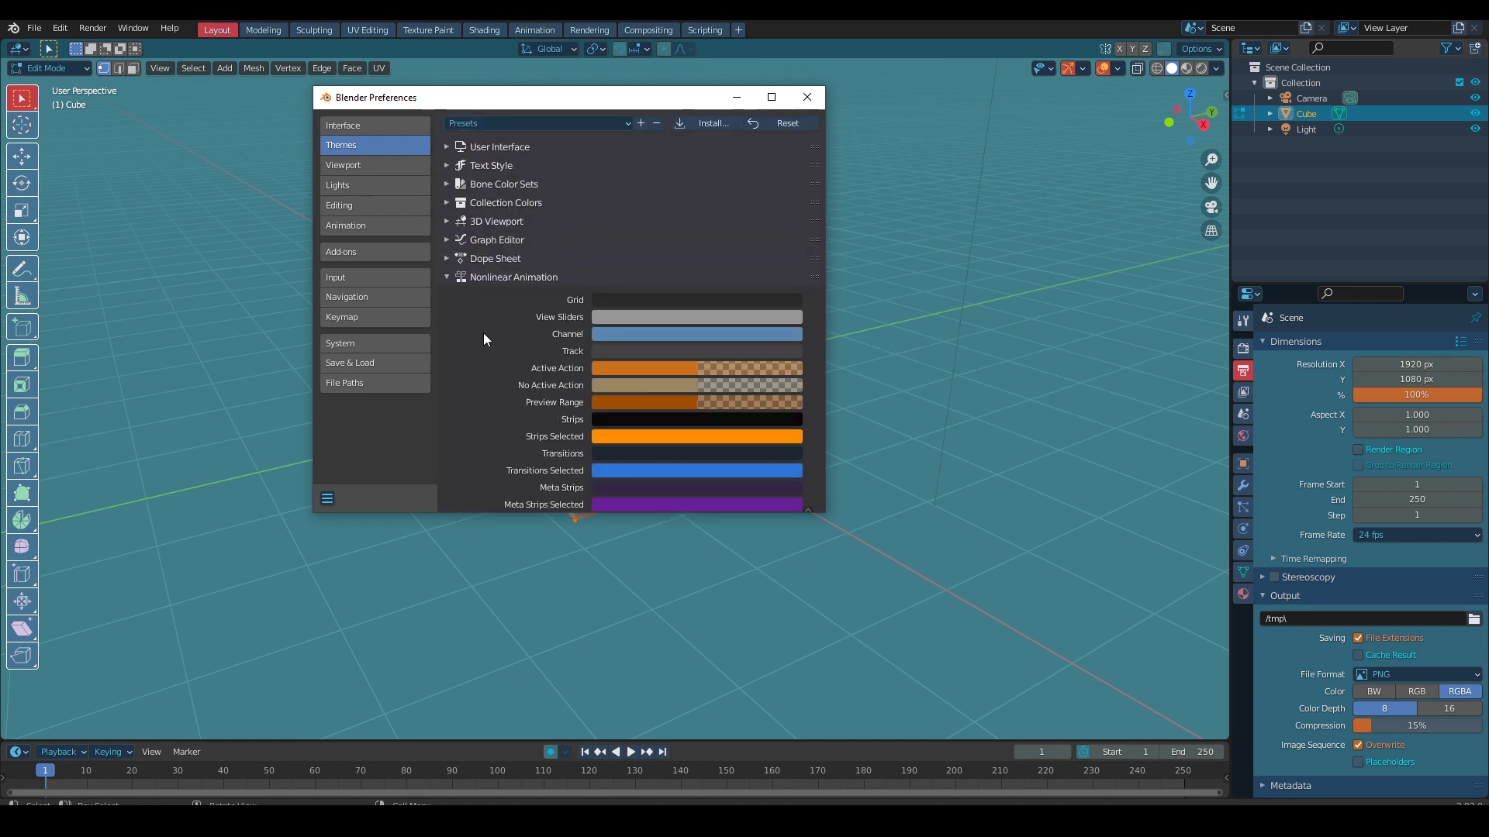
click(476, 239)
click(624, 266)
drag(794, 403, 793, 314)
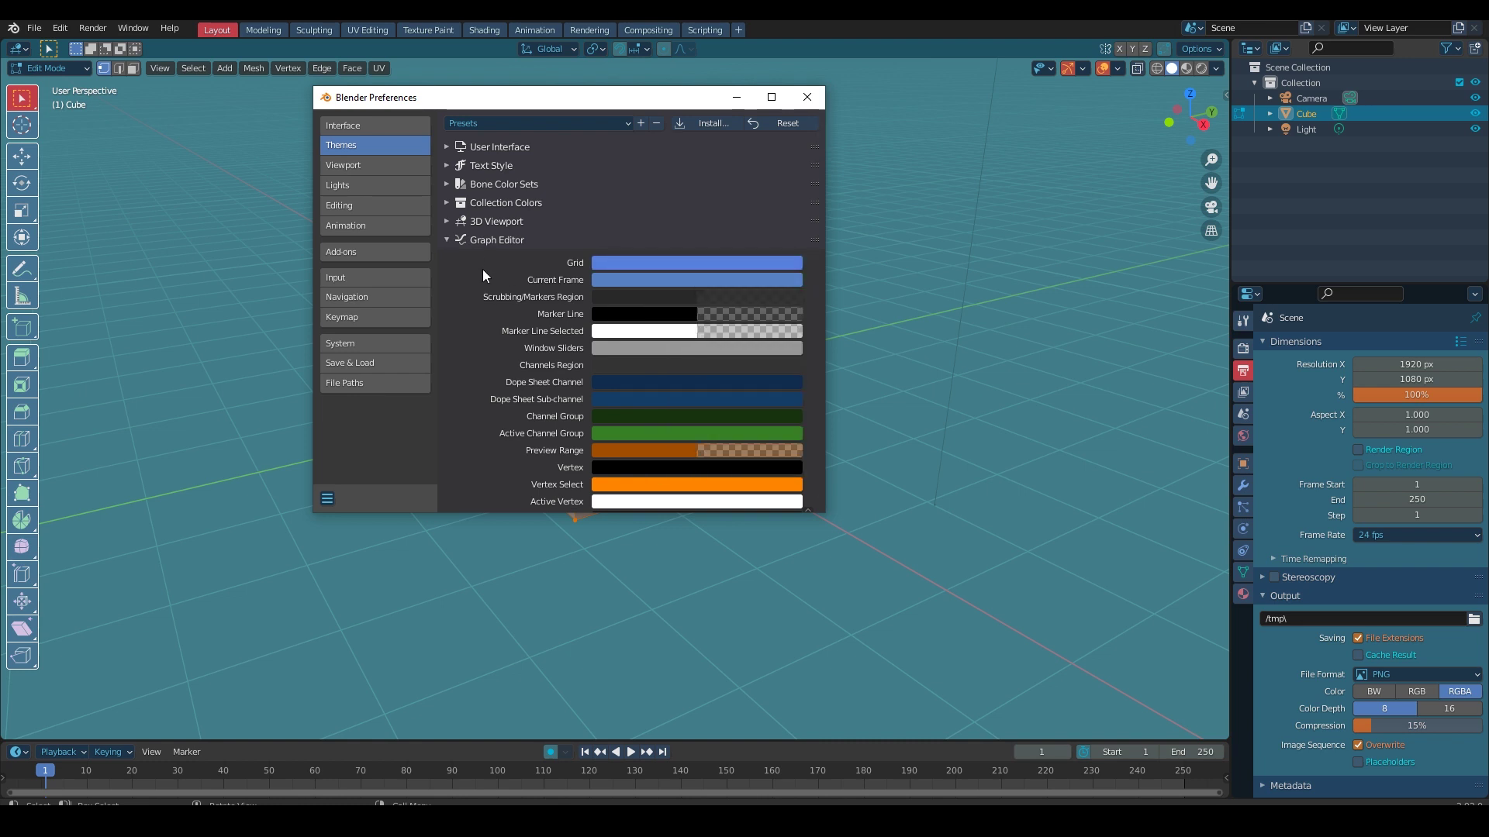
Step: Set the User Interface Number Field Inner colour to a dark navy teal-blue
click(446, 222)
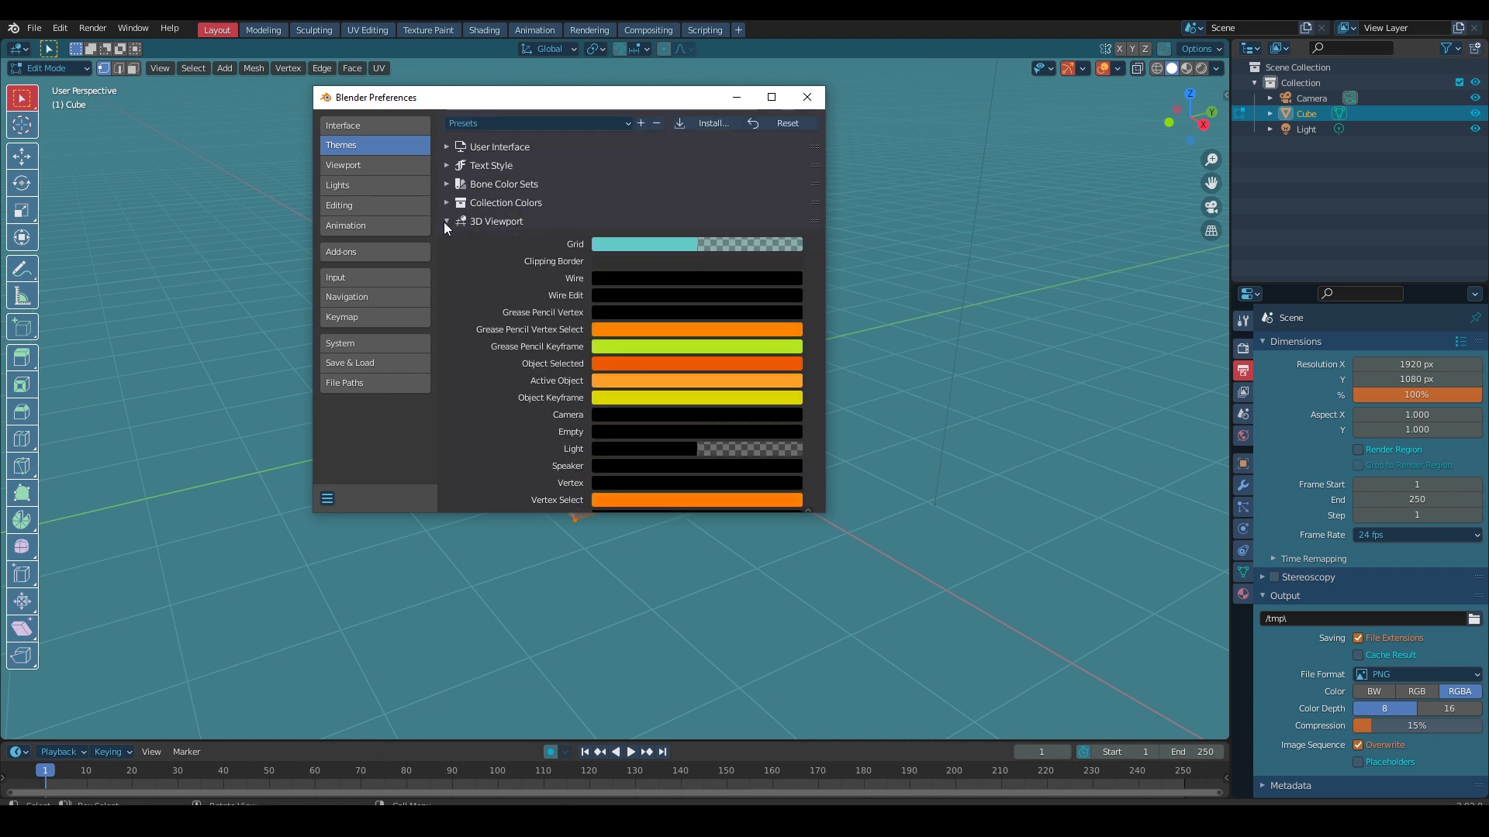
click(474, 148)
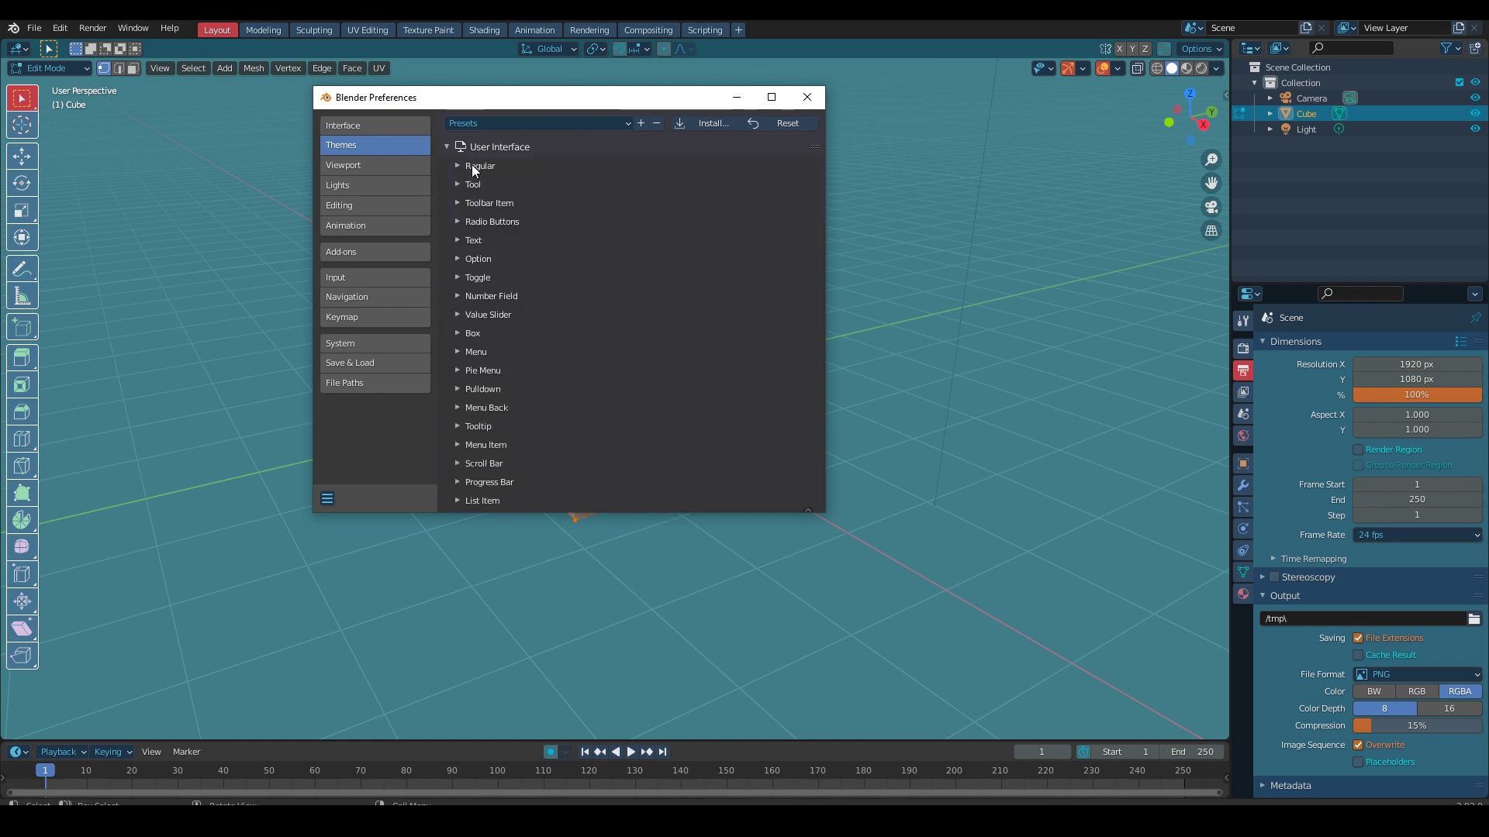
scroll(534, 334, down, 1)
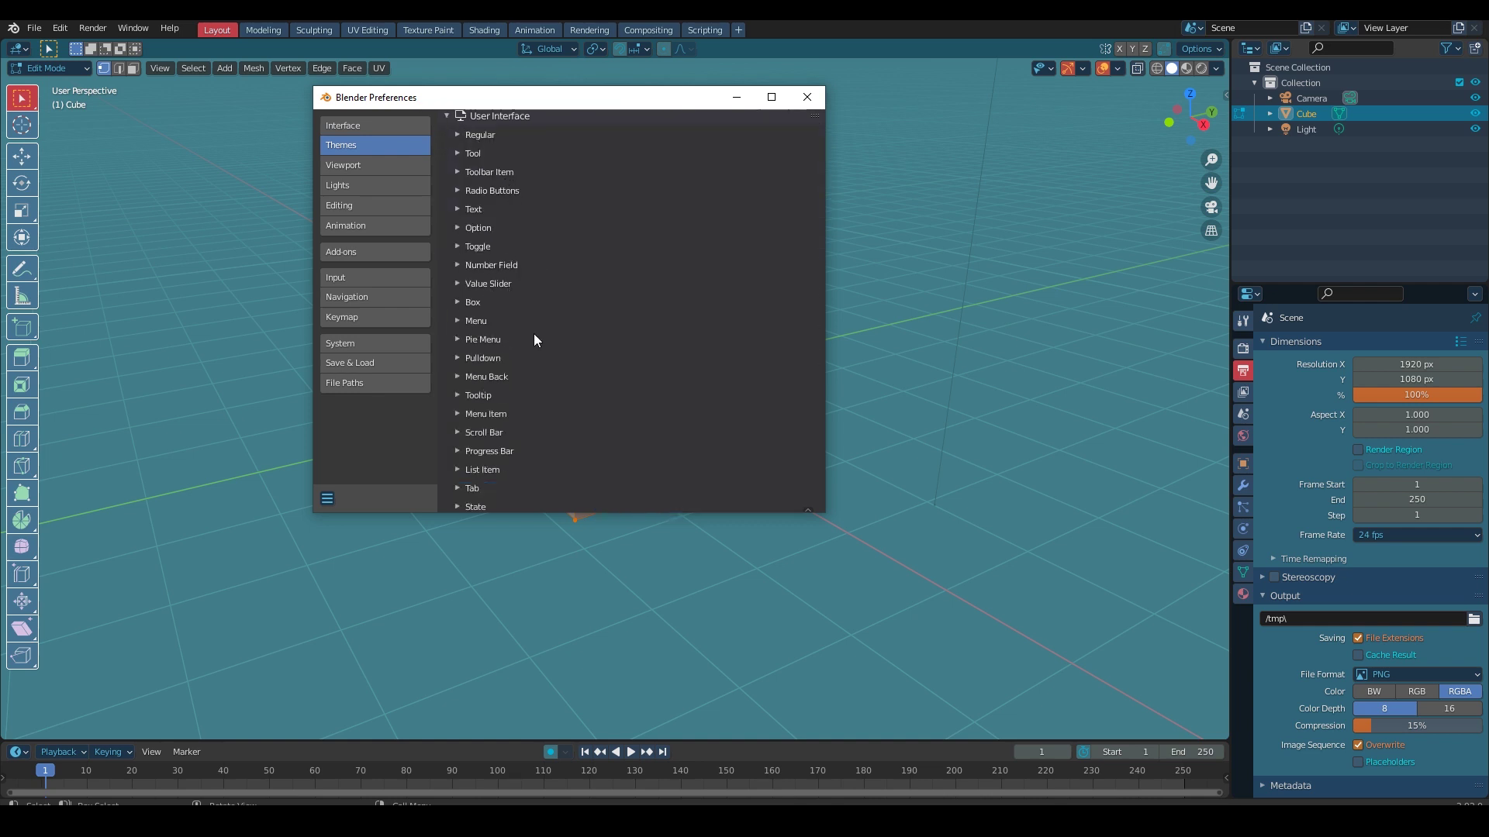
click(458, 267)
click(755, 286)
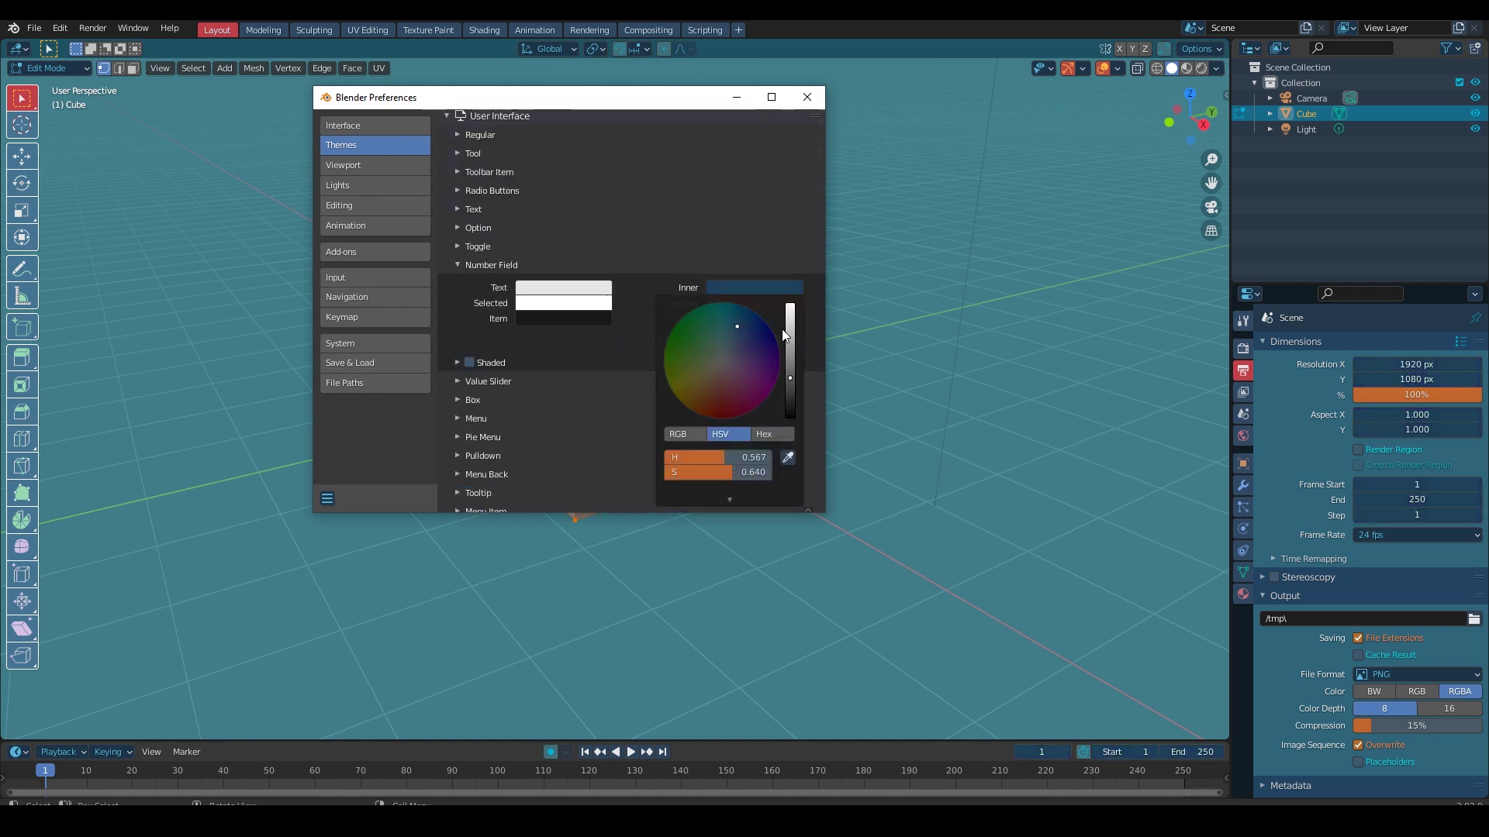
click(790, 339)
click(725, 356)
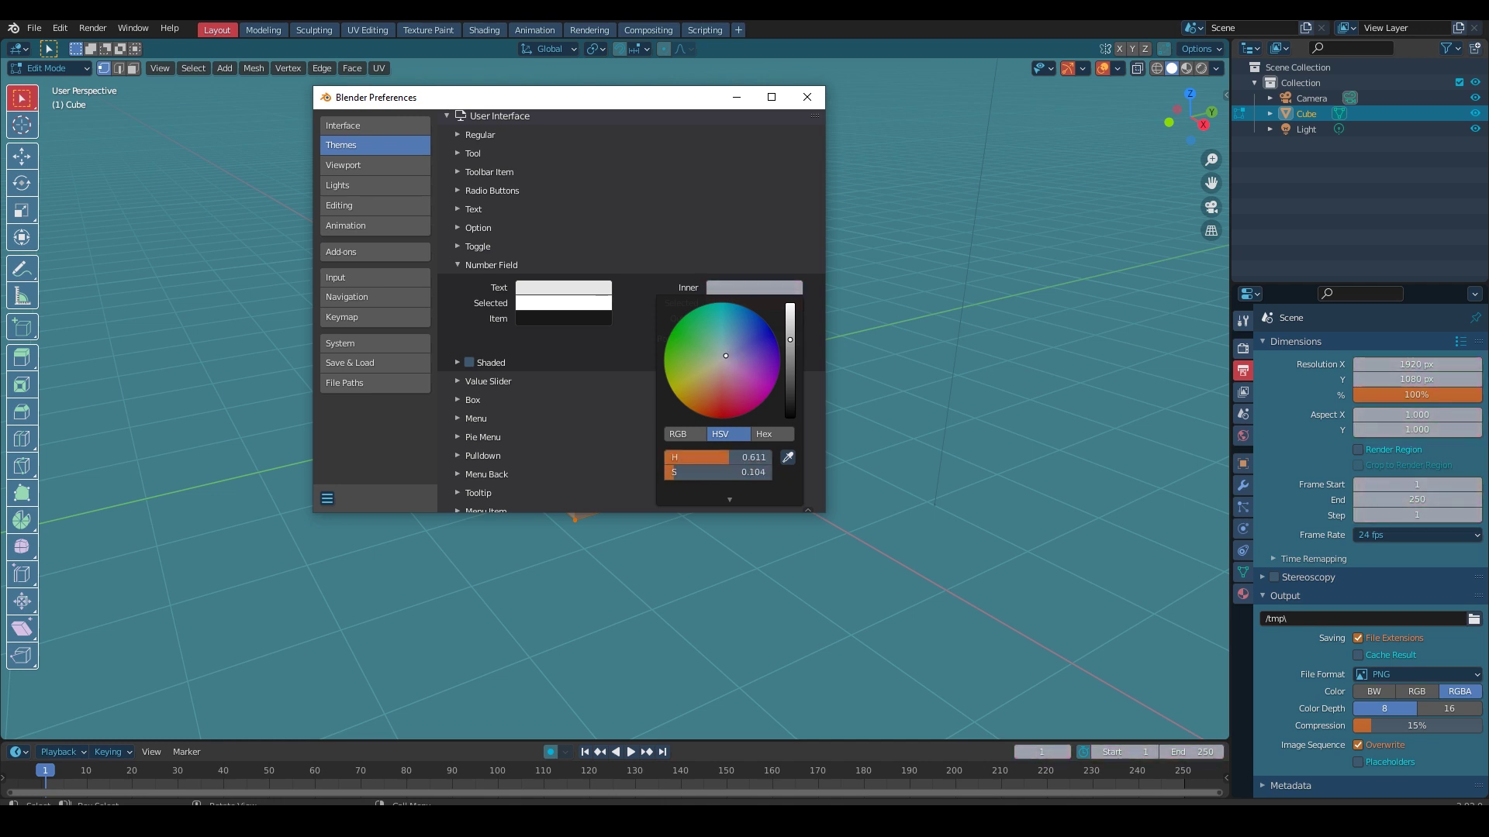
scroll(721, 353, down, 6)
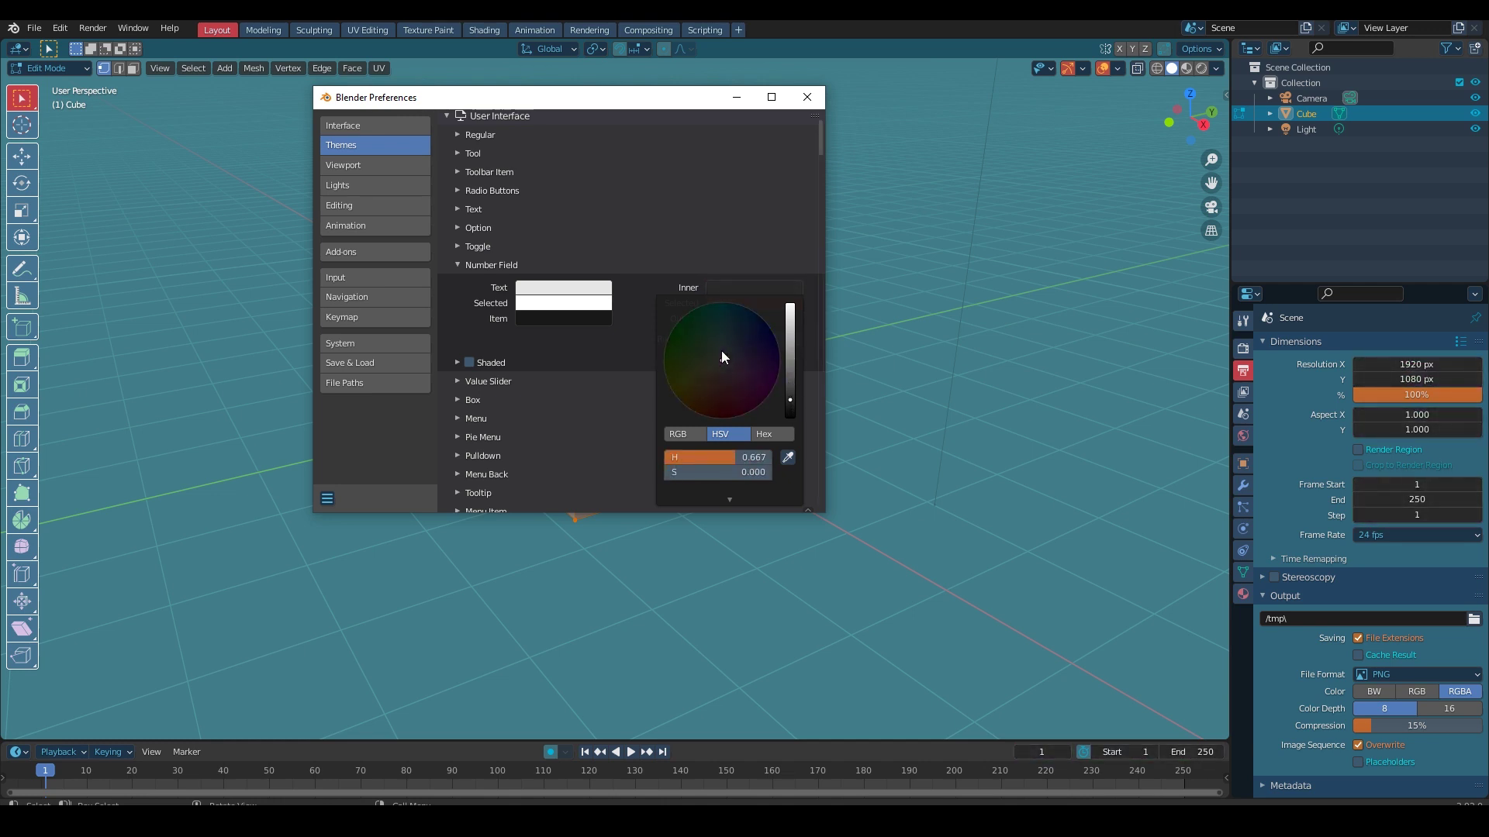
drag(721, 353, 734, 325)
scroll(721, 361, up, 3)
scroll(721, 360, down, 3)
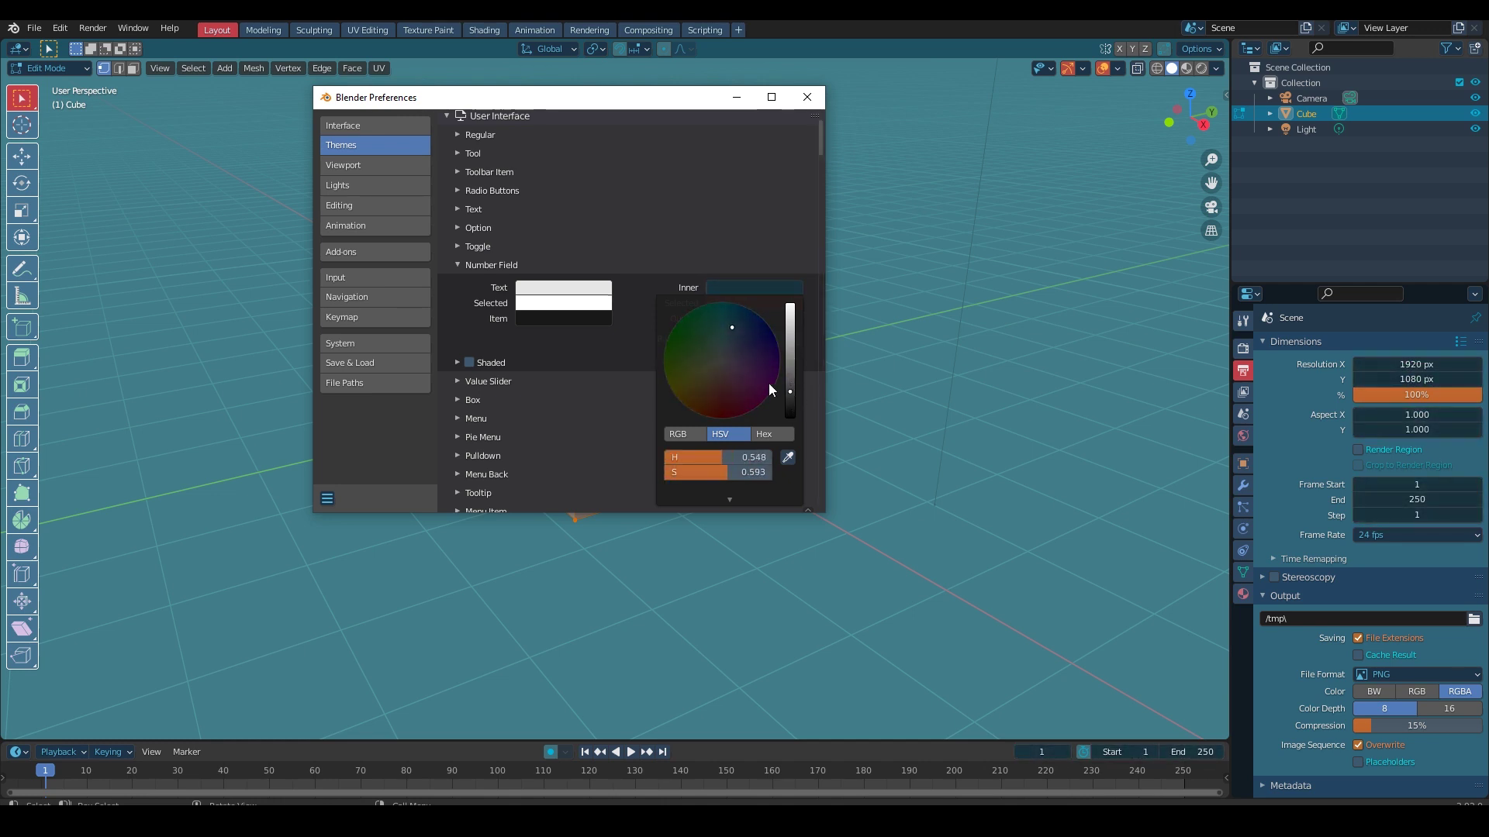
drag(732, 327, 731, 338)
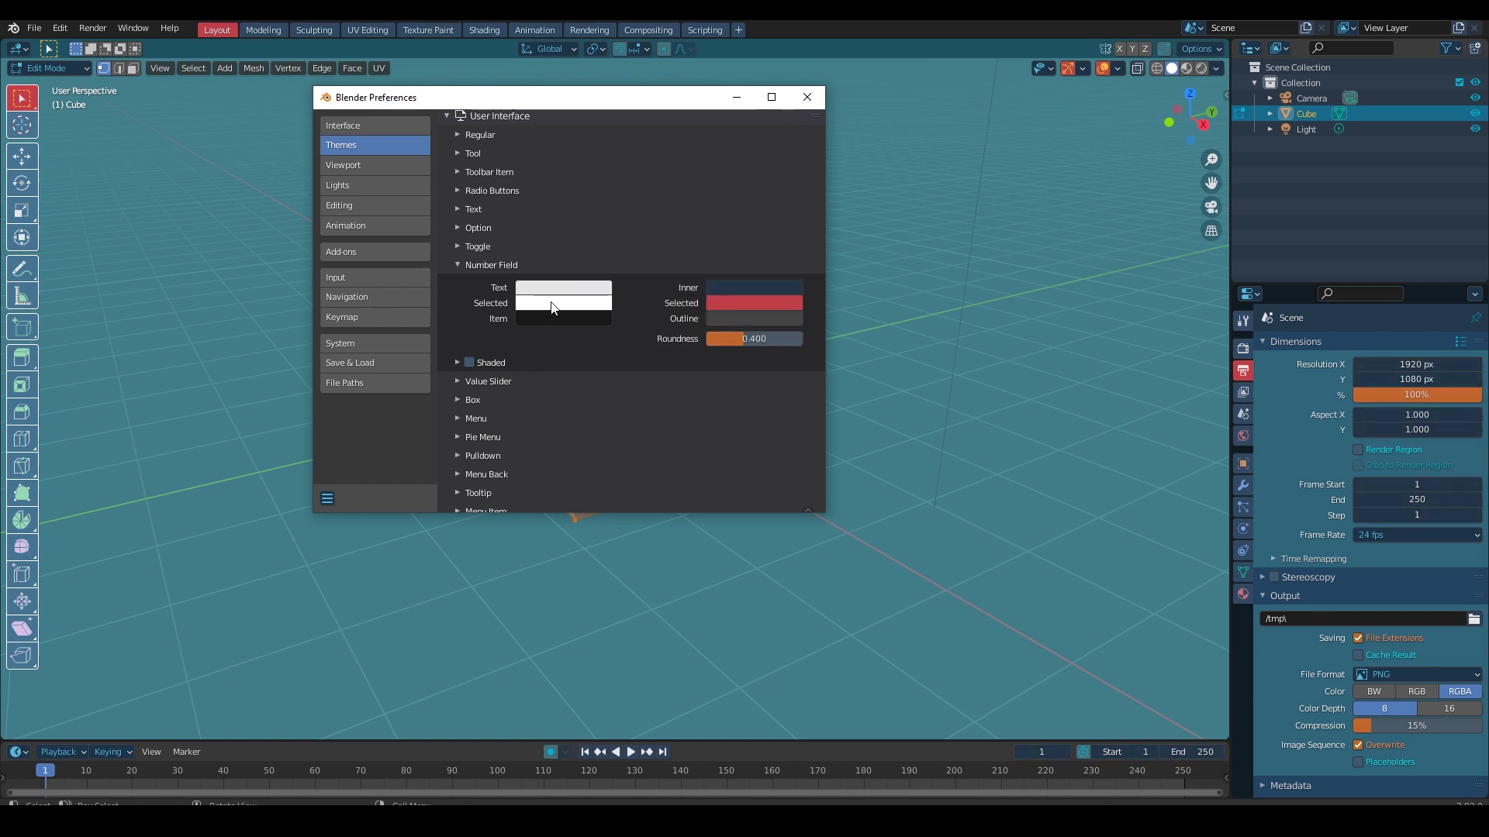
Step: Browse the Toolbar Item and Regular widget settings, then fold Number Field away
scroll(460, 287, up, 2)
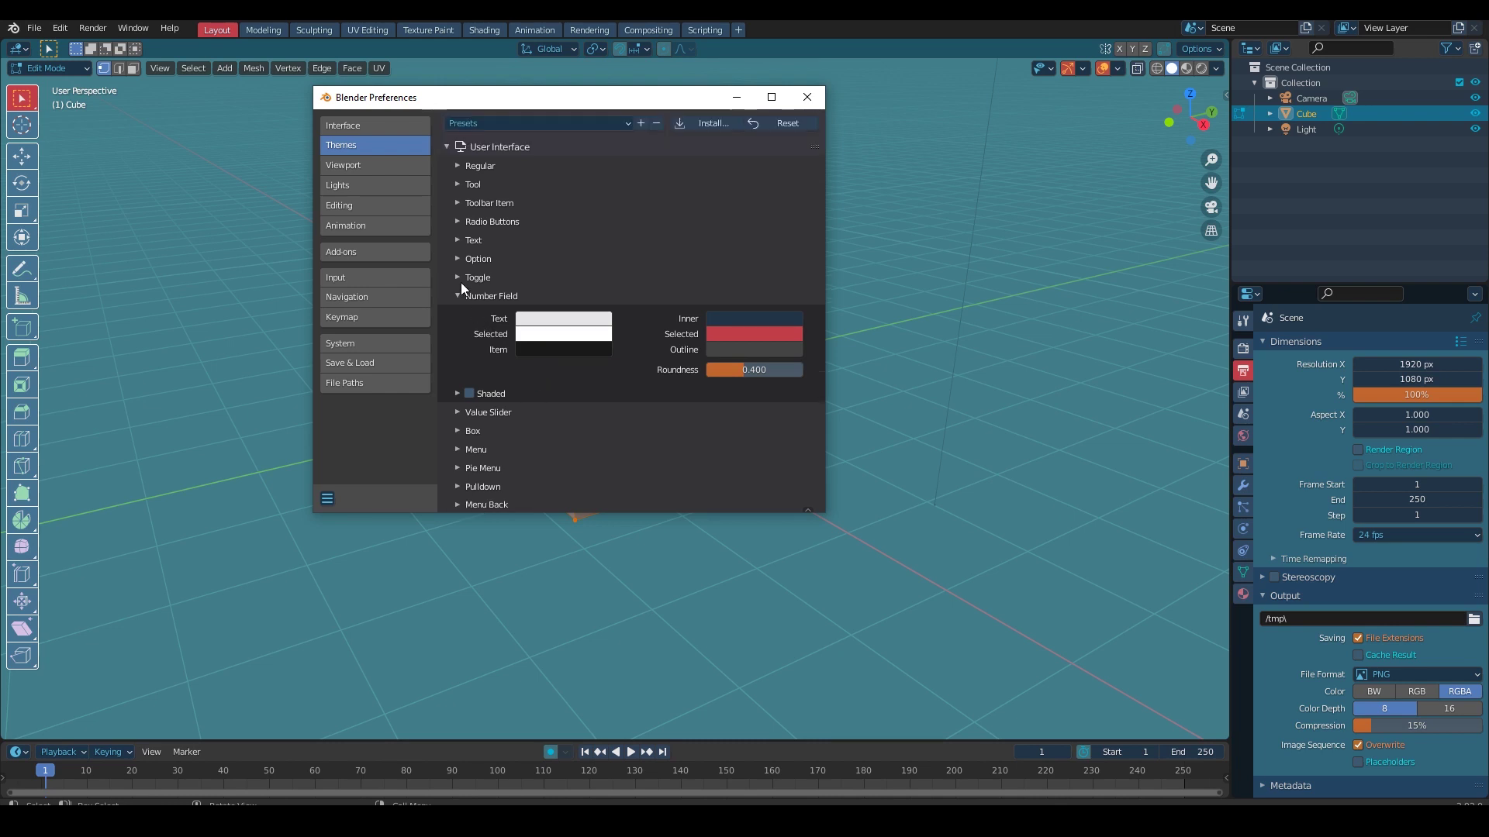
click(458, 202)
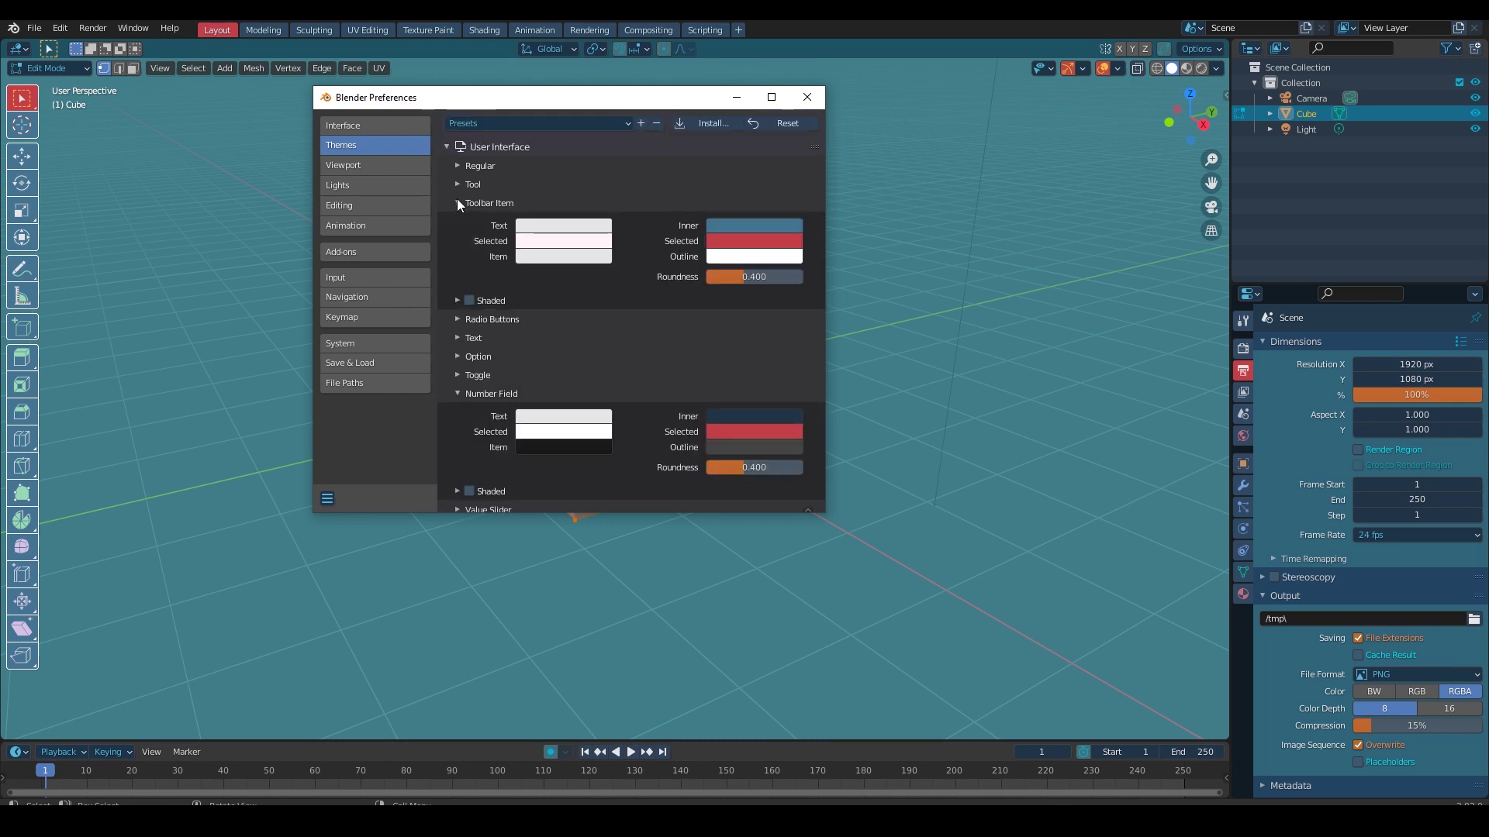
click(458, 202)
click(454, 165)
click(455, 165)
click(457, 263)
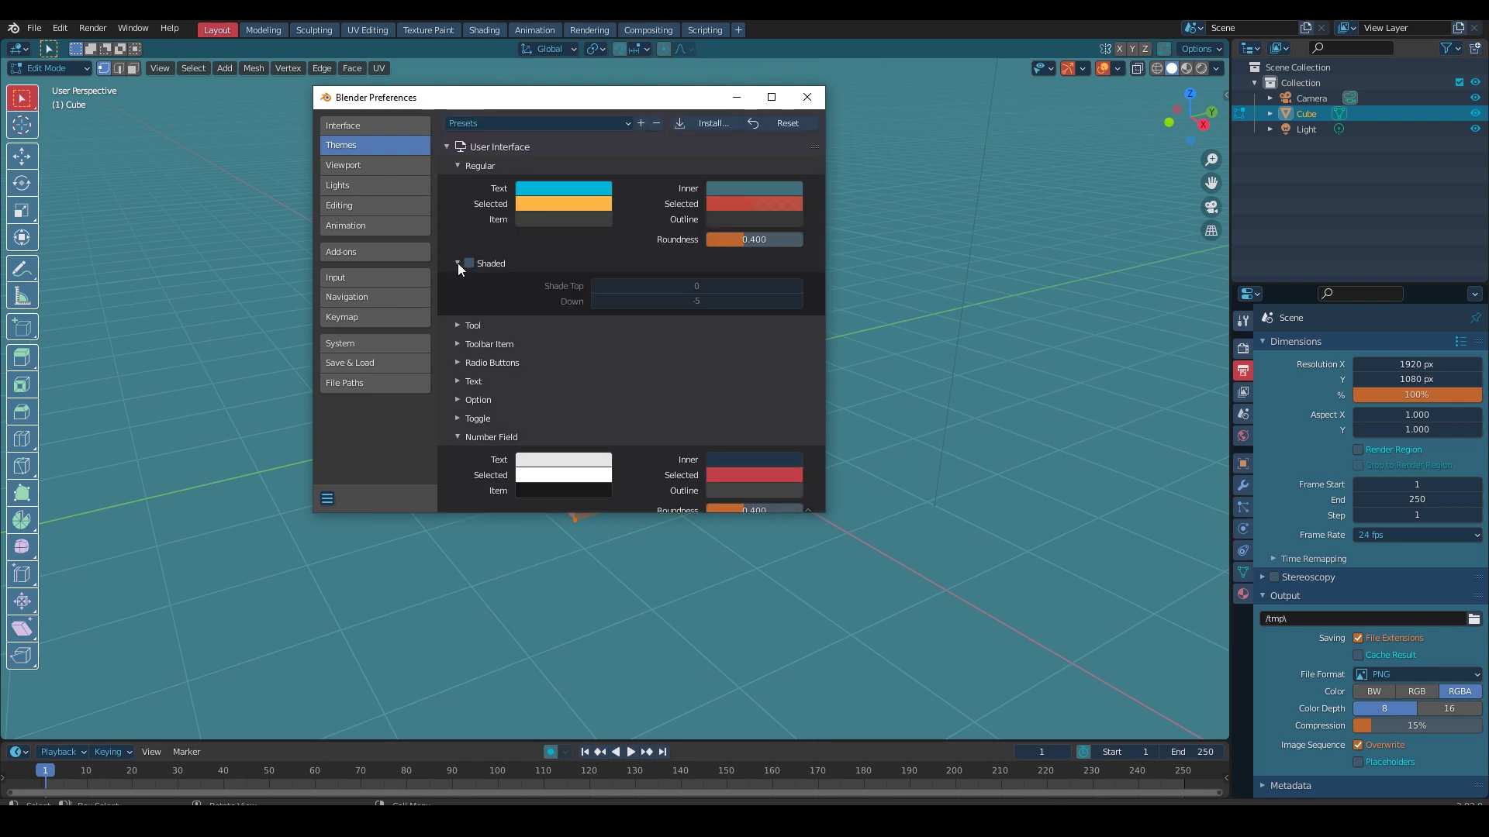
click(457, 167)
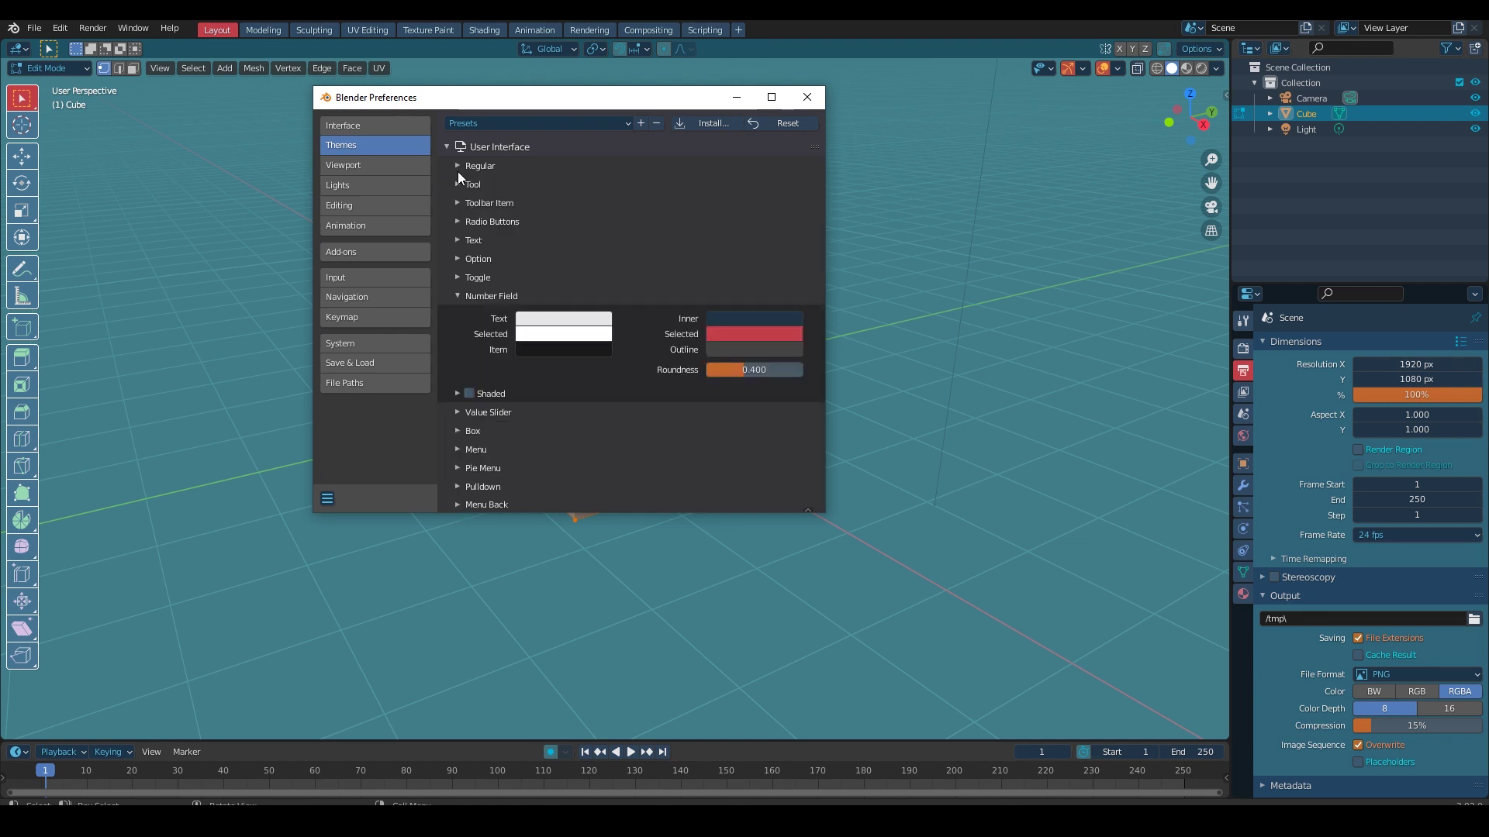
click(492, 296)
Step: Collapse the Graph Editor colours and look through the Top Bar theme settings
scroll(543, 279, down, 3)
scroll(566, 303, down, 2)
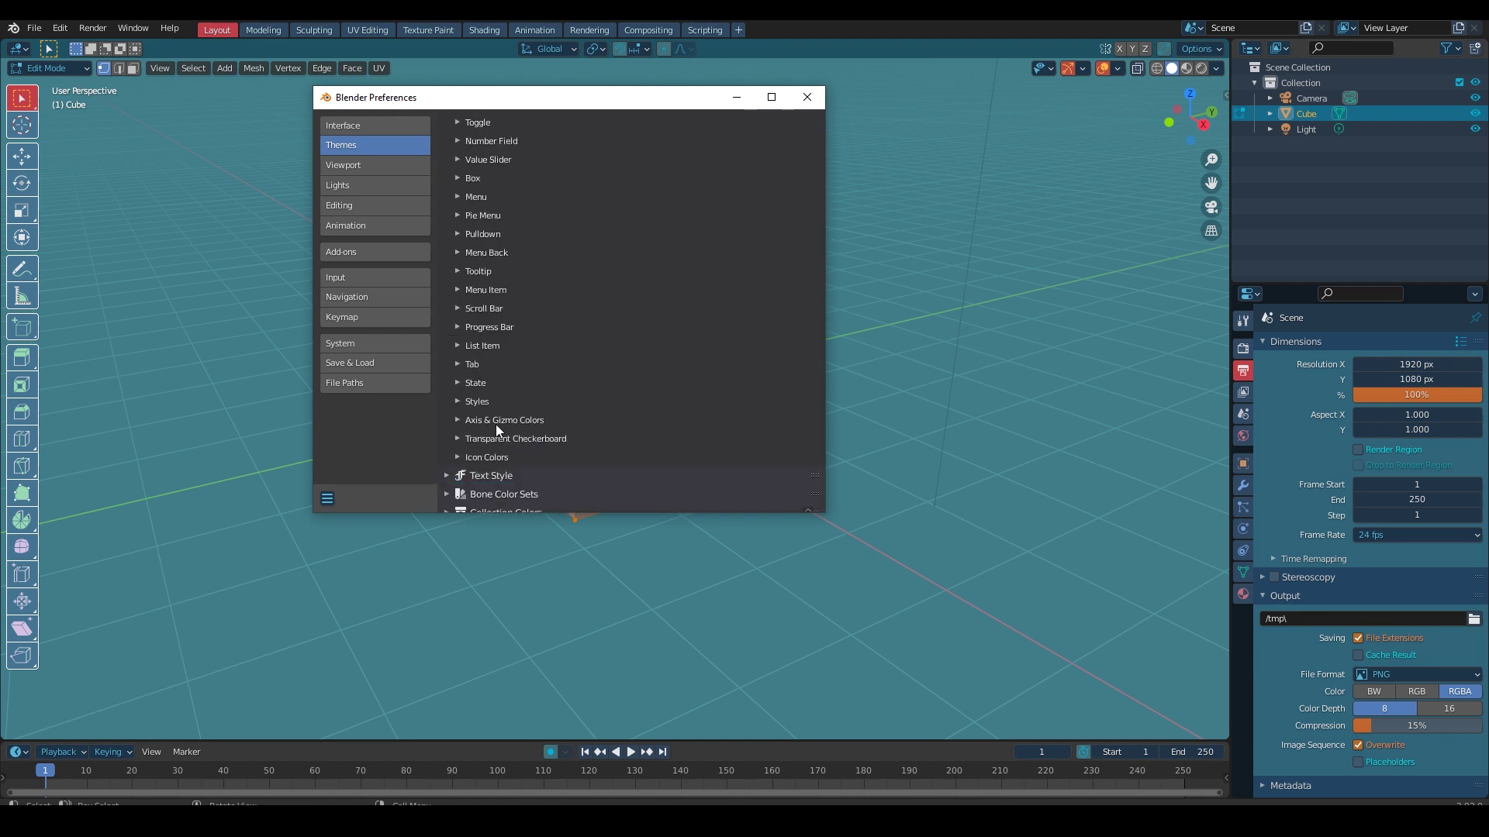
scroll(547, 230, up, 4)
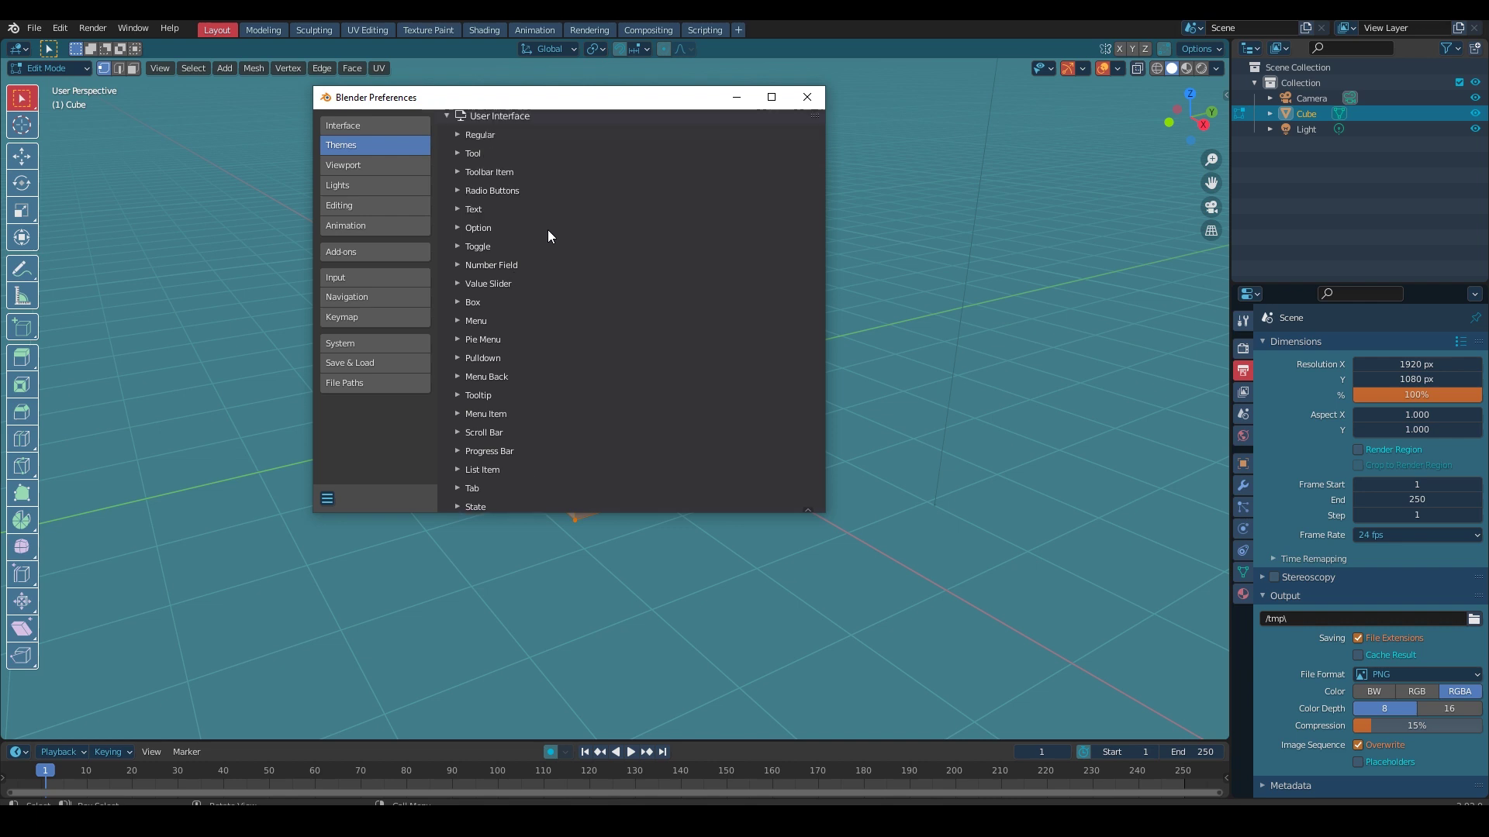
scroll(476, 192, up, 1)
scroll(617, 327, down, 5)
scroll(603, 328, down, 5)
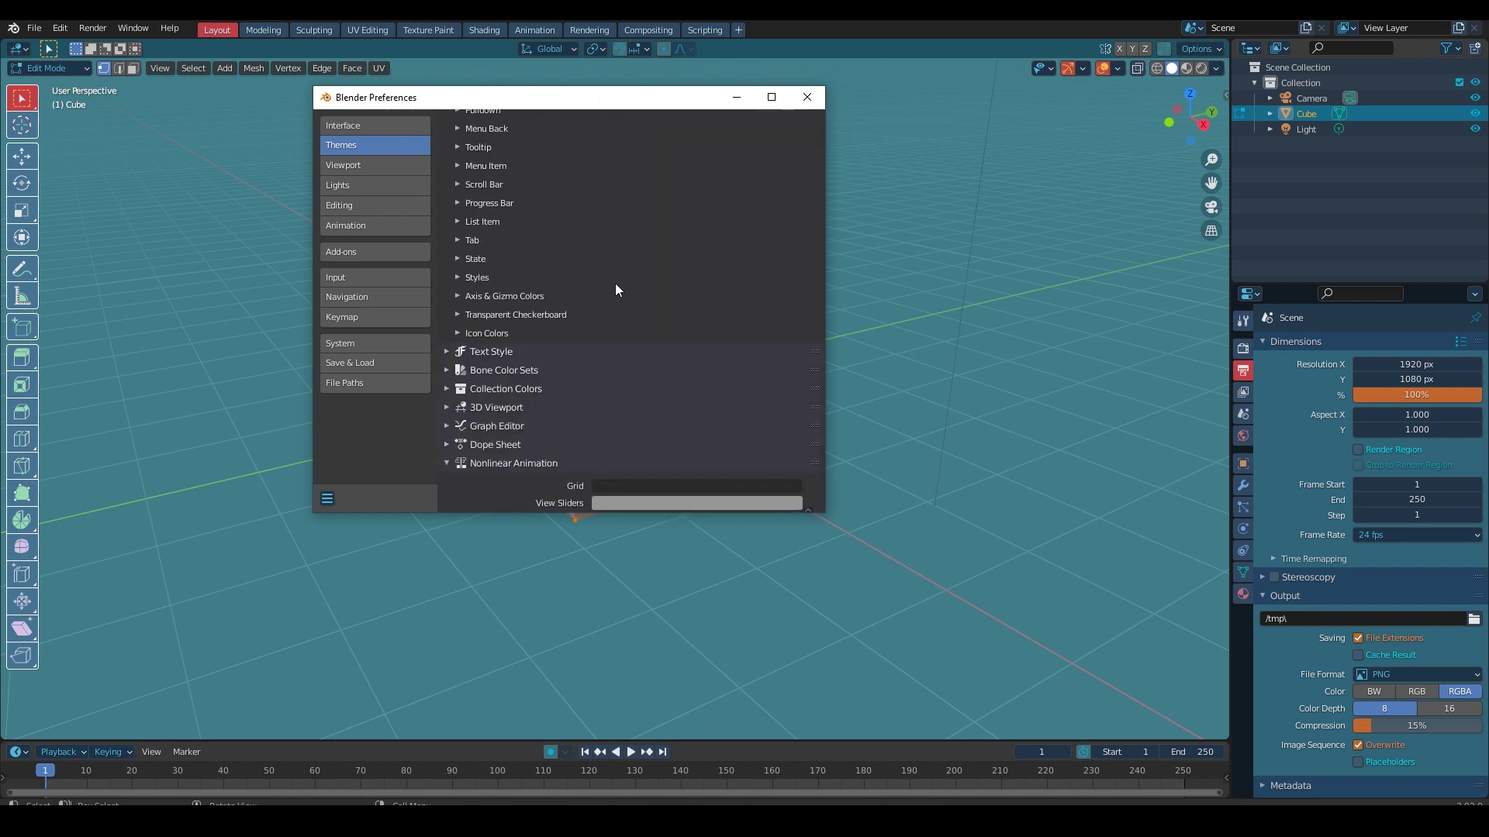
click(454, 360)
click(444, 430)
scroll(589, 292, down, 5)
scroll(589, 298, down, 1)
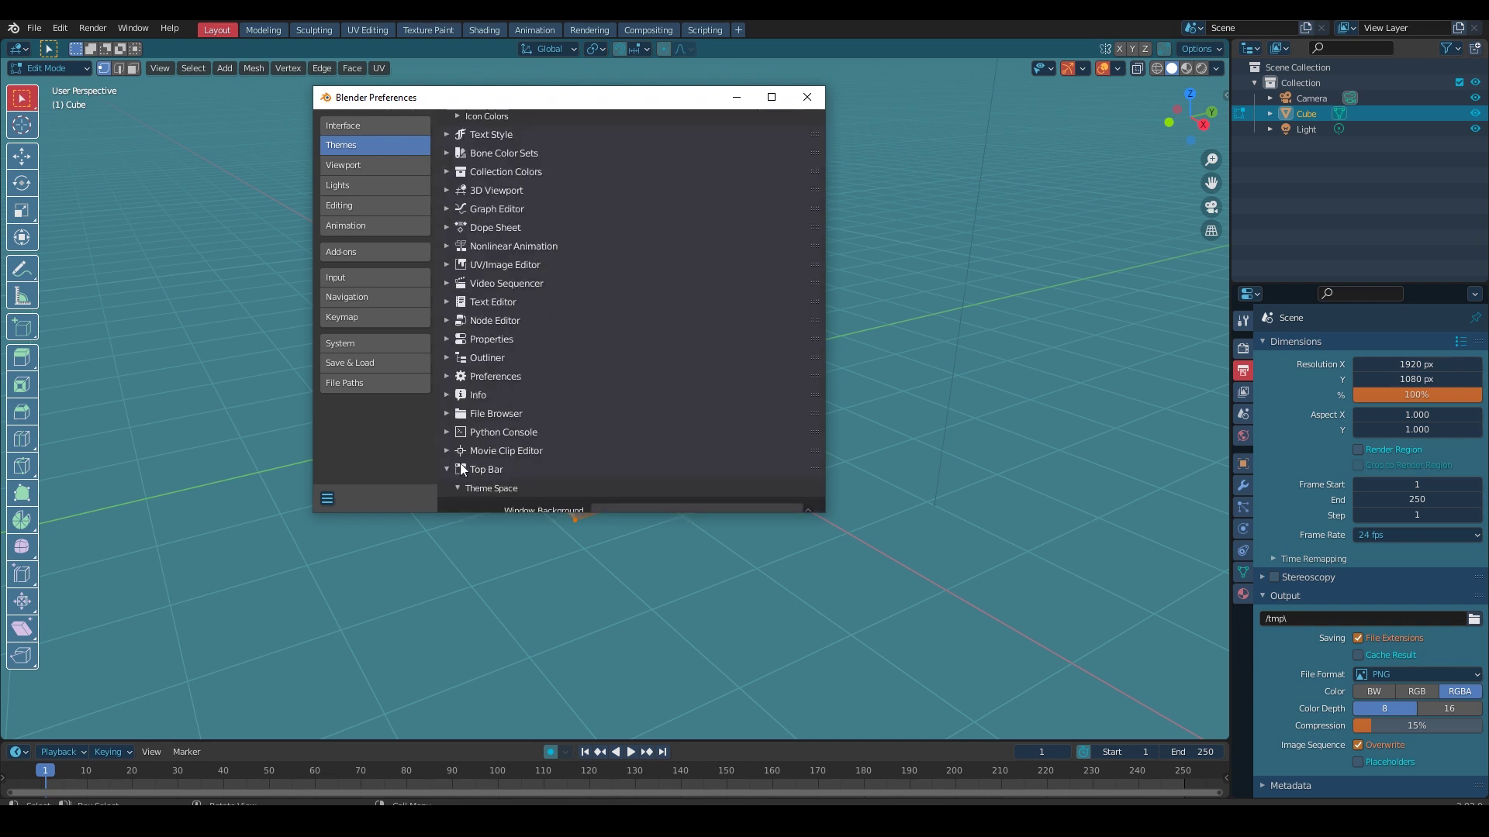
click(459, 463)
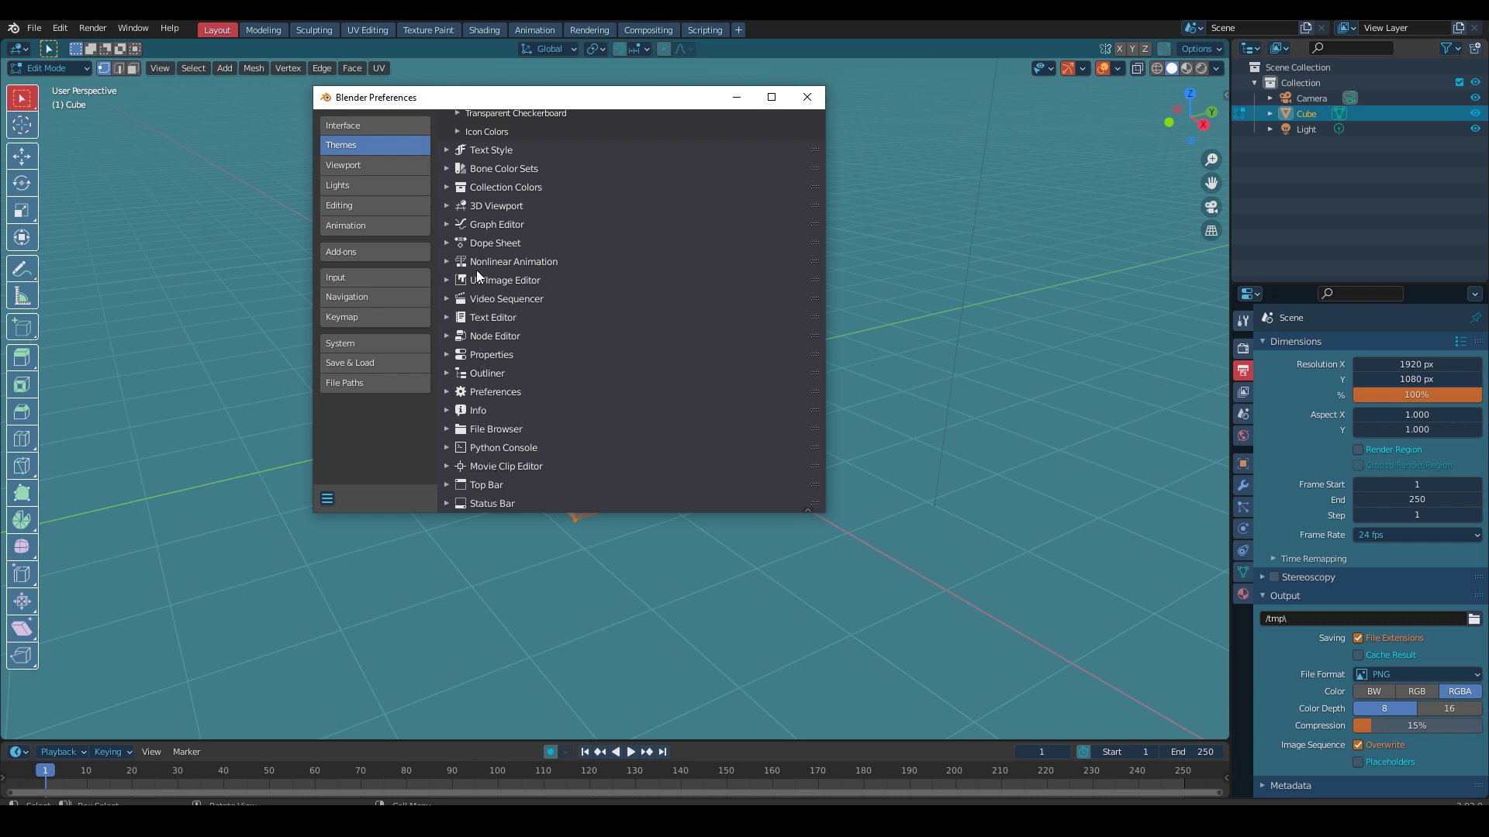
Step: In Nonlinear Animation, revert the Track colour back to dark grey
click(496, 261)
scroll(496, 325, down, 4)
scroll(482, 337, down, 2)
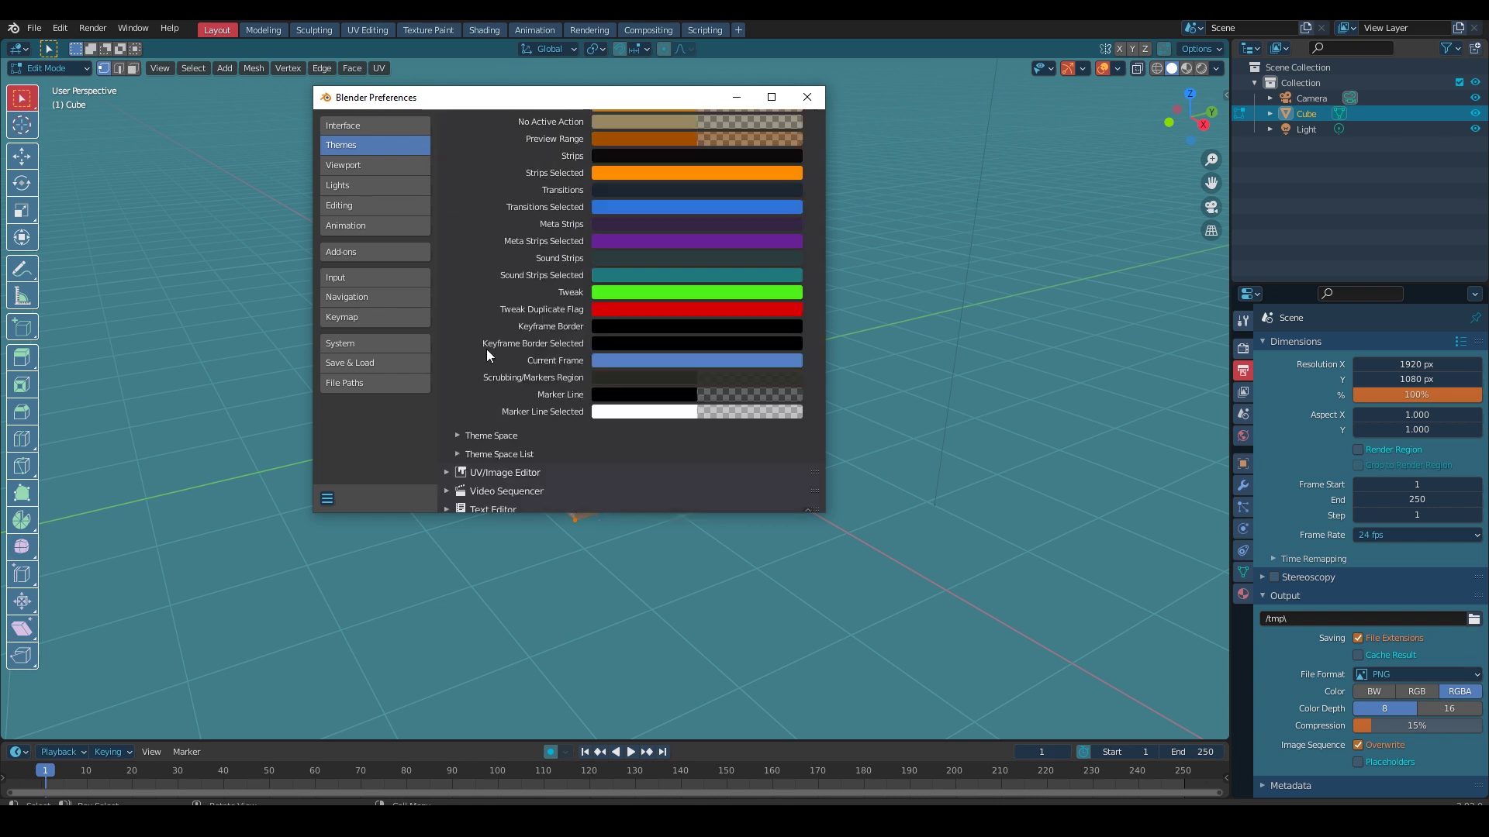
scroll(486, 349, up, 2)
scroll(486, 350, up, 3)
click(697, 274)
drag(721, 341, 701, 353)
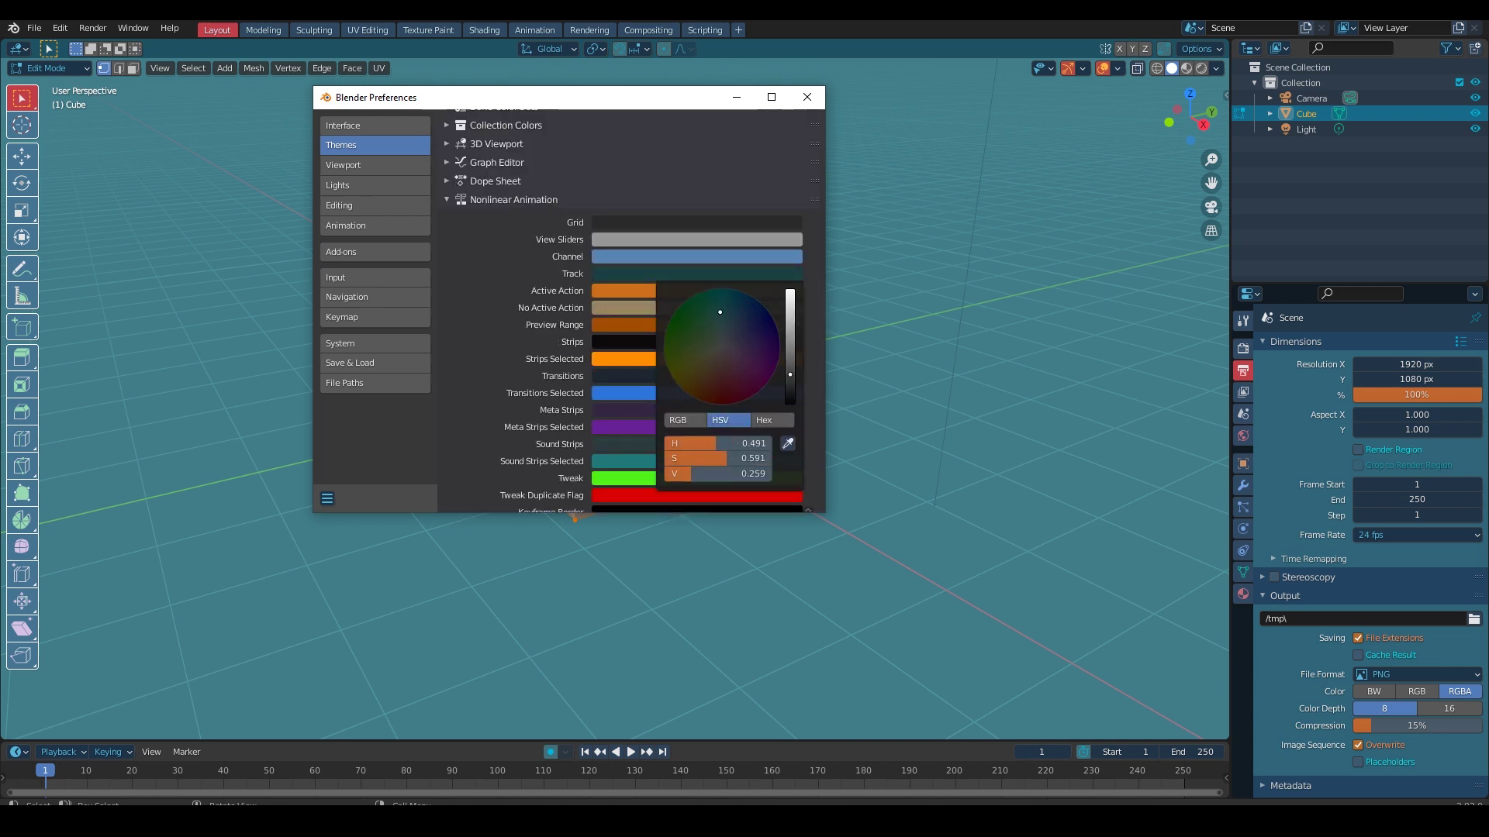
click(640, 276)
drag(717, 473, 682, 473)
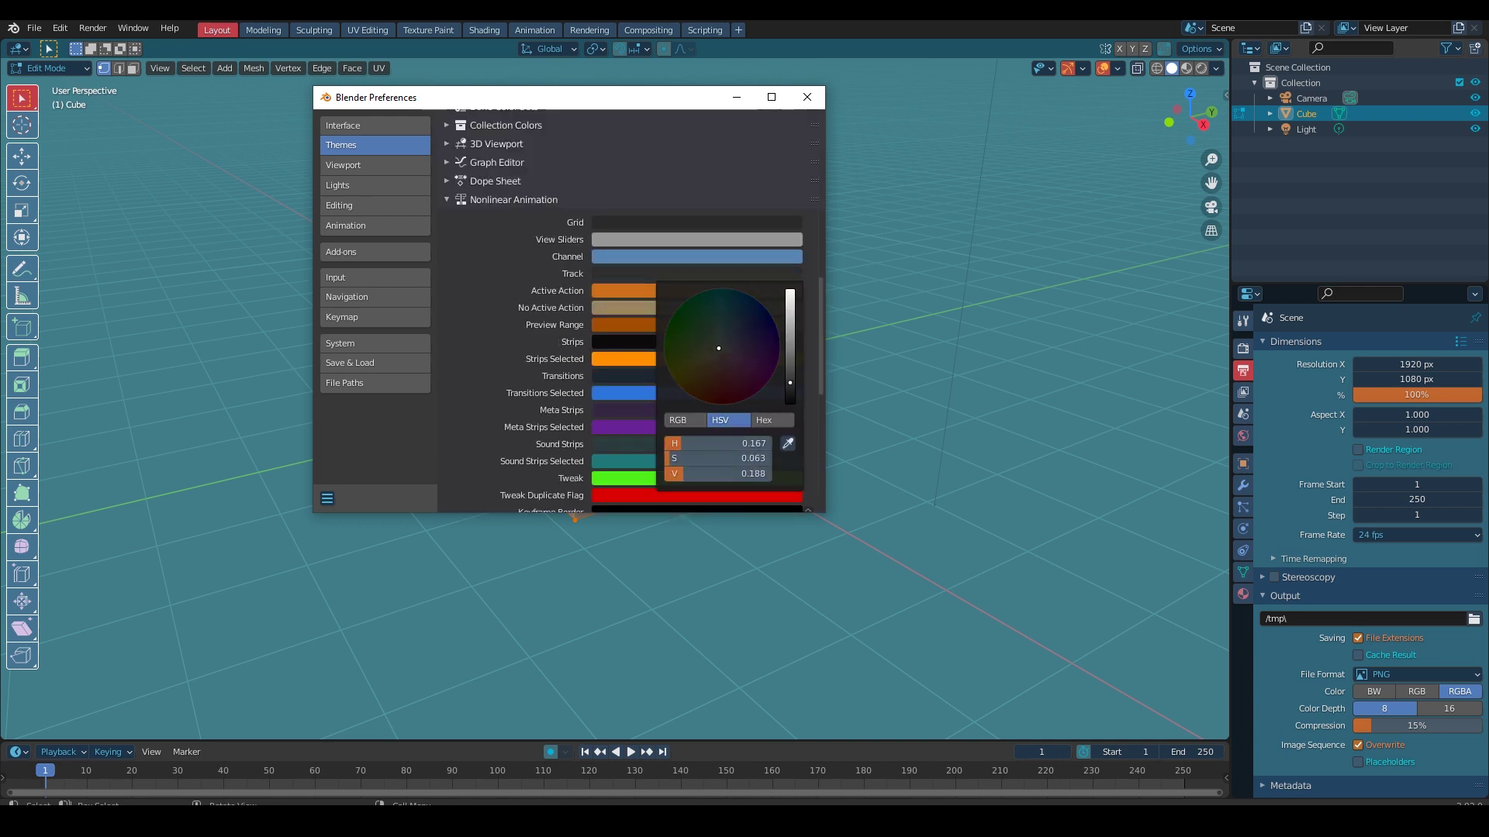
Step: Peek at Bone Color Sets, fold Nonlinear Animation and close Preferences
scroll(476, 298, up, 4)
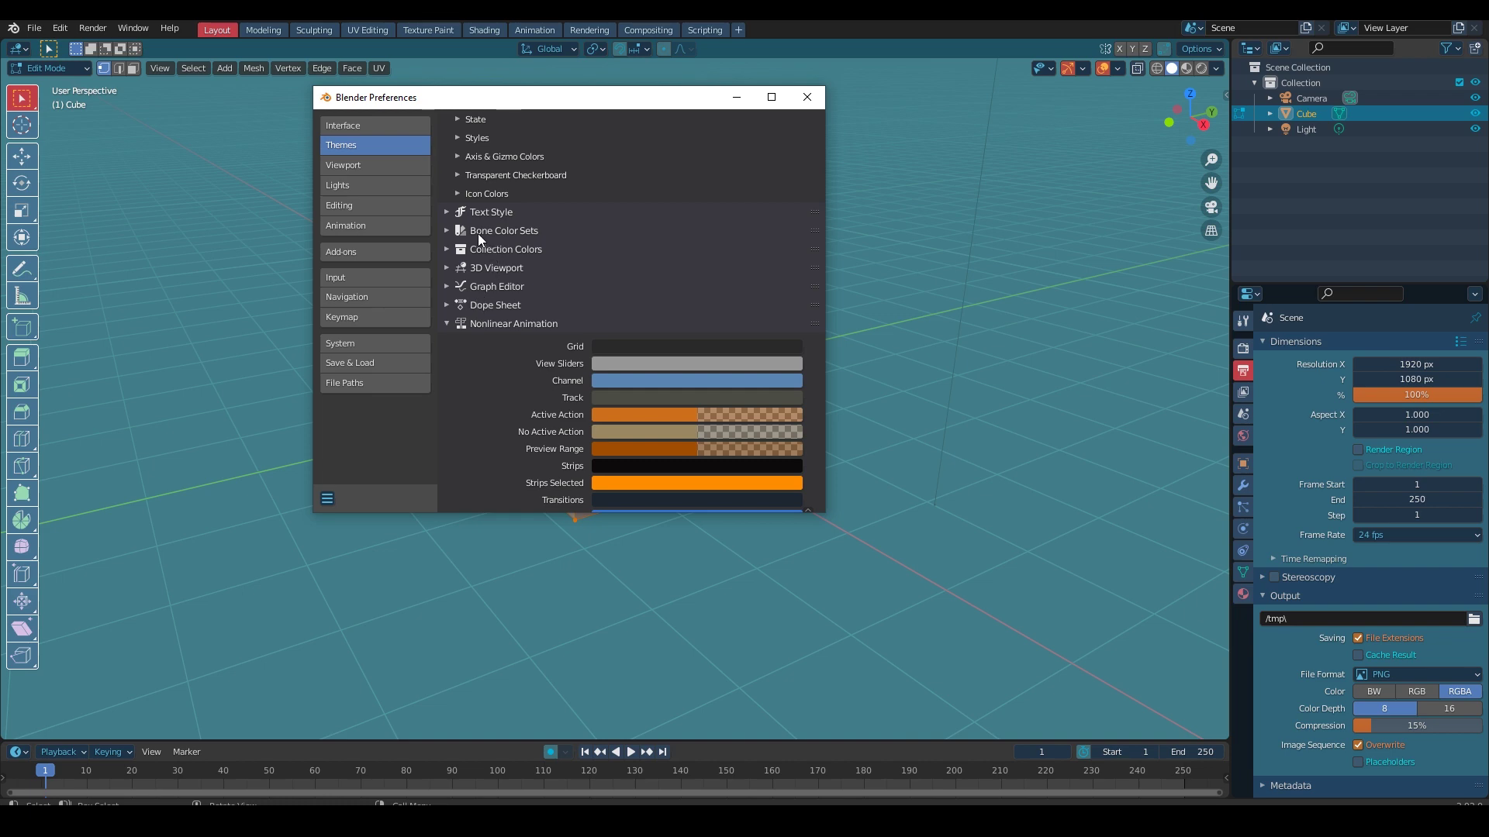
click(446, 231)
click(539, 326)
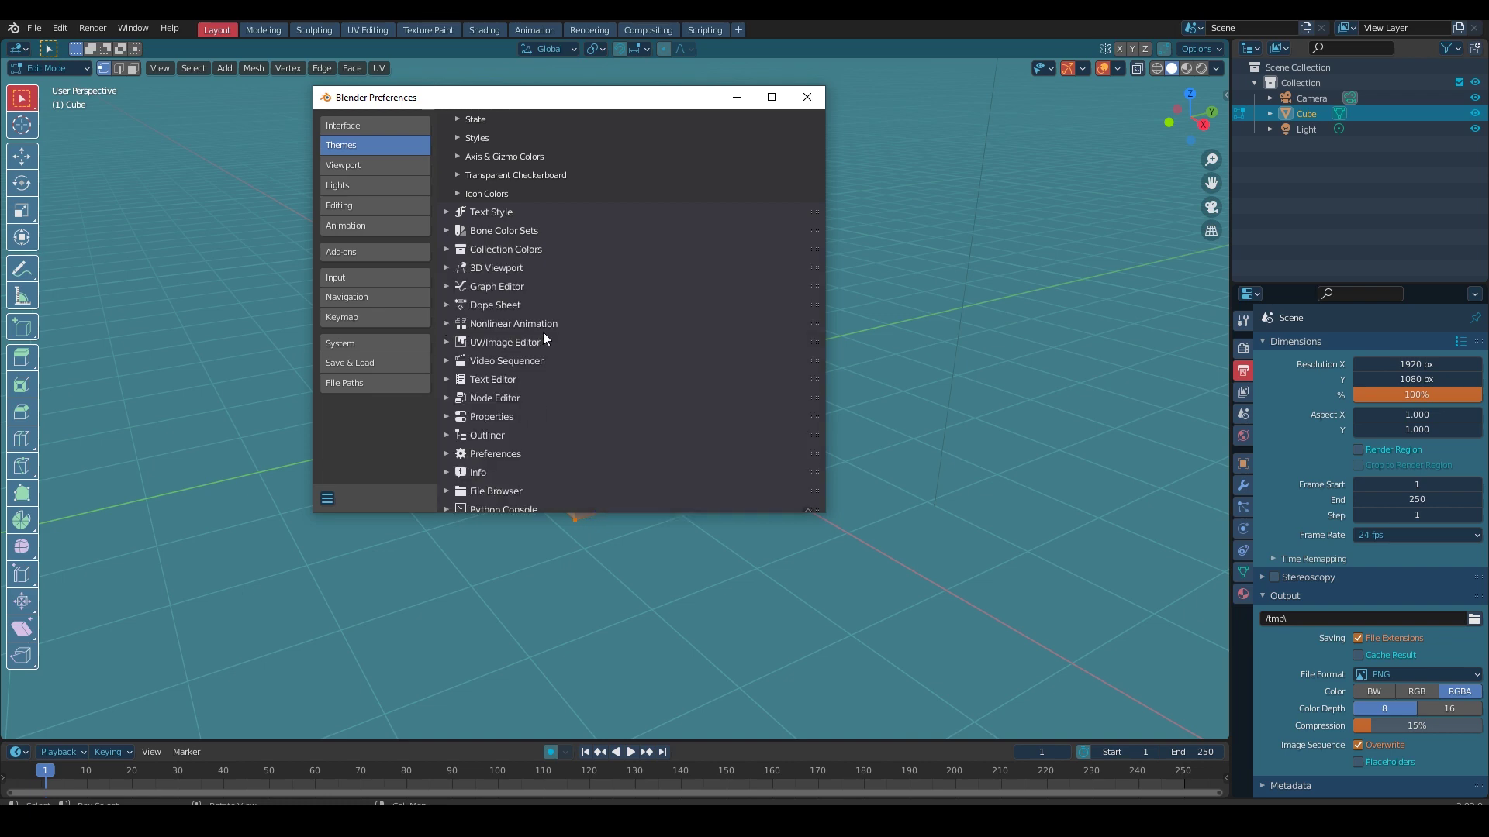
click(812, 102)
Step: Darken the Node Editor Window Background to a deeper teal
mouse_move(777, 389)
middle_down()
mouse_move(800, 393)
mouse_move(794, 455)
mouse_move(664, 438)
mouse_move(794, 425)
mouse_move(738, 435)
mouse_move(794, 388)
mouse_move(779, 373)
mouse_move(764, 392)
middle_up()
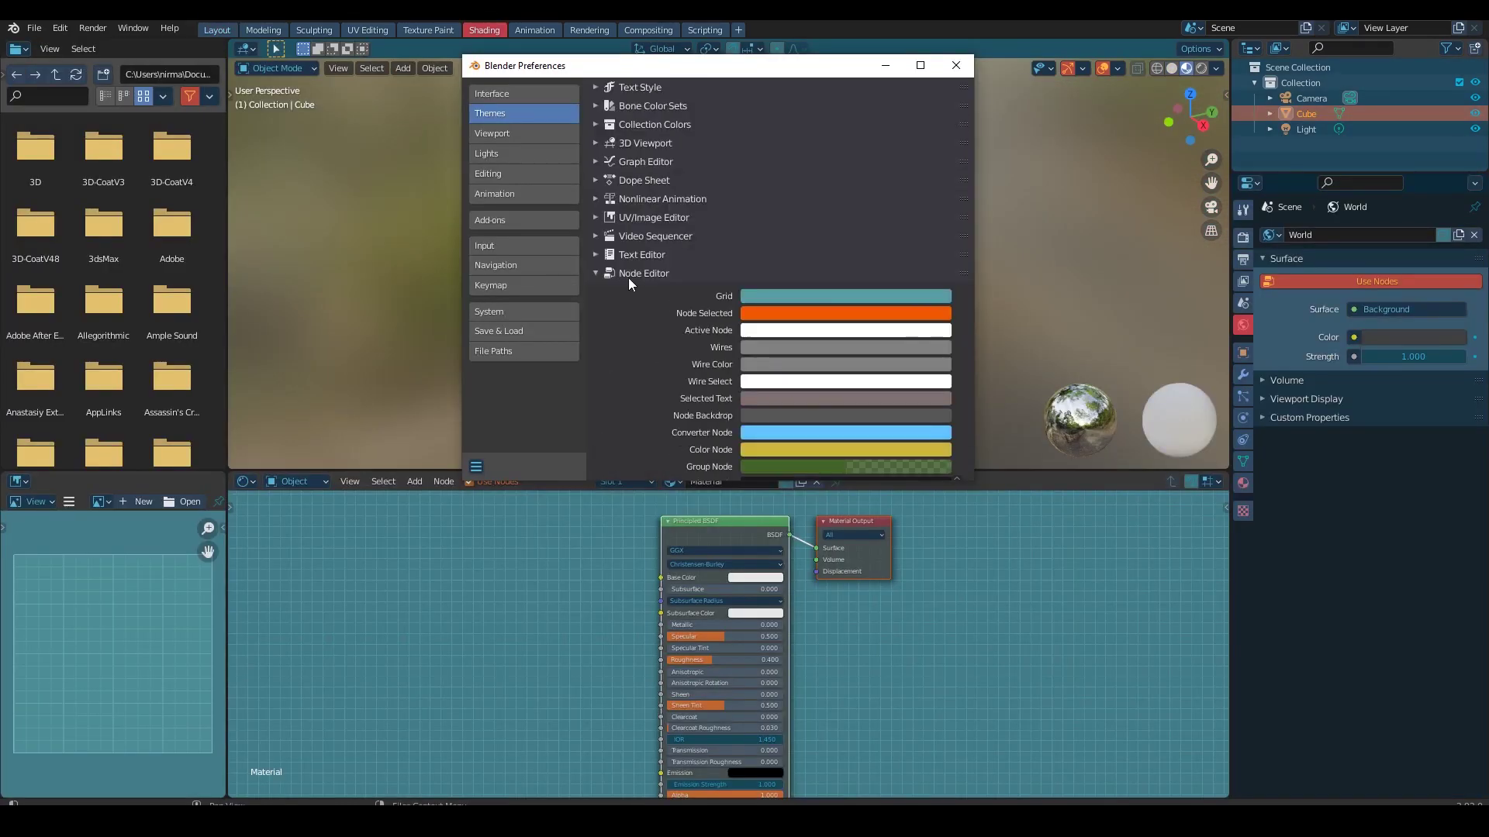
scroll(636, 282, down, 4)
scroll(636, 282, down, 2)
scroll(644, 271, down, 8)
scroll(652, 254, down, 2)
click(801, 309)
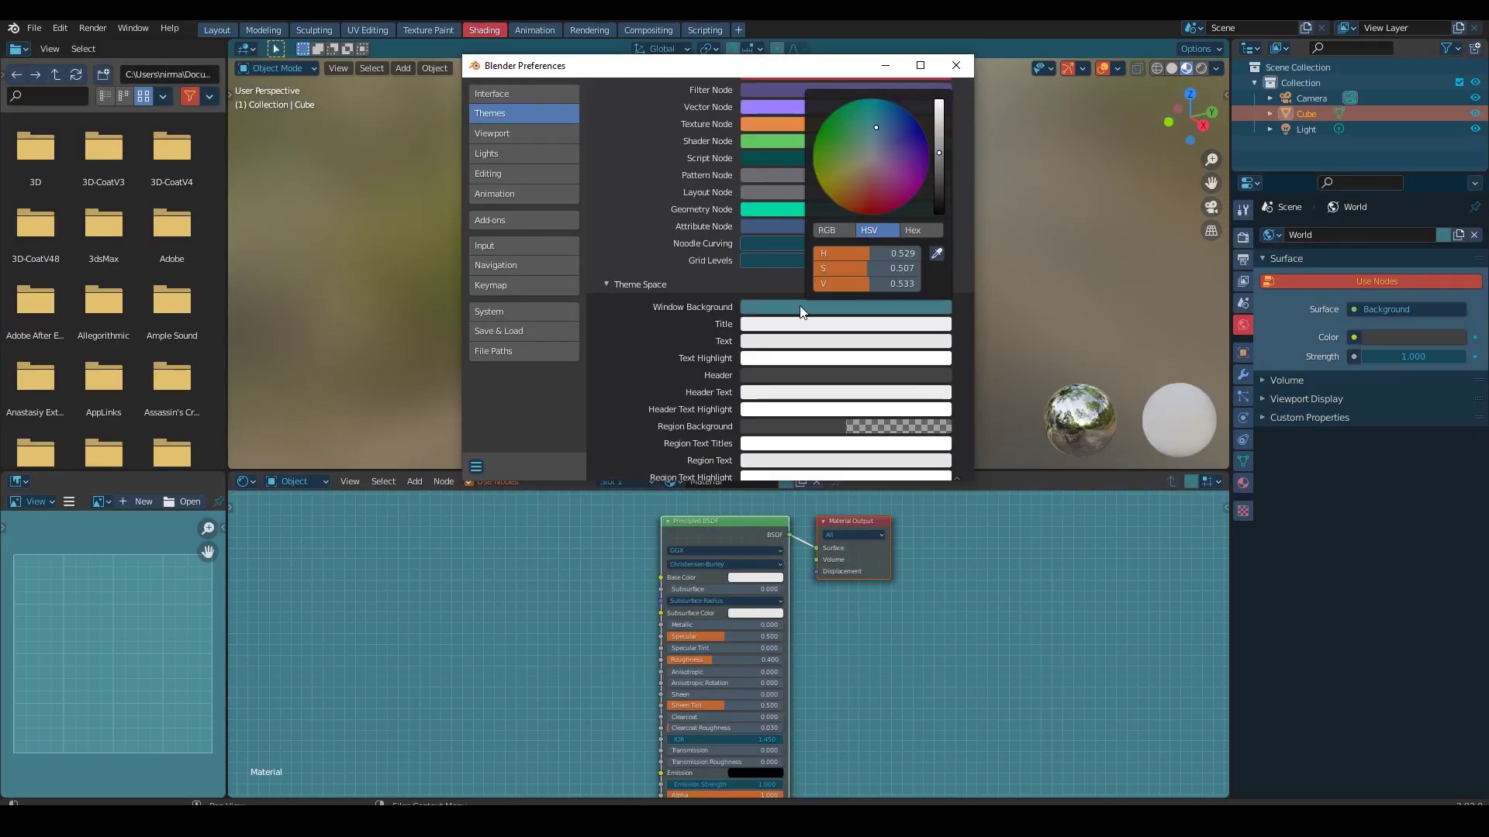
mouse_move(868, 283)
mouse_down()
mouse_move(848, 283)
mouse_move(856, 311)
mouse_up()
scroll(659, 271, up, 8)
scroll(659, 271, up, 4)
Step: Adjust the Node Editor Grid, Tab Background and panel header colours
click(772, 110)
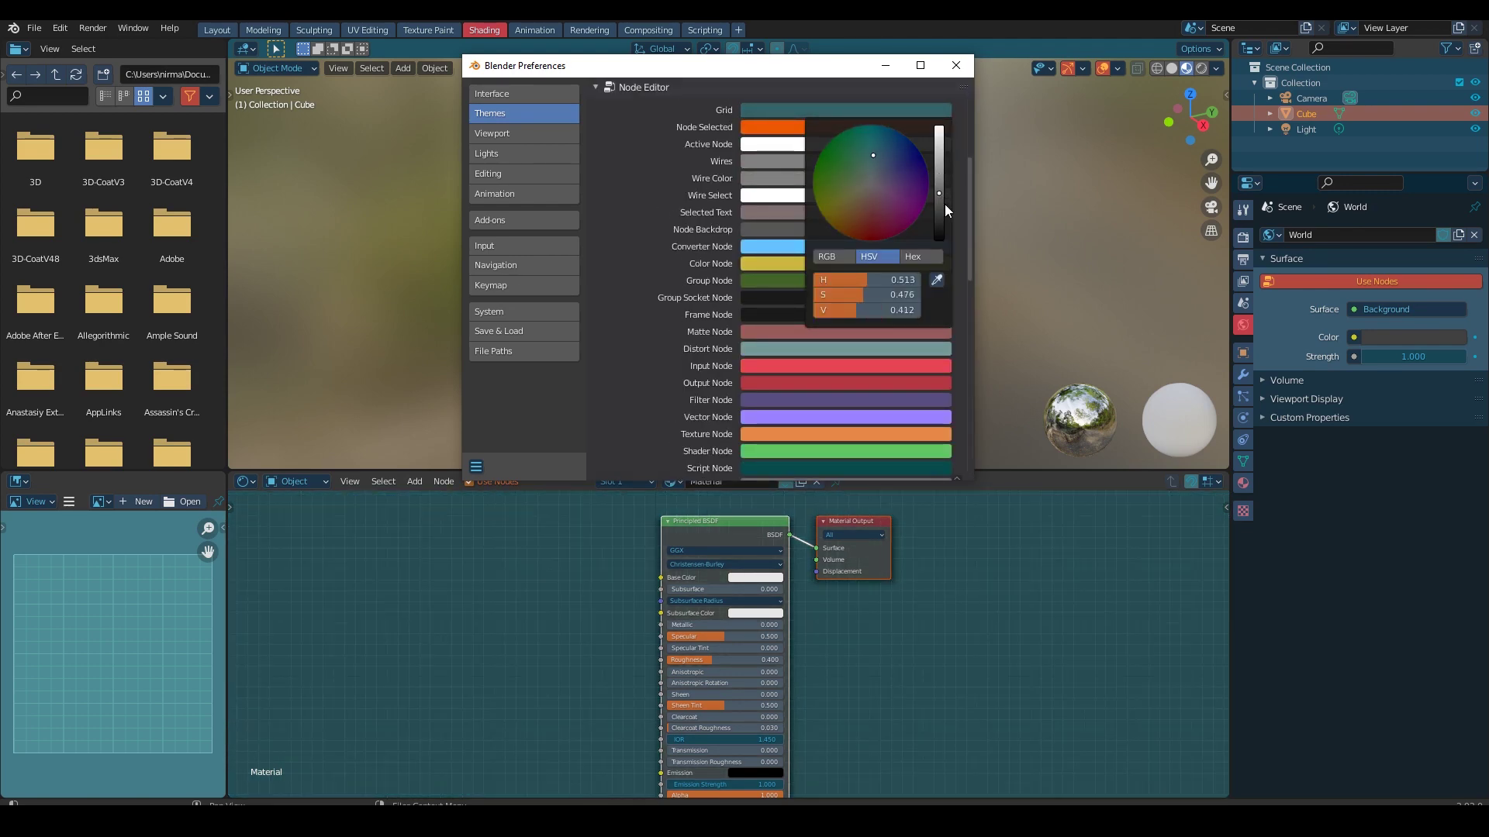
scroll(628, 263, down, 8)
scroll(632, 277, down, 3)
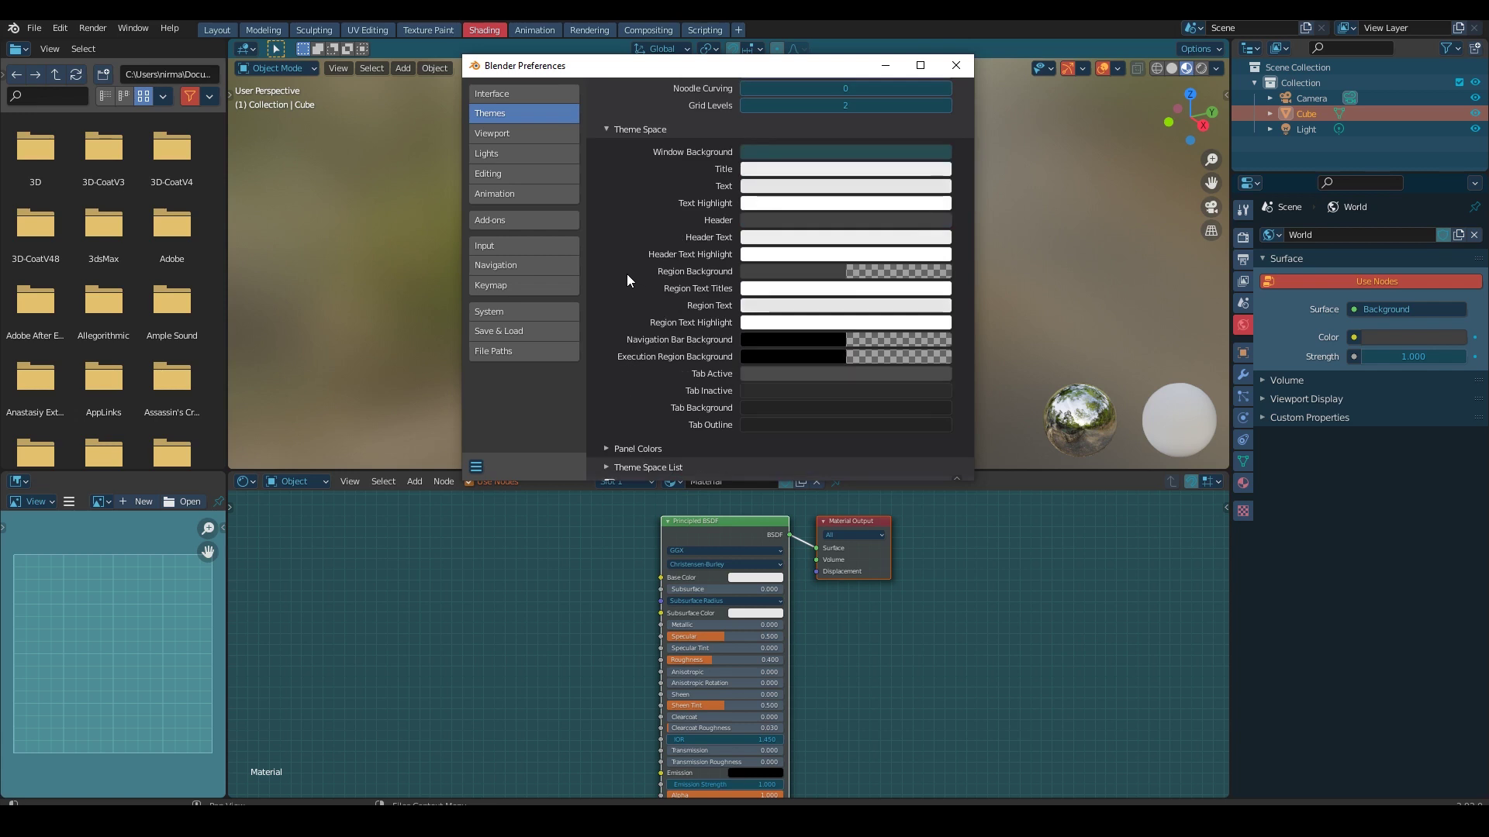
click(769, 407)
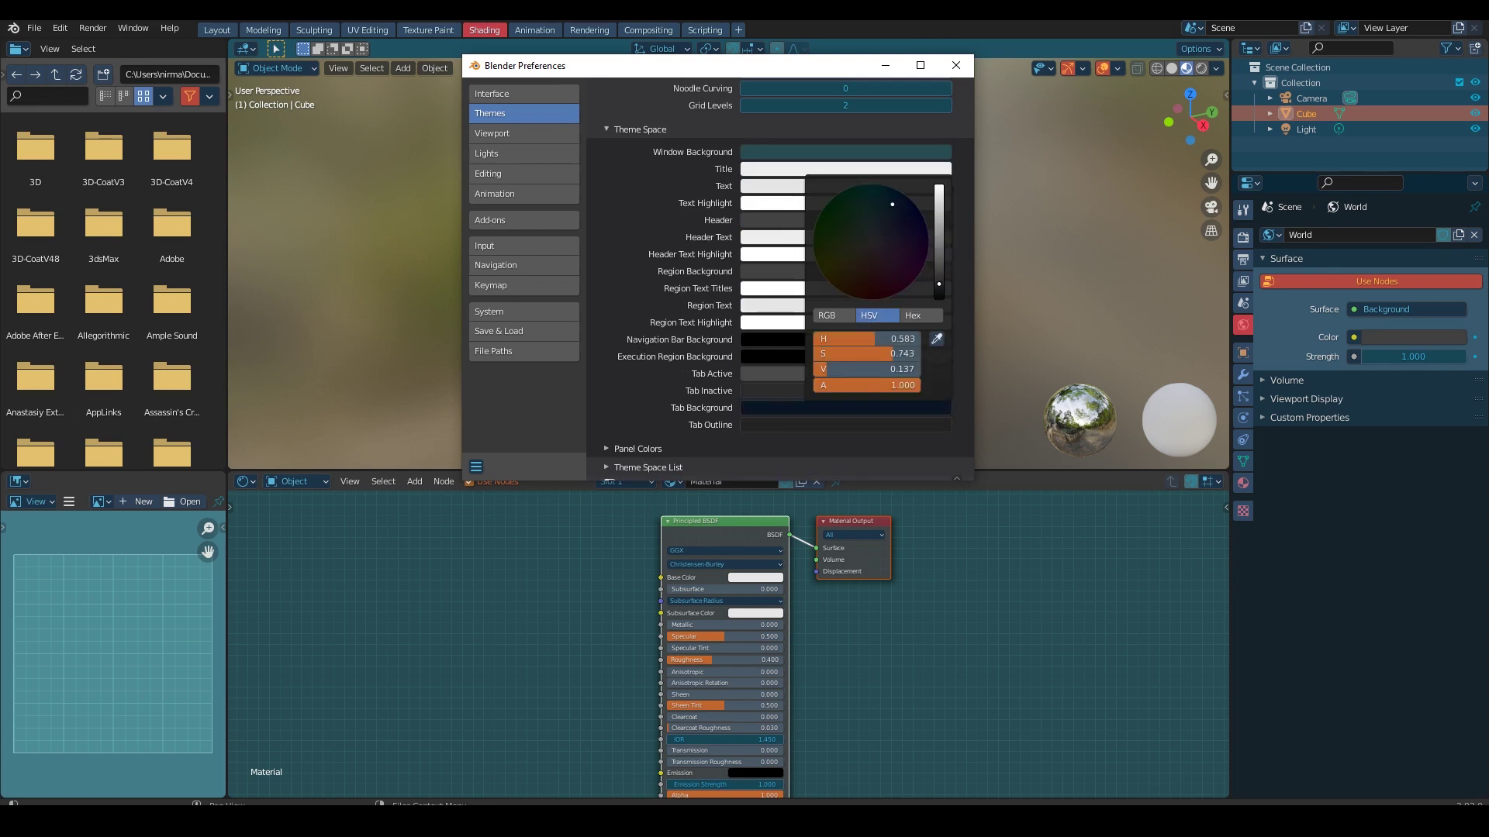
scroll(659, 380, down, 3)
click(744, 353)
scroll(756, 357, down, 1)
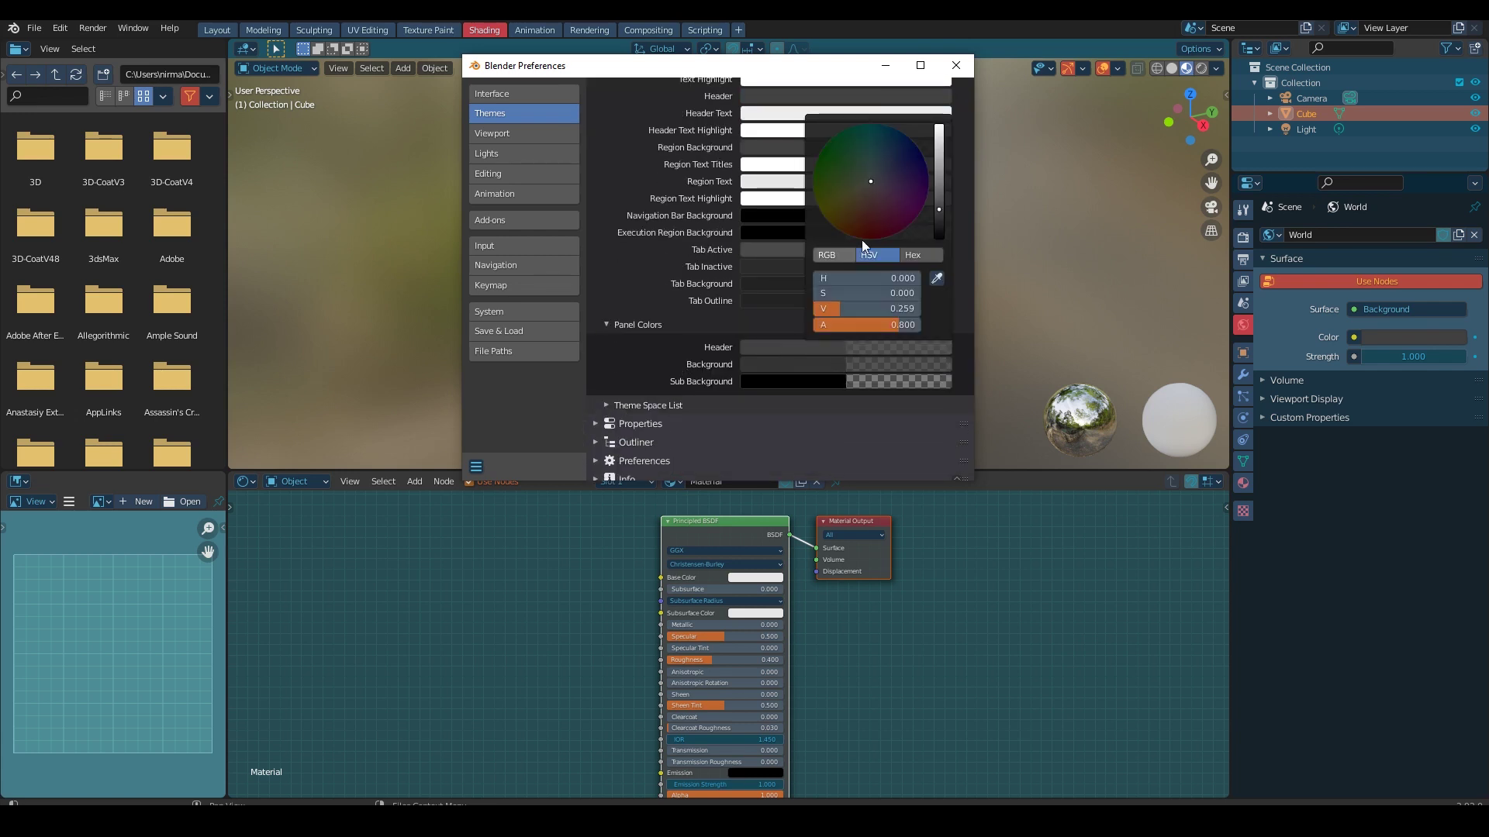
click(881, 183)
click(756, 285)
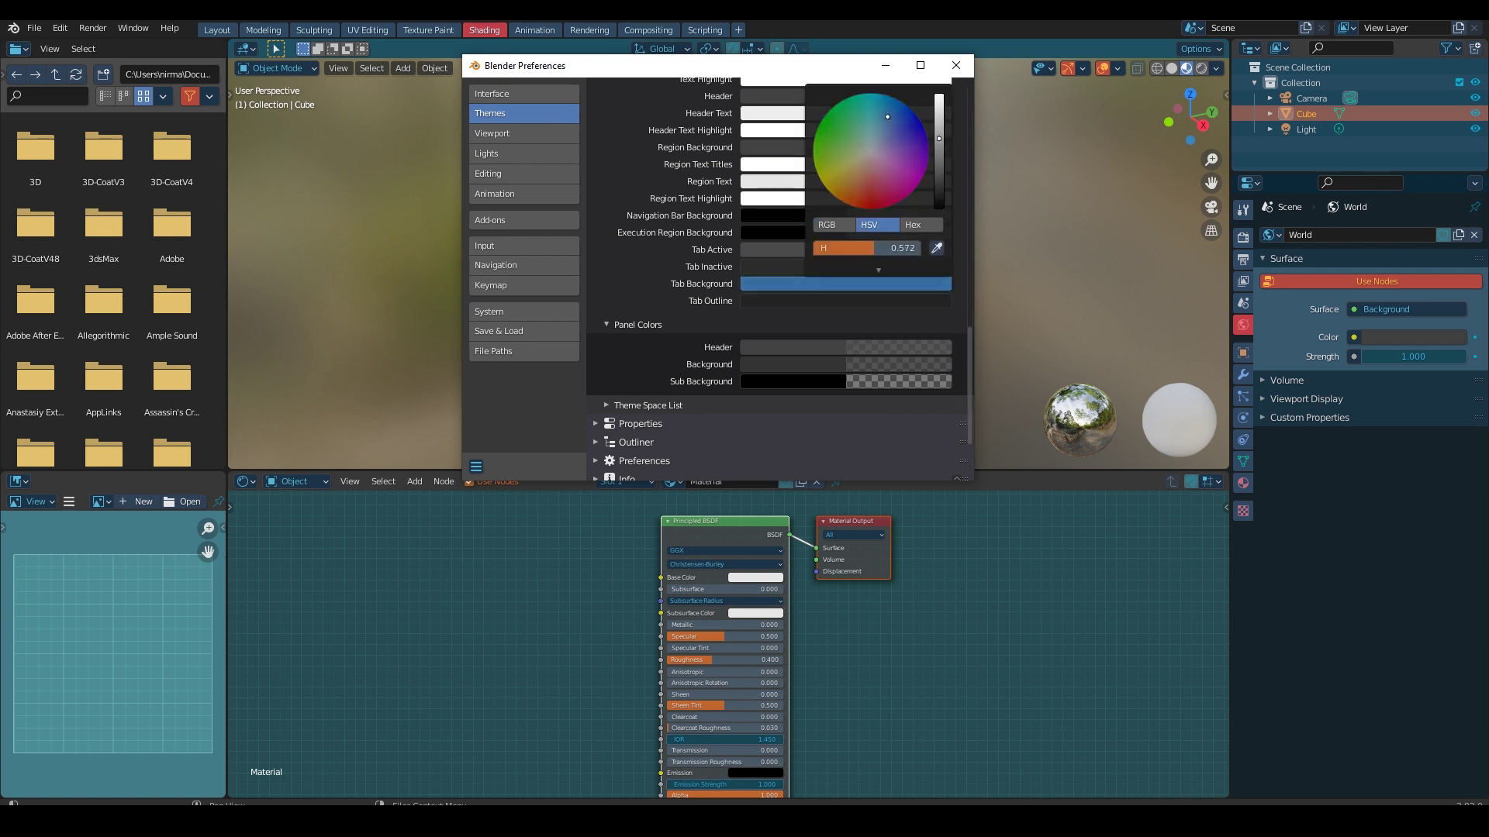
Step: Expand the Properties theme panel colours, then collapse the expanded theme sections
scroll(626, 209, up, 3)
scroll(616, 249, up, 3)
scroll(631, 338, up, 3)
scroll(620, 317, down, 8)
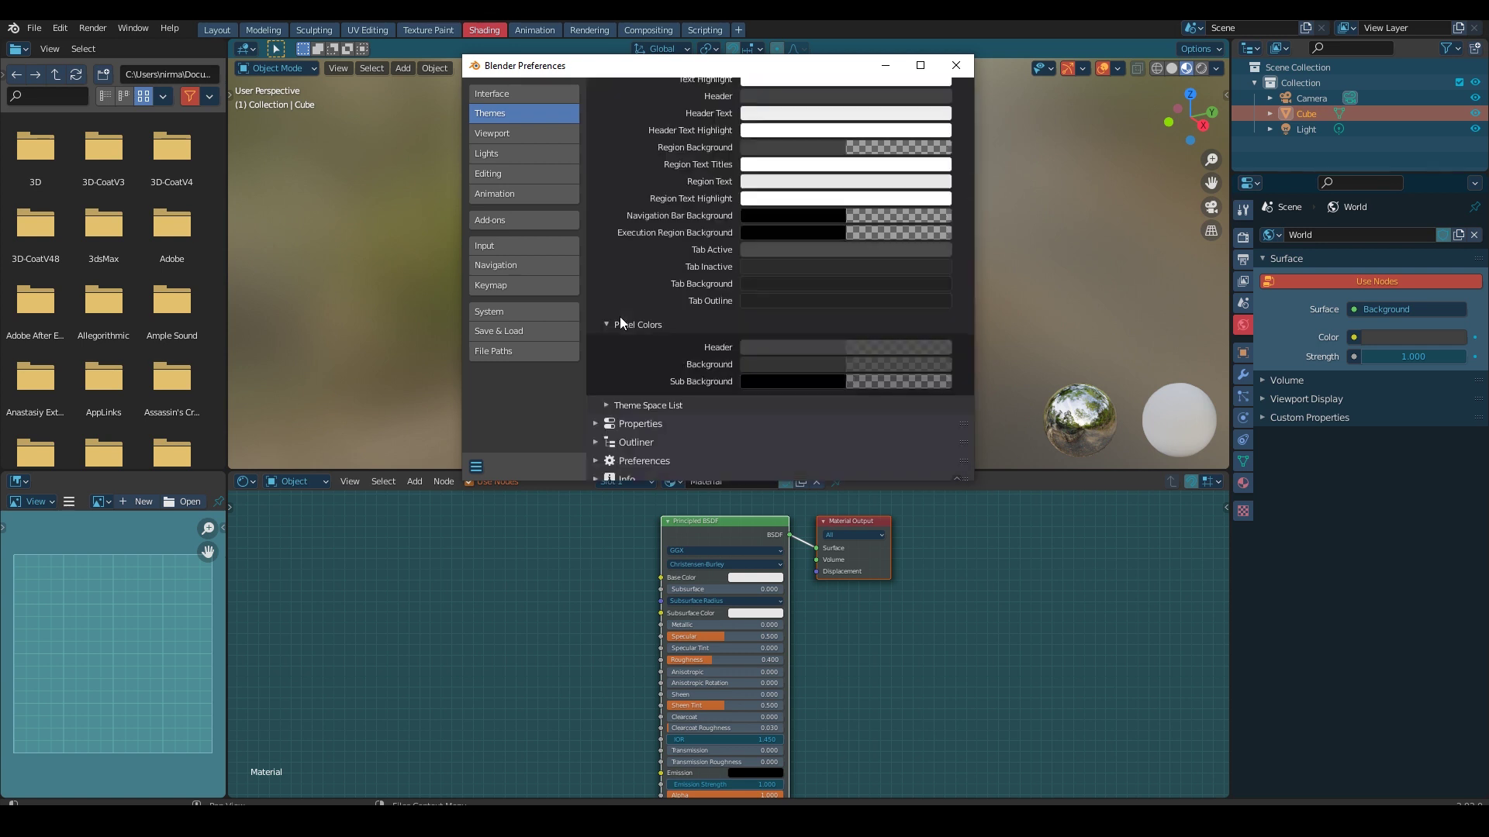
scroll(611, 302, down, 1)
click(611, 304)
scroll(625, 322, down, 2)
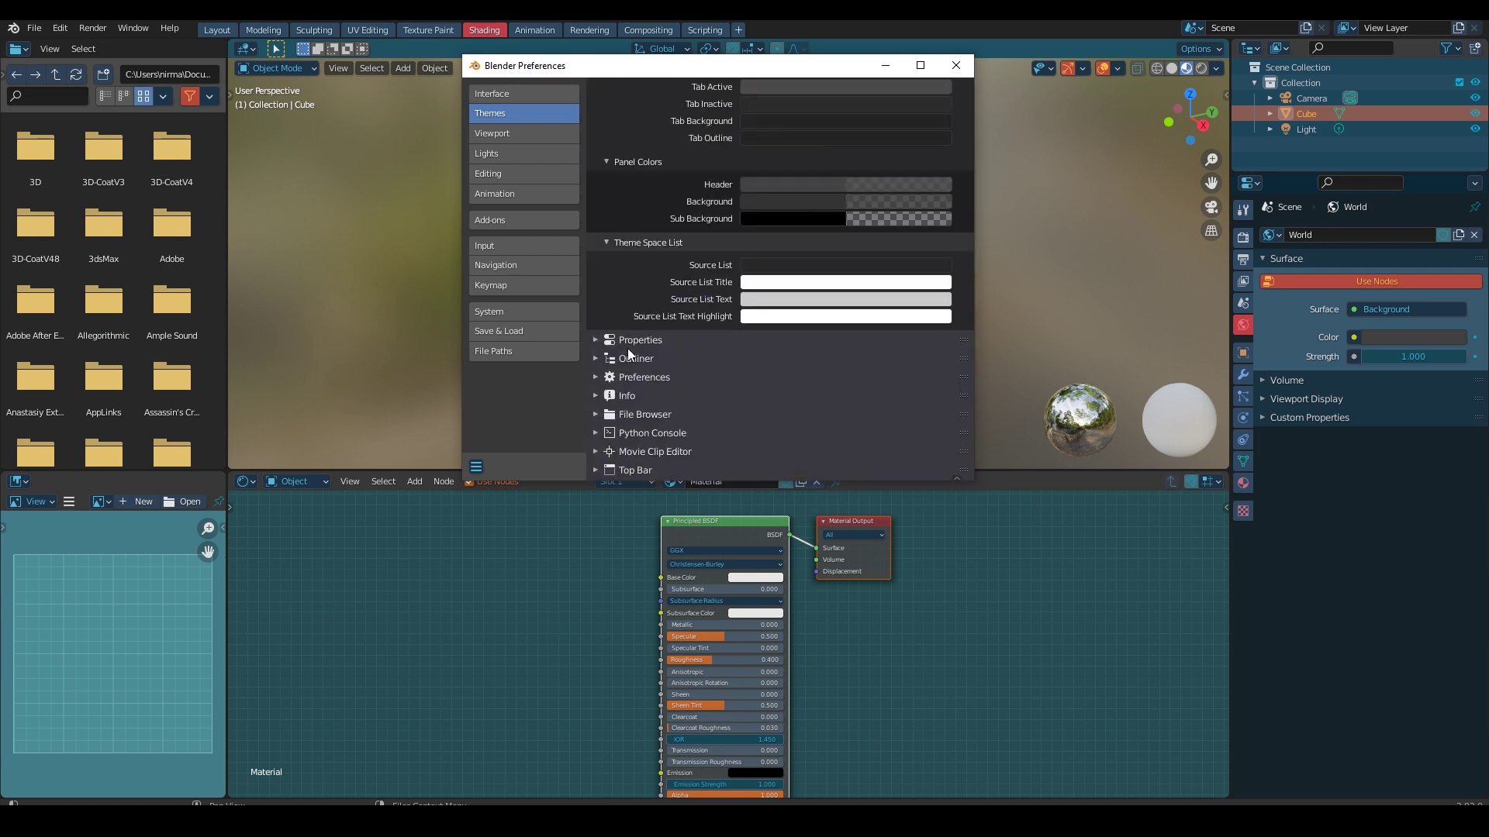
click(627, 345)
scroll(611, 378, down, 7)
scroll(611, 378, down, 4)
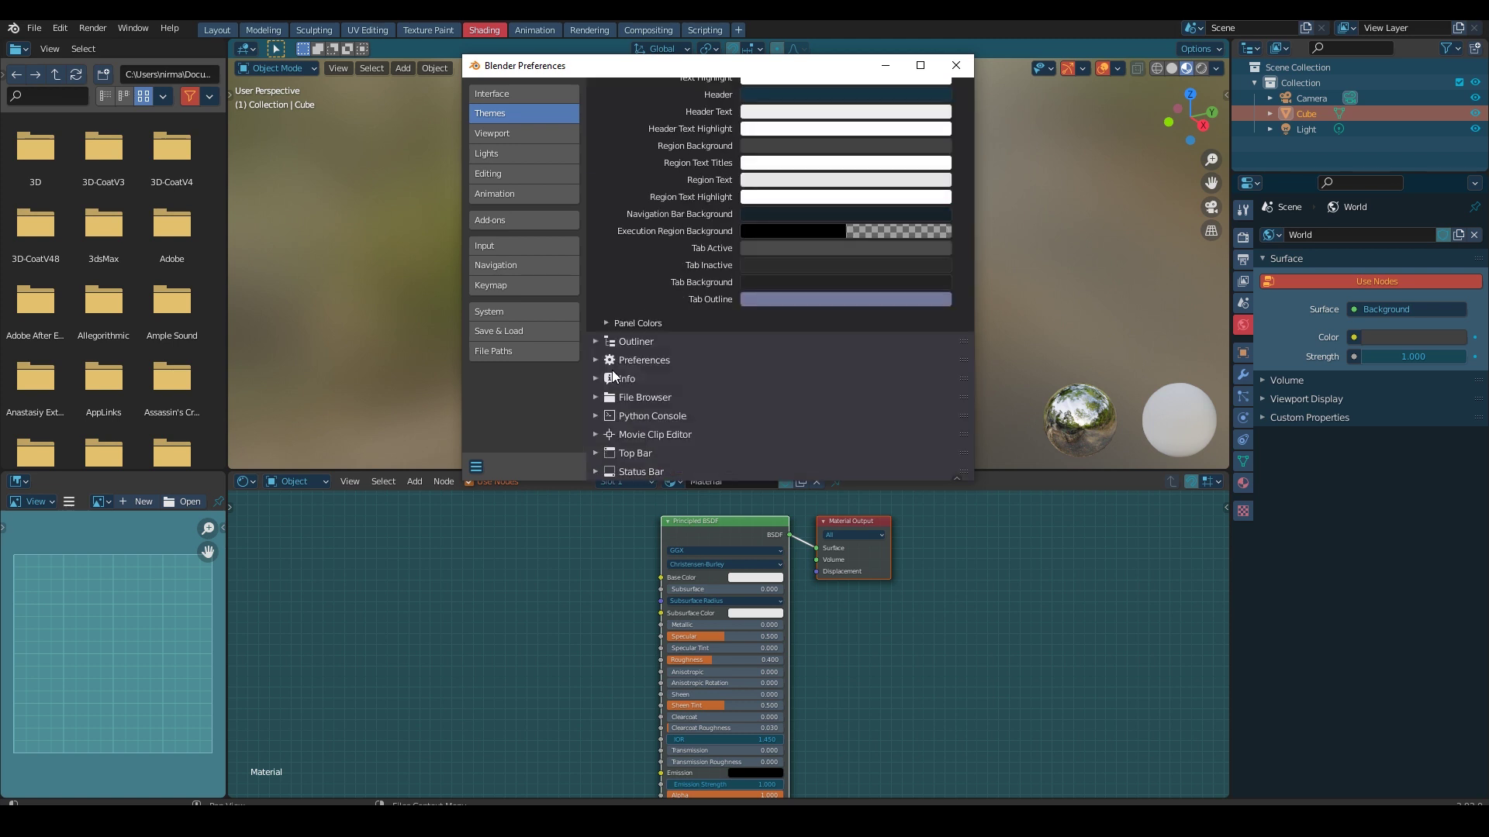
click(615, 321)
scroll(611, 209, up, 10)
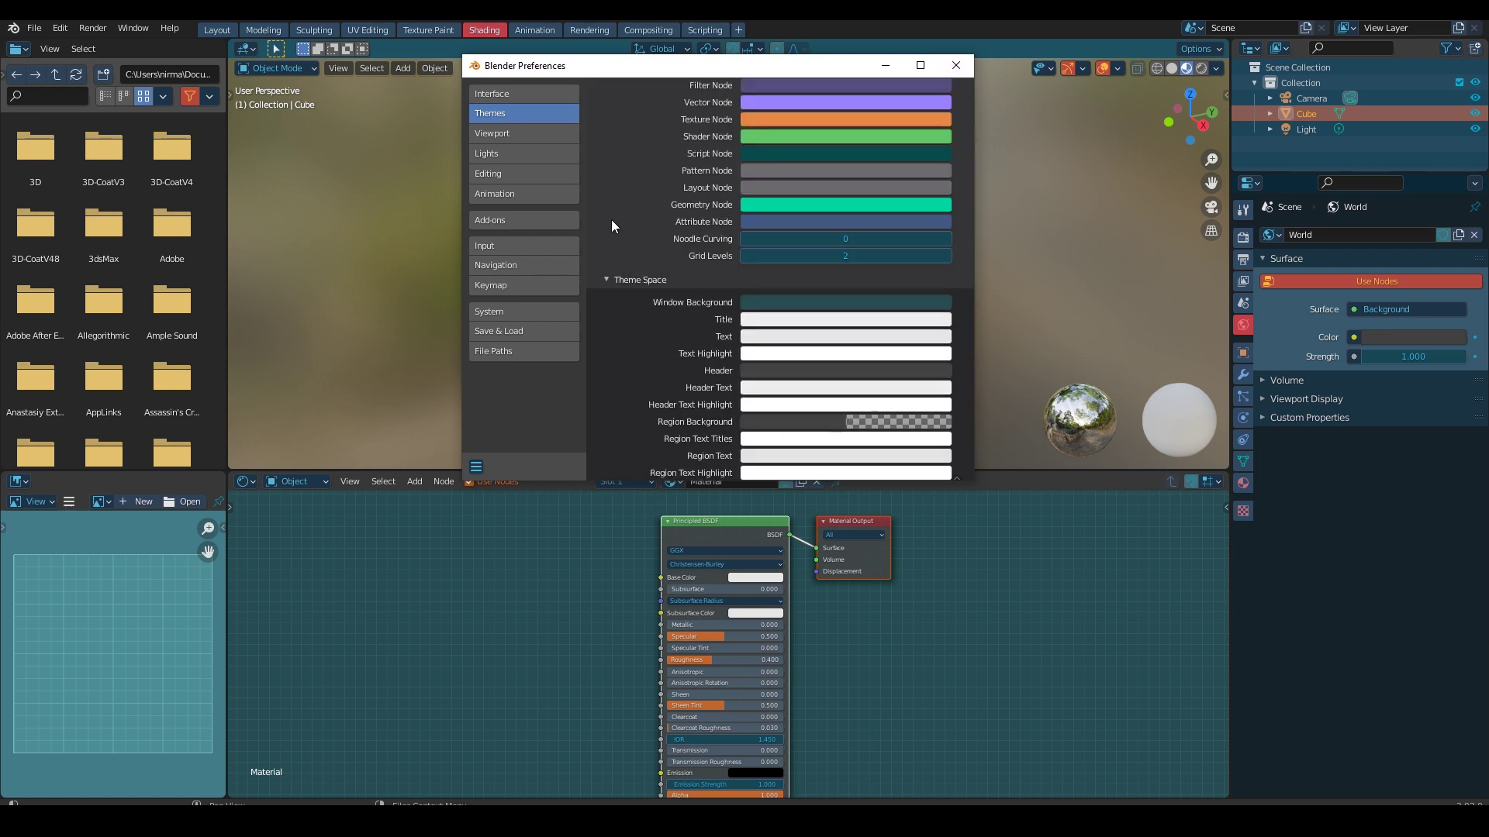
scroll(611, 220, up, 10)
click(598, 241)
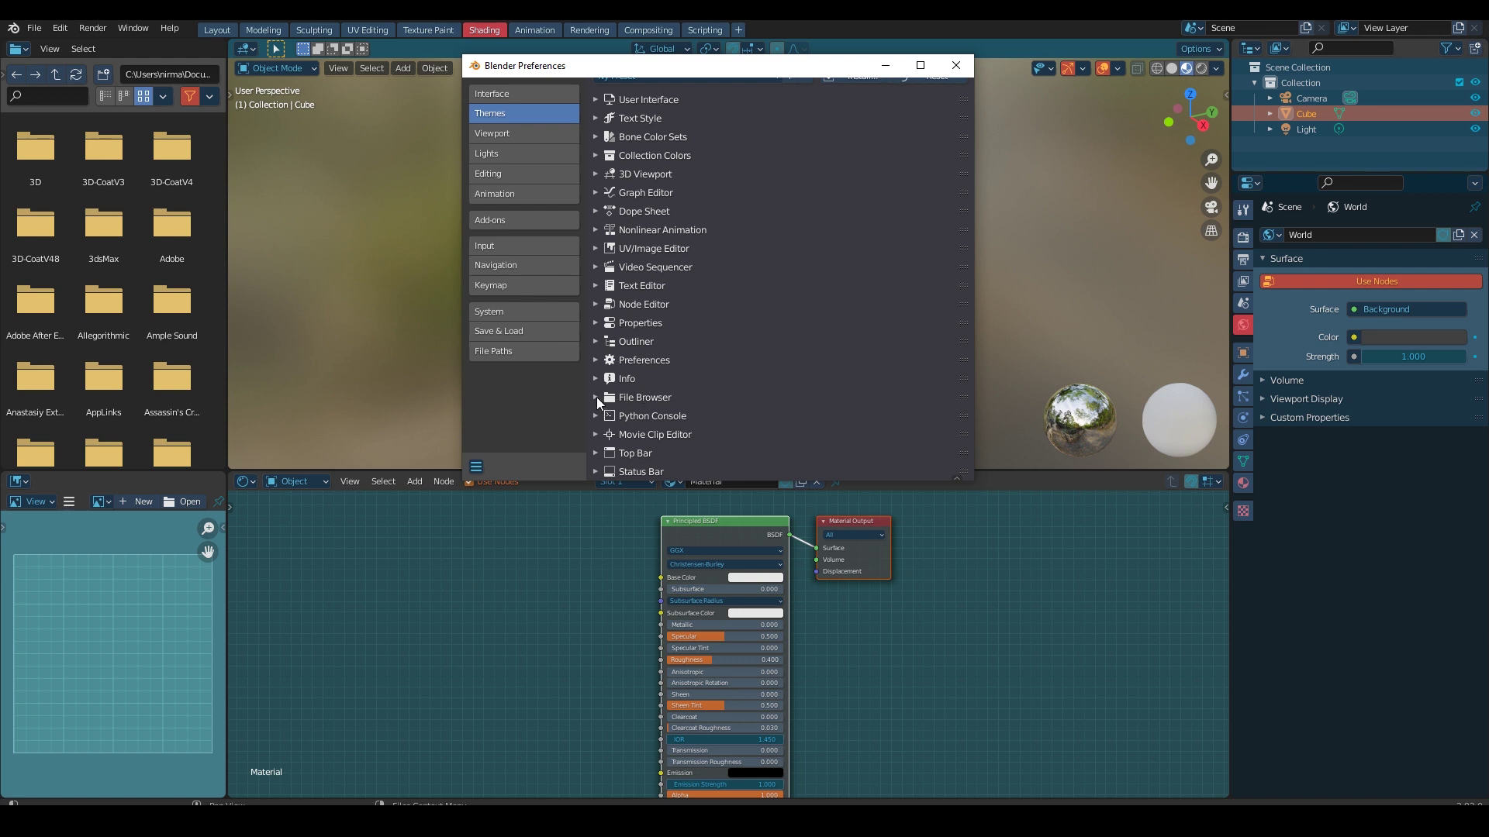
Step: Set the File Browser Window Background to a dark, slightly bluer teal
click(597, 397)
scroll(613, 348, down, 5)
click(845, 203)
mouse_move(939, 271)
mouse_down()
mouse_move(939, 257)
mouse_move(864, 264)
mouse_up()
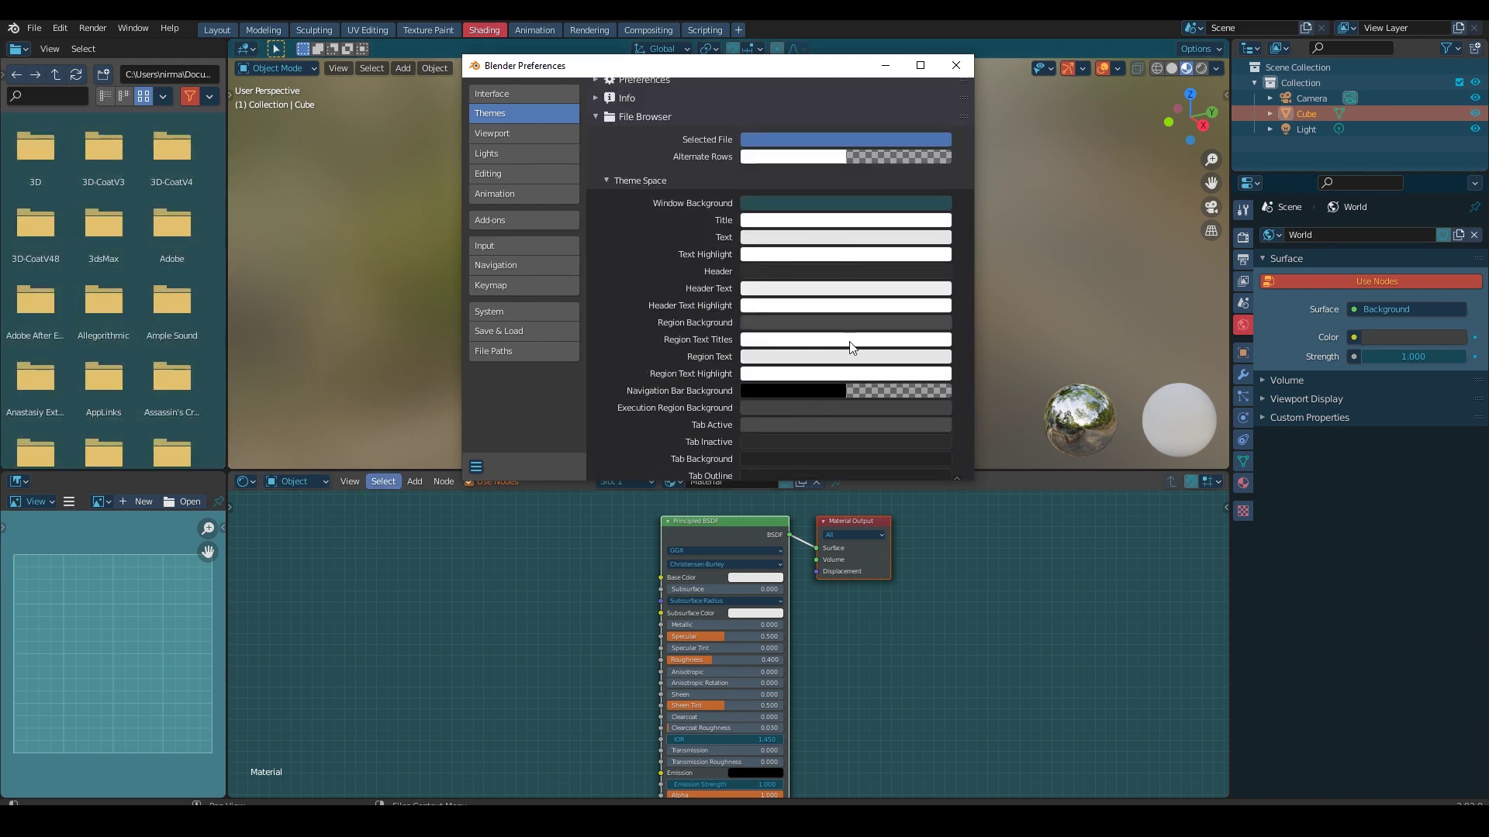
click(865, 204)
mouse_move(939, 296)
mouse_down()
mouse_move(939, 272)
mouse_move(939, 304)
mouse_up()
click(822, 203)
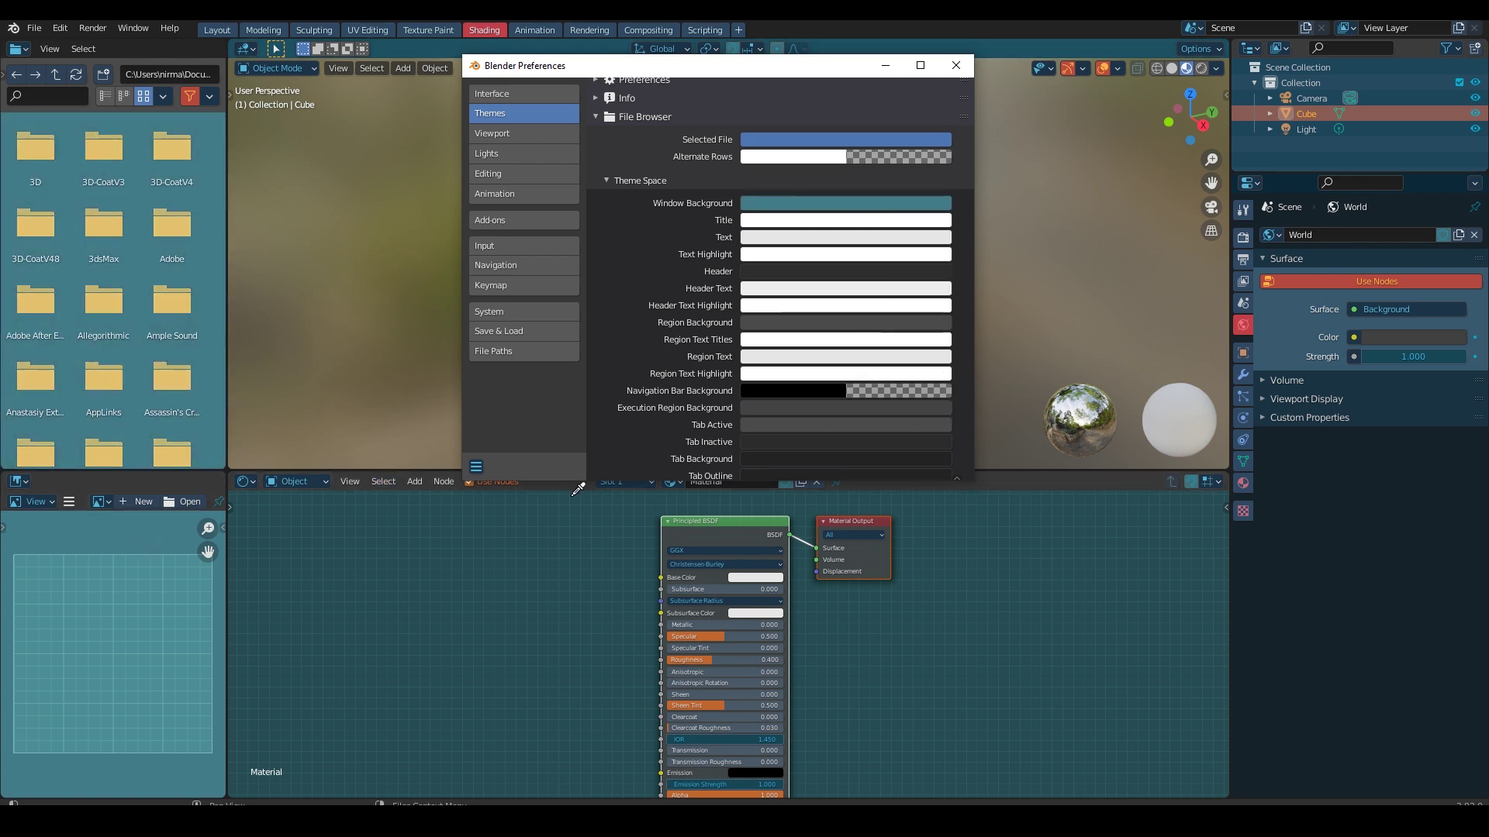
click(841, 204)
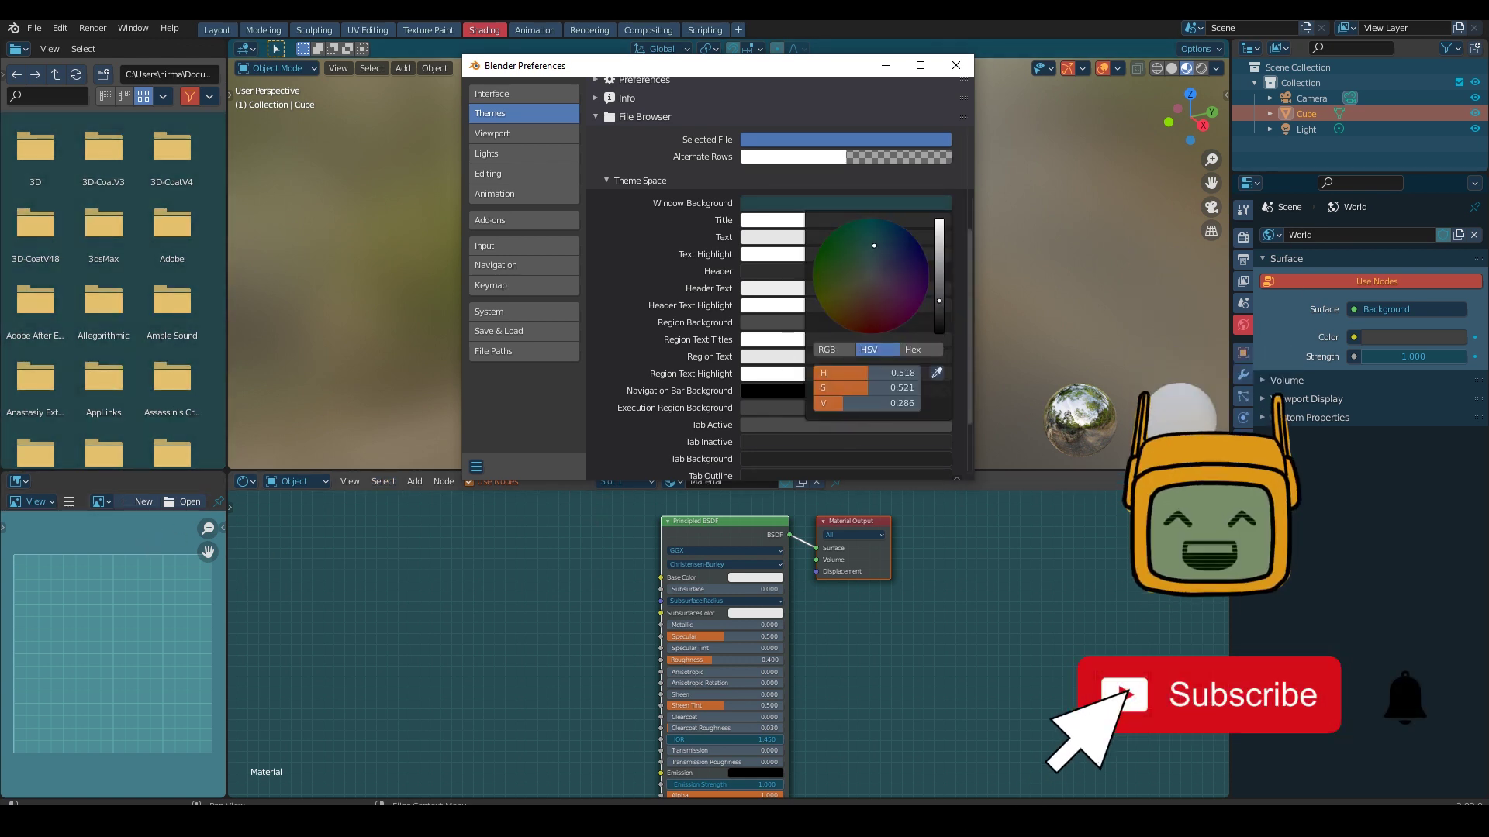
drag(875, 245, 882, 244)
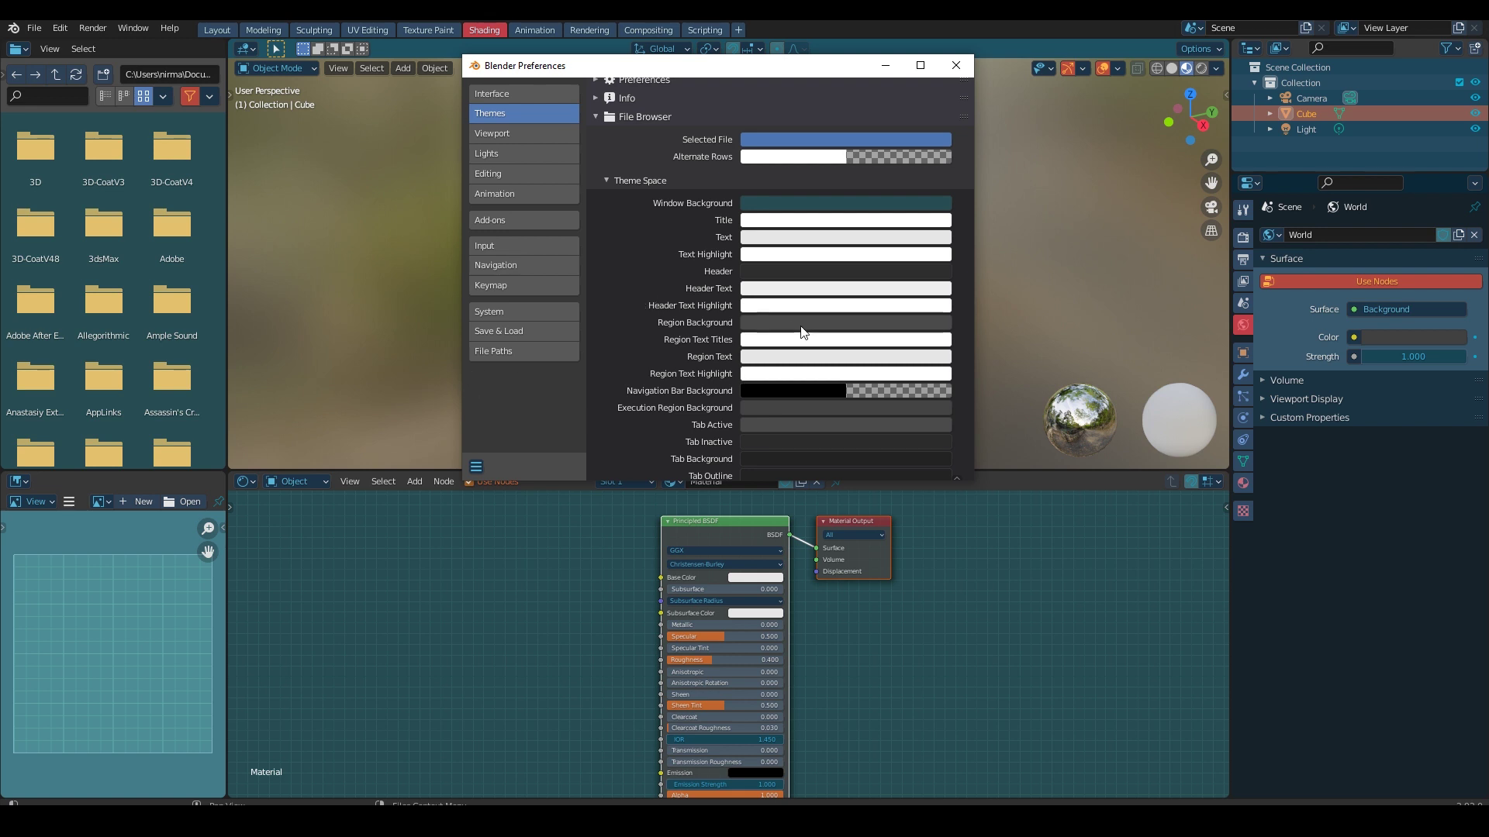
Step: Make the File Browser execution Region Background dark blue
click(786, 411)
click(785, 323)
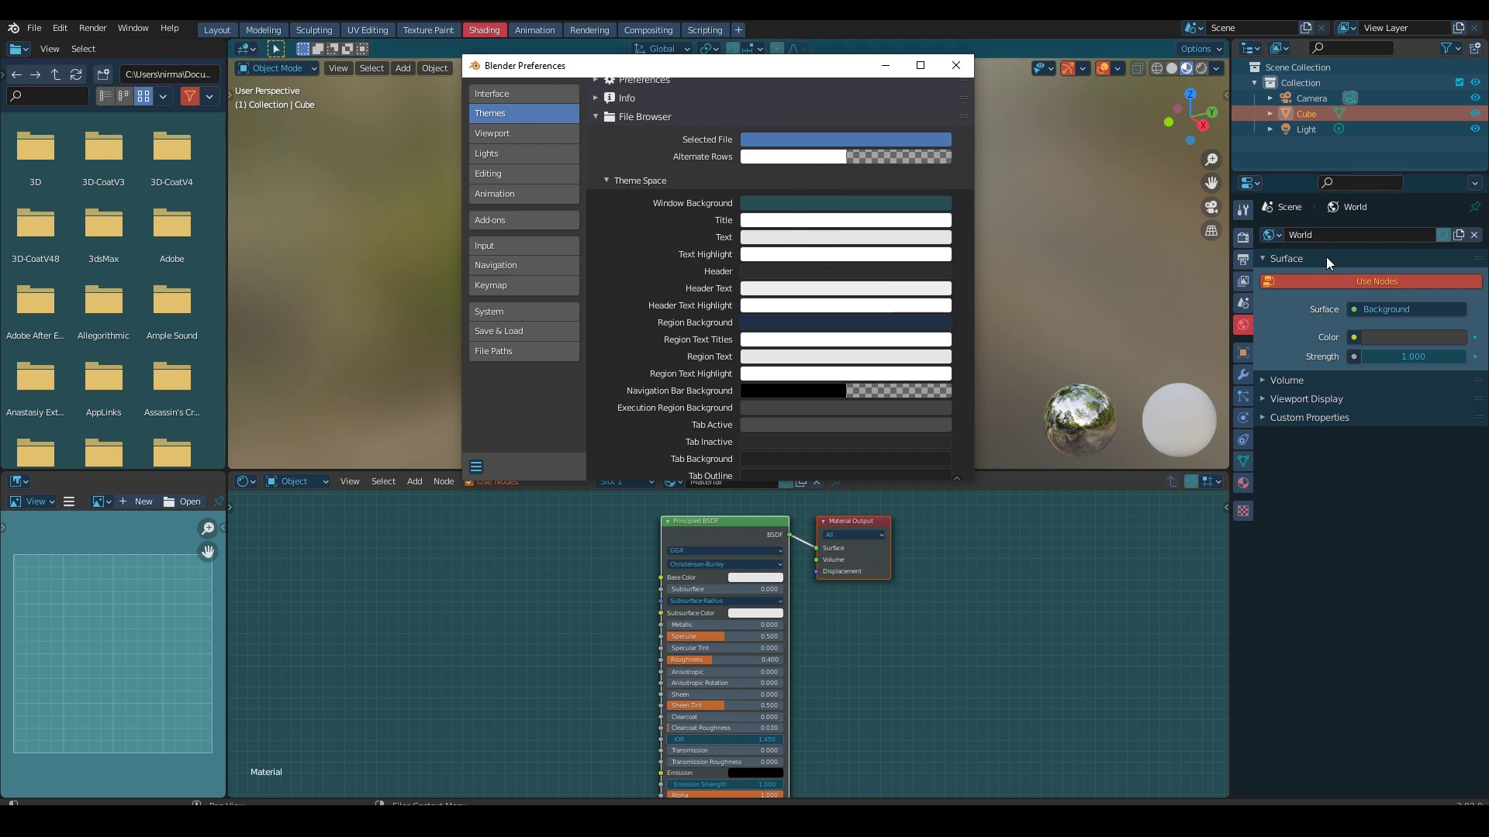
scroll(644, 293, down, 3)
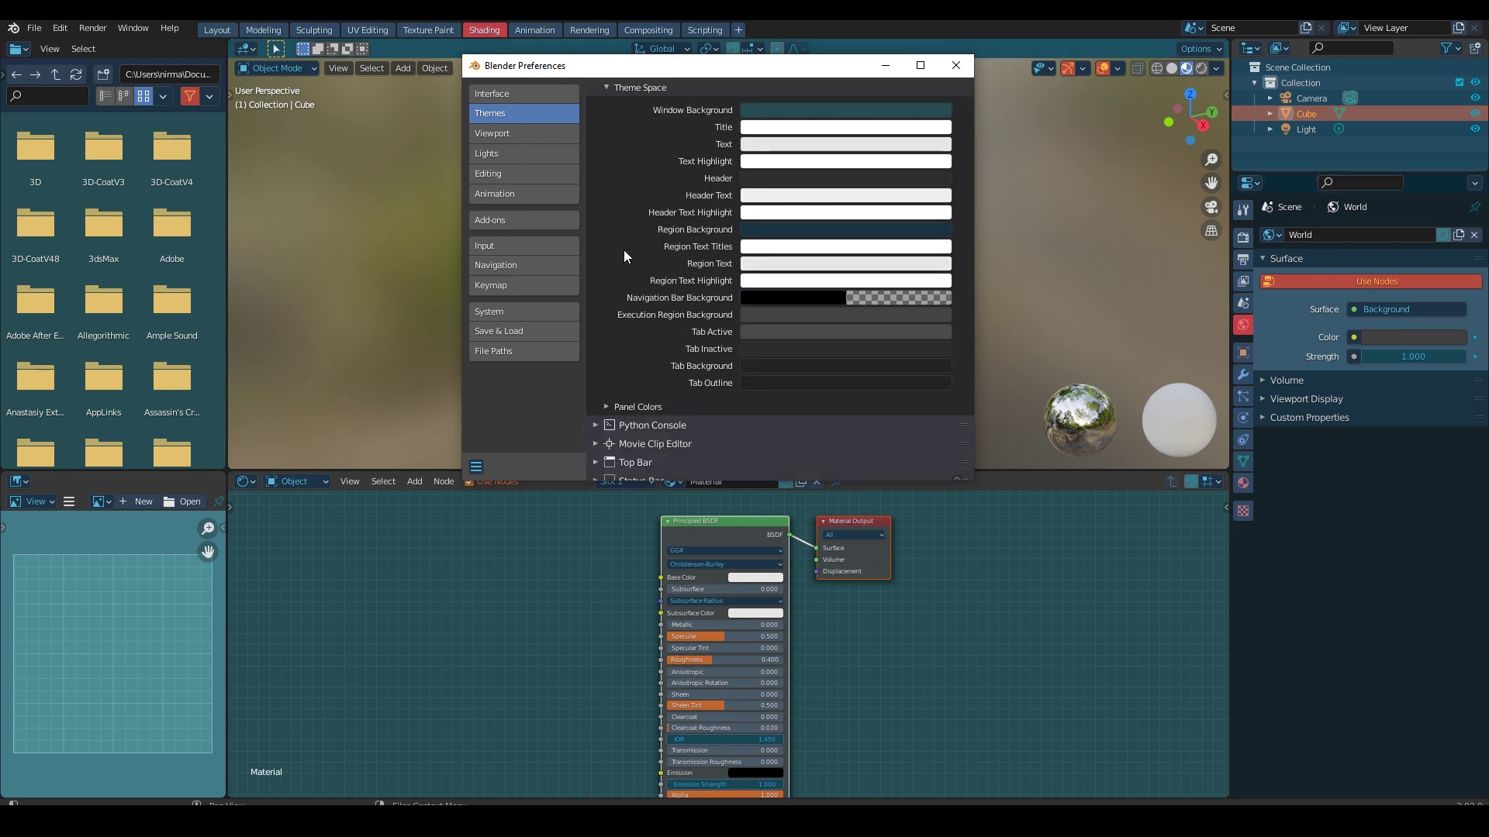
Step: Adjust the File Browser Tab Active and panel header colours, then close Preferences
click(779, 333)
click(611, 397)
scroll(611, 397, down, 2)
click(772, 357)
drag(901, 304, 822, 304)
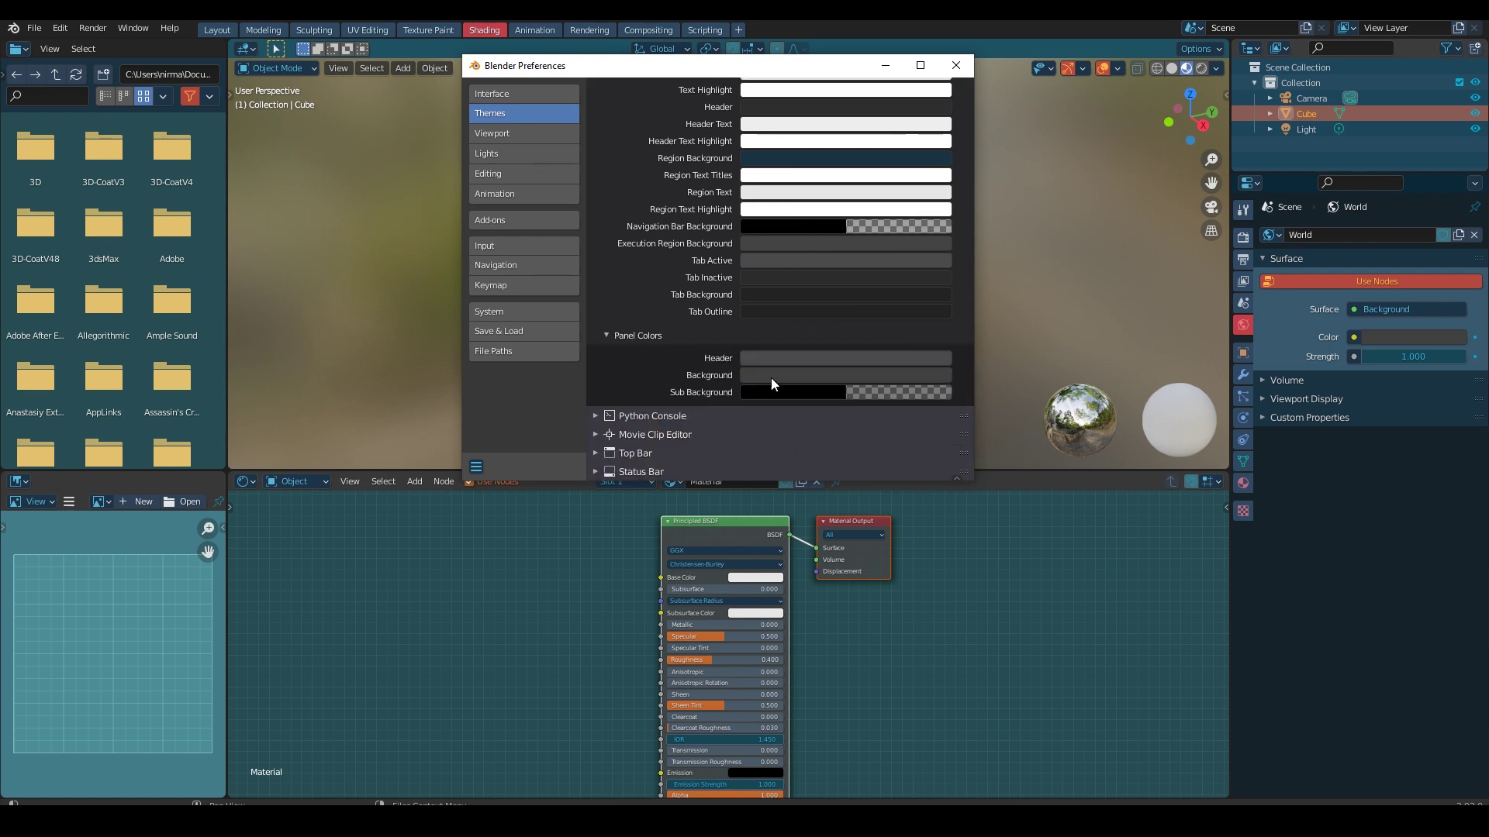
click(955, 72)
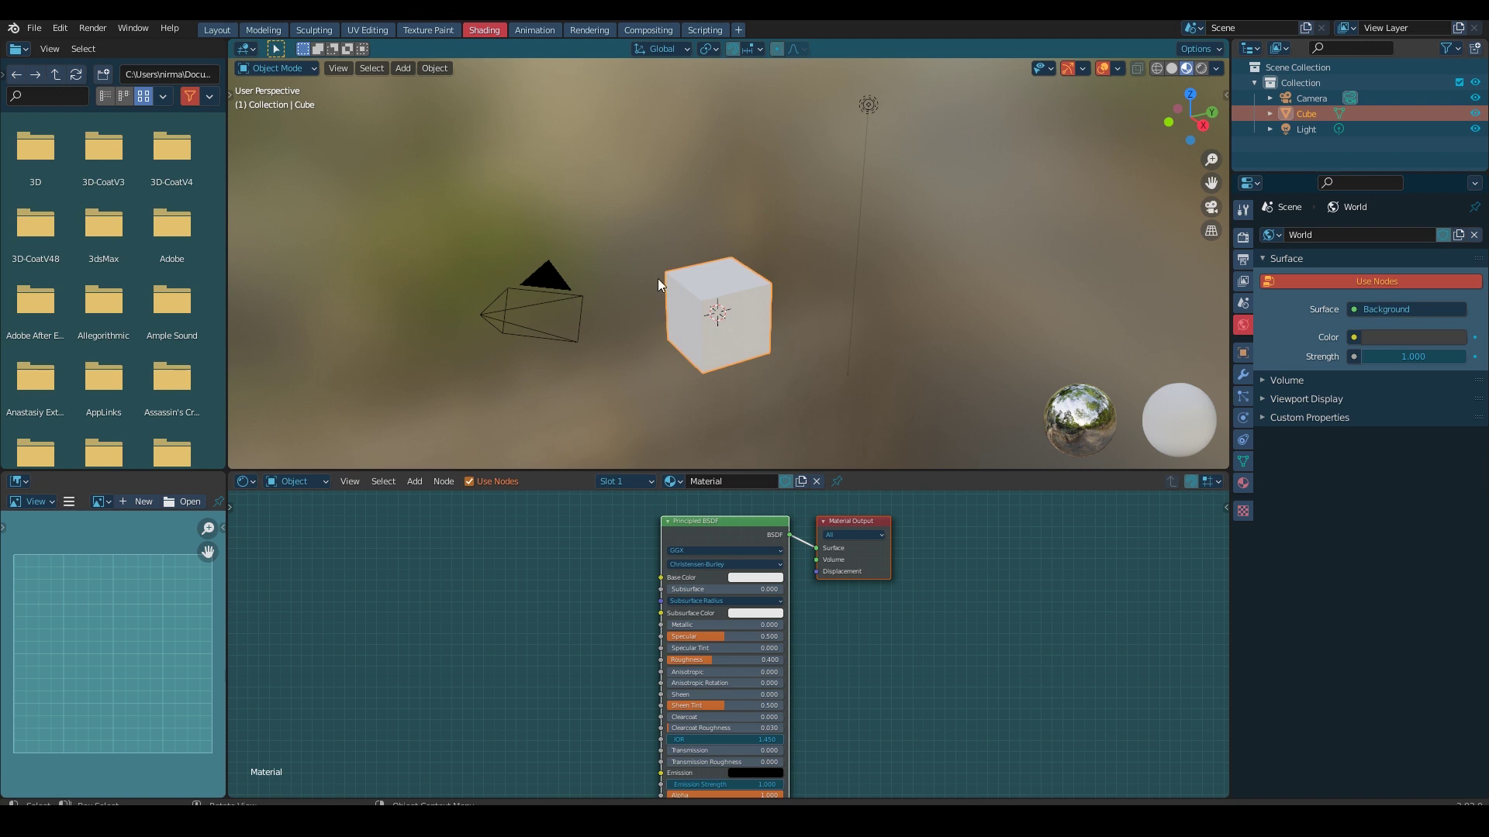
Step: In the Modeling workspace, browse the render, view layer, world, object and modifier properties
click(262, 30)
click(1243, 237)
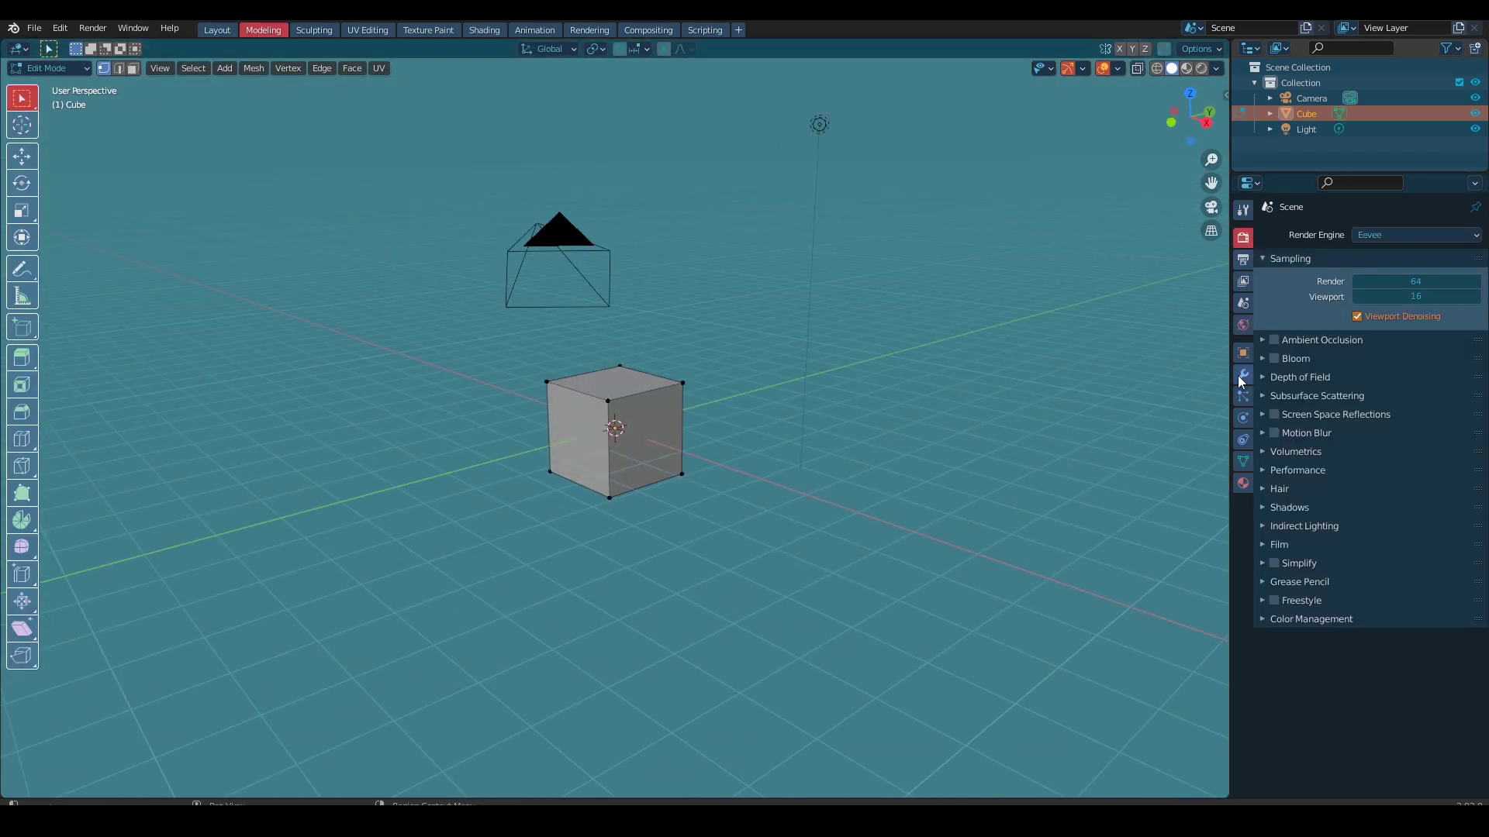
click(1240, 380)
click(1310, 234)
middle_drag(771, 471, 822, 466)
click(1243, 281)
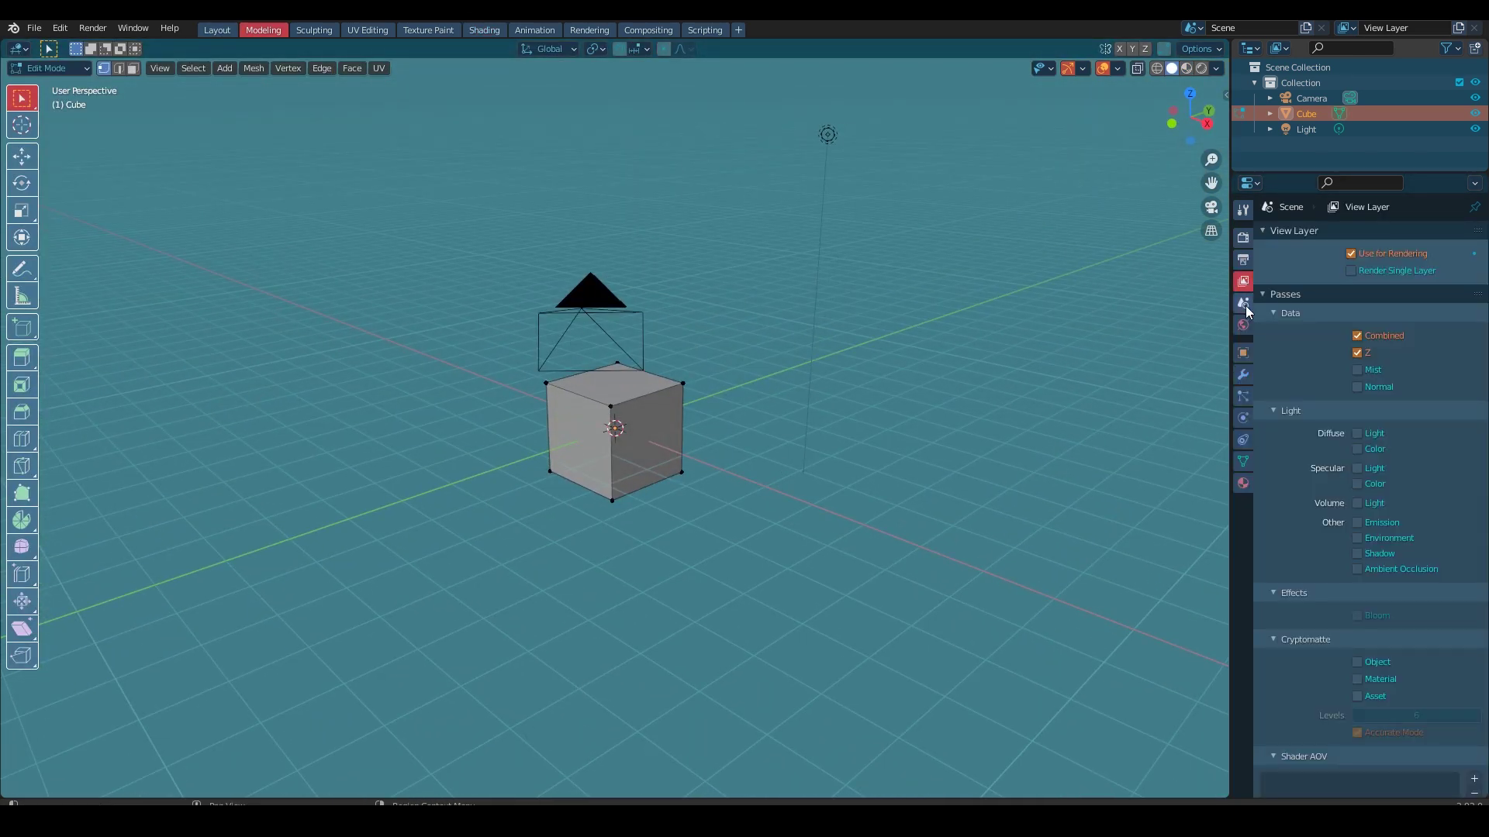
click(1243, 325)
click(1243, 353)
click(1242, 303)
click(1243, 260)
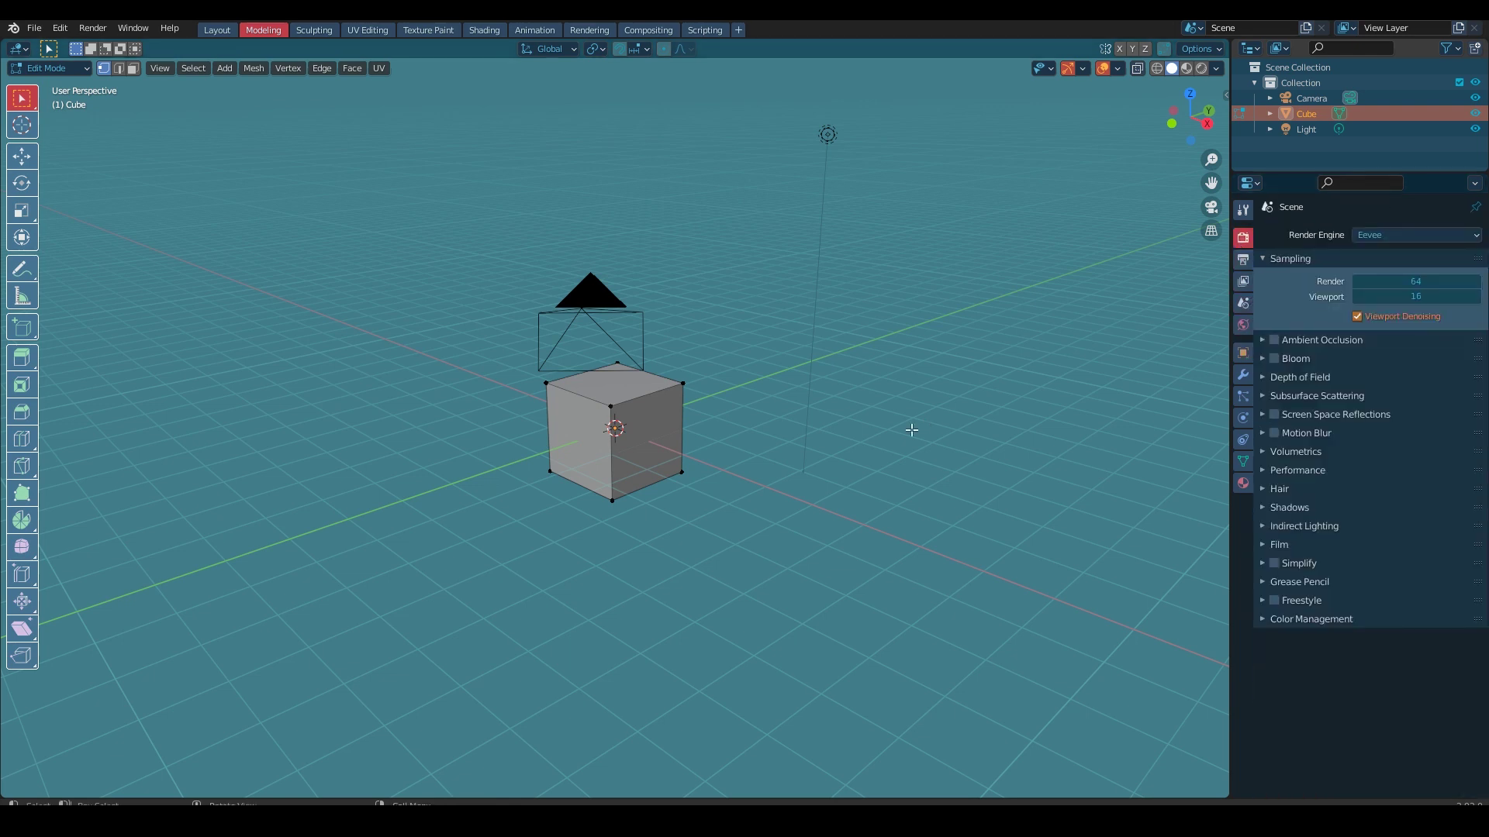
mouse_move(911, 430)
middle_down()
mouse_move(850, 411)
mouse_move(850, 426)
middle_up()
Step: Check the UV Editing, Shading and Sculpting workspaces, then reopen Preferences on Themes
click(368, 29)
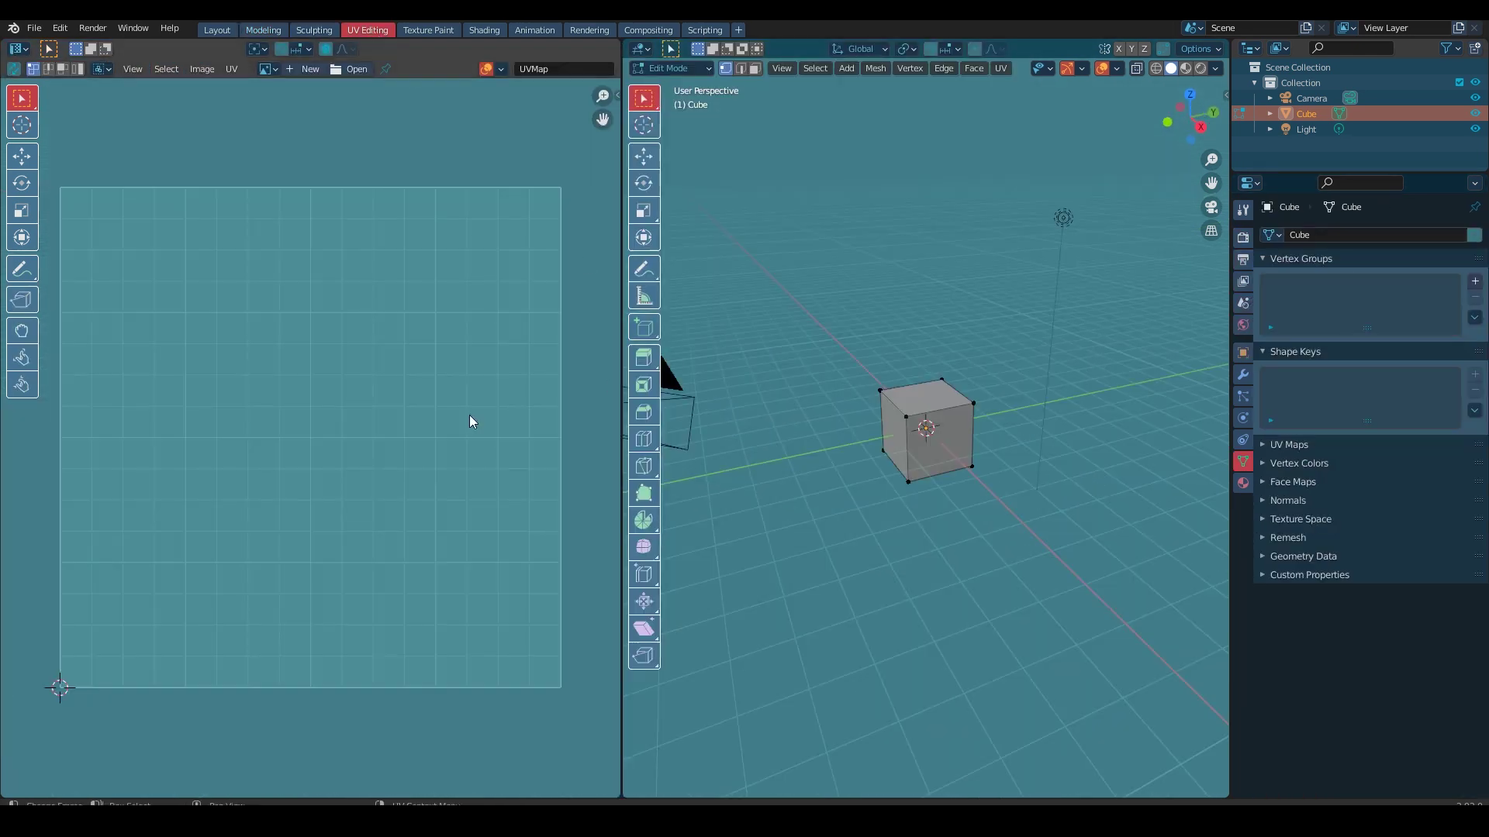
click(483, 31)
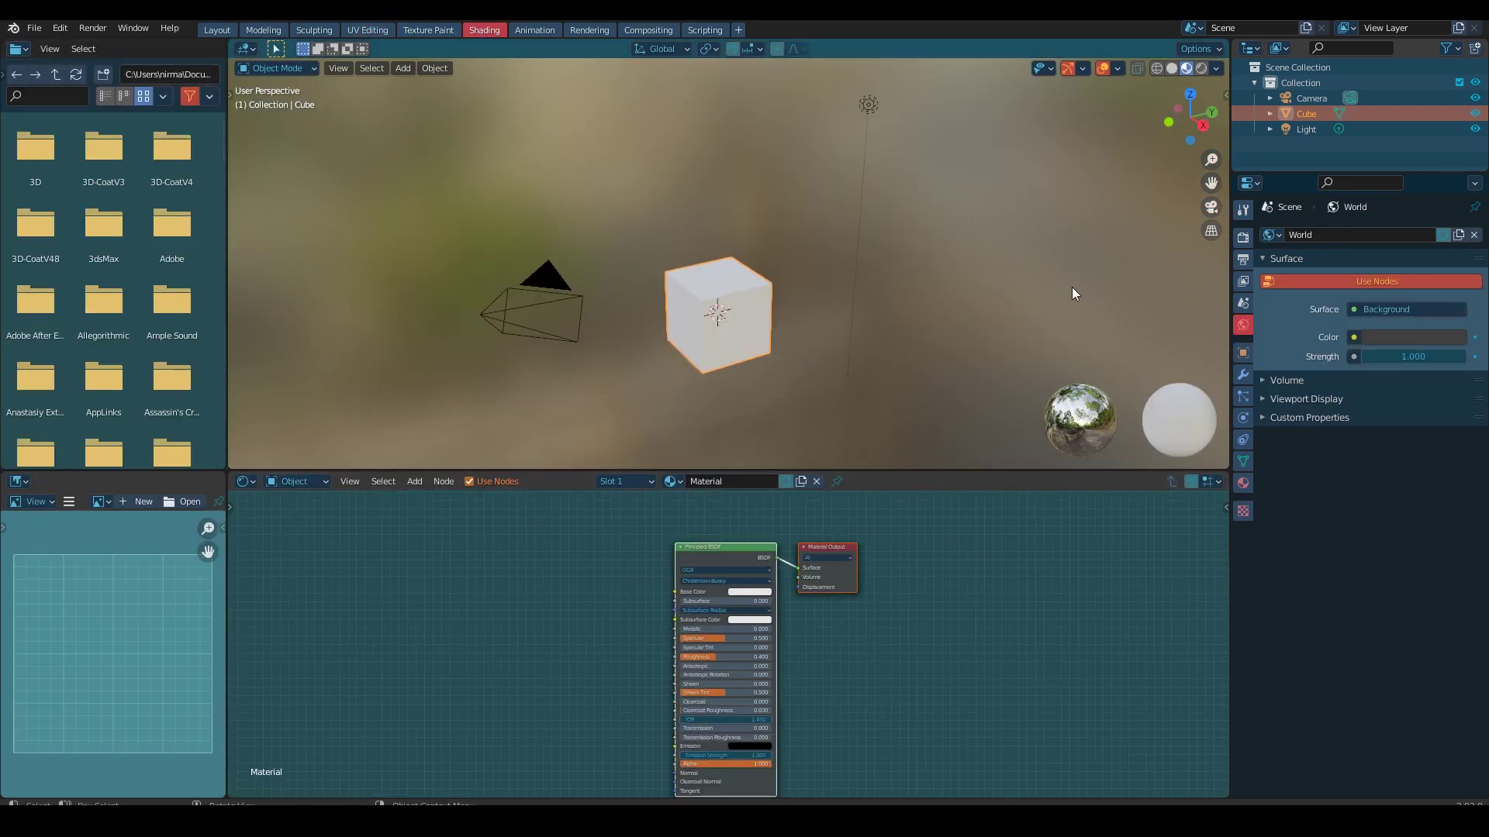
click(263, 30)
click(314, 29)
click(263, 30)
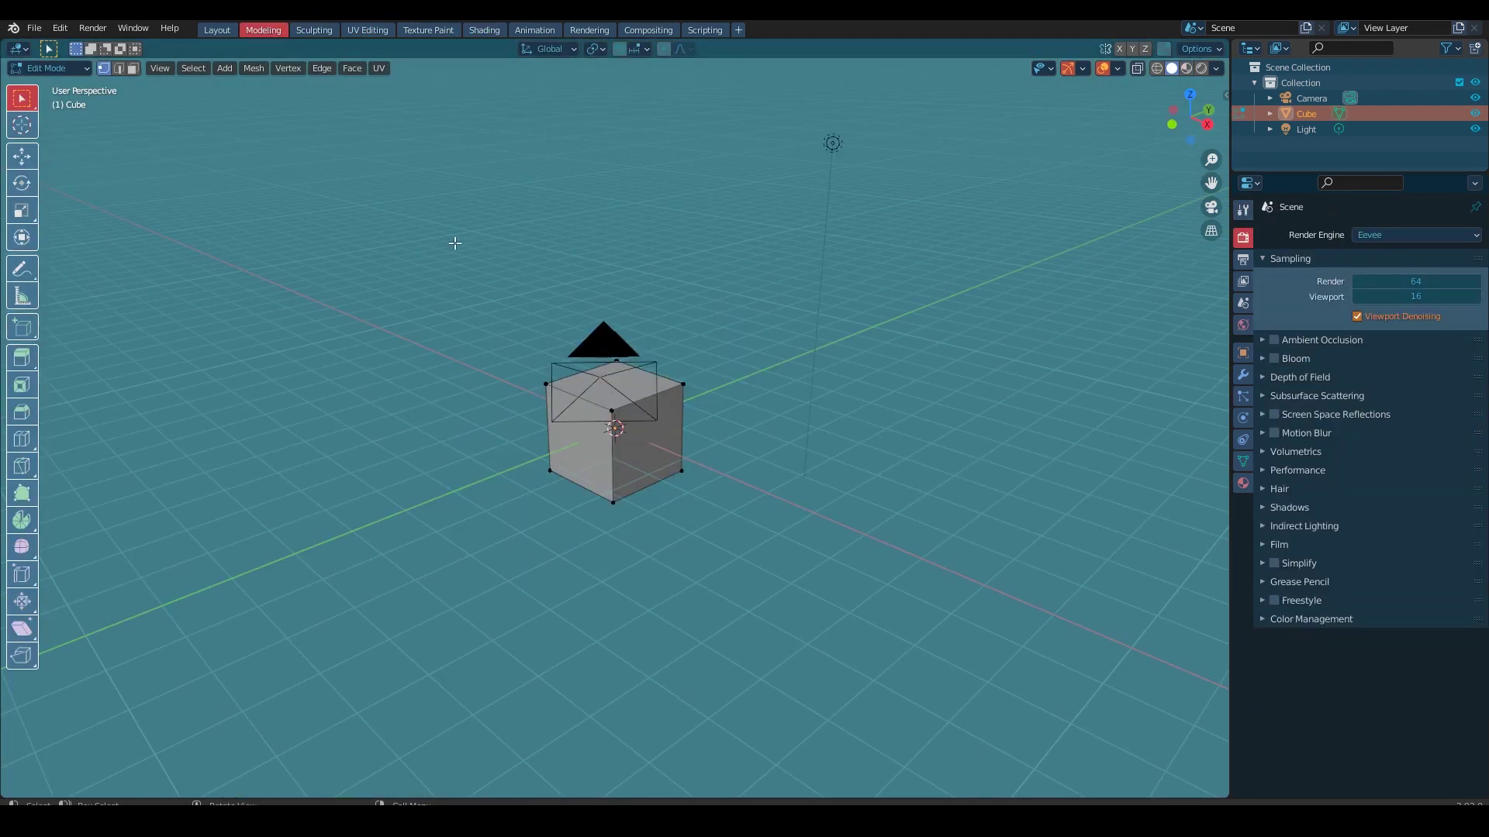
click(60, 28)
click(97, 250)
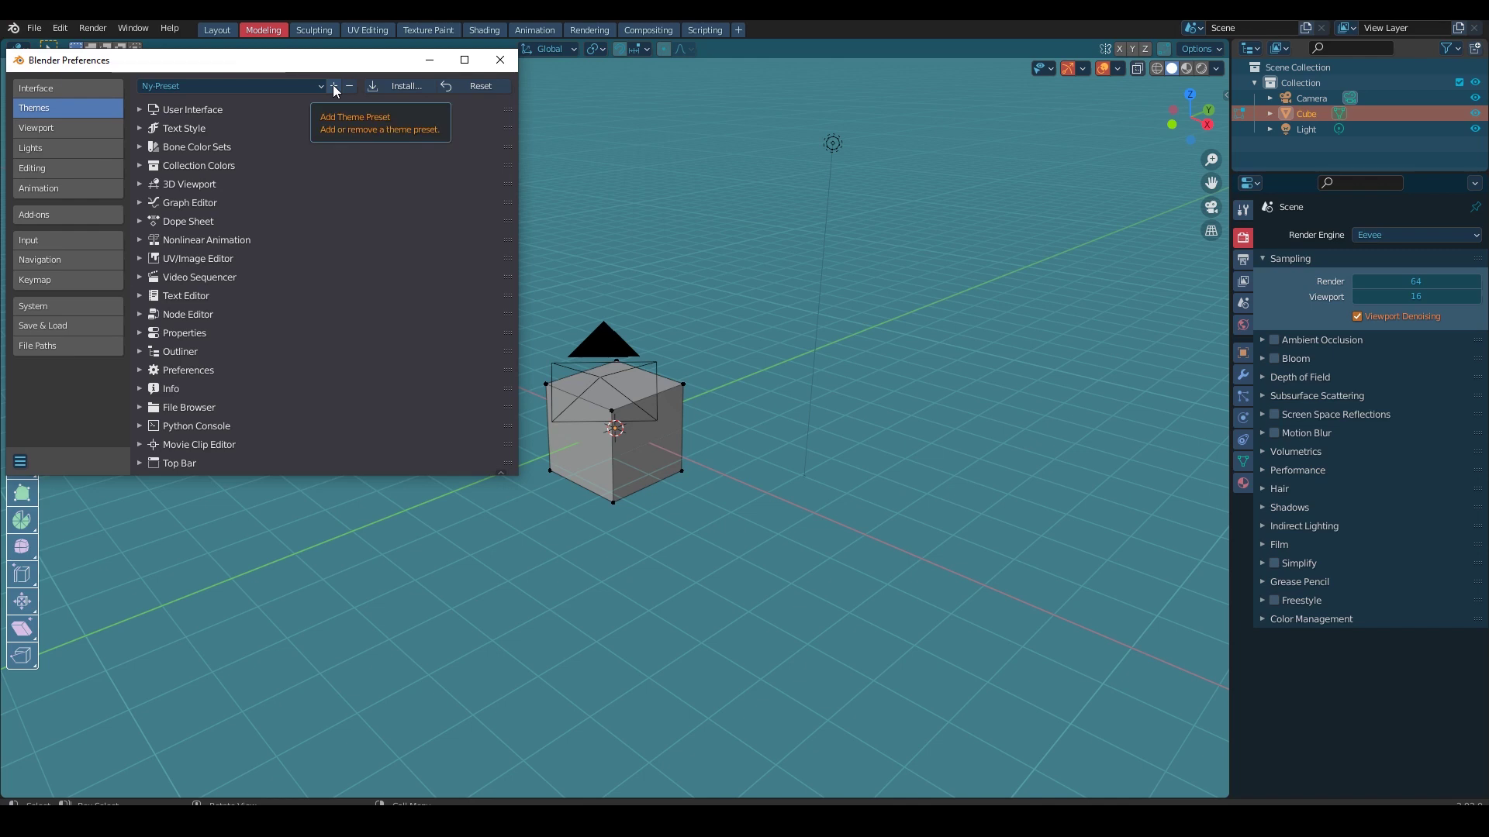
Step: Save the theme as preset 'Ny-Preset', then switch to Blender Dark to compare
click(334, 86)
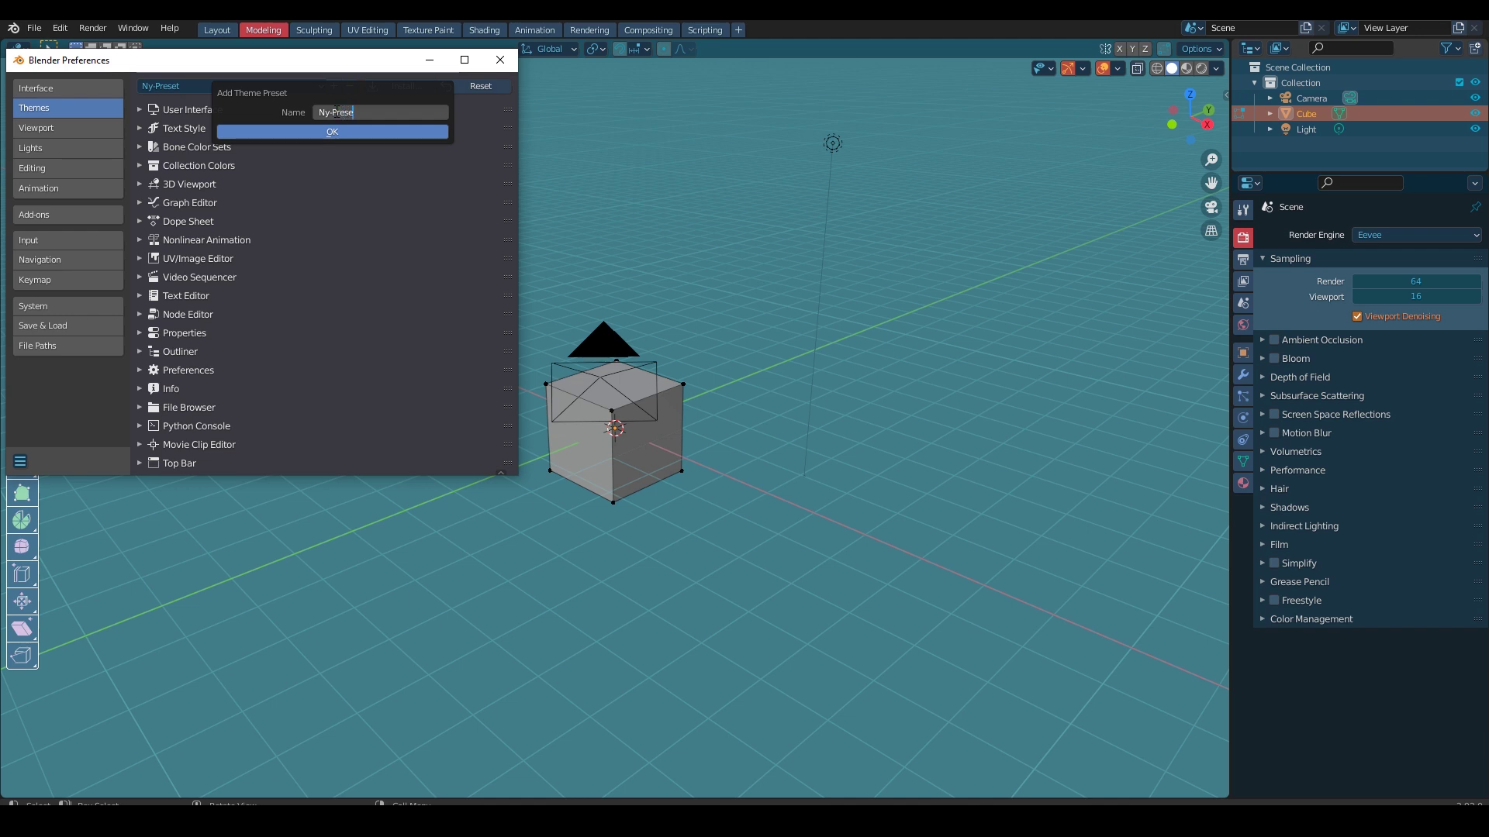
click(338, 130)
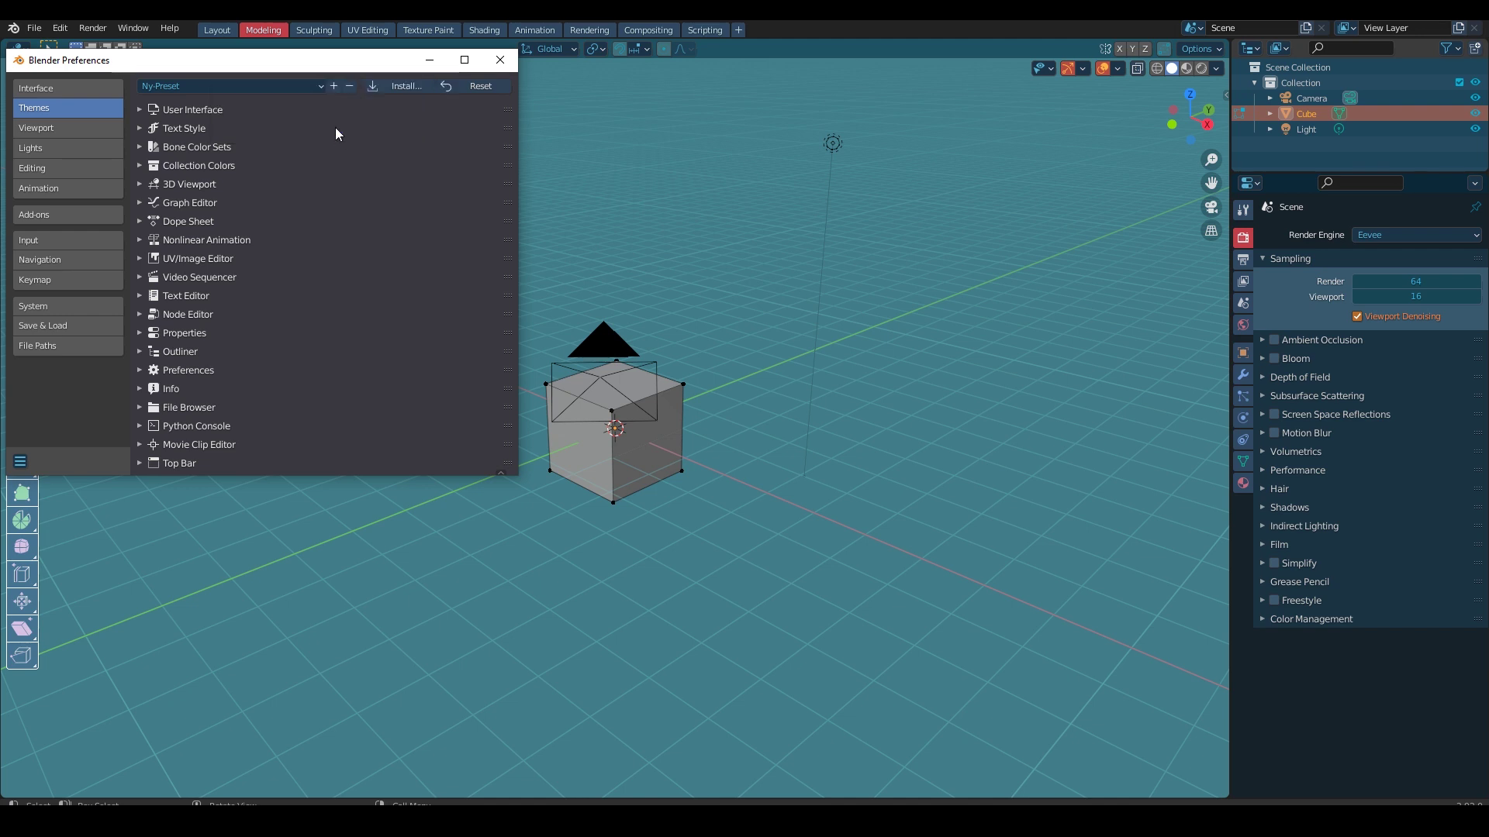
click(321, 86)
click(246, 103)
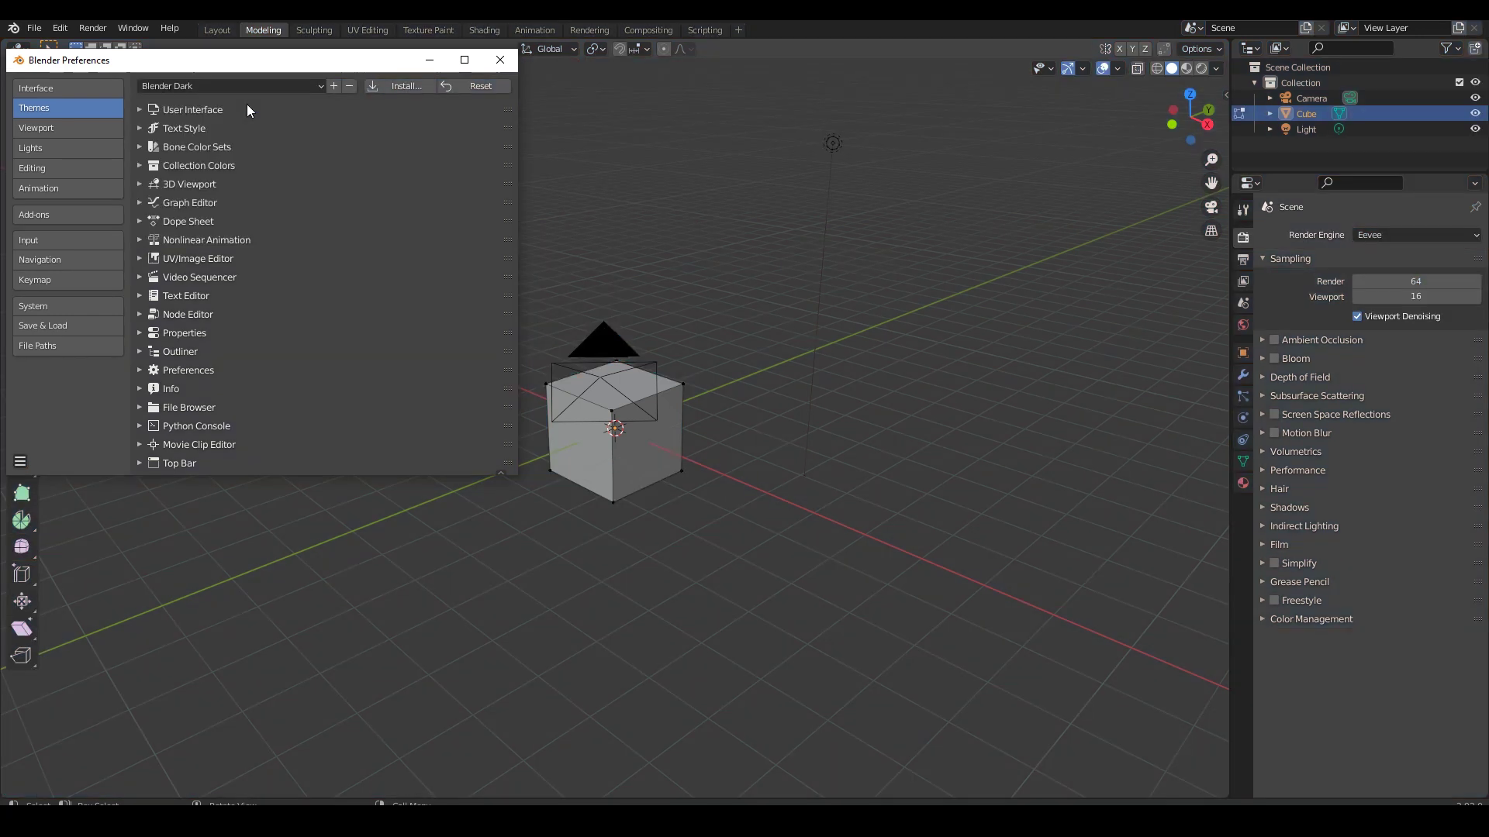
Step: Reapply the Ny-Preset theme and close Preferences
click(315, 85)
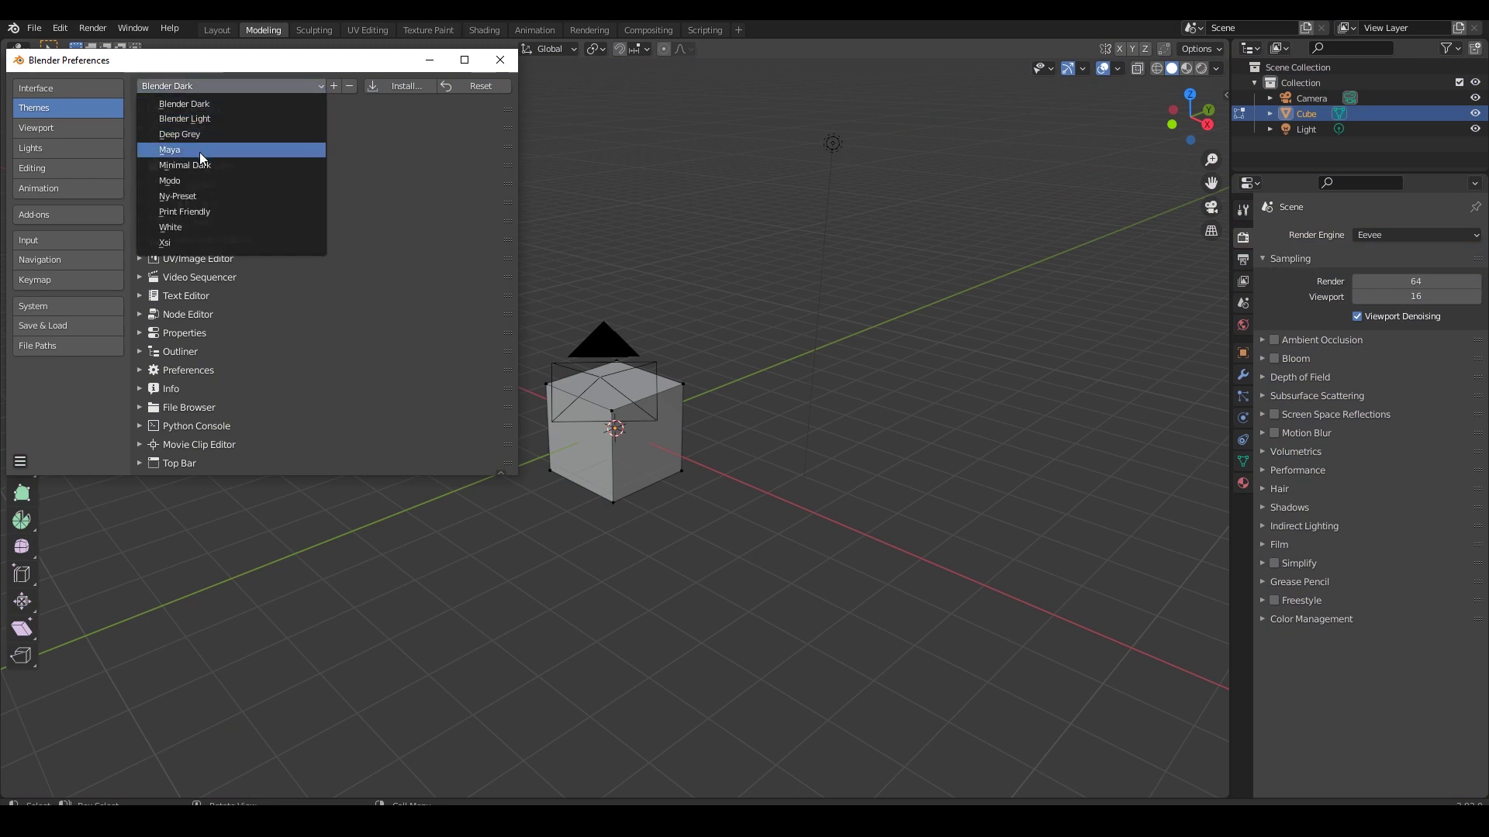
click(200, 195)
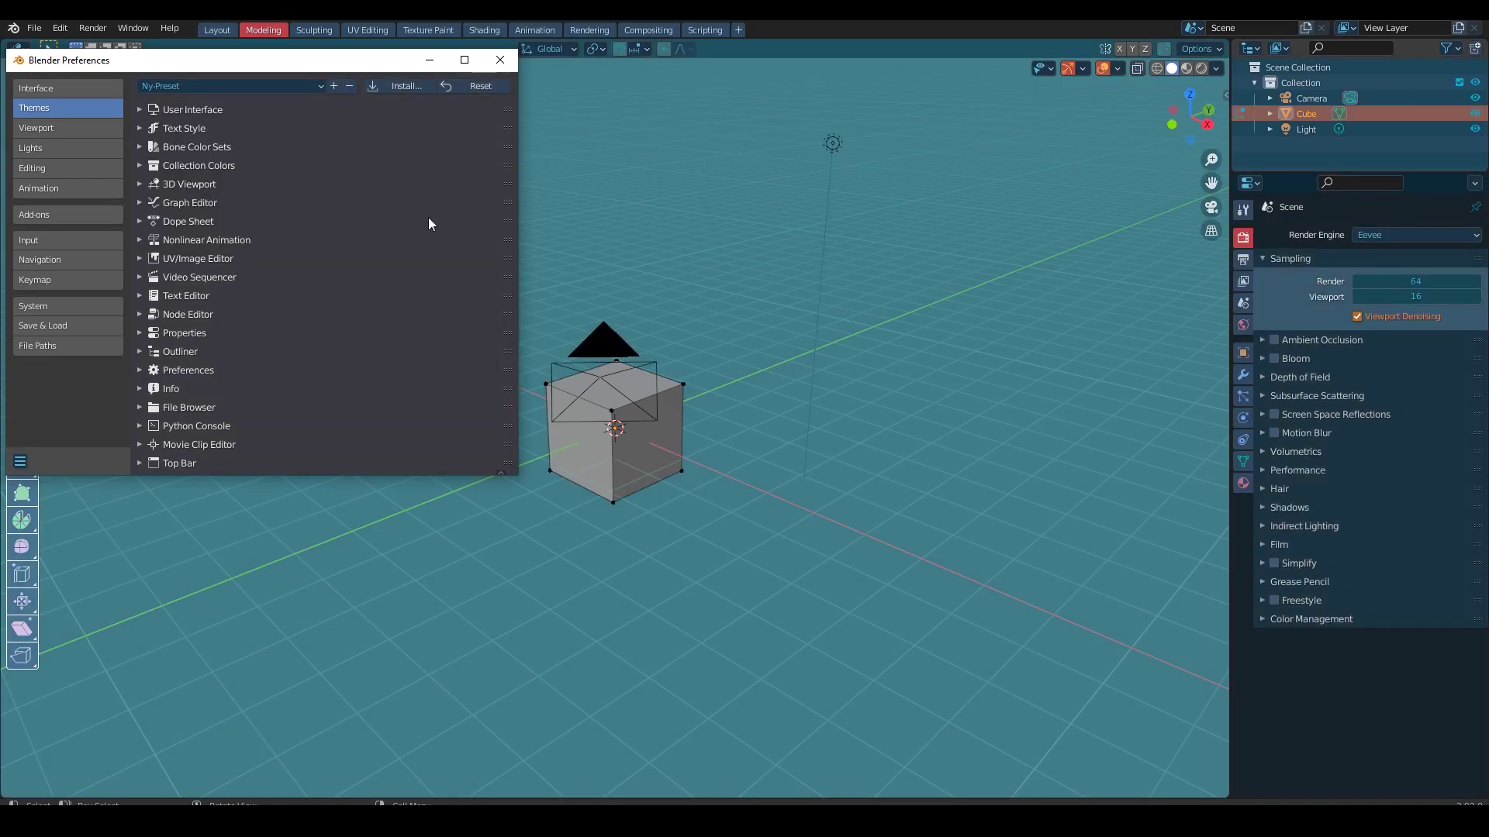
click(500, 60)
Step: Orbit and zoom in on the cube and return it to Object Mode
scroll(746, 392, down, 4)
middle_drag(747, 392, 516, 376)
key(Tab)
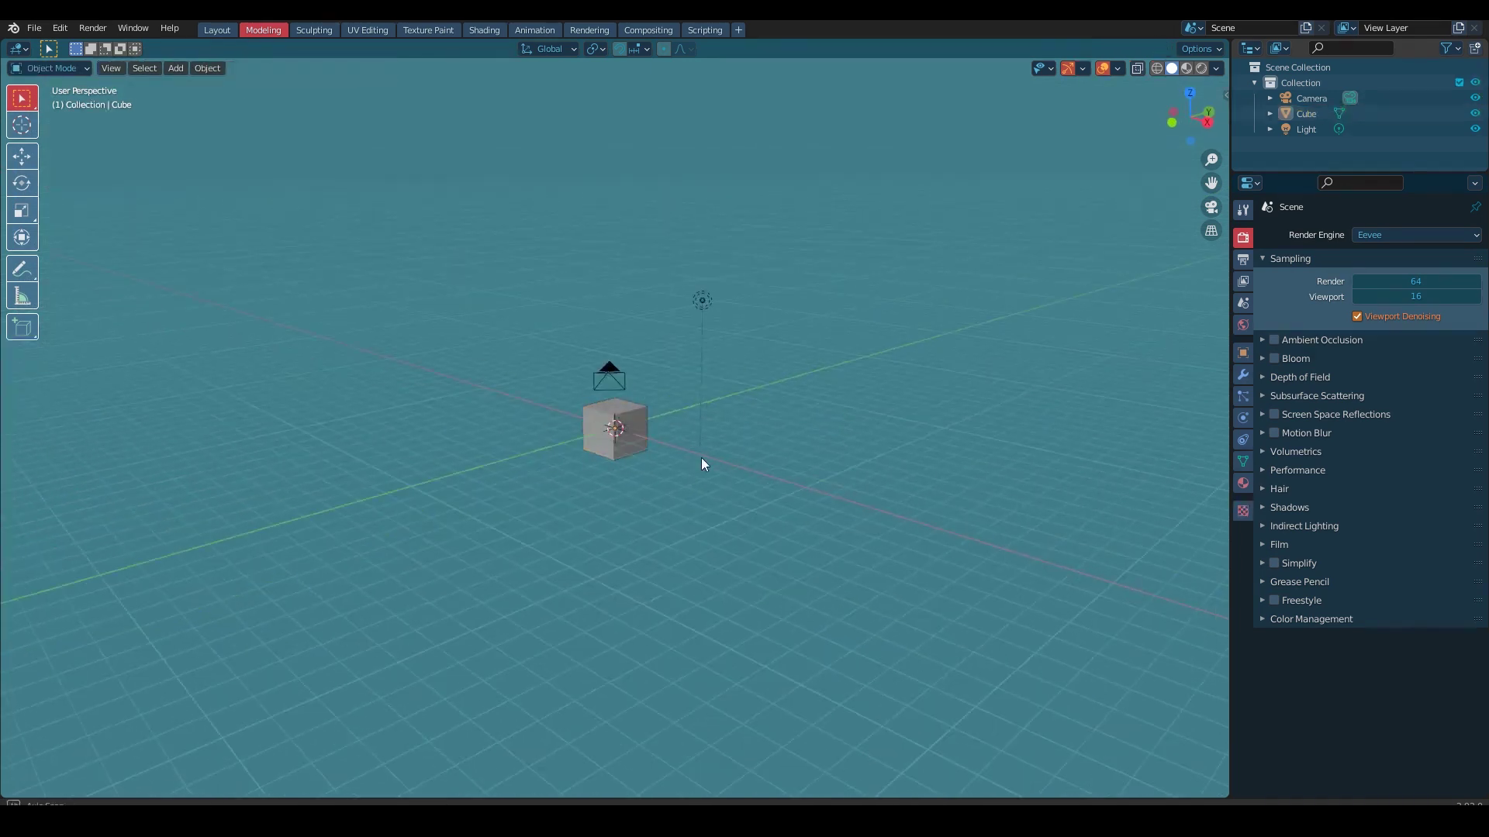
scroll(682, 458, up, 4)
mouse_move(663, 459)
middle_down()
mouse_move(693, 490)
mouse_move(610, 515)
mouse_move(1166, 335)
middle_up()
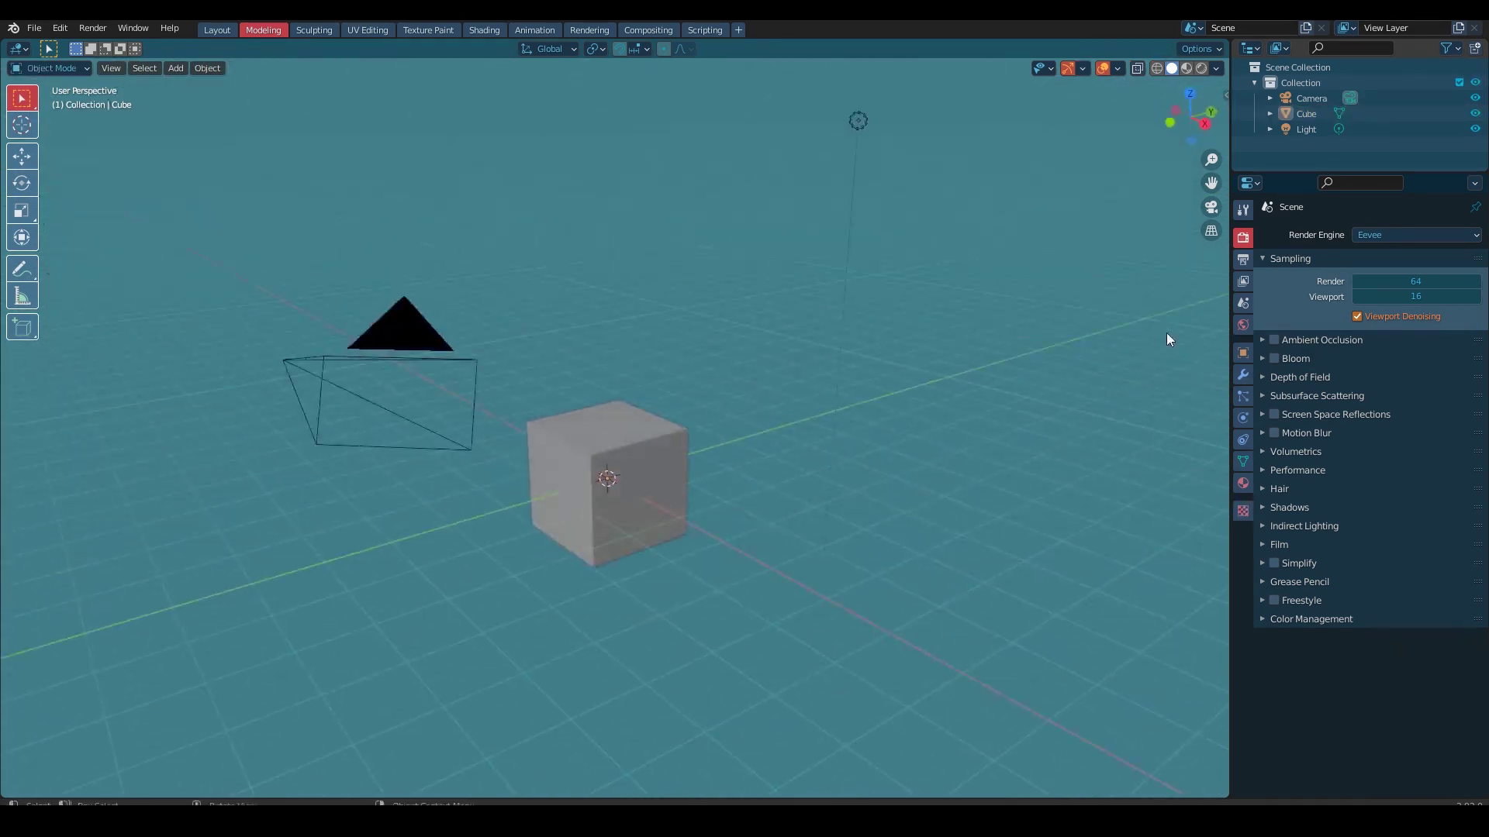
Step: Show the 1920×1080 Output properties, then enter Edit Mode and select the whole cube
click(1242, 326)
click(1243, 280)
mouse_move(1052, 372)
middle_down()
mouse_move(839, 452)
mouse_move(736, 427)
middle_up()
key(Tab)
key(a)
scroll(747, 405, up, 4)
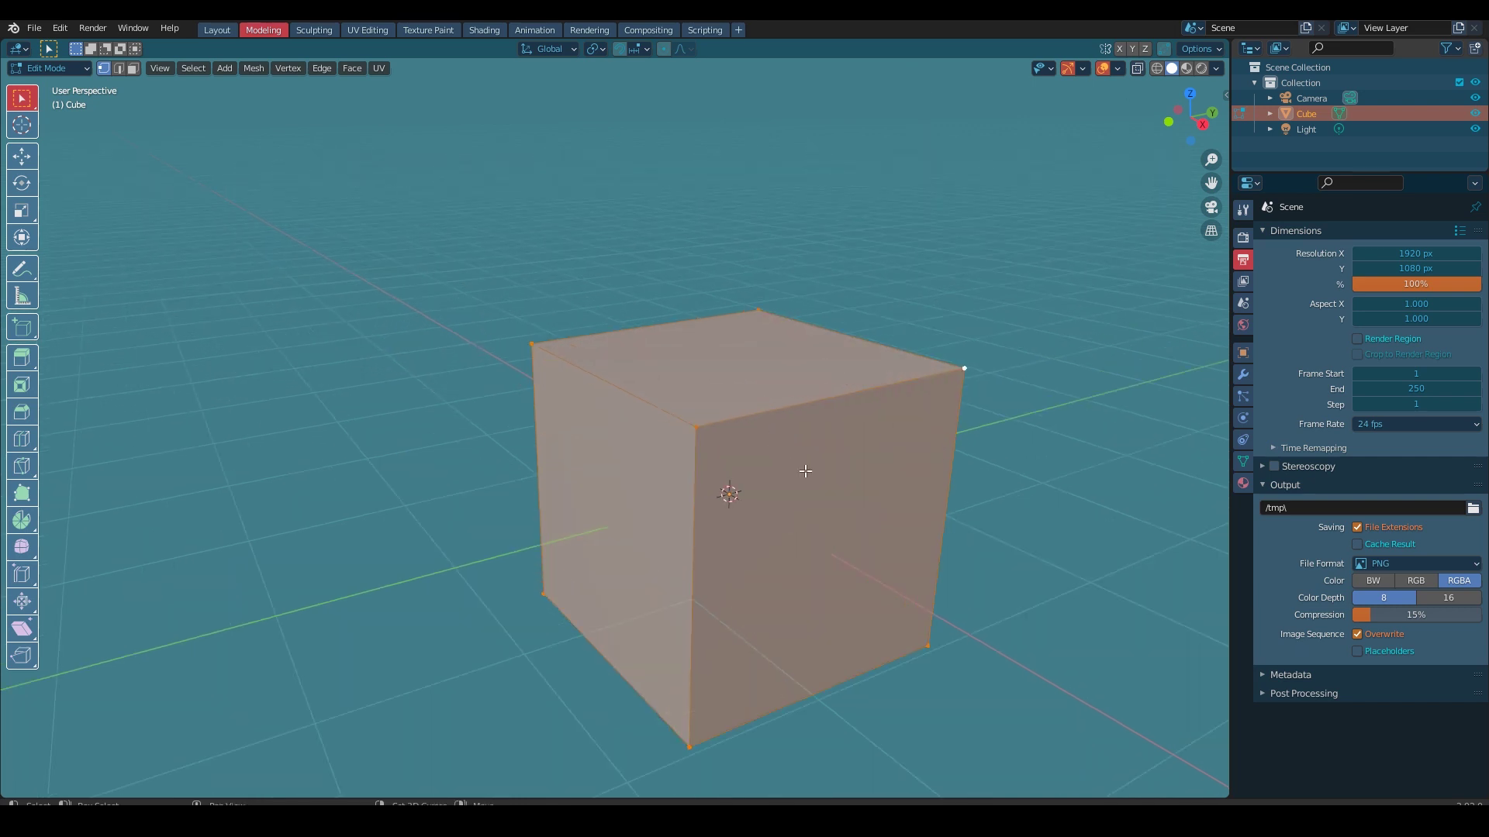
scroll(725, 489, down, 4)
middle_drag(609, 415, 679, 469)
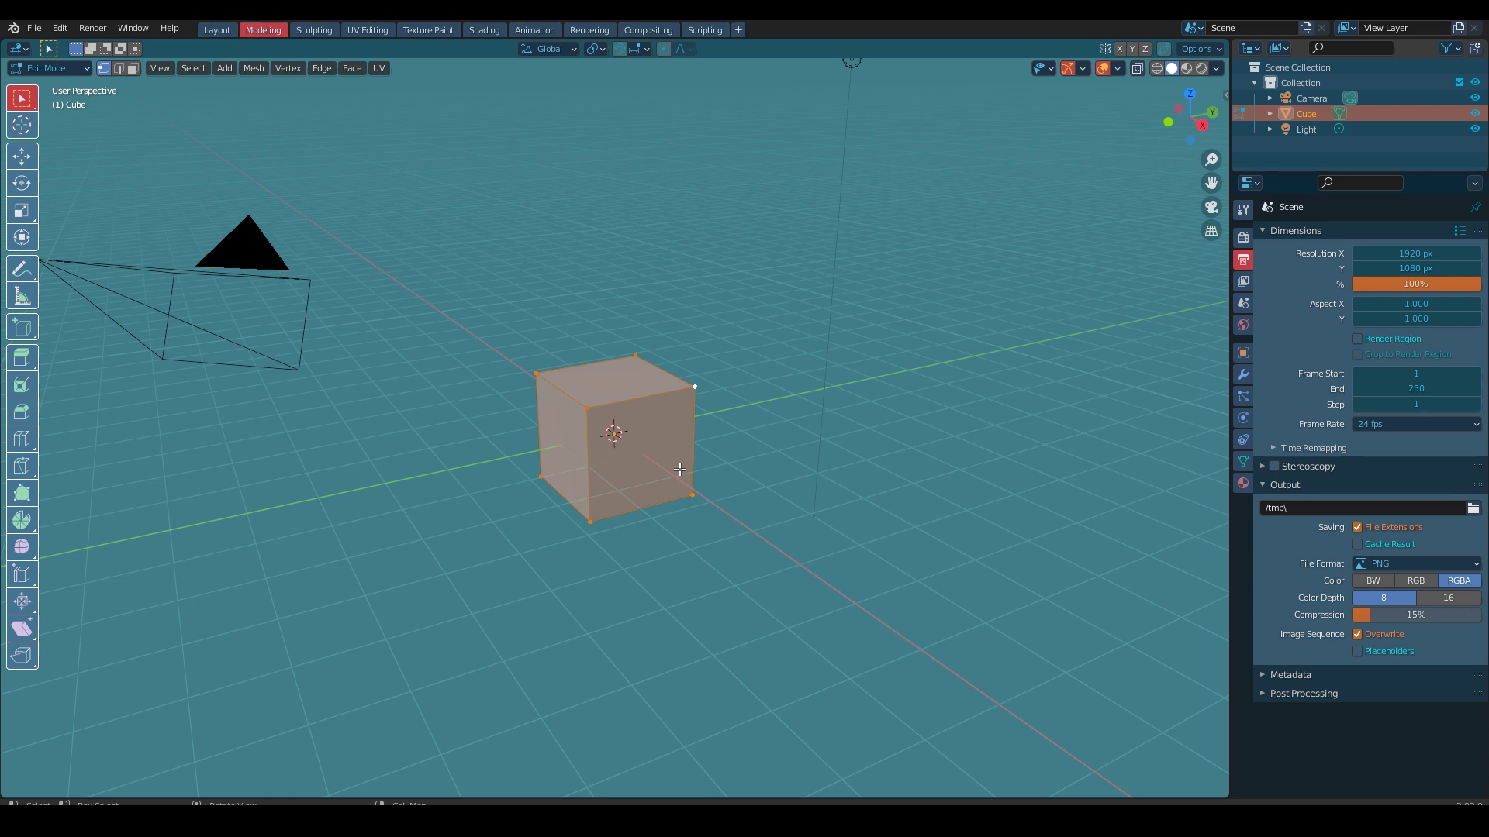
Step: Set the Outliner theme's Window Background to a muted purple
click(60, 28)
click(103, 249)
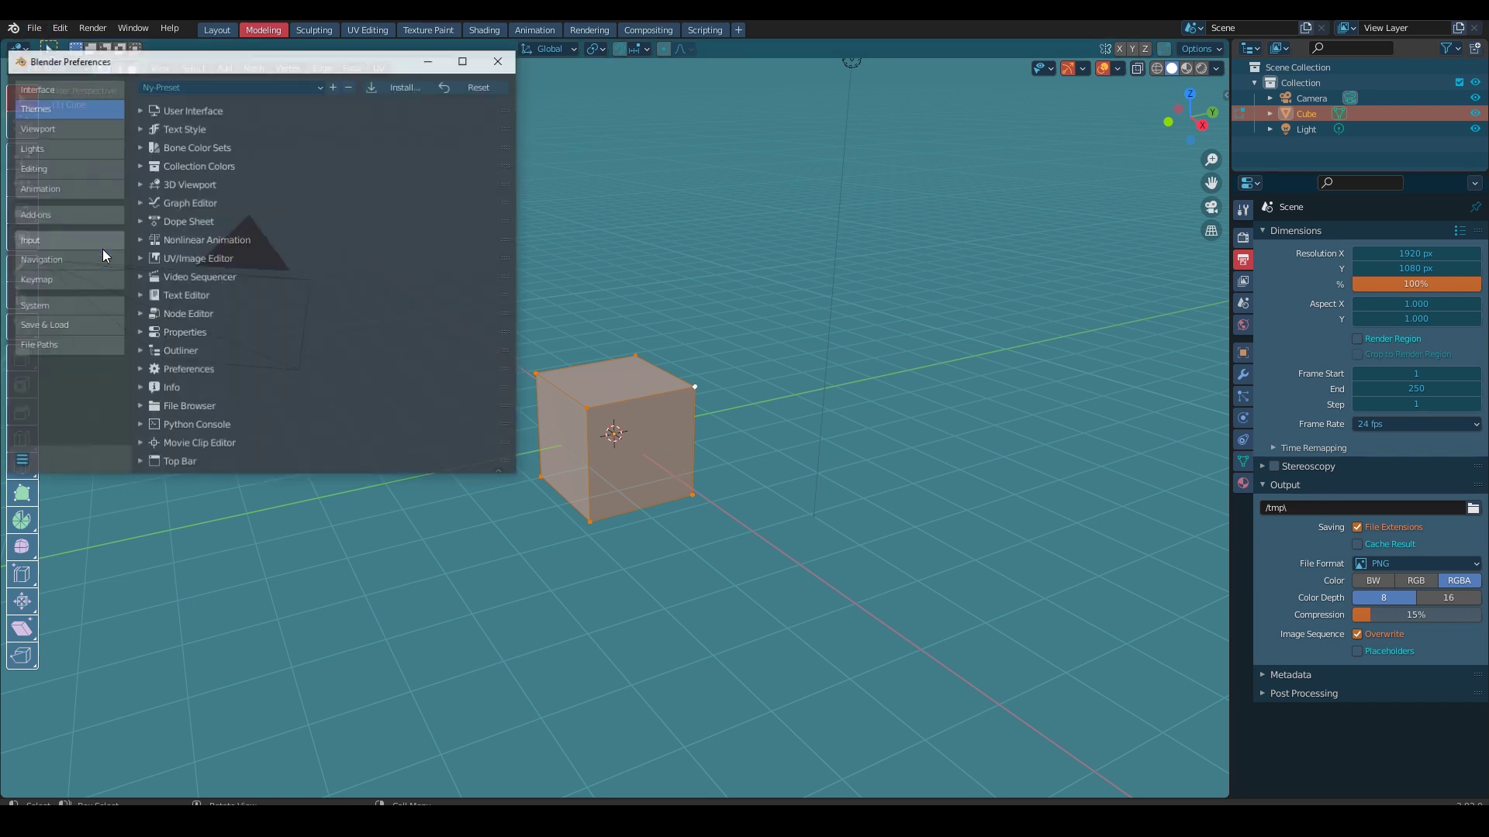
click(152, 354)
scroll(220, 295, down, 5)
scroll(180, 350, down, 5)
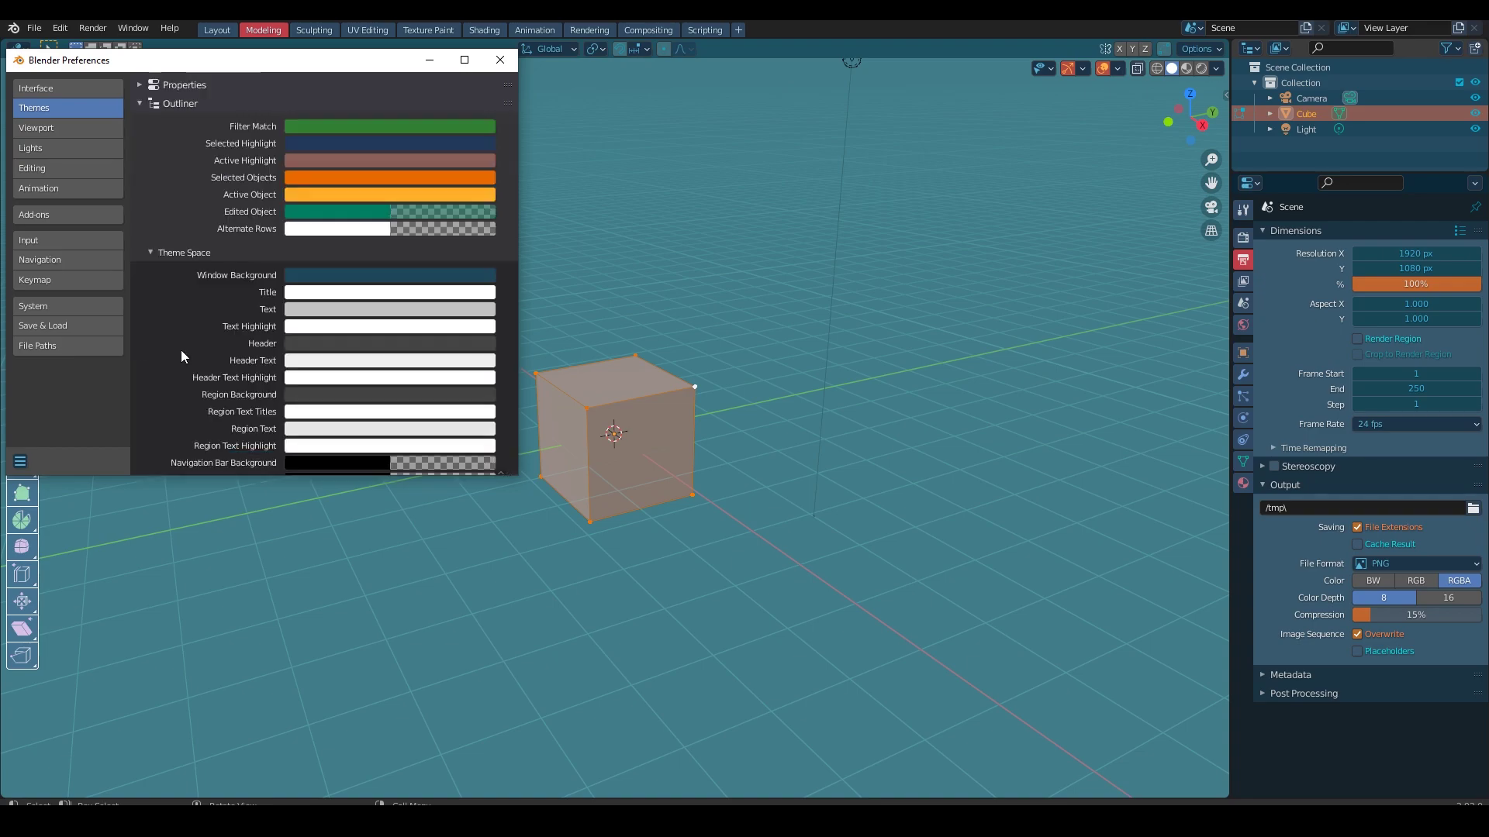
scroll(180, 351, down, 3)
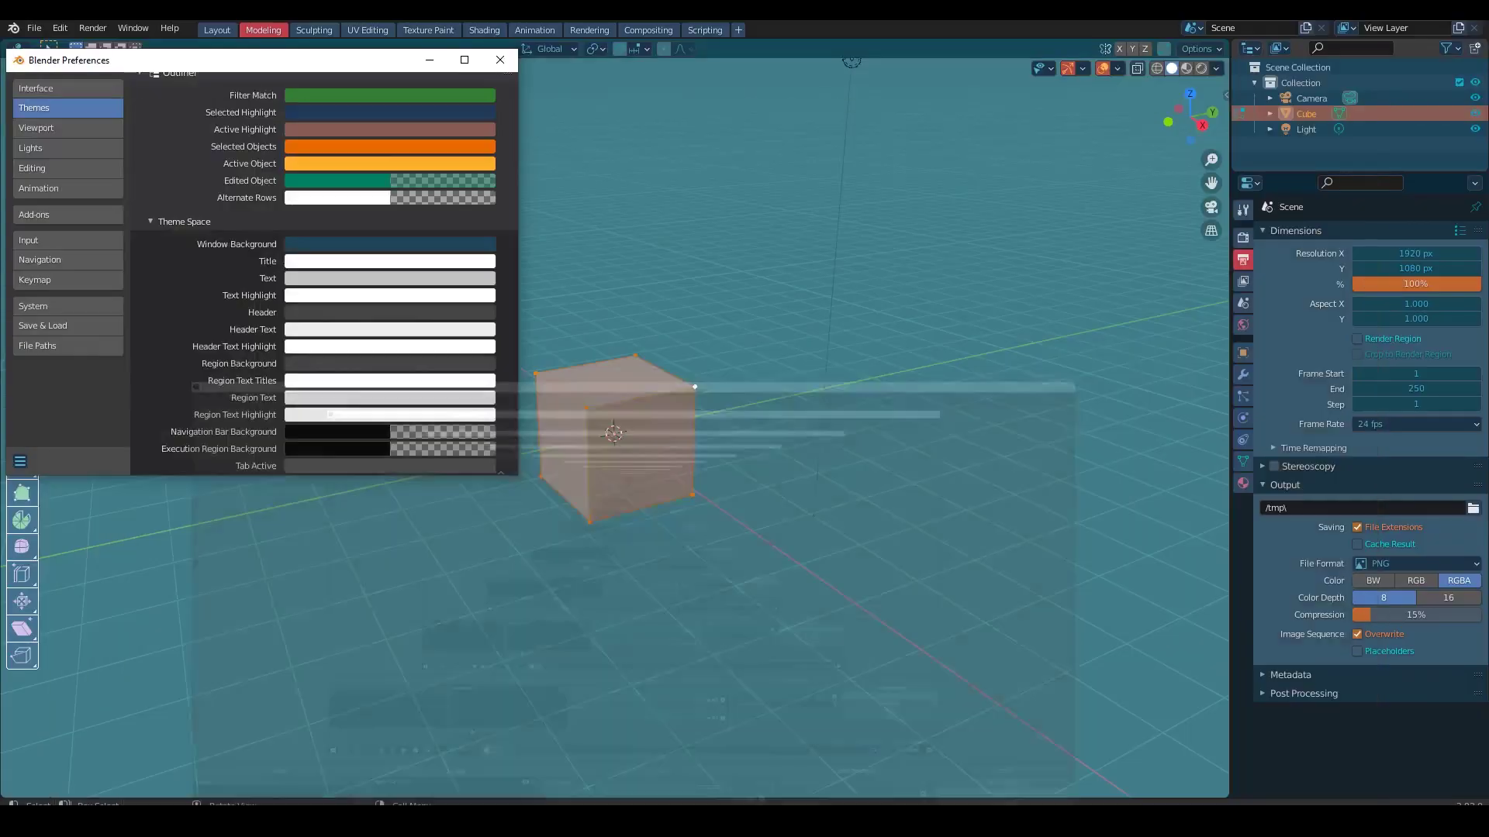
click(341, 245)
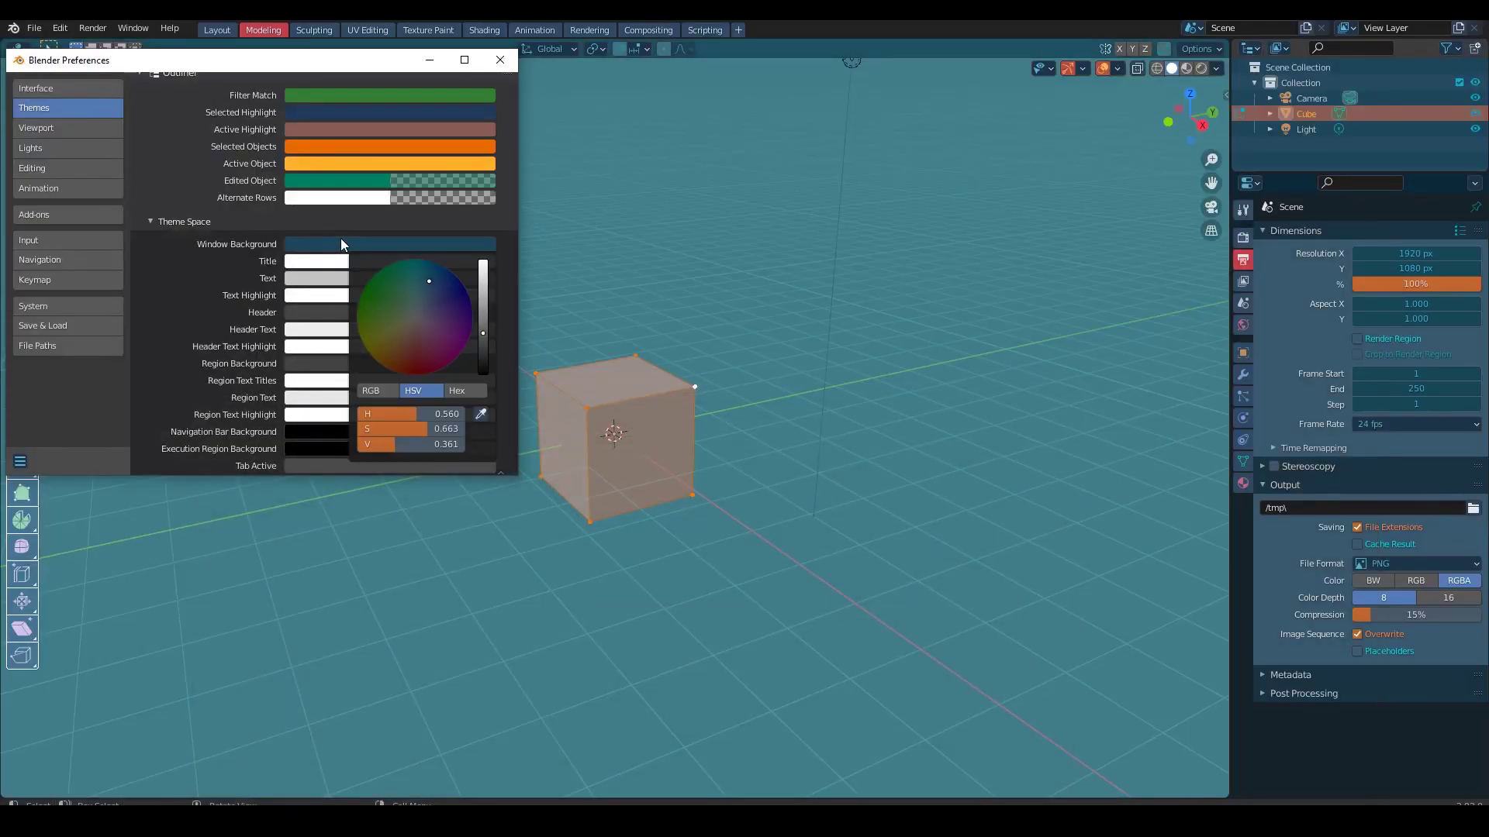
click(427, 335)
drag(483, 334, 483, 319)
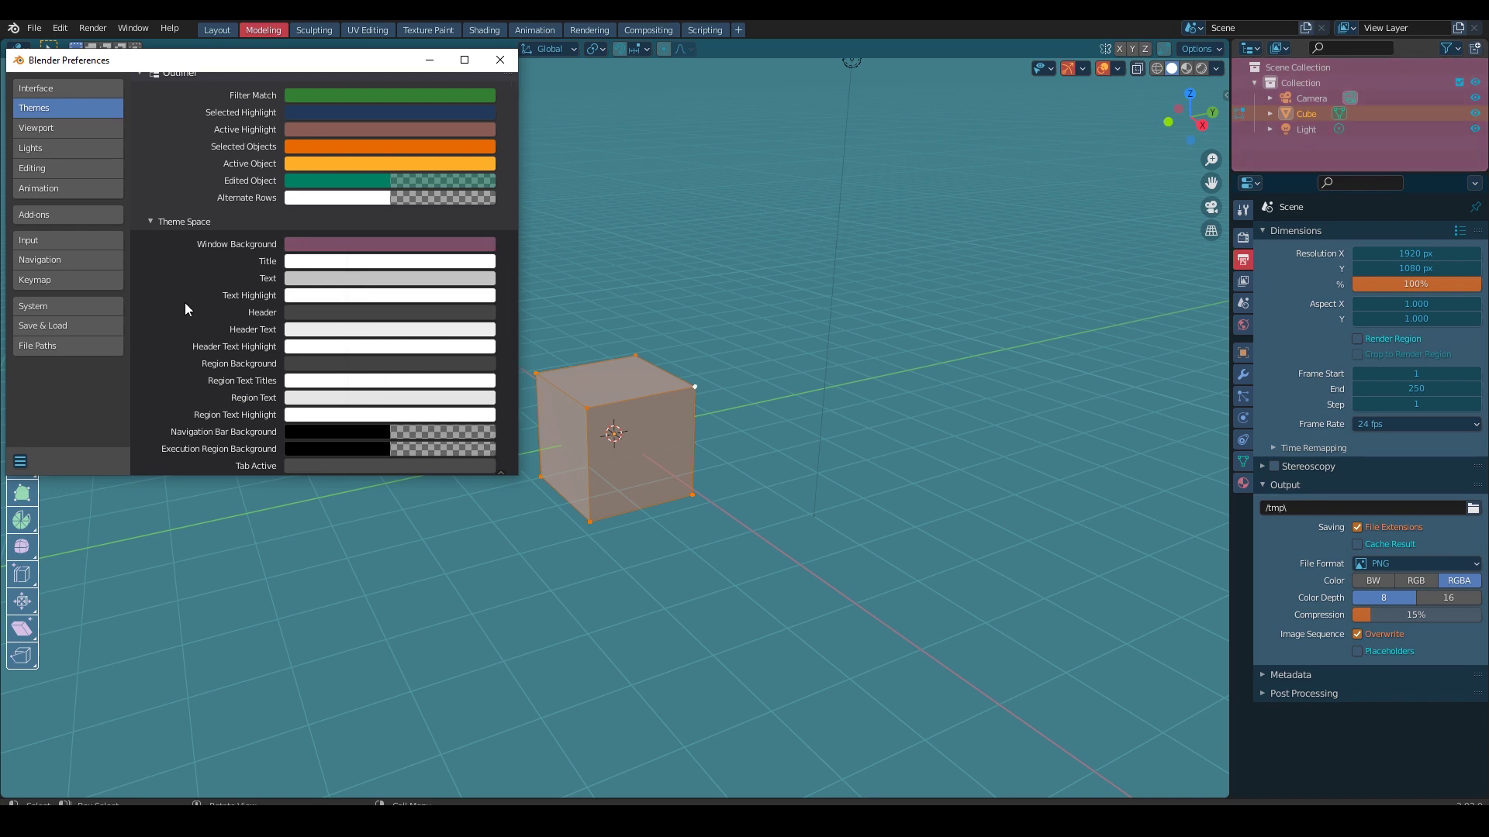
Step: Make the Outliner panel background blue-purple, then expand the Properties theme section
scroll(164, 239, down, 4)
scroll(151, 352, down, 2)
scroll(318, 322, down, 3)
click(319, 323)
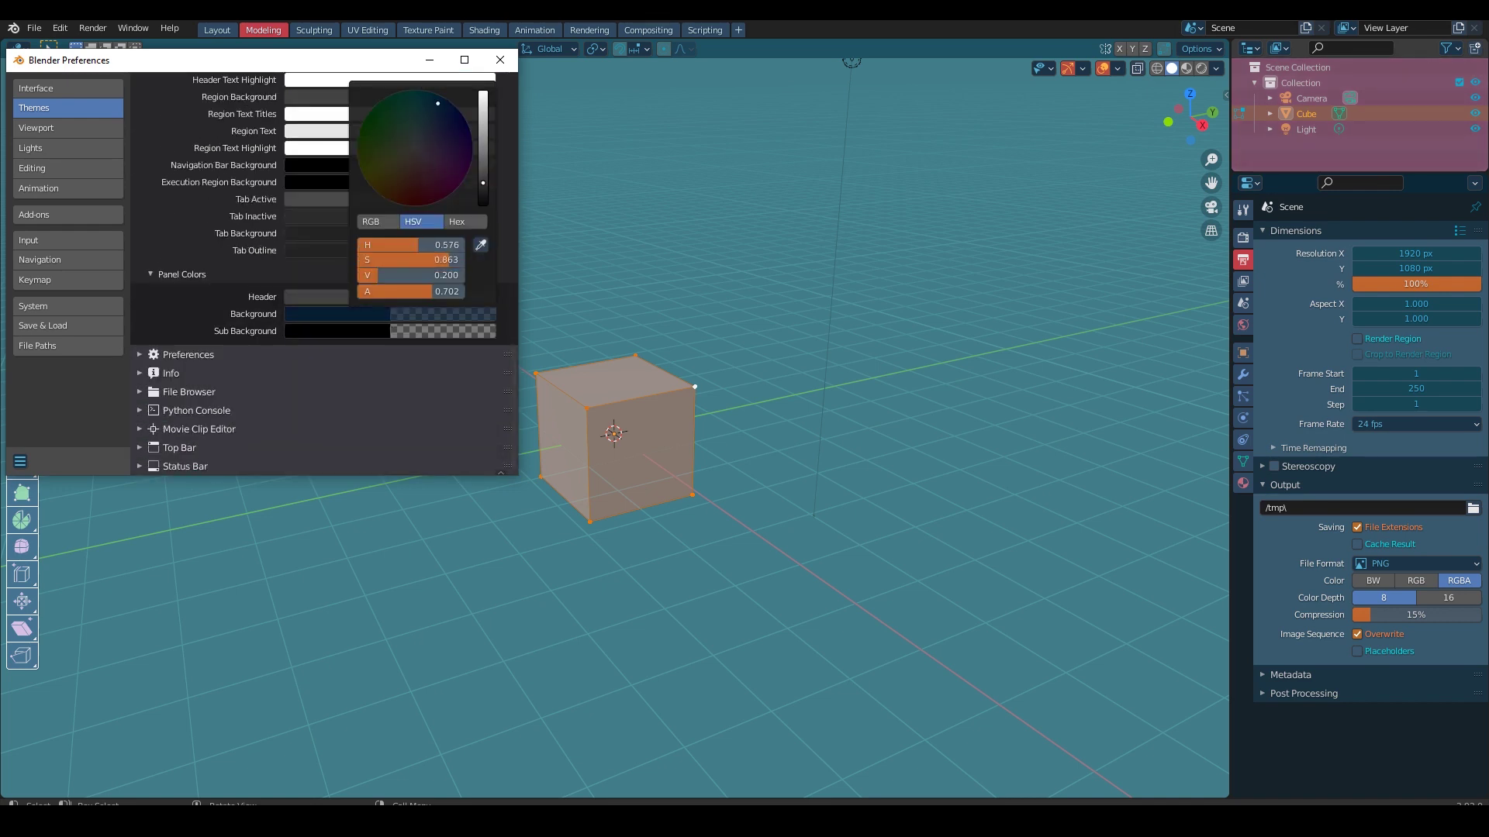
drag(435, 155, 422, 167)
click(179, 275)
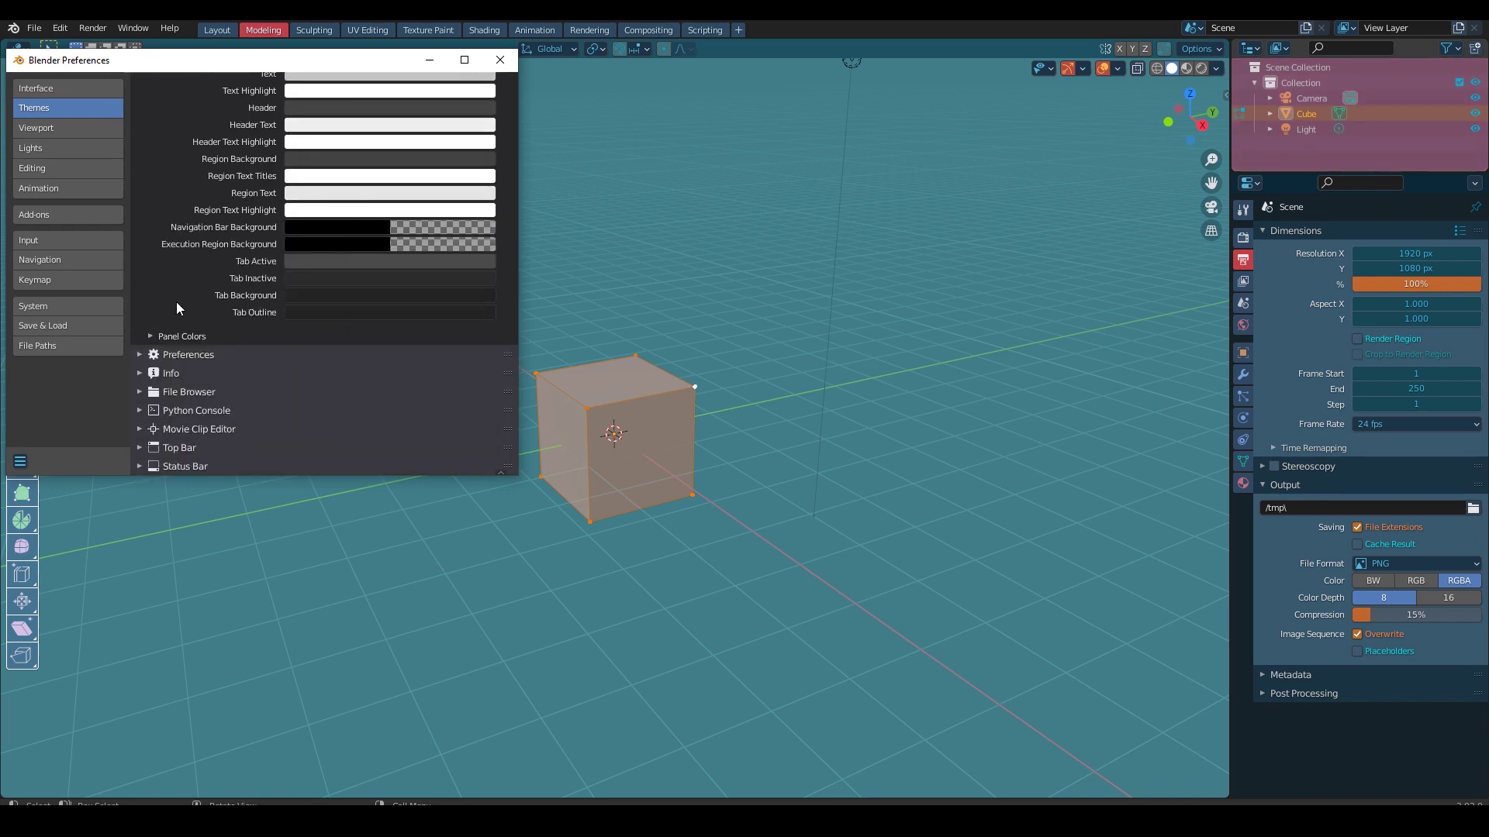
scroll(161, 355, up, 10)
click(159, 218)
Step: Give the Properties editor a pink window background and a teal header
click(159, 286)
scroll(160, 307, down, 2)
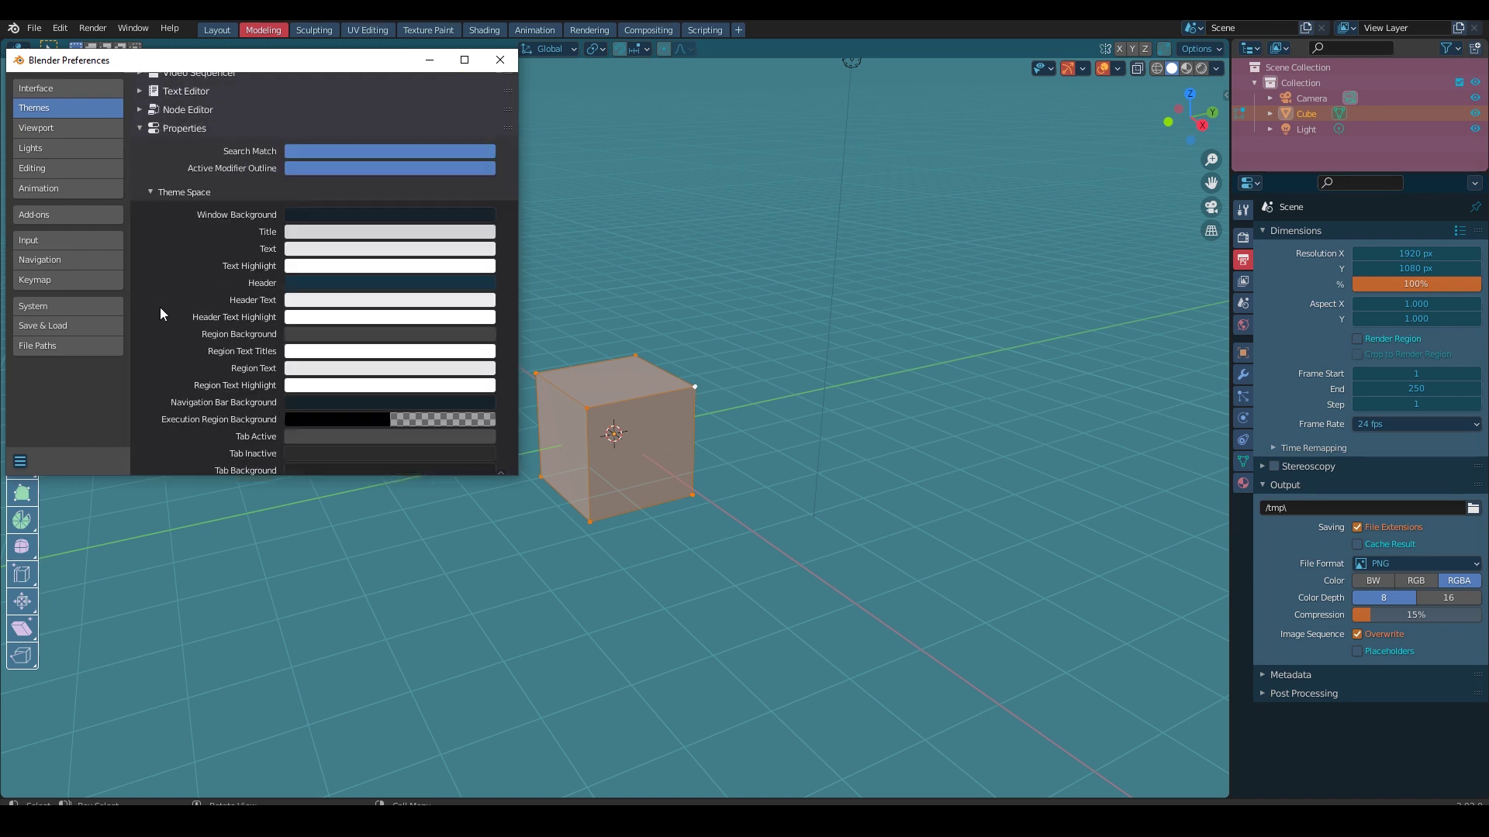
click(366, 224)
mouse_move(482, 333)
mouse_down()
mouse_move(482, 255)
mouse_move(424, 318)
mouse_up()
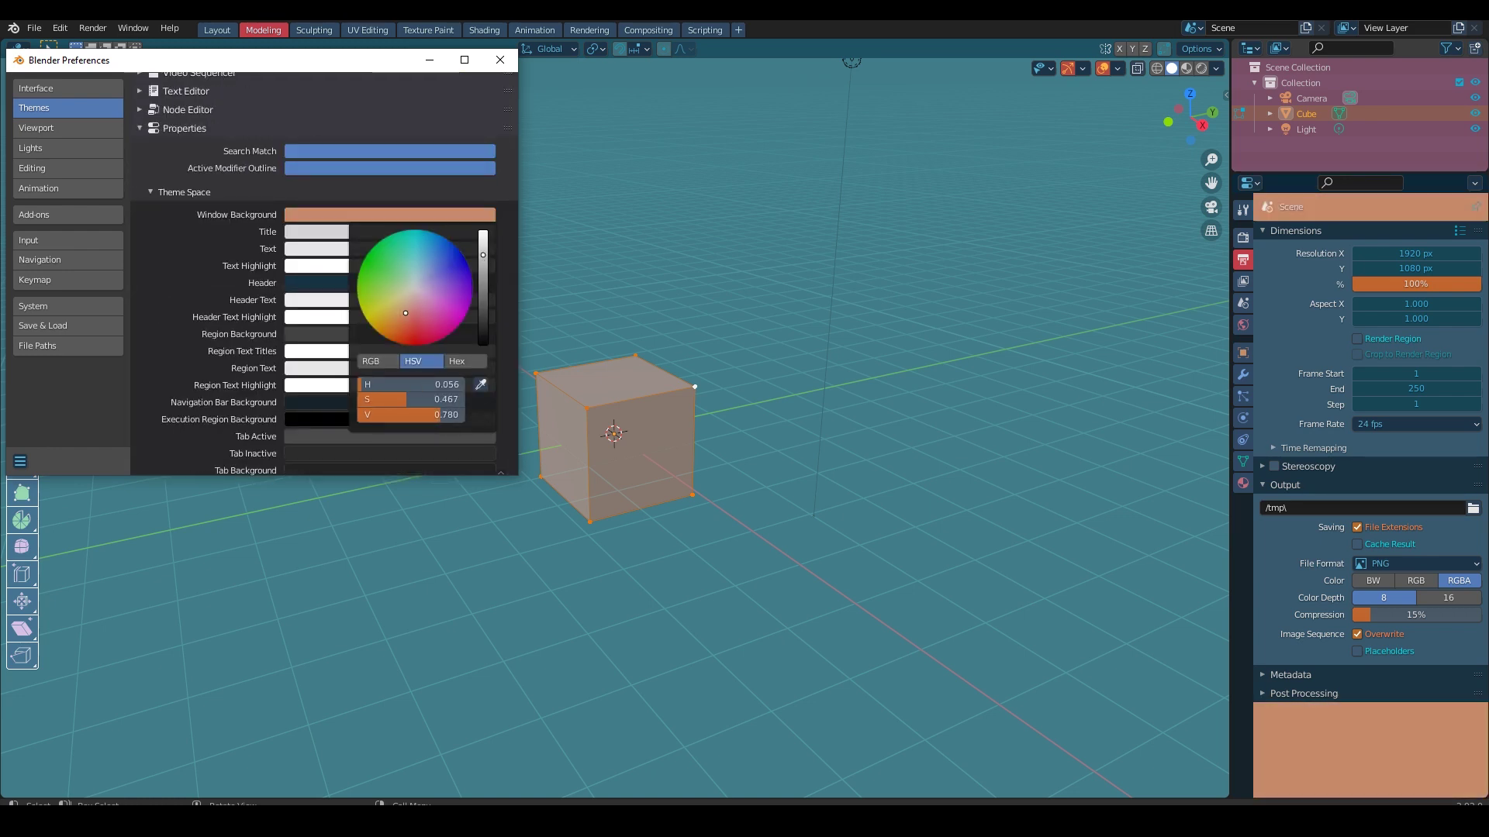
click(341, 287)
mouse_move(482, 190)
mouse_down()
mouse_move(482, 125)
mouse_move(436, 150)
mouse_move(419, 105)
mouse_up()
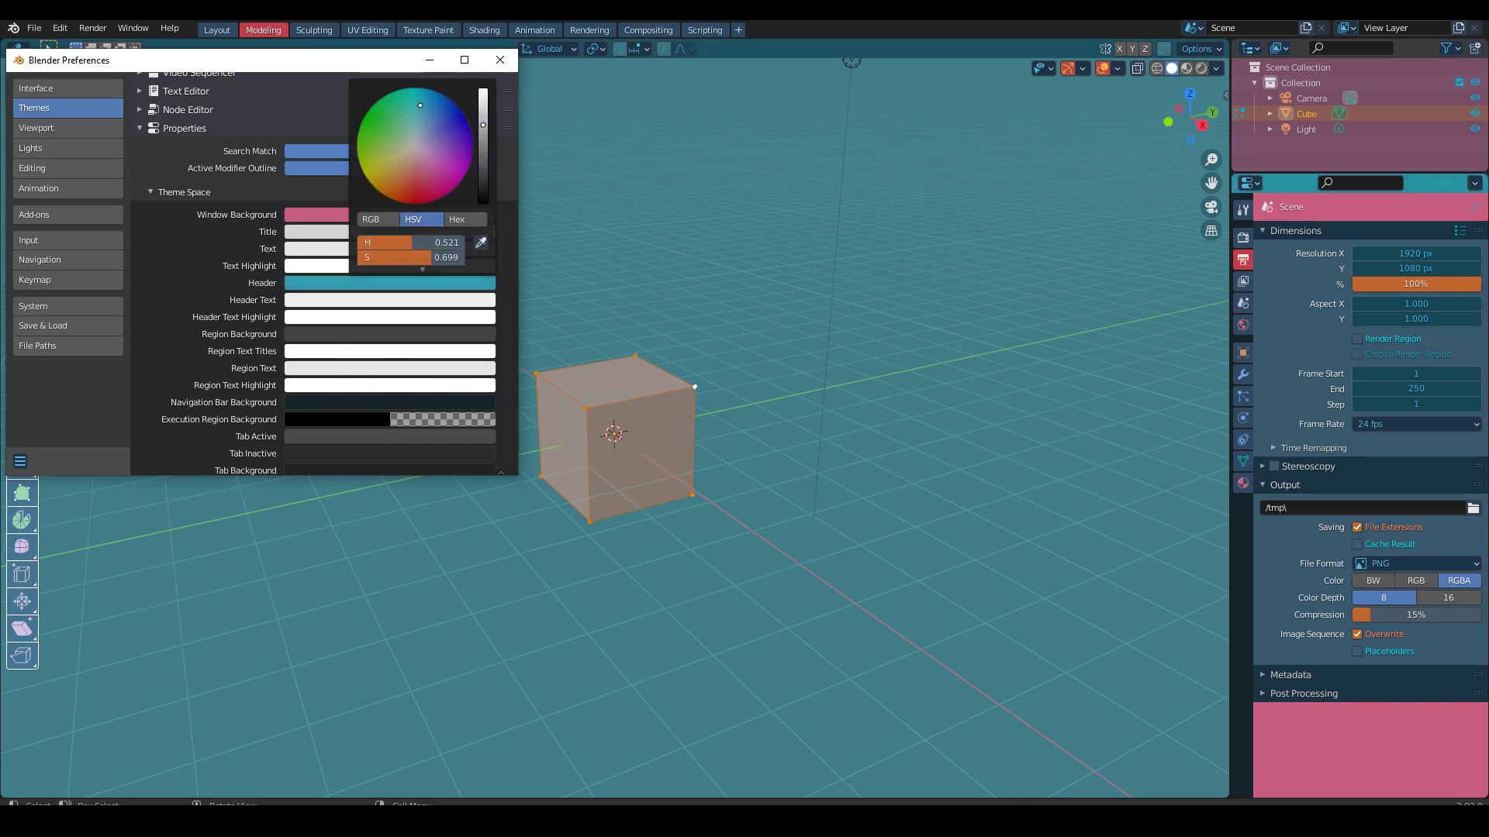
Step: Set the Properties navigation bar background to teal-green
click(346, 335)
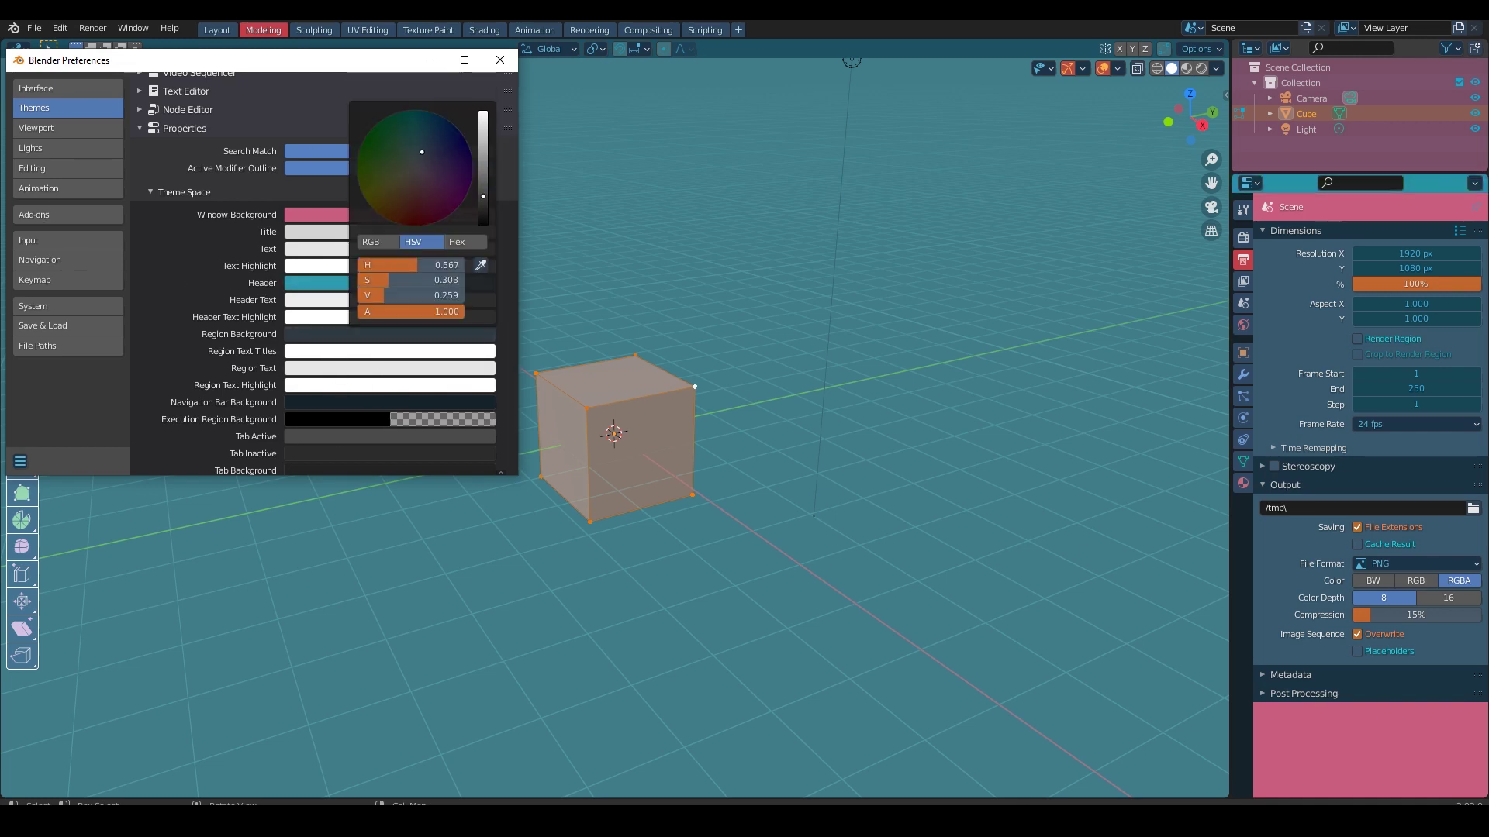
scroll(365, 309, down, 3)
click(365, 310)
click(418, 159)
scroll(412, 141, up, 6)
scroll(413, 141, up, 6)
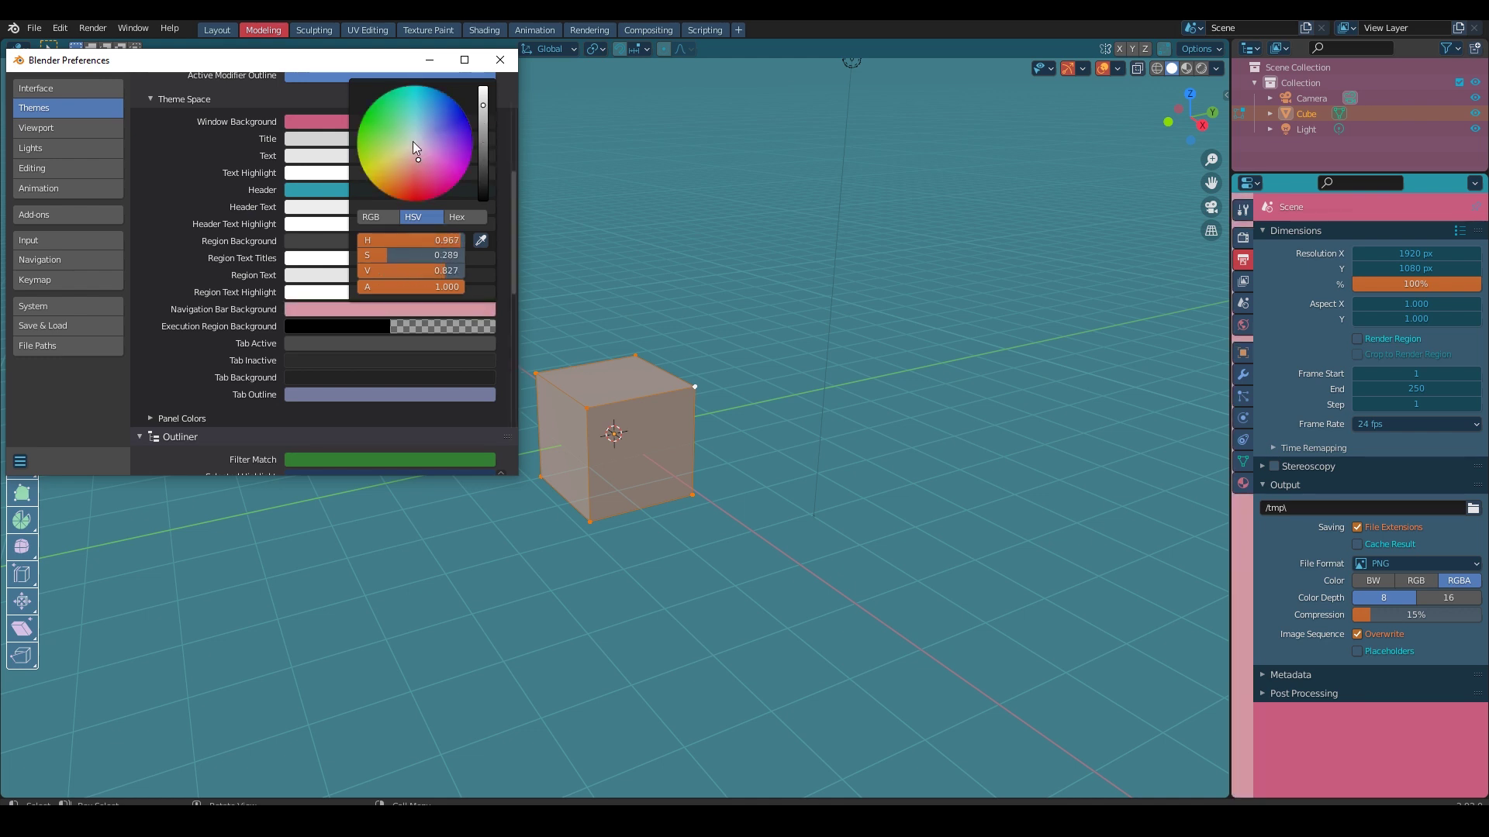
drag(412, 141, 401, 113)
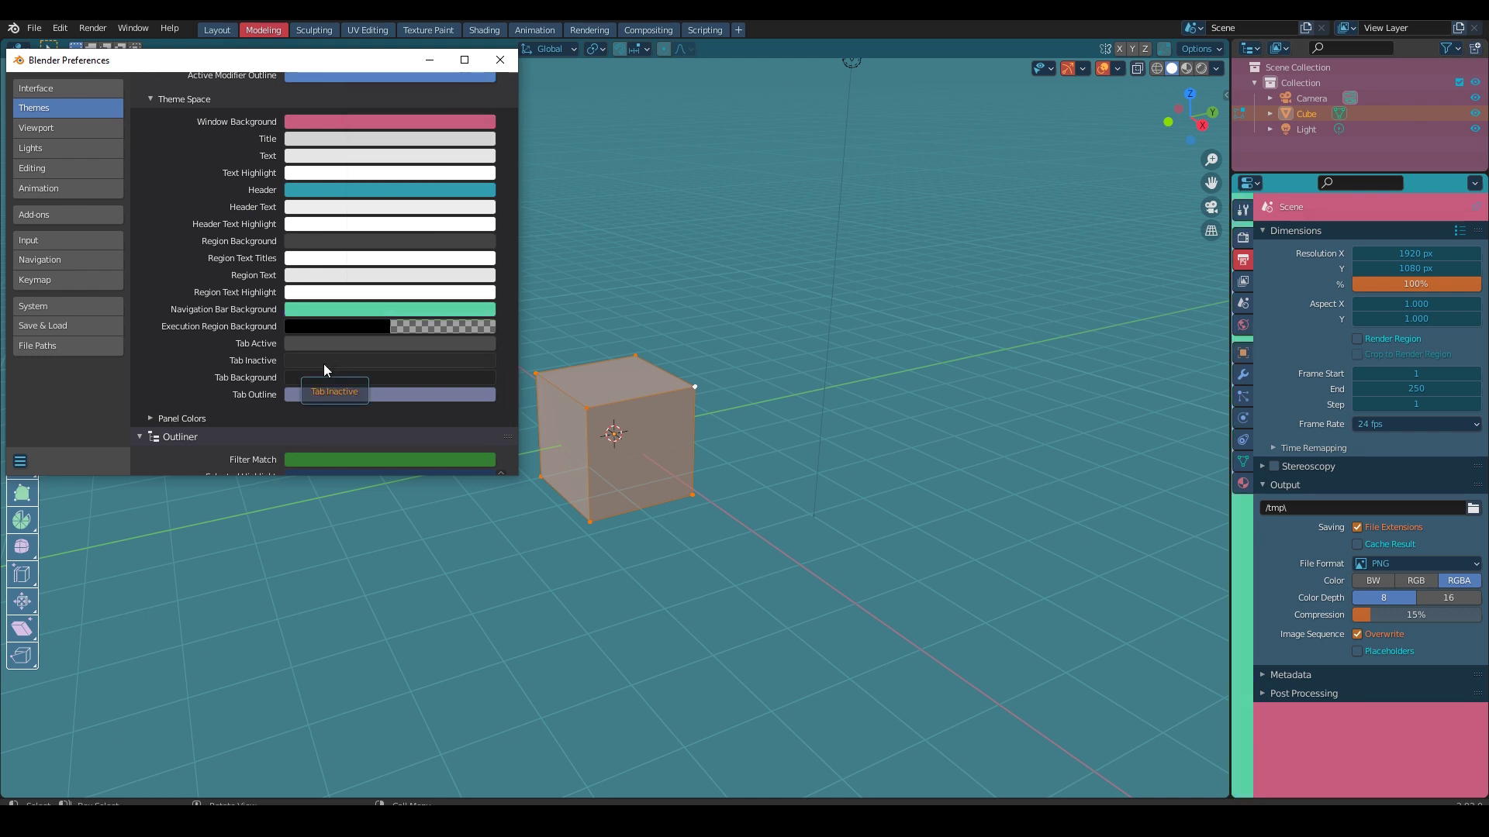
Step: Set the Properties Panel Colors background to bright teal and collapse the section
scroll(315, 397, down, 3)
click(150, 326)
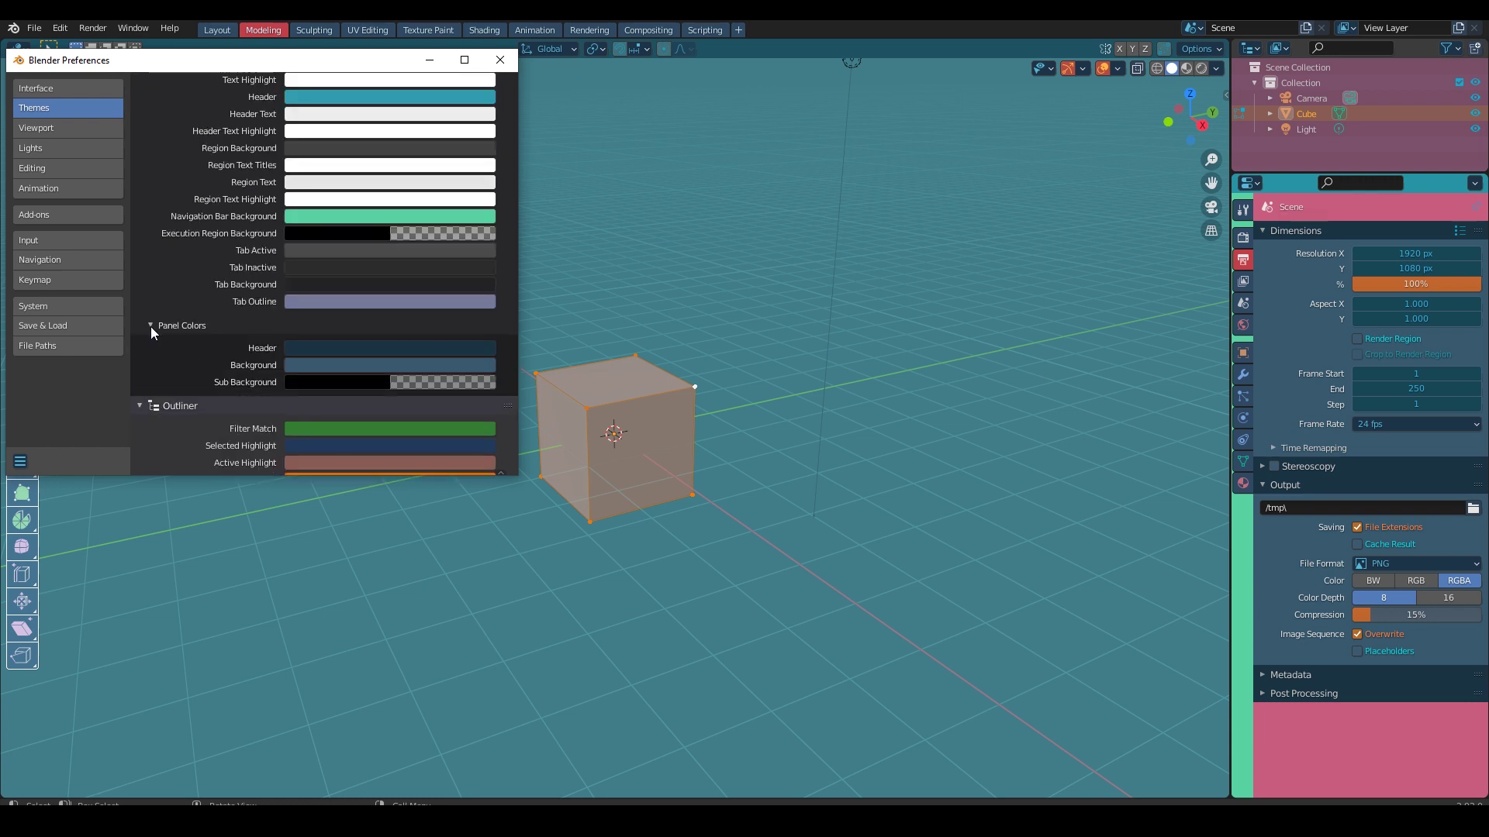
click(319, 370)
mouse_move(415, 200)
mouse_down()
mouse_move(403, 195)
mouse_move(434, 182)
mouse_move(425, 142)
mouse_up()
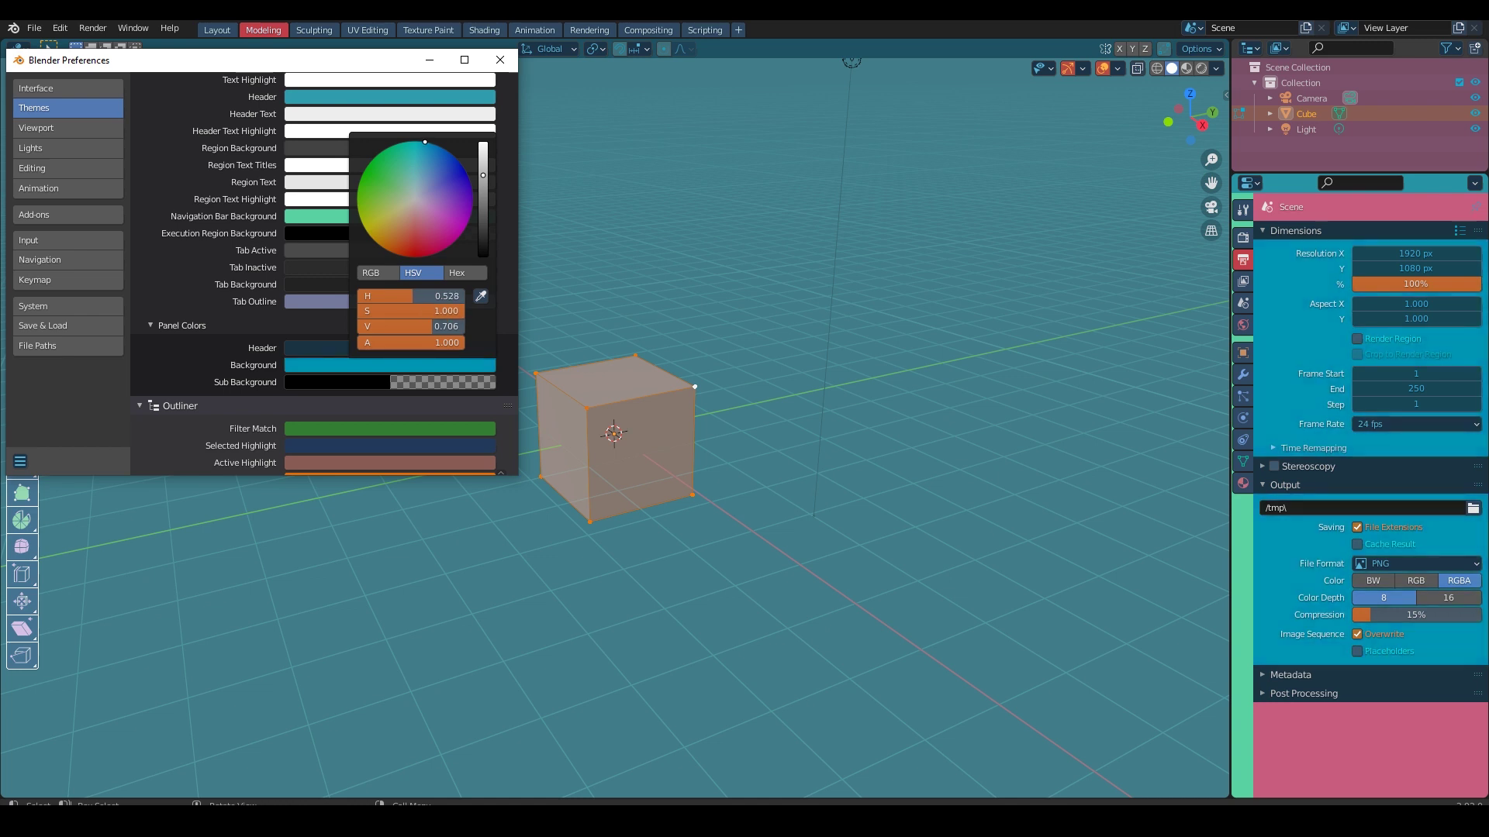
scroll(249, 325, up, 10)
click(189, 285)
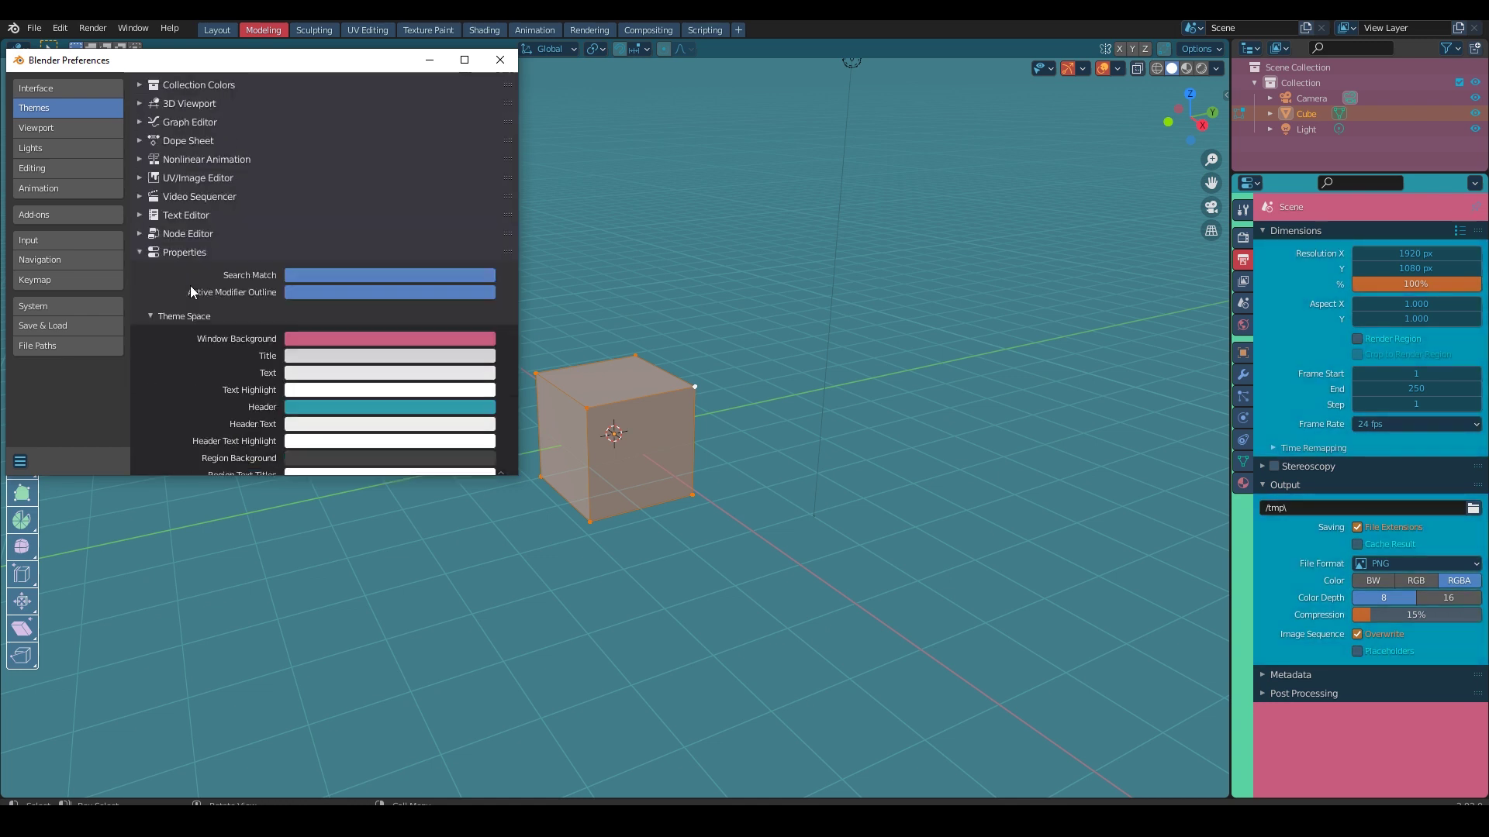
scroll(201, 233, up, 2)
click(140, 117)
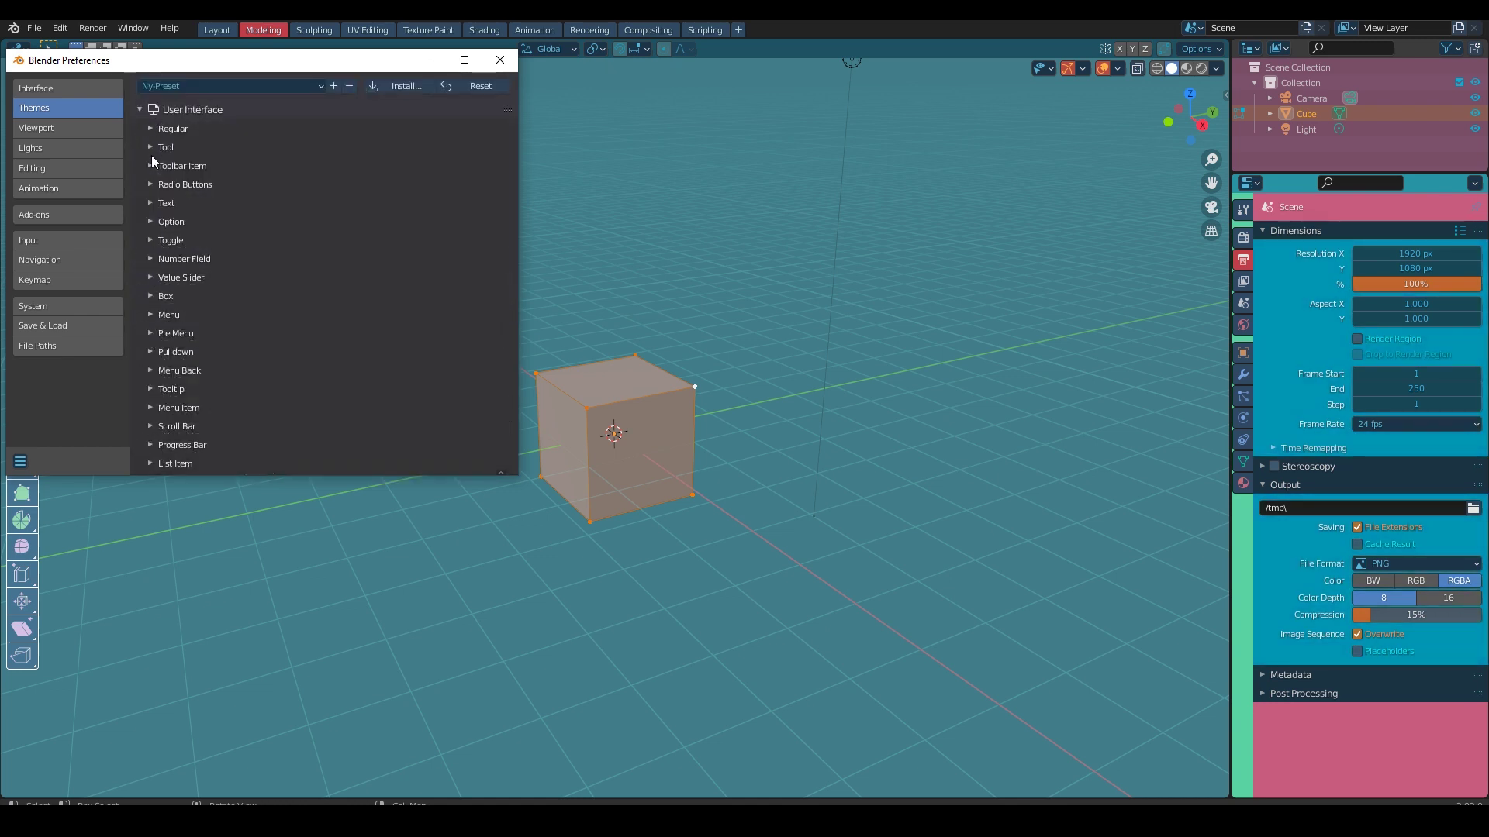
click(149, 265)
click(448, 283)
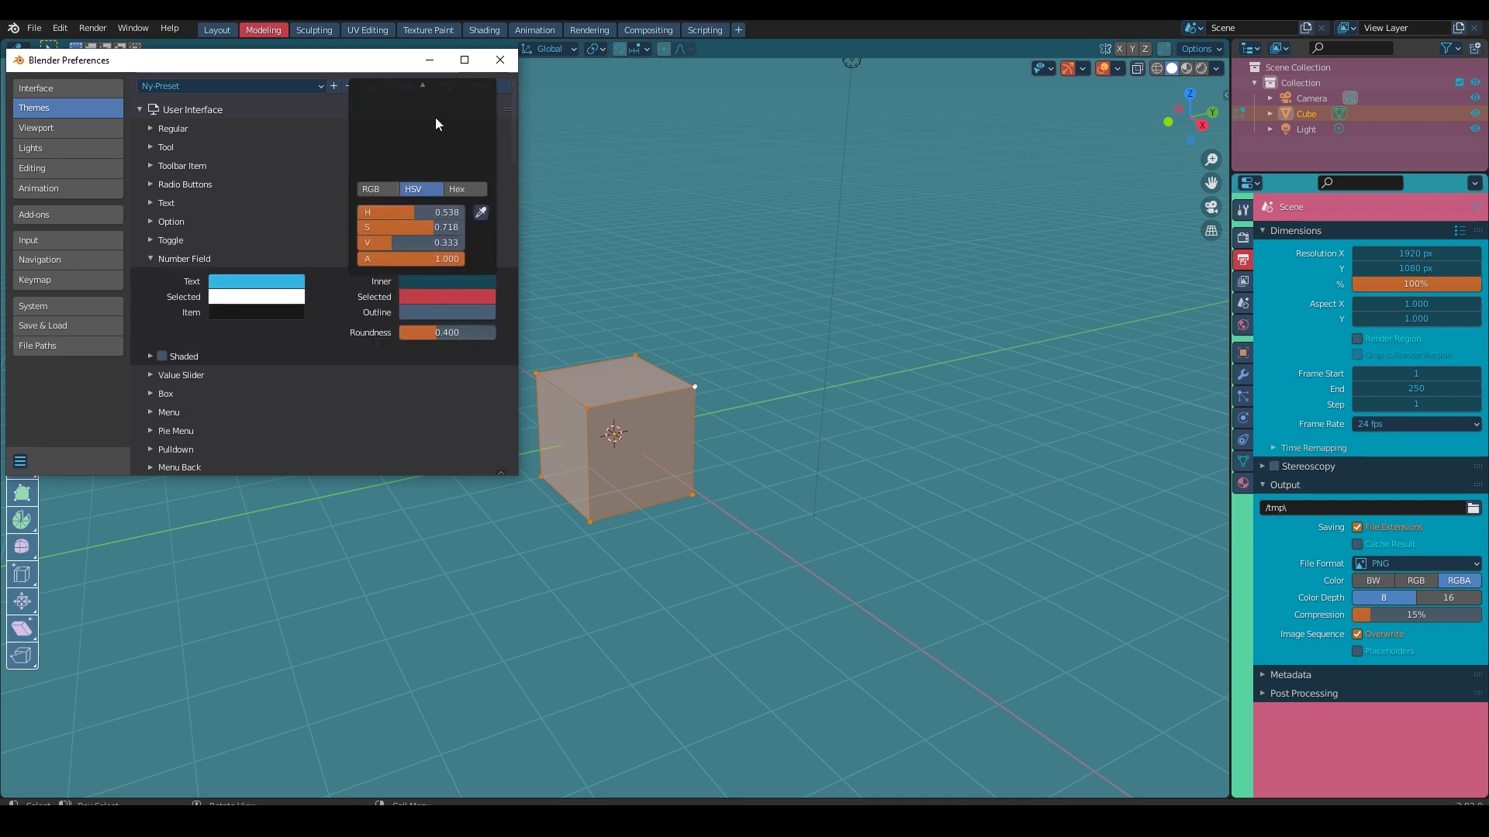
drag(424, 105, 449, 134)
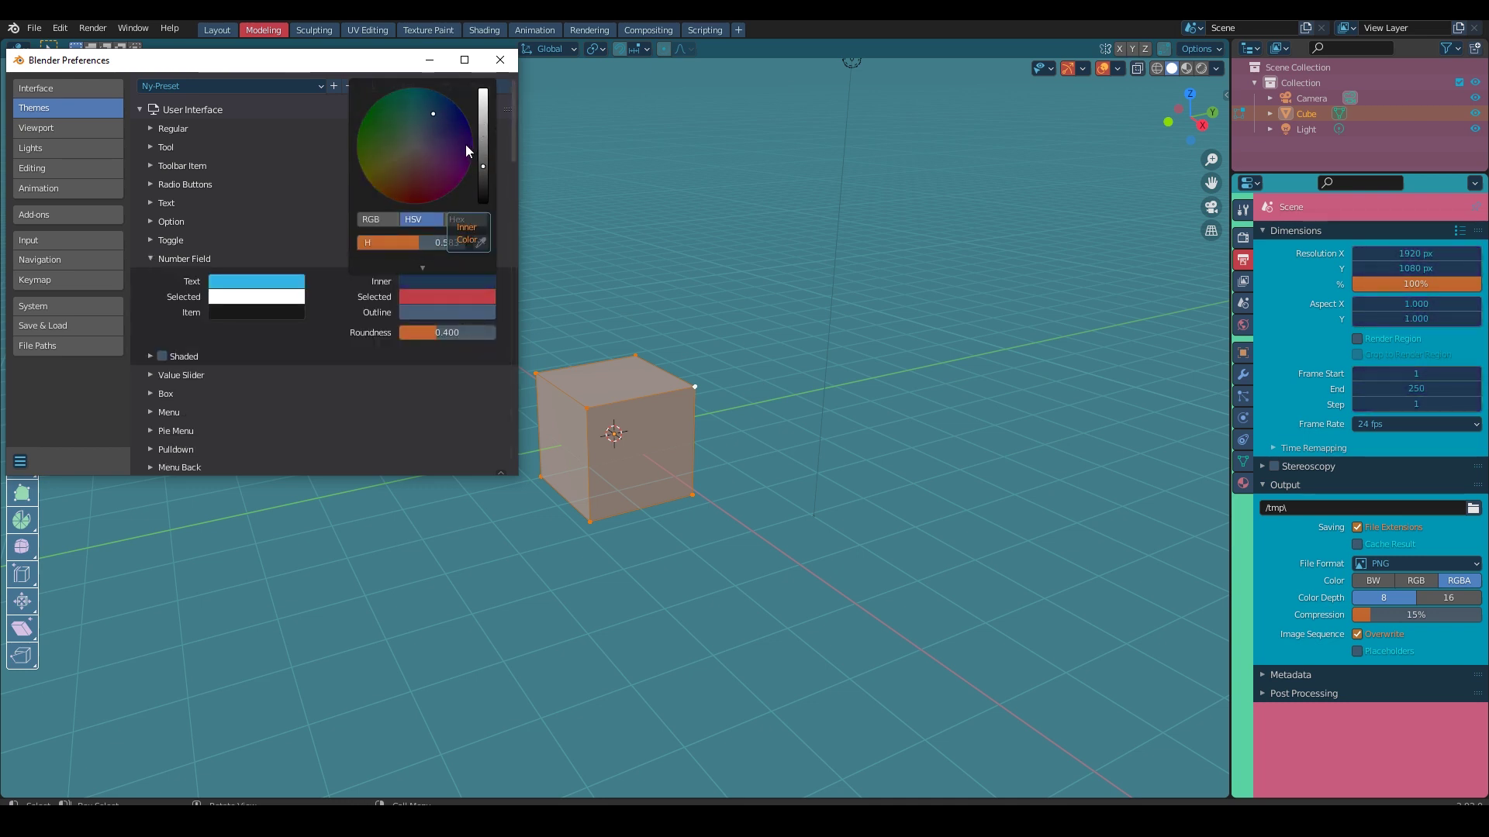
key(Escape)
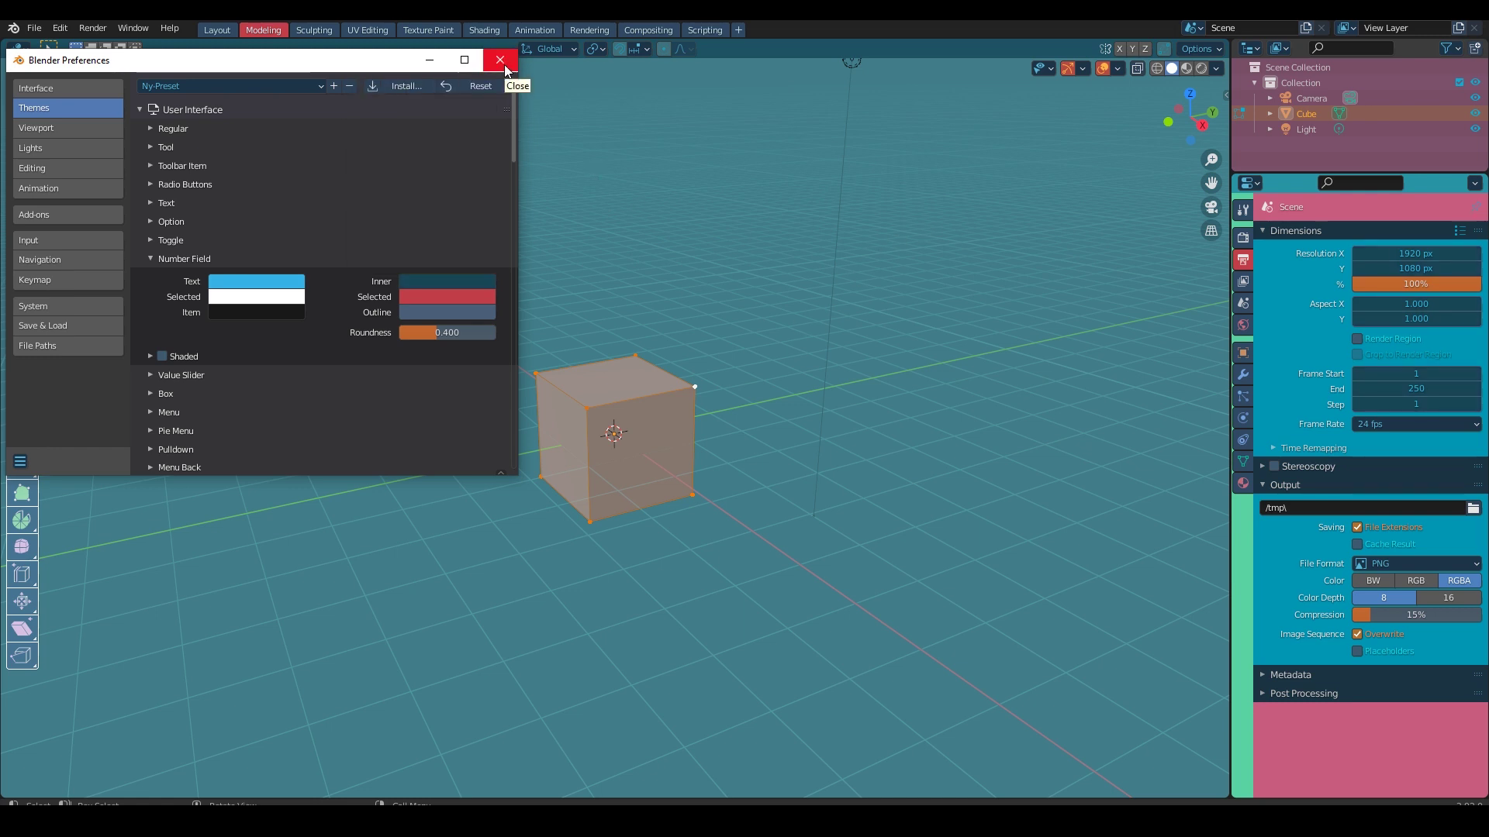
Step: Close Preferences, delete the camera and light, and put the Cube in Edit Mode
click(500, 61)
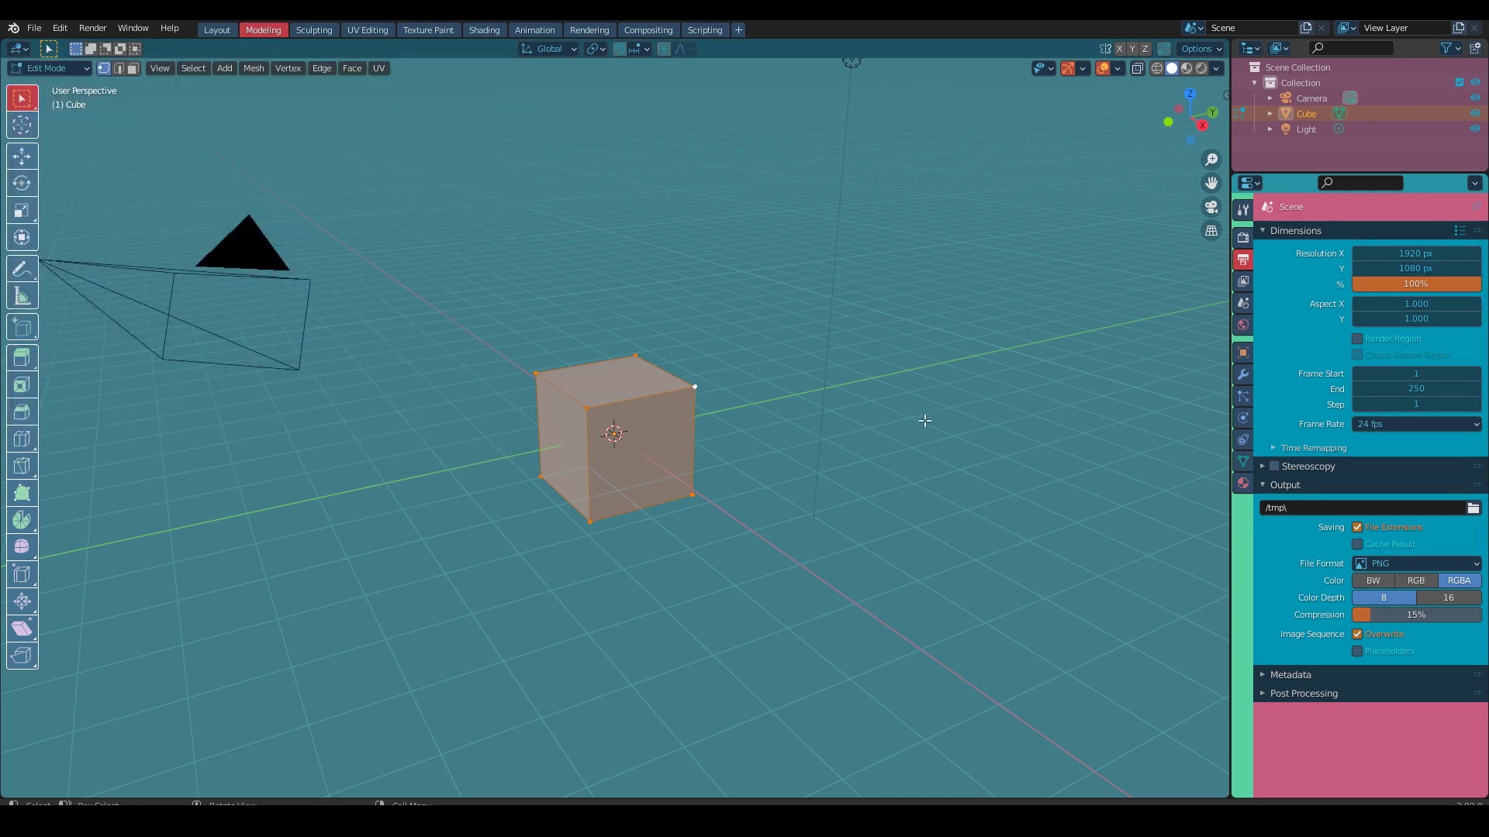
mouse_move(925, 420)
middle_down()
mouse_move(807, 463)
mouse_move(849, 458)
middle_up()
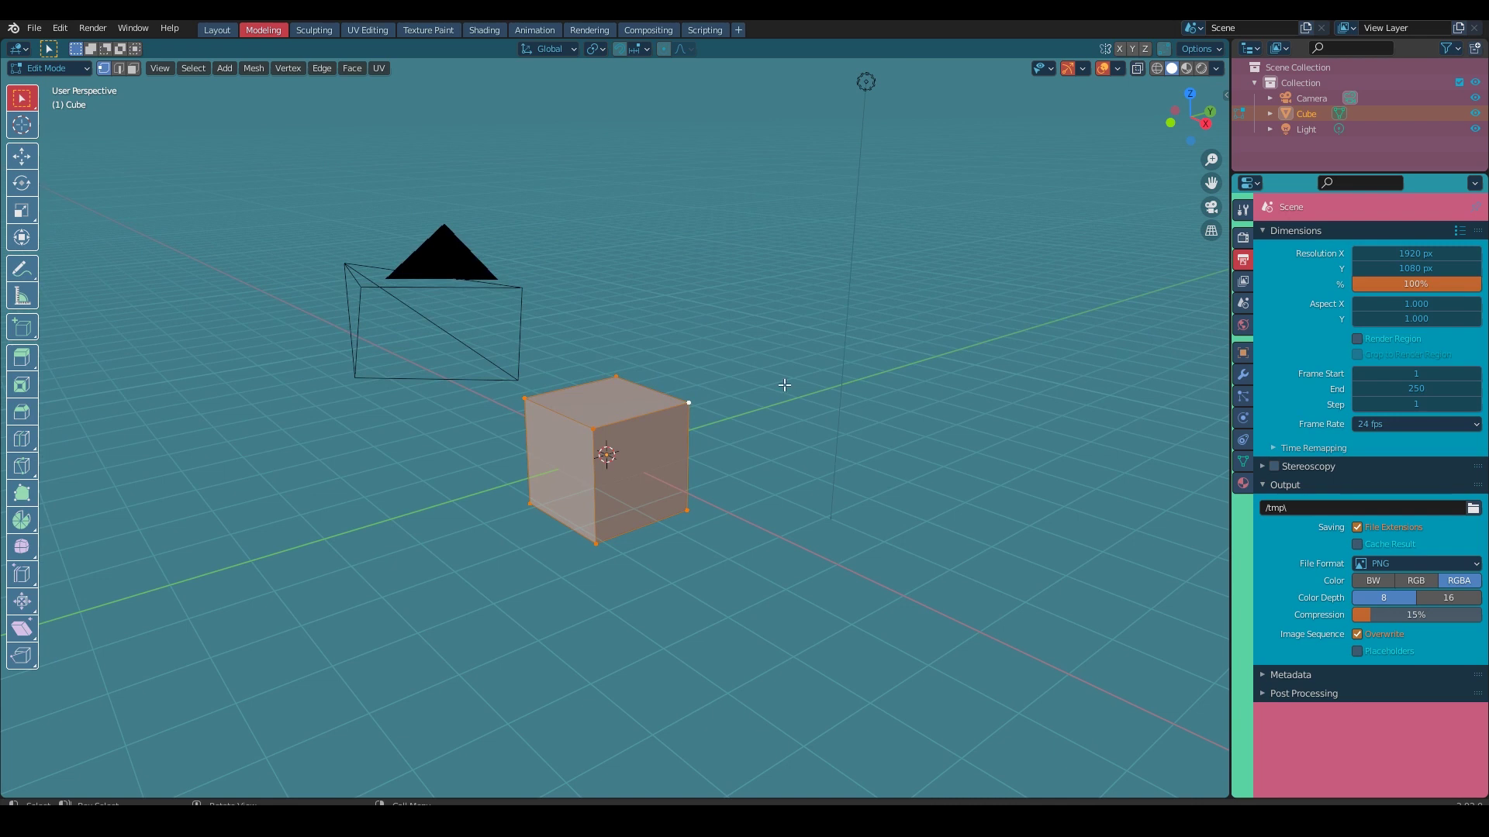
key(Tab)
click(870, 85)
shift+click(520, 325)
key(Delete)
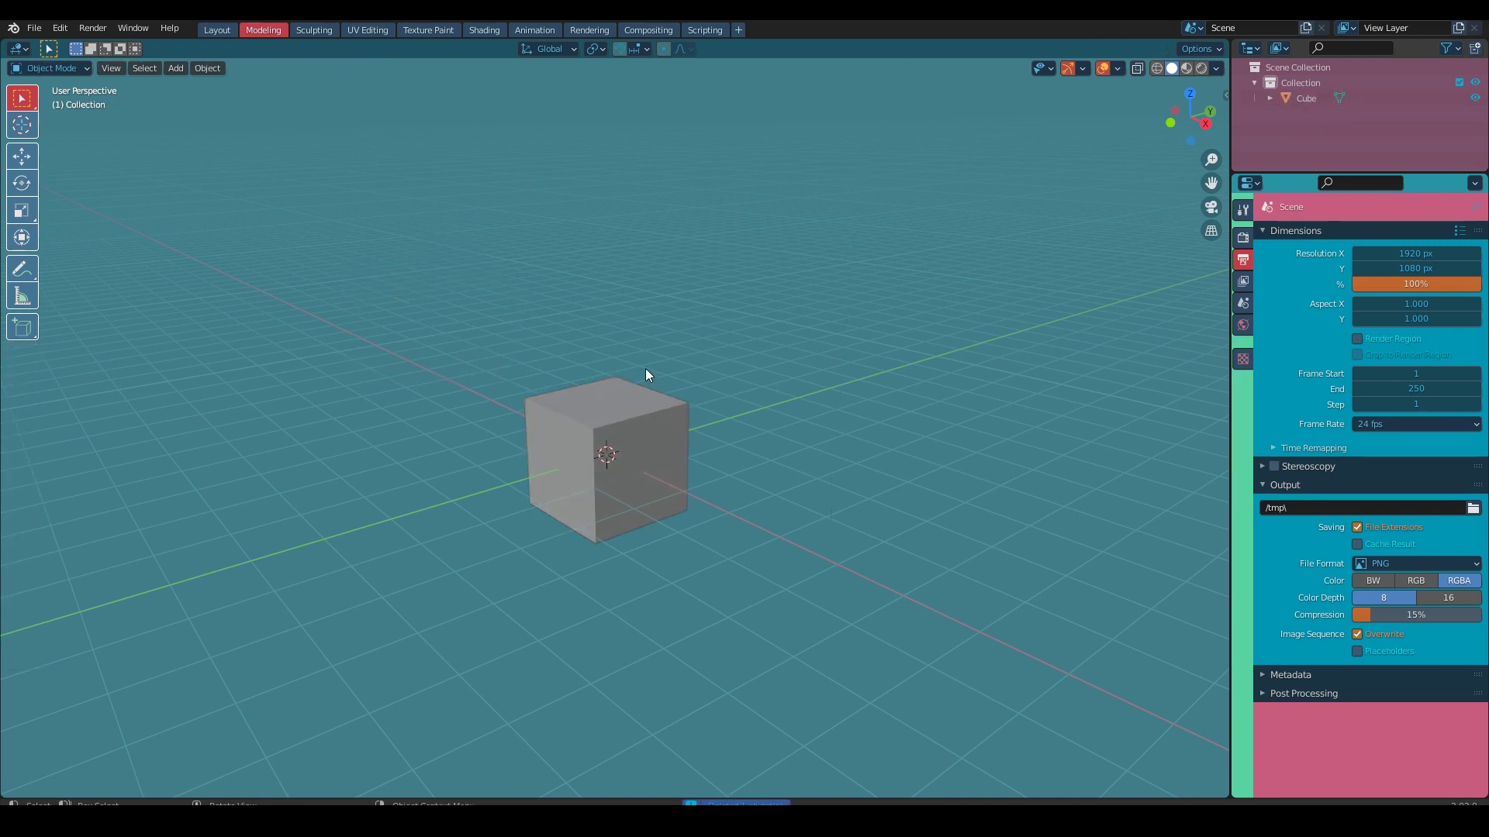
key(Tab)
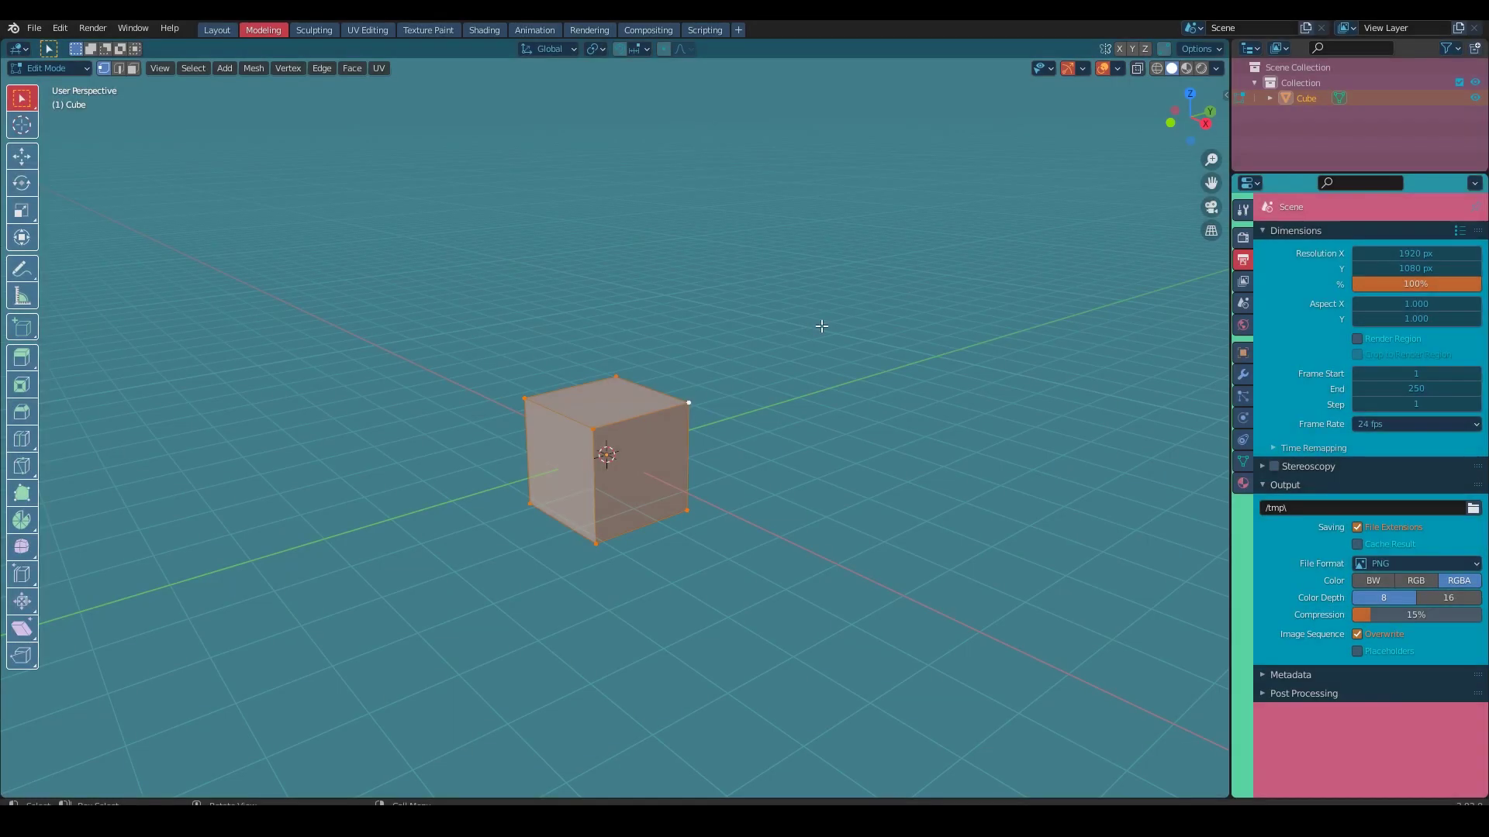
Step: Browse the Properties tabs and settle on the Eevee render settings
click(1242, 283)
click(1242, 396)
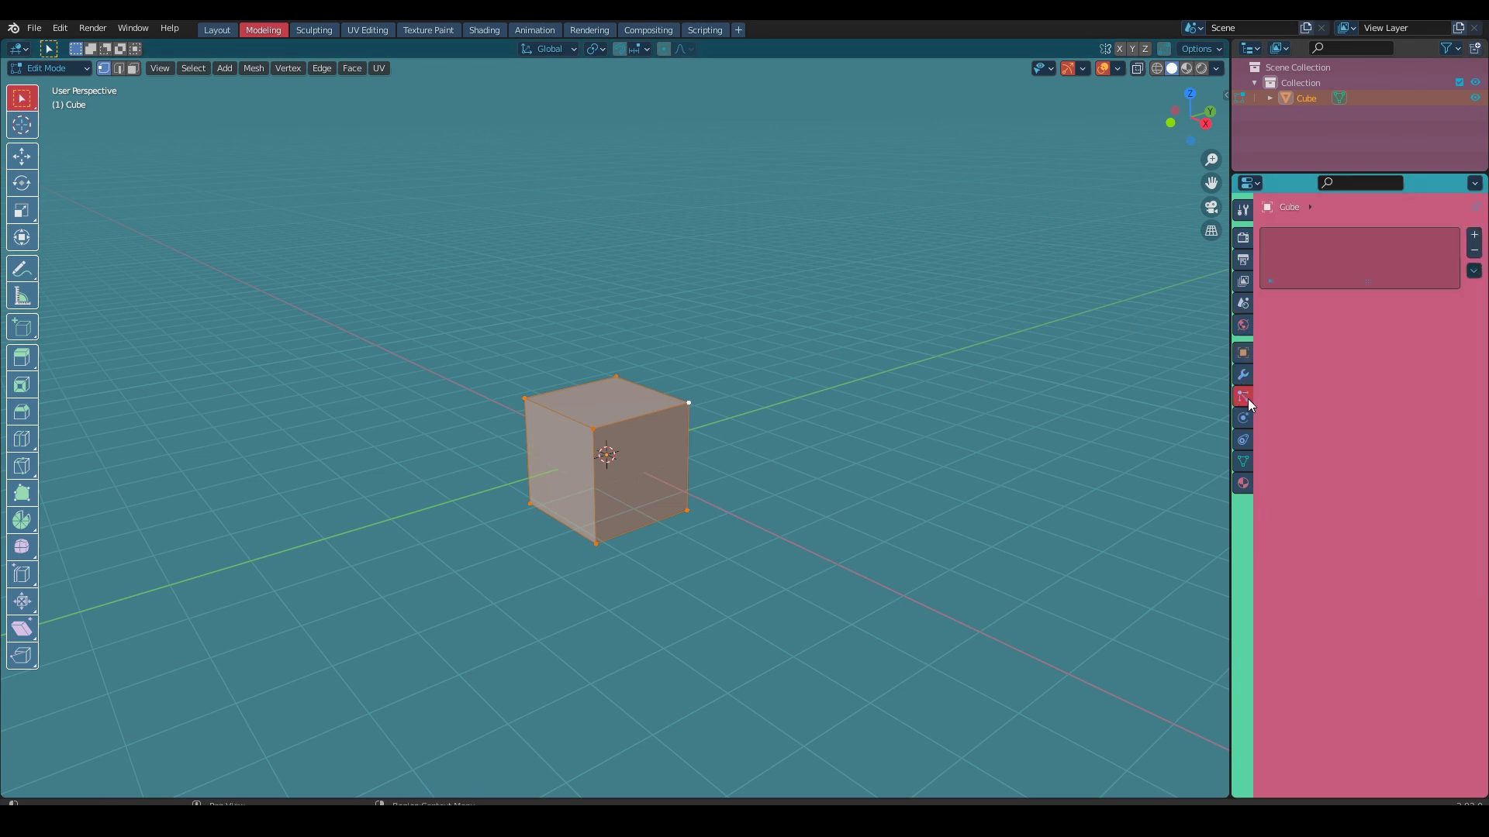
click(1243, 237)
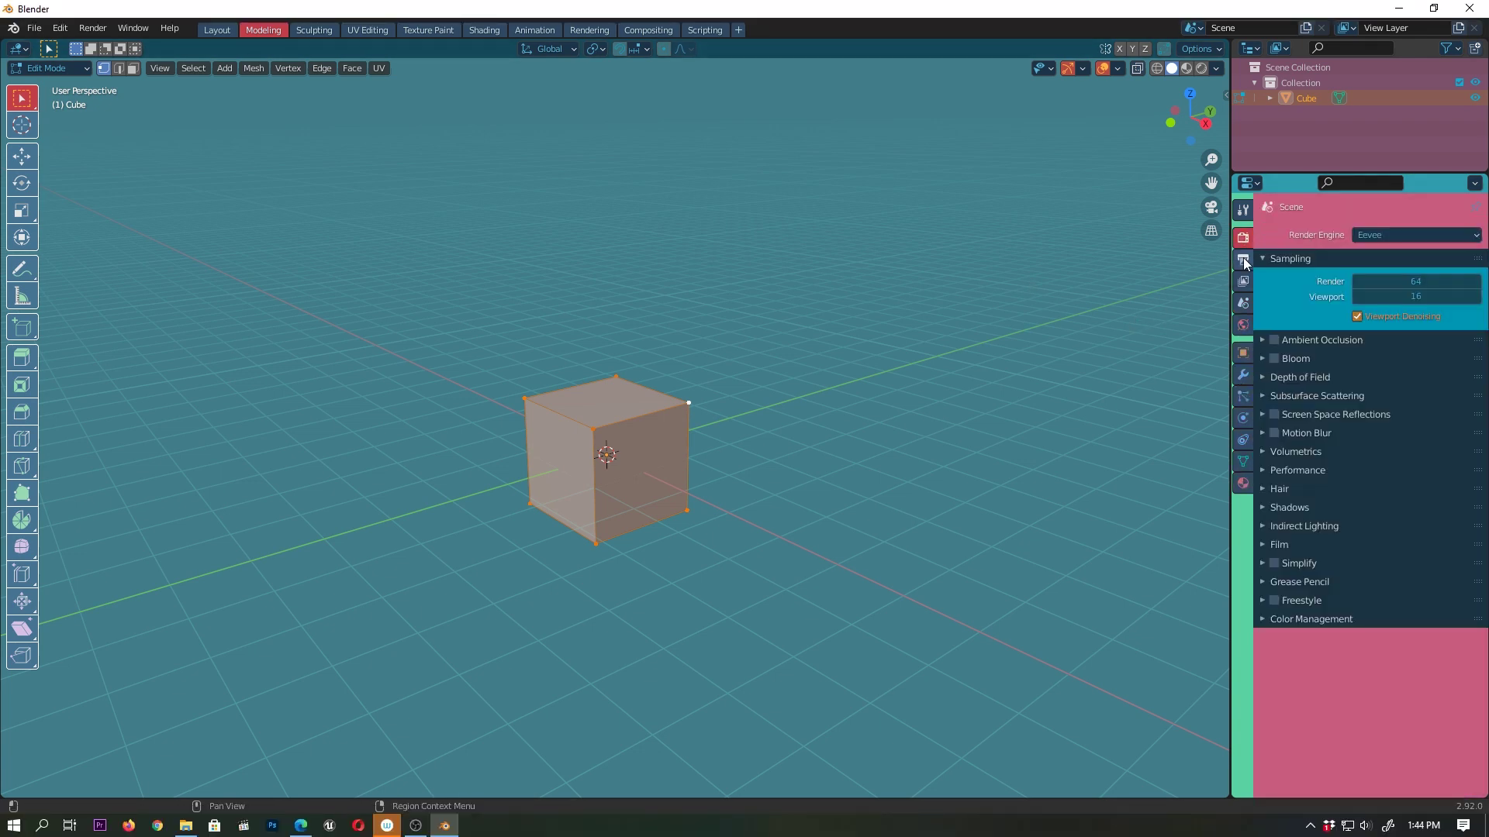